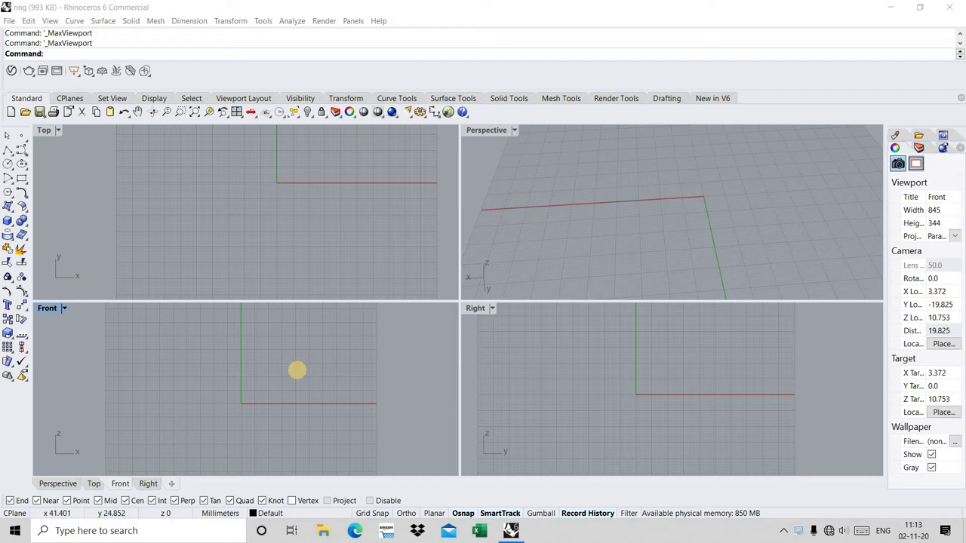
- Draw a circle at the origin with radius 17.5/2 in the maximized Front view
right_click_drag(296, 370, 289, 390)
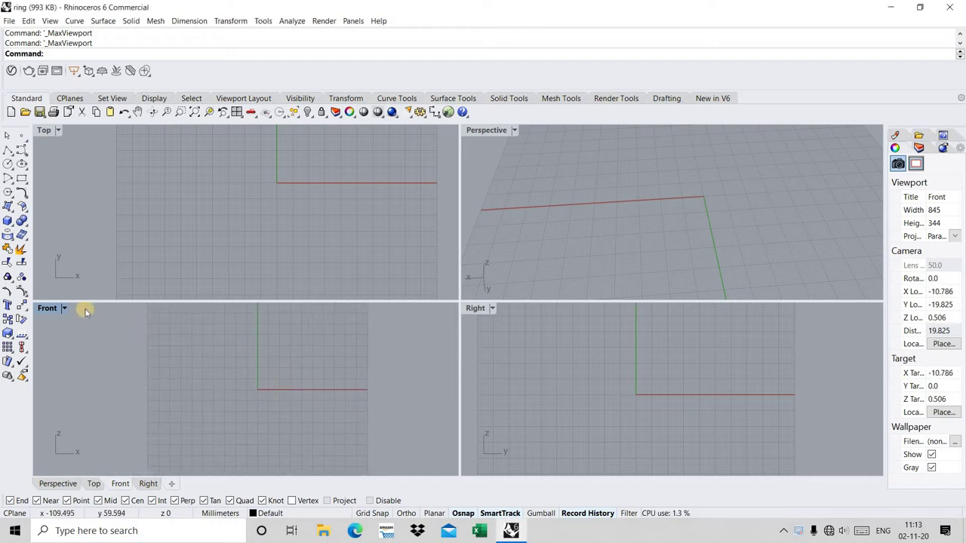
double_click(47, 310)
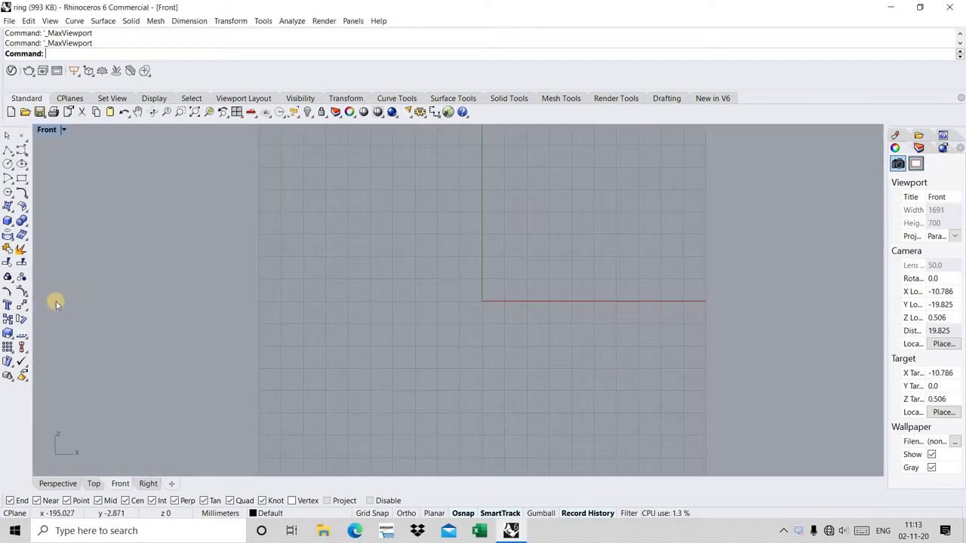
scroll(386, 269, "down", 3)
scroll(422, 249, "up", 3)
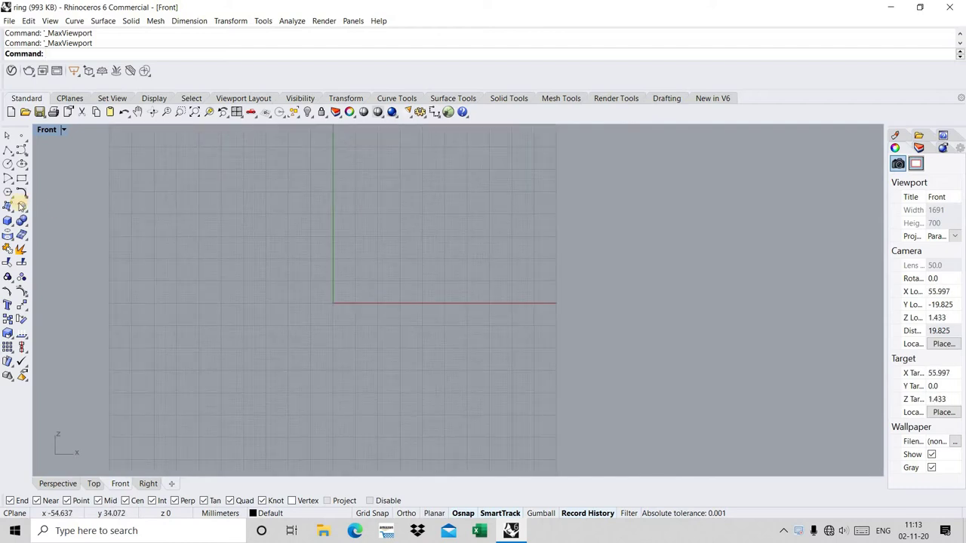
left_click(8, 164)
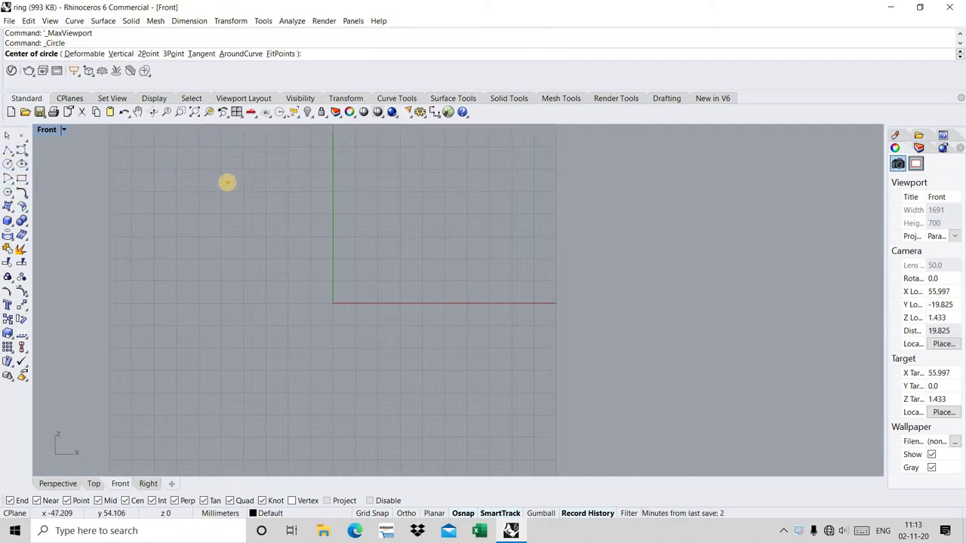
type("0")
key("Return")
type("17")
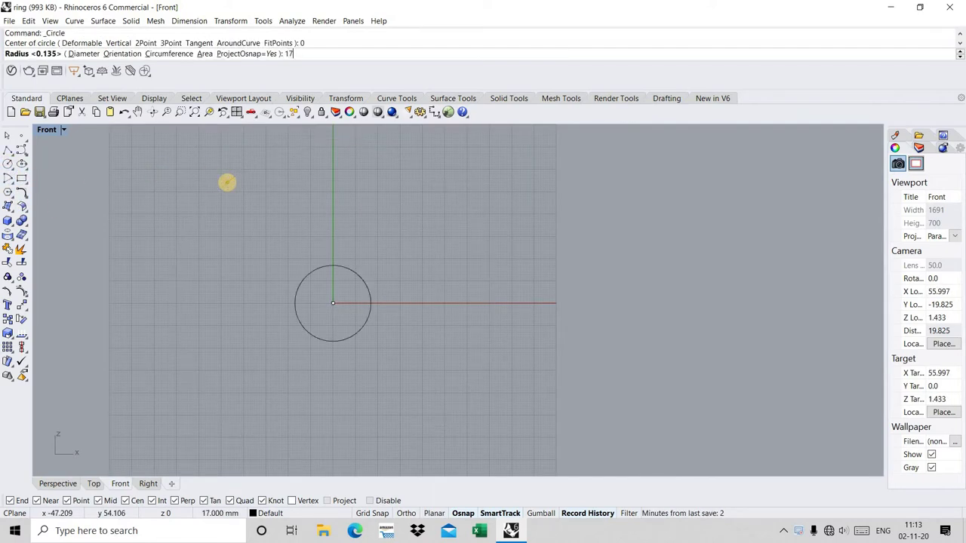
type(".5/2")
key("Return")
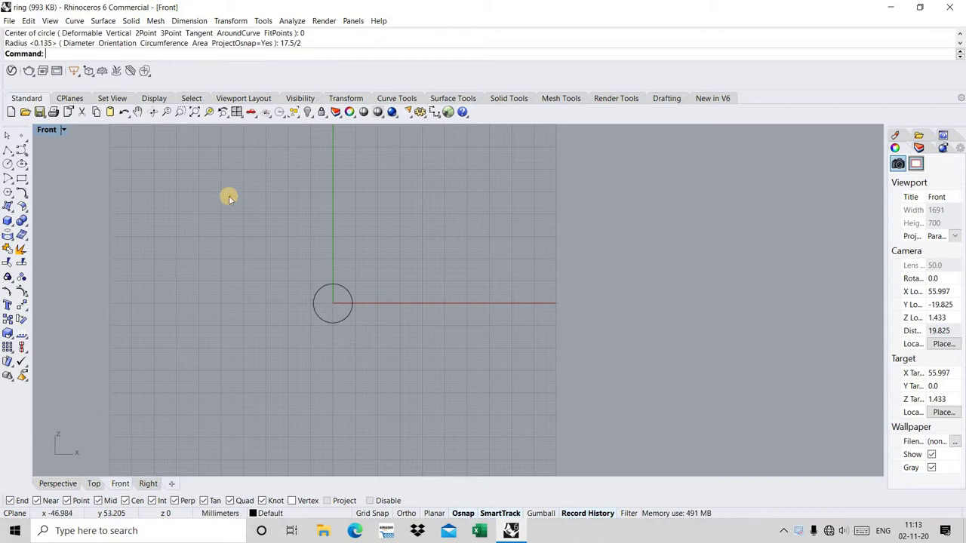
left_click(195, 112)
- Offset the circle outward by 2 to make a concentric outer circle
left_click_drag(665, 220, 579, 249)
type("Off")
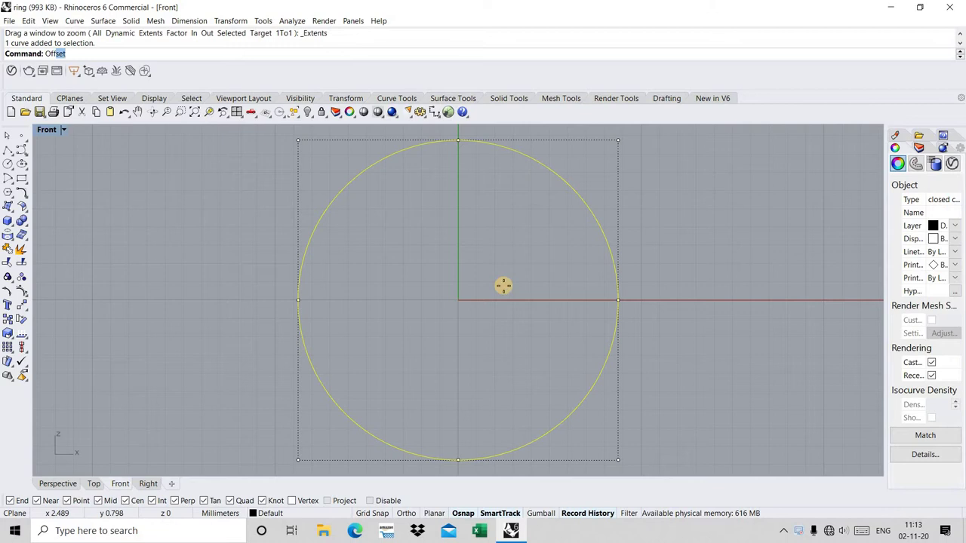
key("Return")
type("2")
key("Return")
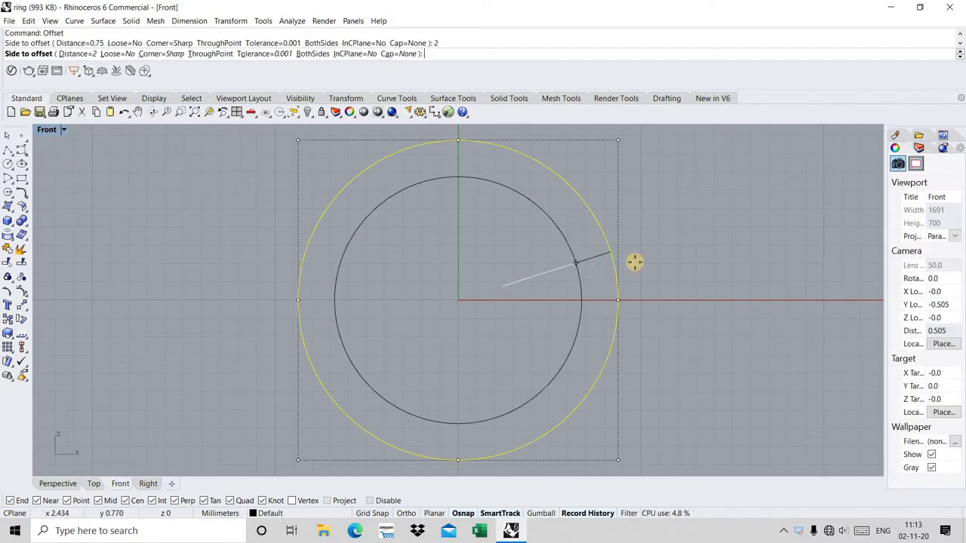
left_click(742, 234)
scroll(560, 268, "down", 5)
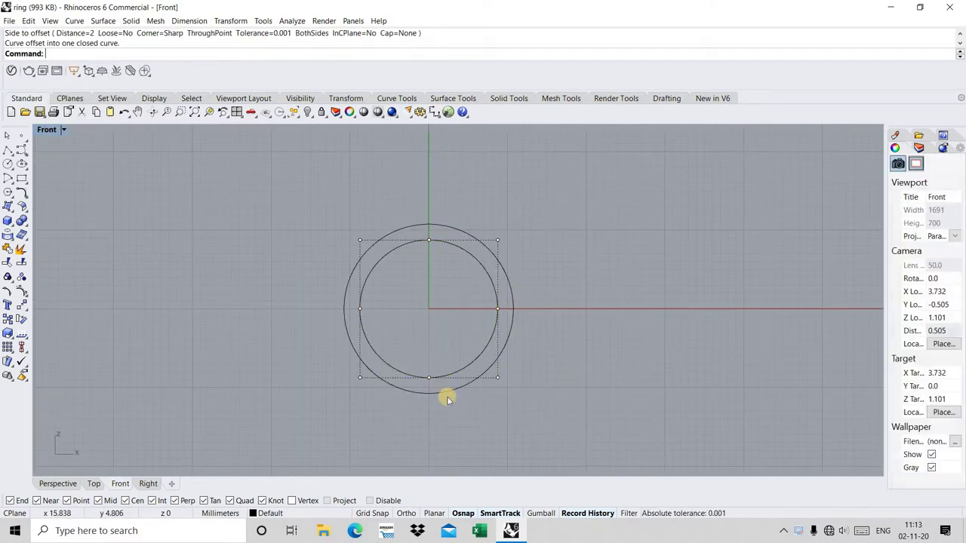
scroll(447, 398, "up", 5)
left_click(431, 381)
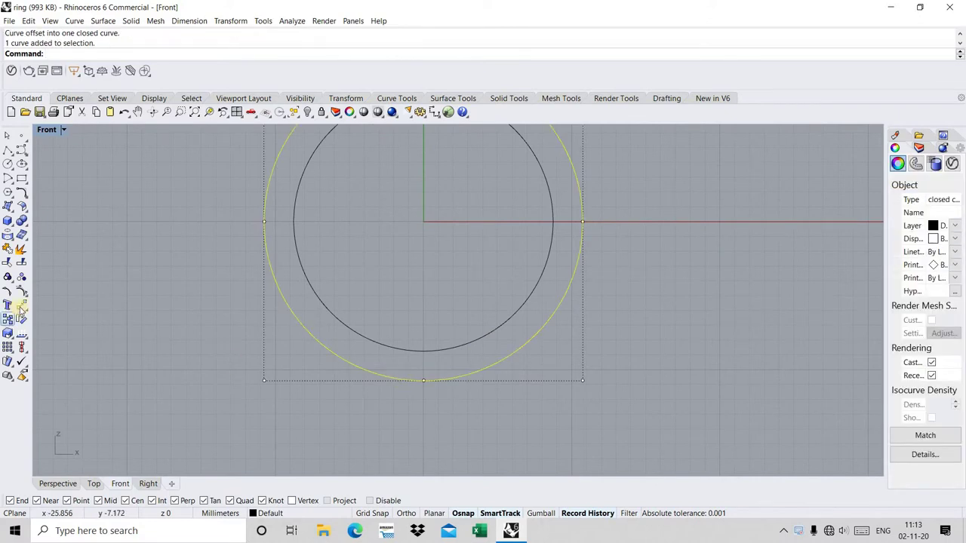
- Move the outer circle 0.5 upward from its bottom point, accepting the history warning
left_click(21, 306)
left_click(423, 380)
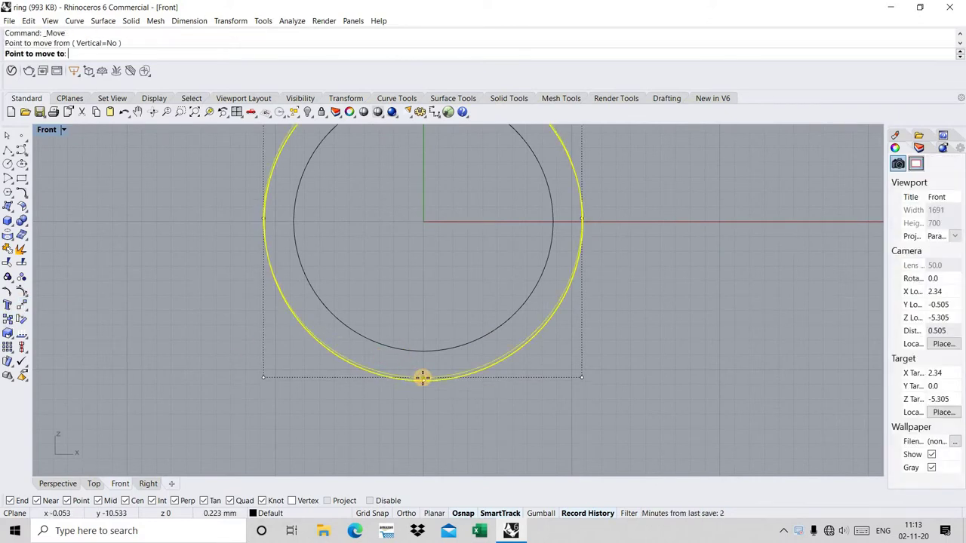
type(".5")
key("Return")
left_click(431, 326)
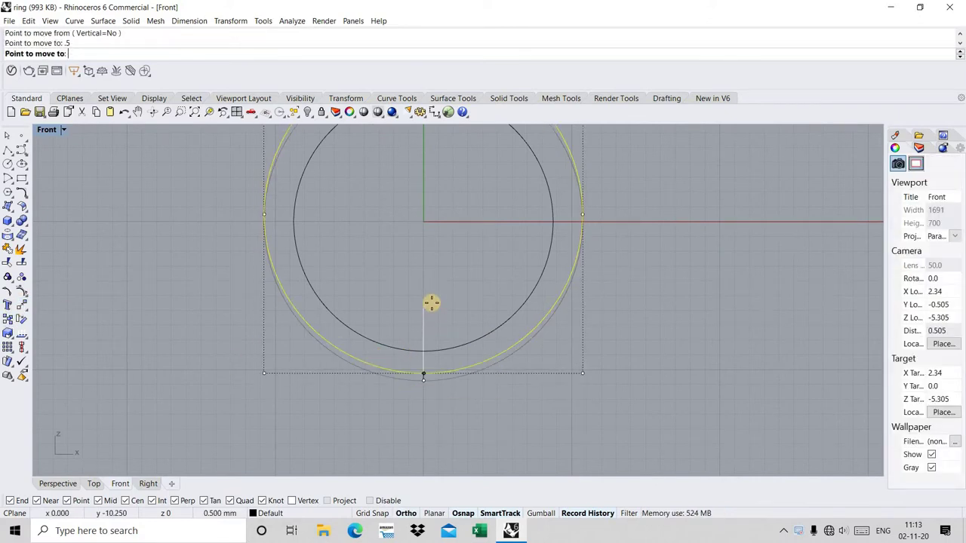
left_click(496, 311)
scroll(385, 260, "down", 2)
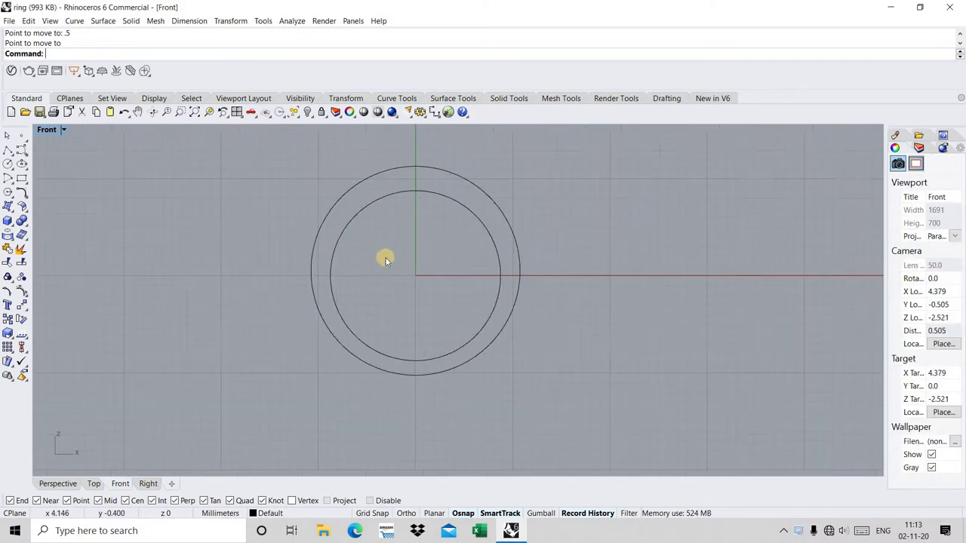
left_click(193, 111)
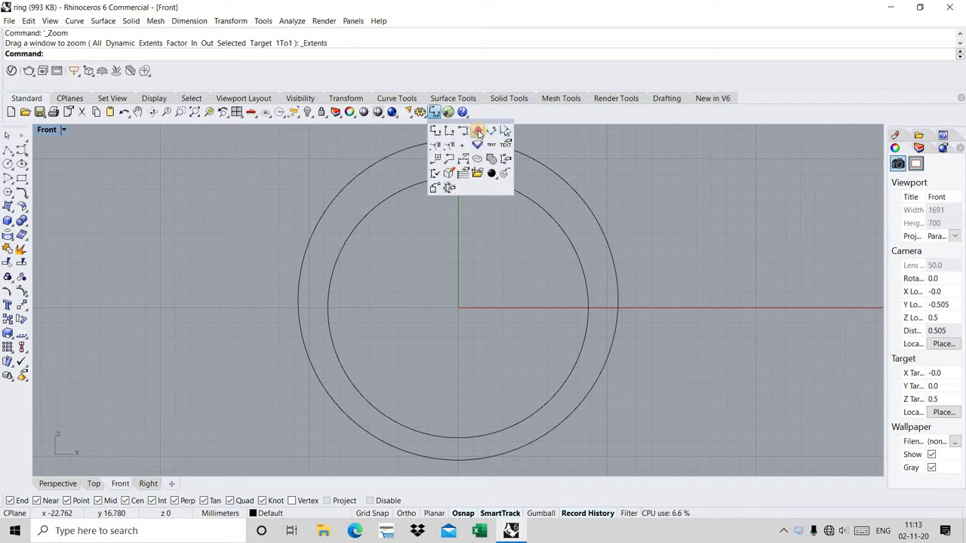
- Cancel a stray dimension and restore the four-viewport layout
left_click_drag(436, 112, 478, 131)
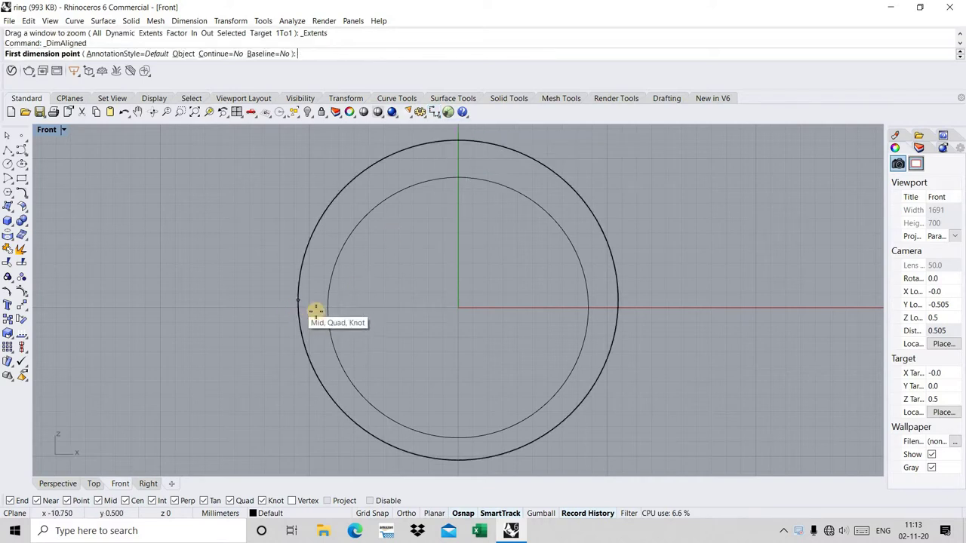
key("Escape")
scroll(467, 289, "down", 2)
scroll(453, 256, "down", 1)
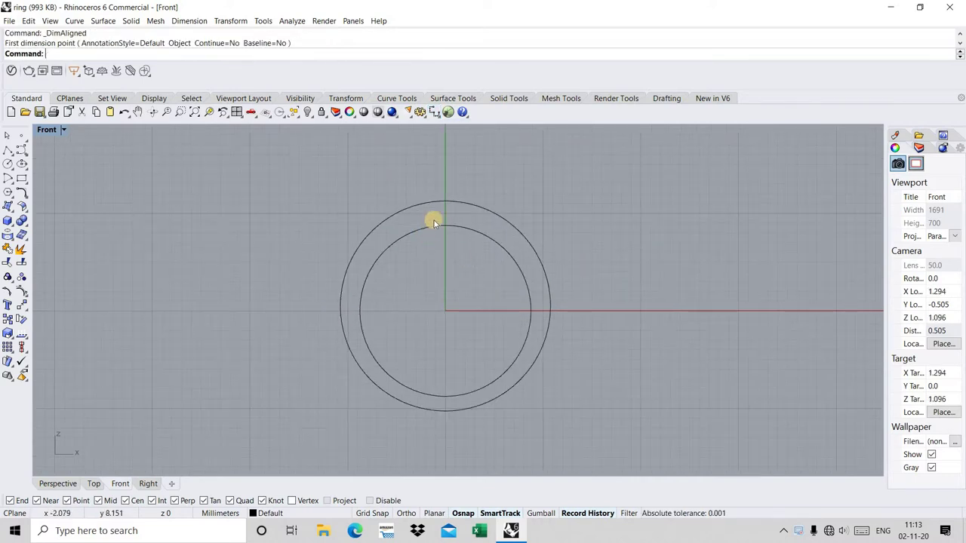
scroll(434, 221, "up", 3)
scroll(390, 220, "down", 3)
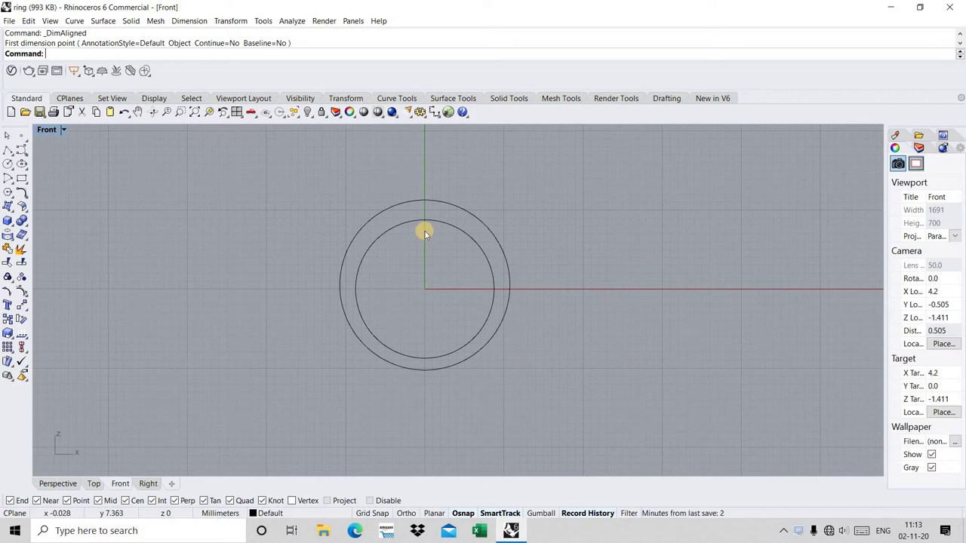
key("ctrl+m")
mouse_move(365, 197)
right_mouse_down()
mouse_move(296, 162)
mouse_move(304, 204)
right_mouse_up()
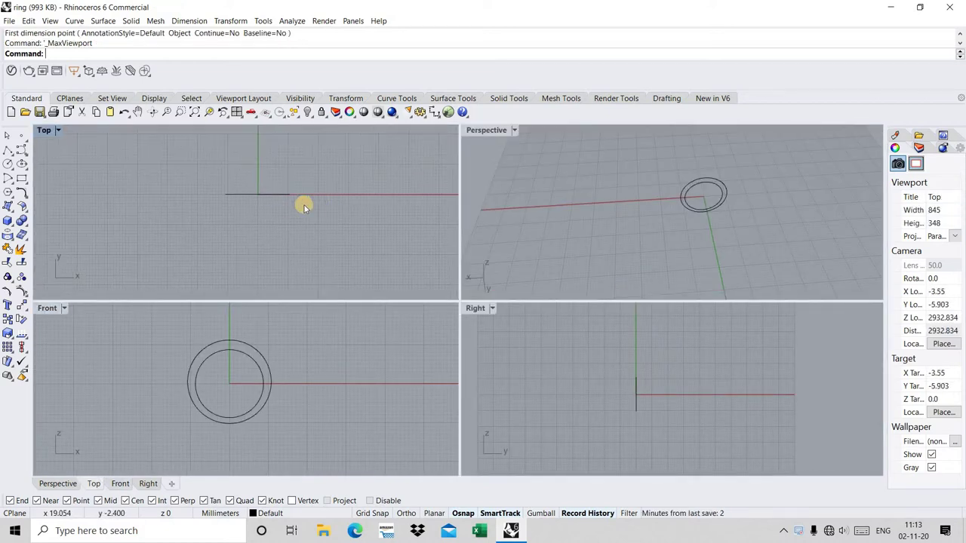
- Draw a six-sided polygon centred at the origin with 15/2 corner radius, a corner on the X axis
left_click(8, 193)
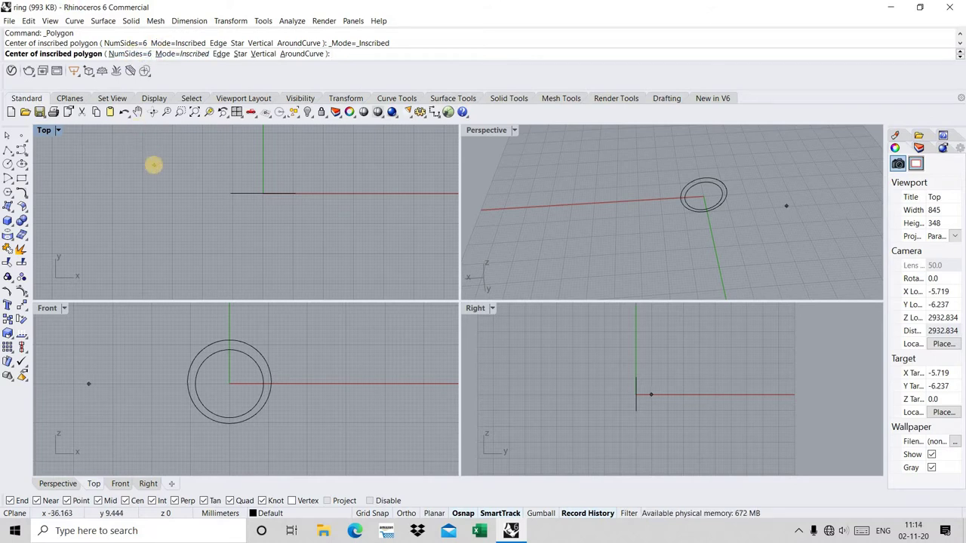
type("0")
key("Return")
type("6")
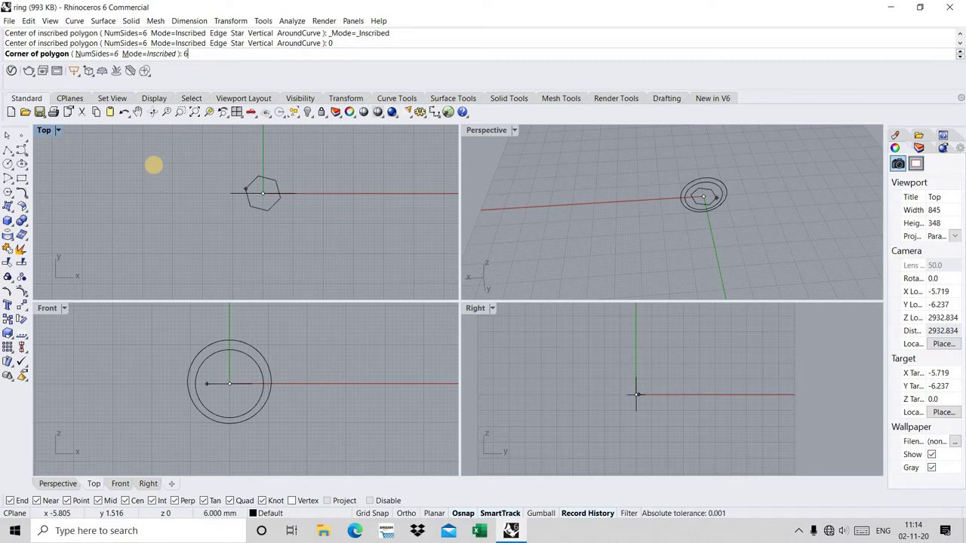
key("BackSpace")
type("15")
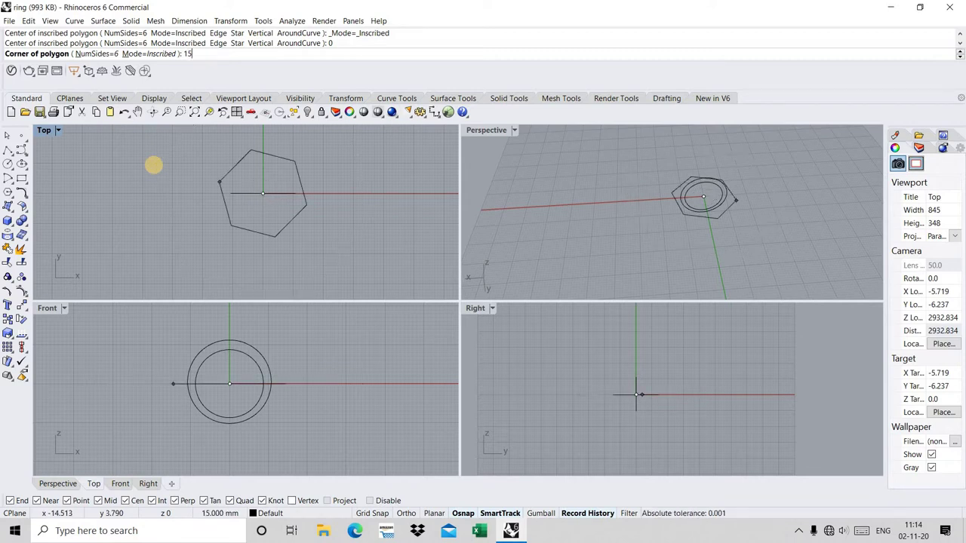
type("/2")
key("Return")
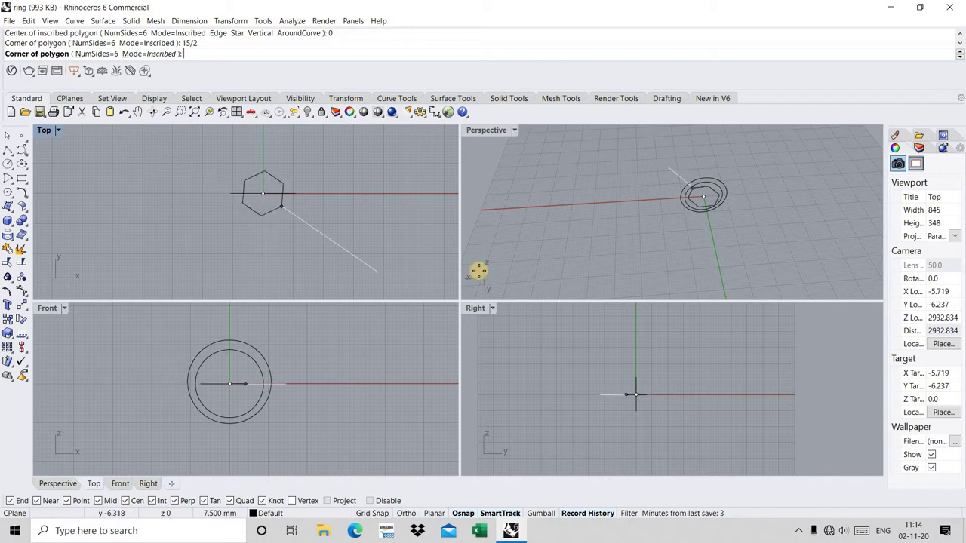
left_click(368, 205)
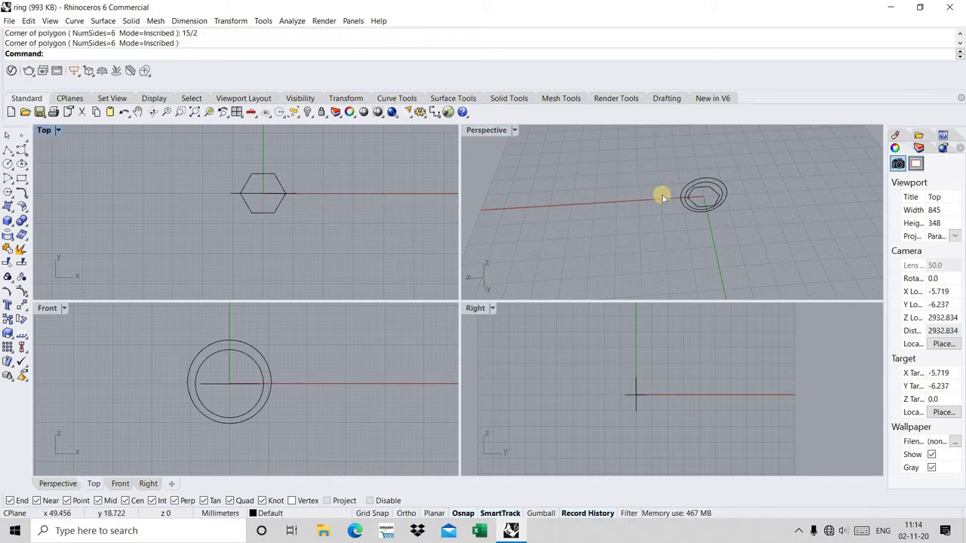
scroll(752, 194, "up", 3)
mouse_move(675, 222)
right_mouse_down()
mouse_move(623, 209)
mouse_move(662, 248)
right_mouse_up()
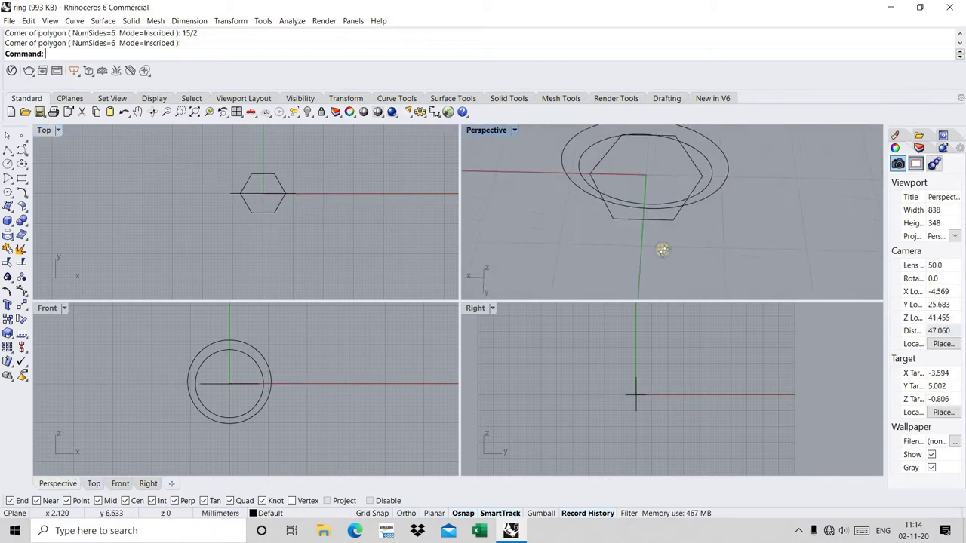
- Select the hexagon and begin a move from its edge, then cancel it
left_click(278, 204)
scroll(76, 283, "up", 4)
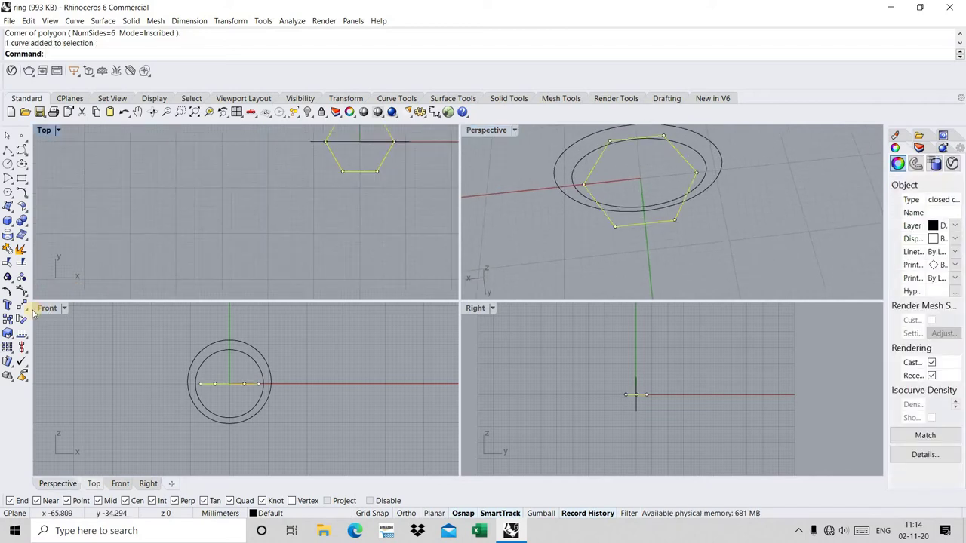
left_click(20, 306)
scroll(355, 207, "up", 2)
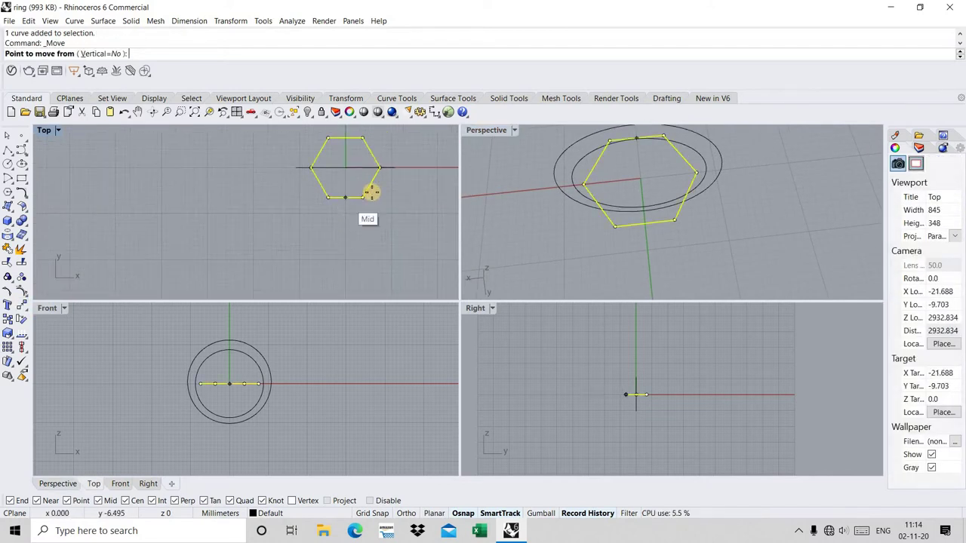
scroll(370, 188, "up", 1)
scroll(373, 187, "up", 1)
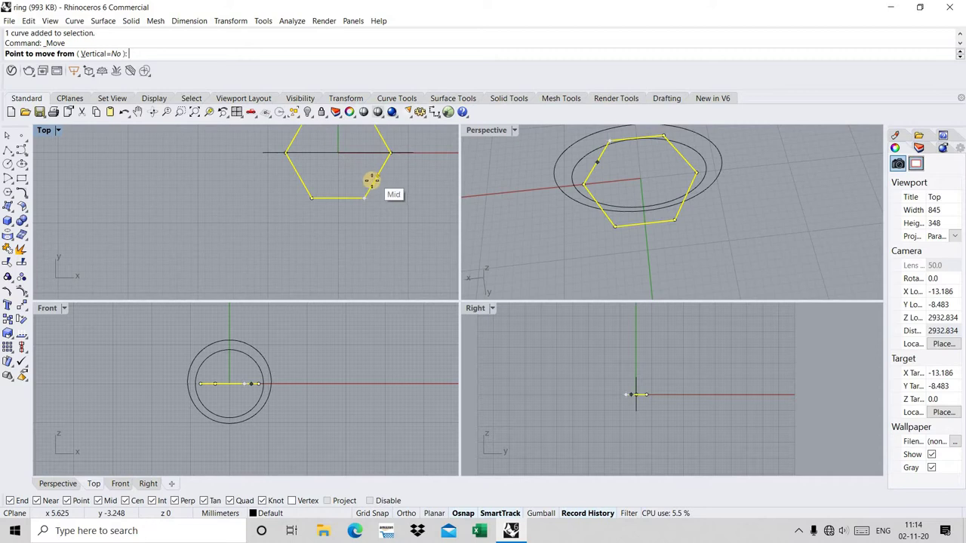
left_click(368, 193)
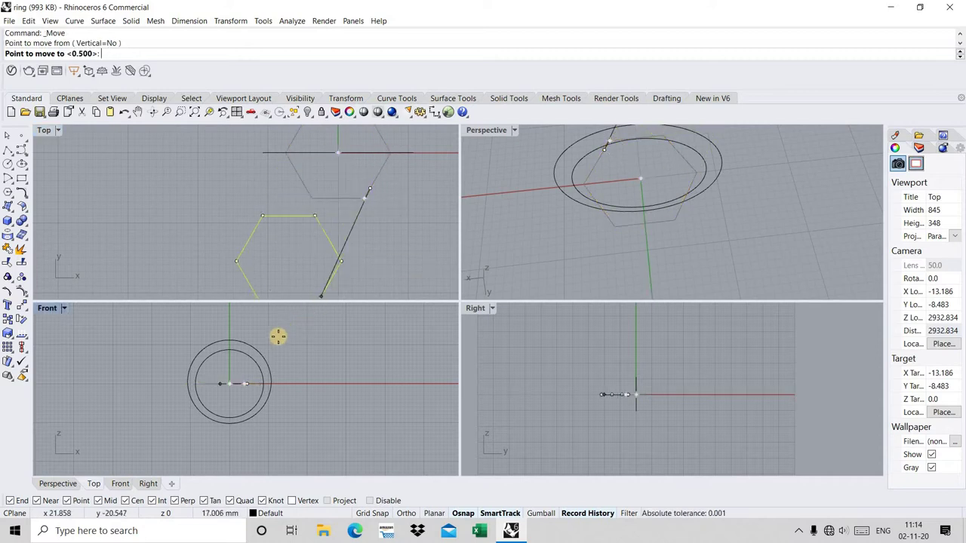
scroll(226, 348, "up", 2)
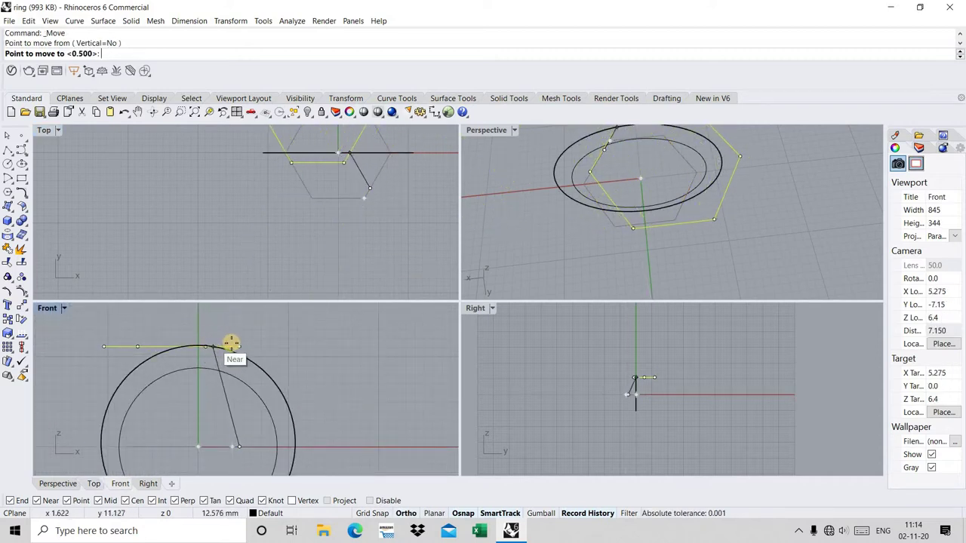
key("Escape")
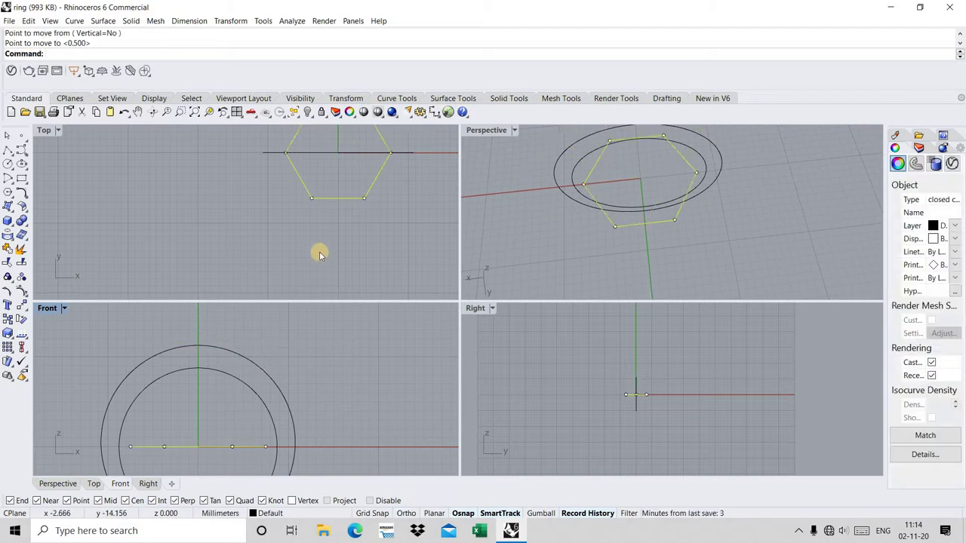
- Move the hexagon from the origin up to the outer circle's top quadrant point
right_click(319, 254)
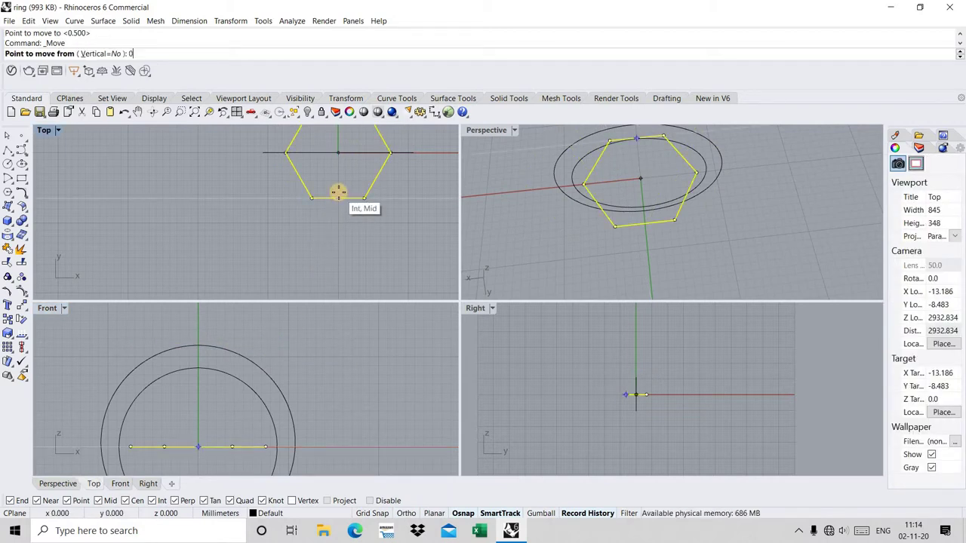
type("0")
key("Return")
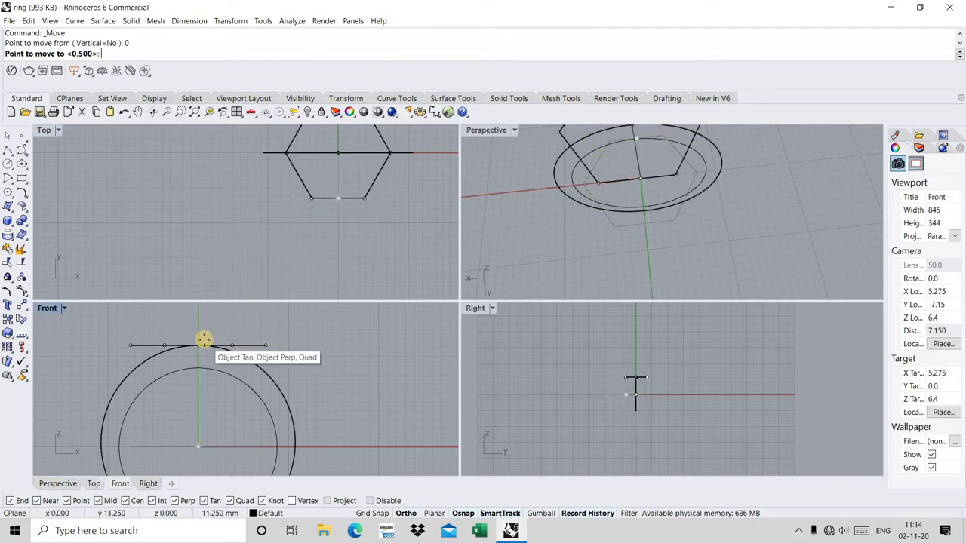
left_click(204, 340)
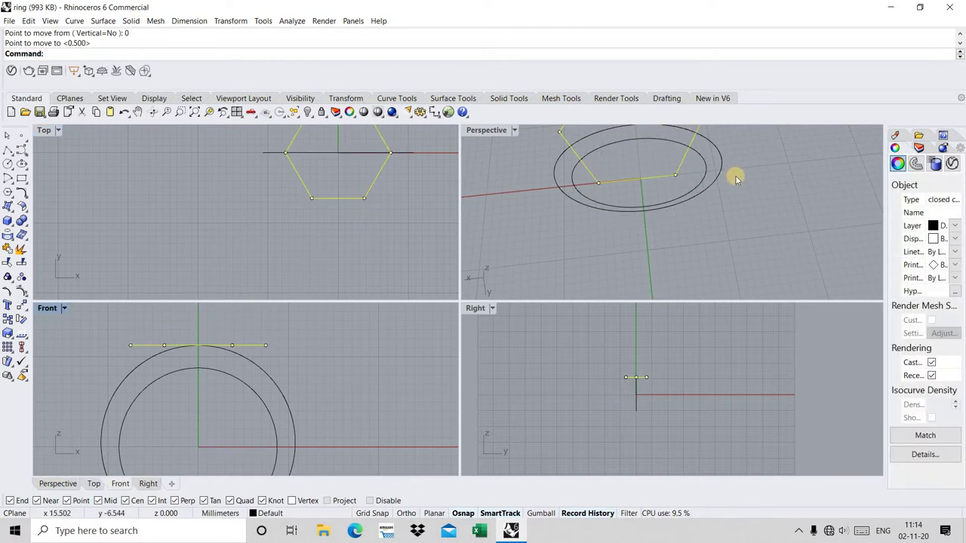
key("Escape")
right_click_drag(744, 185, 724, 142)
scroll(383, 226, "down", 3)
scroll(375, 228, "up", 2)
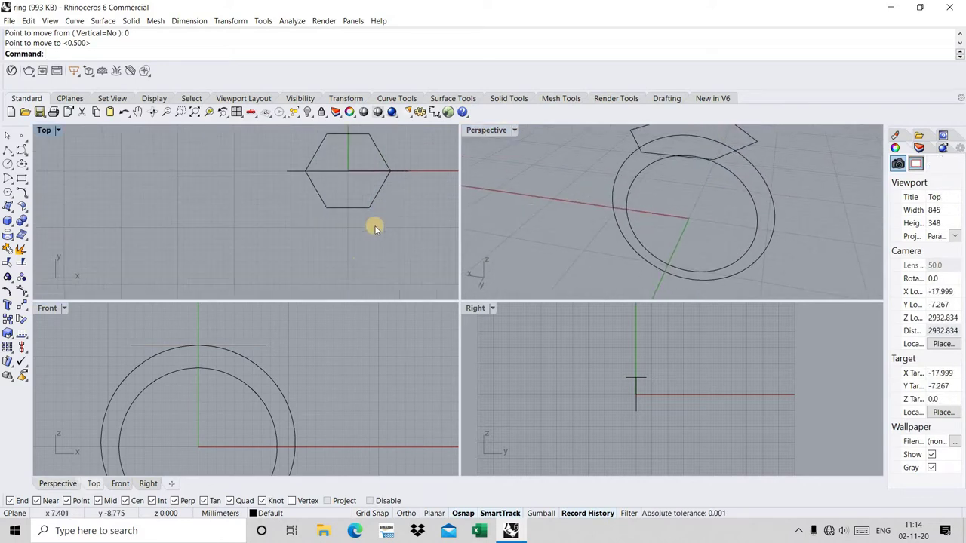
right_click_drag(688, 202, 657, 198)
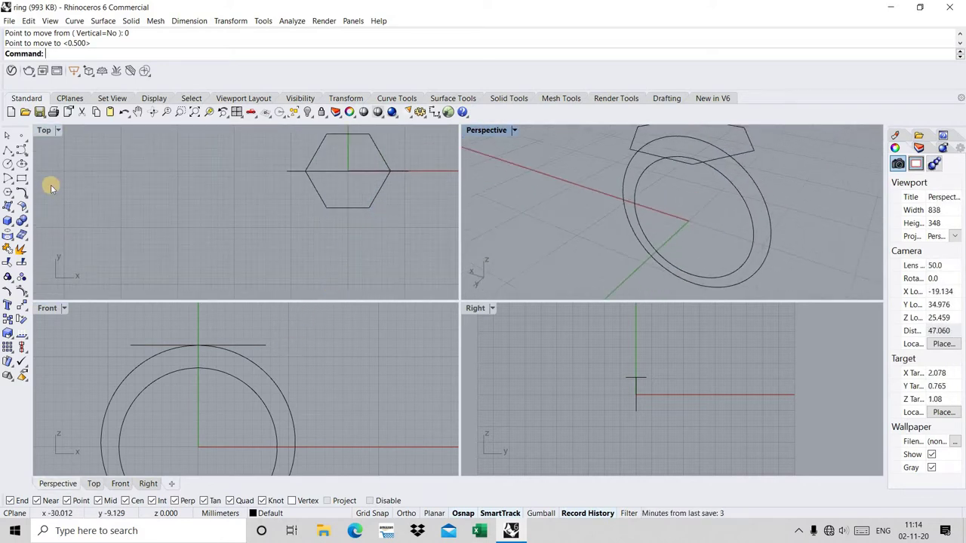
- Draw a both-sides horizontal line through the origin along the X axis
left_click(7, 150)
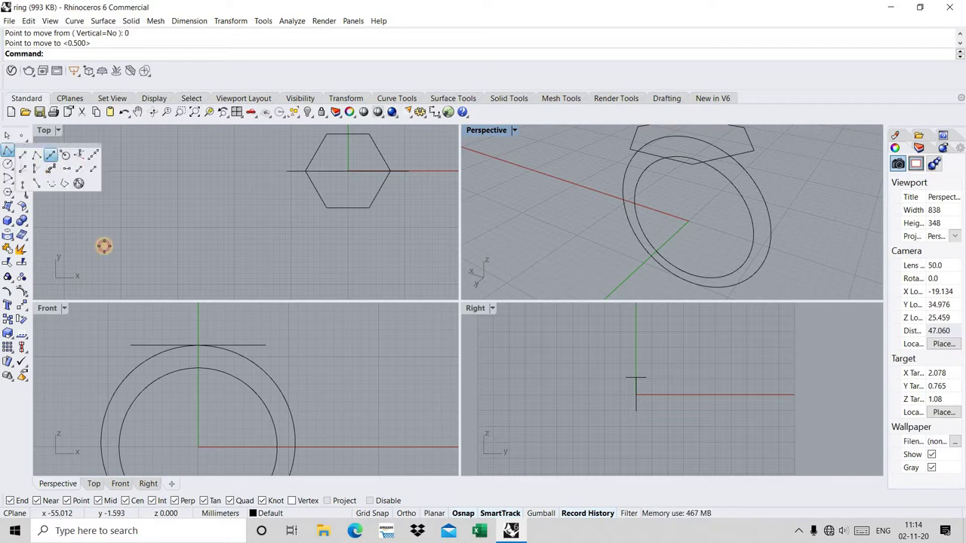
left_click(50, 155)
type("0")
key("Return")
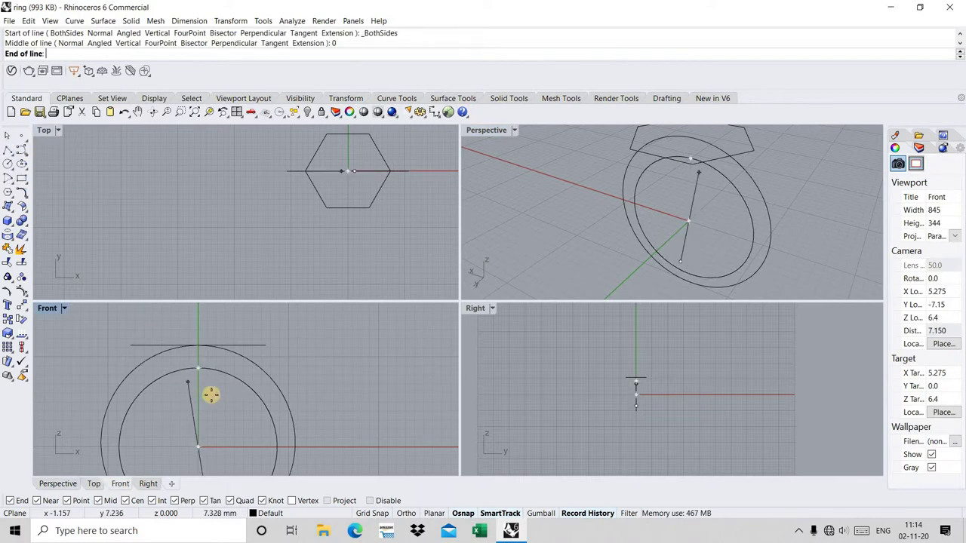
left_click(334, 432)
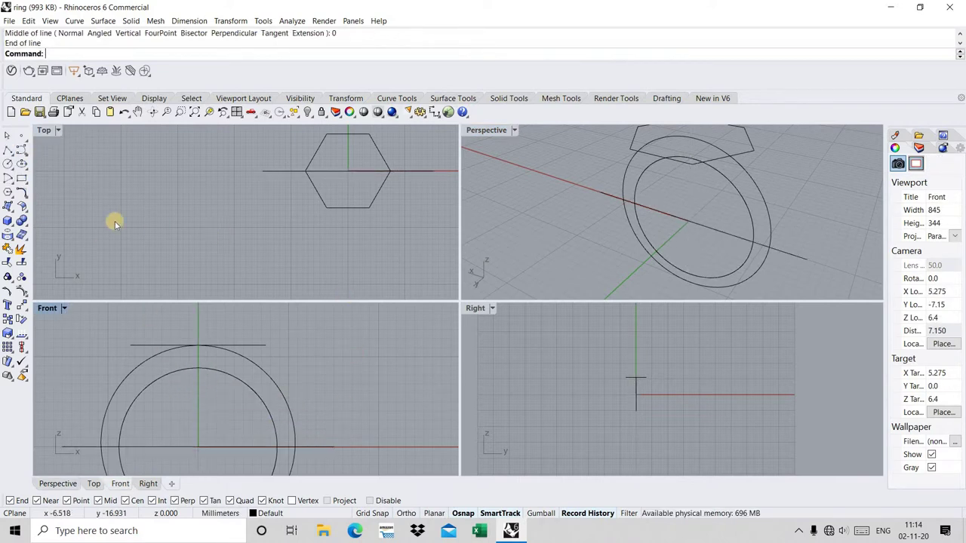
- Draw a 3-unit both-sides cross line at the ring's left-side point
left_click(7, 176)
left_click(49, 182)
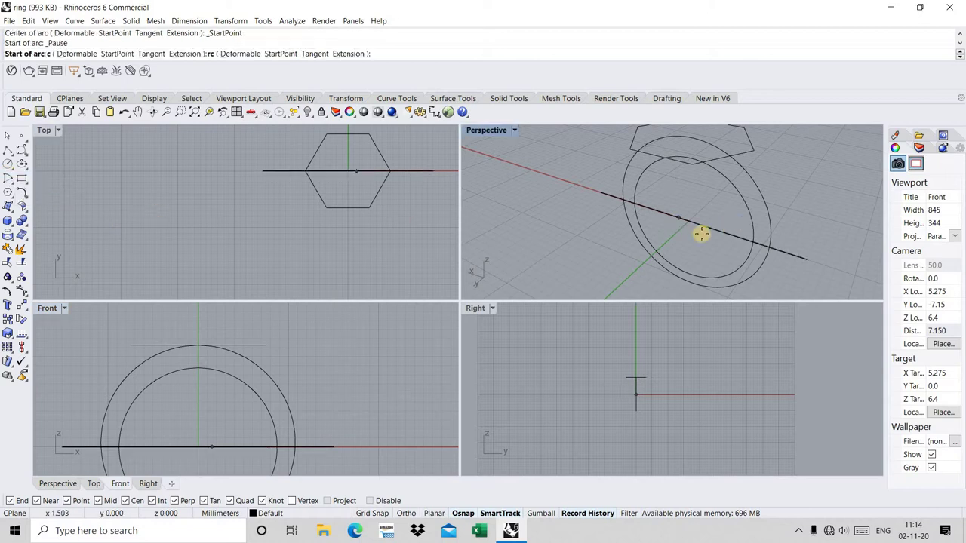
left_click(21, 157)
left_click(50, 155)
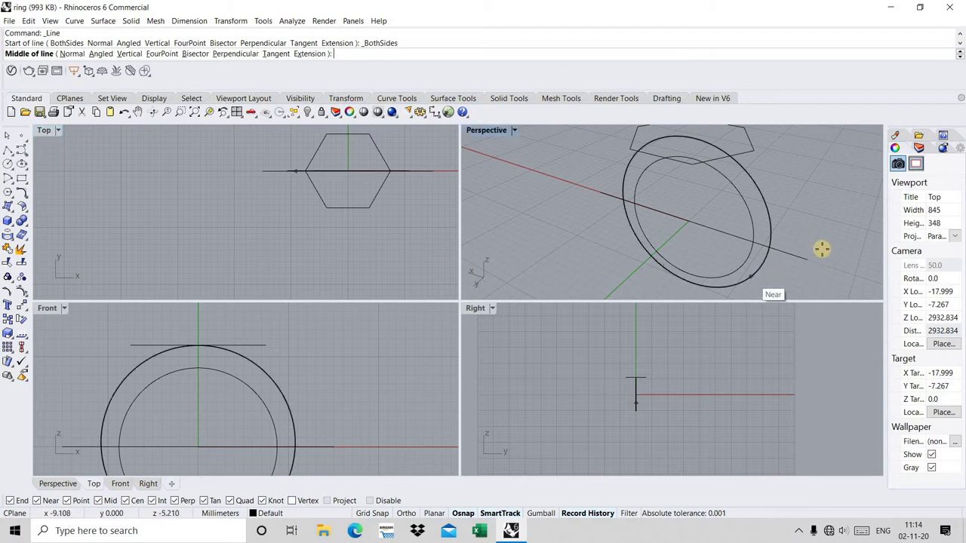
right_click_drag(821, 248, 748, 269)
left_click(746, 270)
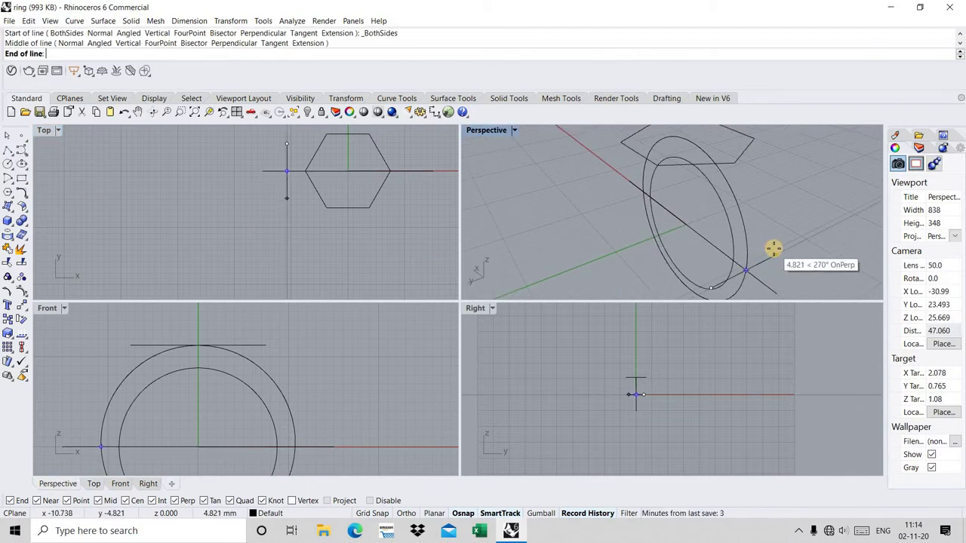
scroll(653, 386, "up", 2)
scroll(641, 404, "up", 2)
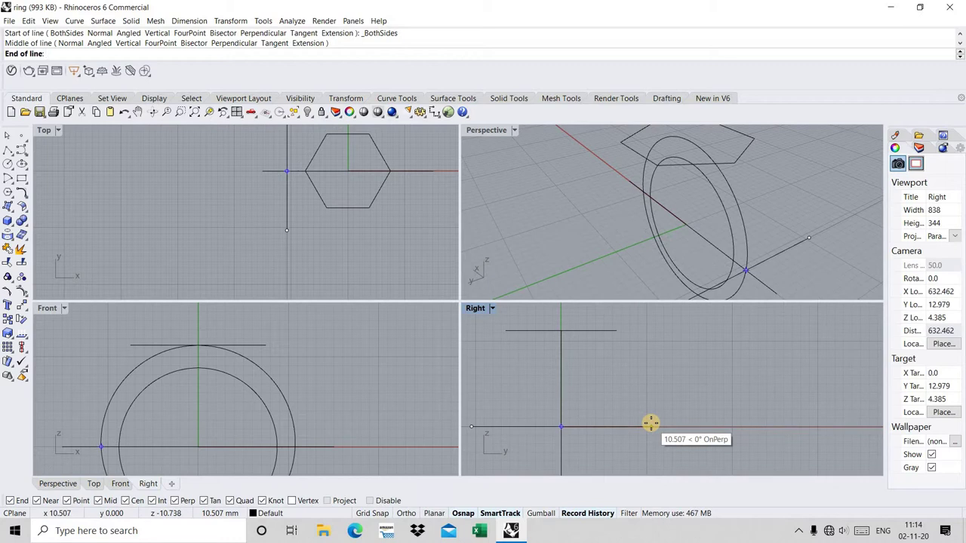
type("3")
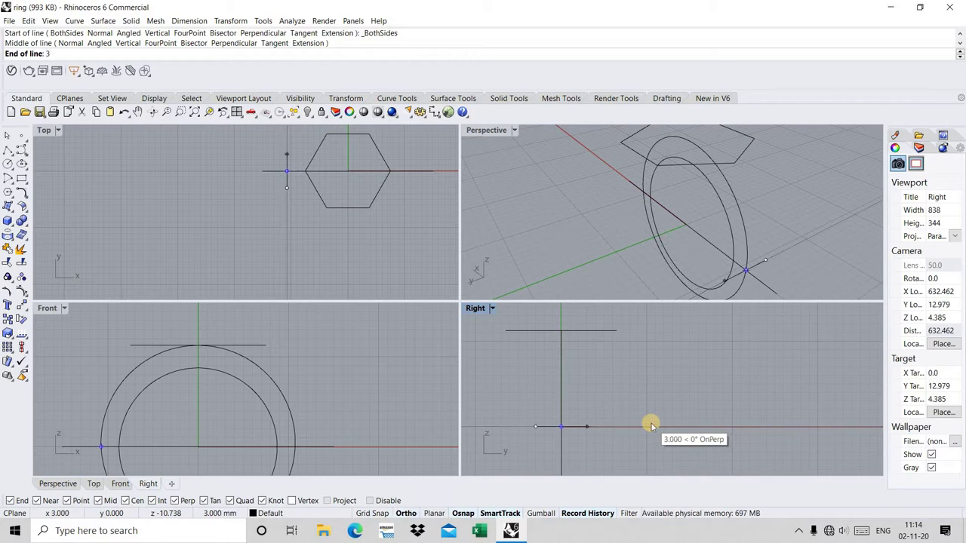
key("Return")
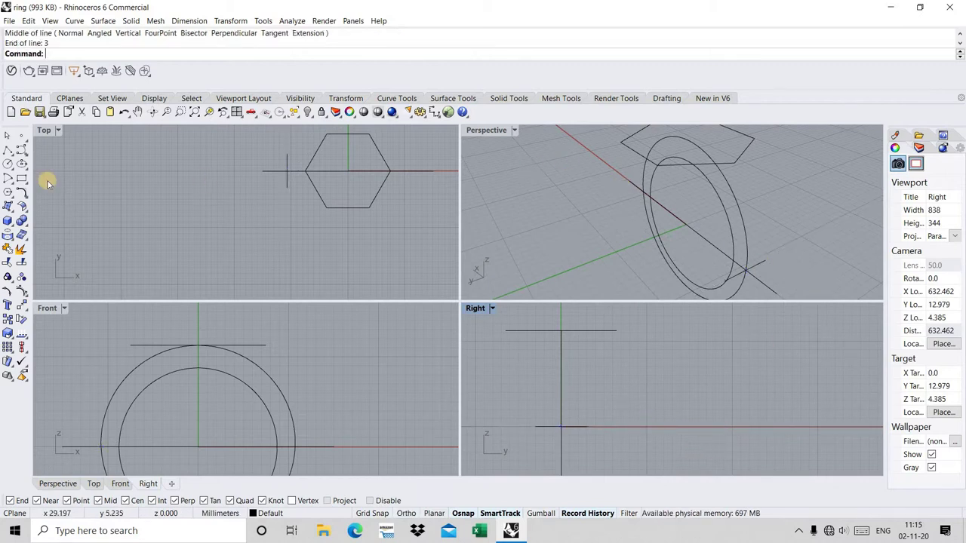
left_click(7, 183)
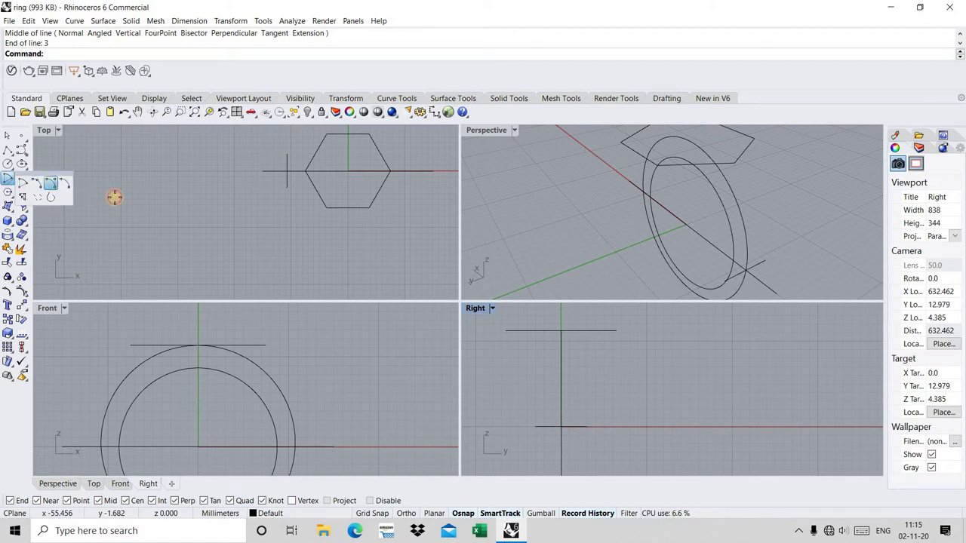
- Draw two start-end-direction arcs from the short line's ends up to hexagon corners
left_click(50, 183)
right_click_drag(619, 216, 684, 254)
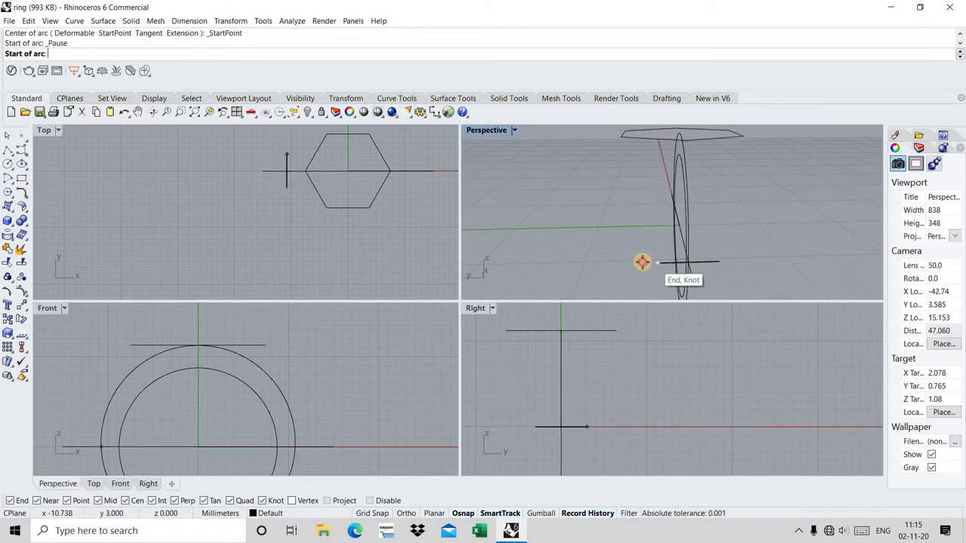
left_click(642, 262)
right_click_drag(642, 231, 666, 173)
left_click(674, 167)
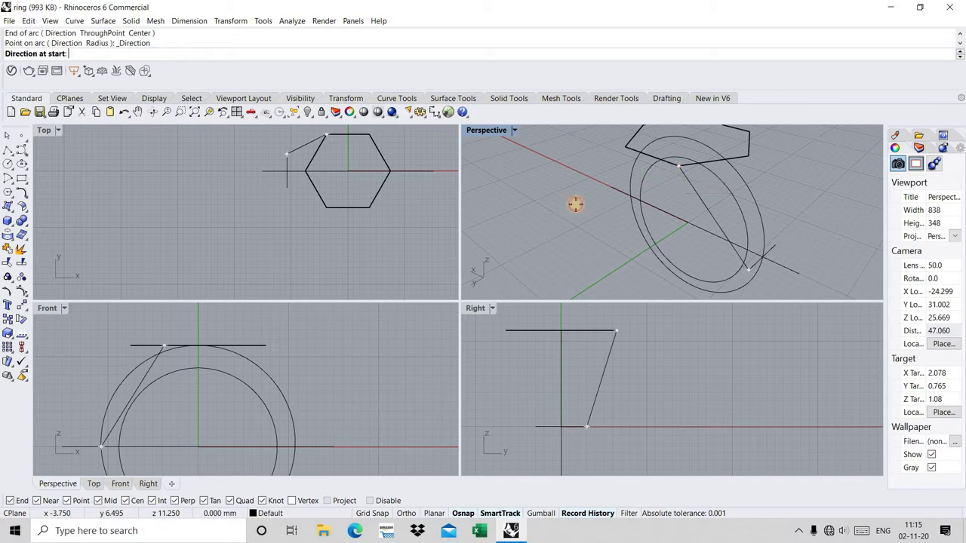
left_click(96, 344)
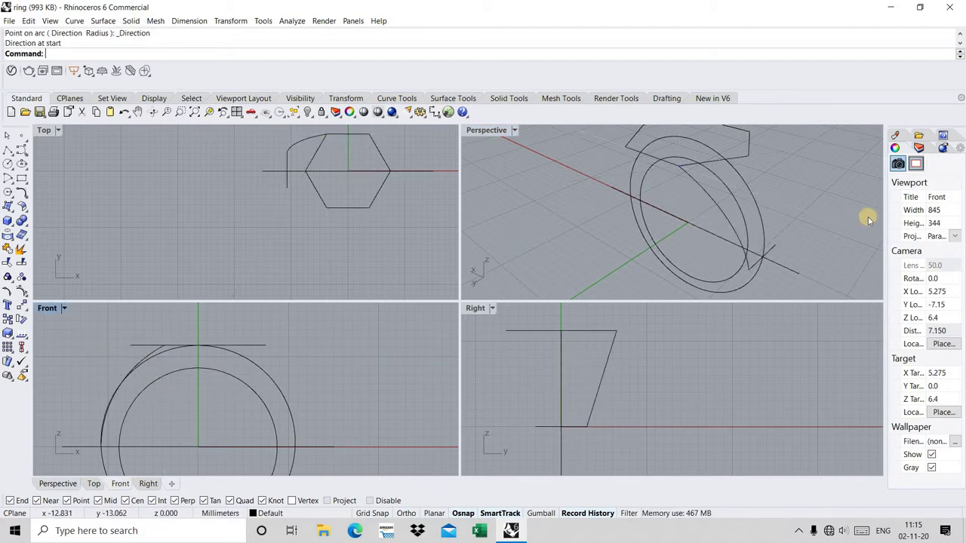
right_click(787, 241)
left_click(741, 270)
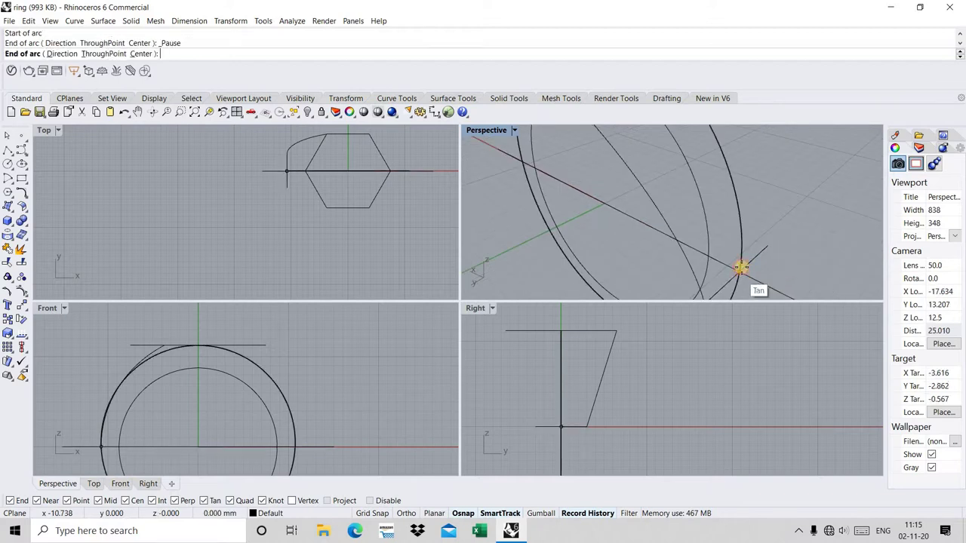
left_click(718, 191)
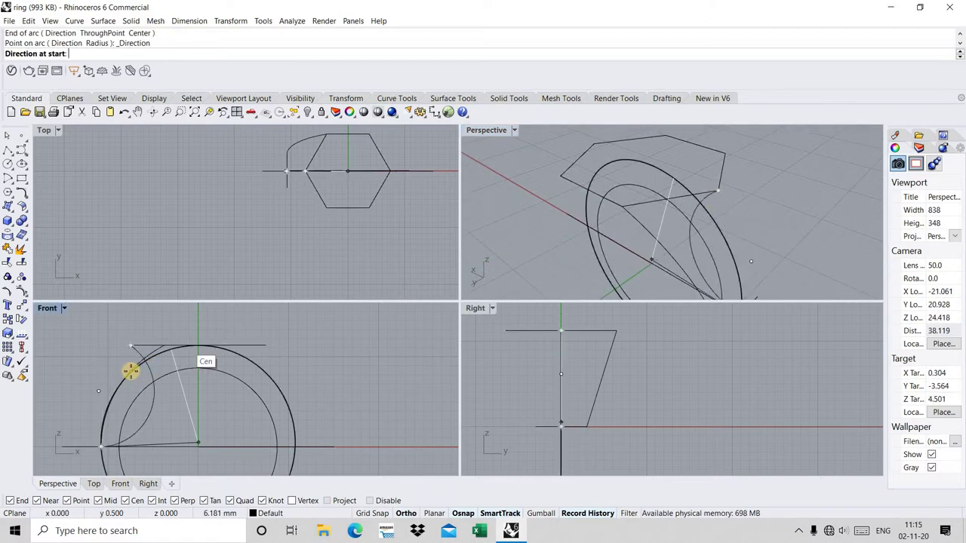
left_click(99, 362)
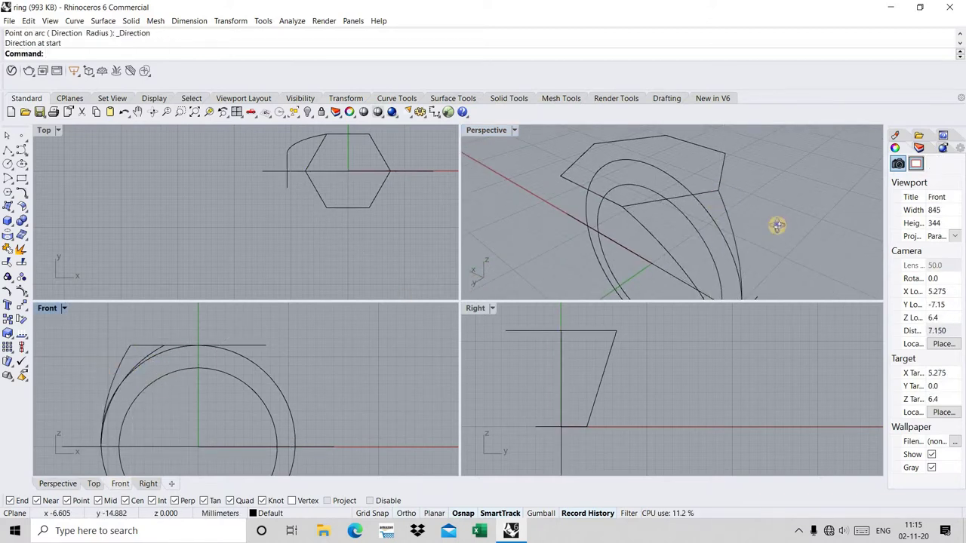
mouse_move(777, 225)
right_mouse_down()
mouse_move(763, 205)
mouse_move(726, 260)
right_mouse_up()
- Draw a third arc from the short line's other end to a hexagon corner with vertical direction
right_click(763, 205)
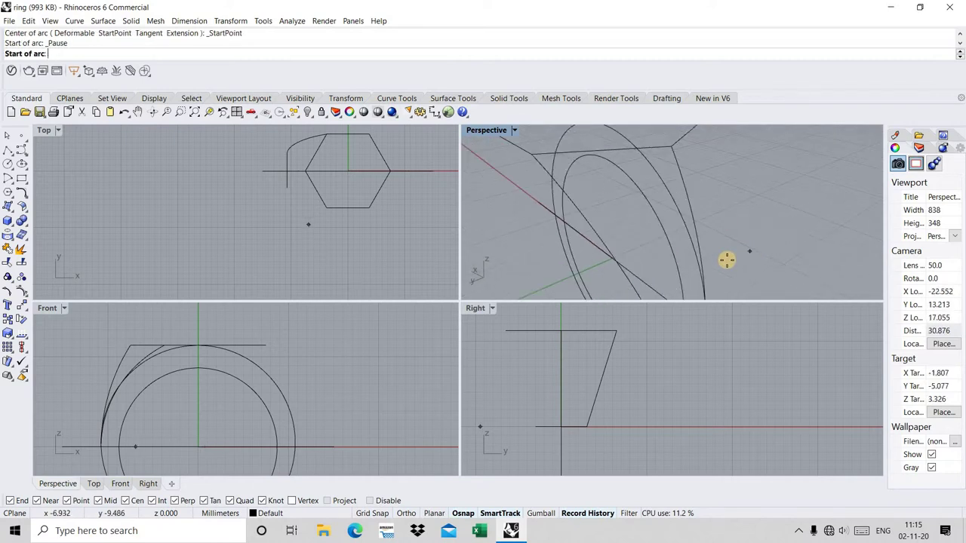
scroll(736, 268, "down", 1)
scroll(747, 277, "down", 3)
scroll(745, 272, "up", 3)
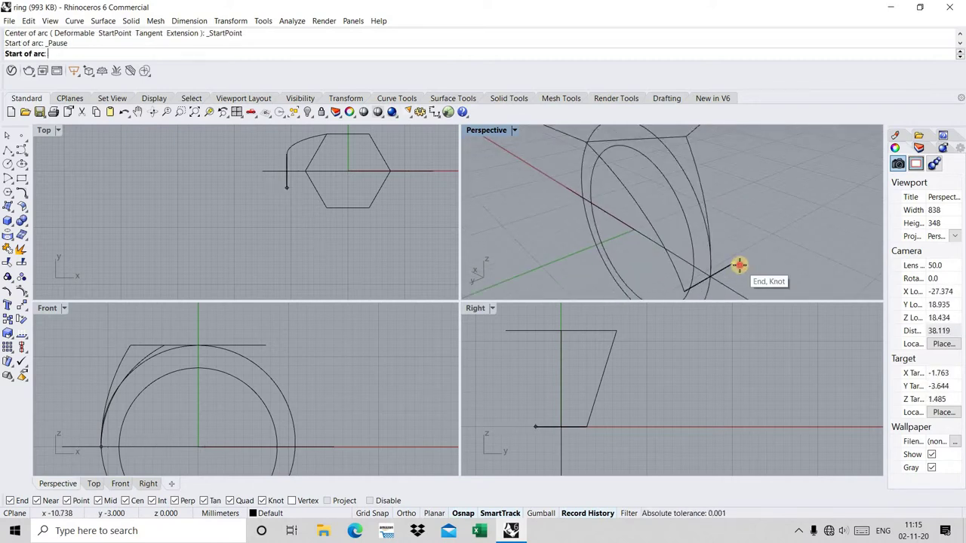
left_click(740, 264)
right_click_drag(733, 189, 705, 157)
left_click(704, 155)
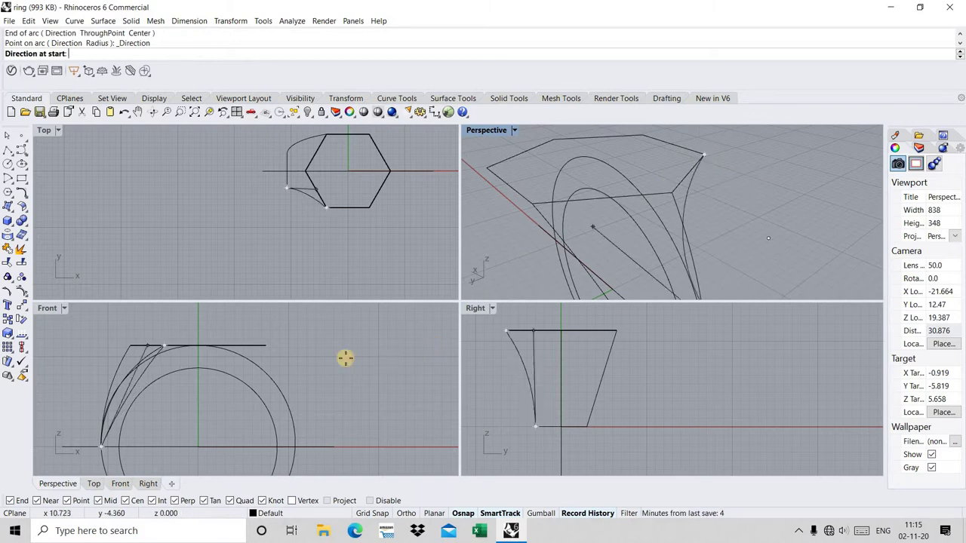
key("F8")
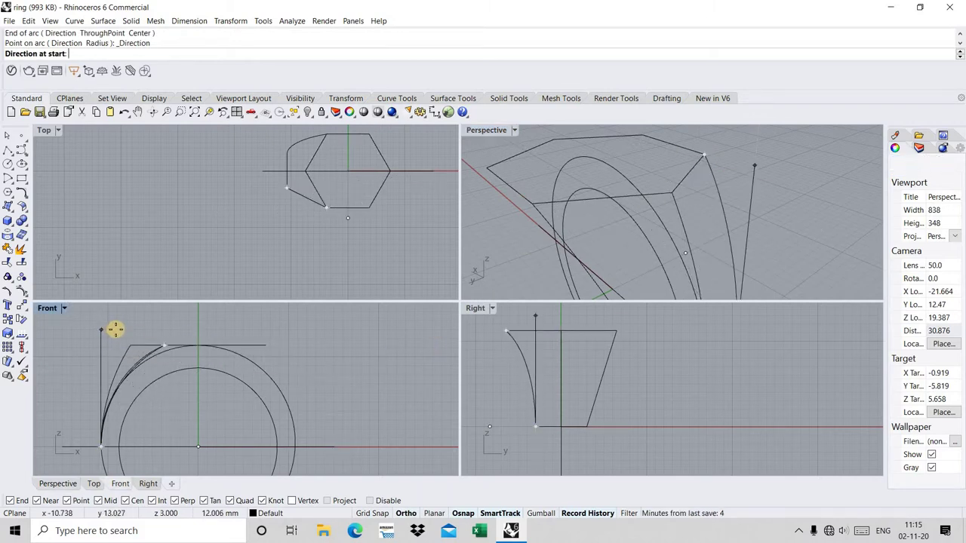
left_click(118, 329, "shift")
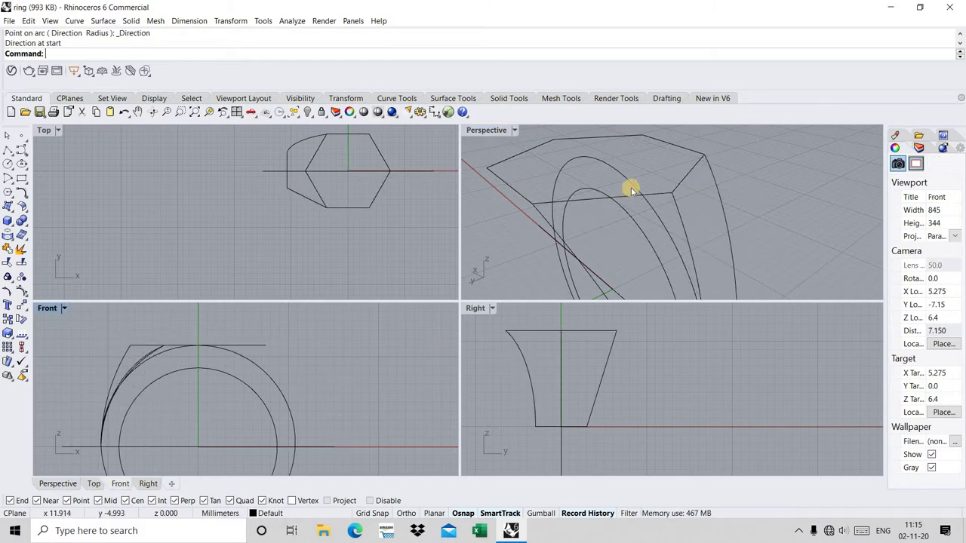
mouse_move(632, 190)
right_mouse_down()
mouse_move(733, 188)
mouse_move(605, 205)
mouse_move(646, 183)
mouse_move(560, 171)
mouse_move(638, 248)
mouse_move(642, 233)
right_mouse_up()
- Delete the right-side arc in the maximized Perspective view
key("ctrl+m")
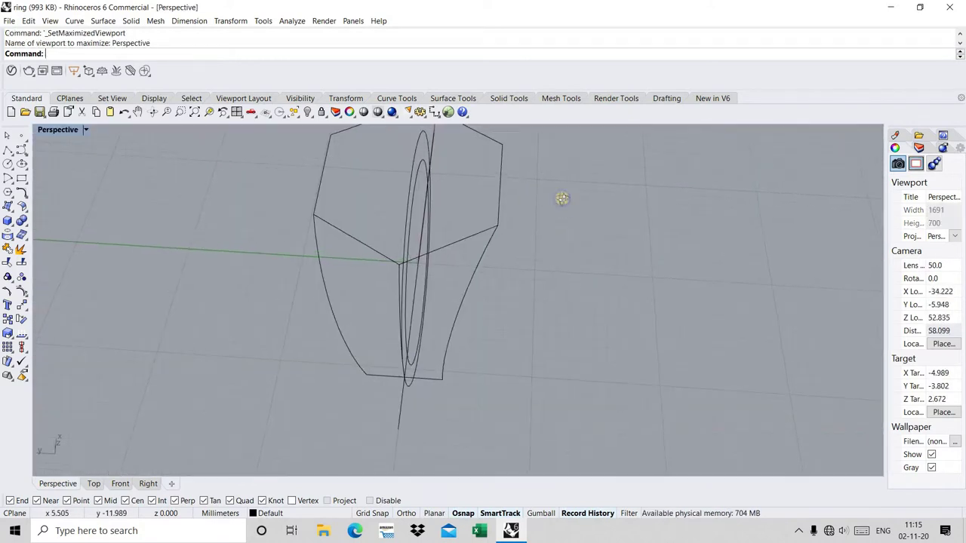
mouse_move(562, 198)
right_mouse_down()
mouse_move(623, 159)
mouse_move(556, 243)
mouse_move(308, 296)
mouse_move(420, 306)
mouse_move(312, 287)
mouse_move(563, 284)
mouse_move(496, 299)
right_mouse_up()
left_click(524, 307)
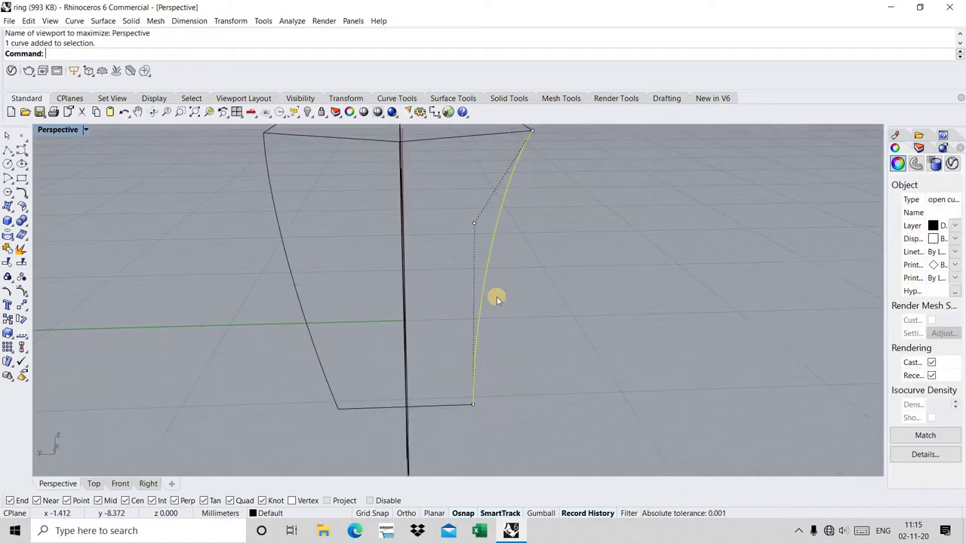
key("Delete")
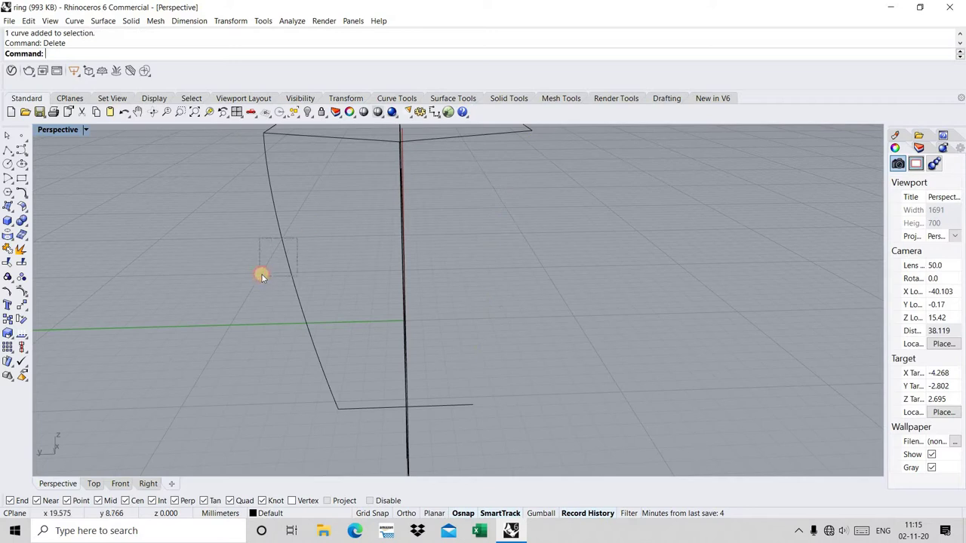
- Mirror a copy of the left arc across the ring's centre line
left_click_drag(296, 239, 261, 277)
type("Mirror")
key("Return")
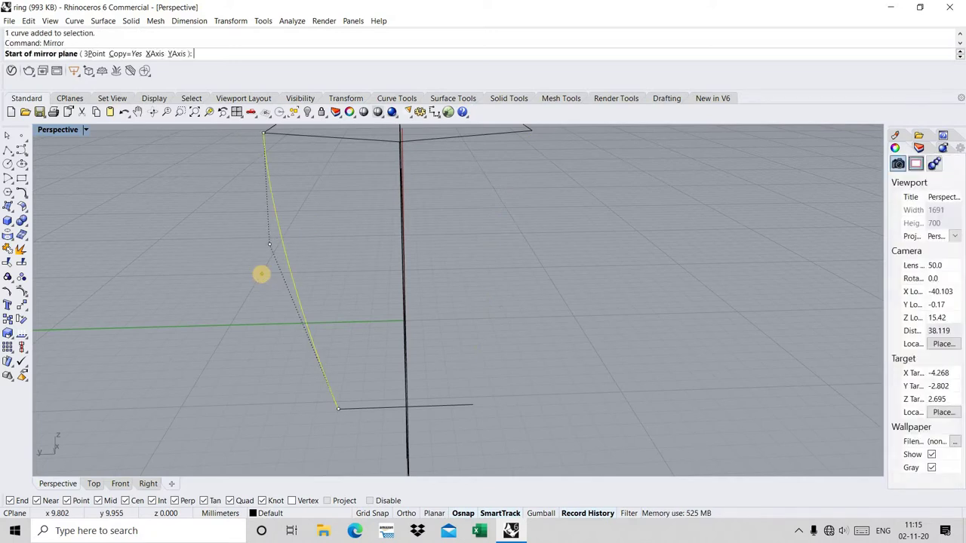
left_click(261, 274)
type("0")
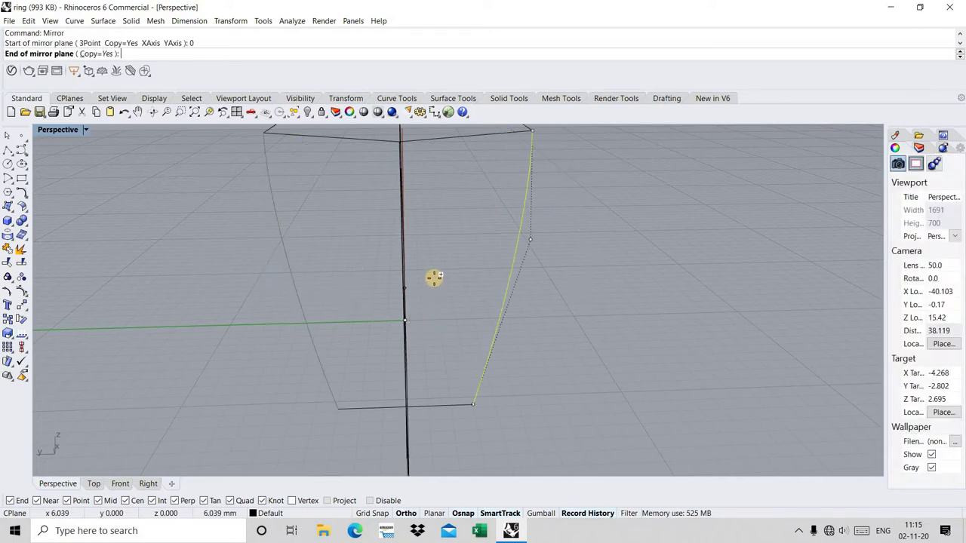
scroll(435, 279, "down", 3)
left_click(435, 279)
mouse_move(467, 233)
right_mouse_down()
mouse_move(544, 250)
mouse_move(354, 194)
mouse_move(294, 219)
mouse_move(478, 209)
mouse_move(229, 162)
right_mouse_up()
left_click_drag(229, 161, 598, 234)
- Fill the hexagon outline with a flat planar surface
right_click_drag(460, 225, 462, 205)
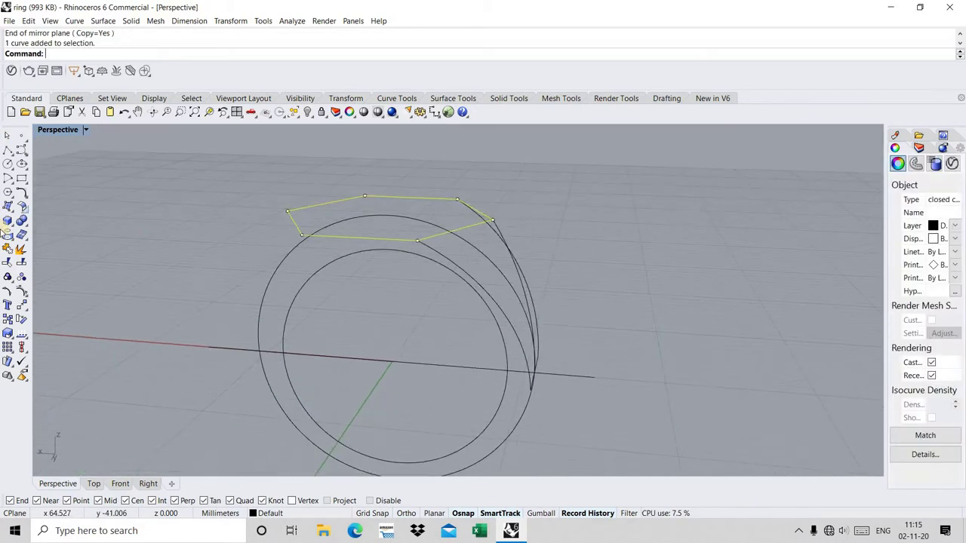
type("PlanarSrf")
key("Return")
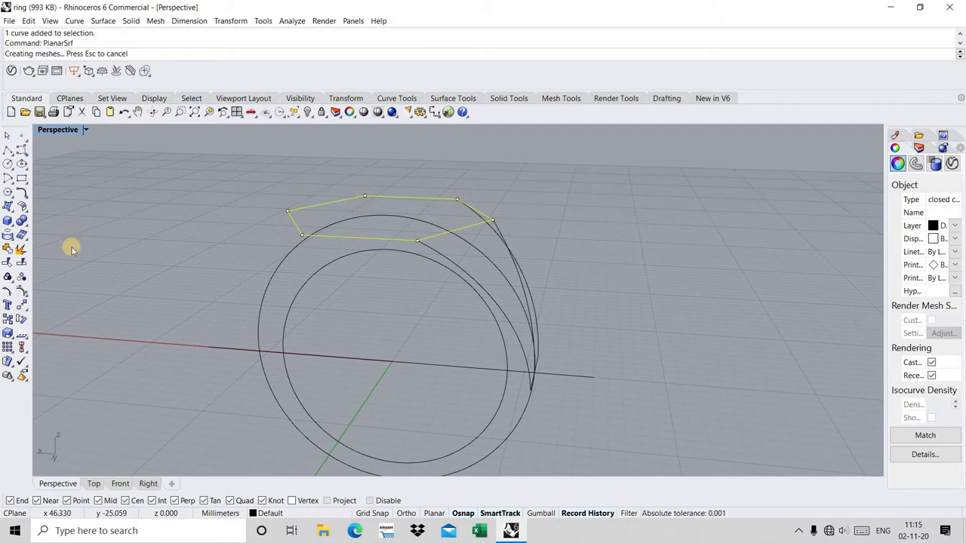
mouse_move(662, 329)
right_mouse_down()
mouse_move(349, 271)
mouse_move(394, 317)
mouse_move(113, 245)
right_mouse_up()
- Build an edge surface from the hexagon's lower edge and both side arcs
left_click(8, 211)
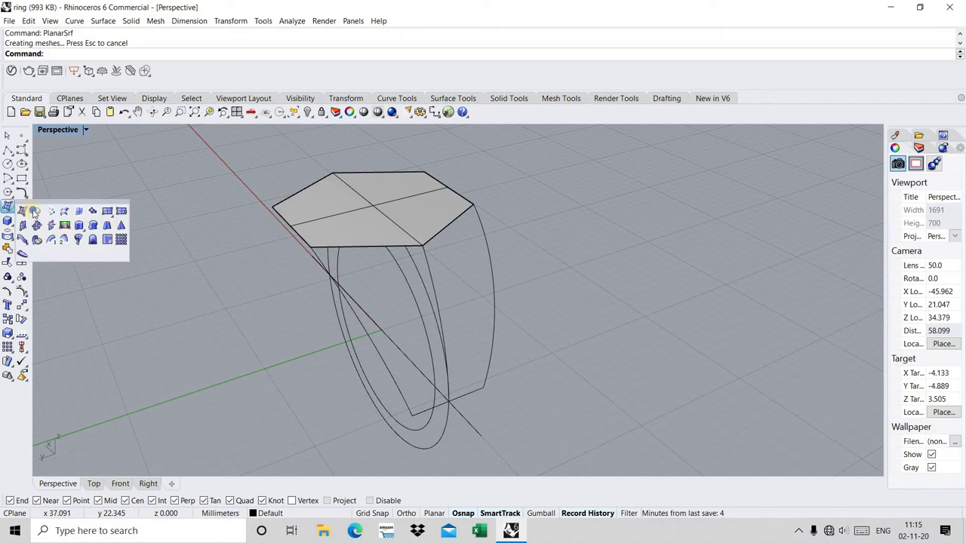
left_click(80, 212)
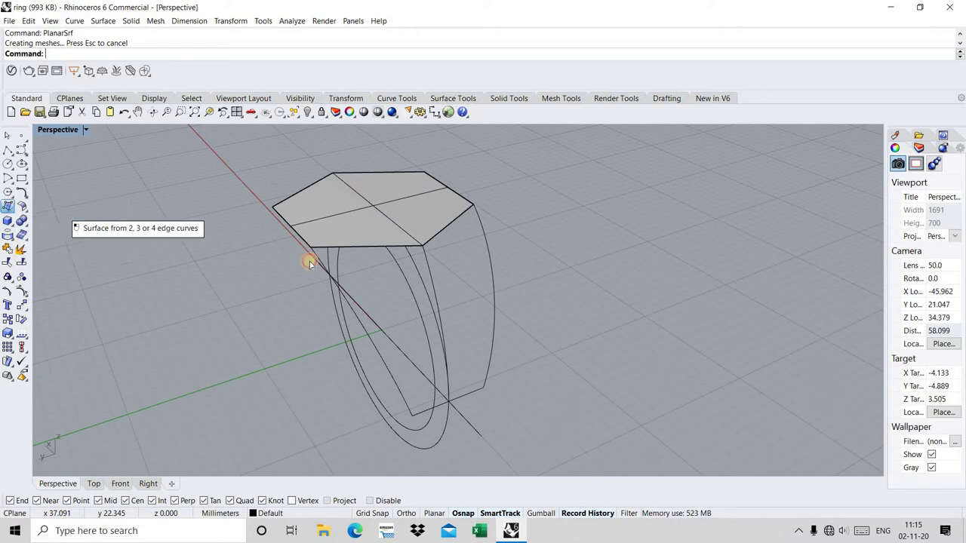
left_click(364, 249)
left_click(355, 319)
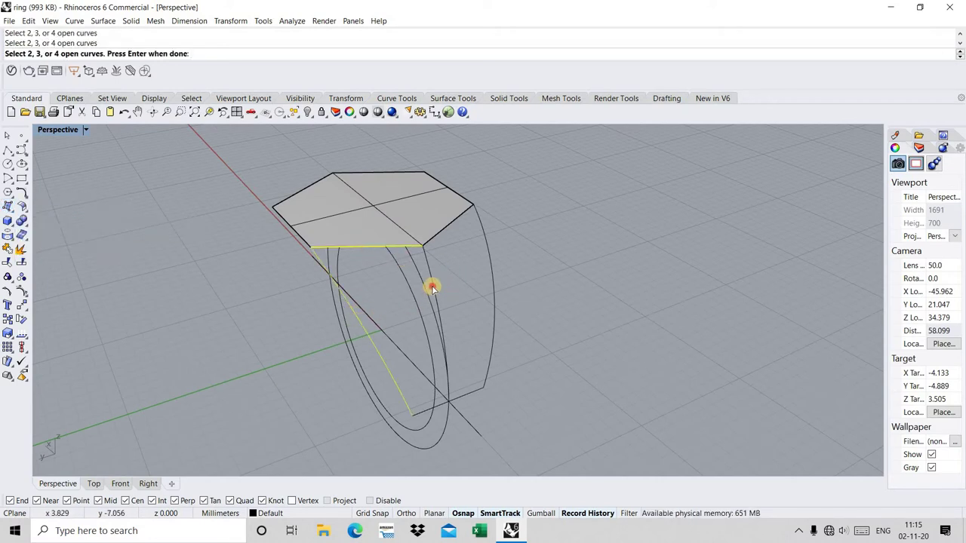
left_click(431, 288)
key("Return")
right_click_drag(430, 289, 401, 288)
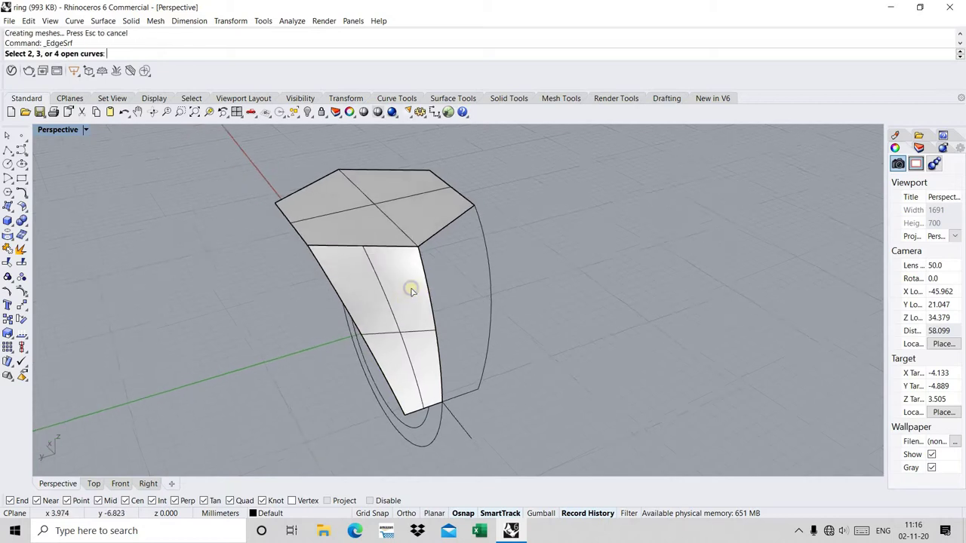
left_click(400, 290)
type("M")
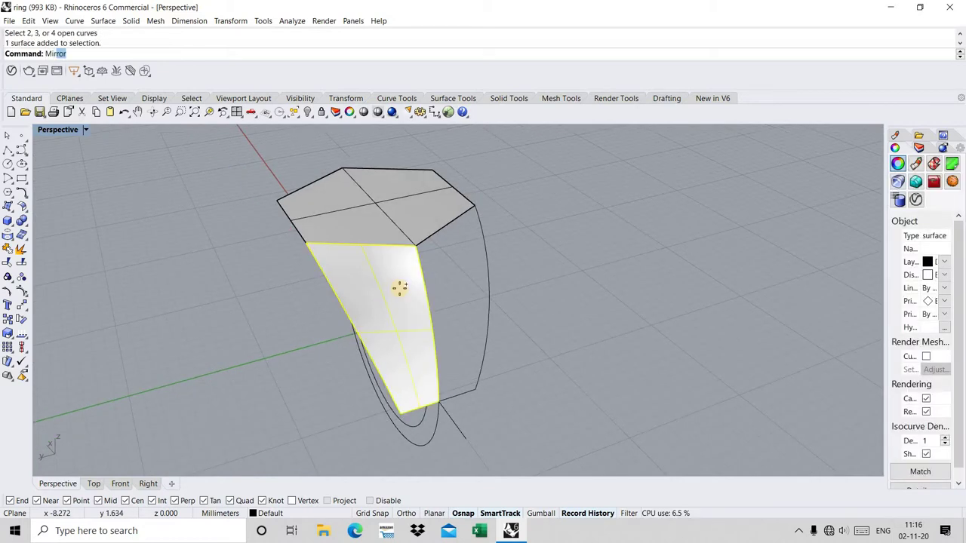
- Mirror a copy of the side surface across the ring about the origin
key("Return")
type("0")
key("Return")
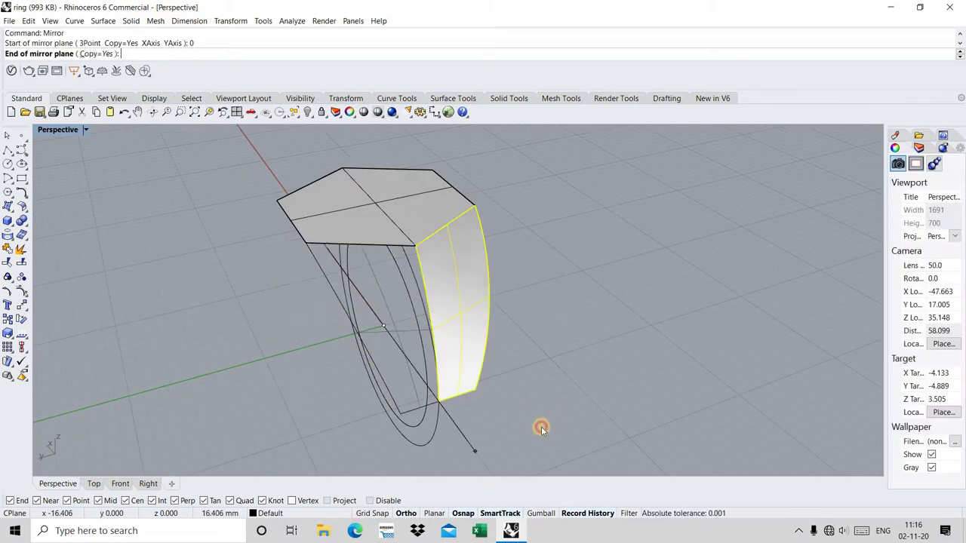
left_click(541, 426)
mouse_move(541, 426)
right_mouse_down()
mouse_move(524, 276)
mouse_move(428, 254)
mouse_move(369, 276)
right_mouse_up()
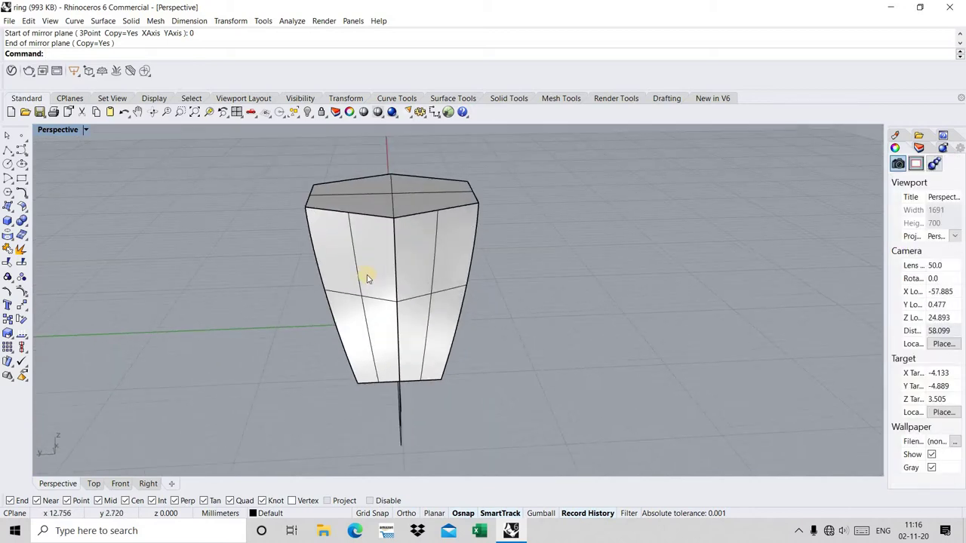
- Mirror both side surfaces about 0 to the other half and zoom to the whole ring
left_click(437, 278)
type("Mirr")
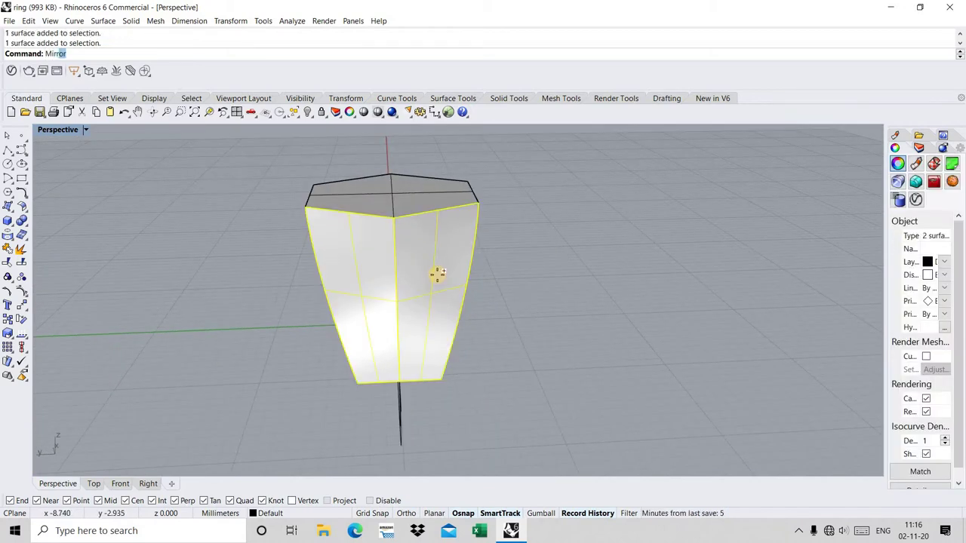
key("Return")
type("0")
key("Return")
left_click(647, 280)
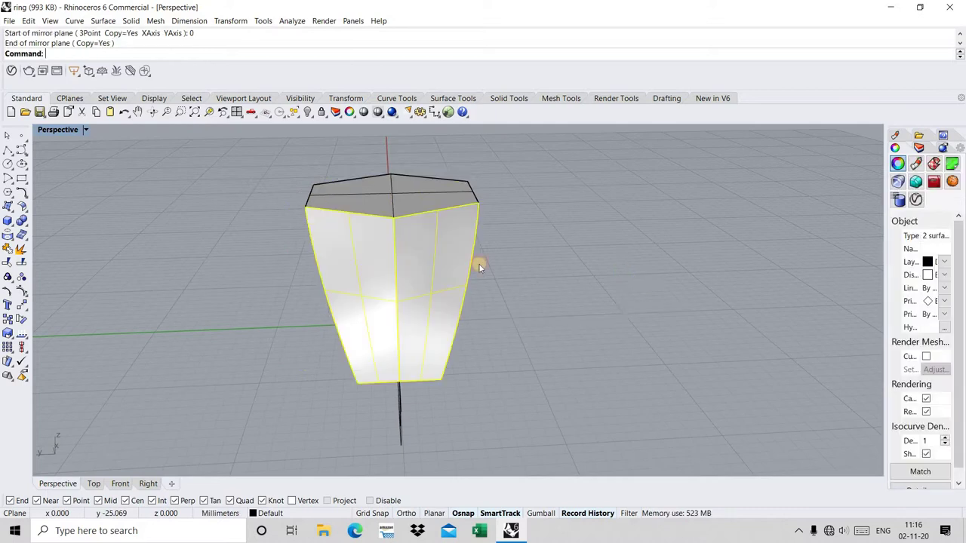
mouse_move(478, 264)
right_mouse_down()
mouse_move(302, 193)
mouse_move(192, 133)
right_mouse_up()
left_click(194, 112)
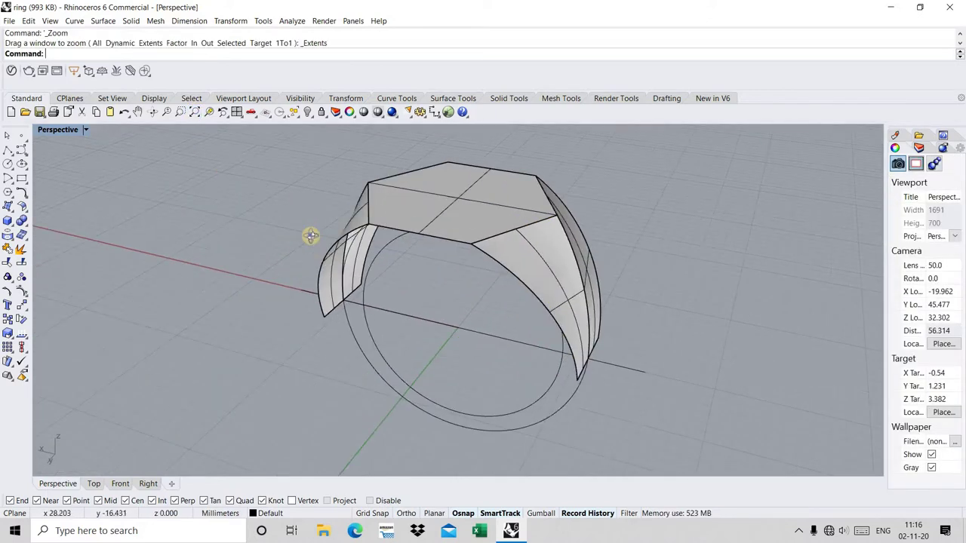
mouse_move(309, 233)
right_mouse_down()
mouse_move(463, 280)
mouse_move(493, 218)
mouse_move(505, 220)
right_mouse_up()
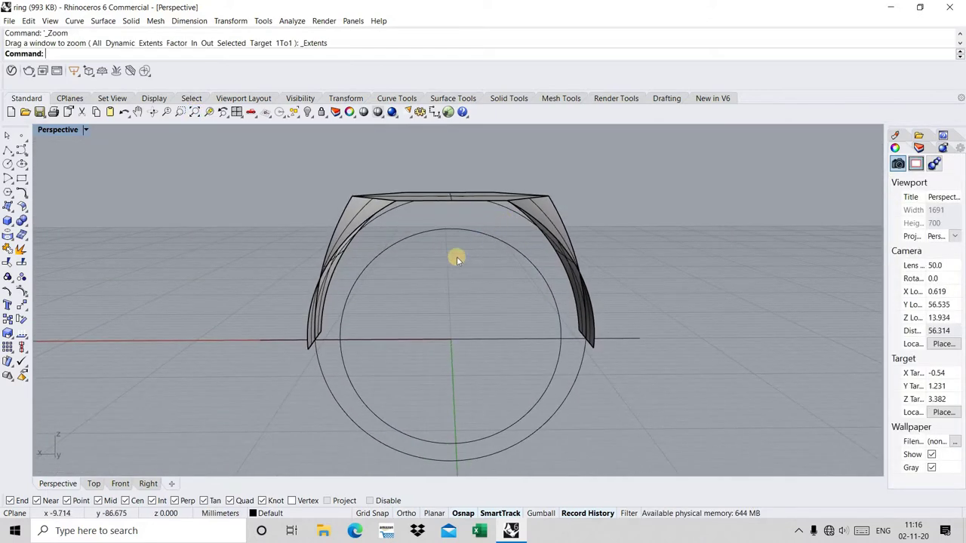
scroll(415, 271, "down", 5)
mouse_move(483, 259)
right_mouse_down()
mouse_move(342, 261)
mouse_move(464, 258)
mouse_move(377, 252)
mouse_move(421, 255)
mouse_move(446, 237)
mouse_move(412, 244)
right_mouse_up()
scroll(464, 259, "up", 5)
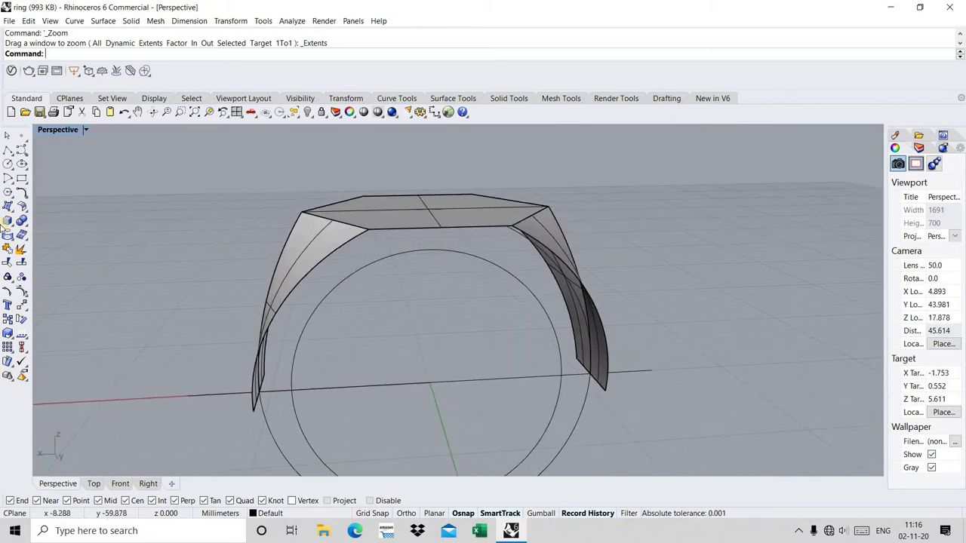
- Draw a vertical polyline straight down from the head's corner, working in the four-view layout
left_click(9, 154)
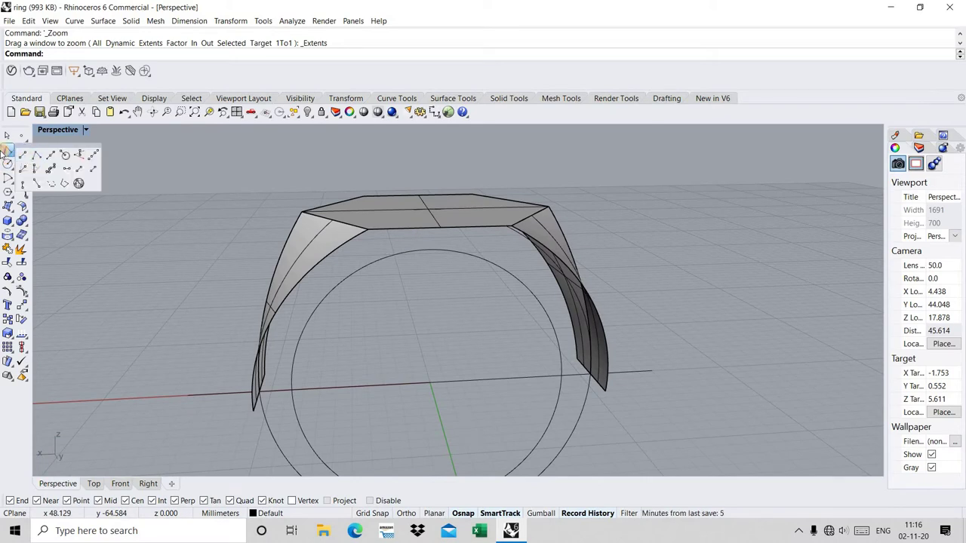
left_click(17, 155)
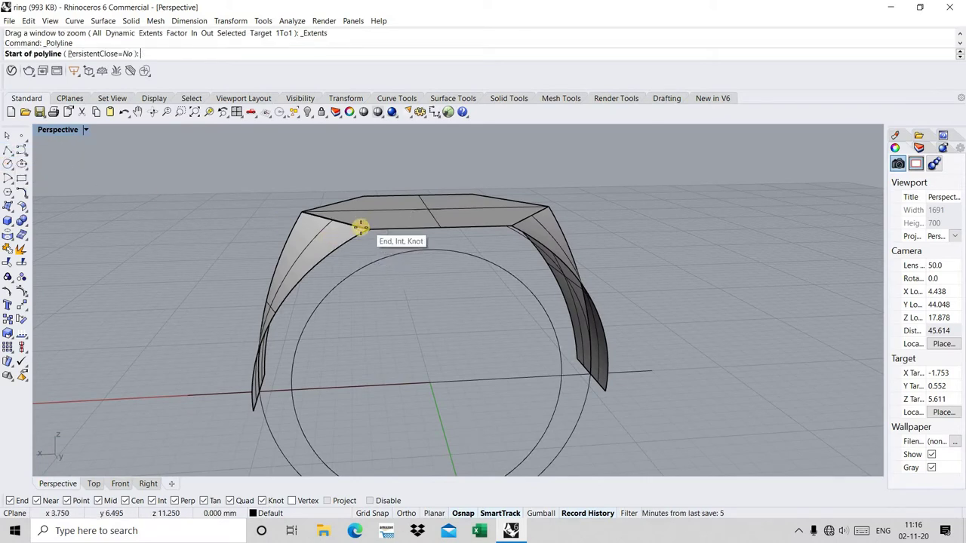
scroll(367, 242, "up", 1)
scroll(367, 241, "up", 3)
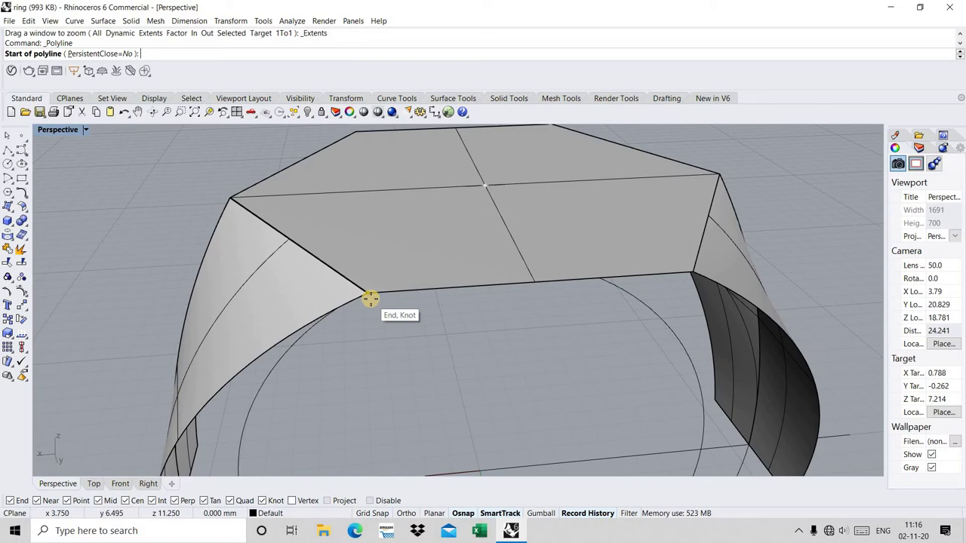
left_click(369, 299)
key("ctrl+m")
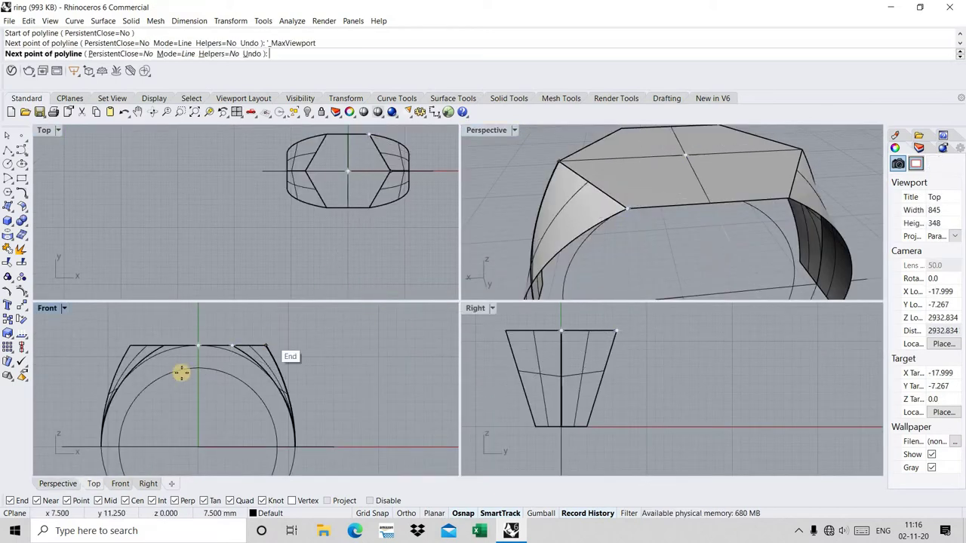
right_click_drag(224, 408, 226, 360)
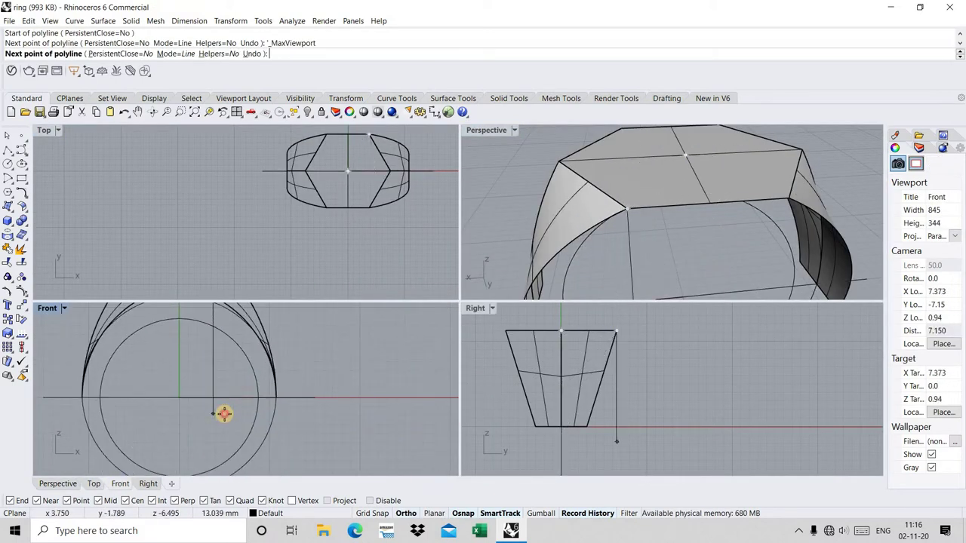
left_click(217, 413)
key("Return")
- Mirror the vertical line about the origin to the opposite side, undoing the misplaced first copy
left_click(214, 372)
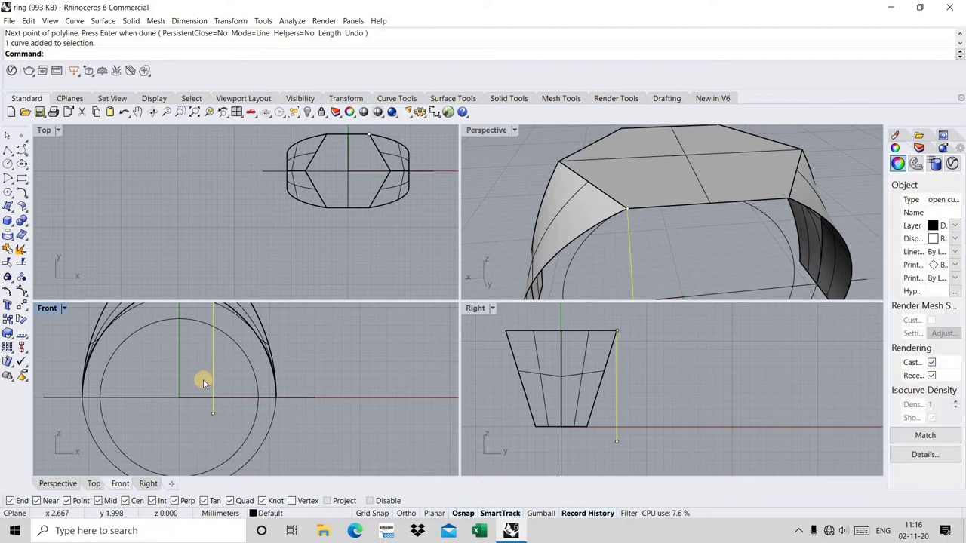
type("Mi")
key("Return")
key("Return")
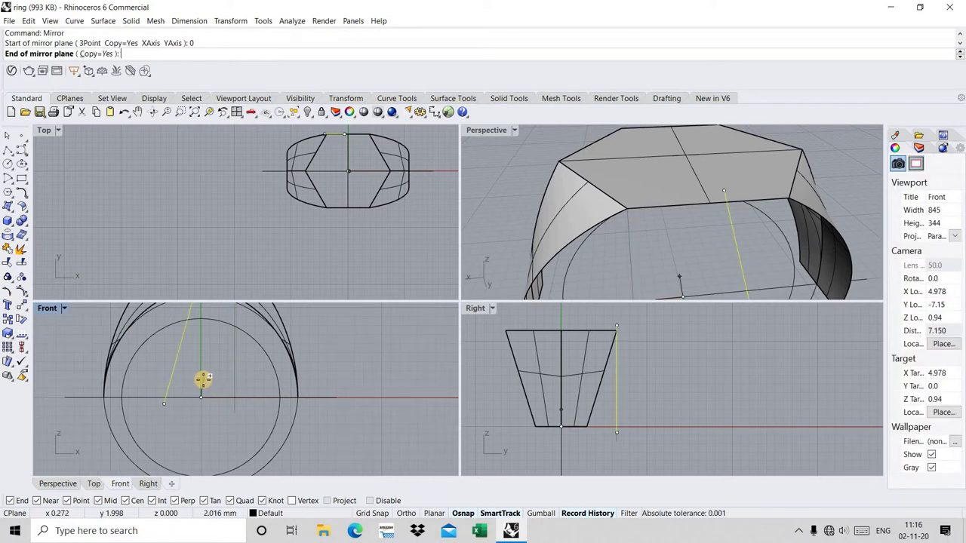
left_click(211, 409)
key("ctrl+z")
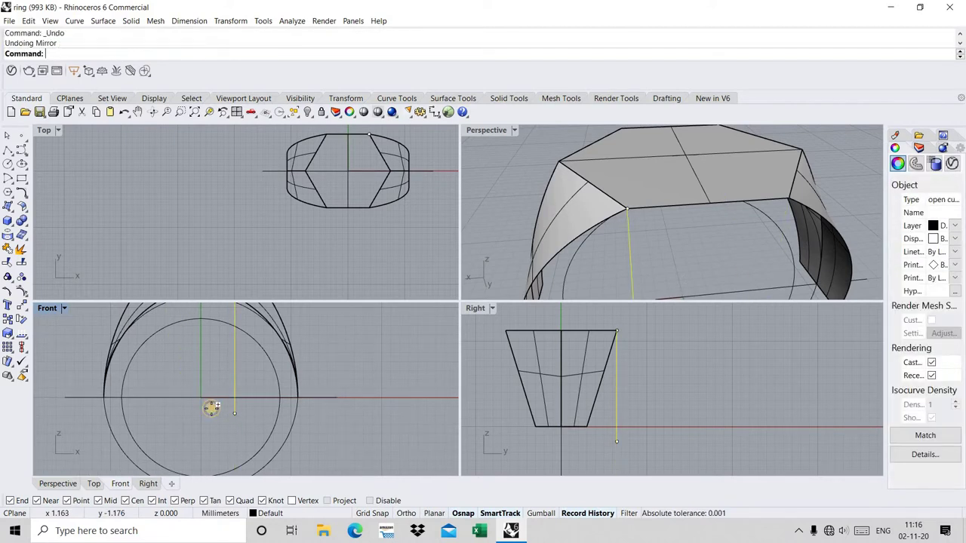
key("Return")
type("0")
key("Return")
left_click(203, 444)
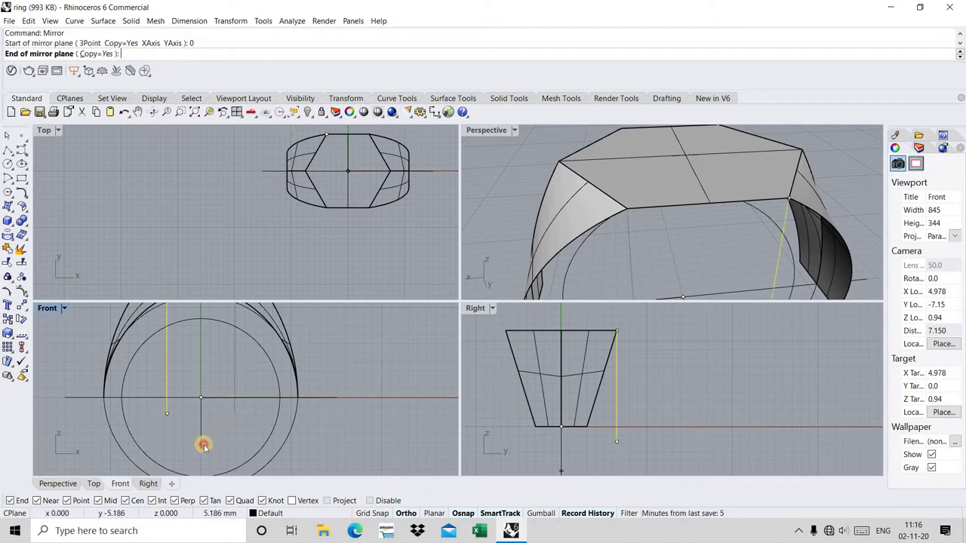
left_click(556, 231)
scroll(610, 212, "down", 5)
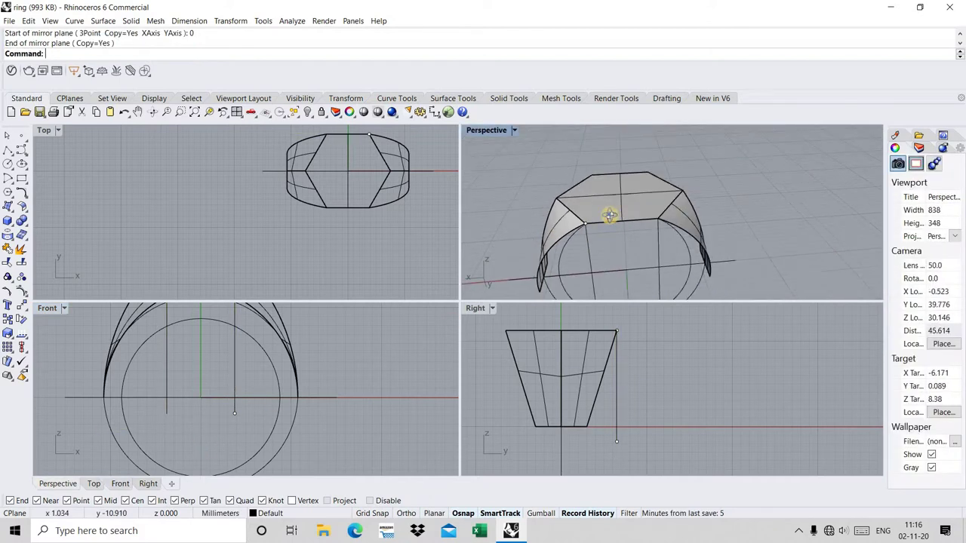
- Build an edge-curve surface between the two vertical lines and inspect it in Perspective and Front
left_click(13, 203)
left_click(79, 211)
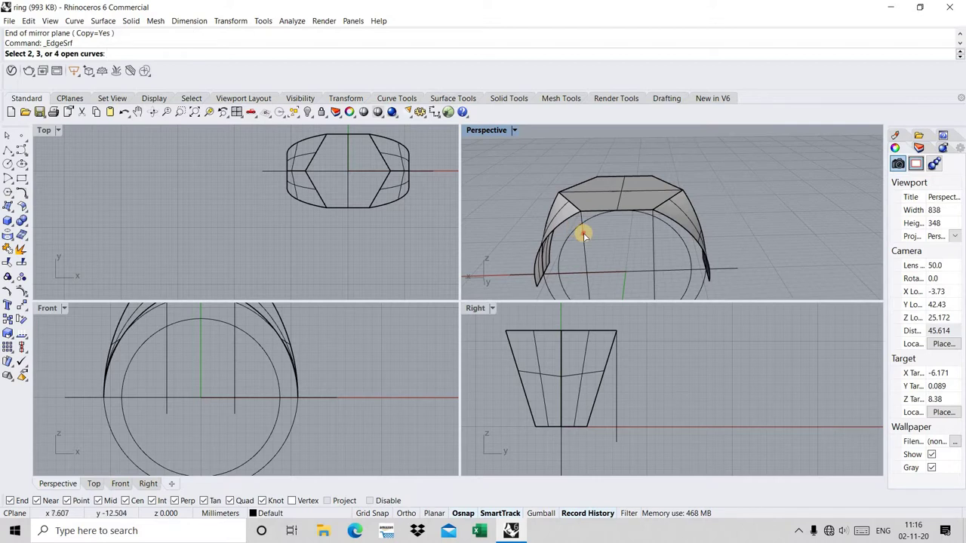
left_click(583, 236)
left_click(655, 251)
key("Return")
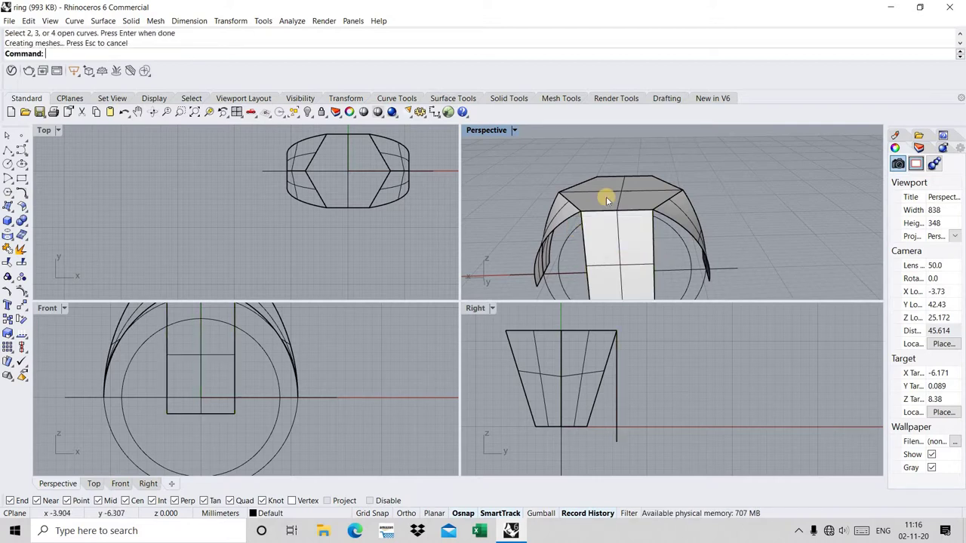
right_click_drag(609, 194, 588, 251)
scroll(587, 251, "up", 3)
scroll(581, 245, "up", 3)
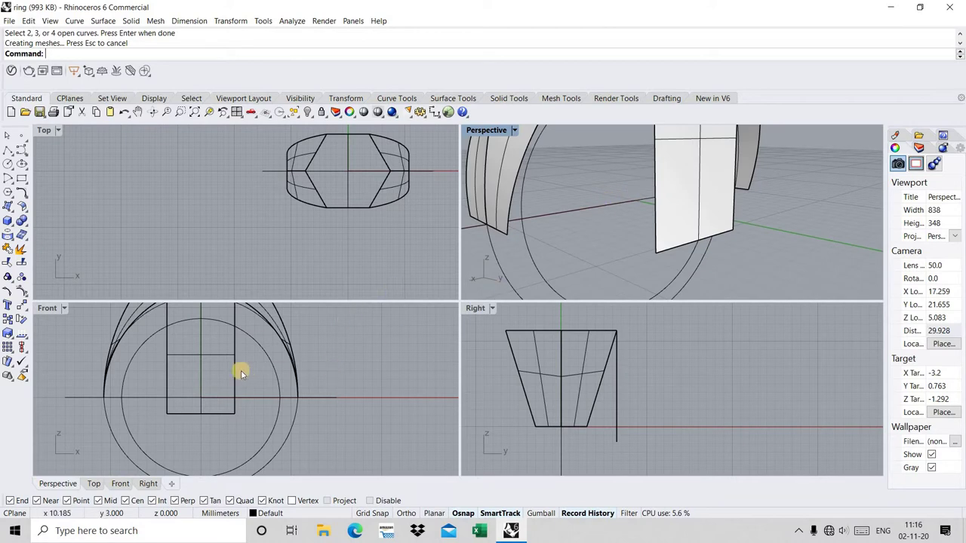
mouse_move(601, 267)
right_mouse_down()
mouse_move(602, 246)
mouse_move(636, 243)
mouse_move(541, 262)
right_mouse_up()
right_click_drag(189, 394, 233, 392)
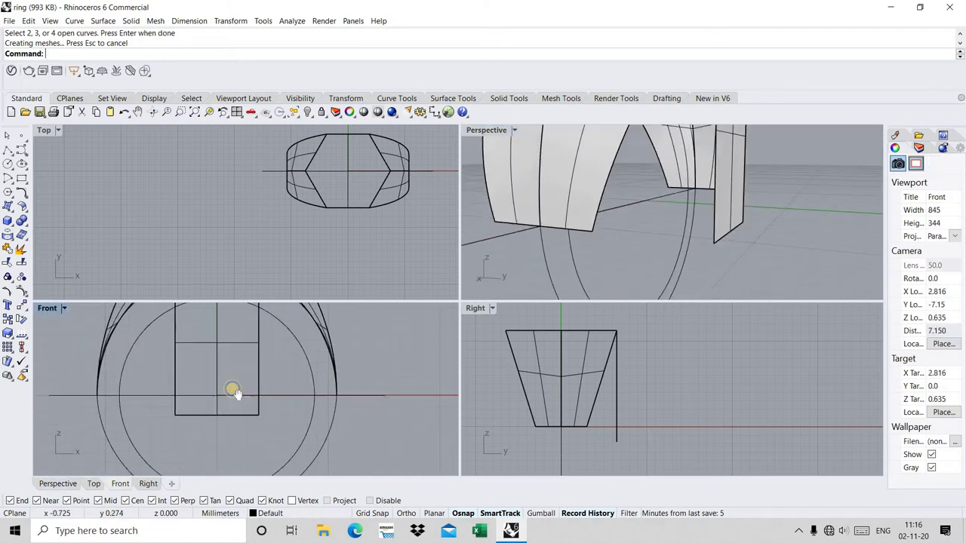
scroll(236, 391, "up", 1)
- Undo the edge surface and trim the curve segments below the baseline with the vertical lines
key("ctrl+z")
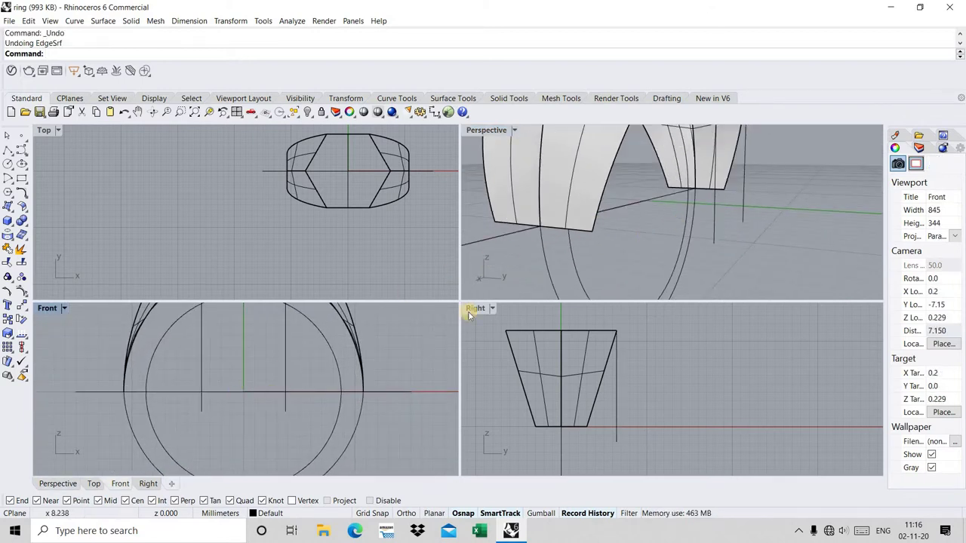
scroll(262, 401, "up", 2)
left_click_drag(123, 433, 125, 432)
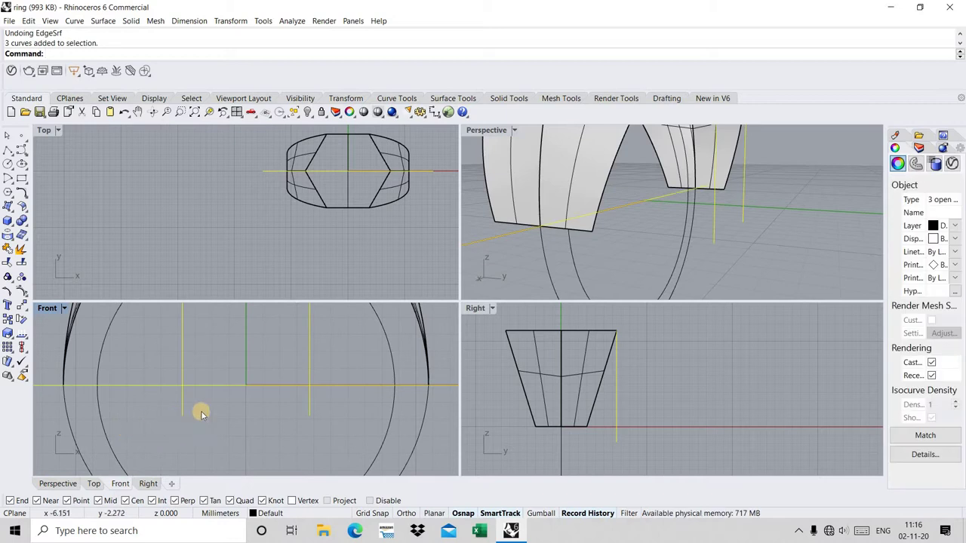
type("trim")
key("Return")
left_click_drag(219, 401, 191, 420)
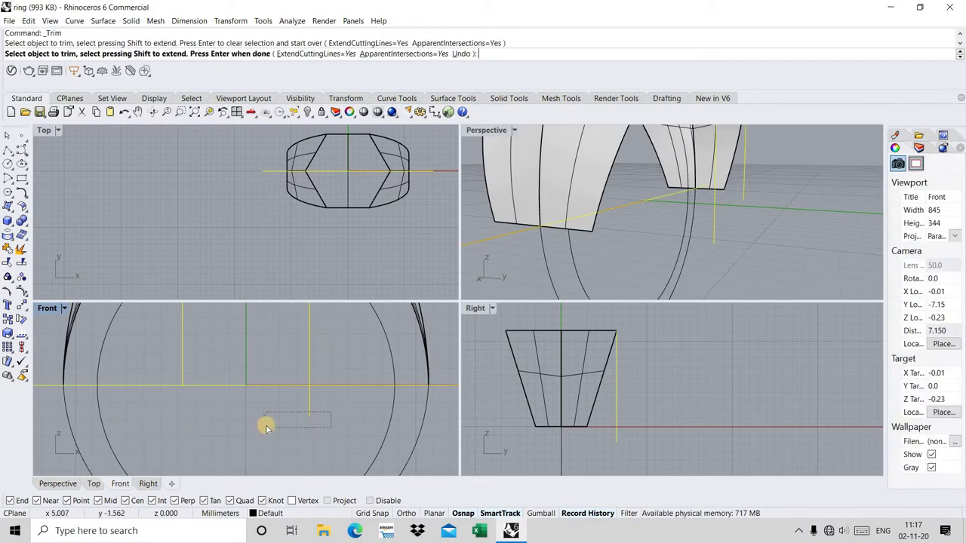
left_click_drag(265, 428, 317, 390)
key("ctrl+z")
key("Return")
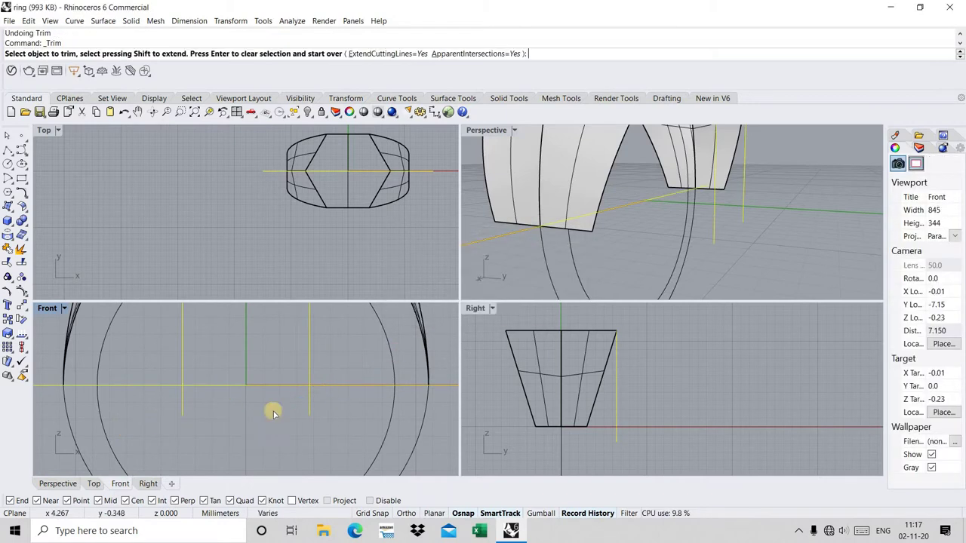
mouse_move(152, 421)
left_mouse_down()
mouse_move(291, 413)
mouse_move(278, 421)
left_mouse_up()
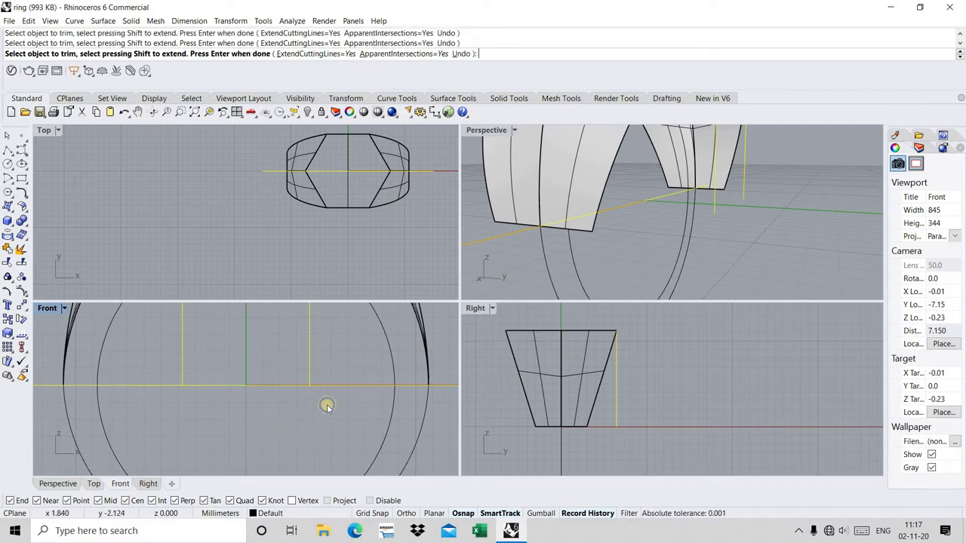
key("Return")
left_click(484, 313)
right_click_drag(632, 237, 578, 242)
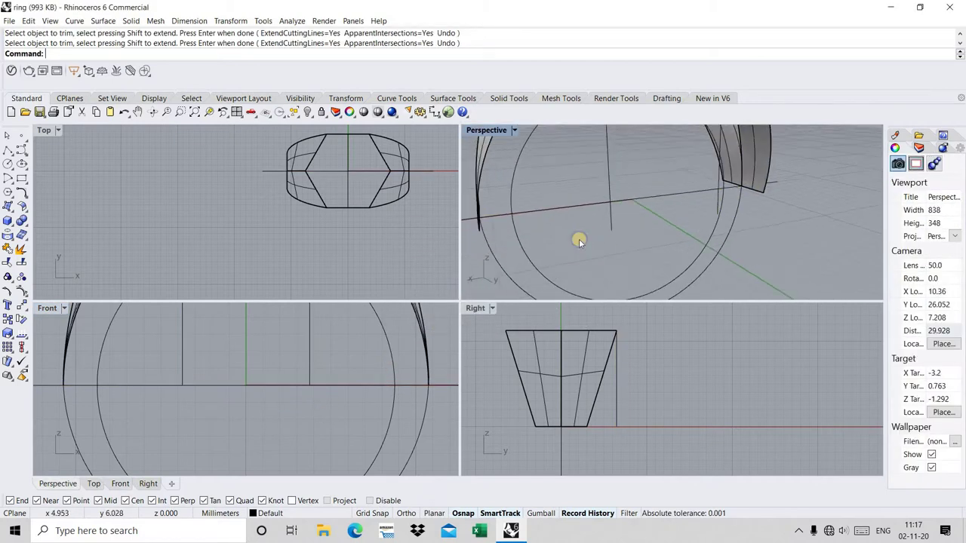
- Fill the head's front rectangle with an edge-curve surface from the two vertical lines
left_click(9, 209)
scroll(650, 172, "down", 4)
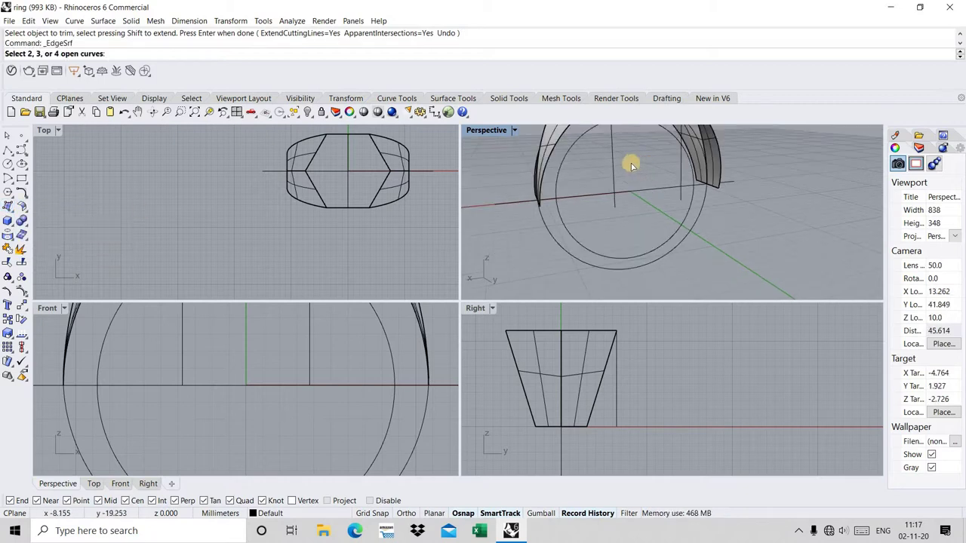
left_click(341, 335)
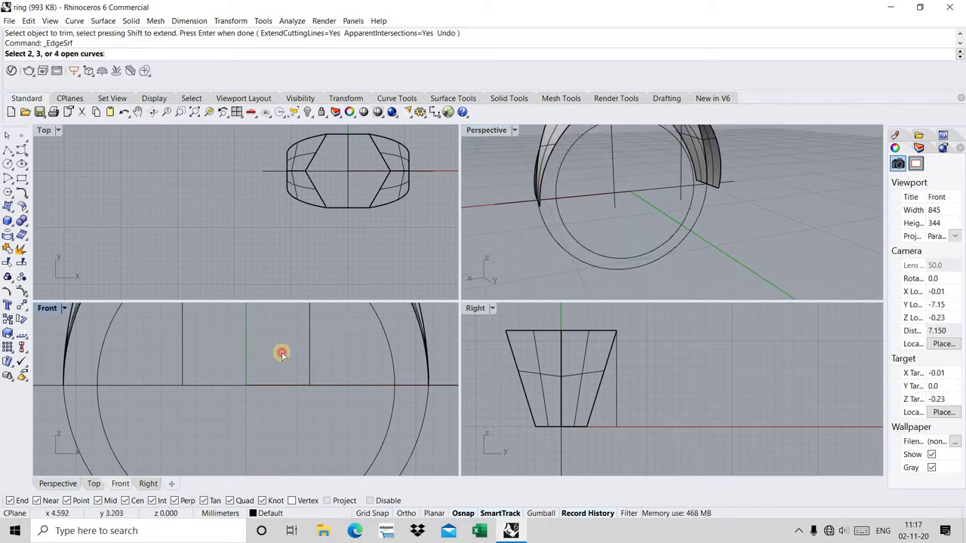
left_click(281, 354)
left_click(182, 341)
key("Return")
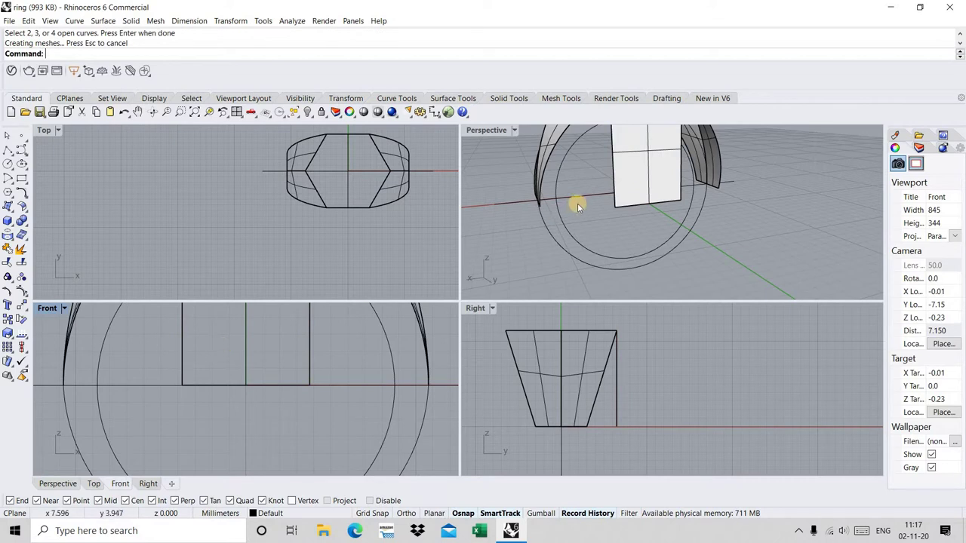
right_click_drag(578, 206, 593, 205)
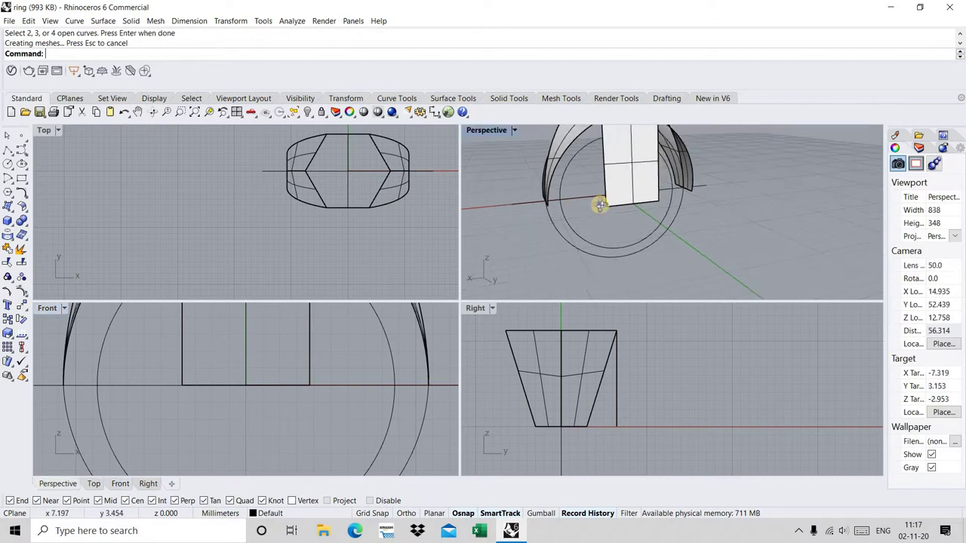
- Draw a Start, End, Direction arc at the ring's side between the two curve ends
left_click(11, 179)
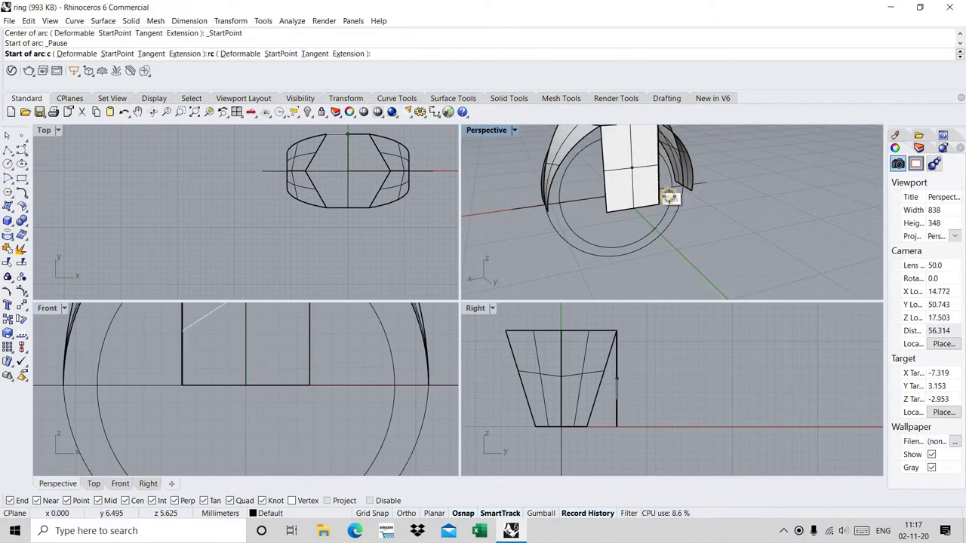
scroll(556, 221, "up", 3)
scroll(566, 219, "up", 2)
left_click(580, 219)
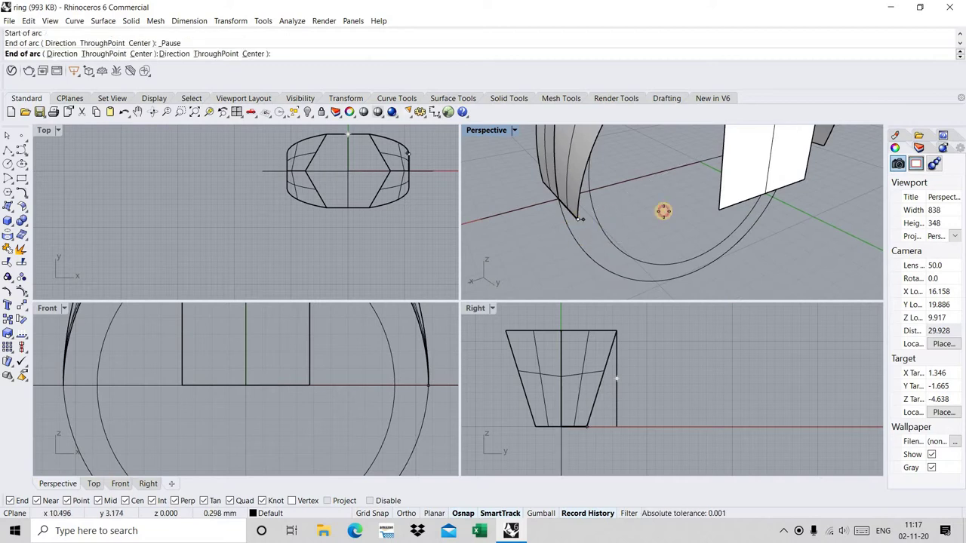
left_click(716, 210)
scroll(347, 219, "up", 2)
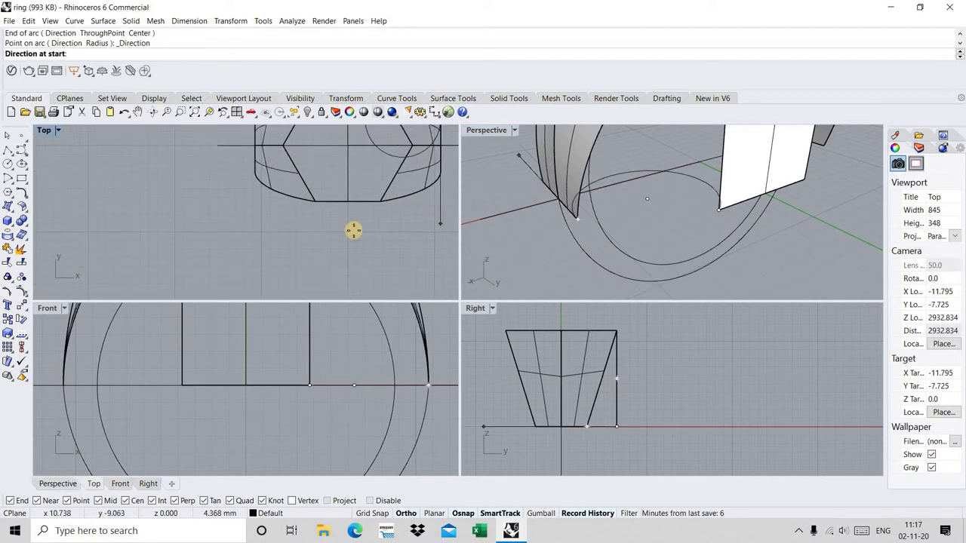
scroll(353, 230, "down", 2)
scroll(313, 226, "down", 3)
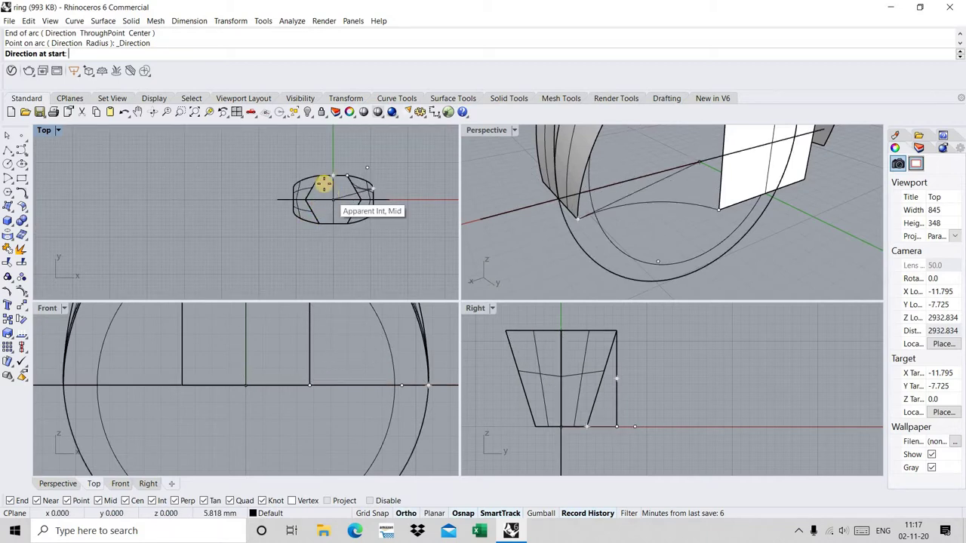
scroll(366, 168, "up", 2)
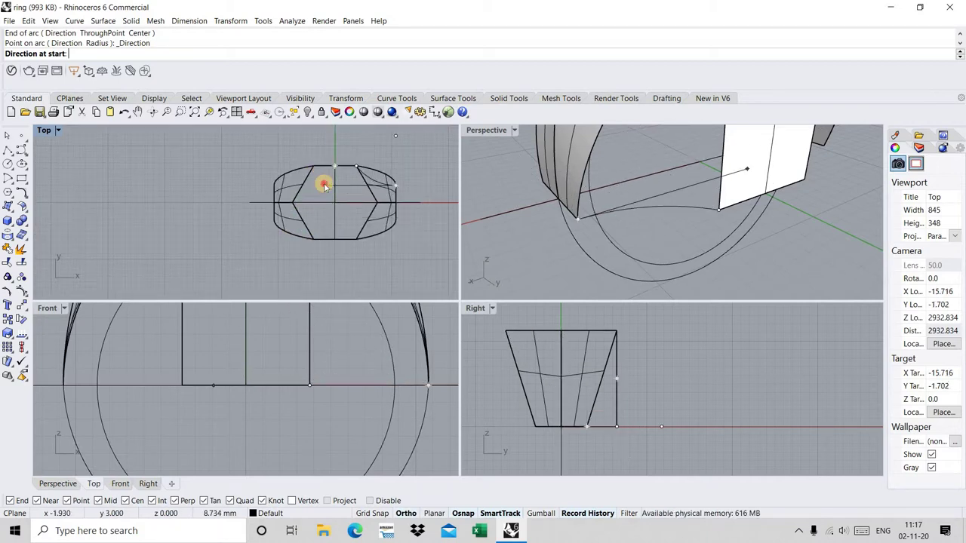
key("Escape")
right_click_drag(697, 188, 667, 195)
right_click_drag(613, 218, 556, 188)
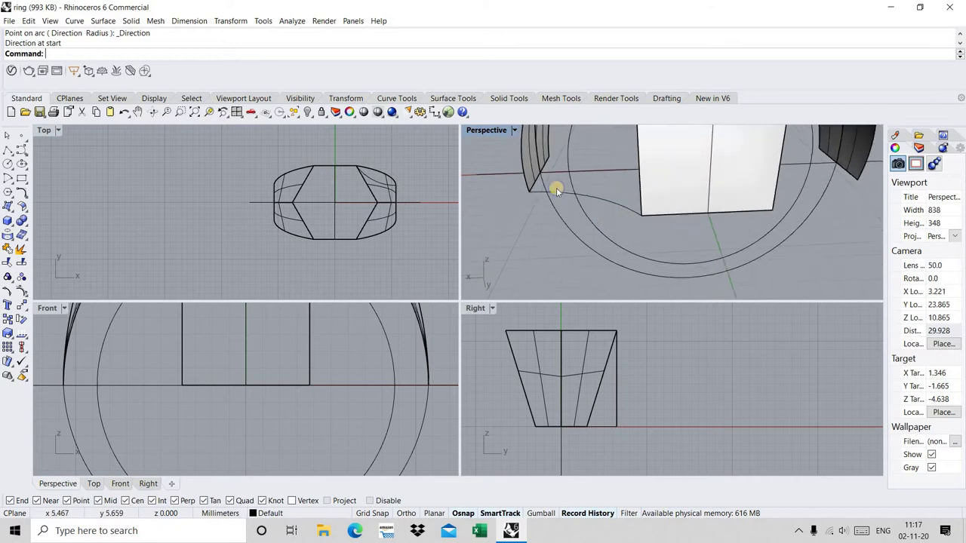
- Build a curved corner edge surface from the arc and its surrounding curves
left_click(8, 206)
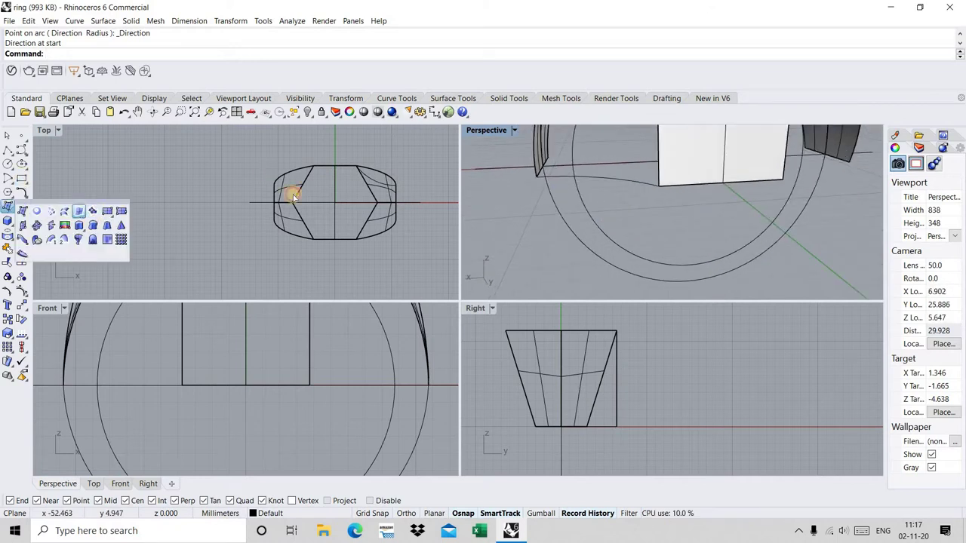
right_click_drag(582, 209, 588, 197)
left_click(544, 190)
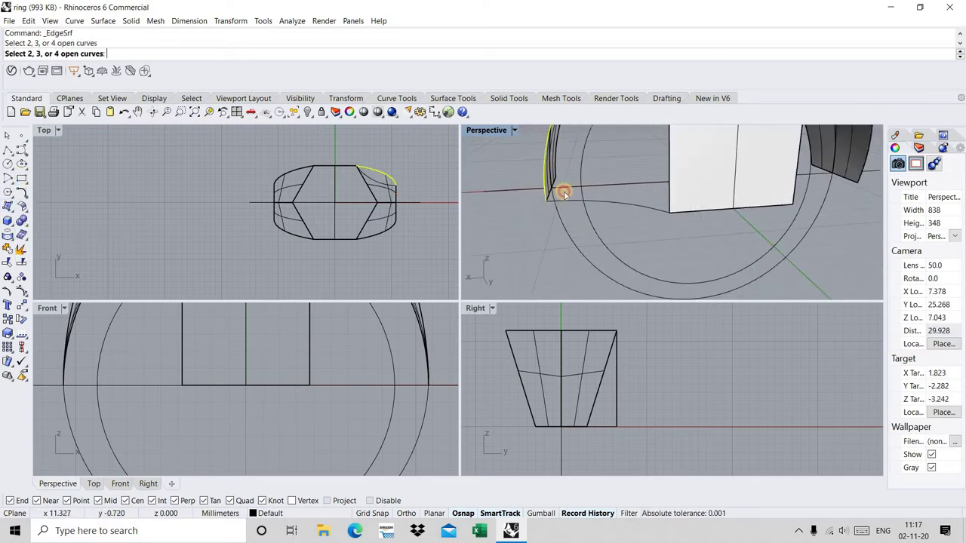
left_click(637, 203)
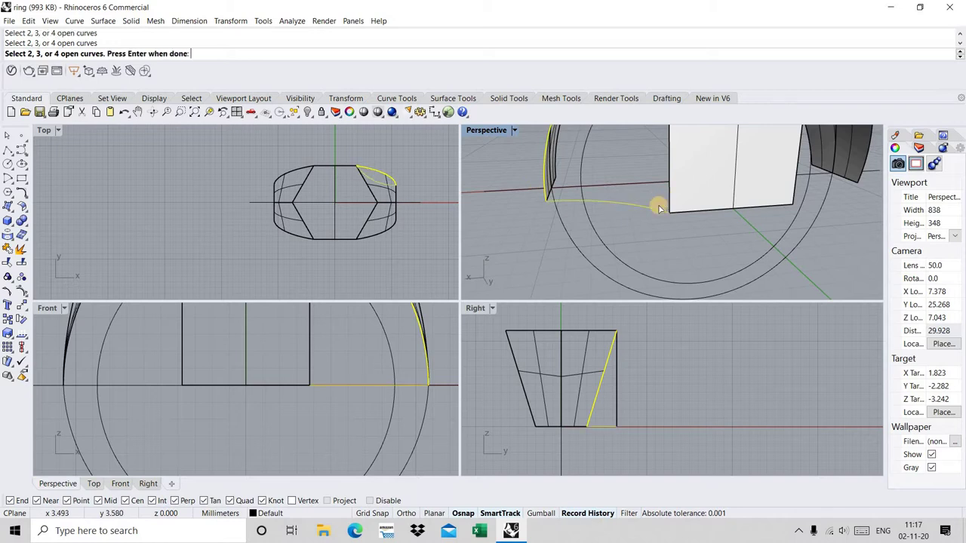
left_click(657, 213)
left_click(692, 236)
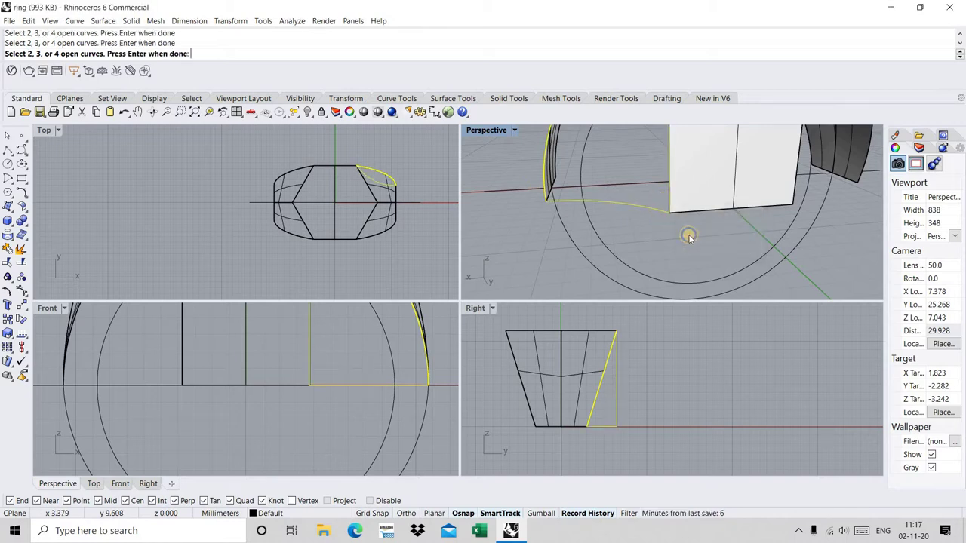
key("Return")
scroll(593, 216, "down", 5)
left_click(611, 218)
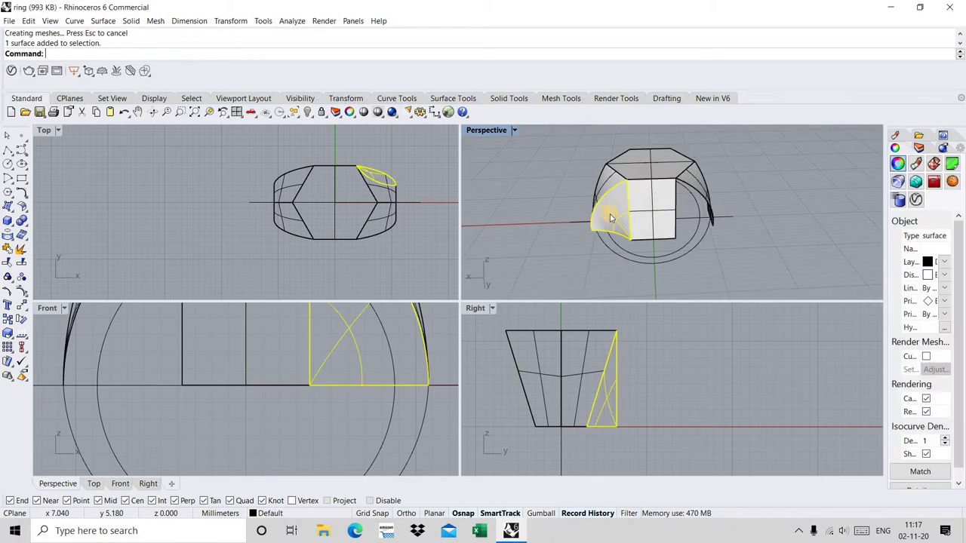
type("Mir")
- Mirror the corner surface about 0 to the opposite side, then copy both corners and the front face to the back
key("Return")
type("0")
key("Return")
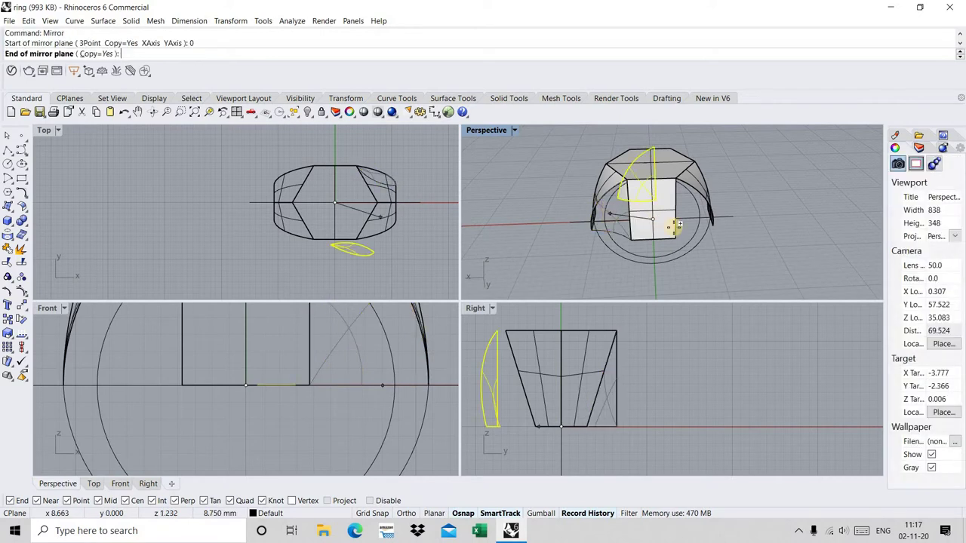
left_click(656, 273)
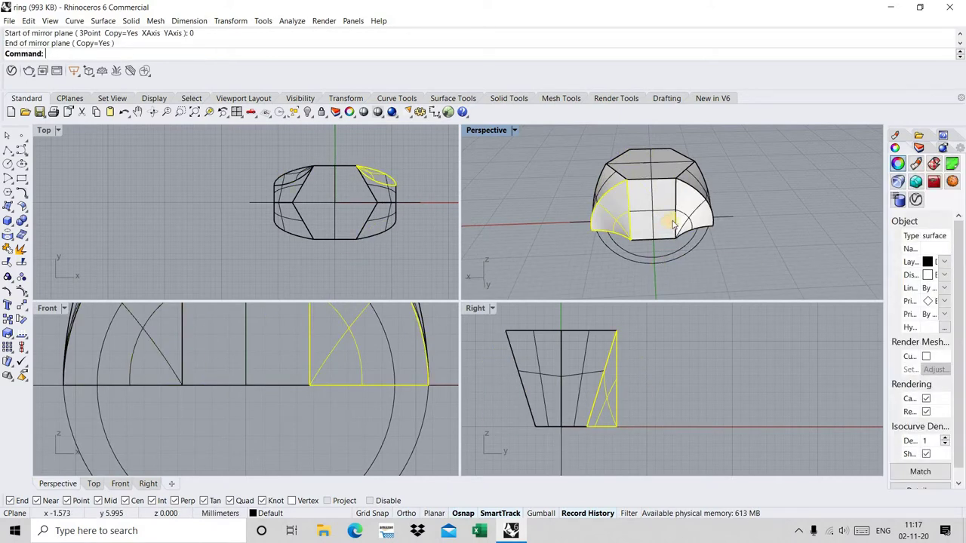
left_click(686, 218)
left_click(662, 219)
key("Return")
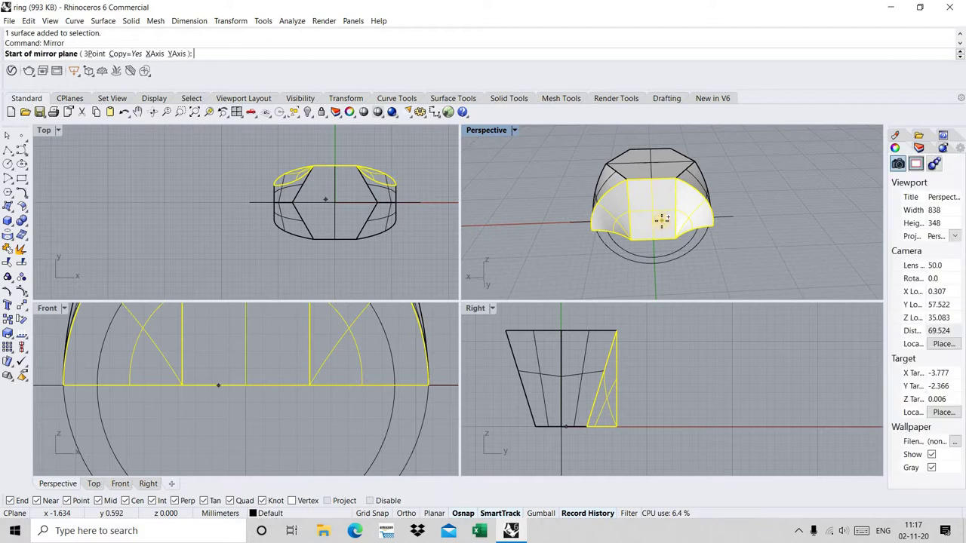
type("0")
key("Return")
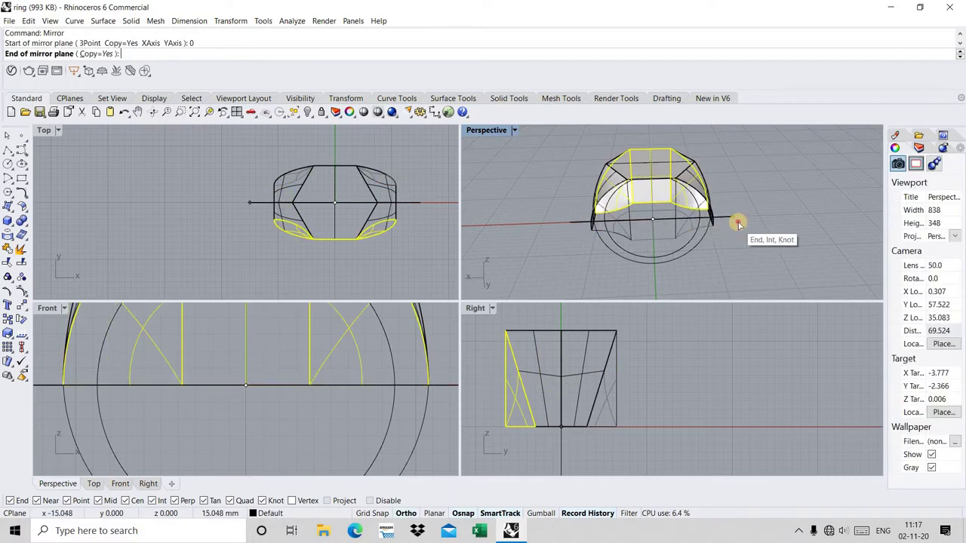
left_click(739, 220)
key("Escape")
- Maximize Perspective, zoom extents, select all and join the head pieces
right_click_drag(681, 195, 633, 235)
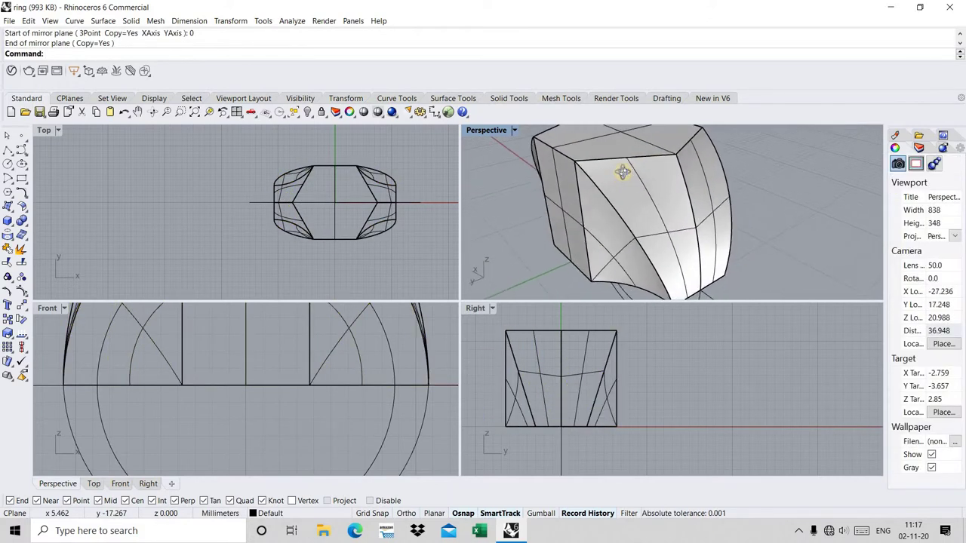
scroll(632, 235, "down", 2)
scroll(633, 234, "down", 4)
key("ctrl+m")
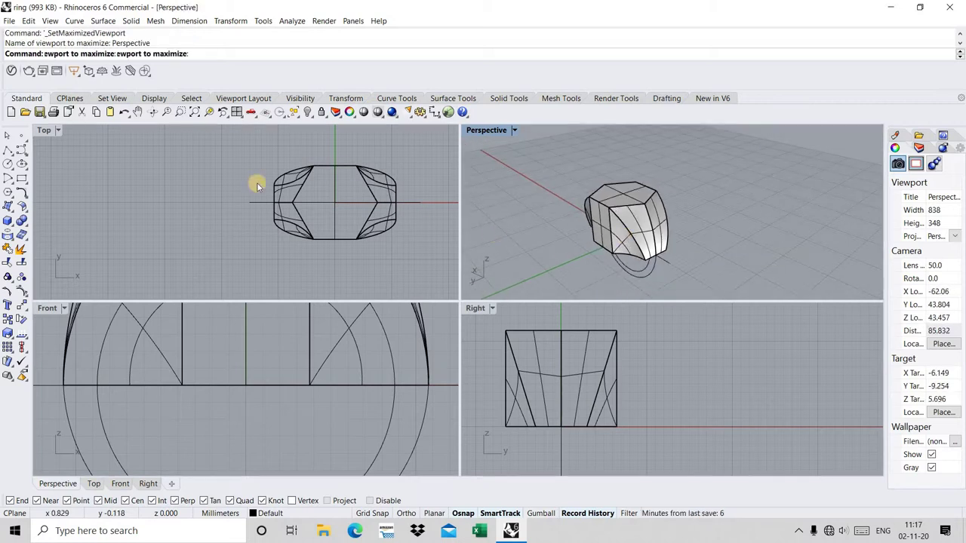
left_click(194, 113)
right_click_drag(649, 166, 575, 160)
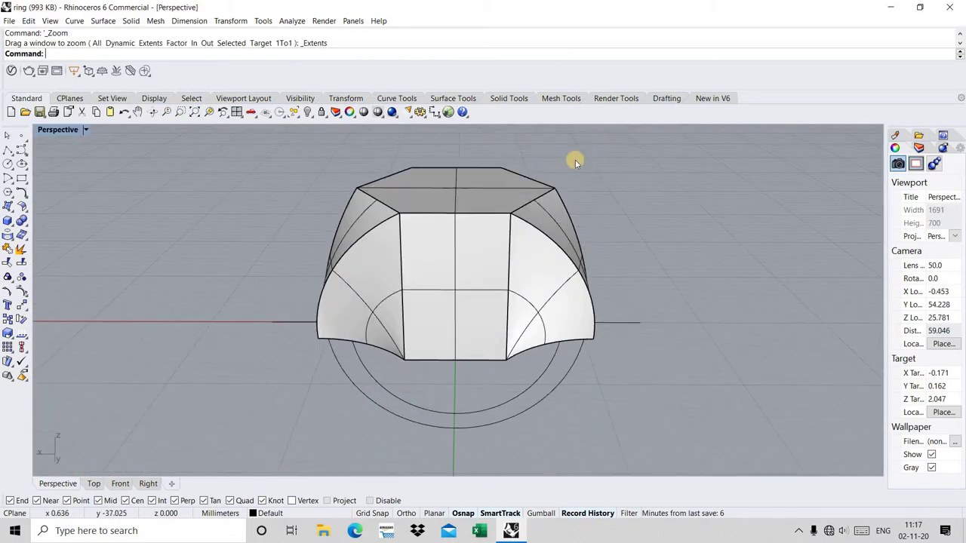
key("ctrl+a")
key("ctrl+j")
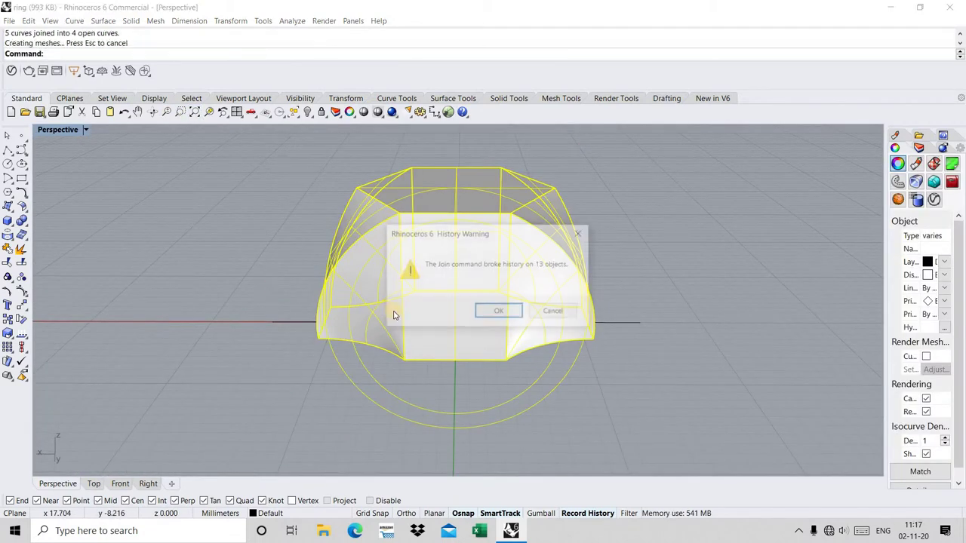
left_click(496, 310)
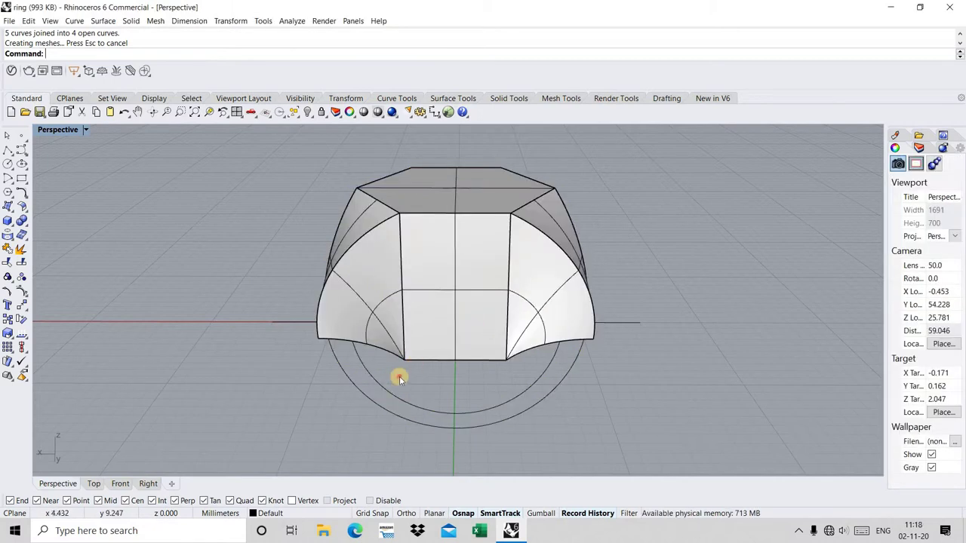
- Extrude the inner ring circle to both sides as a non-solid cylinder
left_click(399, 376)
left_click(7, 223)
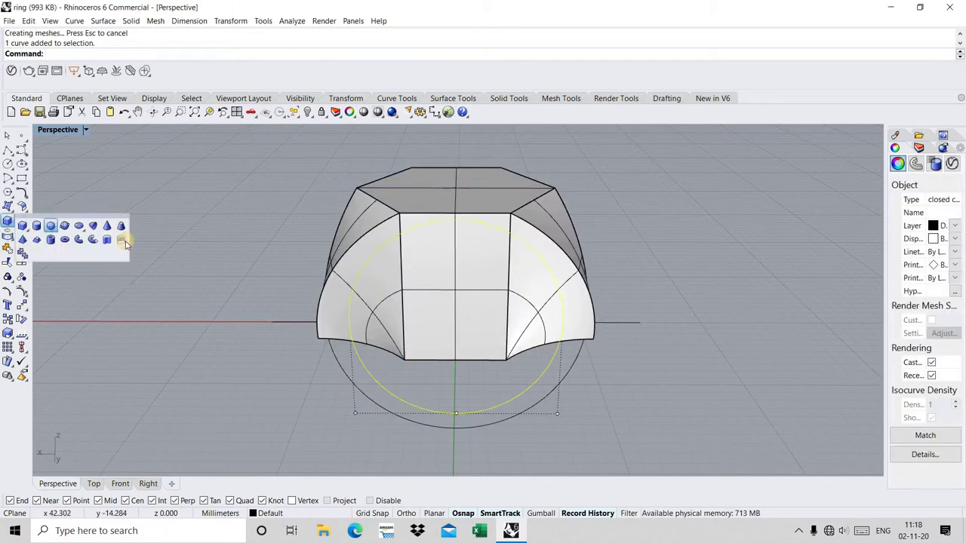
left_click(109, 240)
left_click(215, 54)
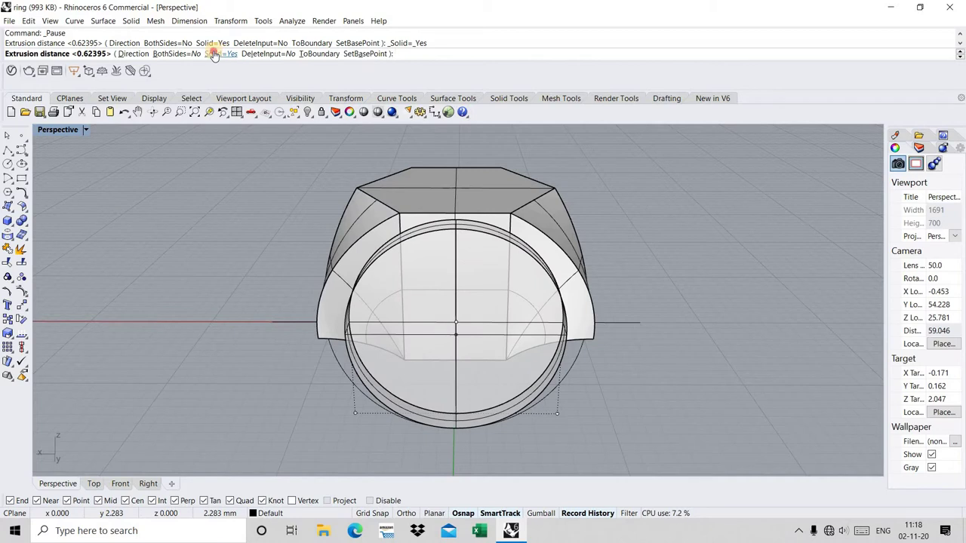
left_click(214, 55)
right_click_drag(261, 215, 183, 123)
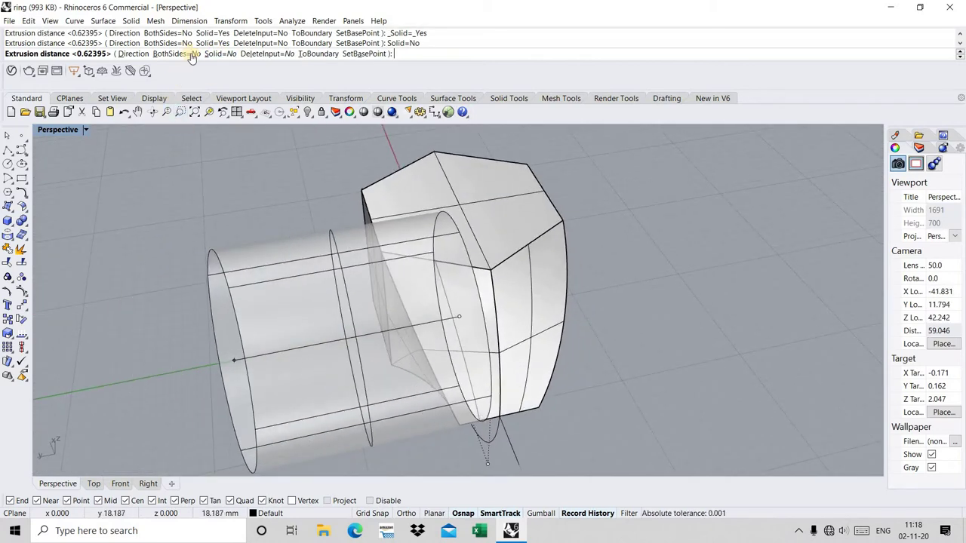
left_click(188, 54)
right_click(218, 169)
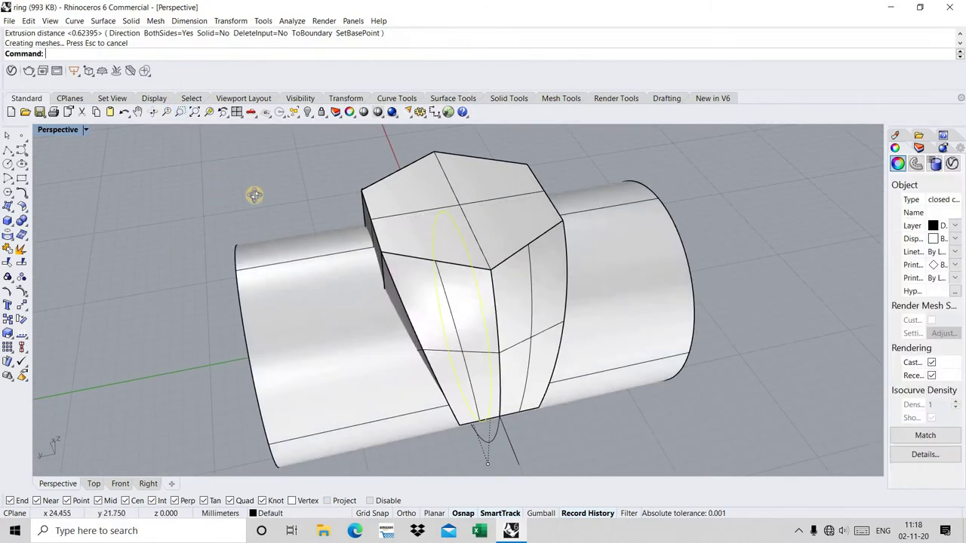
mouse_move(294, 185)
right_mouse_down()
mouse_move(365, 311)
mouse_move(442, 261)
mouse_move(383, 280)
mouse_move(29, 196)
right_mouse_up()
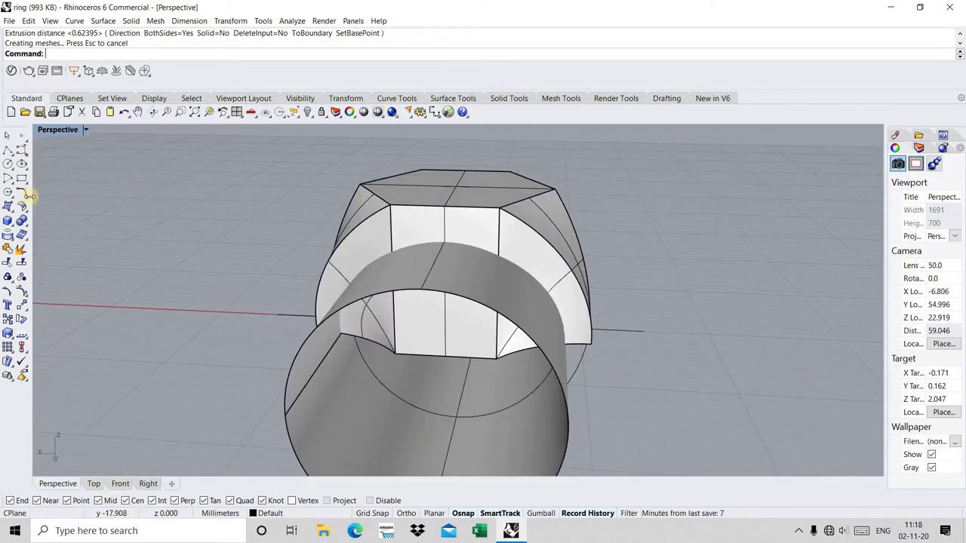
- Split the ring head using the cylinder as the cutting object
left_click(21, 264)
mouse_move(352, 200)
right_mouse_down()
mouse_move(435, 211)
mouse_move(518, 205)
right_mouse_up()
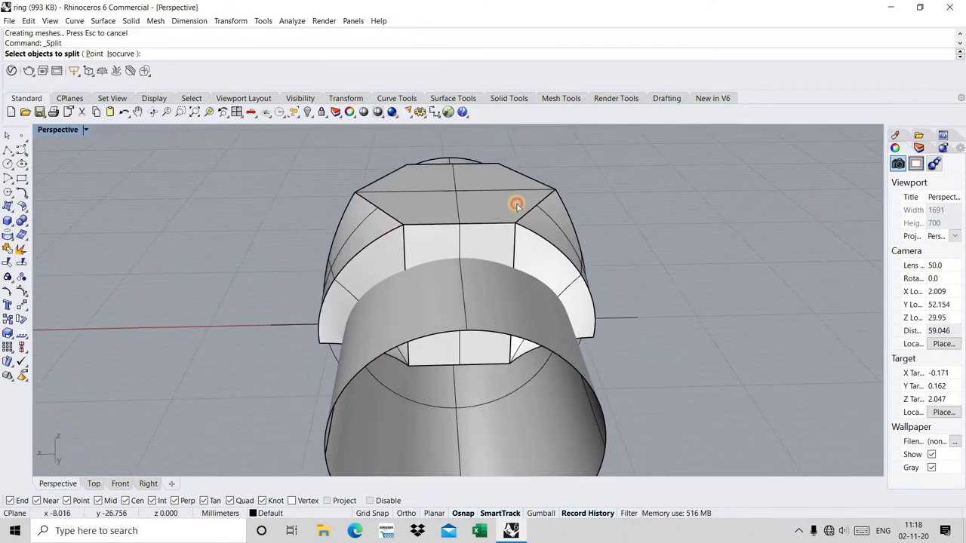
left_click(393, 186)
key("Return")
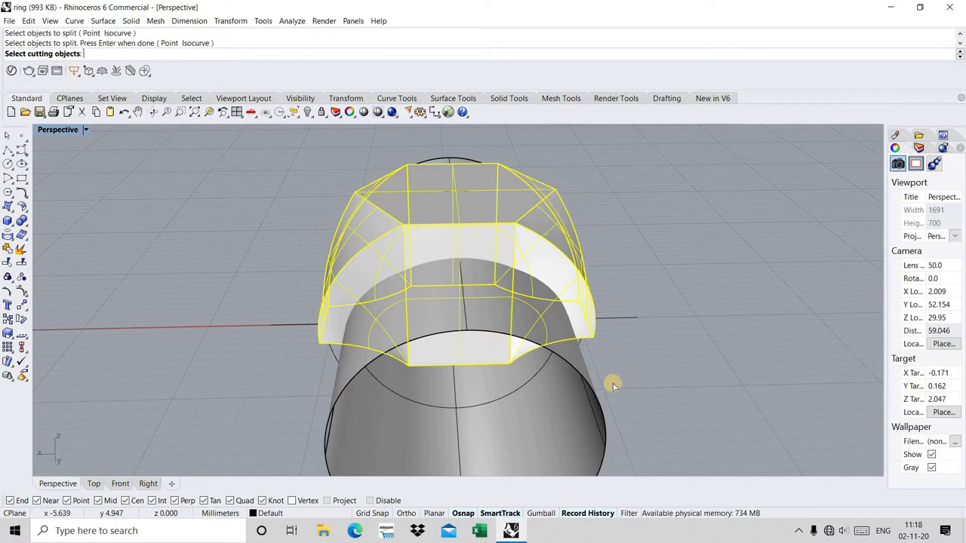
left_click(594, 387)
key("Return")
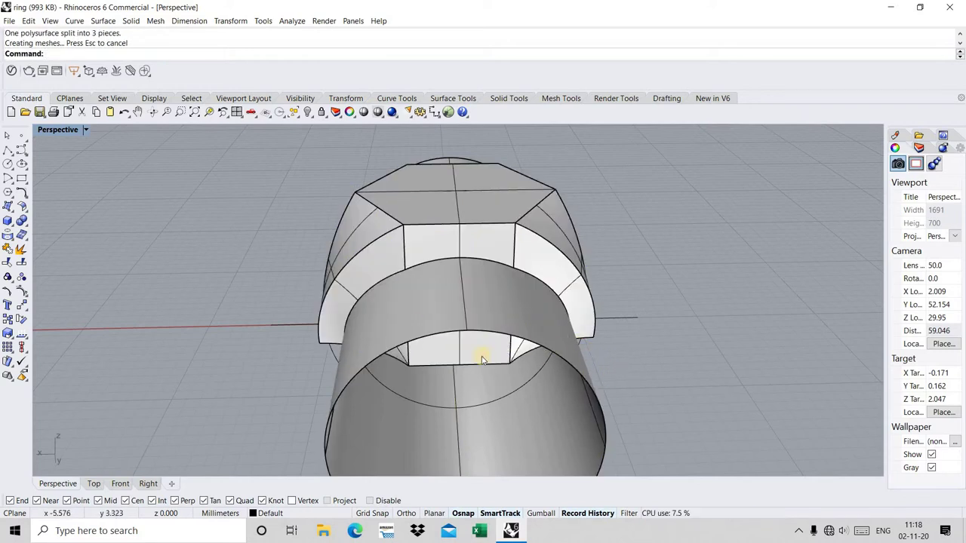
- Delete the inner ring piece, the inner half-disk piece and the cylinder
left_click(481, 359)
mouse_move(492, 367)
right_mouse_down()
mouse_move(481, 308)
mouse_move(470, 304)
mouse_move(383, 440)
right_mouse_up()
key("Return")
left_click(470, 305)
key("Delete")
left_click(385, 444)
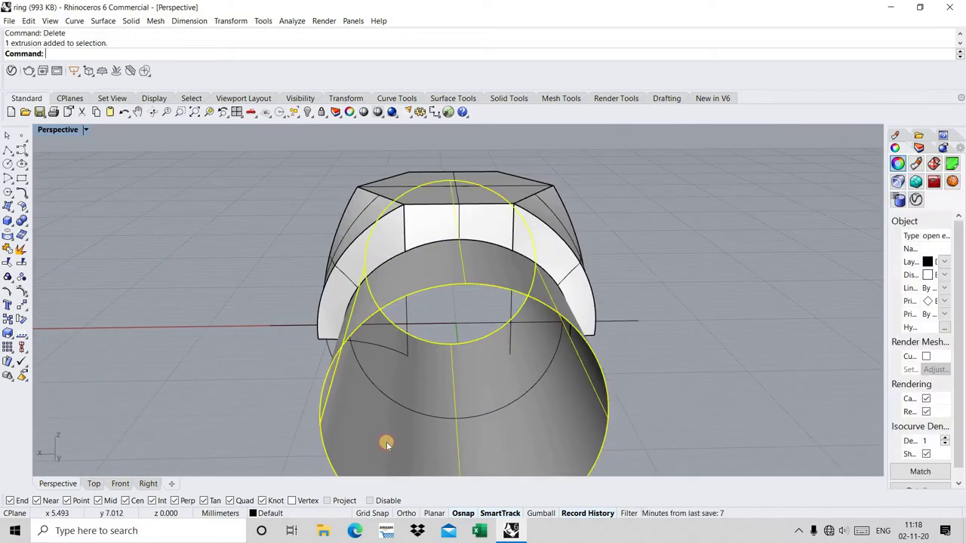
key("Delete")
- Extrude the horizontal line through the ring into a flat trial cutting surface, in the four-viewport layout
right_click_drag(387, 374, 319, 286)
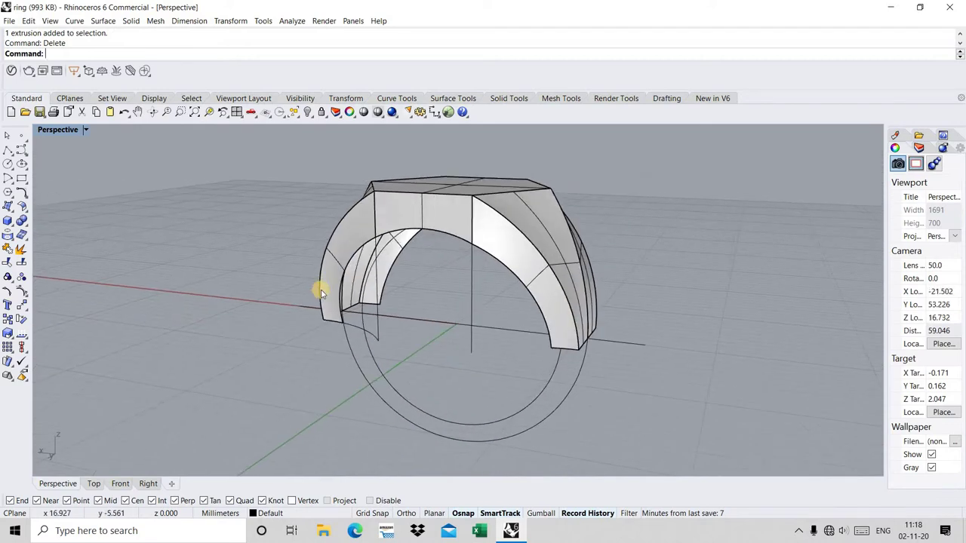
scroll(425, 328, "up", 5)
left_click(572, 334)
right_click_drag(572, 334, 169, 304)
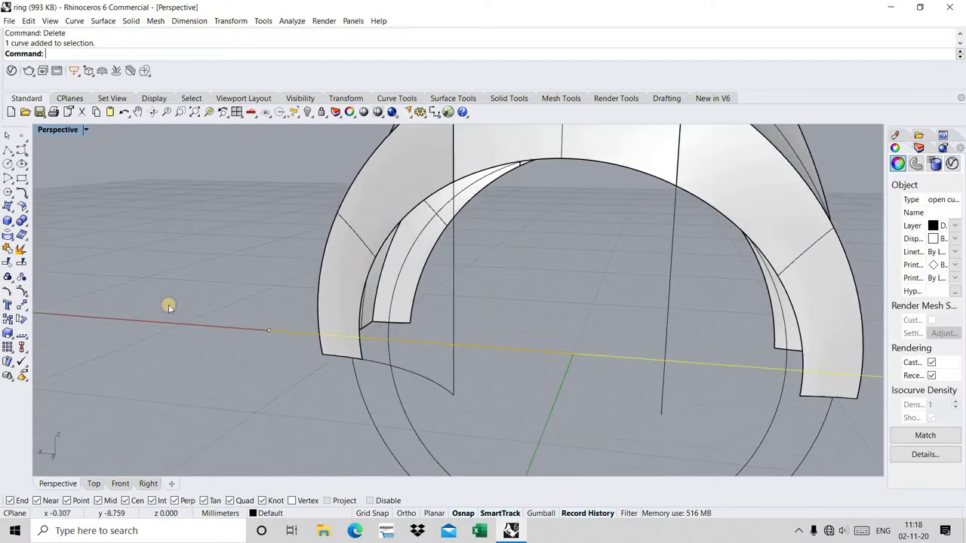
left_click(13, 224)
left_click(80, 240)
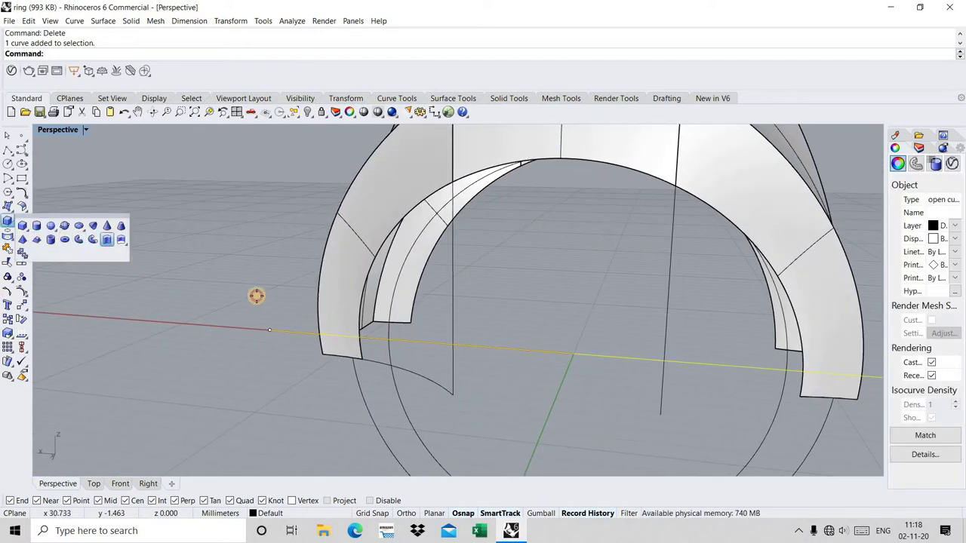
key("ctrl+m")
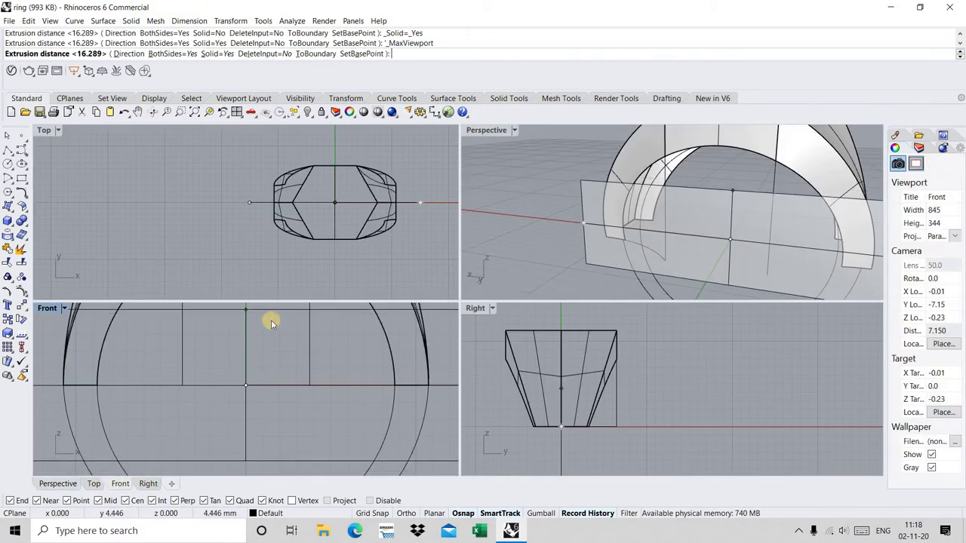
key("Escape")
right_click(270, 391)
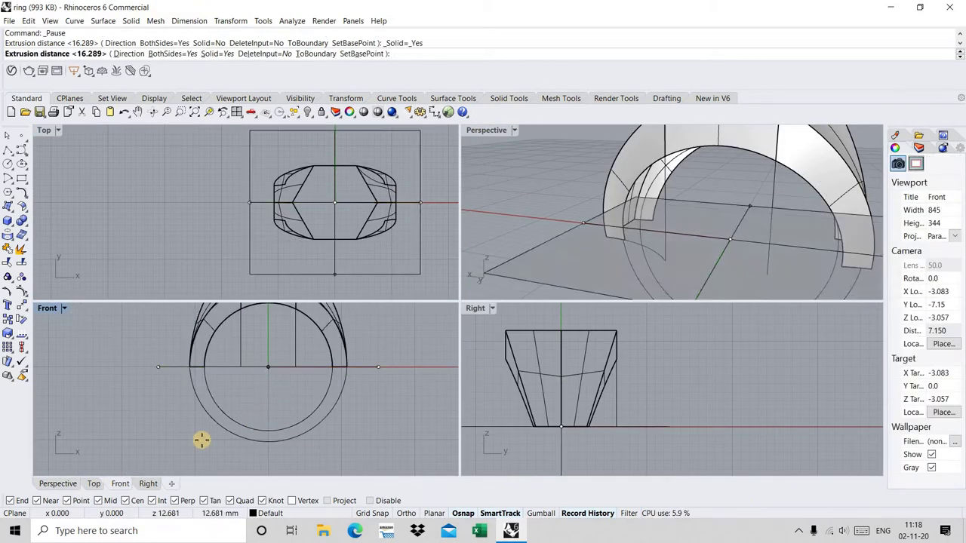
scroll(538, 266, "down", 5)
left_click(539, 266)
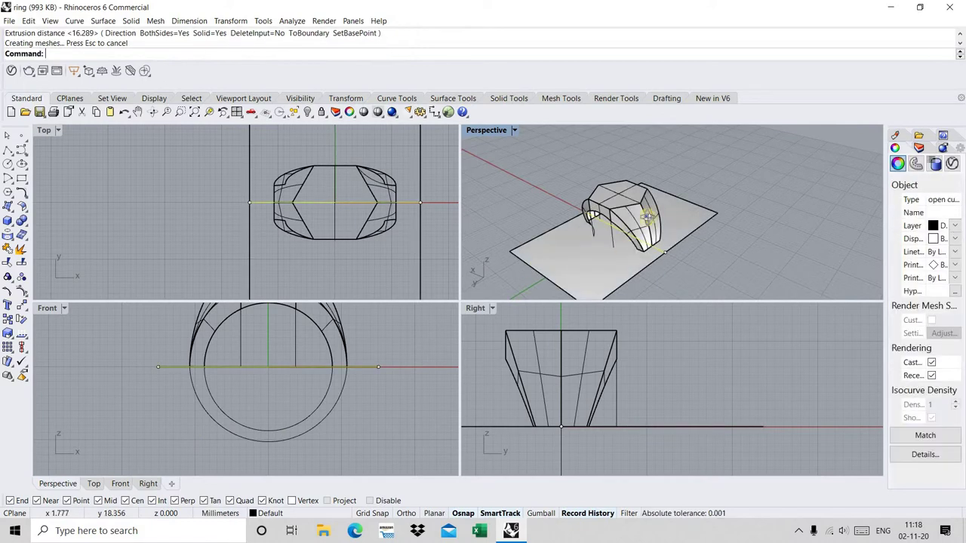
mouse_move(539, 266)
right_mouse_down()
mouse_move(633, 240)
mouse_move(582, 249)
right_mouse_up()
key("Escape")
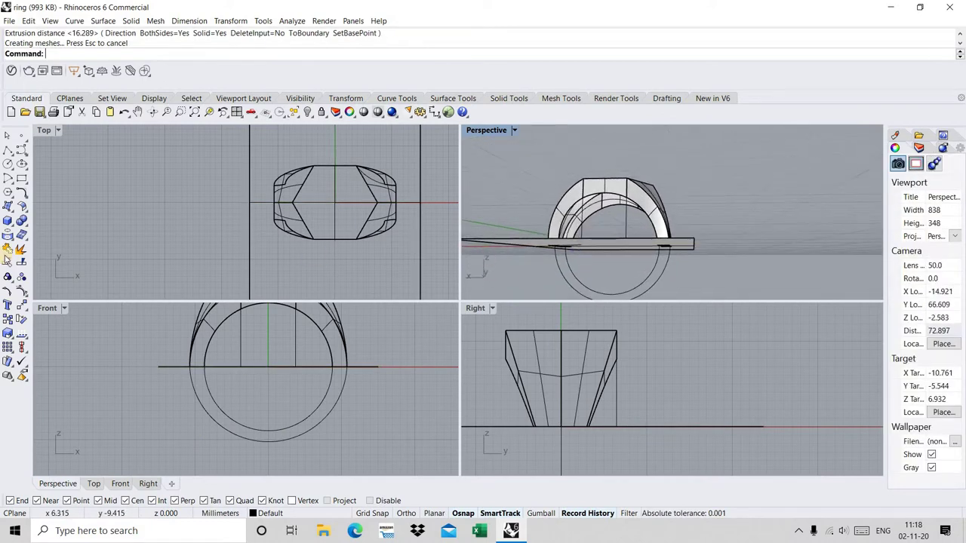
- Split the ring, using the flat surface as the cutter
left_click(21, 262)
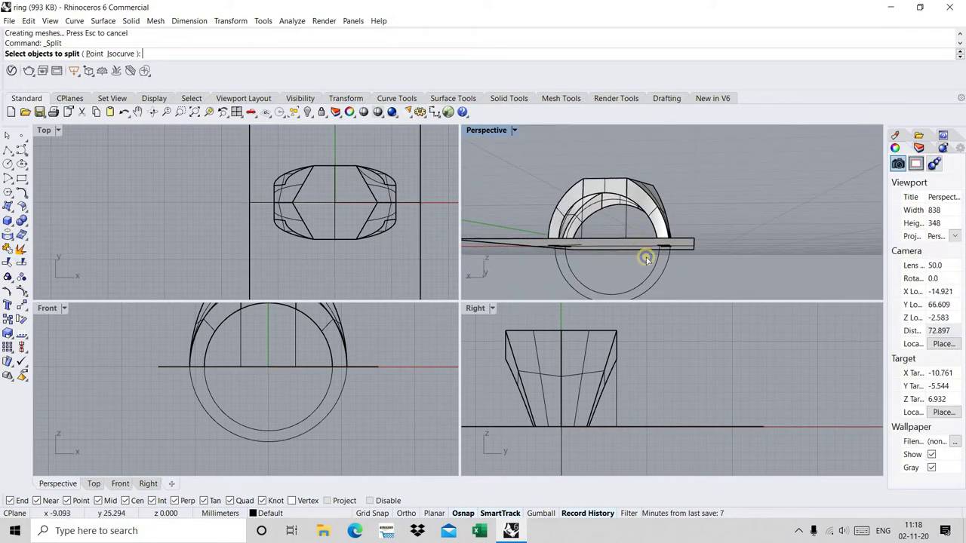
right_click_drag(646, 258, 642, 198)
left_click(632, 221)
left_click(680, 227)
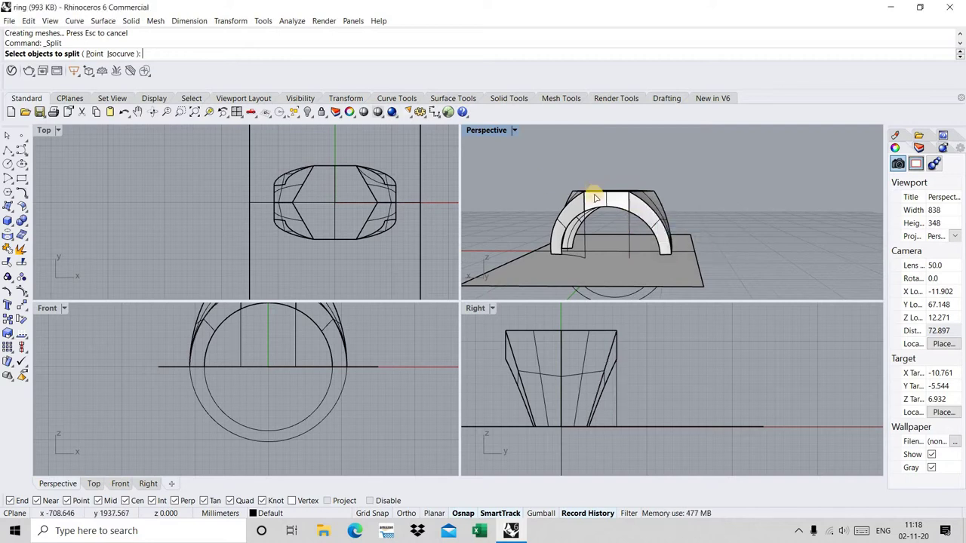
right_click(619, 217)
left_click(611, 276)
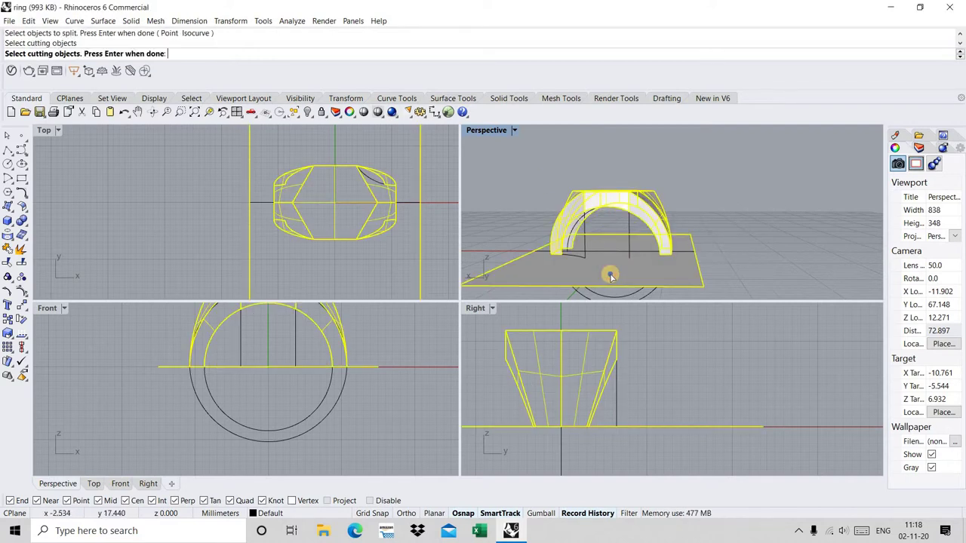
right_click(611, 276)
mouse_move(611, 276)
right_mouse_down()
mouse_move(616, 233)
mouse_move(572, 270)
right_mouse_up()
- Delete the flat cutting surface and clear the horizontal curve selection
left_click(617, 232)
key("Delete")
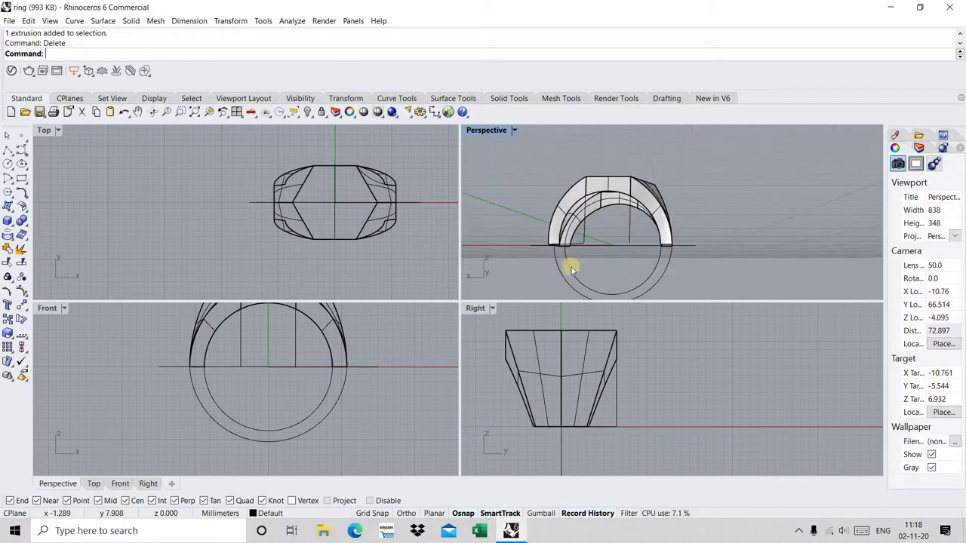
left_click_drag(180, 360, 362, 380)
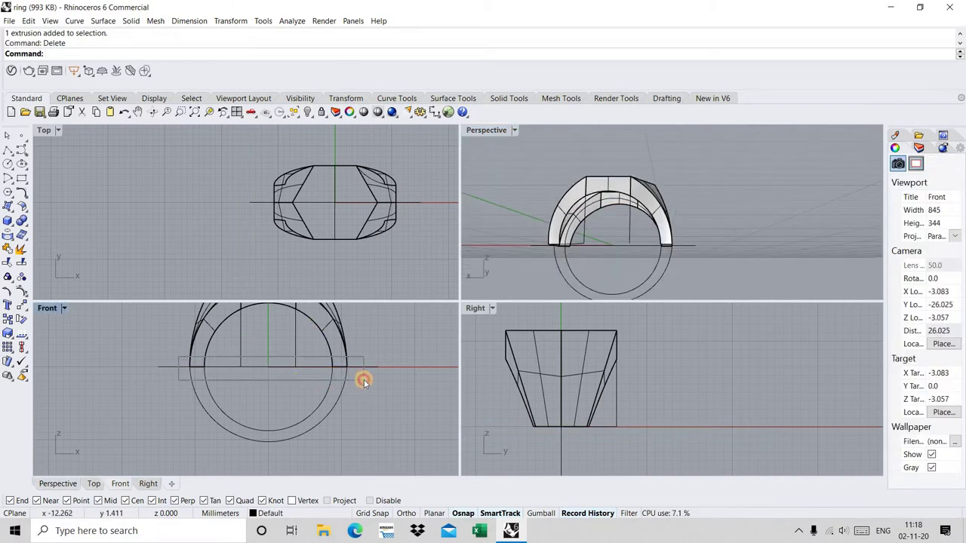
right_click_drag(502, 274, 585, 273)
key("Escape")
- Select the ring and orbit around it to inspect the split result
scroll(573, 260, "up", 5)
scroll(490, 242, "up", 3)
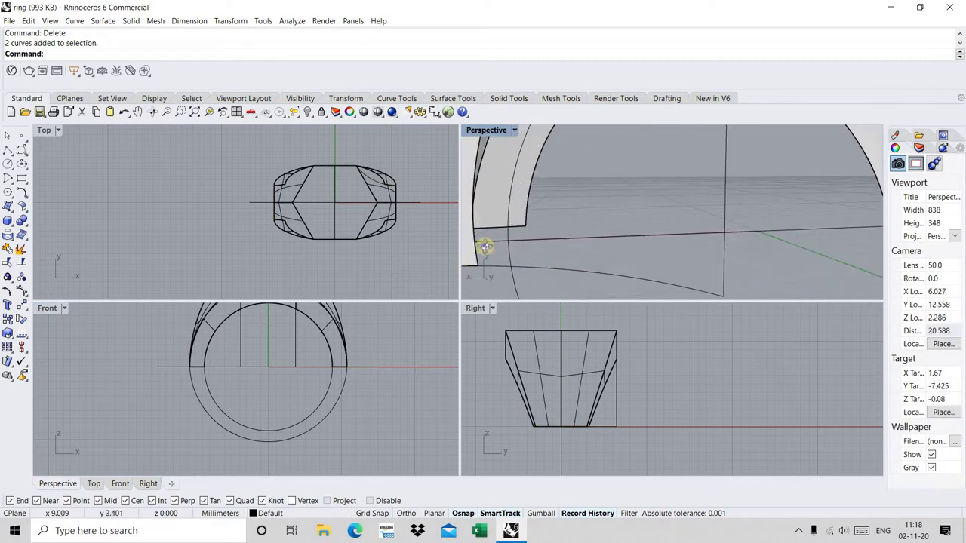
scroll(517, 240, "up", 2)
left_click(517, 236)
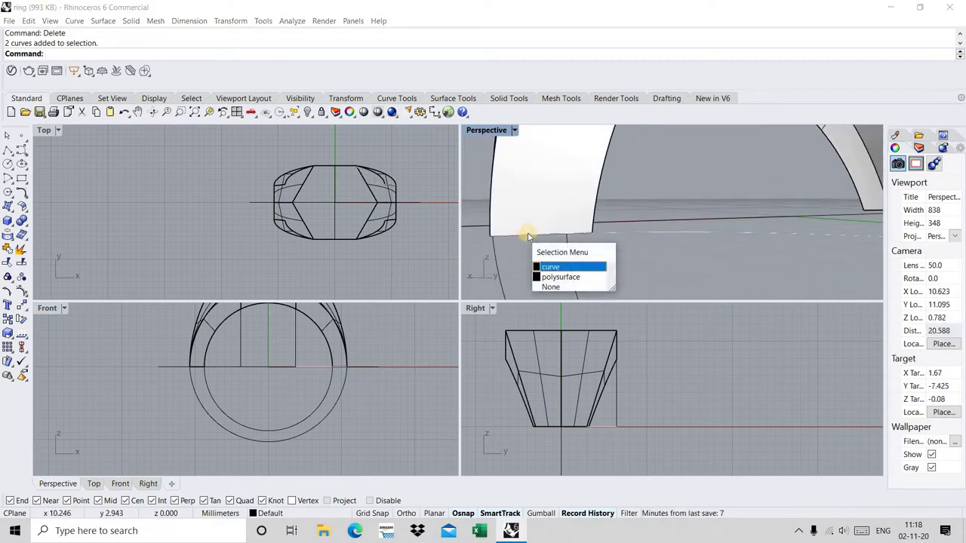
left_click(532, 233)
left_click(535, 232)
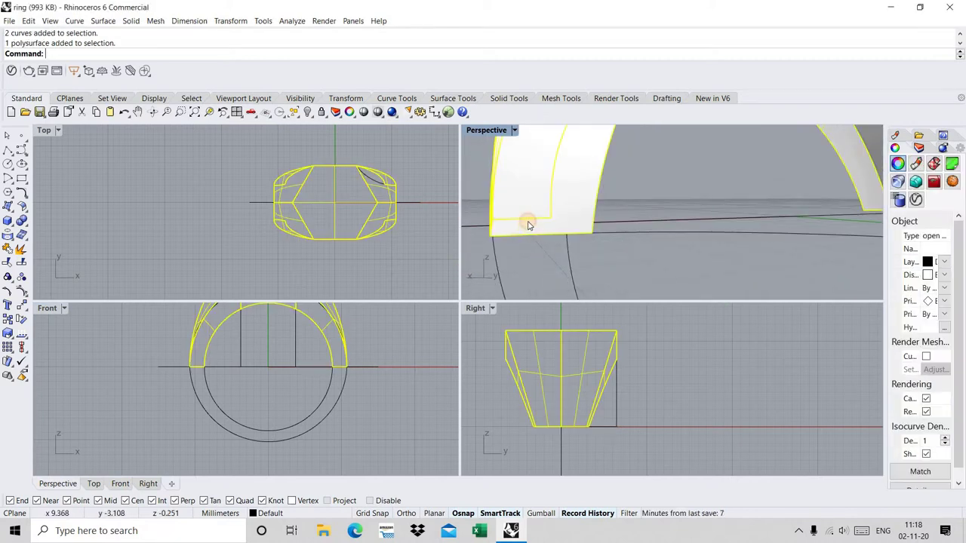
mouse_move(526, 222)
right_mouse_down()
mouse_move(738, 229)
mouse_move(697, 212)
right_mouse_up()
scroll(687, 215, "down", 5)
scroll(680, 219, "up", 3)
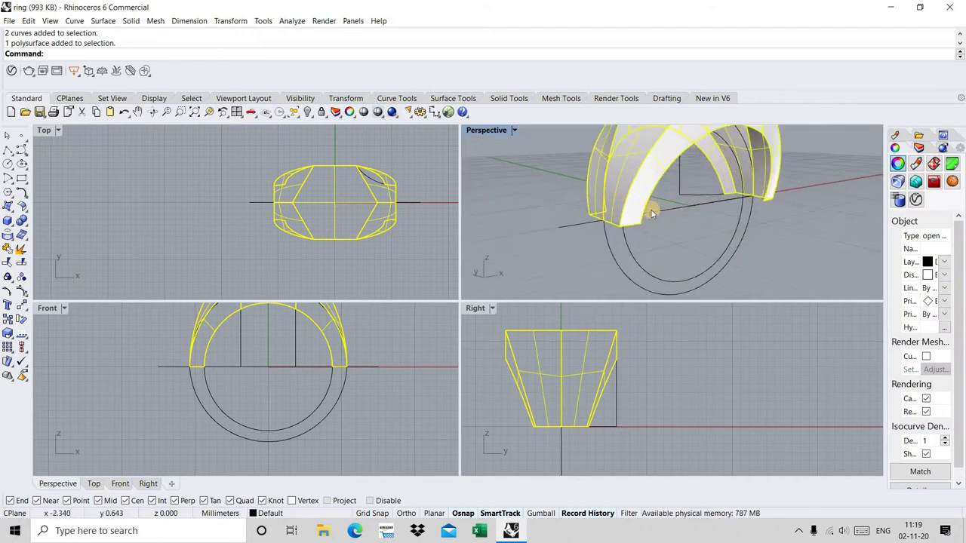
scroll(582, 222, "up", 2)
key("Escape")
scroll(609, 234, "down", 3)
- Maximize the Perspective view and zoom extents to frame the whole ring
double_click(486, 129)
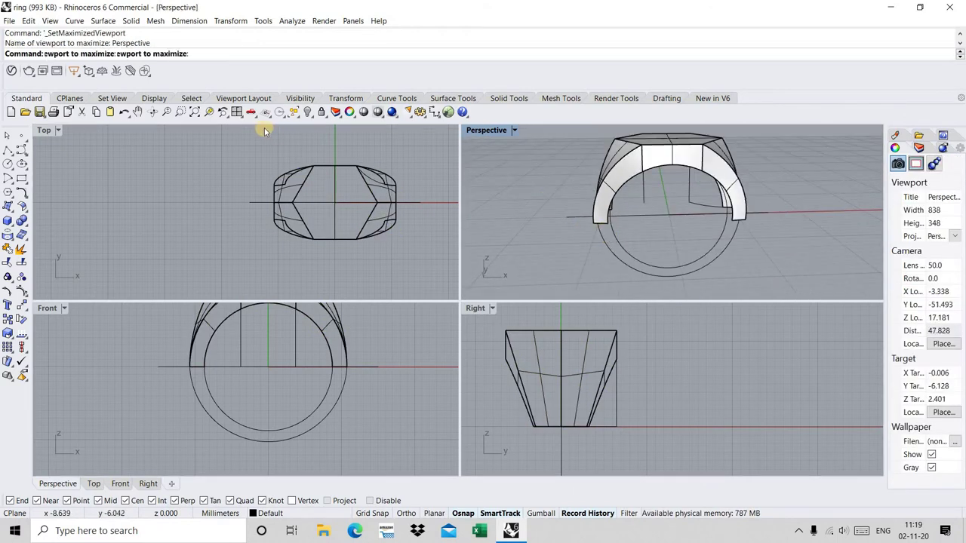
left_click(194, 111)
scroll(324, 350, "up", 5)
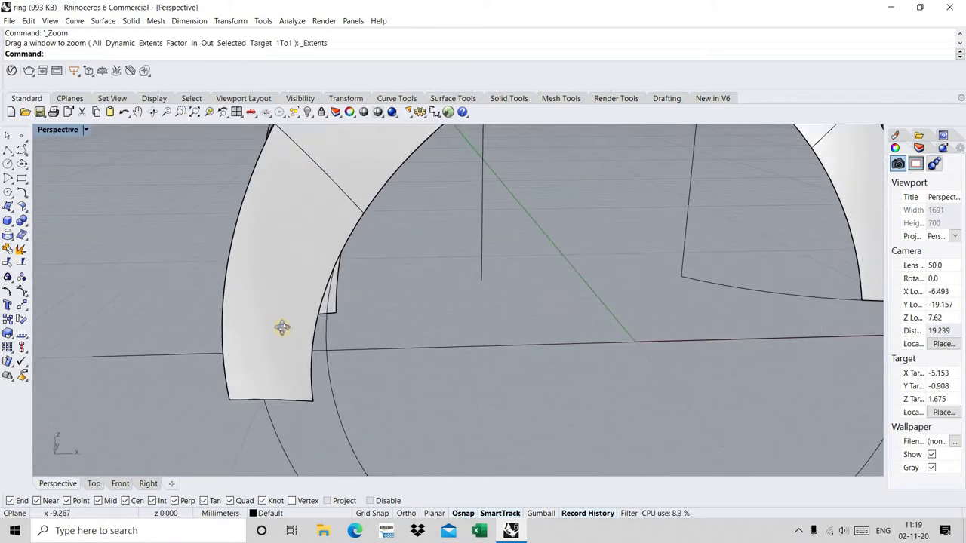
scroll(280, 328, "down", 1)
left_click(280, 378)
left_click(312, 340)
scroll(312, 341, "down", 6)
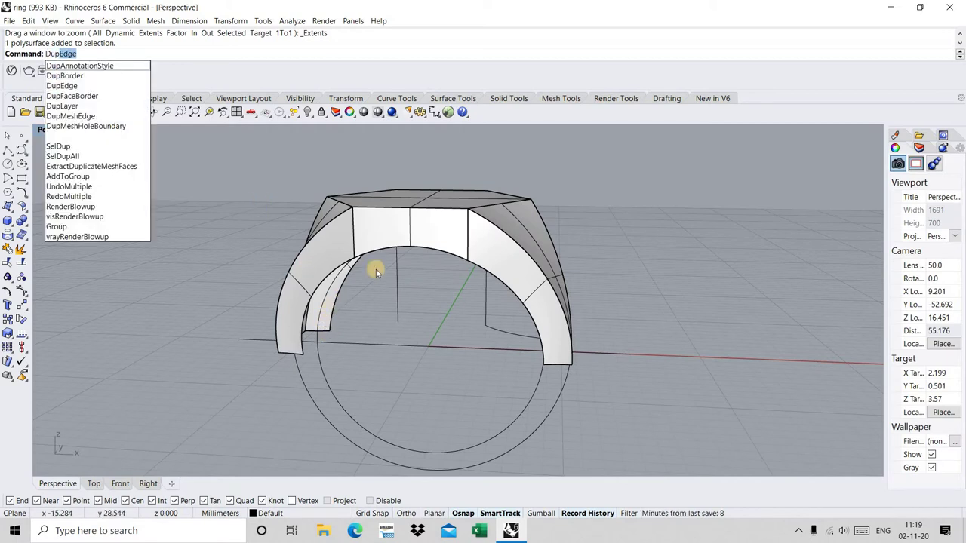
key("Escape")
- Create an edge surface between the two left inner edges of the finger opening
left_click(7, 206)
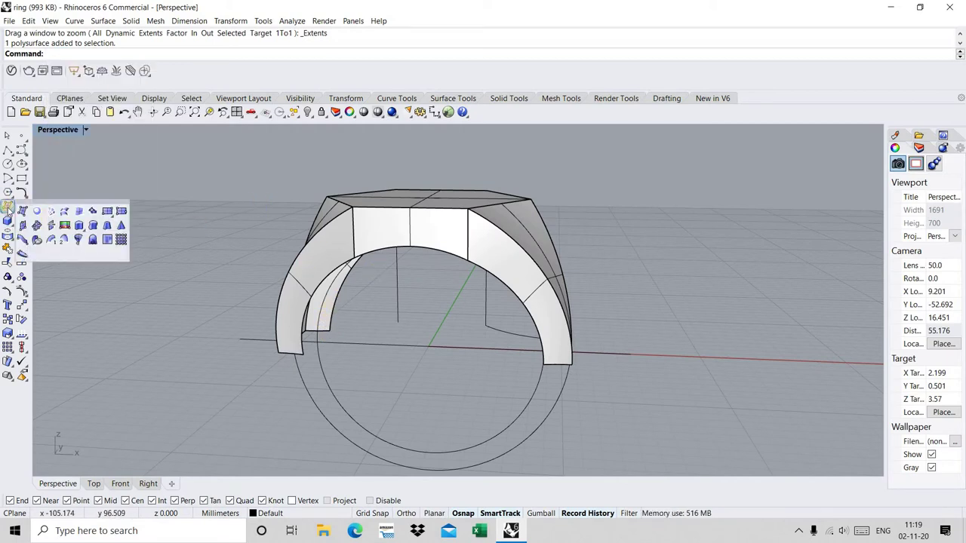
left_click(79, 215)
scroll(296, 285, "up", 2)
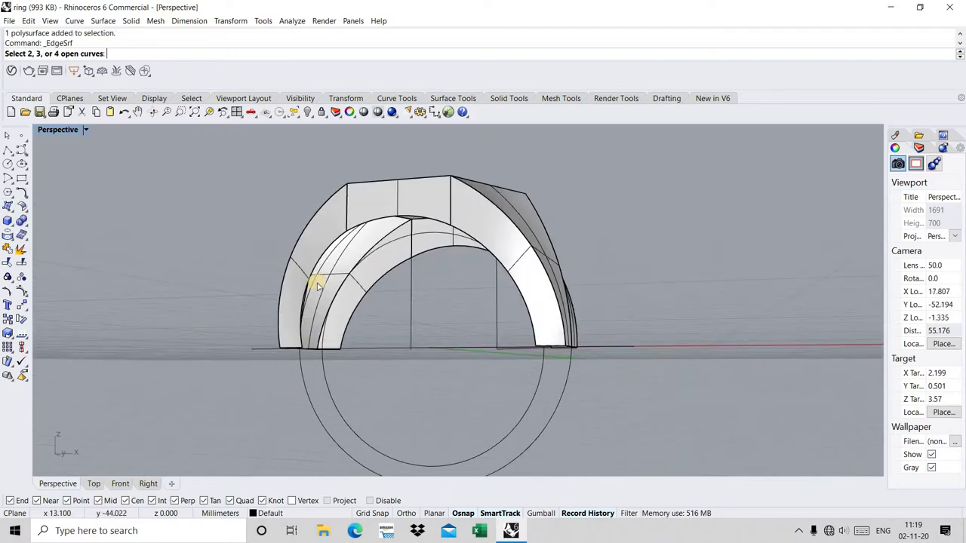
scroll(316, 280, "up", 2)
left_click(304, 269)
left_click(389, 321)
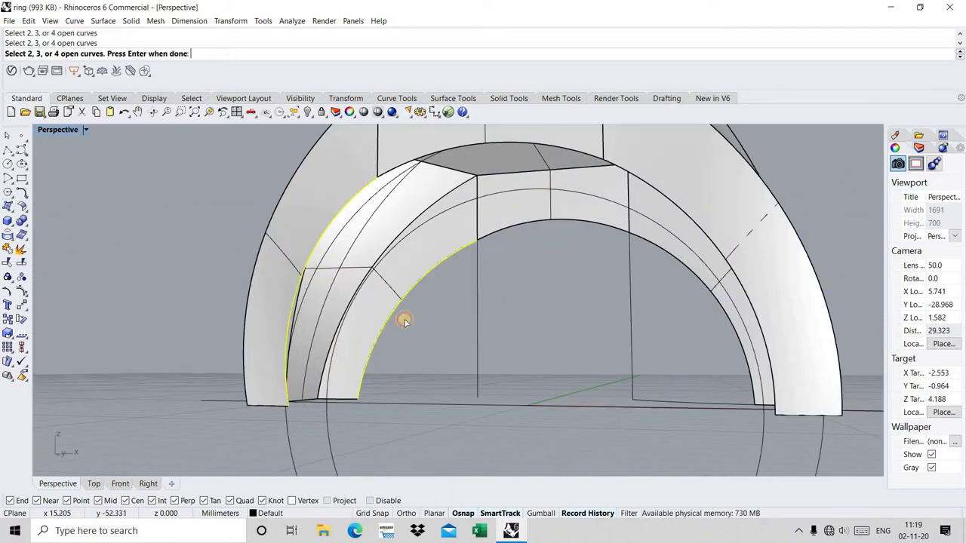
key("Return")
- Add an edge surface between the right inner and outer arc edges
right_click_drag(446, 317, 542, 252)
key("Return")
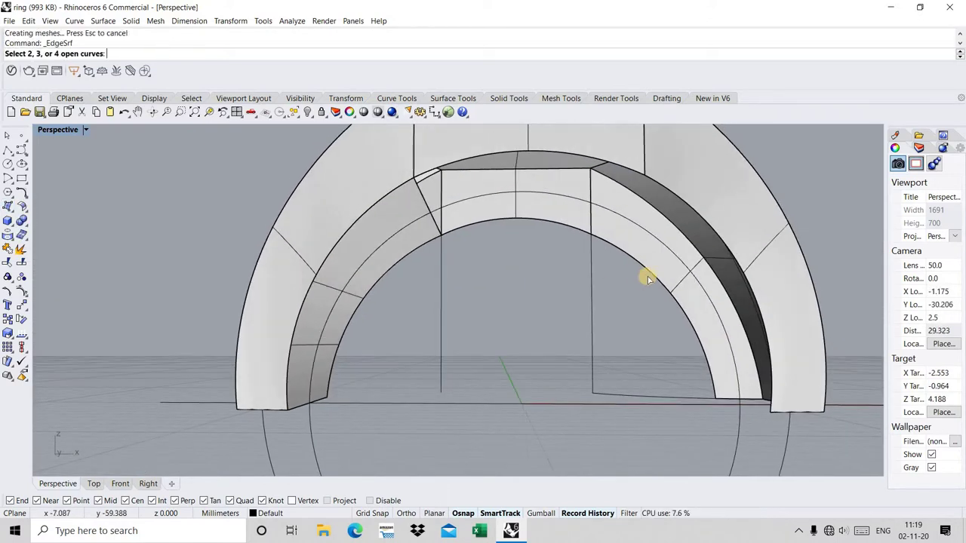
left_click(648, 277)
left_click(700, 215)
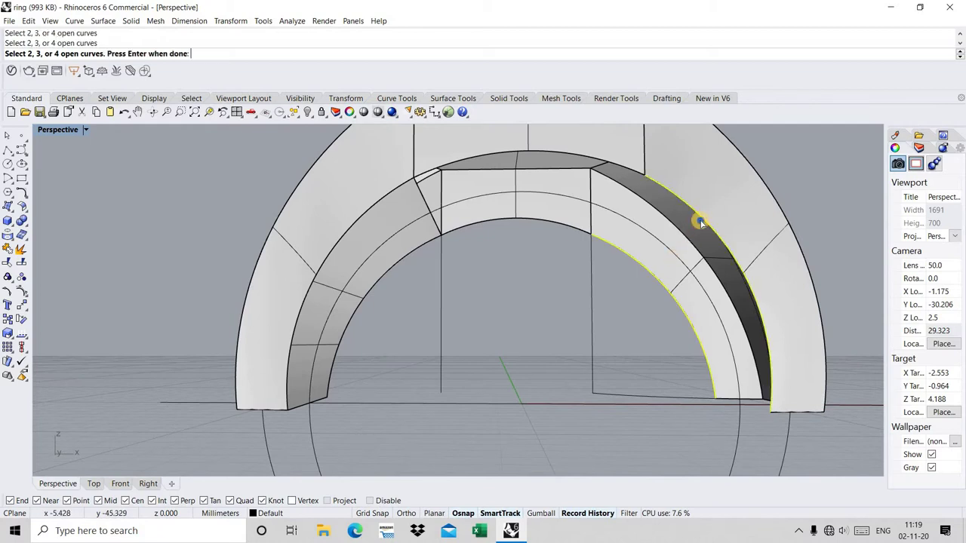
key("Return")
- Close the top with an edge surface between the inner and outer top arcs, then refit the view
key("Return")
left_click(507, 218)
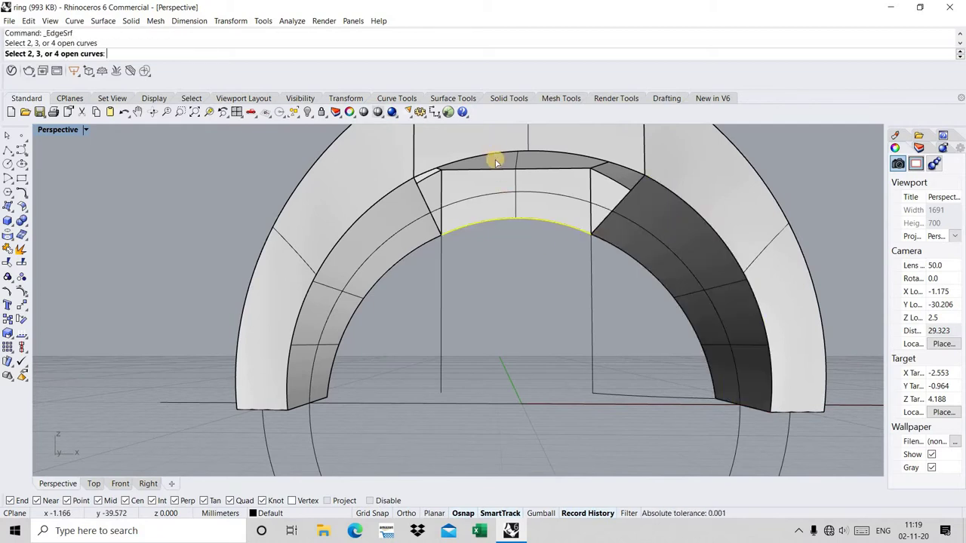
left_click(496, 158)
key("Return")
right_click_drag(483, 173, 338, 200)
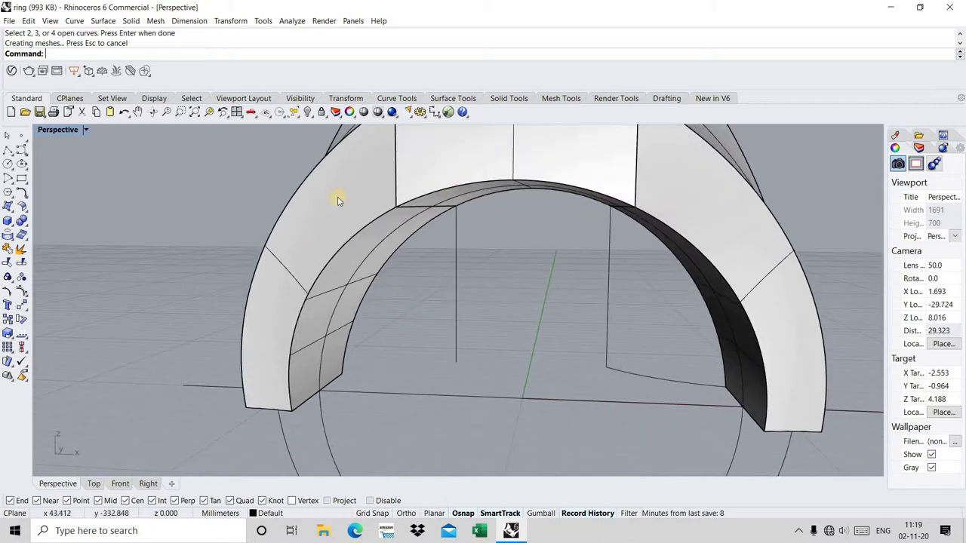
left_click(194, 111)
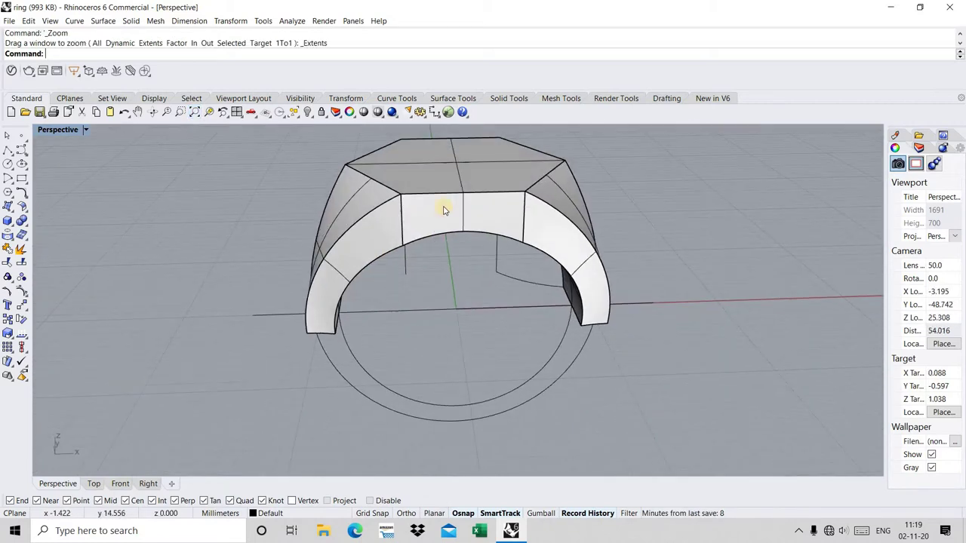
right_click_drag(642, 155, 643, 136)
- Join all the head and band pieces into one polysurface, dismissing the History Warning
left_click_drag(307, 260, 307, 258)
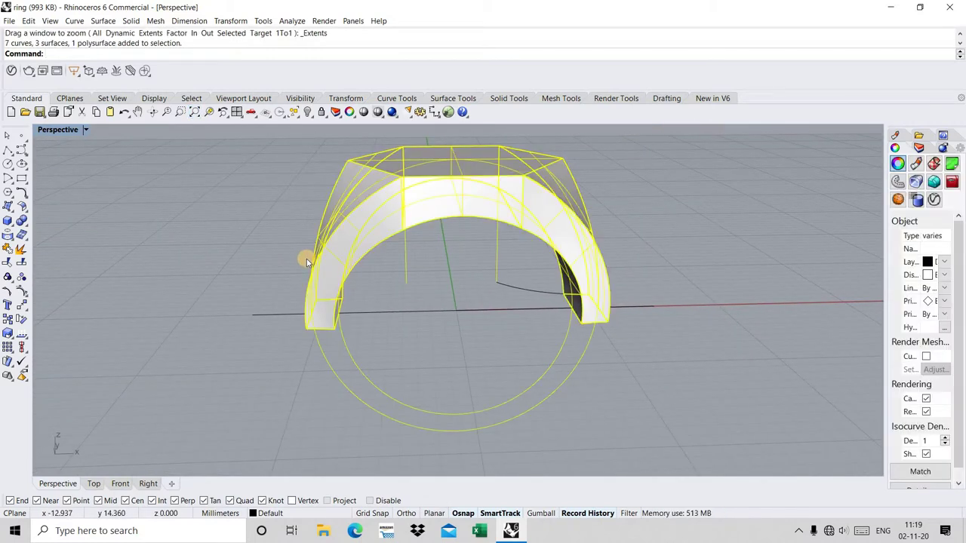
key("ctrl+j")
left_click(496, 317)
right_click_drag(496, 318, 470, 274)
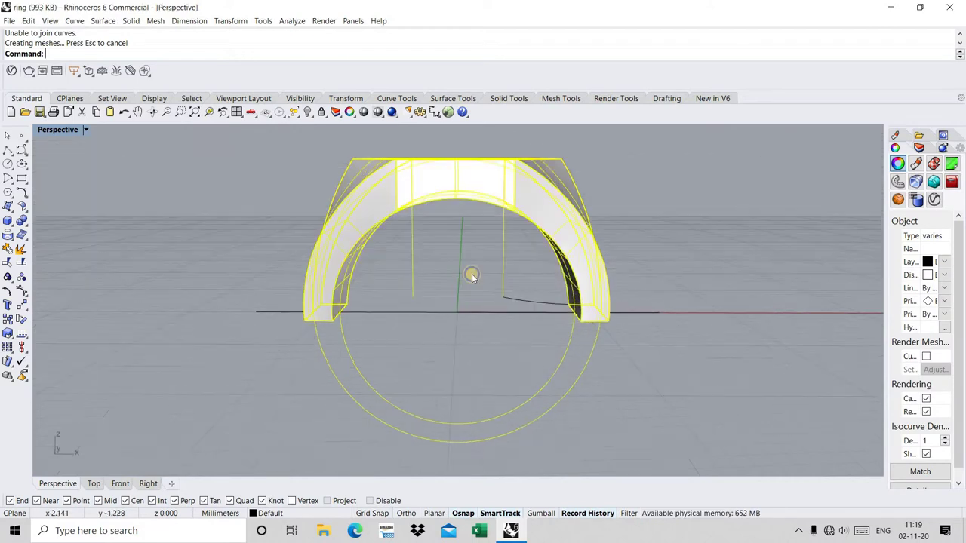
left_click(470, 274)
- Cap the joined polysurface's two open ends into a closed solid and orbit to inspect it
left_click(451, 174)
type("Cap")
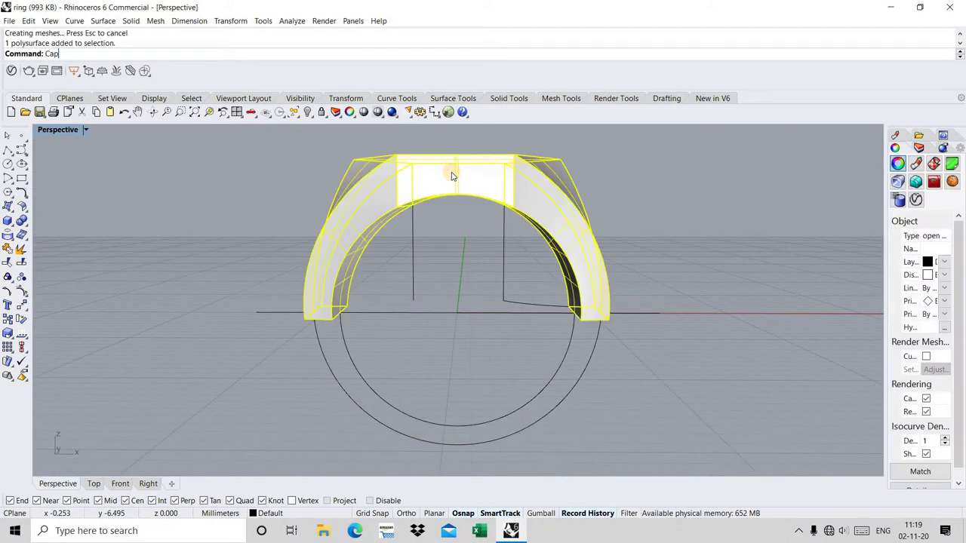
key("Return")
mouse_move(403, 294)
right_mouse_down()
mouse_move(326, 306)
mouse_move(336, 287)
right_mouse_up()
key("Escape")
scroll(335, 287, "up", 3)
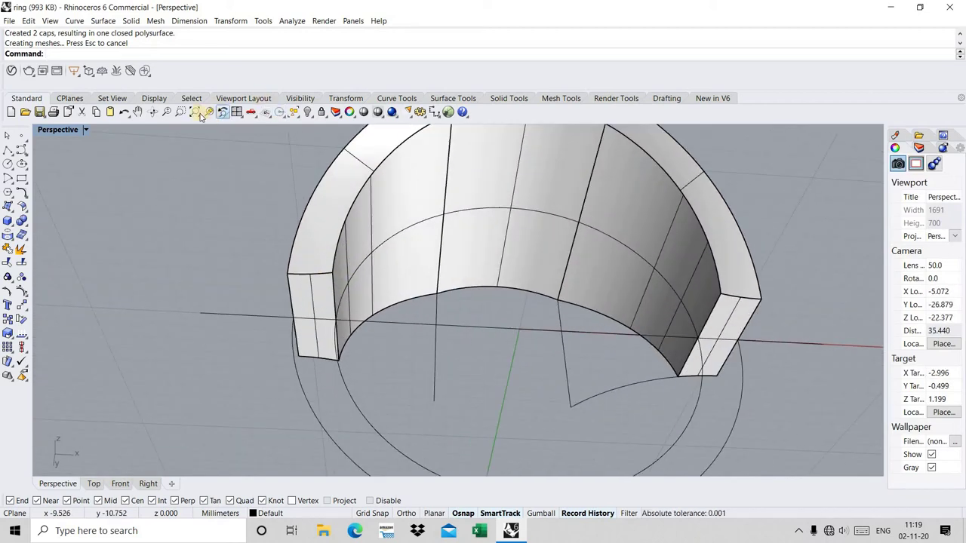
key("ctrl+shift+e")
right_click_drag(558, 390, 526, 241)
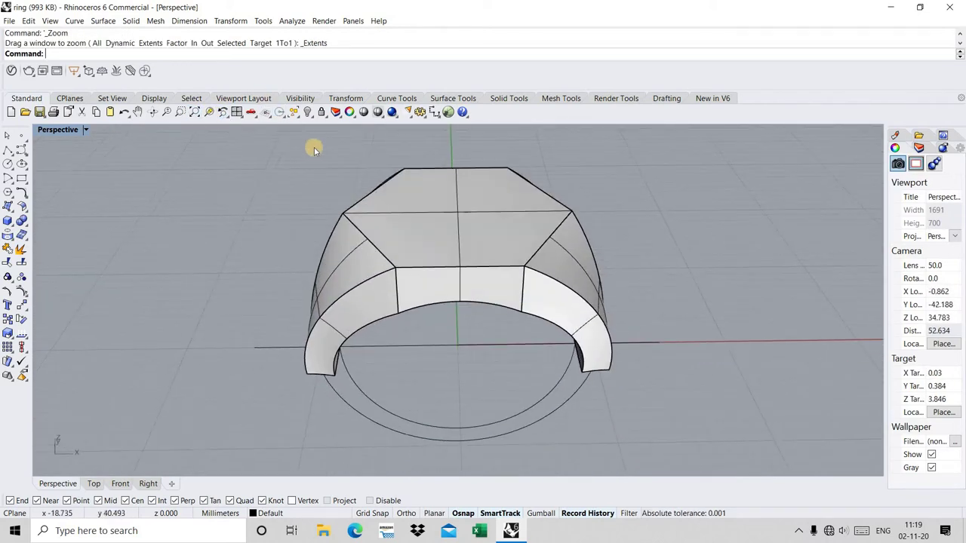
right_click_drag(315, 146, 437, 164)
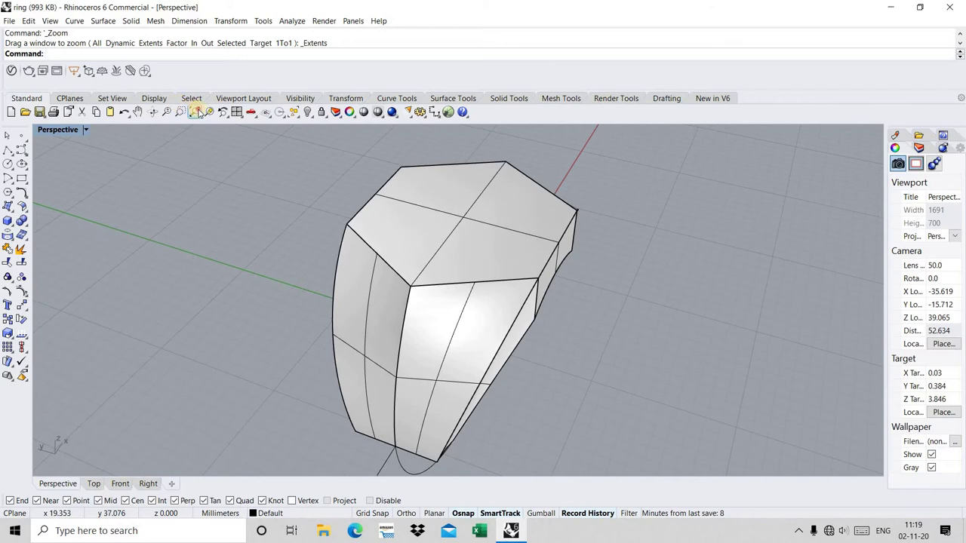
mouse_move(476, 271)
right_mouse_down()
mouse_move(494, 287)
mouse_move(442, 334)
mouse_move(479, 387)
mouse_move(439, 344)
mouse_move(461, 317)
mouse_move(403, 351)
mouse_move(442, 354)
right_mouse_up()
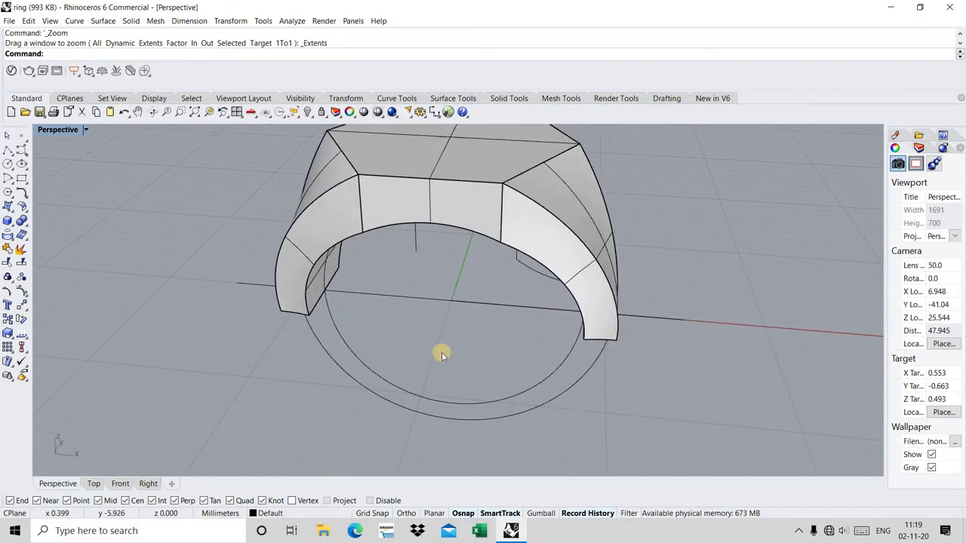
type("Dup")
- Duplicate the five edges at the band's left end and join them into one closed curve
key("Return")
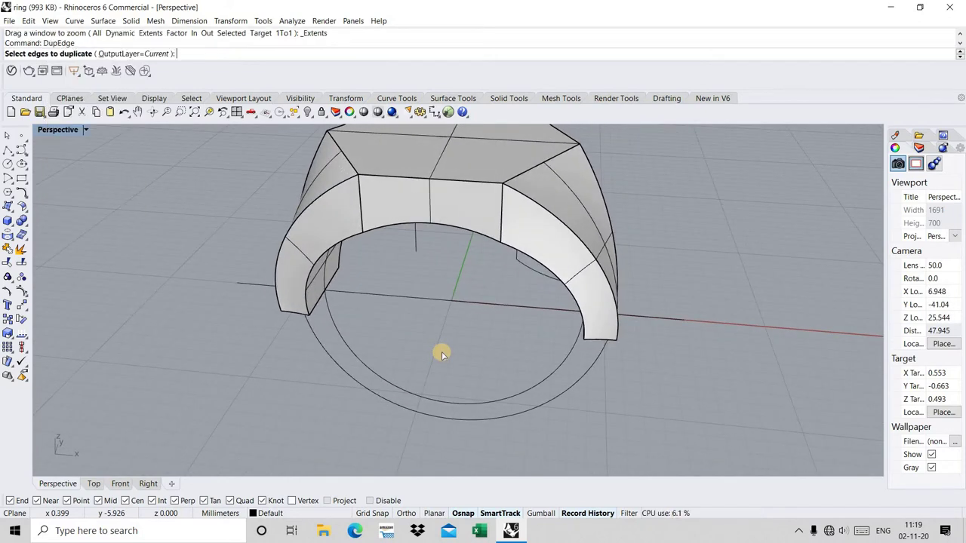
right_click_drag(443, 352, 213, 277)
left_click_drag(213, 278, 385, 332)
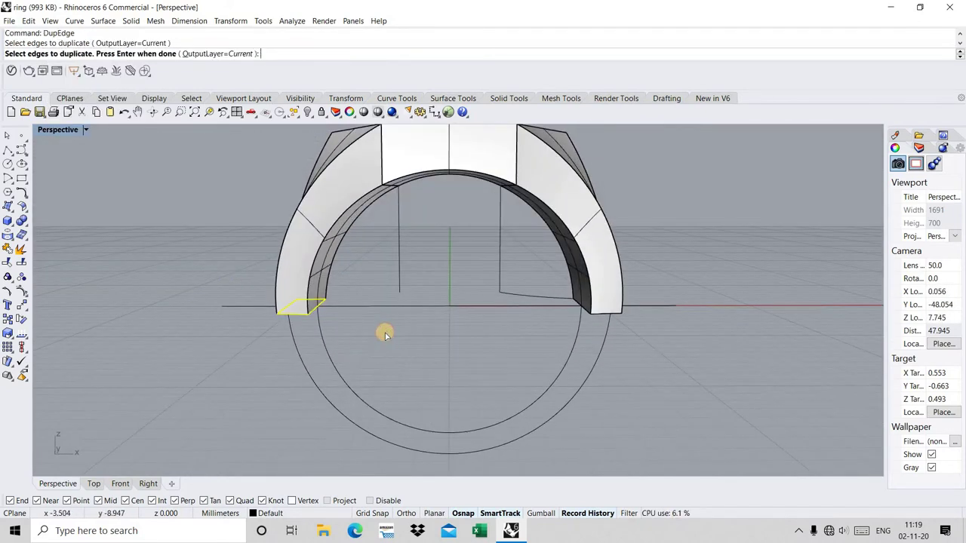
key("Return")
key("ctrl+j")
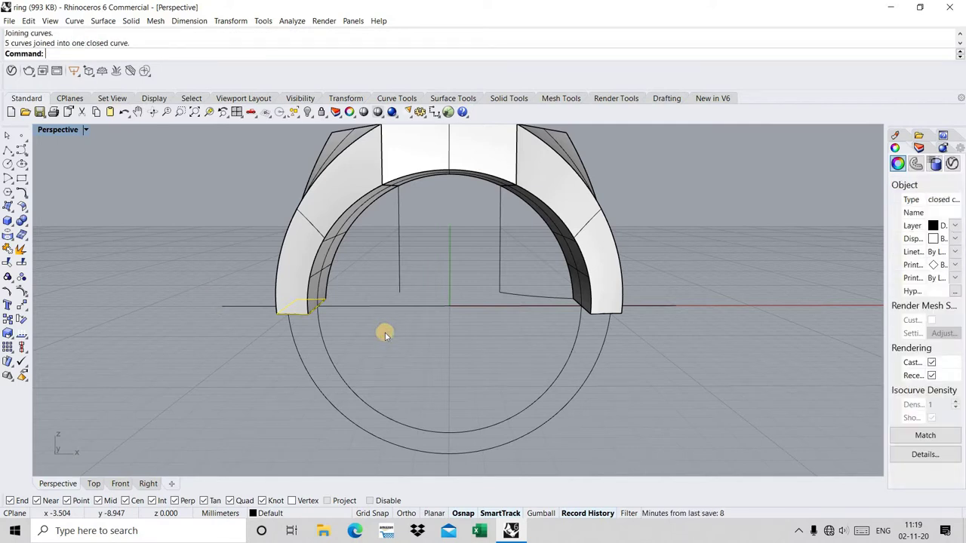
key("ctrl+m")
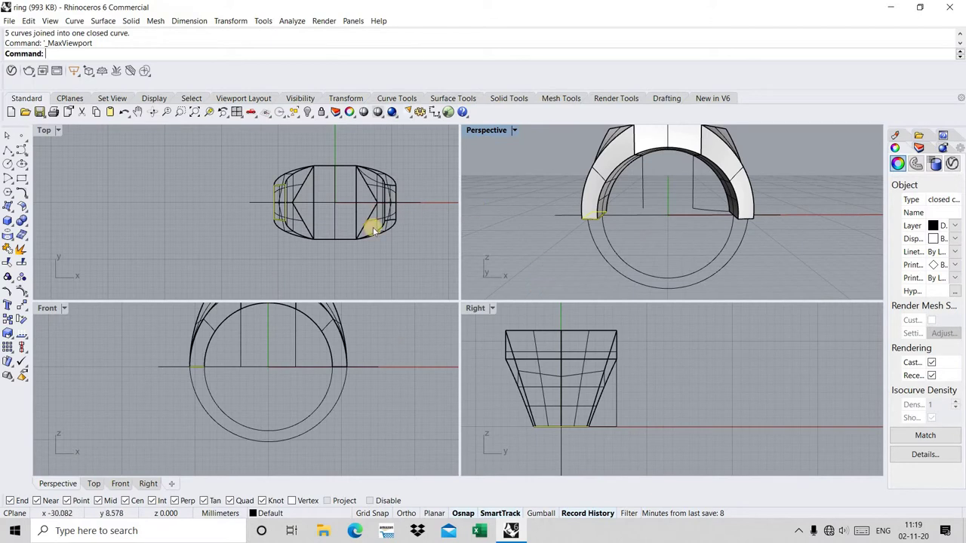
- Rotate a copy of the profile curve 90° about the origin (0) down to the ring's bottom
left_click(19, 320)
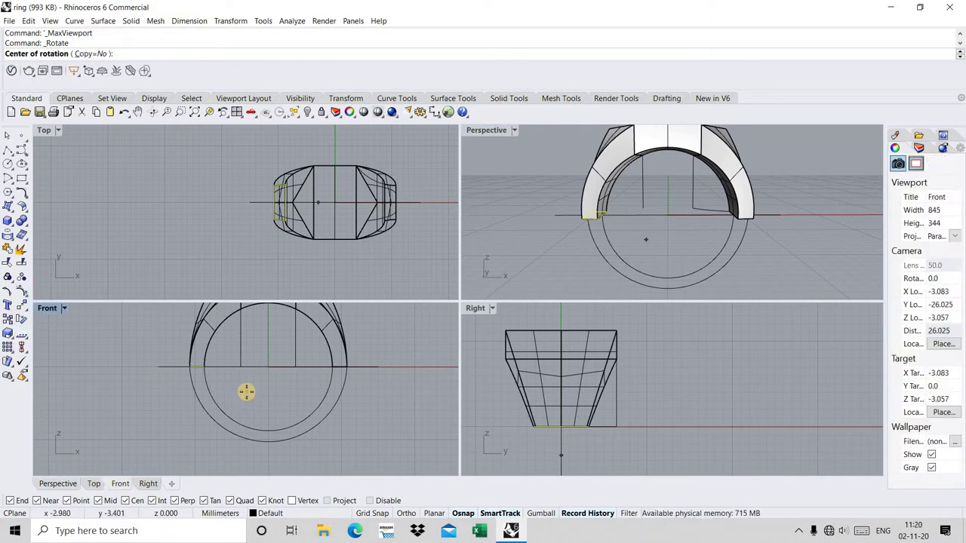
type("0")
key("Return")
scroll(161, 425, "up", 2)
scroll(132, 344, "up", 2)
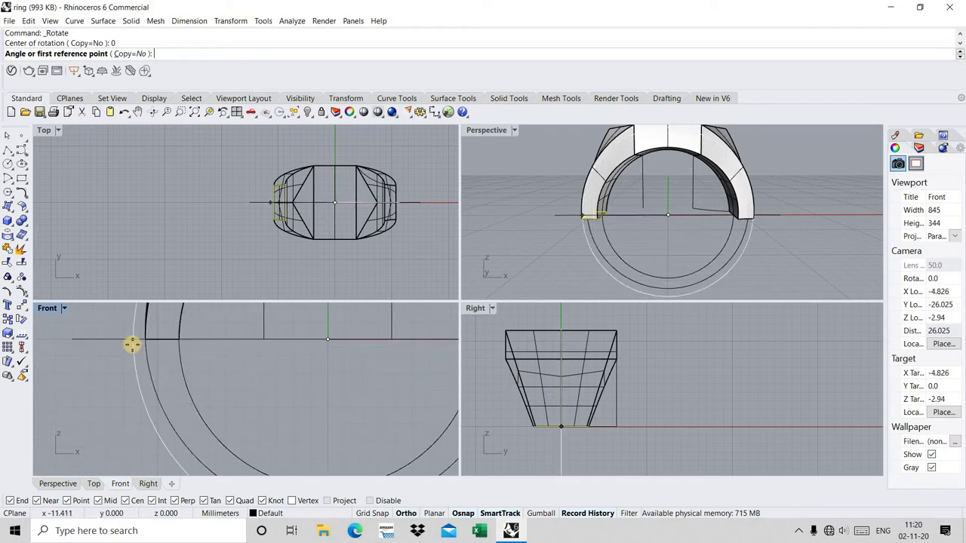
left_click(133, 340)
scroll(161, 388, "down", 3)
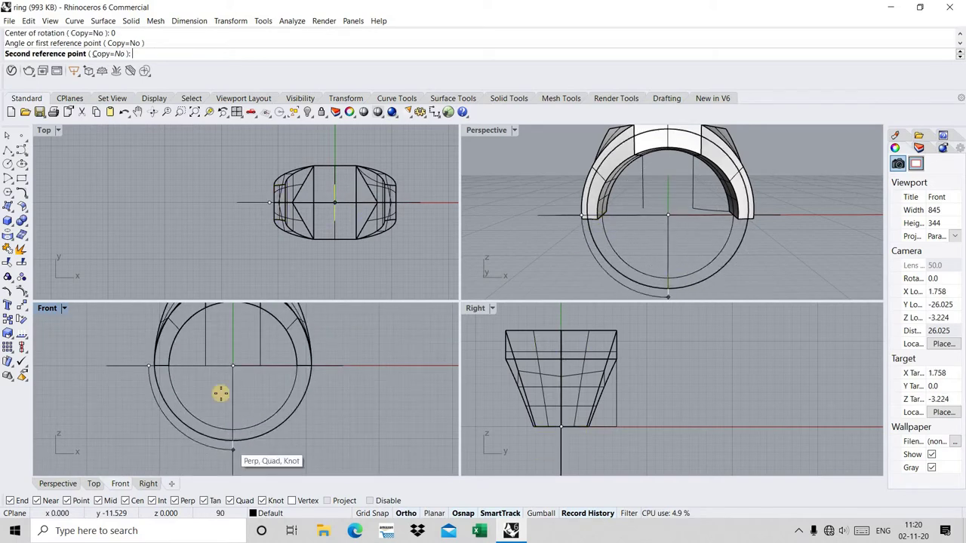
left_click(119, 53)
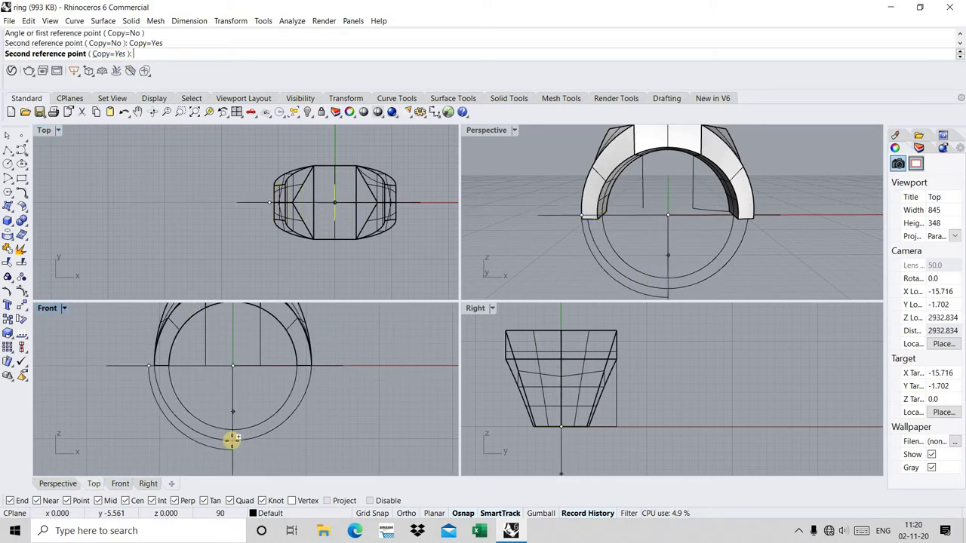
left_click(234, 442)
right_click(637, 302)
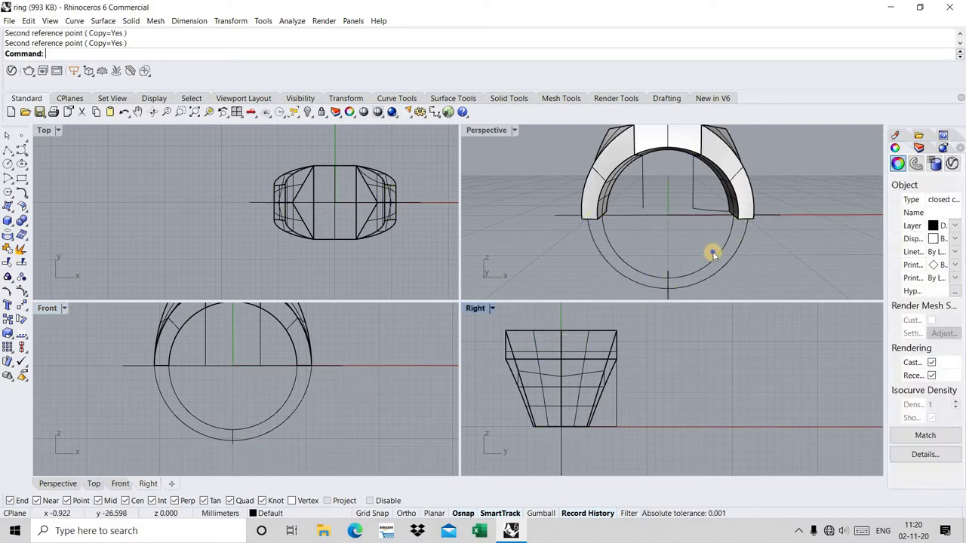
mouse_move(712, 254)
right_mouse_down()
mouse_move(646, 272)
mouse_move(578, 251)
right_mouse_up()
- Scale the bottom profile curve down in the Right view using base and reference points
scroll(584, 382, "down", 5)
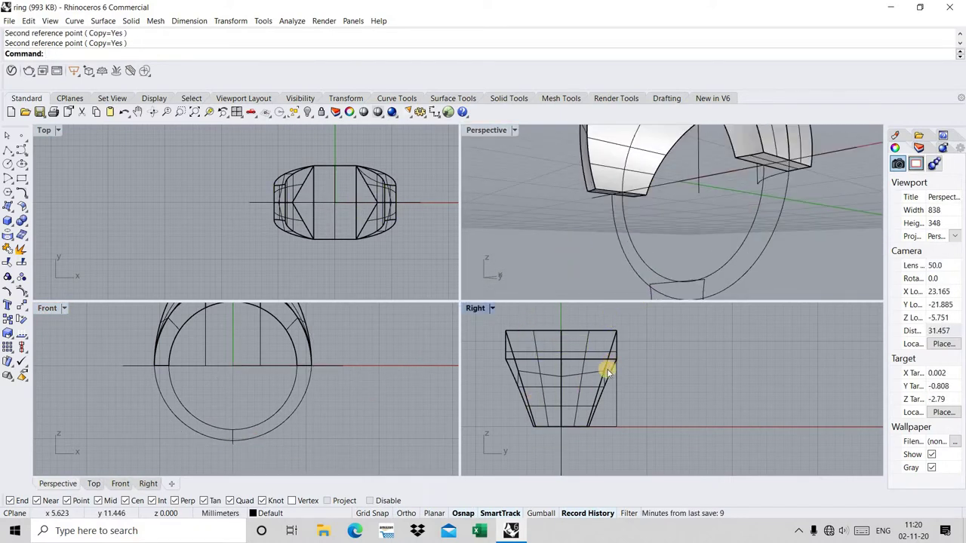
scroll(591, 399, "up", 3)
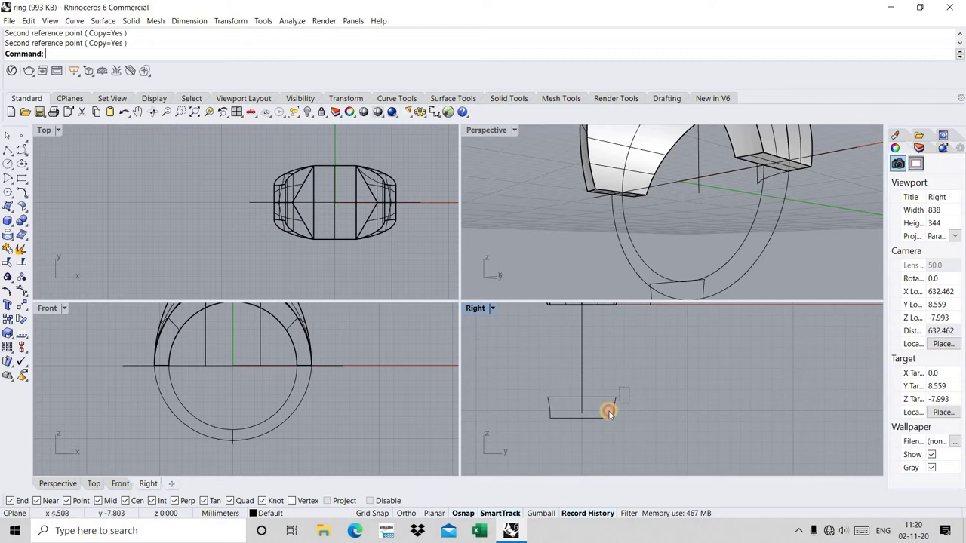
left_click(609, 412)
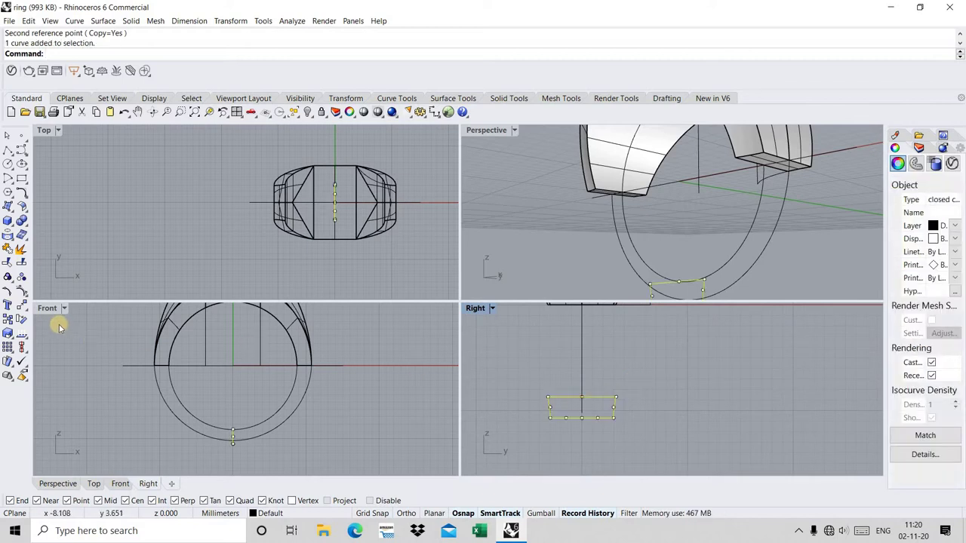
left_click(8, 333)
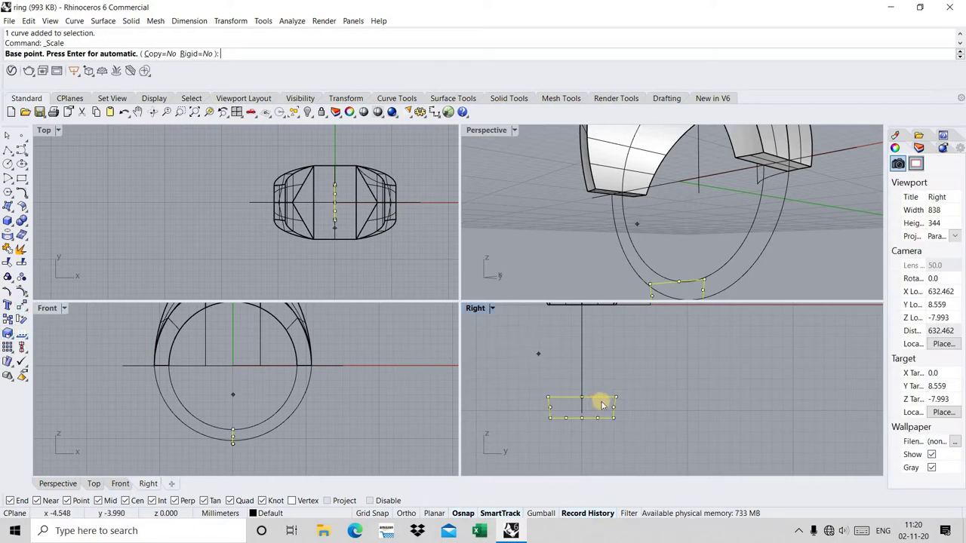
scroll(581, 400, "up", 5)
left_click(584, 383)
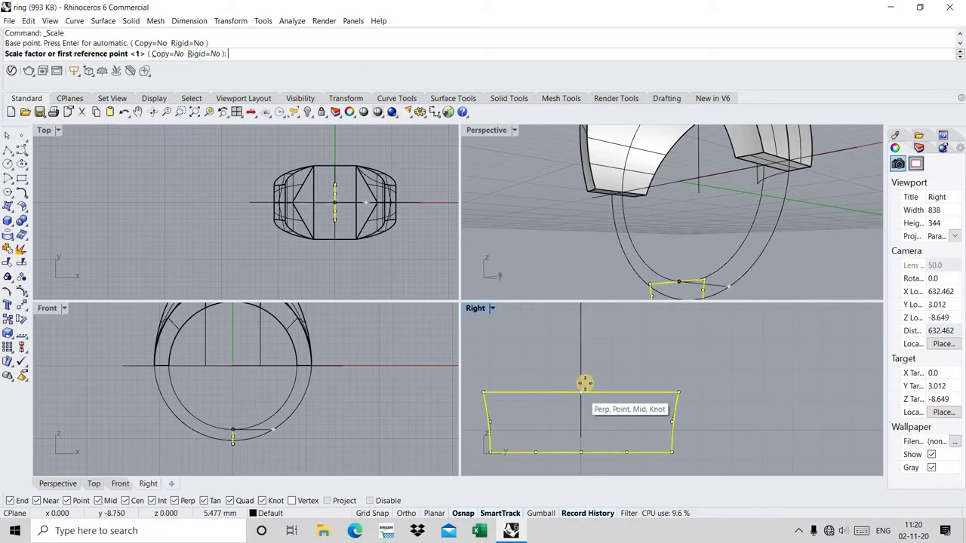
scroll(578, 400, "up", 3)
left_click(642, 393)
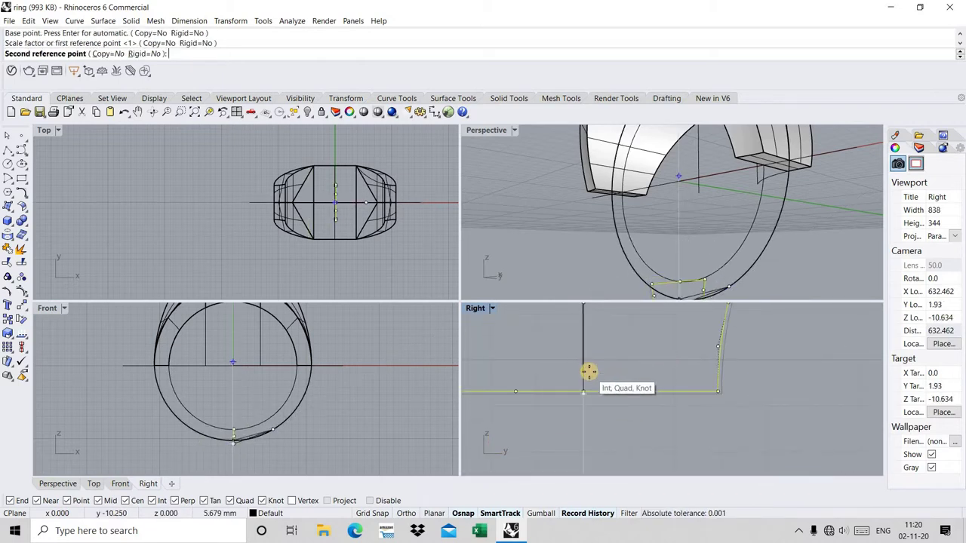
scroll(583, 373, "up", 3)
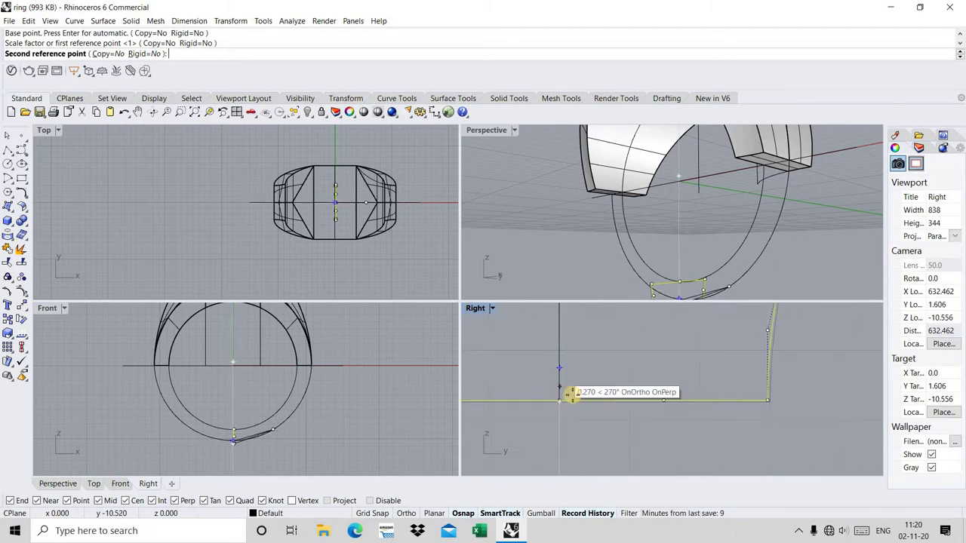
left_click(583, 377)
- Scale the profile again to its final narrower size and dismiss the History Warning
key("Return")
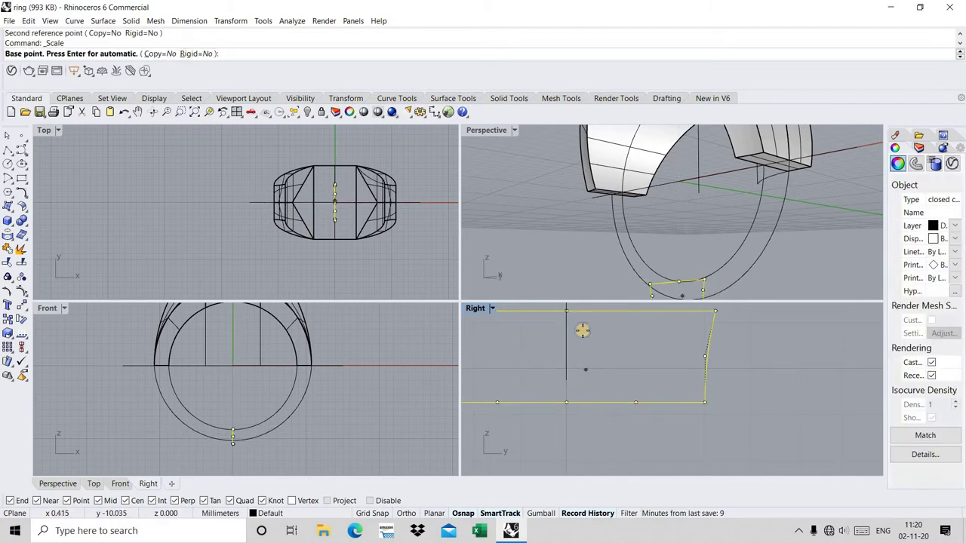
left_click(568, 313)
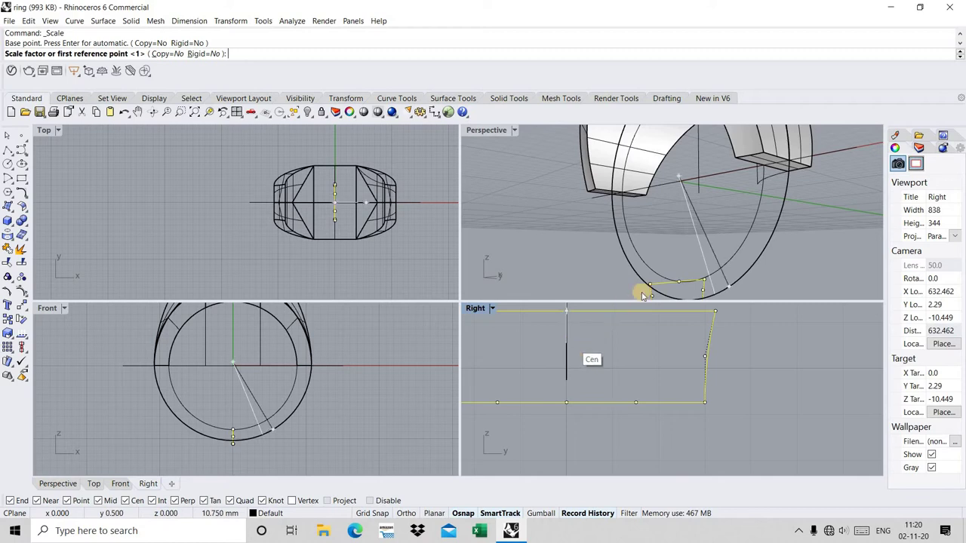
right_click(679, 279)
right_click(673, 276)
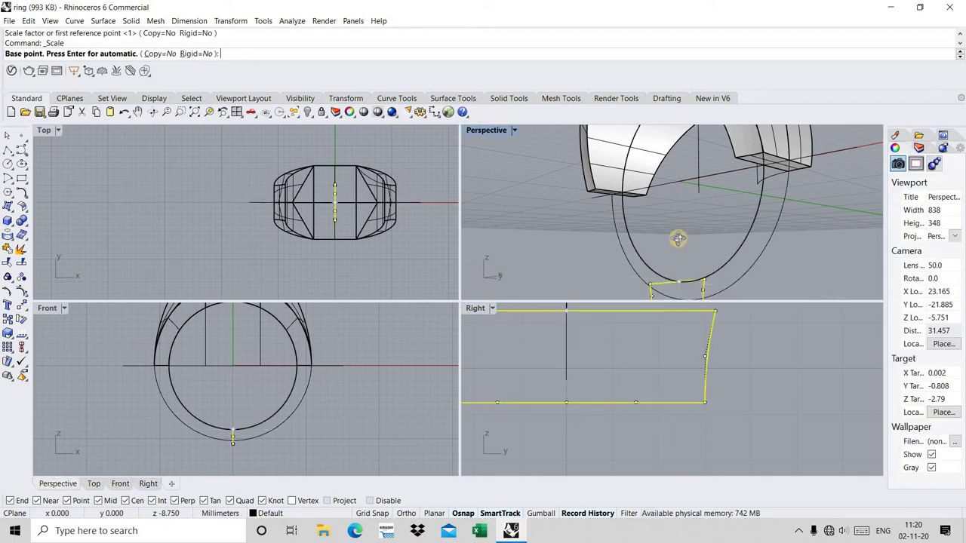
scroll(682, 246, "down", 4)
scroll(683, 249, "up", 6)
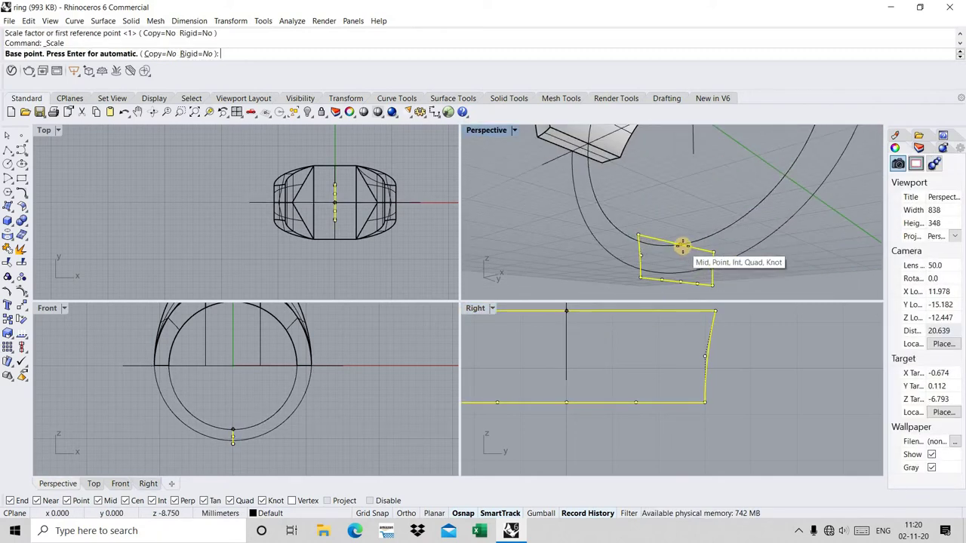
left_click(681, 245)
left_click(683, 279)
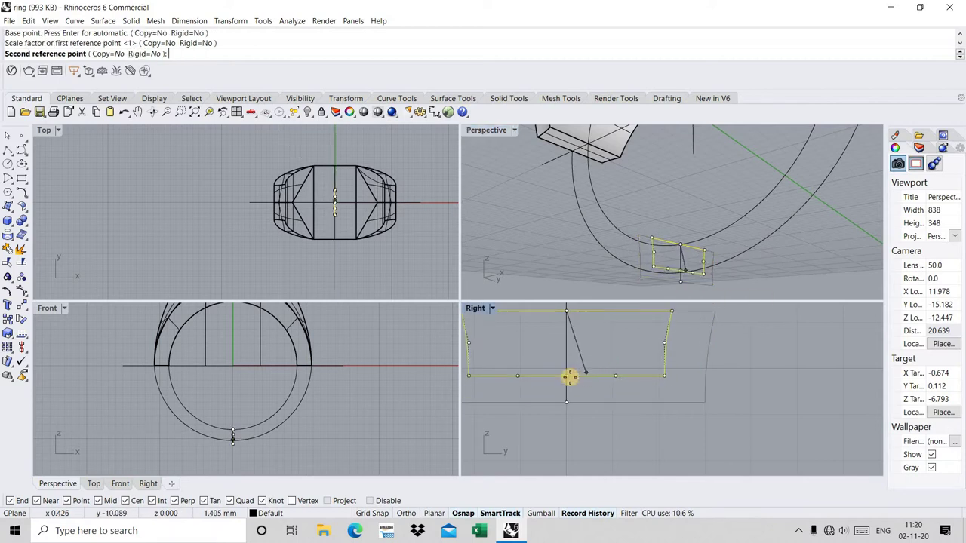
left_click(570, 377)
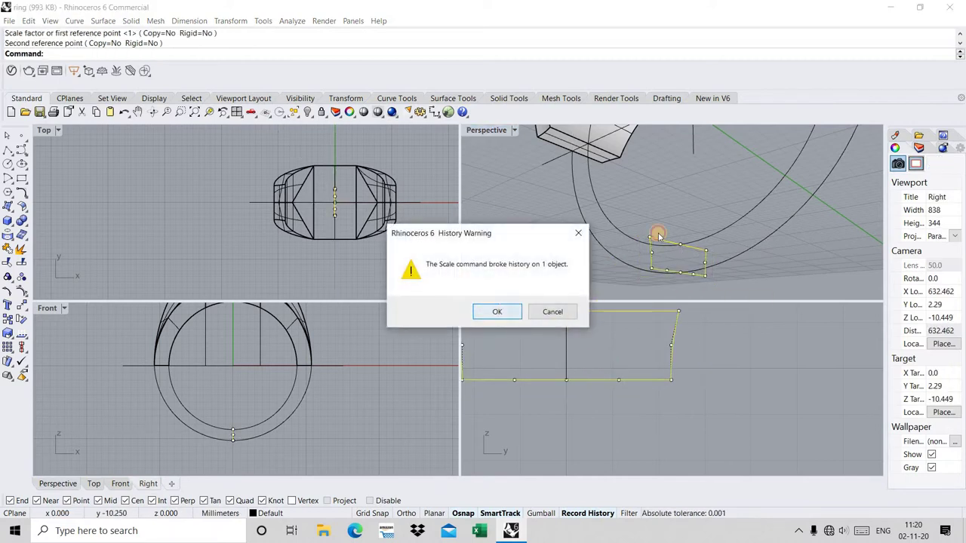
key("Escape")
right_click_drag(658, 237, 661, 255)
- Maximize the Perspective view, zoom extents on the ring, and start Split on the band circles
key("ctrl+m")
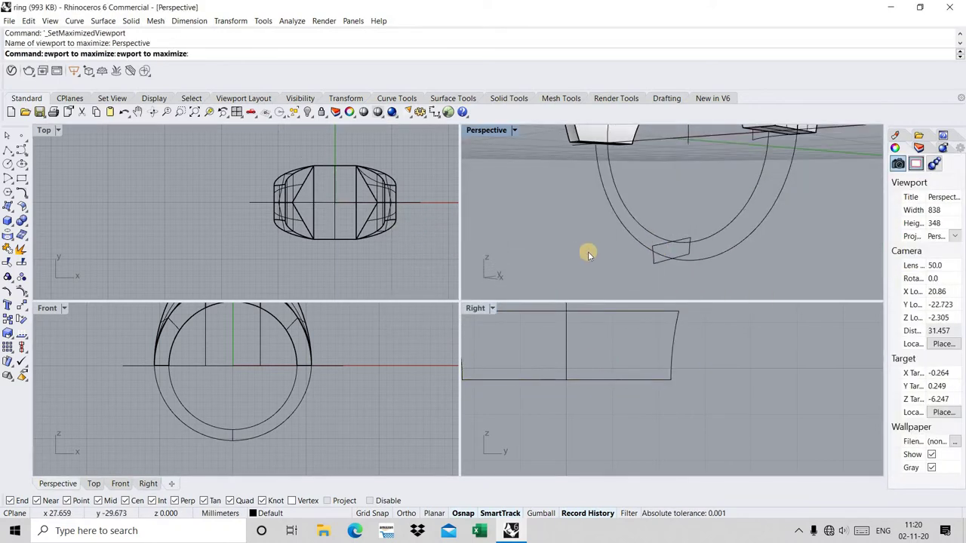
mouse_move(590, 259)
right_mouse_down()
mouse_move(591, 273)
mouse_move(209, 124)
right_mouse_up()
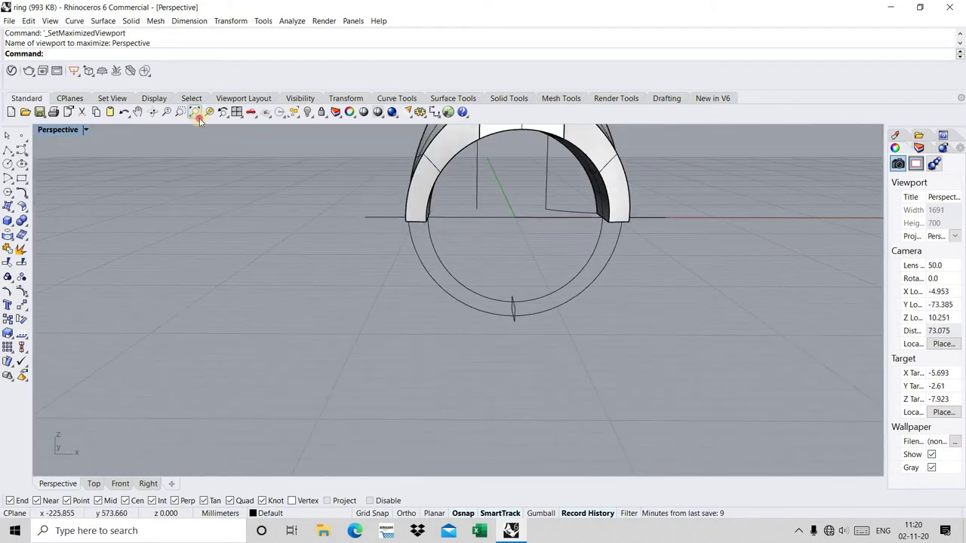
left_click(194, 112)
mouse_move(394, 216)
right_mouse_down()
mouse_move(433, 322)
mouse_move(369, 372)
mouse_move(398, 352)
right_mouse_up()
left_click(370, 372)
key("Escape")
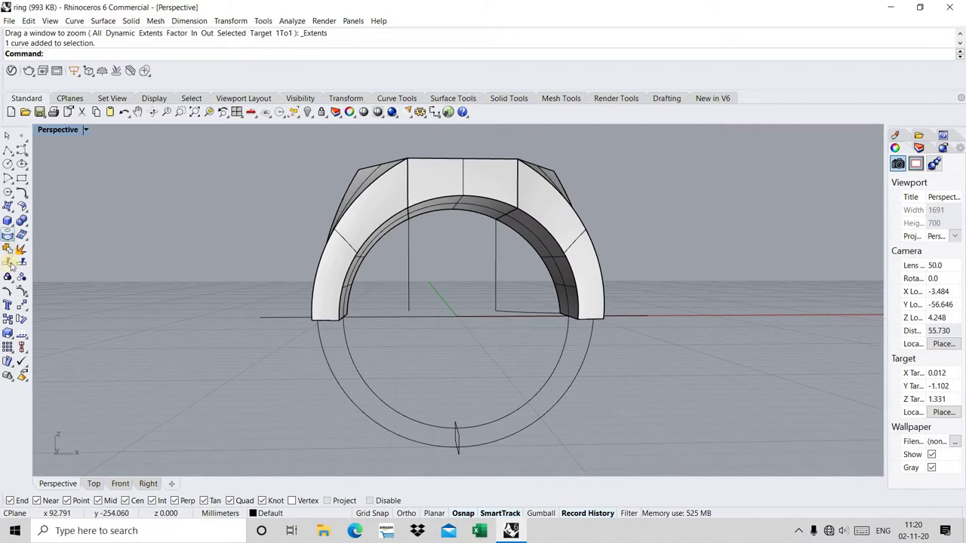
left_click(22, 266)
- Split both band circles with the horizontal line into four pieces, acknowledging the History Warning
left_click(315, 408)
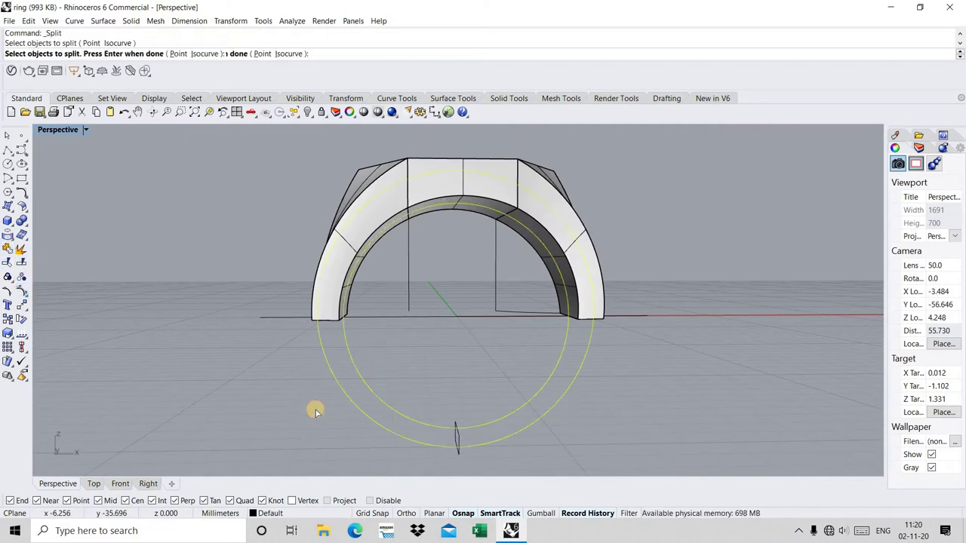
key("Return")
left_click(439, 317)
key("Return")
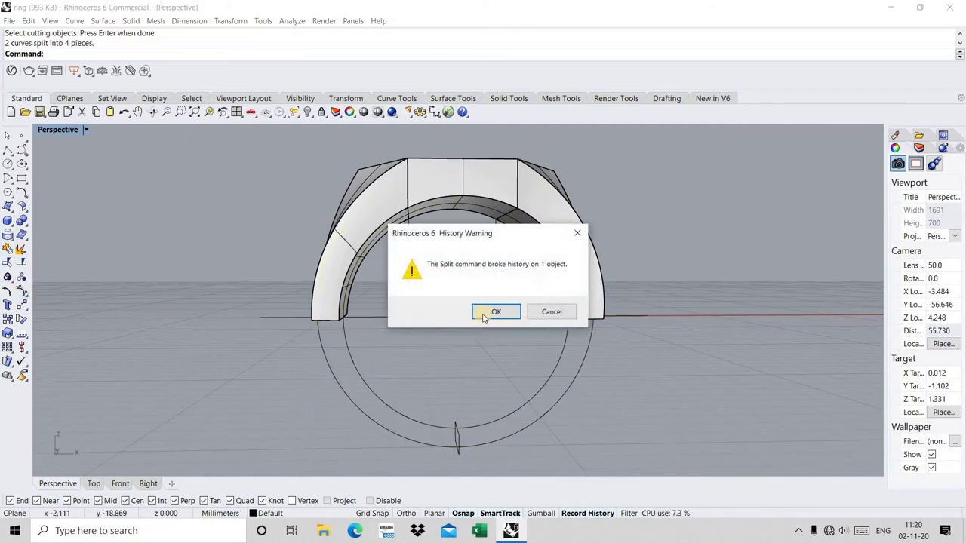
left_click(553, 309)
type("Sw")
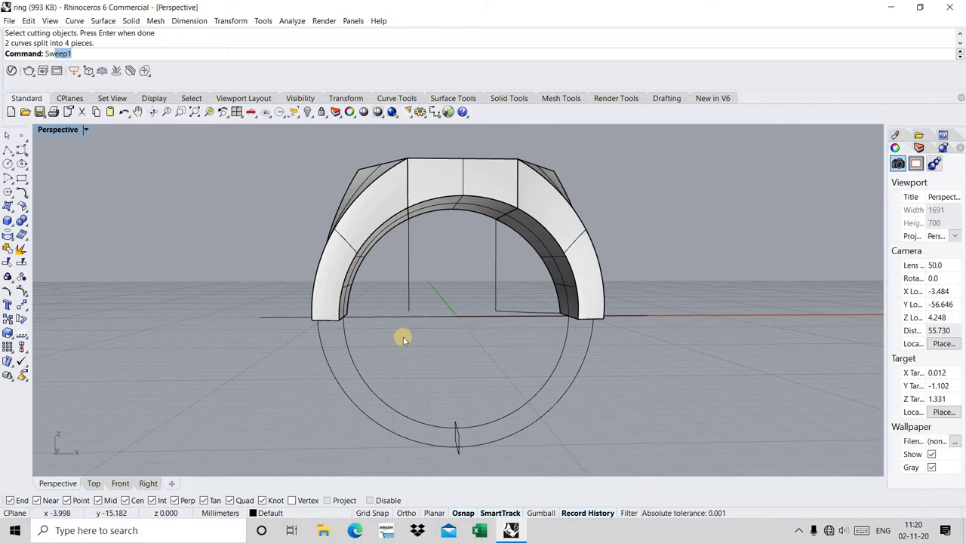
key("Escape")
right_click_drag(556, 325, 391, 328)
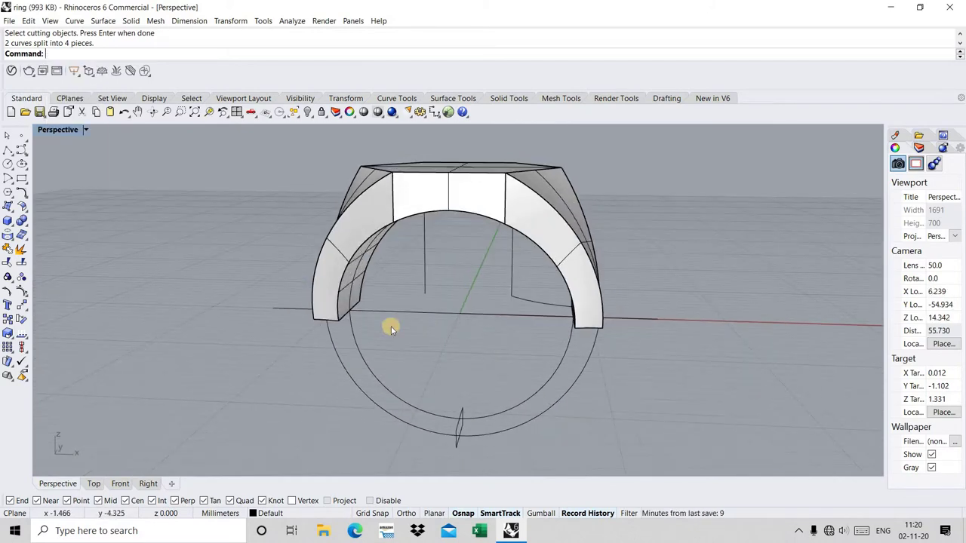
- Mirror a copy of the left end profile about 0,0 onto the ring's right end
left_click(345, 320)
left_click(389, 352)
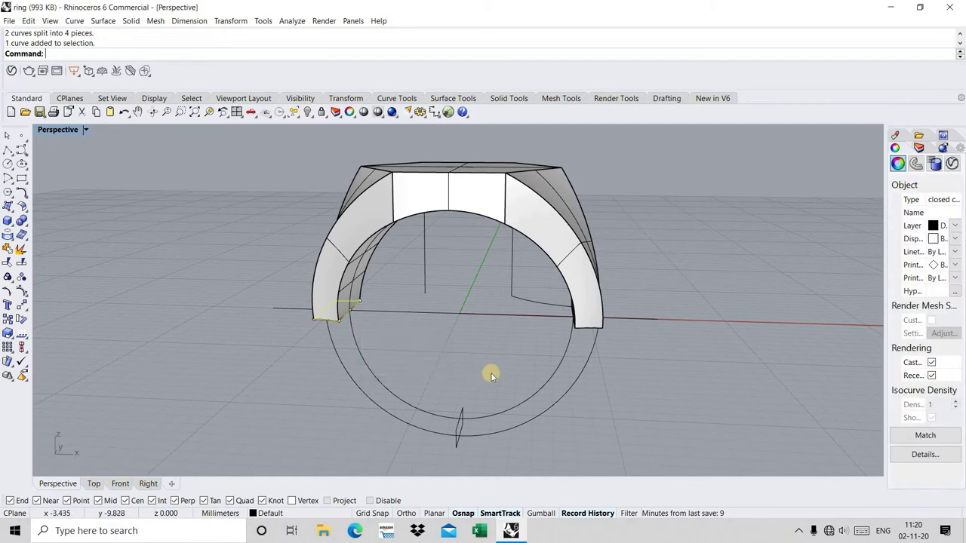
type("Mirror")
key("Return")
type("0")
key("Return")
type("0")
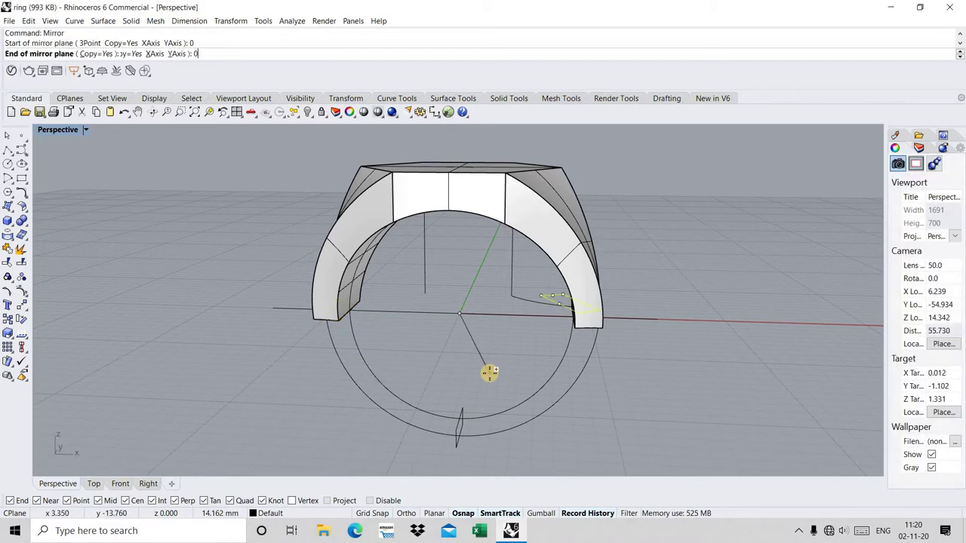
left_click(437, 393)
key("Escape")
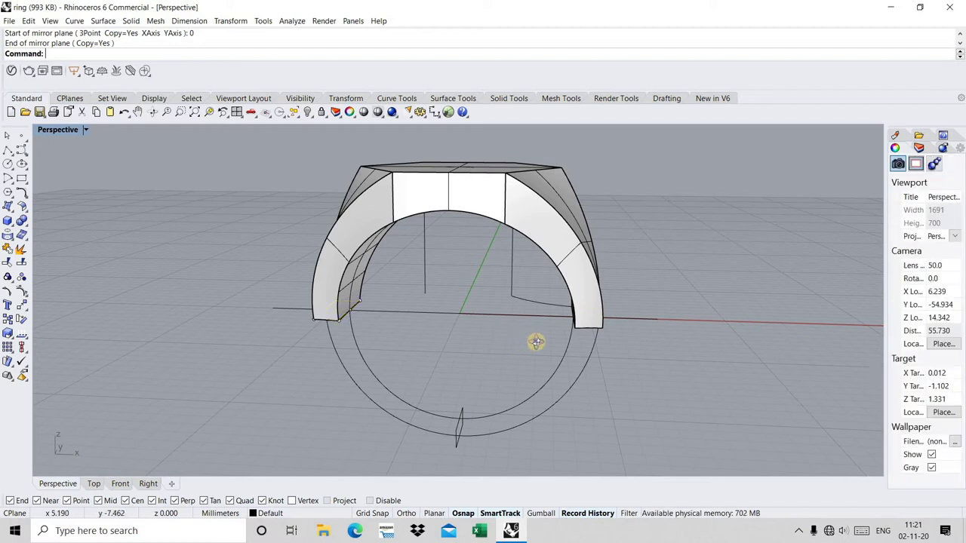
right_click_drag(534, 340, 436, 338)
type("Swe")
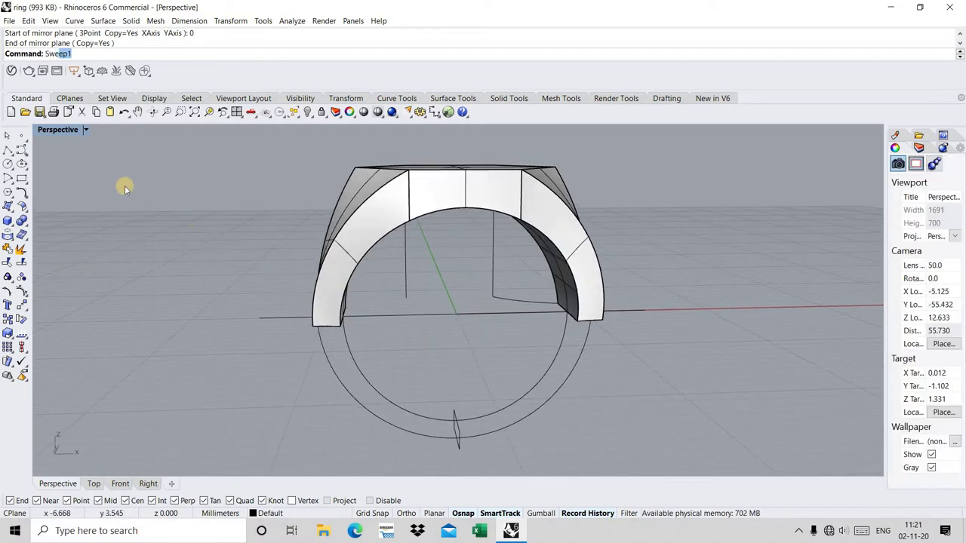
- Start Sweep2 with the inner and outer circles as rails and both end profiles as cross-sections
key("Down")
key("Return")
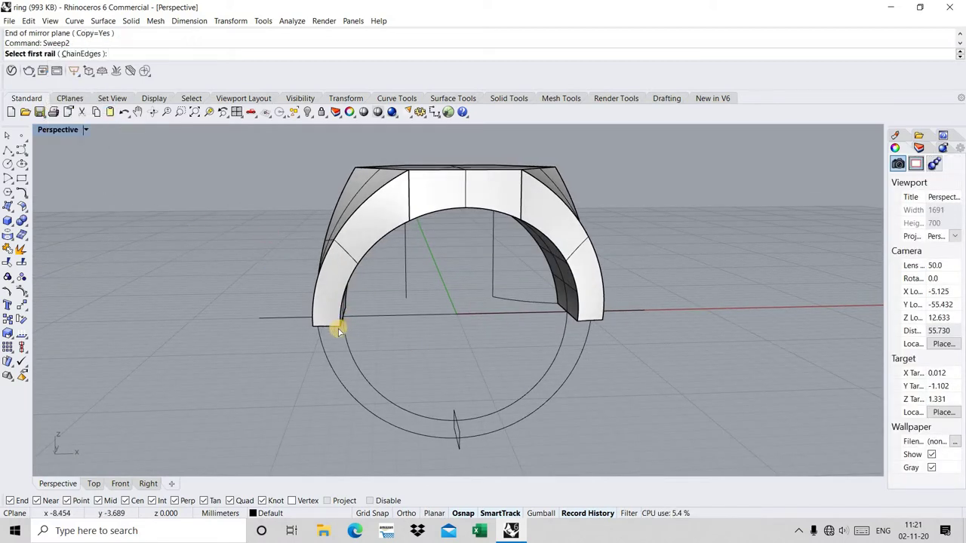
left_click(340, 358)
left_click(332, 368)
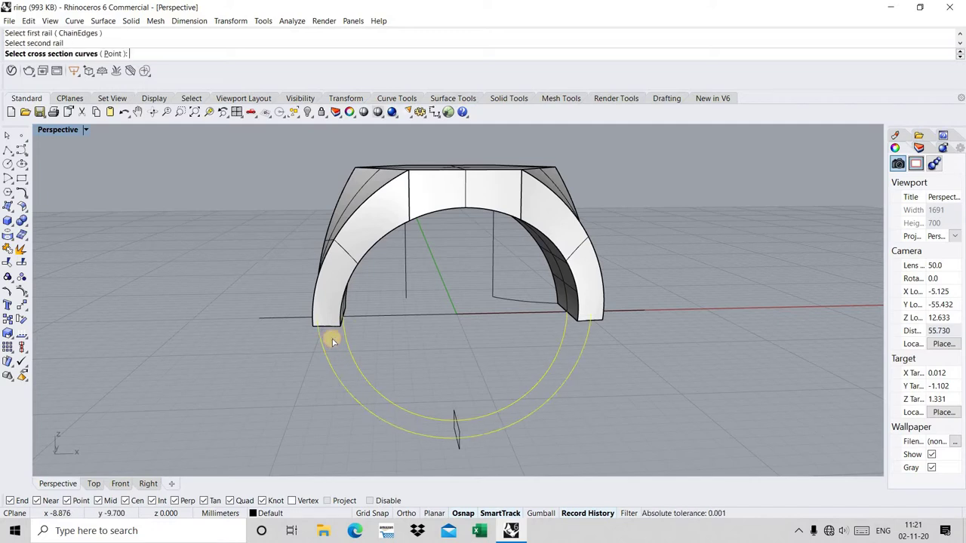
left_click(334, 329)
left_click(363, 358)
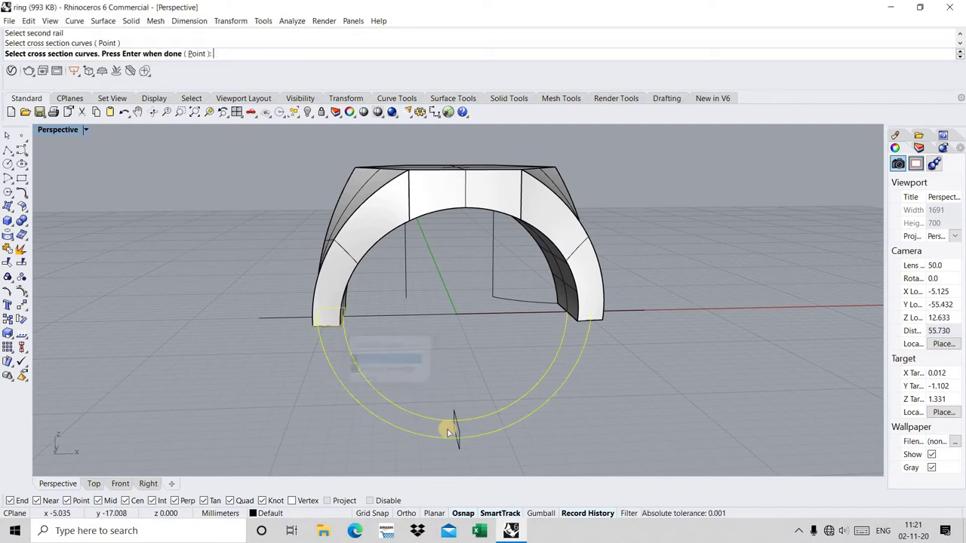
left_click(583, 326)
left_click(608, 353)
key("Return")
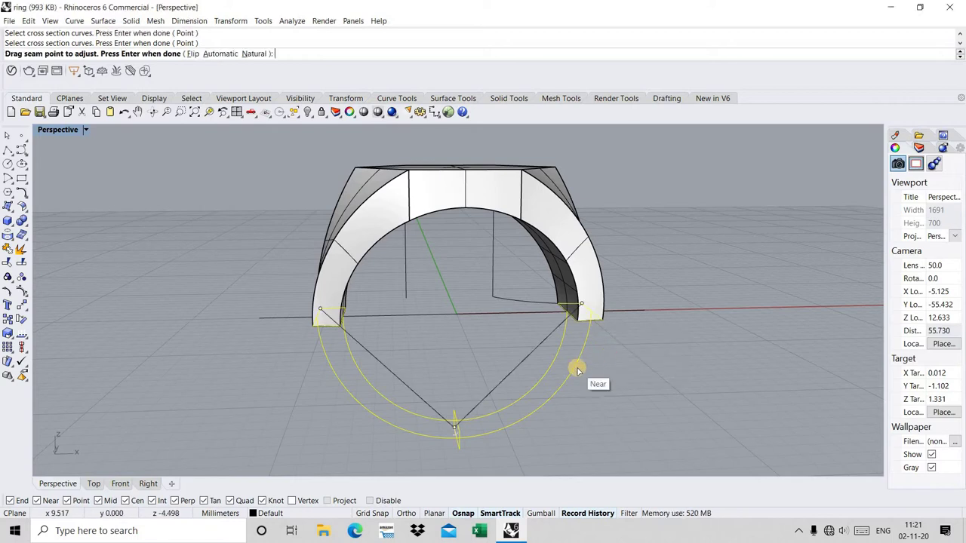
- Align the seam points of the left and right profiles onto matching profile corners
right_click_drag(577, 370, 452, 332)
scroll(453, 332, "up", 3)
right_click_drag(373, 306, 426, 329)
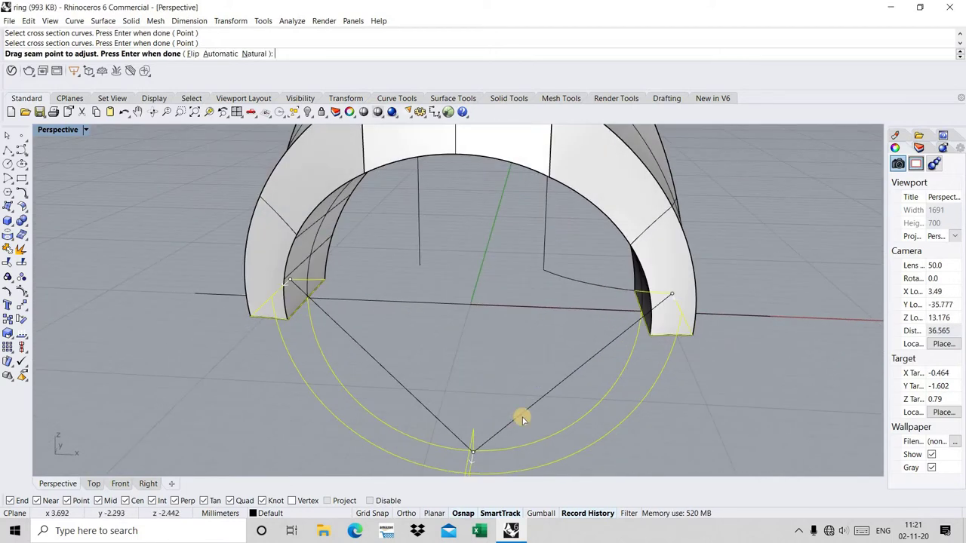
right_click_drag(522, 420, 517, 446)
scroll(631, 247, "up", 2)
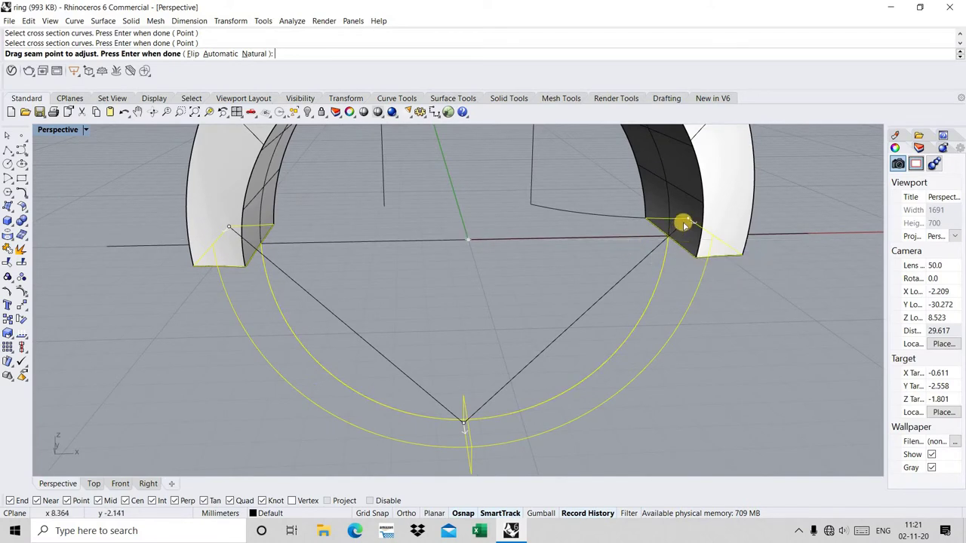
left_click_drag(683, 225, 646, 219)
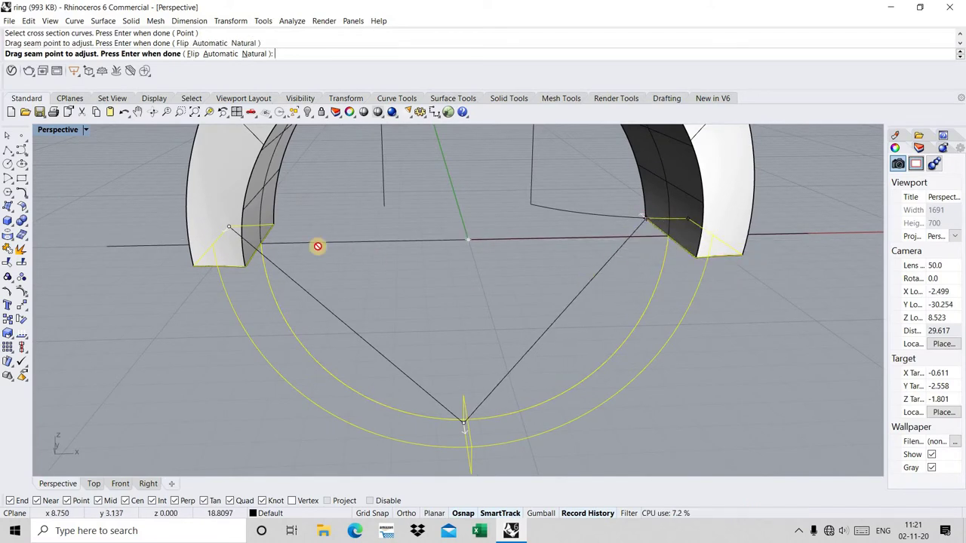
left_click_drag(229, 227, 275, 223)
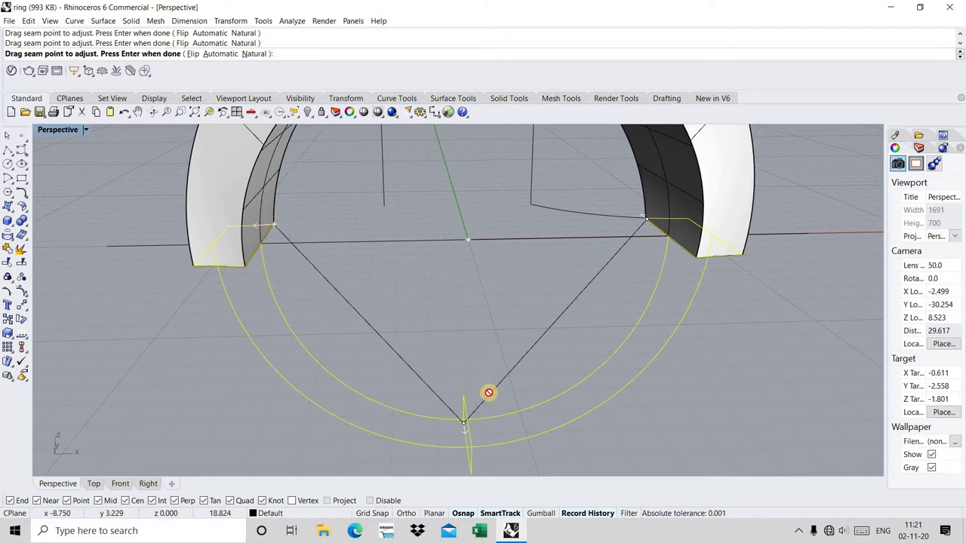
left_click_drag(464, 427, 465, 404)
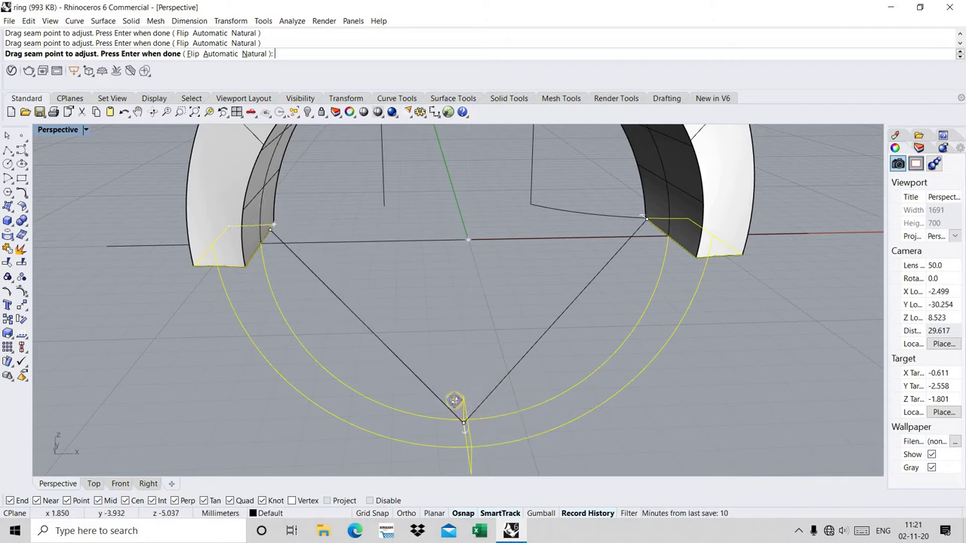
mouse_move(454, 400)
right_mouse_down()
mouse_move(547, 420)
mouse_move(620, 331)
mouse_move(445, 394)
right_mouse_up()
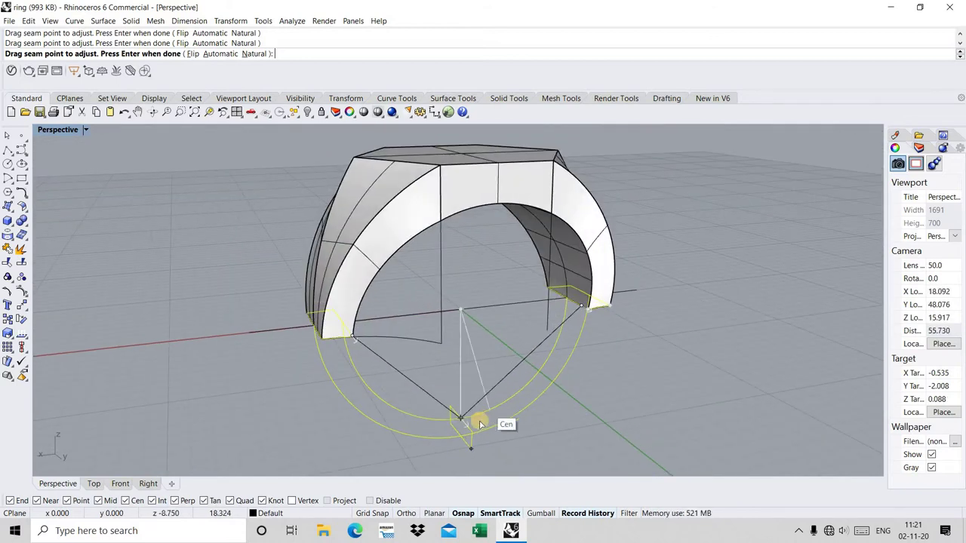
scroll(468, 420, "up", 2)
scroll(478, 432, "up", 2)
left_click_drag(479, 430, 457, 422)
right_click_drag(458, 423, 458, 423)
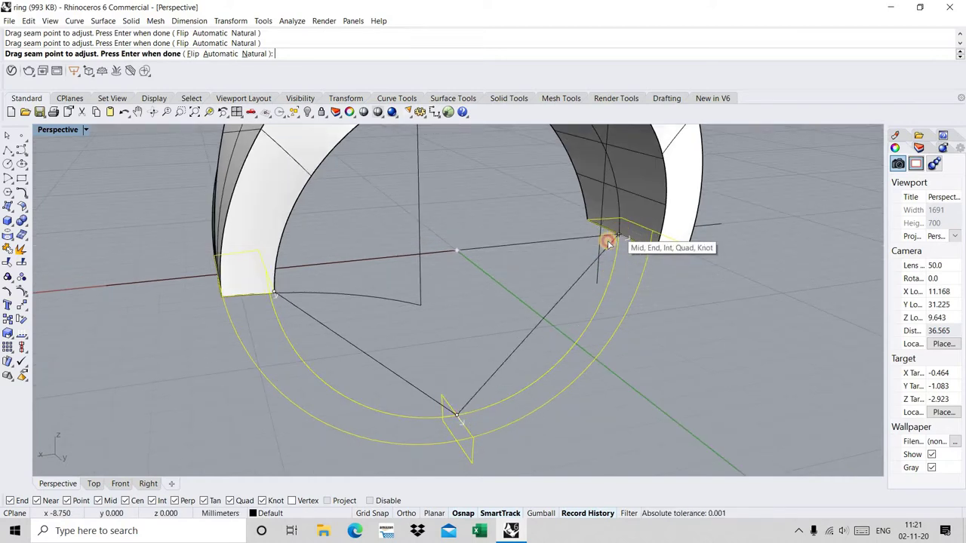
right_click_drag(357, 286, 276, 225)
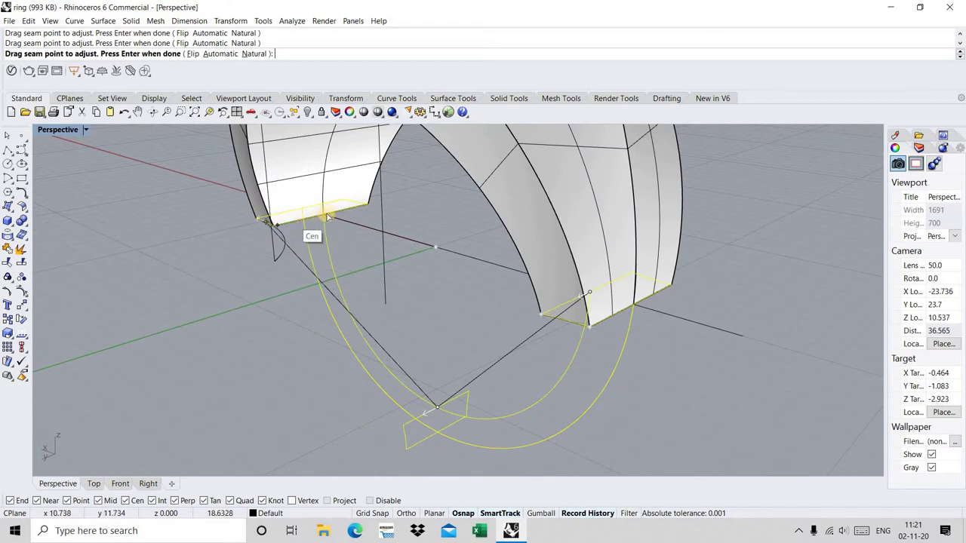
- Accept the Sweep 2 Rail options to build the lower band and orbit around it
right_click(459, 289)
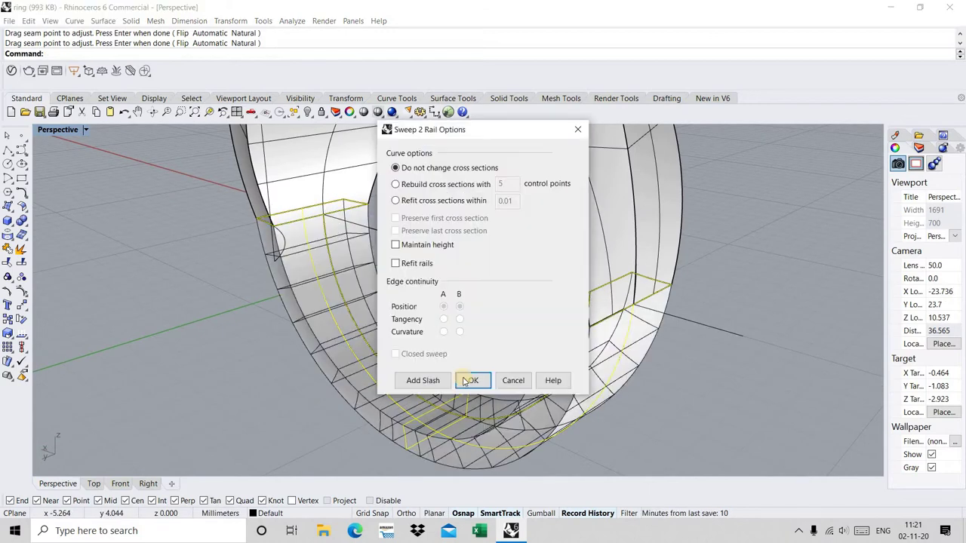
left_click(472, 369)
mouse_move(492, 341)
right_mouse_down()
mouse_move(520, 341)
mouse_move(438, 277)
right_mouse_up()
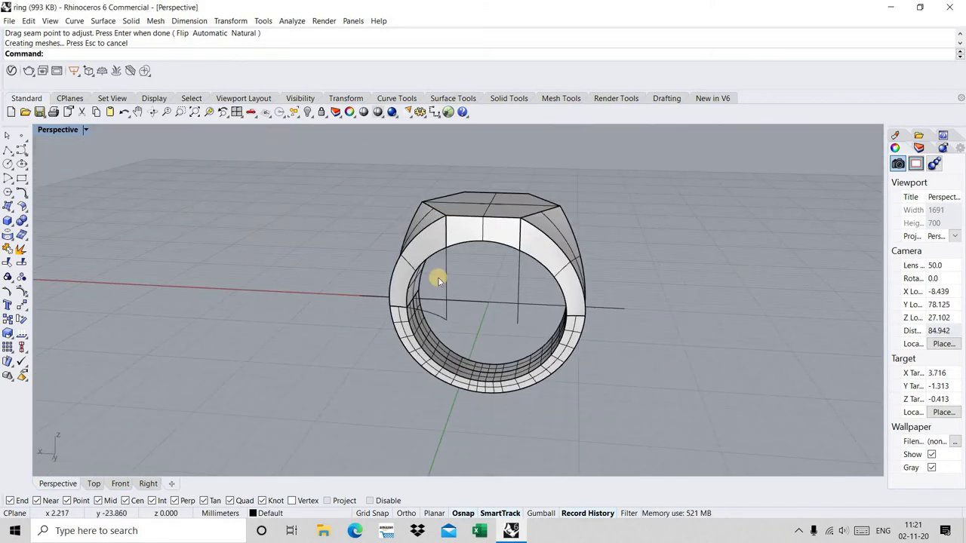
scroll(412, 306, "up", 3)
scroll(411, 306, "up", 3)
mouse_move(352, 302)
right_mouse_down()
mouse_move(386, 264)
mouse_move(450, 278)
mouse_move(593, 270)
right_mouse_up()
- Zoom to fit the whole ring, inspect it from below, then undo the band sweep
scroll(451, 278, "down", 5)
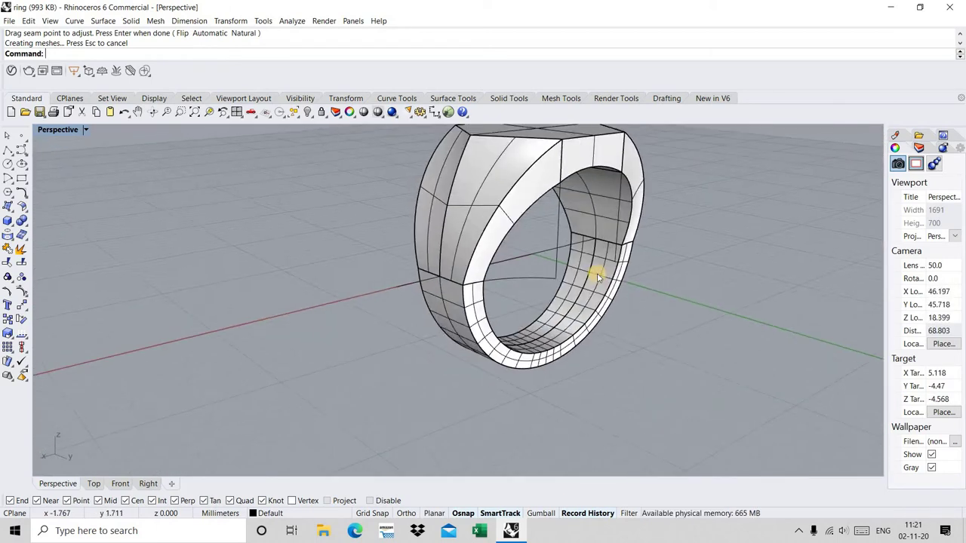
left_click(193, 115)
scroll(519, 351, "down", 2)
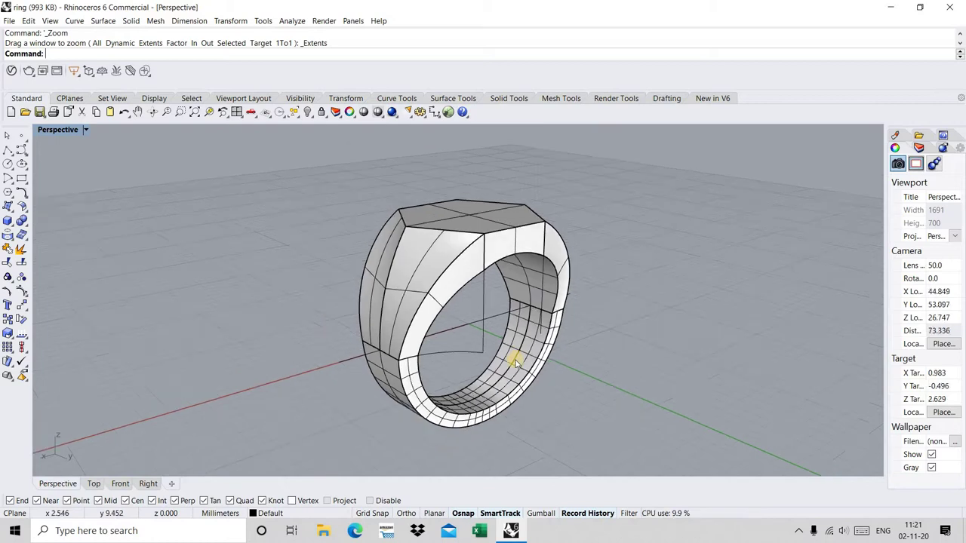
scroll(555, 352, "down", 2)
scroll(460, 344, "up", 3)
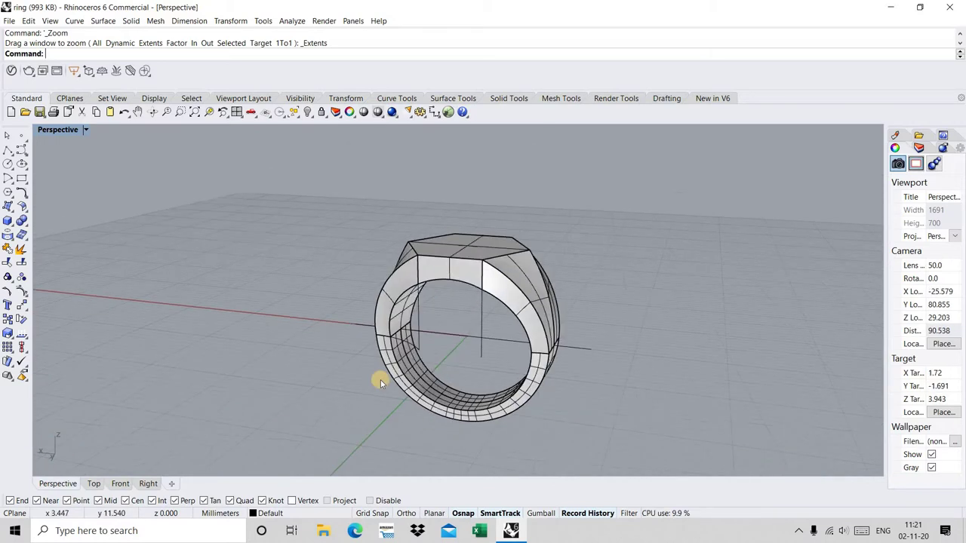
right_click_drag(380, 379, 390, 388)
key("ctrl+z")
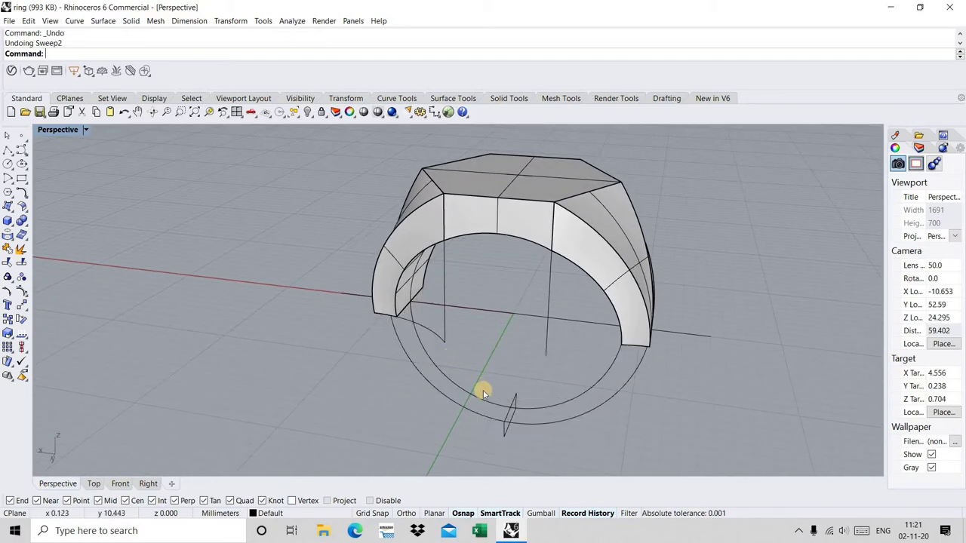
- Undo the previous rotation and clear the selection of the band circles
left_click(480, 391)
key("ctrl+z")
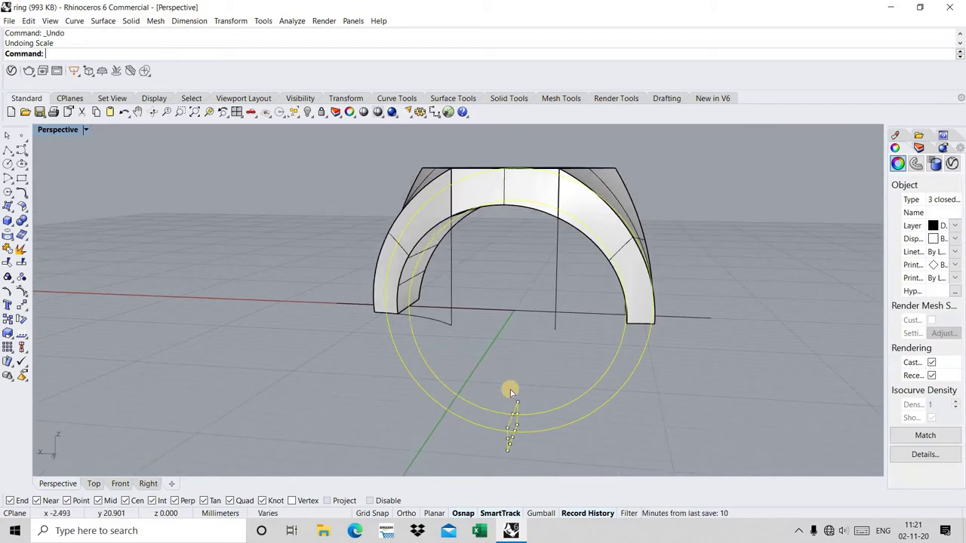
left_click(438, 345)
right_click_drag(461, 334, 465, 337)
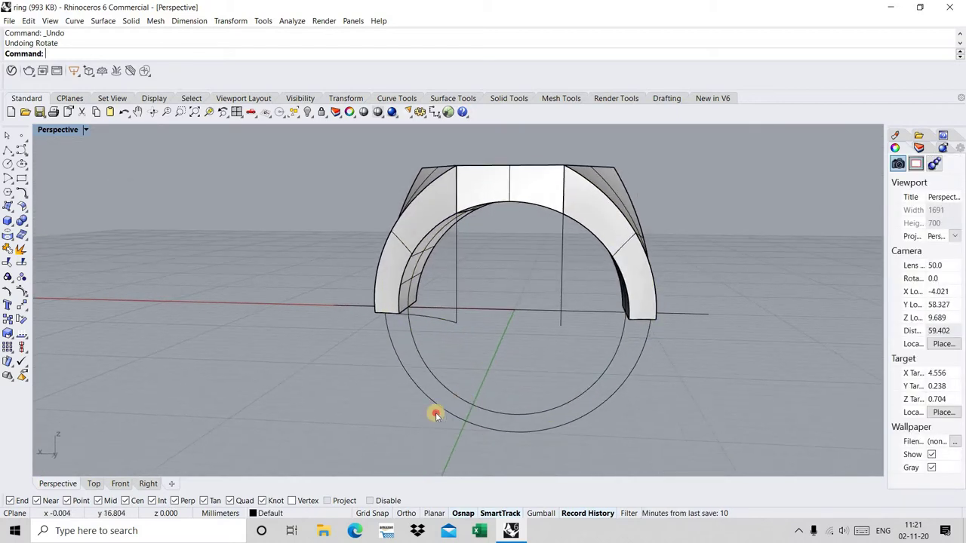
left_click_drag(445, 383, 394, 302)
left_click(464, 346)
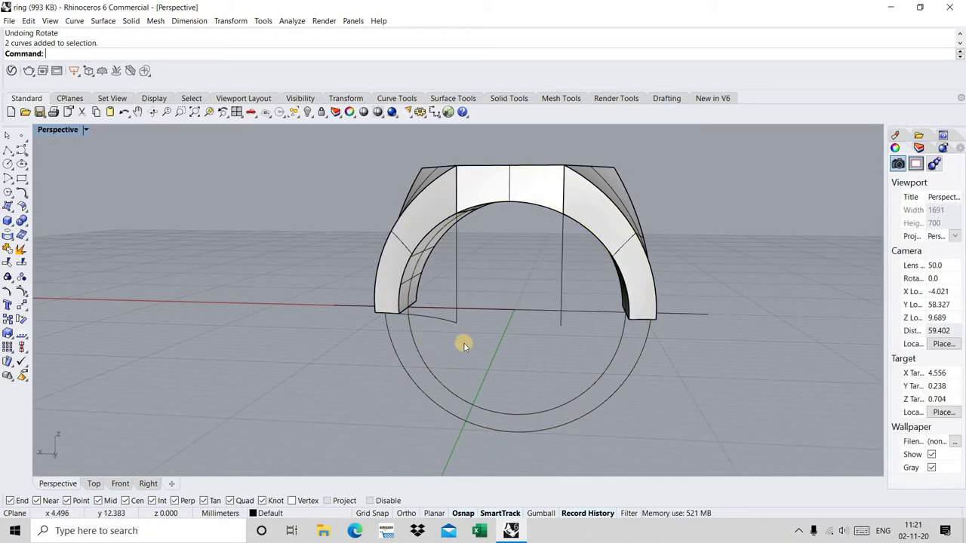
- Split both band circles at the horizontal line into upper and lower arcs
left_click(23, 263)
left_click_drag(514, 377, 403, 438)
key("Return")
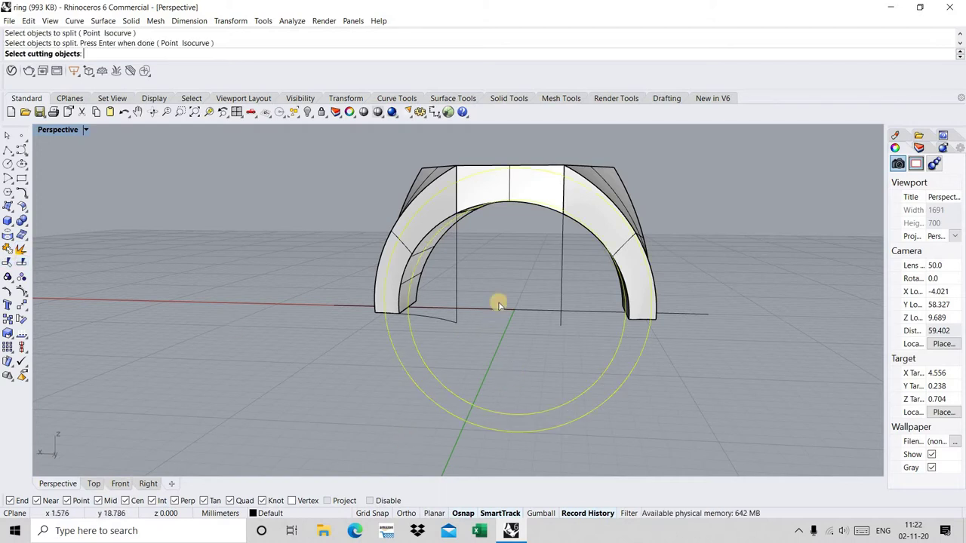
mouse_move(499, 302)
left_mouse_down()
mouse_move(478, 360)
mouse_move(451, 396)
left_mouse_up()
key("Return")
left_click(496, 311)
left_click(353, 308)
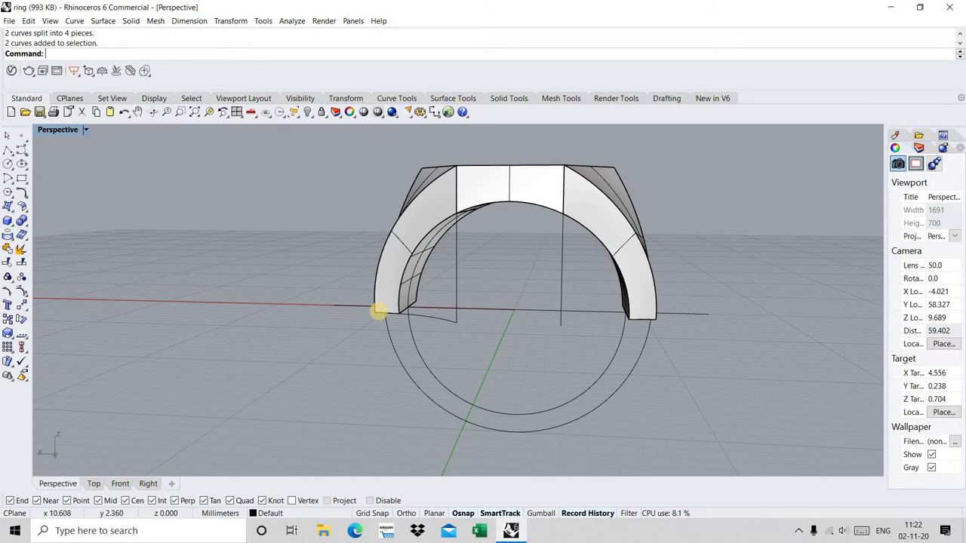
type("Swe")
key("Return")
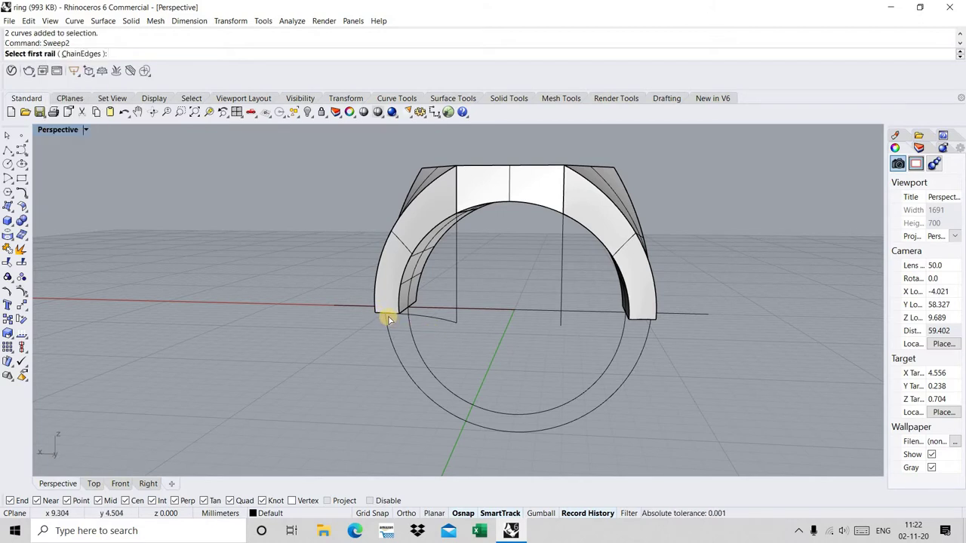
- Try picking rails at both band ends for the sweep, then cancel the attempt
left_click(431, 325)
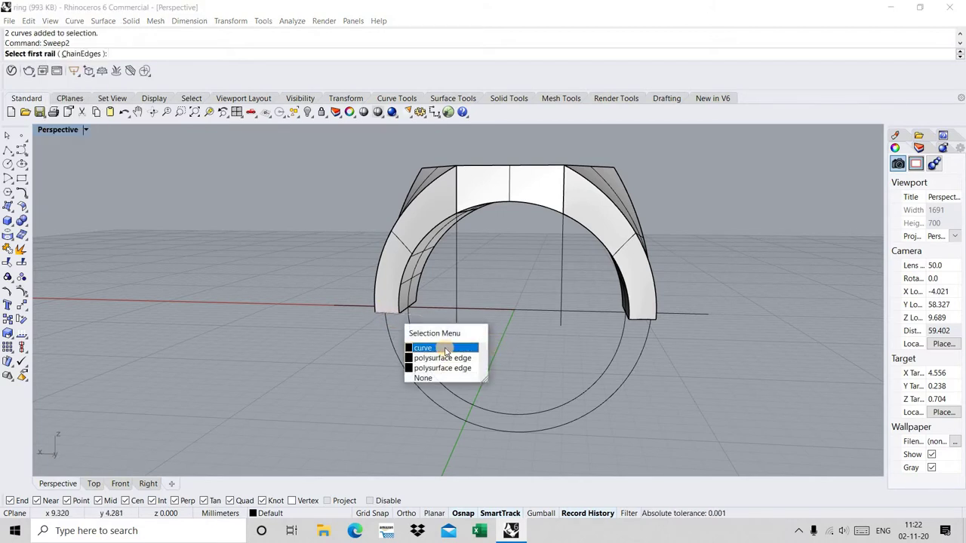
scroll(403, 304, "up", 3)
left_click(415, 311)
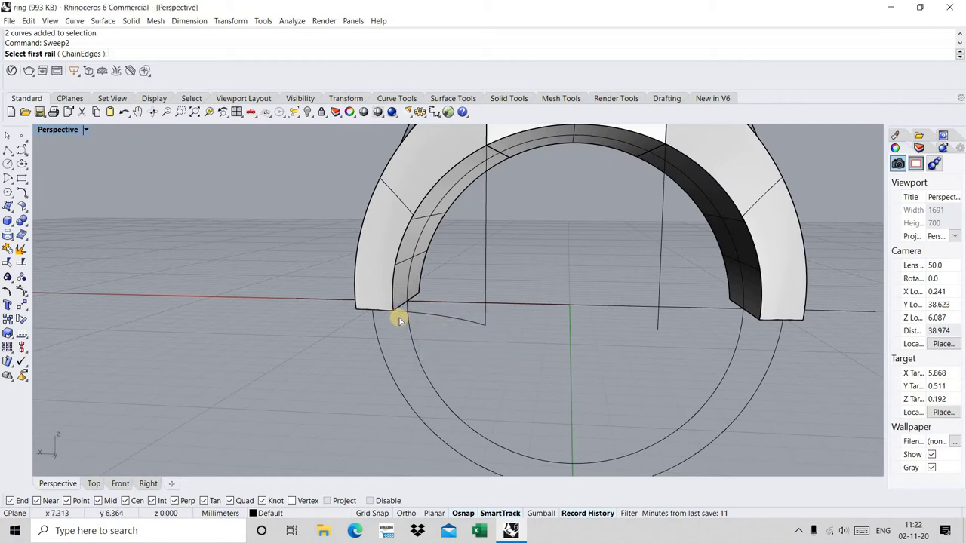
right_click_drag(401, 305, 630, 325)
left_click(759, 309)
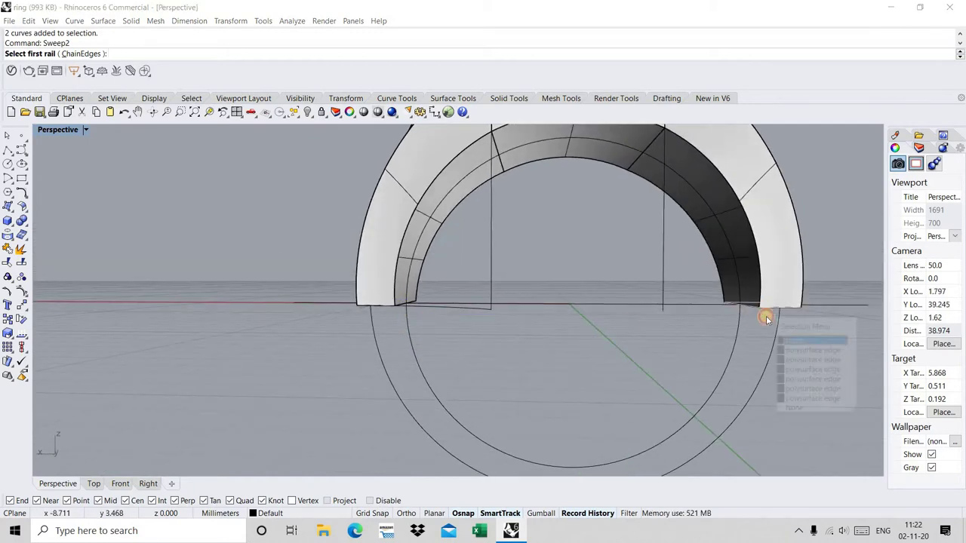
left_click(781, 338)
right_click_drag(760, 352, 761, 356)
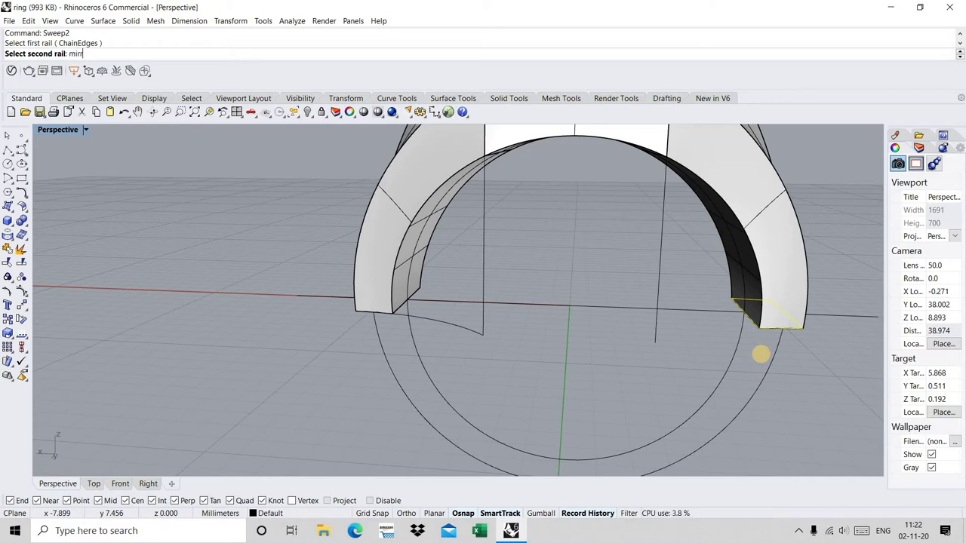
key("Escape")
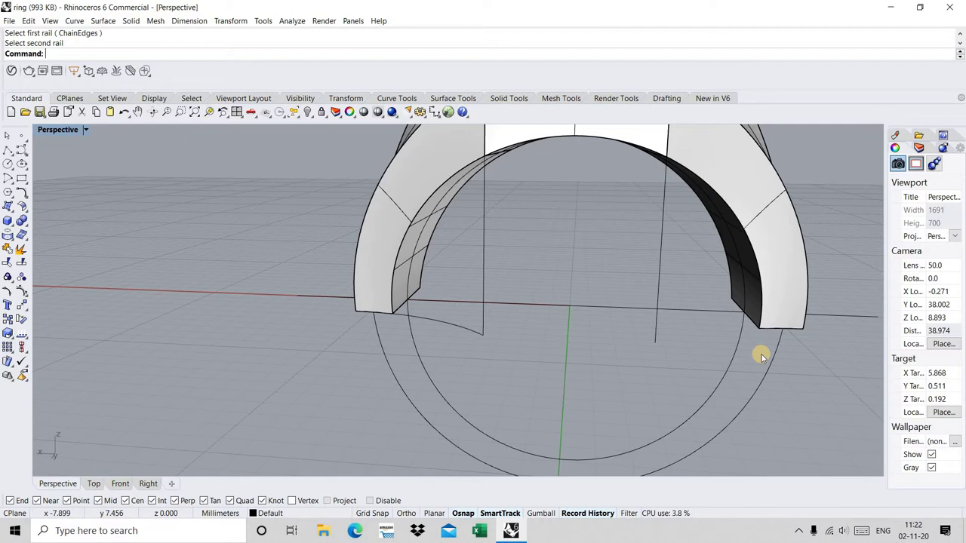
type("M")
- Mirror the end profile across a plane starting at origin 0 to the opposite band end
key("BackSpace")
type("irror")
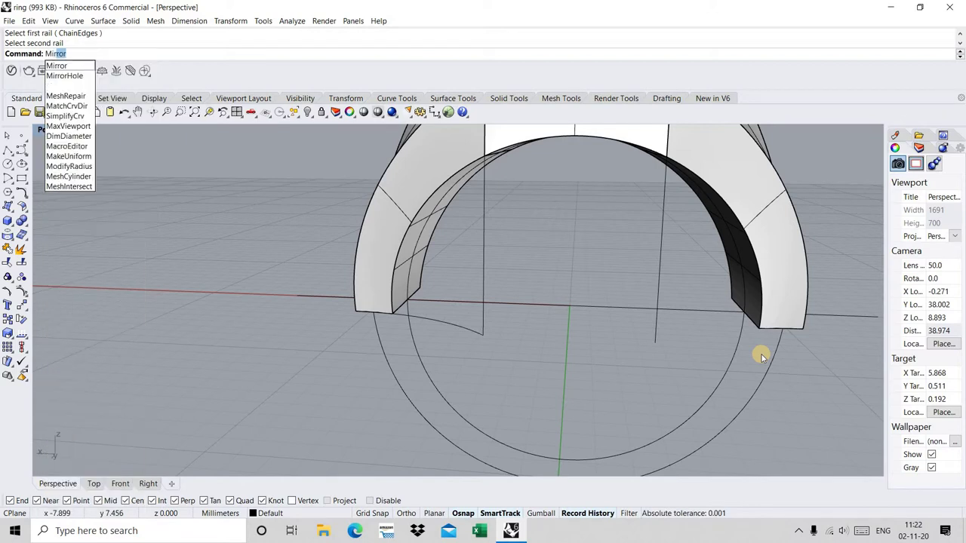
key("Return")
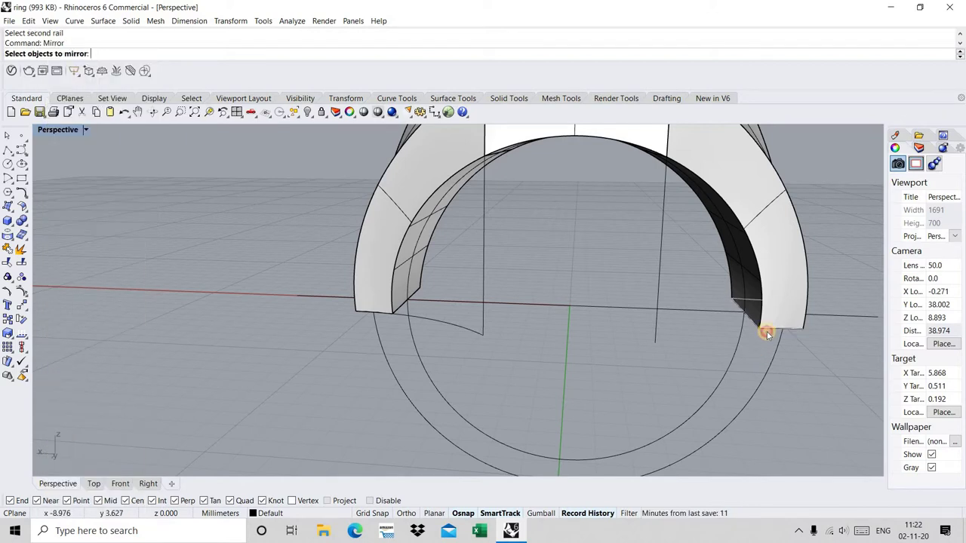
left_click(766, 334)
left_click(799, 357)
key("Return")
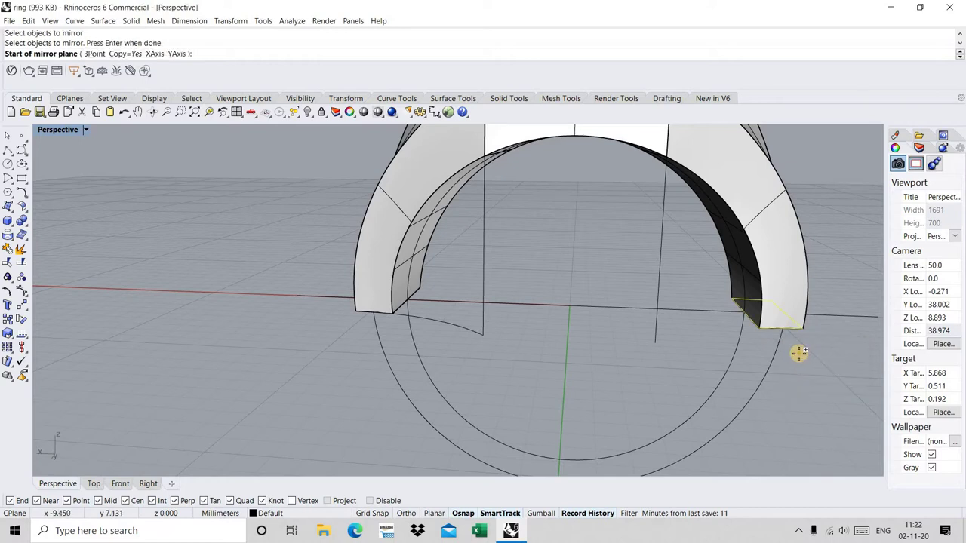
type("0")
key("Return")
left_click(612, 417)
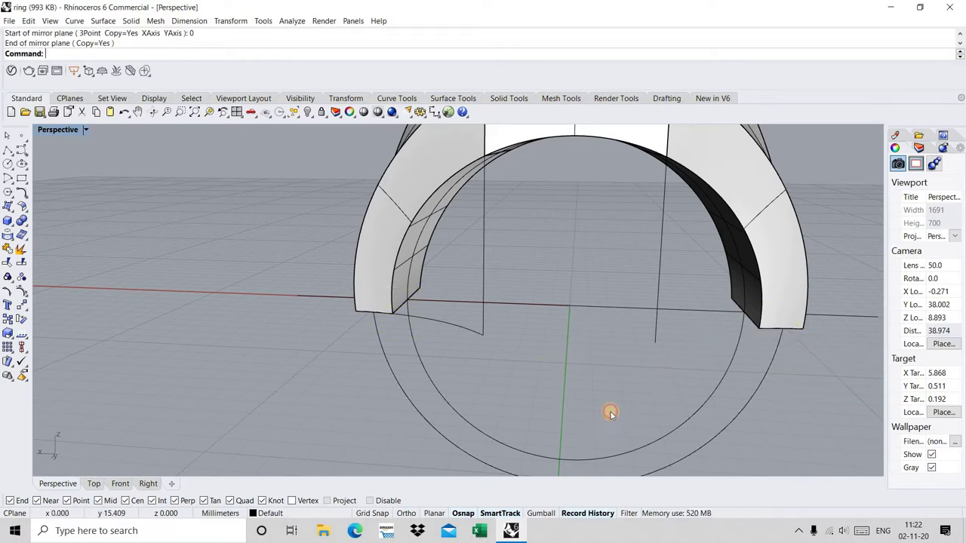
right_click_drag(514, 335, 515, 324)
- Attempt a Sweep2 using the circles as rails and the left profile, then abandon it
type("Sweep2")
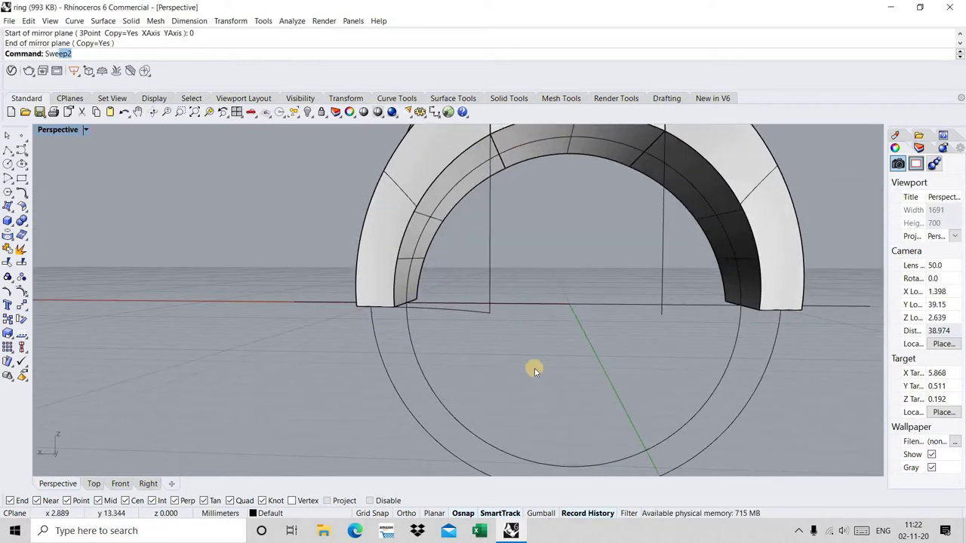
key("Return")
left_click(419, 361)
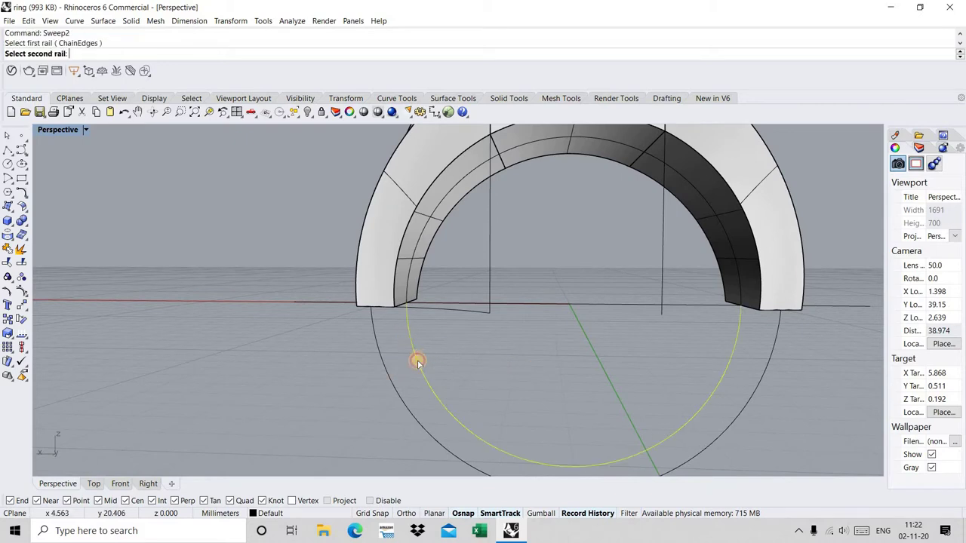
left_click(392, 378)
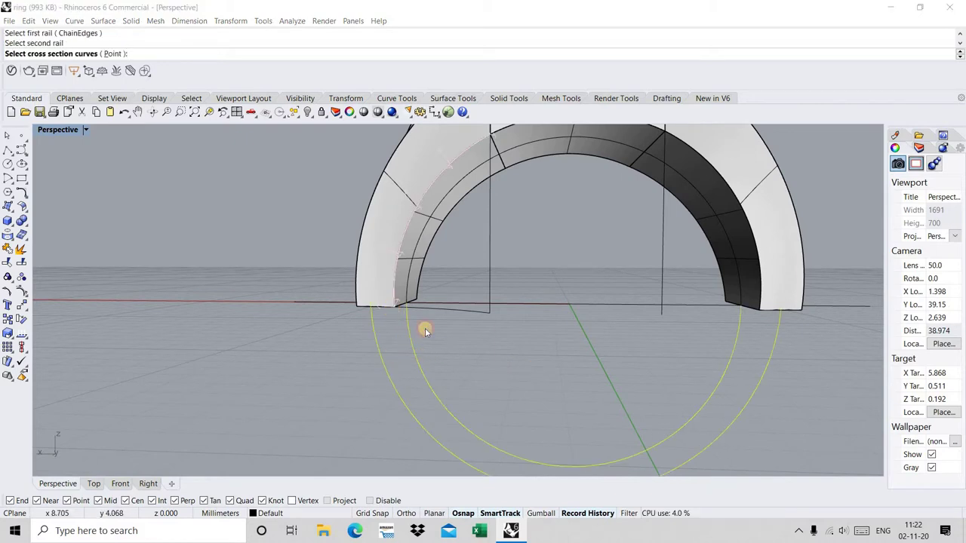
left_click(423, 328)
left_click(386, 331)
right_click_drag(385, 331, 379, 324)
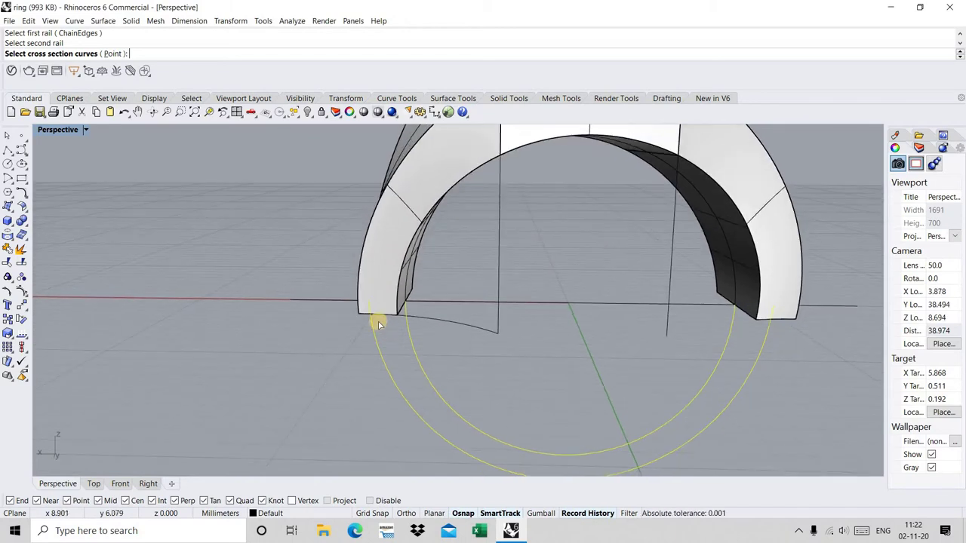
left_click(378, 318)
left_click(420, 347)
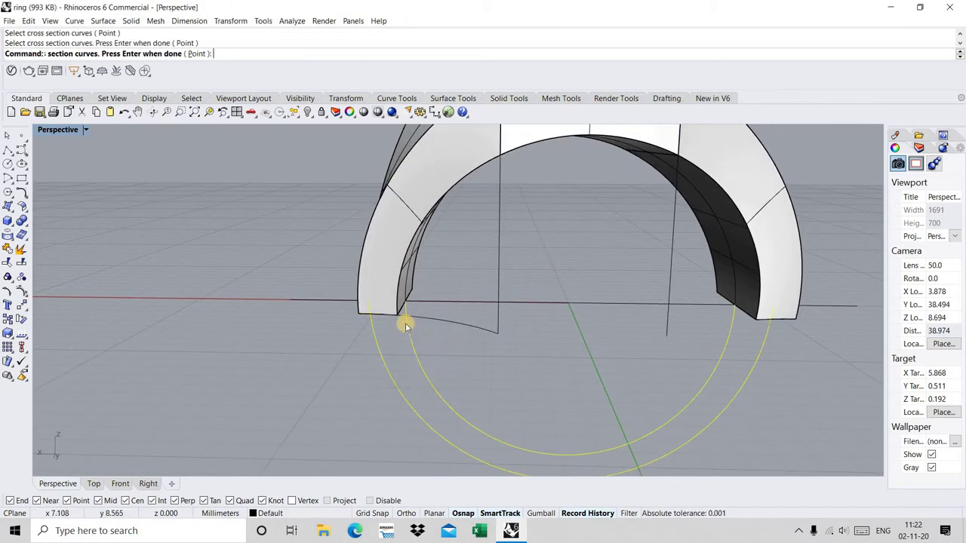
key("Return")
- Delete the two leftover lines at the band's left end
left_click_drag(508, 329, 480, 350)
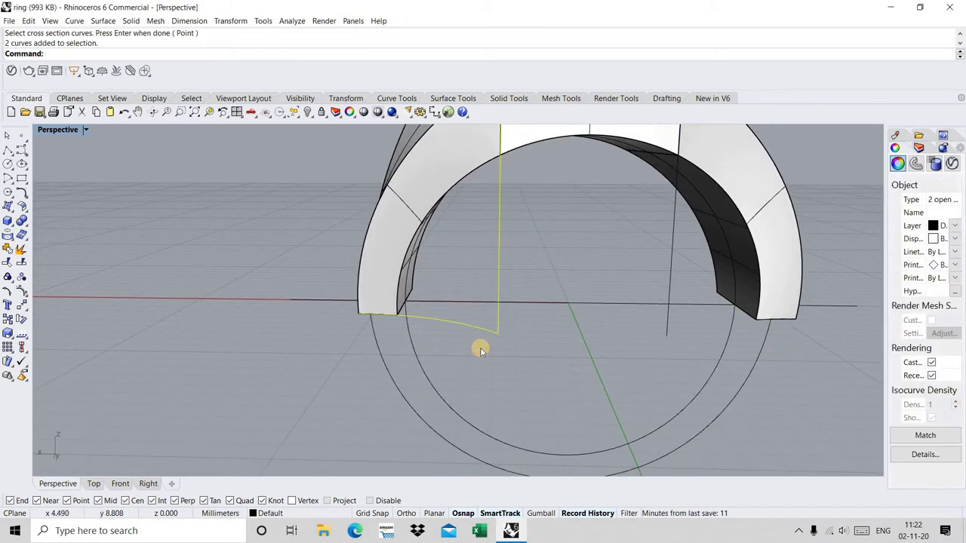
key("Delete")
right_click_drag(477, 349, 406, 320)
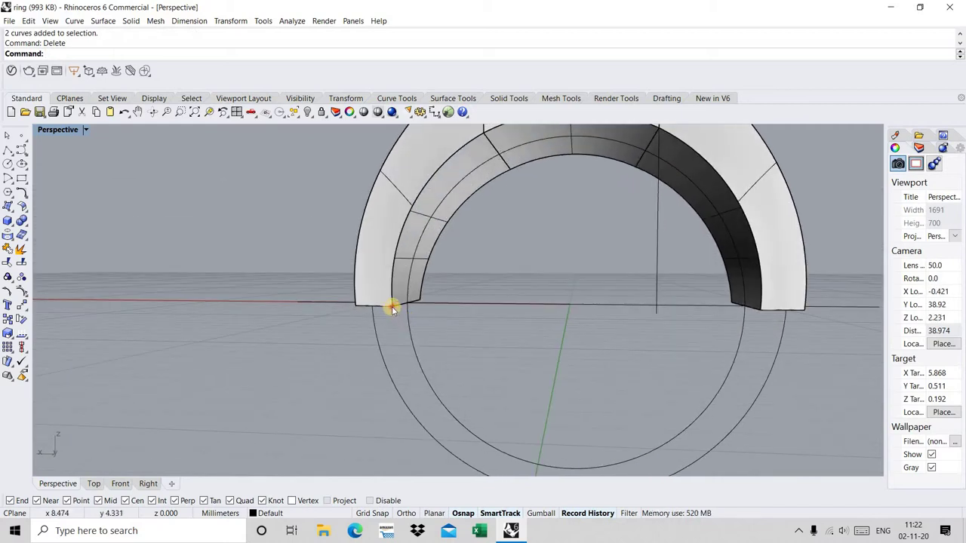
left_click(392, 309)
key("Escape")
- Sweep both end profiles along the outer and inner lower arcs to build the lower band
key("Return")
left_click(403, 395)
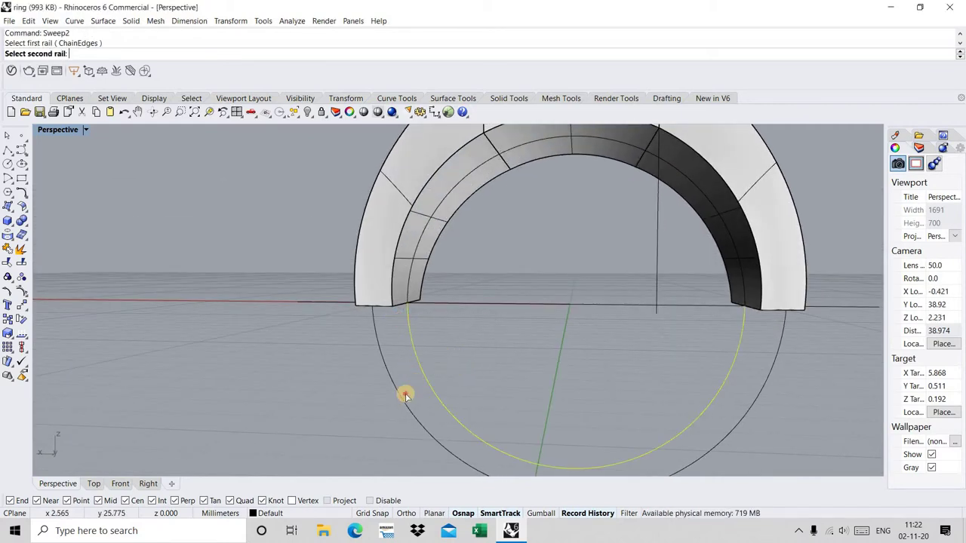
left_click(390, 312)
right_click_drag(390, 313, 402, 327)
left_click(400, 320)
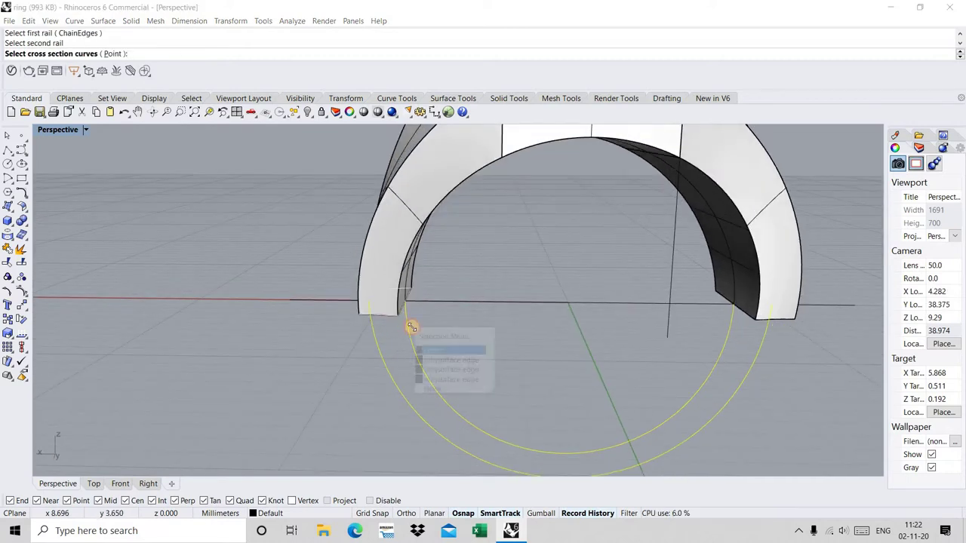
left_click(445, 348)
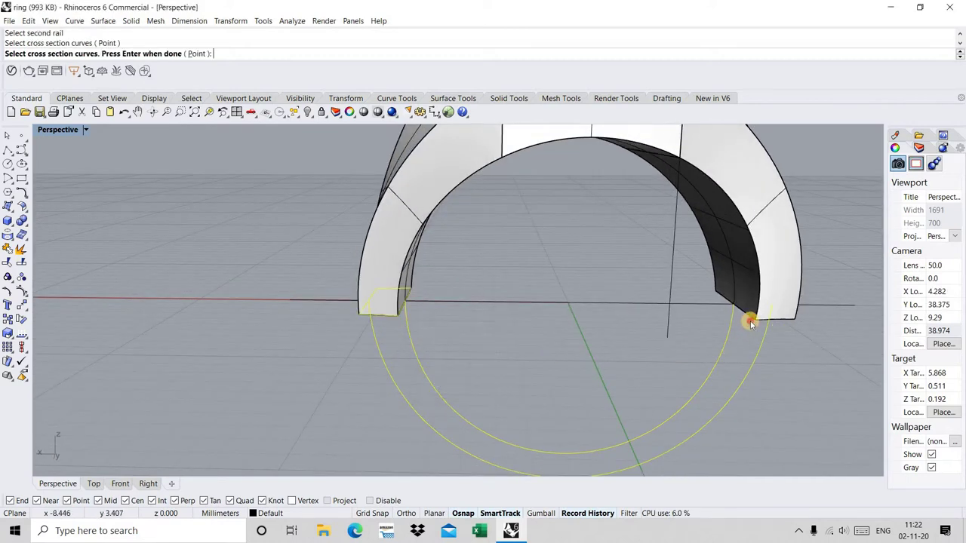
left_click(750, 322)
left_click(647, 353)
right_click(636, 352)
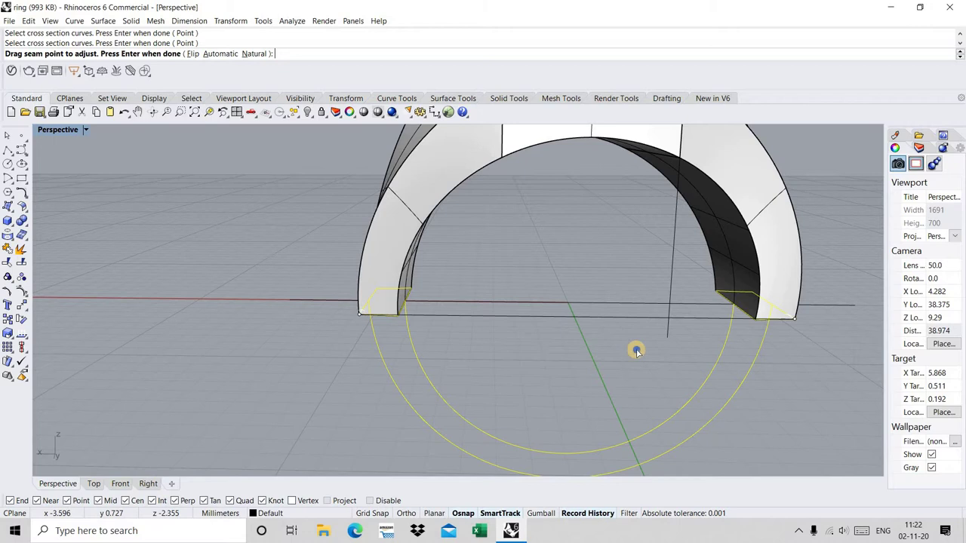
right_click(636, 351)
left_click(470, 380)
mouse_move(539, 352)
right_mouse_down()
mouse_move(510, 353)
mouse_move(490, 420)
mouse_move(453, 371)
mouse_move(446, 320)
mouse_move(528, 330)
mouse_move(430, 360)
mouse_move(458, 382)
mouse_move(464, 420)
mouse_move(494, 326)
mouse_move(391, 335)
mouse_move(498, 328)
mouse_move(450, 326)
mouse_move(187, 169)
right_mouse_up()
- Zoom to fit the ring and orbit the shaded preview to check it from several angles
scroll(453, 340, "down", 5)
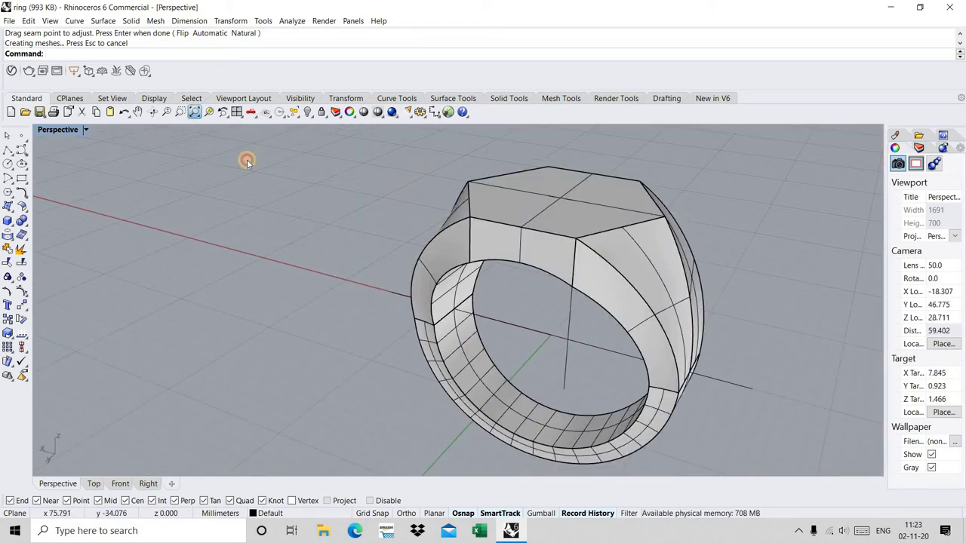
left_click(377, 112)
mouse_move(468, 219)
right_mouse_down()
mouse_move(631, 179)
mouse_move(609, 181)
mouse_move(431, 350)
mouse_move(371, 349)
mouse_move(334, 381)
mouse_move(390, 271)
right_mouse_up()
scroll(431, 349, "up", 3)
scroll(334, 381, "down", 5)
left_click(202, 114)
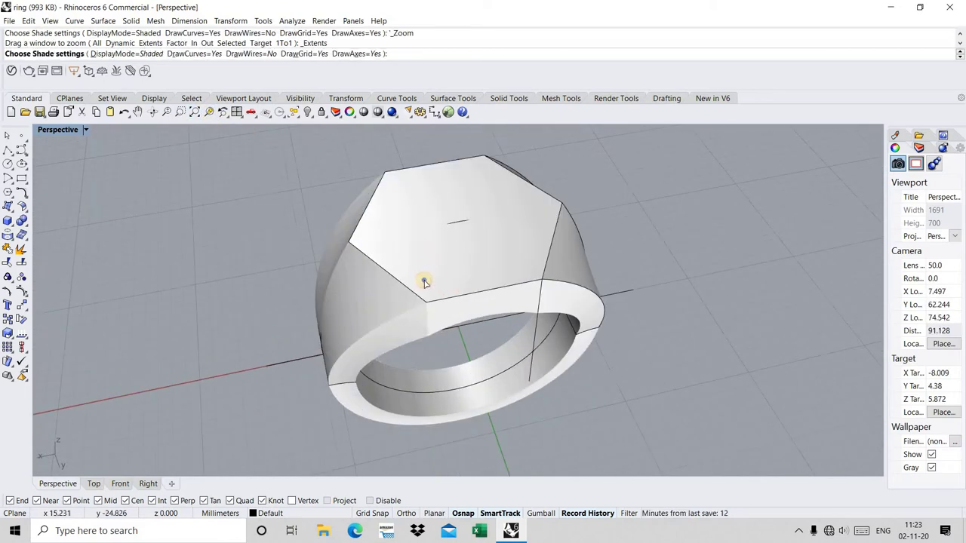
mouse_move(485, 280)
right_mouse_down()
mouse_move(464, 233)
mouse_move(431, 255)
mouse_move(459, 242)
mouse_move(453, 226)
mouse_move(440, 241)
mouse_move(482, 247)
mouse_move(518, 216)
mouse_move(495, 256)
right_mouse_up()
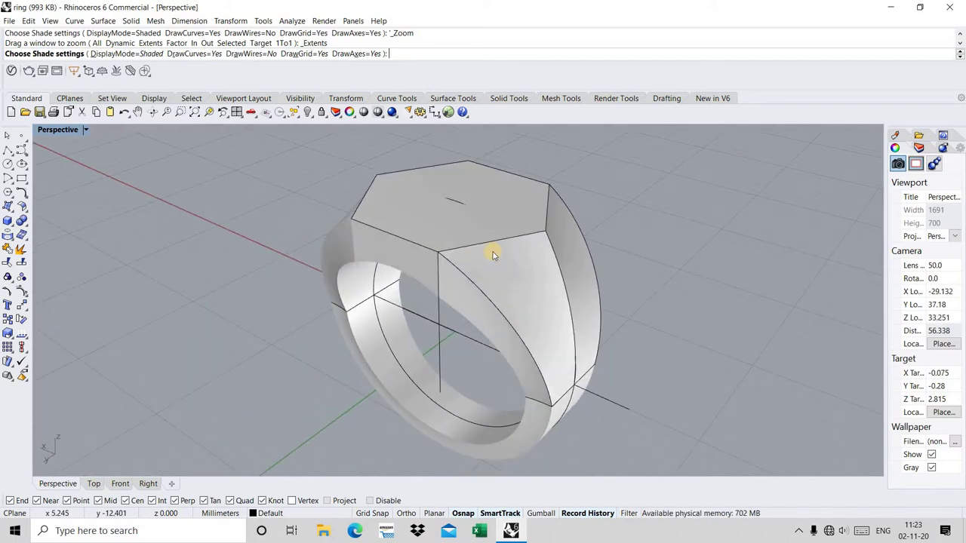
key("Return")
- Cap the open ends of the lower band into a closed solid
key("Return")
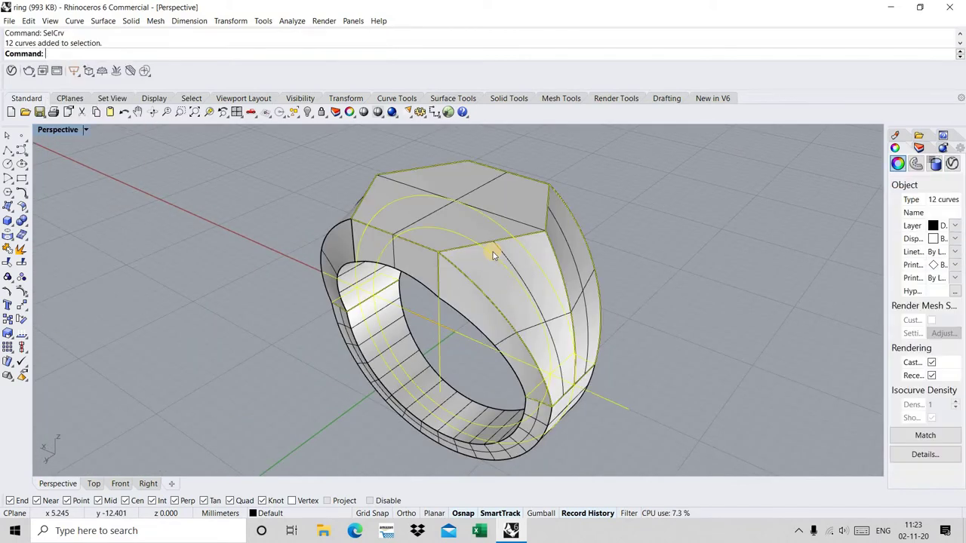
type("D")
key("Return")
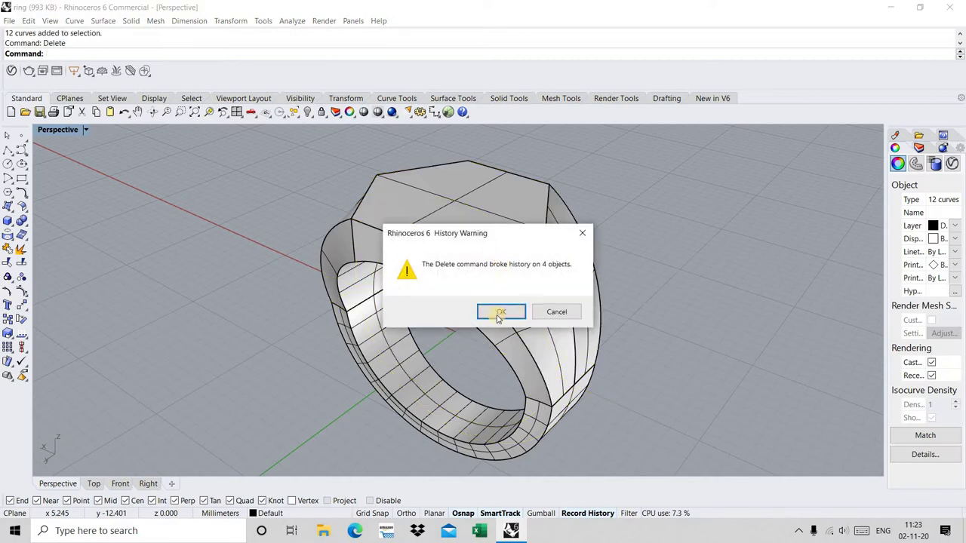
left_click(498, 314)
right_click_drag(556, 254, 508, 269)
left_click(507, 270)
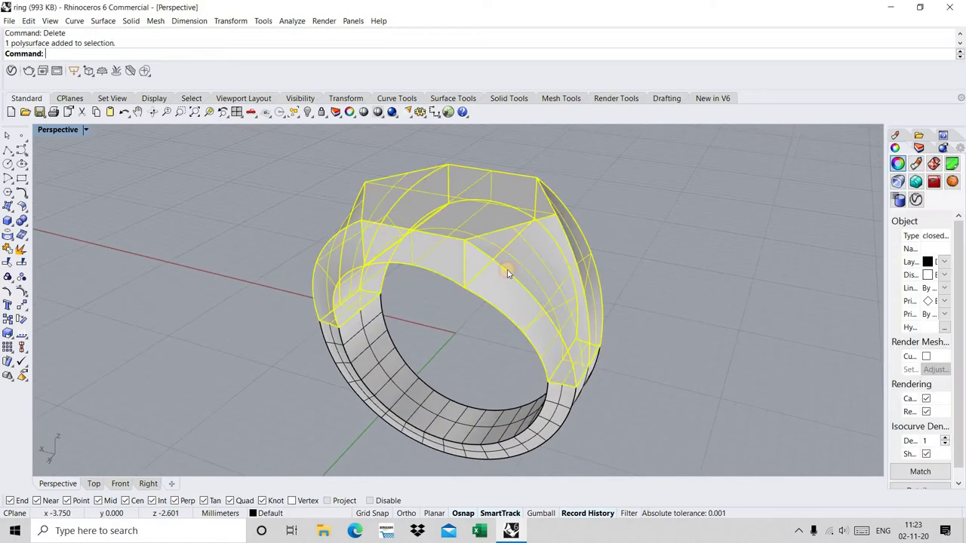
left_click(518, 422, "shift")
left_click(464, 413)
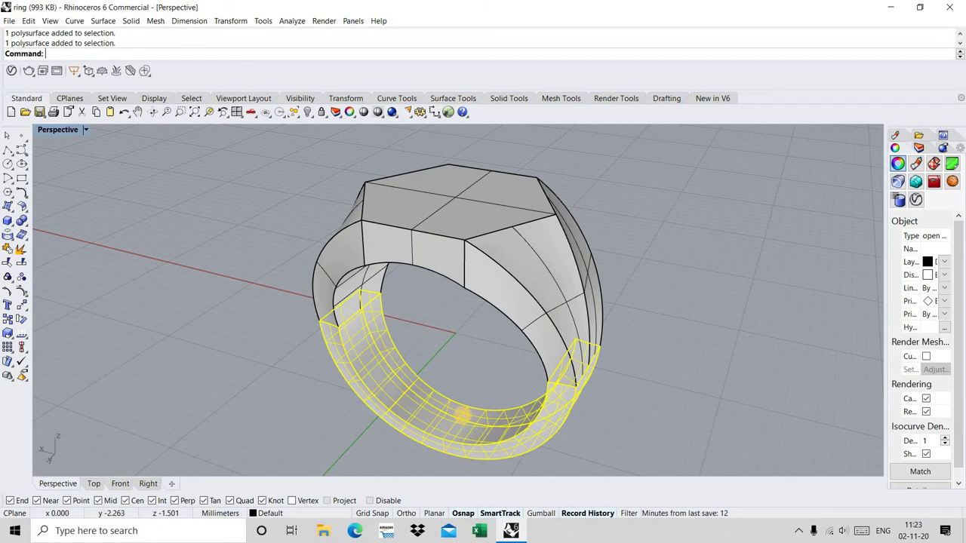
type("Cap")
key("Return")
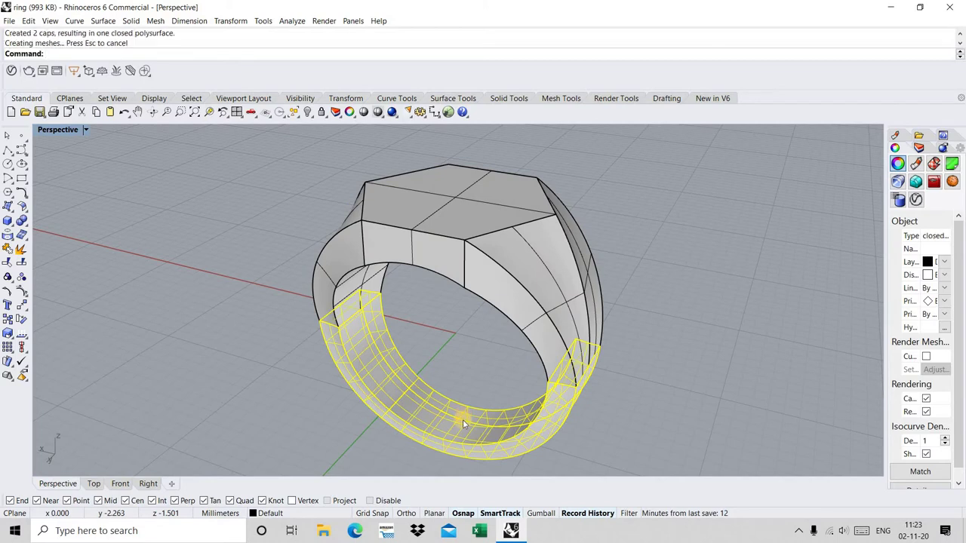
right_click_drag(462, 419, 468, 425)
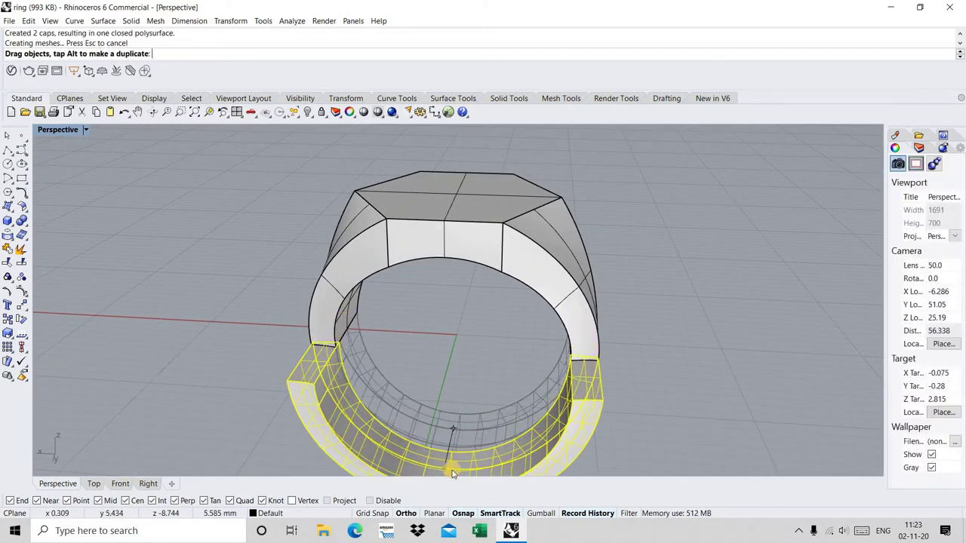
left_click_drag(453, 433, 453, 464)
key("ctrl+z")
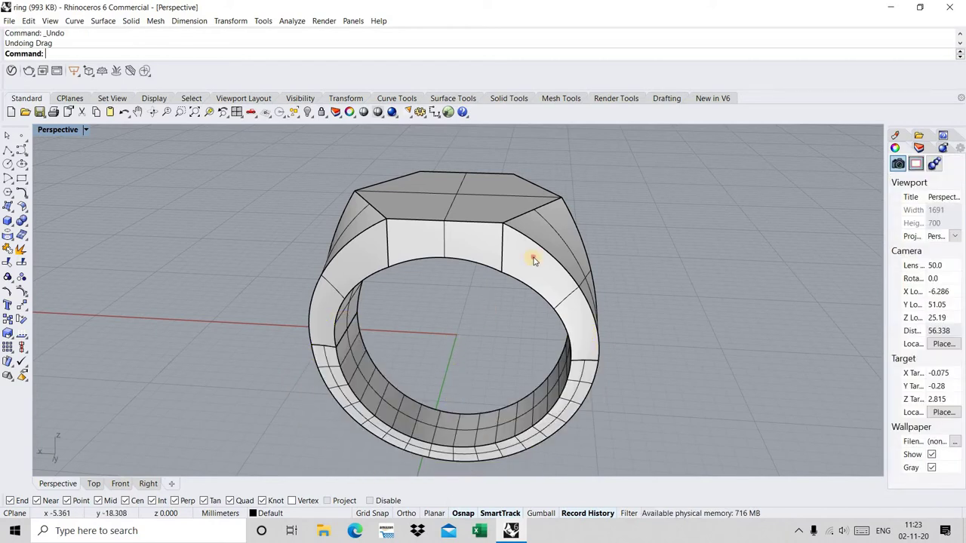
- Boolean-union the upper head and lower band into one solid ring
left_click(537, 260)
left_click(483, 450, "shift")
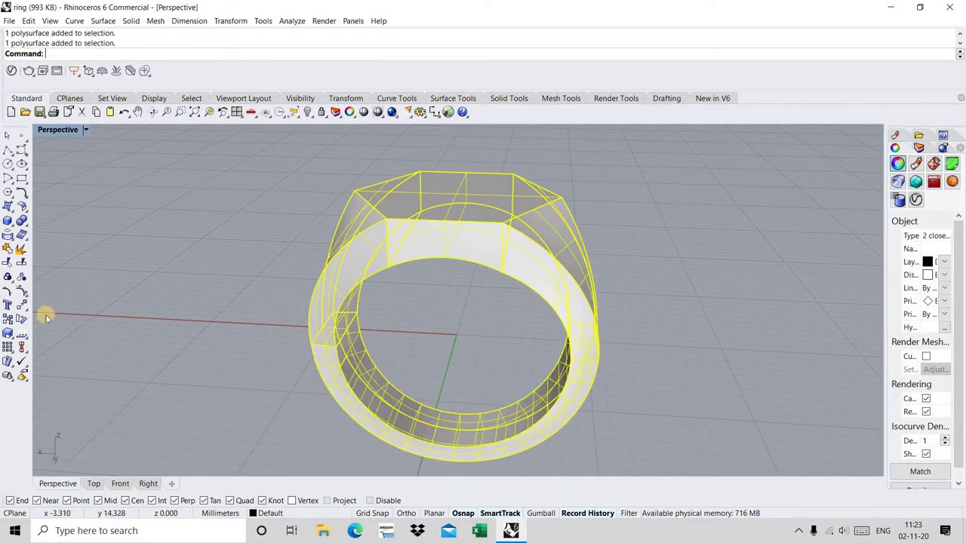
left_click(20, 222)
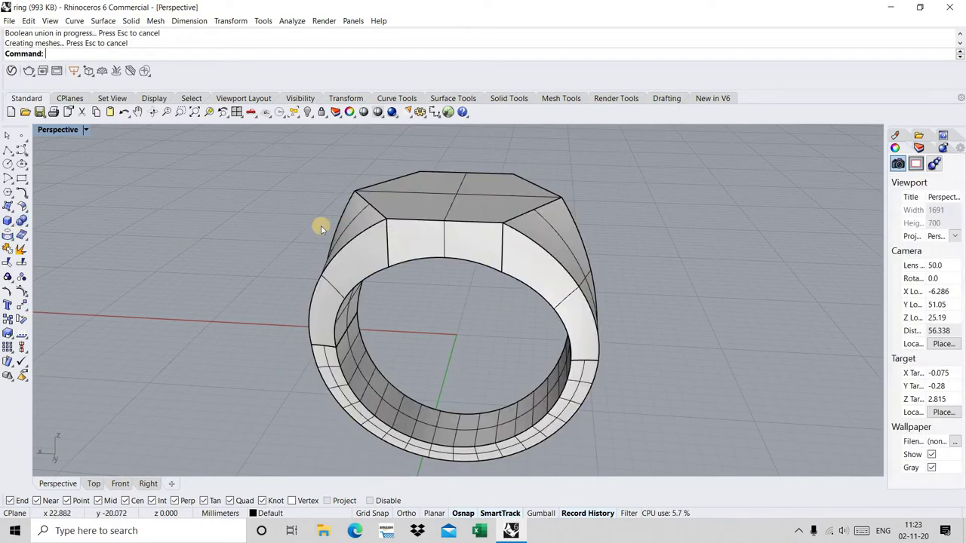
right_click_drag(320, 225, 466, 216)
left_click(467, 216)
key("Escape")
- Draw a circle of radius 10/2 centred at the origin in the Top view
key("ctrl+m")
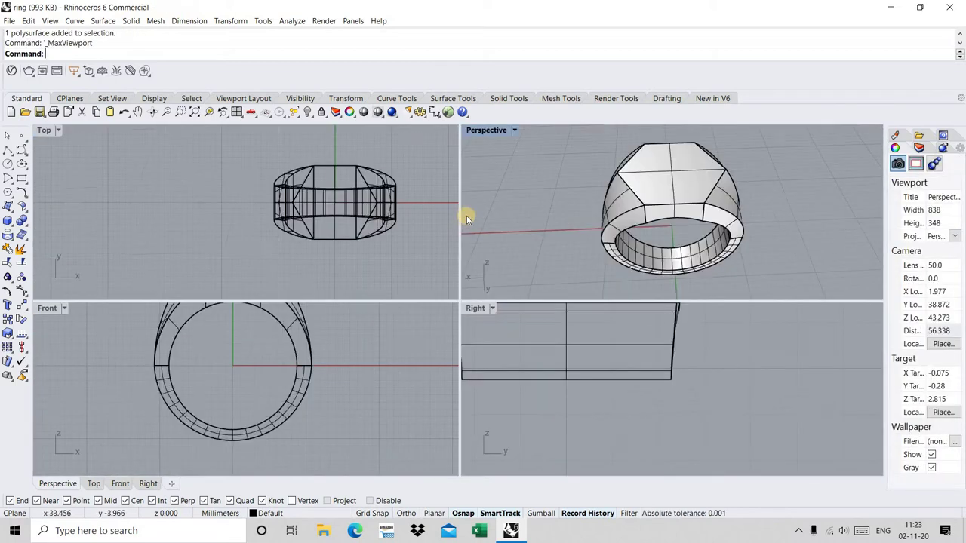
scroll(263, 401, "down", 5)
left_click(8, 163)
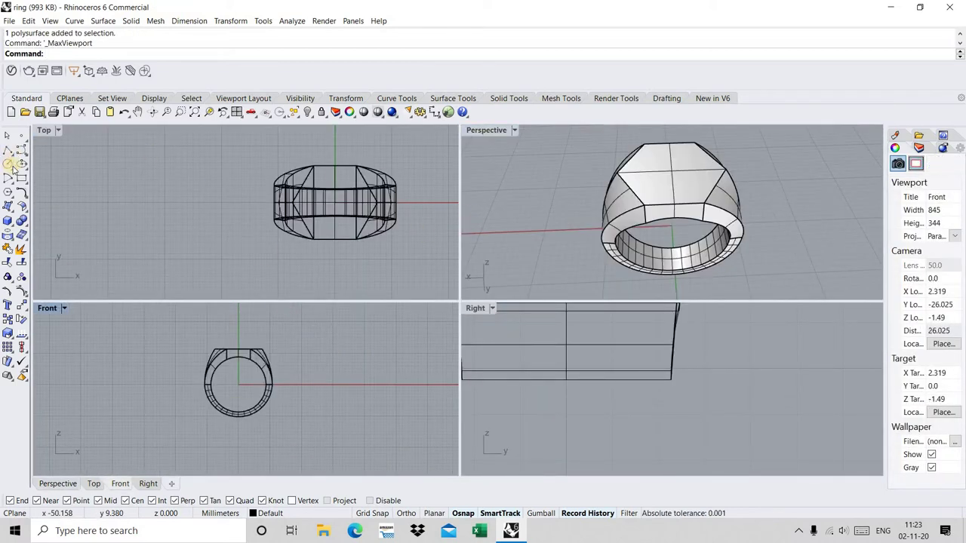
left_click(75, 180)
type("0")
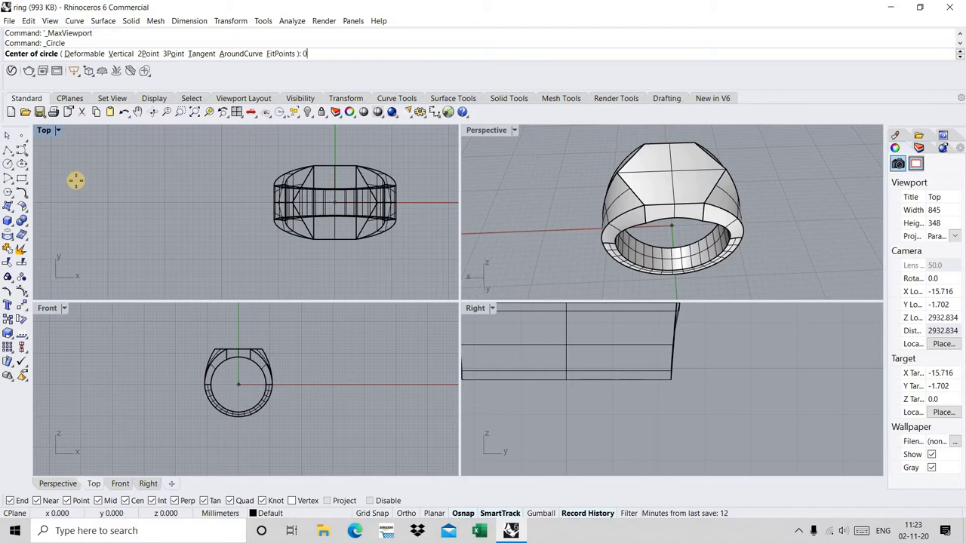
key("Return")
type("10")
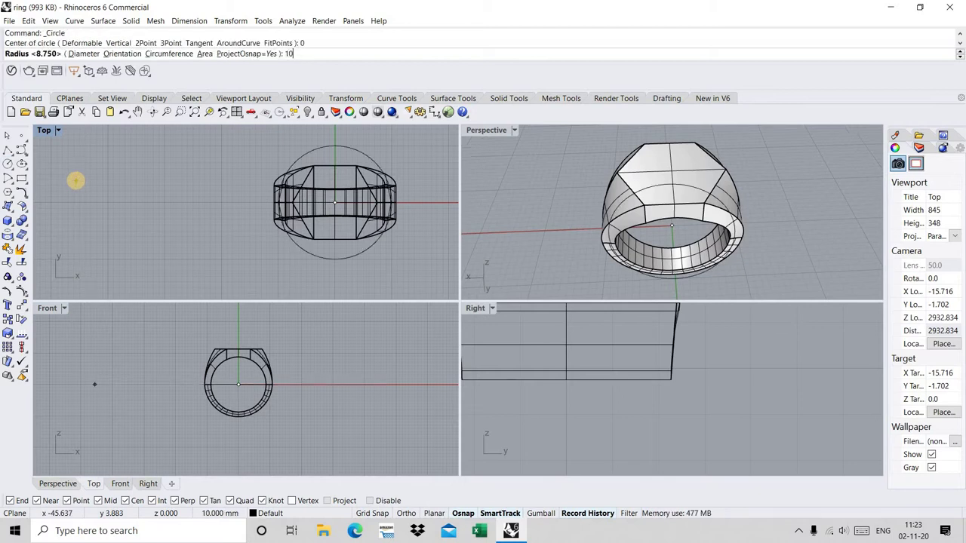
type("/2")
key("Return")
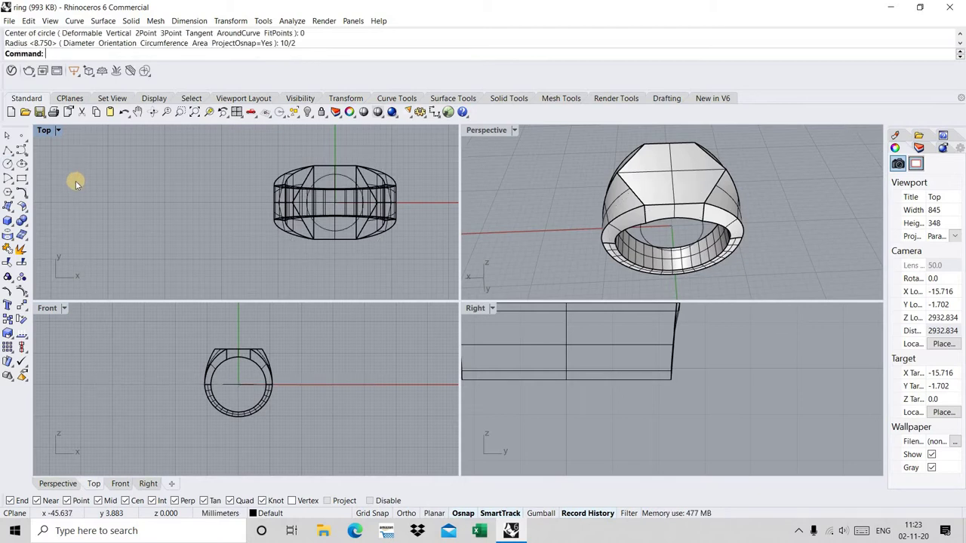
- Move the circle from the origin up onto the head's flat top face
scroll(335, 226, "up", 3)
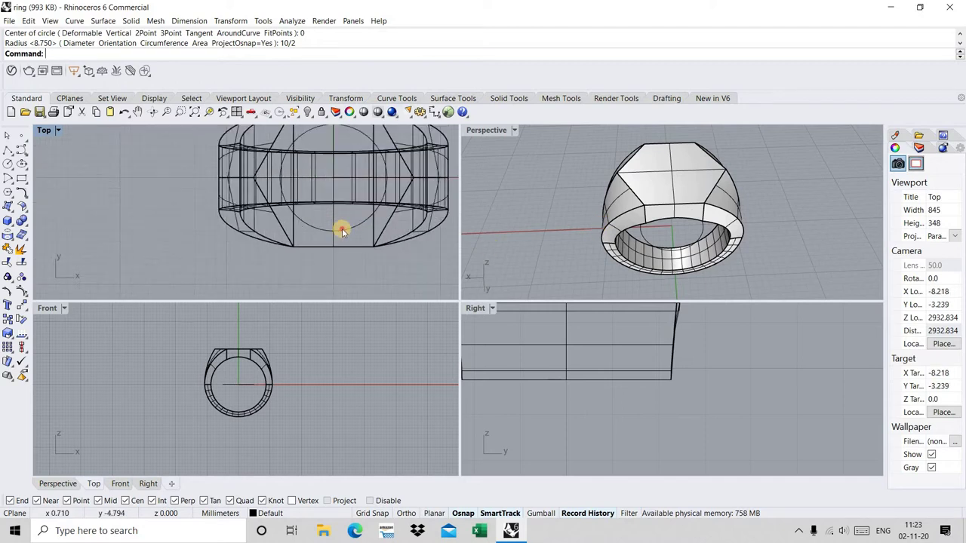
left_click(340, 231)
scroll(249, 395, "up", 3)
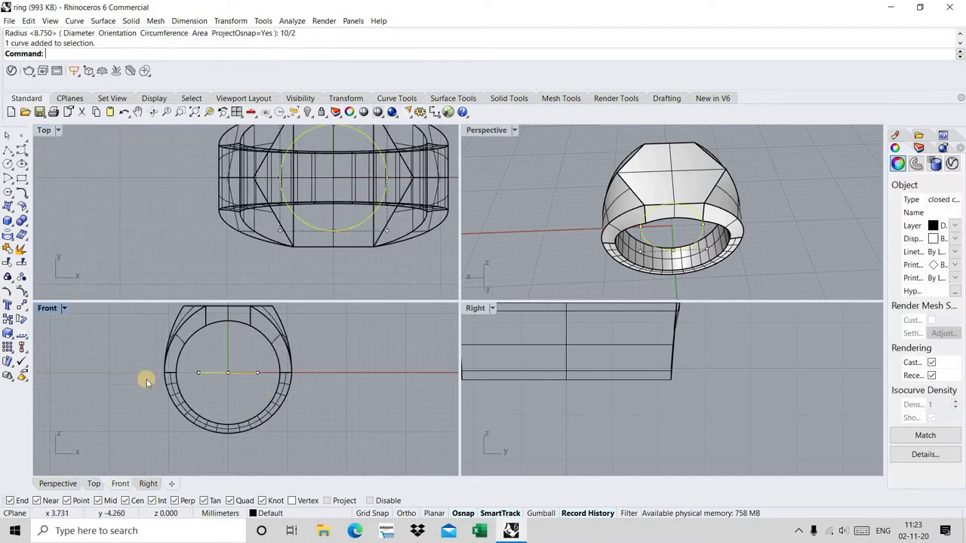
left_click(21, 306)
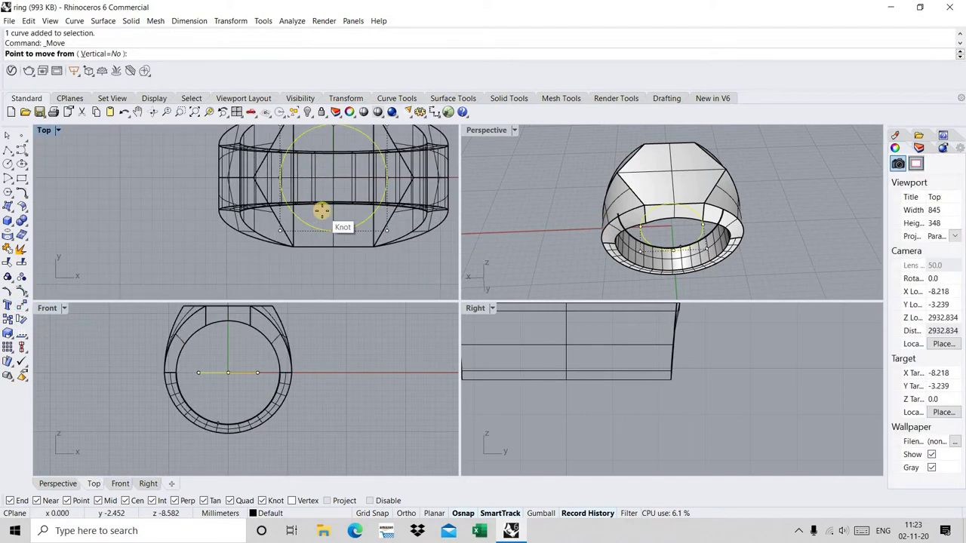
type("0")
key("Return")
scroll(226, 381, "up", 2)
scroll(233, 391, "up", 2)
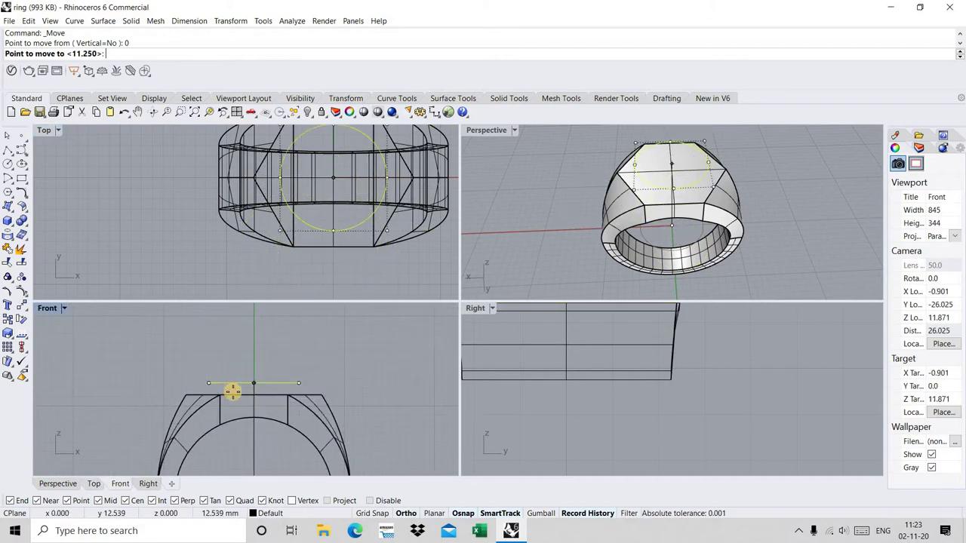
scroll(249, 391, "up", 2)
scroll(259, 384, "up", 2)
scroll(259, 400, "up", 2)
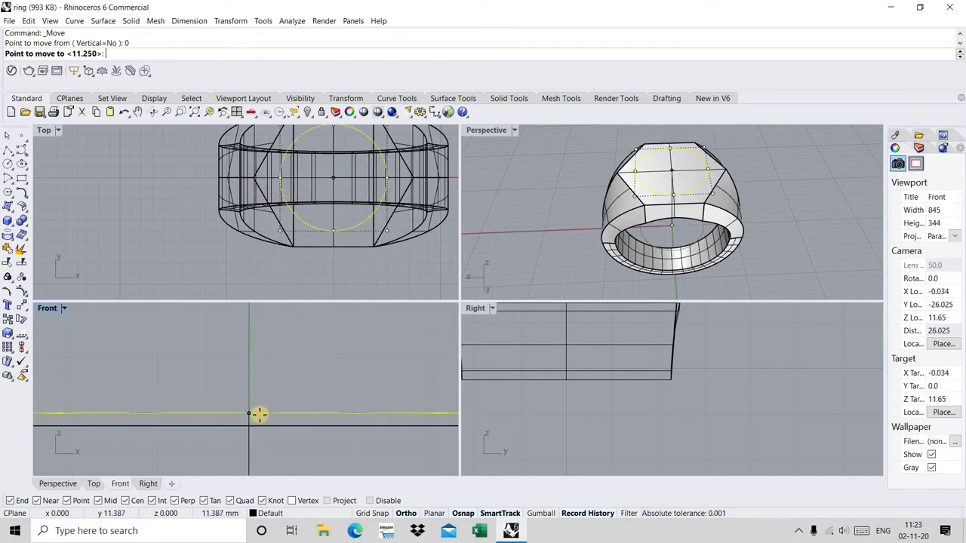
left_click(259, 414)
scroll(309, 315, "down", 2)
scroll(309, 314, "down", 2)
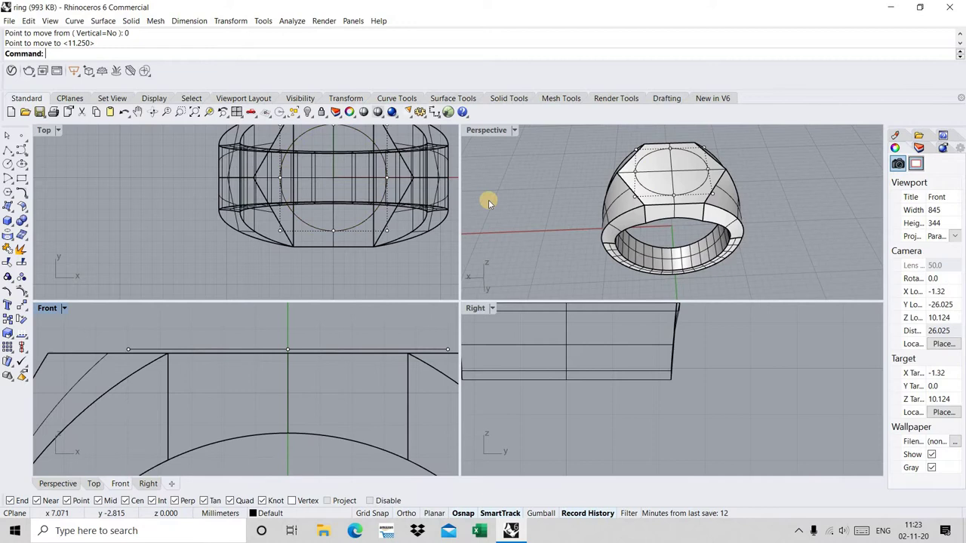
scroll(696, 195, "up", 2)
left_click(696, 193)
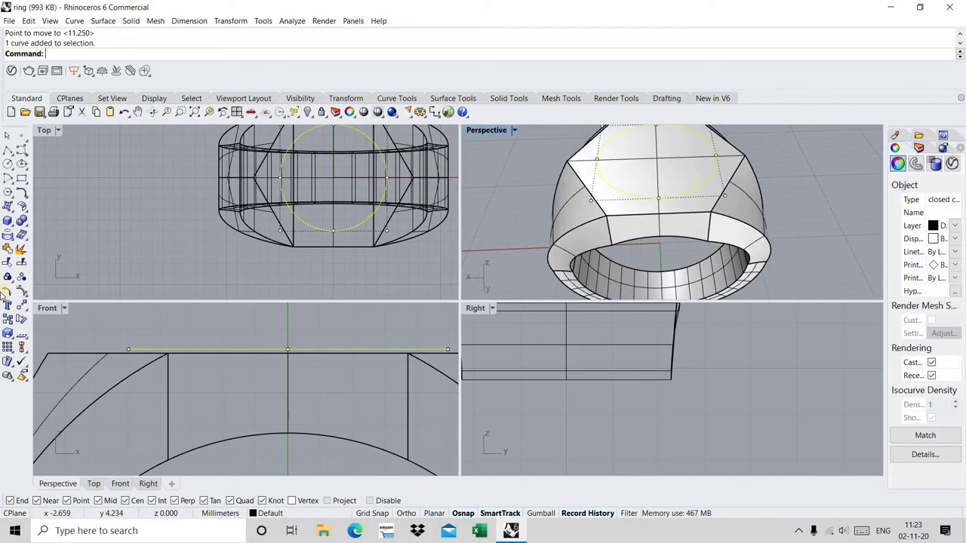
left_click(15, 222)
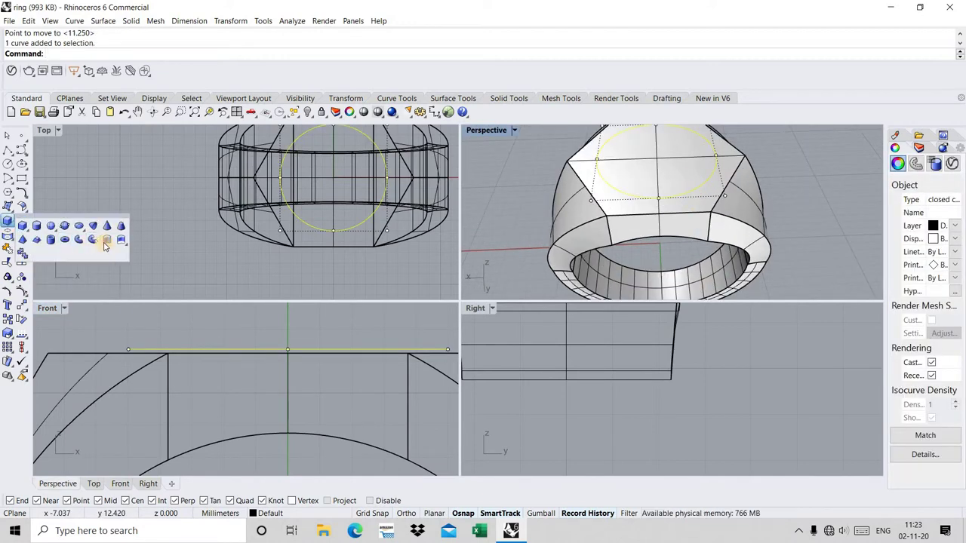
left_click(102, 243)
scroll(234, 370, "down", 1)
scroll(244, 385, "down", 1)
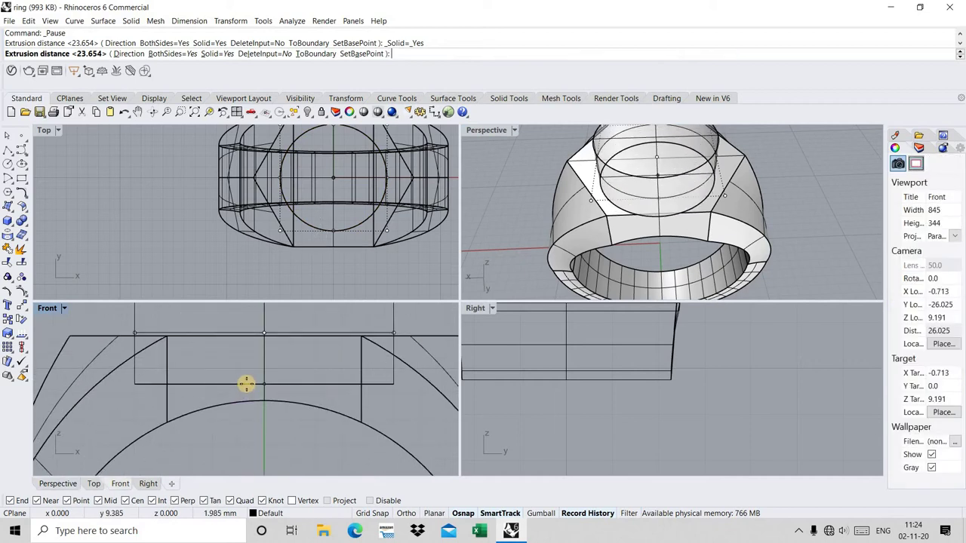
type("1")
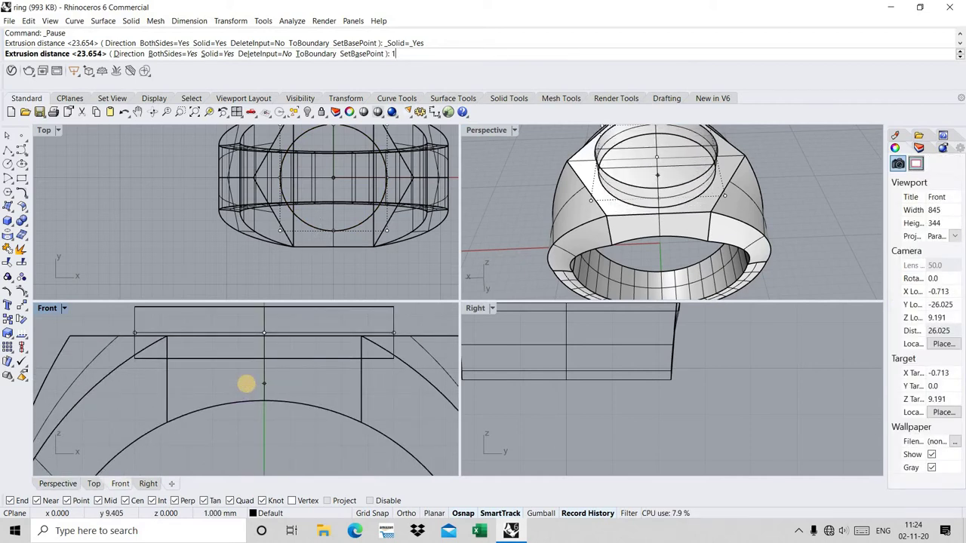
key("BackSpace")
type("1")
type(".5")
key("Return")
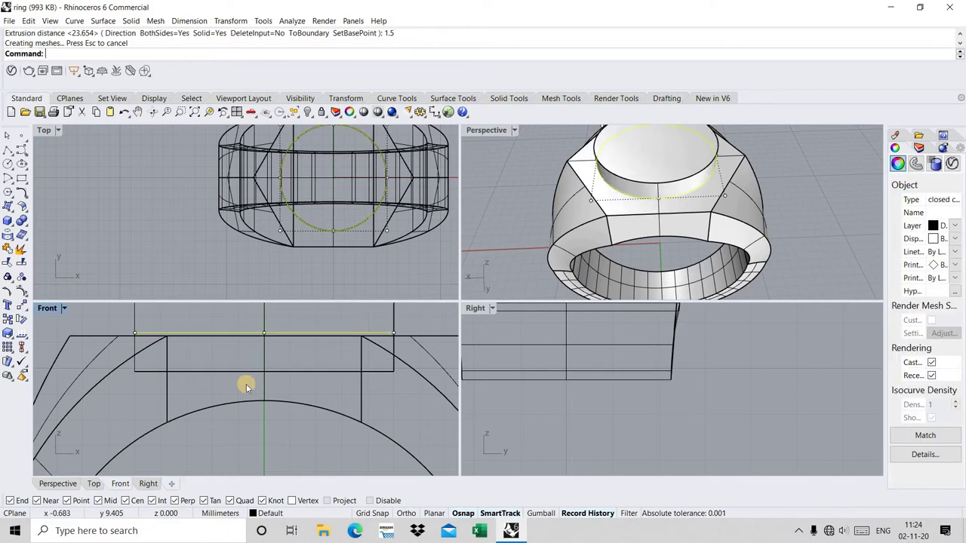
key("Escape")
right_click_drag(610, 215, 104, 198)
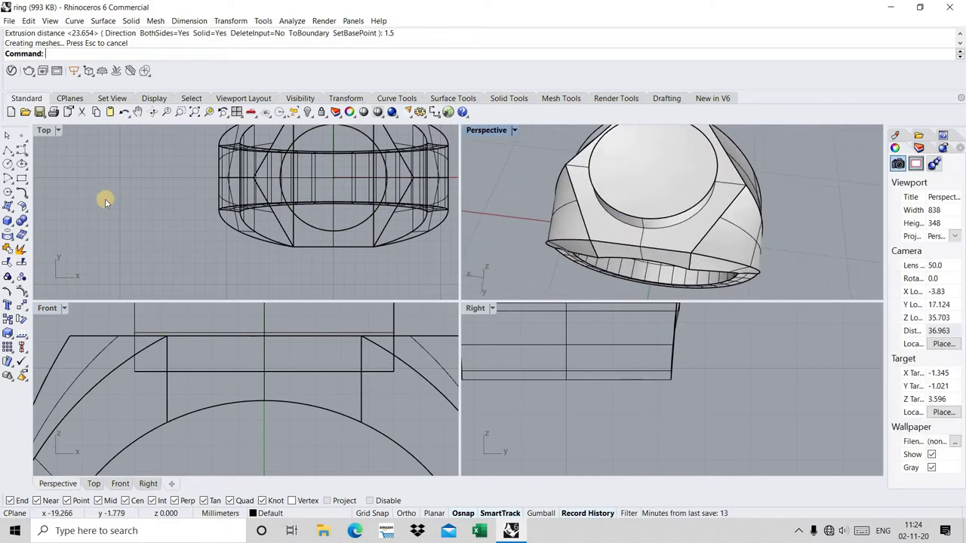
key("ctrl+z")
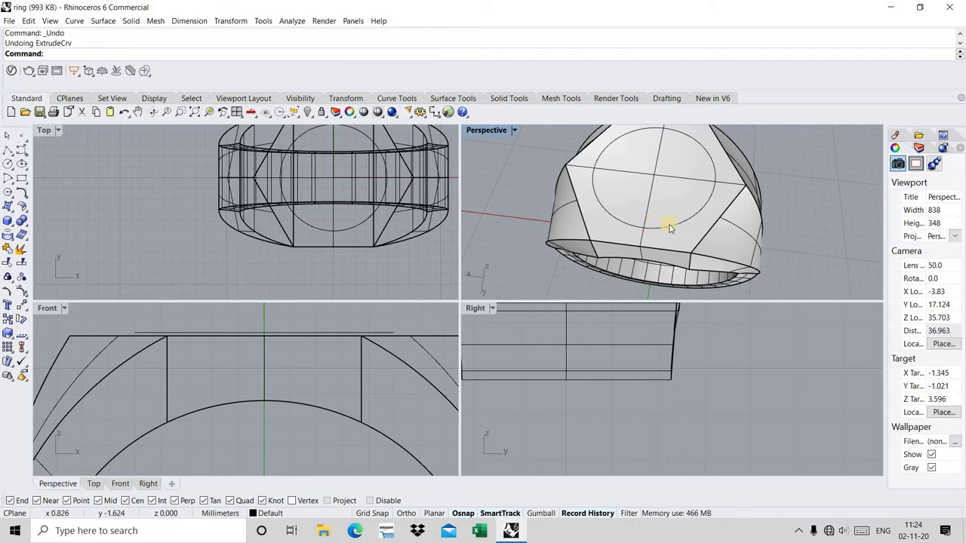
- Offset the top-face circle 1.5 mm inward to make a concentric inner circle
left_click(674, 226)
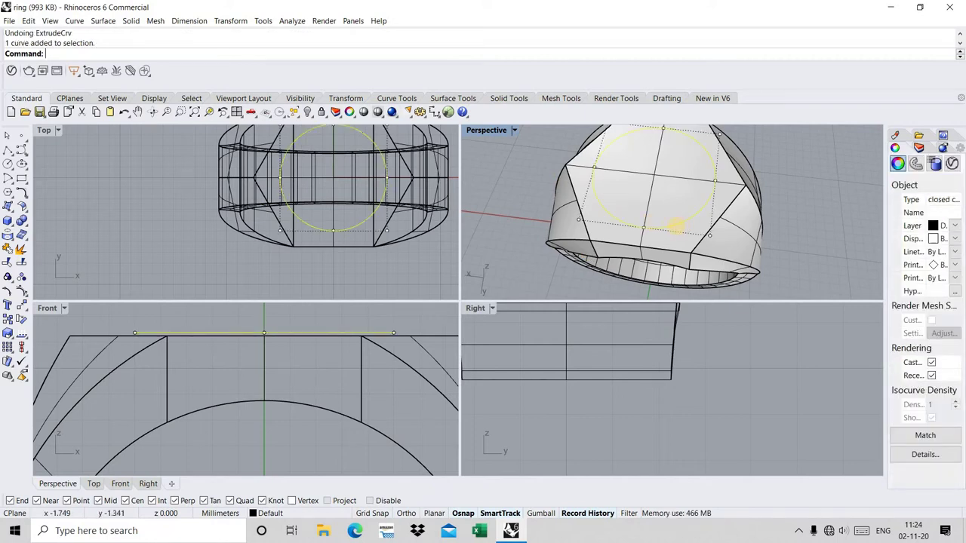
type("Off")
key("Return")
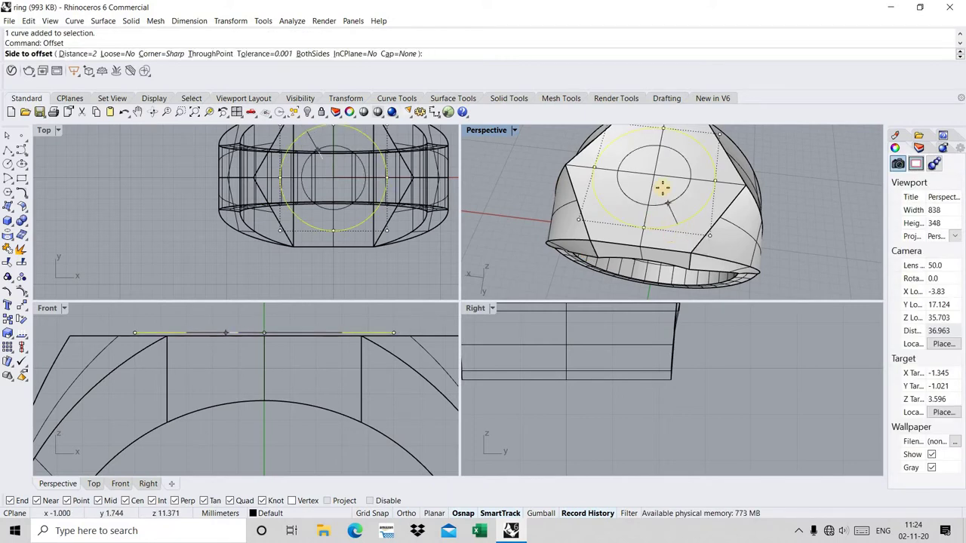
scroll(667, 219, "up", 3)
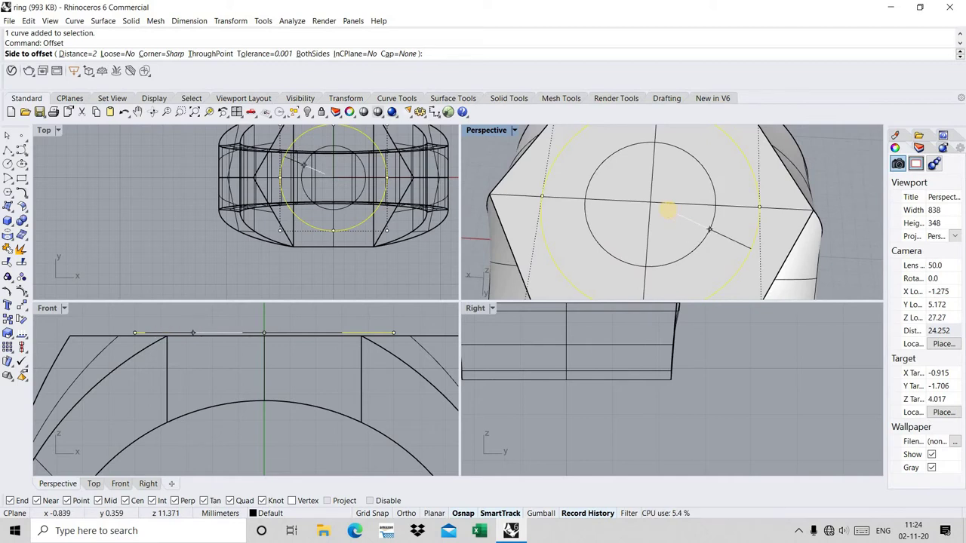
type("1.5")
key("Return")
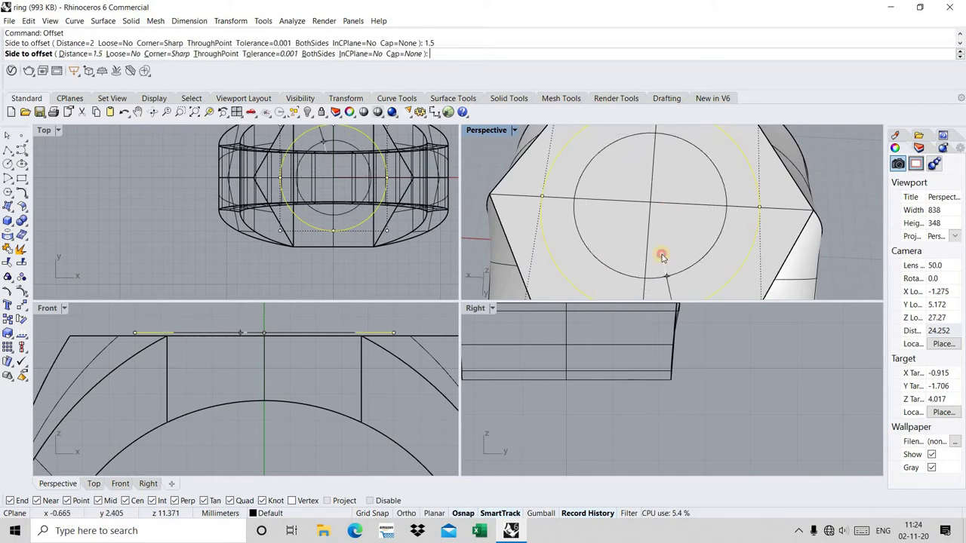
left_click(661, 257)
- Select the new inner circle and start offsetting it inward again
left_click(683, 268)
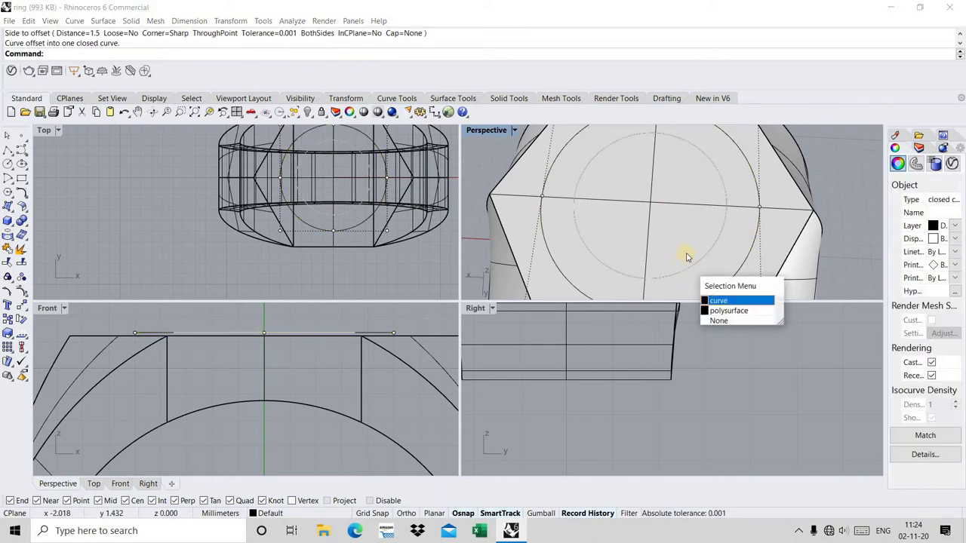
left_click(691, 258)
left_click(694, 259)
key("Return")
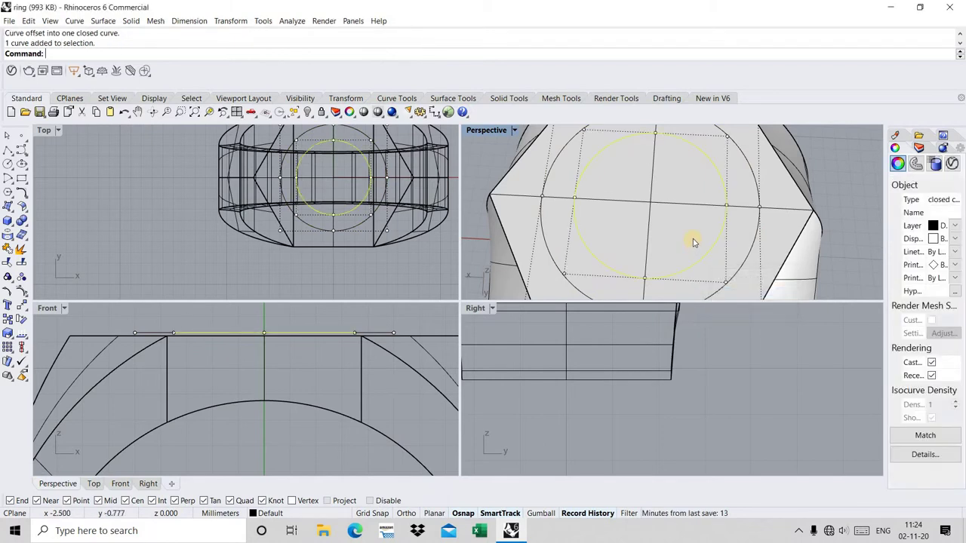
key("Return")
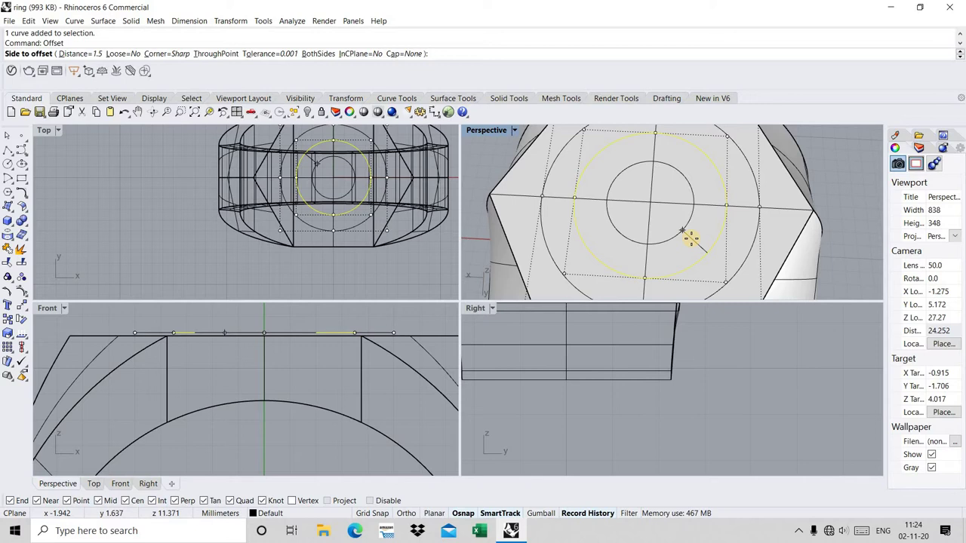
- Offset the top circle outward by a distance of 1
type("1")
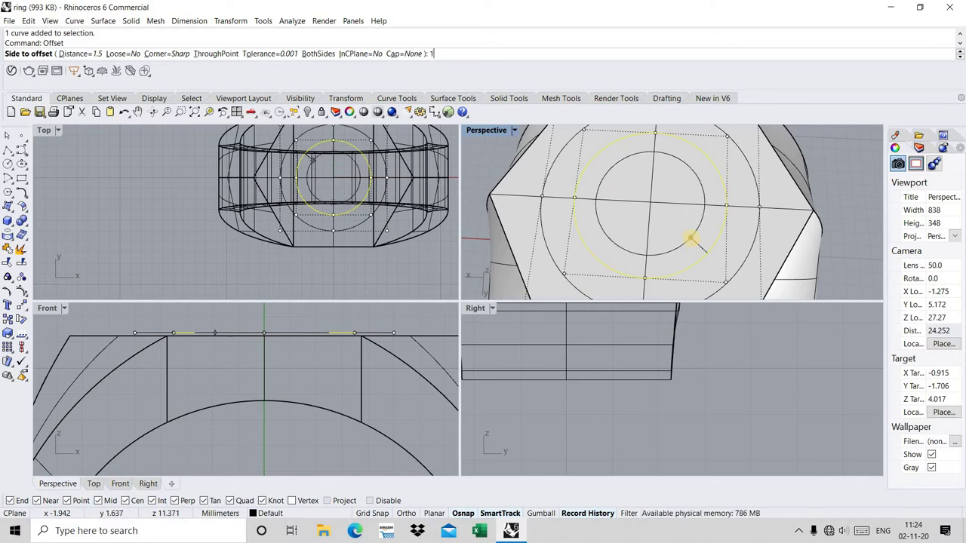
key("Return")
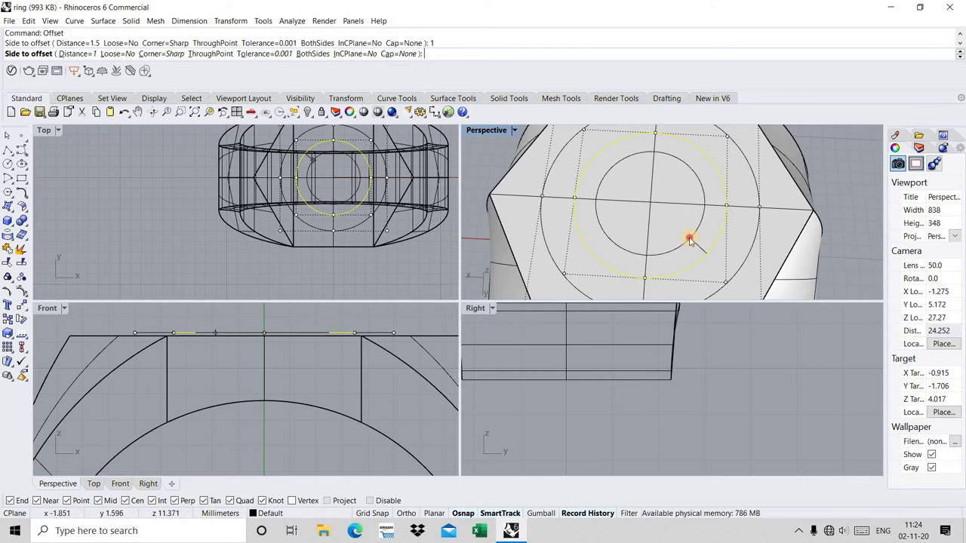
left_click(689, 240)
key("Escape")
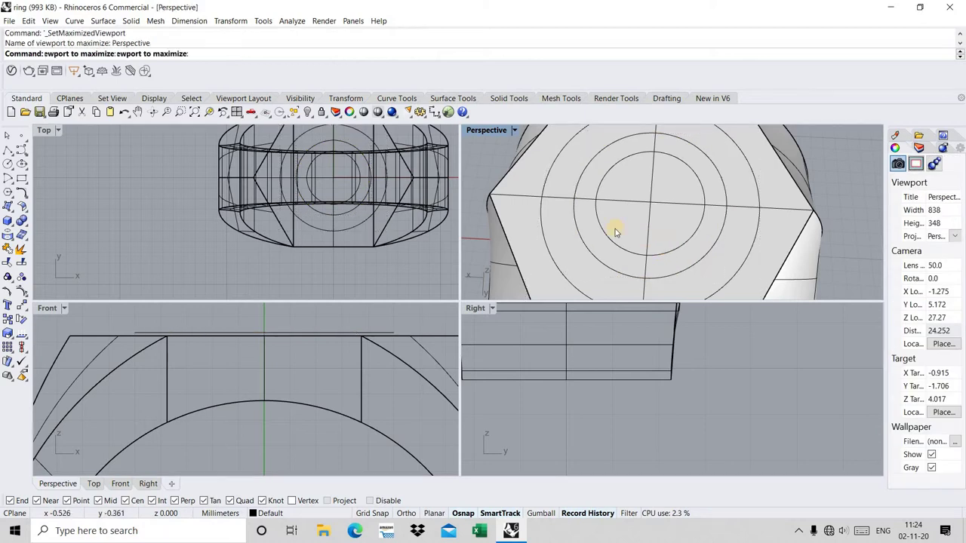
scroll(604, 227, "down", 3)
scroll(562, 257, "up", 4)
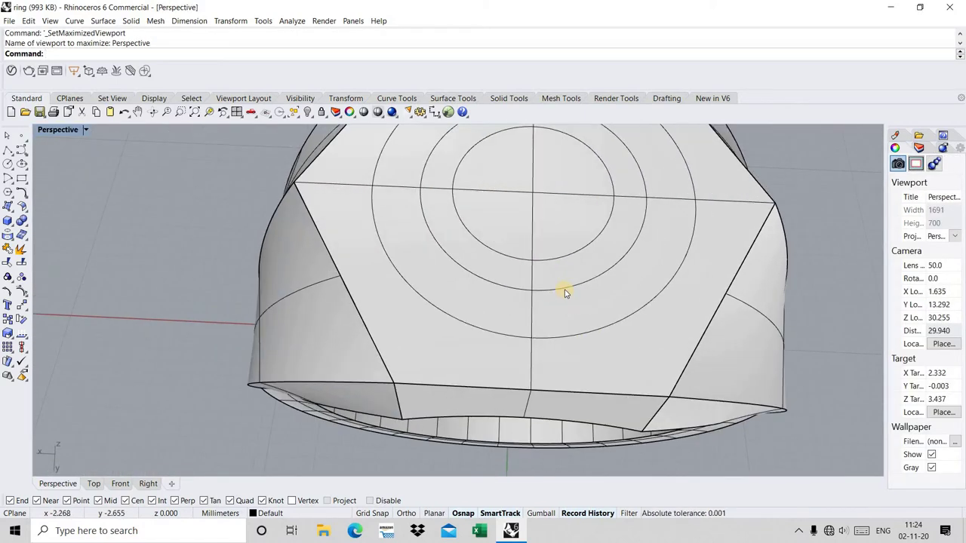
- Extrude the inner and offset circles 1.5 into a solid collar on both sides
left_click(568, 290)
left_click(593, 332, "shift")
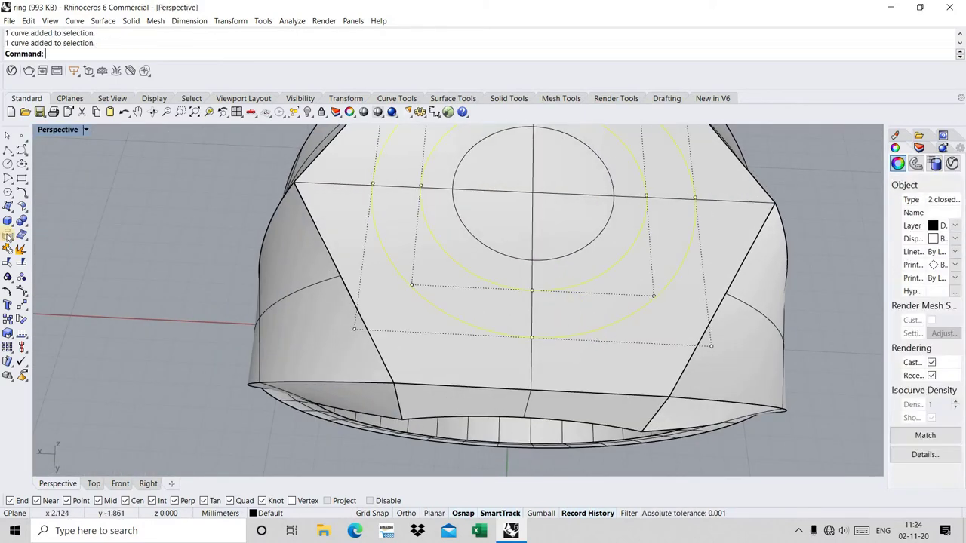
left_click(8, 226)
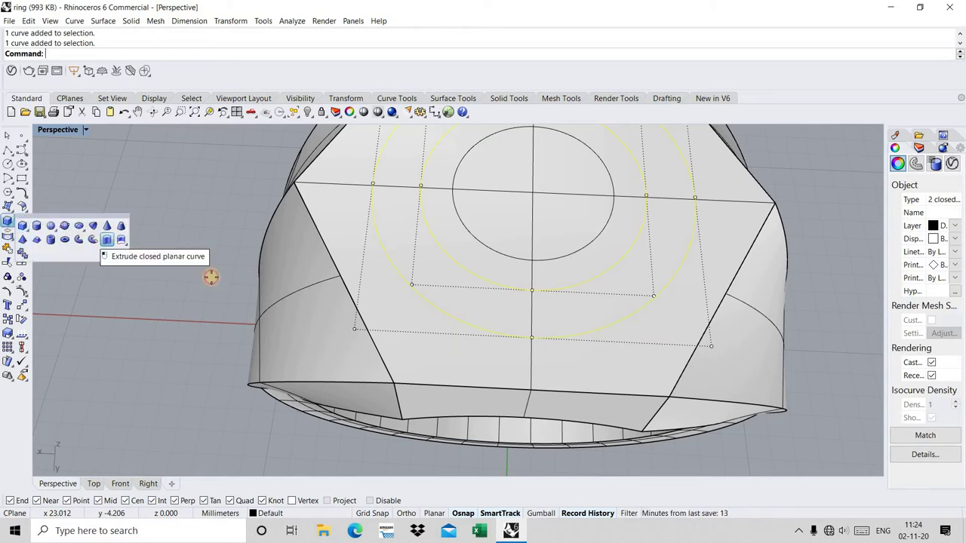
left_click(105, 240)
key("ctrl+F2")
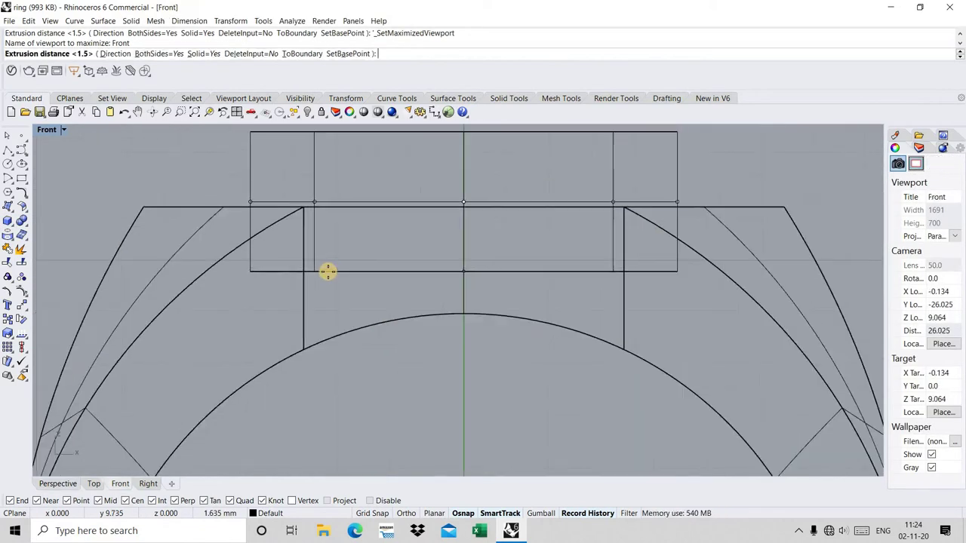
type("1")
key("Return")
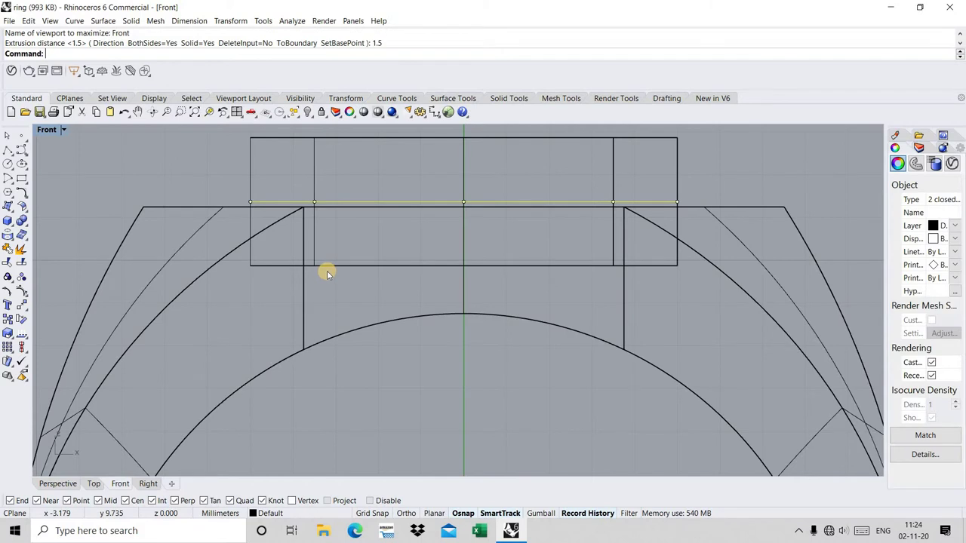
key("Escape")
key("ctrl+F4")
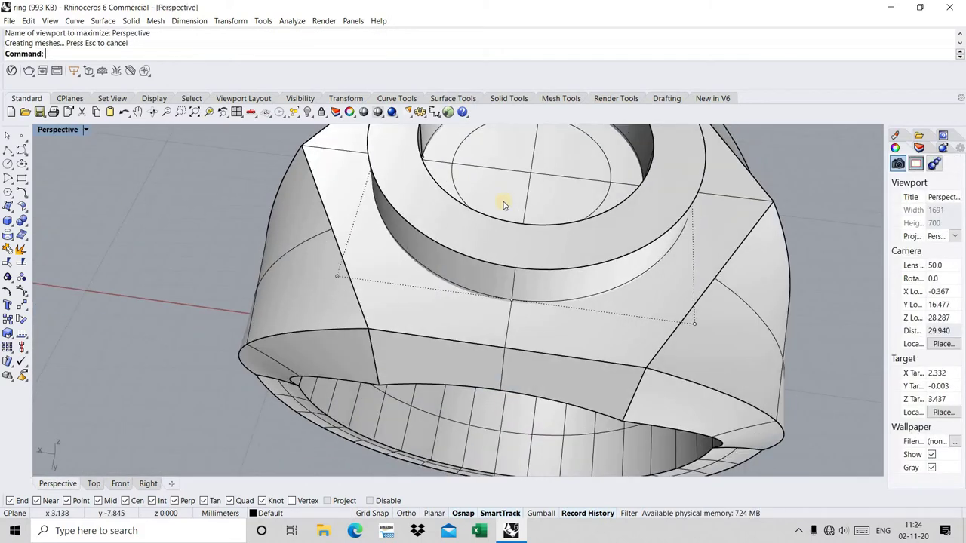
right_click_drag(474, 216, 463, 222)
- Extrude the inner circle 1.5 into a solid cylinder
left_click(459, 220)
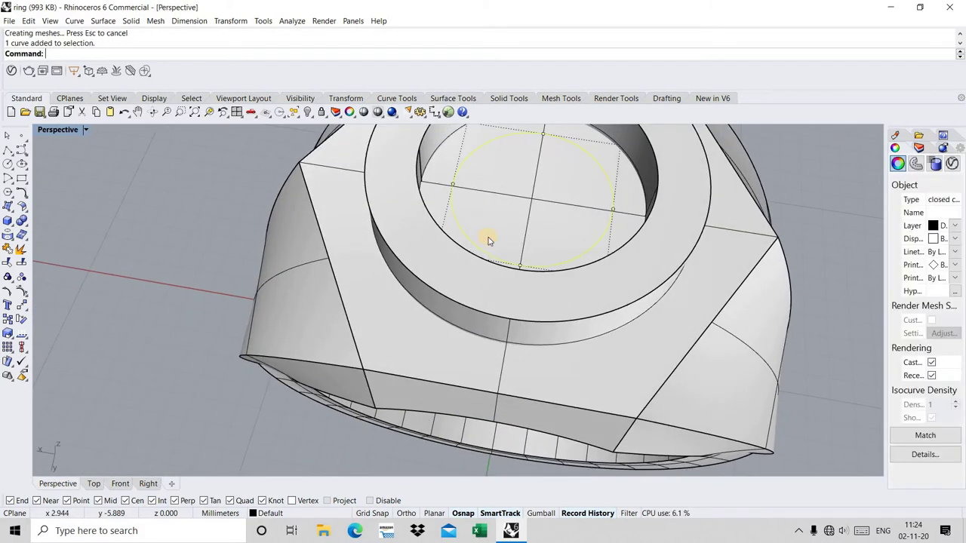
left_click(12, 221)
left_click(106, 241)
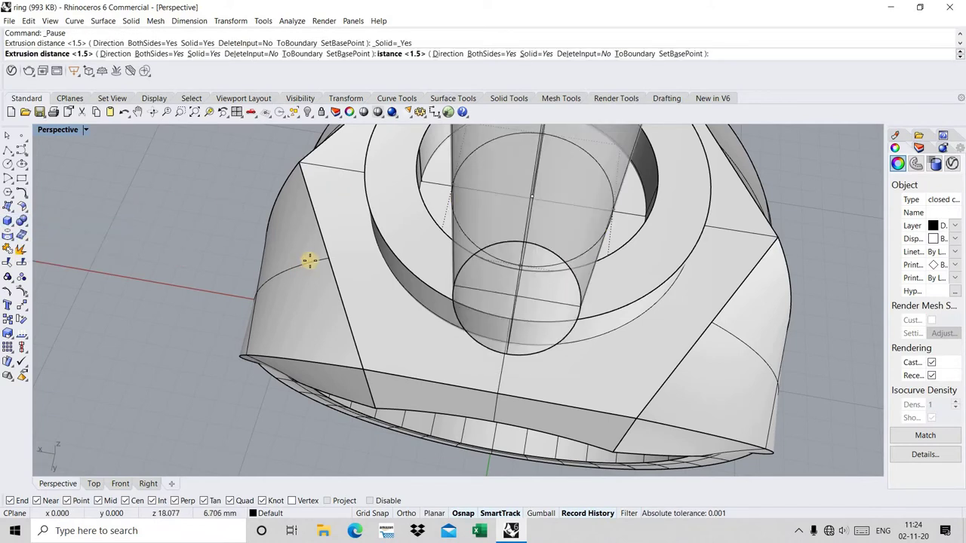
key("ctrl+m")
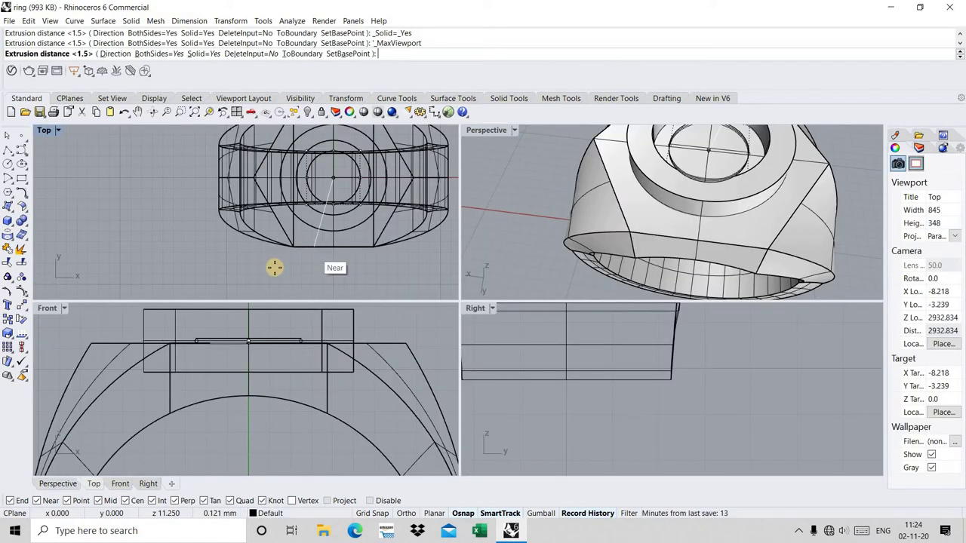
mouse_move(681, 177)
right_mouse_down()
mouse_move(704, 197)
mouse_move(297, 287)
mouse_move(250, 405)
mouse_move(274, 369)
right_mouse_up()
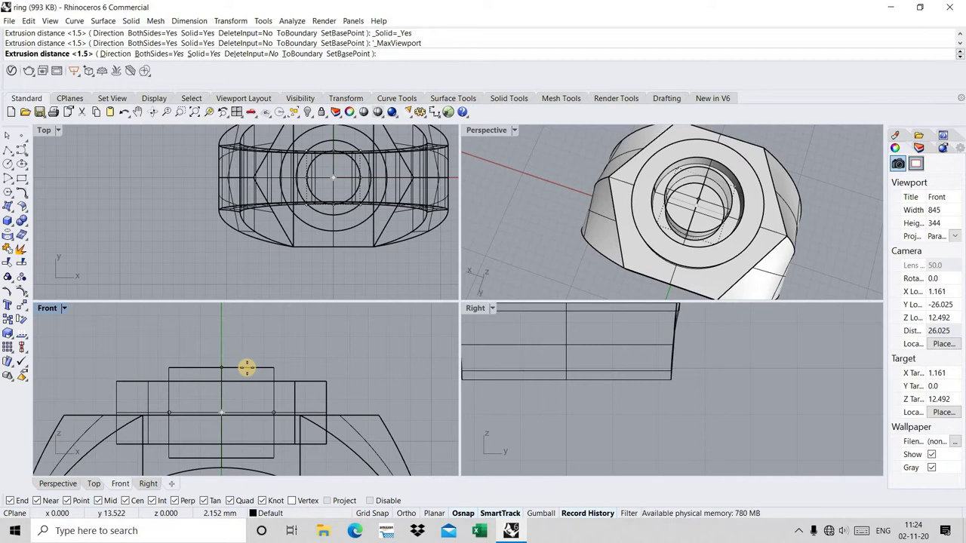
type("1.")
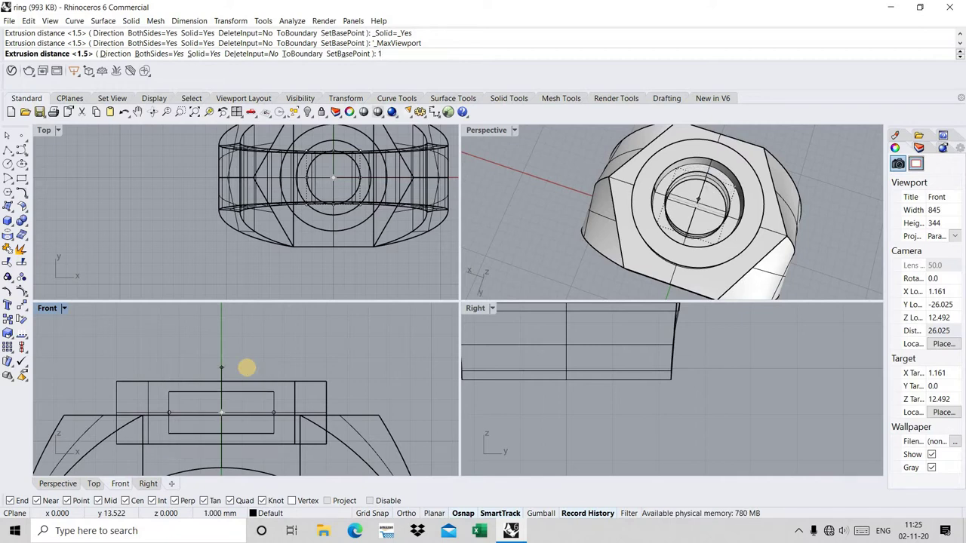
type("5")
key("Return")
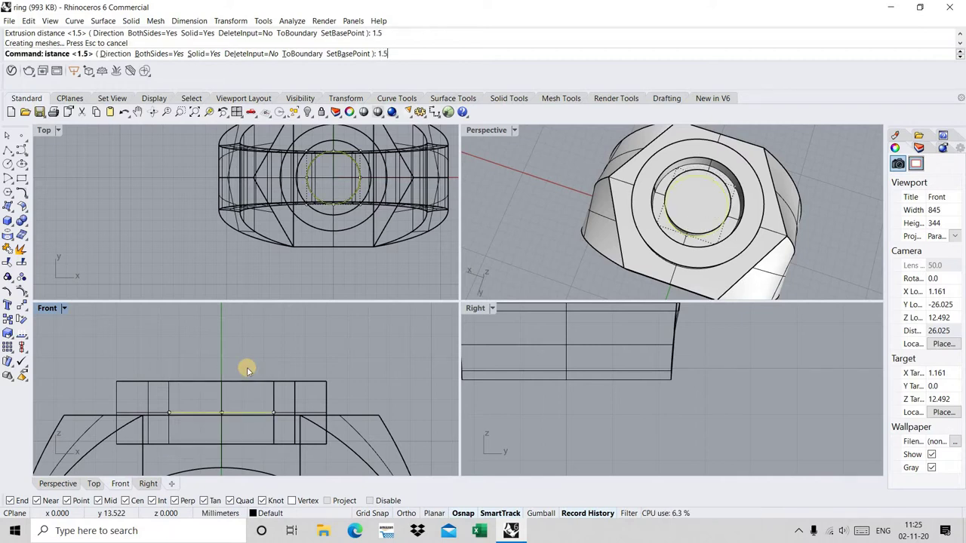
mouse_move(685, 222)
right_mouse_down()
mouse_move(694, 181)
mouse_move(662, 179)
right_mouse_up()
scroll(694, 183, "up", 3)
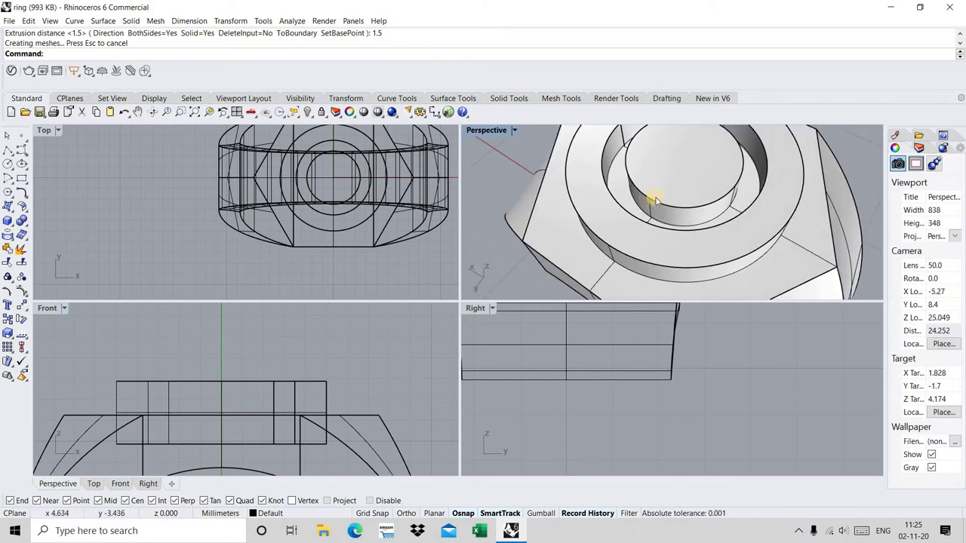
- Boolean-subtract the cylinder from the ring body, accepting the history warning
left_click(22, 221)
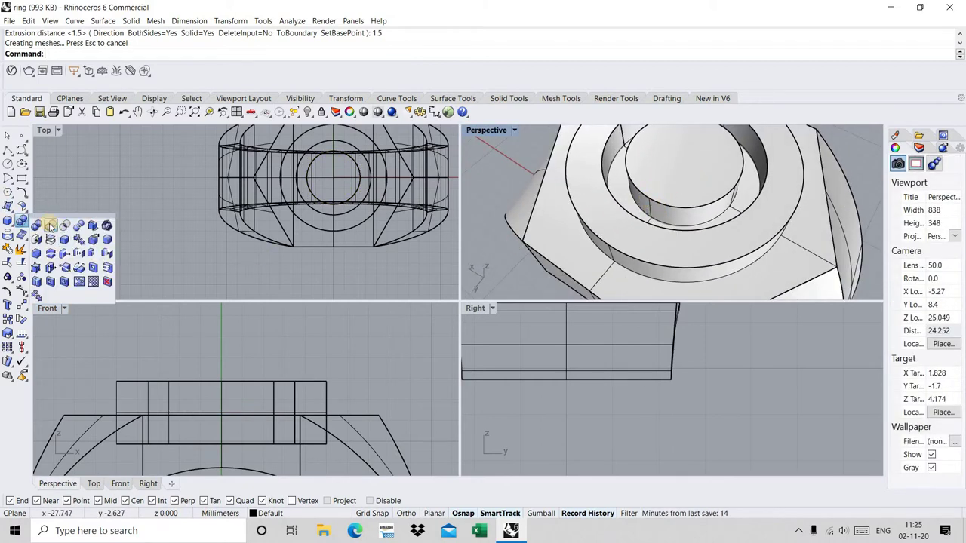
left_click(50, 225)
left_click(544, 230)
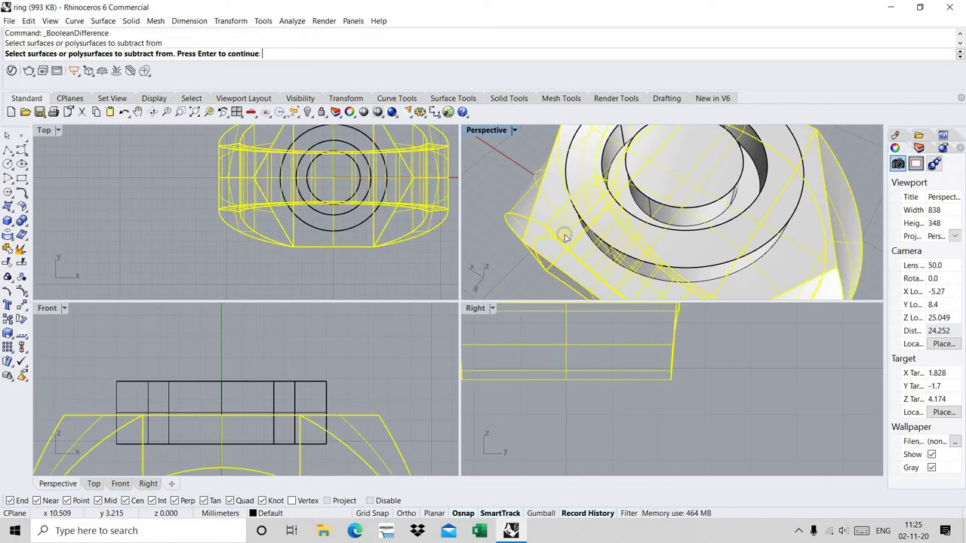
key("Return")
left_click(719, 207)
right_click(708, 186)
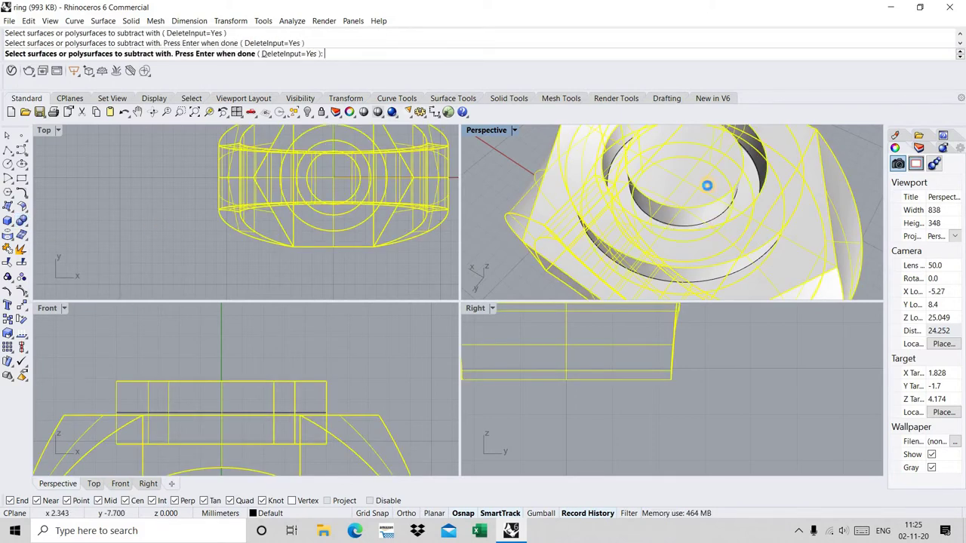
left_click(521, 311)
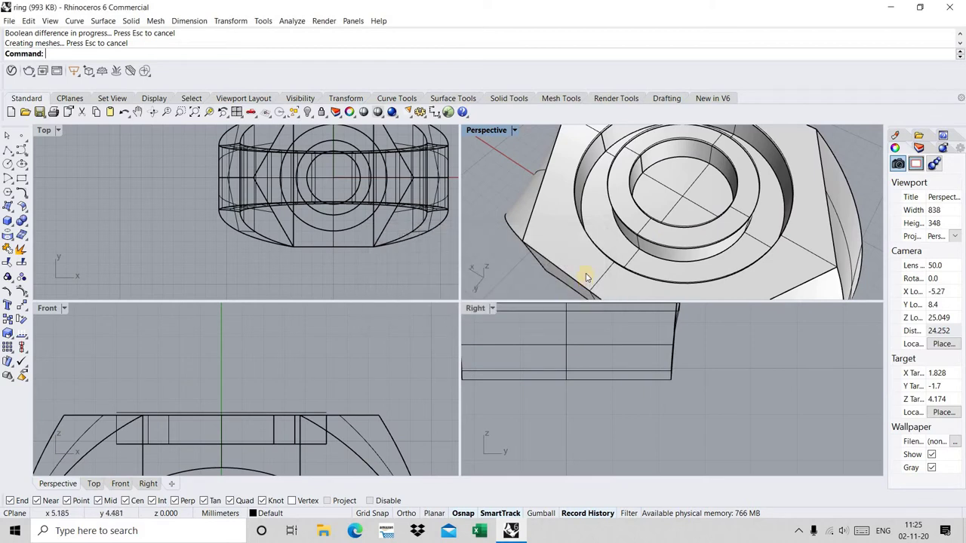
key("ctrl+F4")
- Apply a fillet to the top edge of the inner collar
right_click_drag(535, 283, 523, 252)
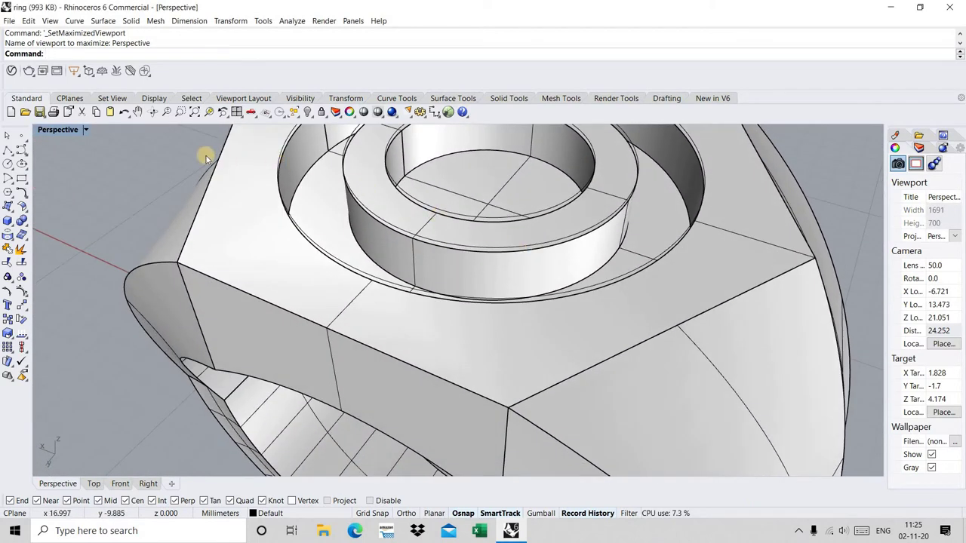
left_click(195, 112)
right_click_drag(462, 321, 465, 325)
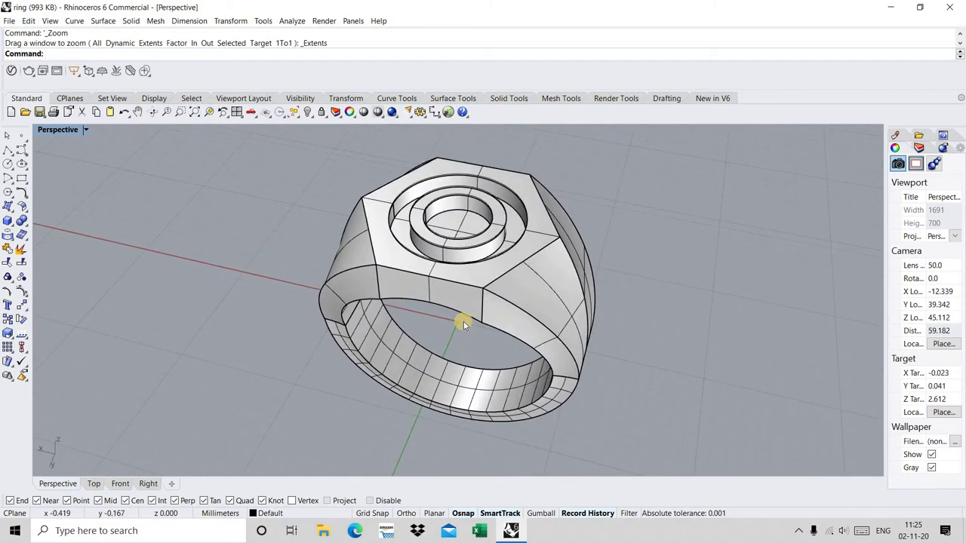
type("FilletEdge")
key("Return")
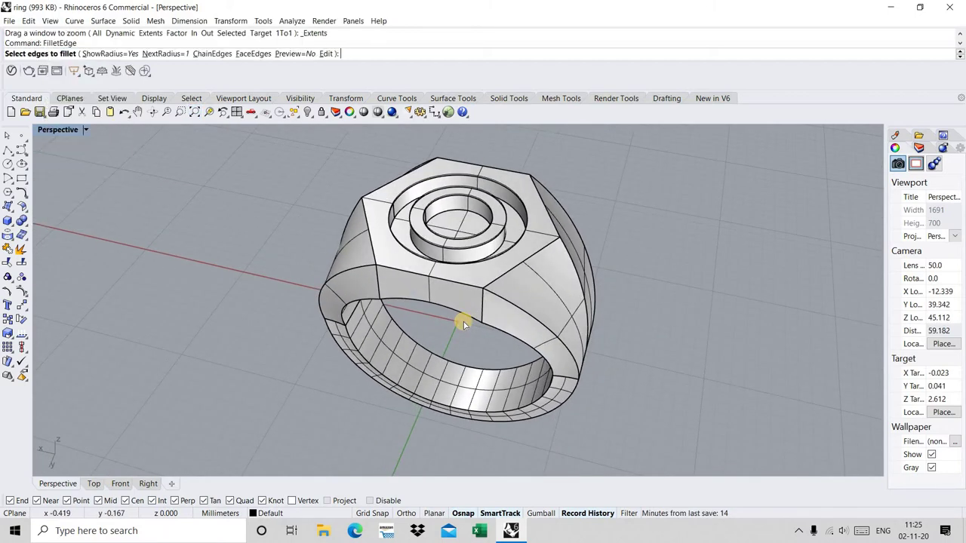
scroll(465, 268, "up", 2)
scroll(442, 243, "up", 3)
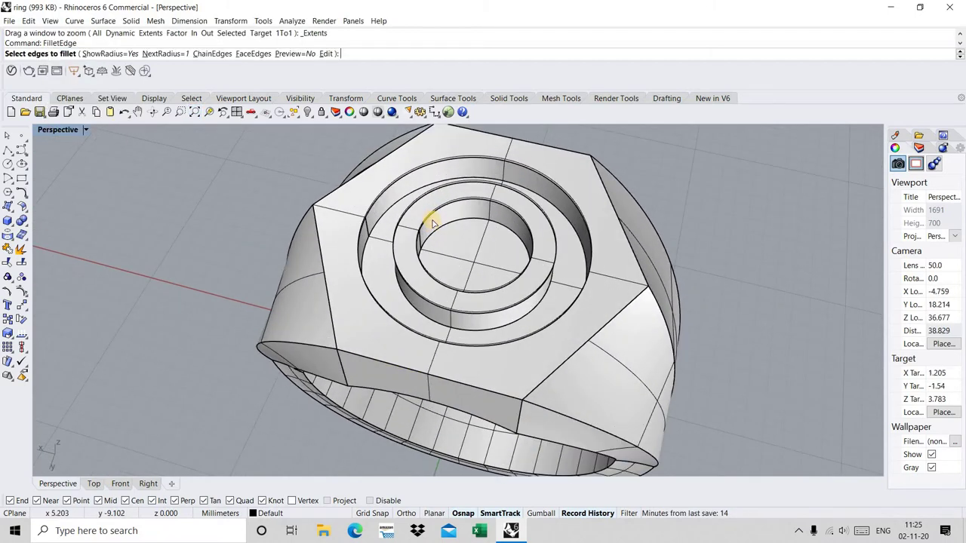
type("3")
key("Return")
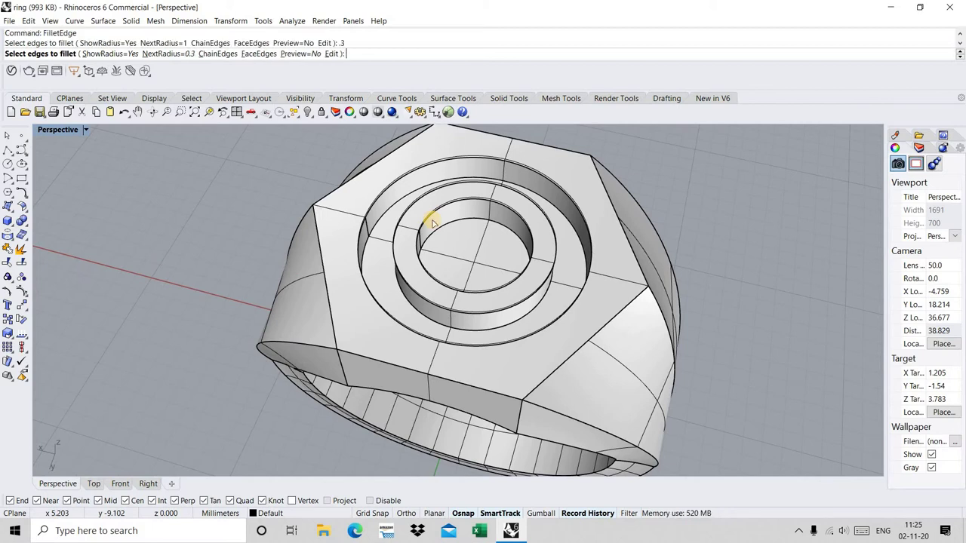
left_click(508, 312)
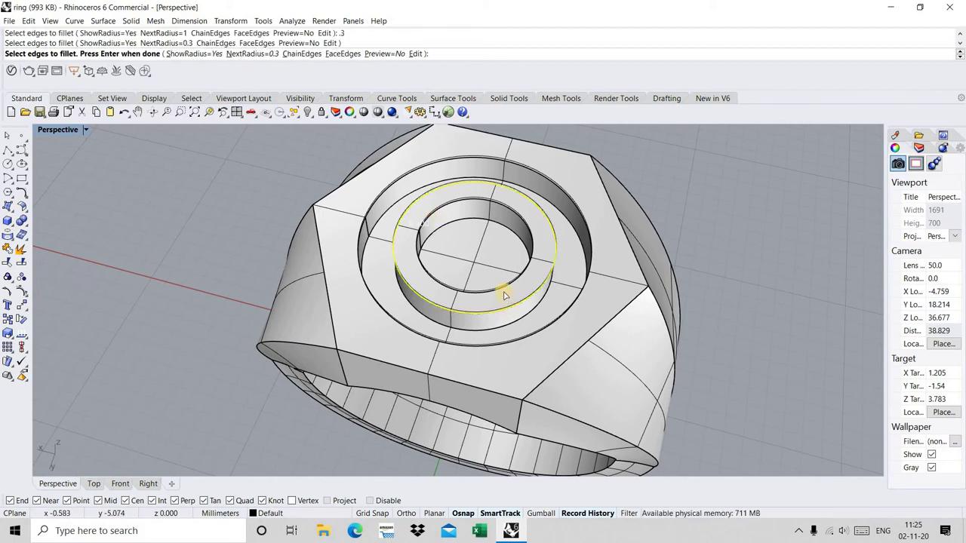
scroll(504, 294, "up", 3)
key("Return")
key("Return")
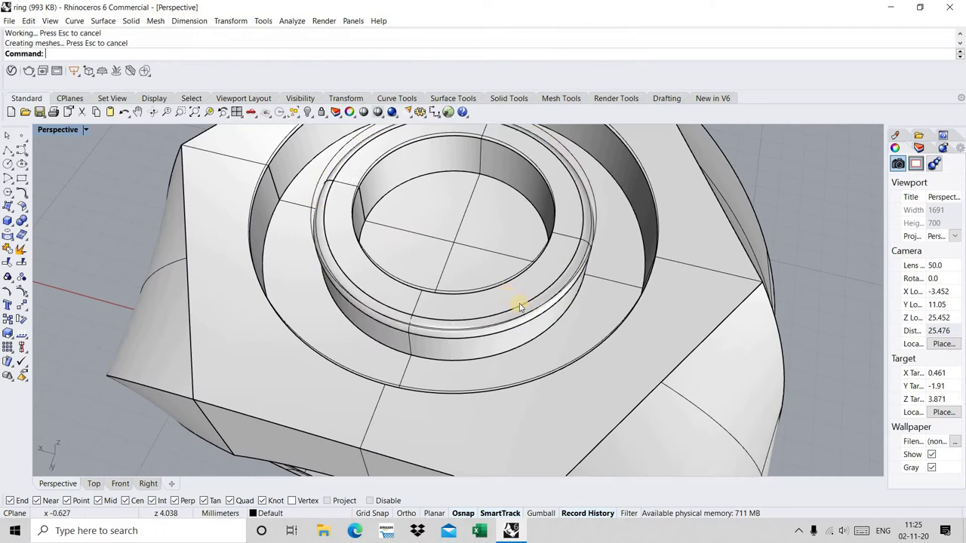
scroll(510, 299, "up", 2)
- Fillet the circular recess rim with a 0.1 radius
key("Return")
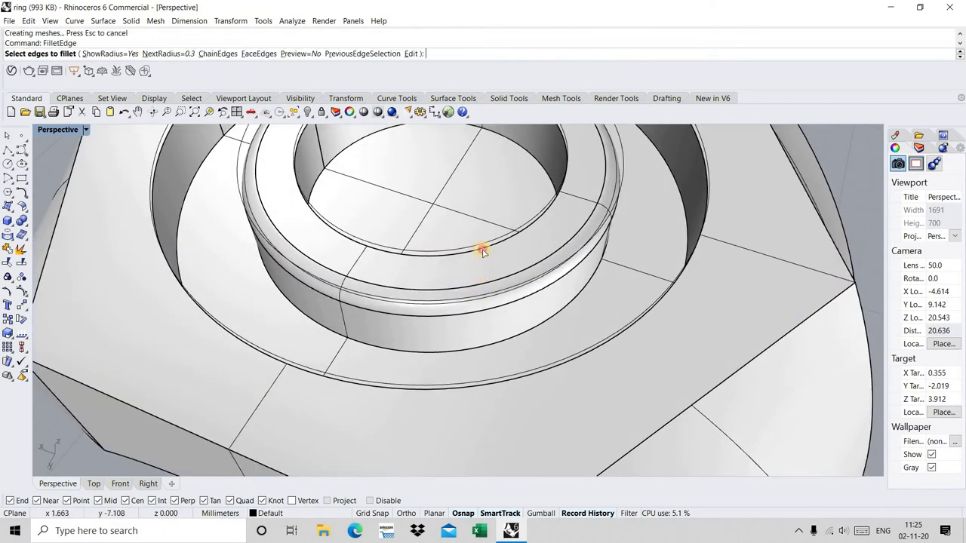
left_click(483, 251)
key("Return")
key("Return")
right_click_drag(502, 274, 512, 289)
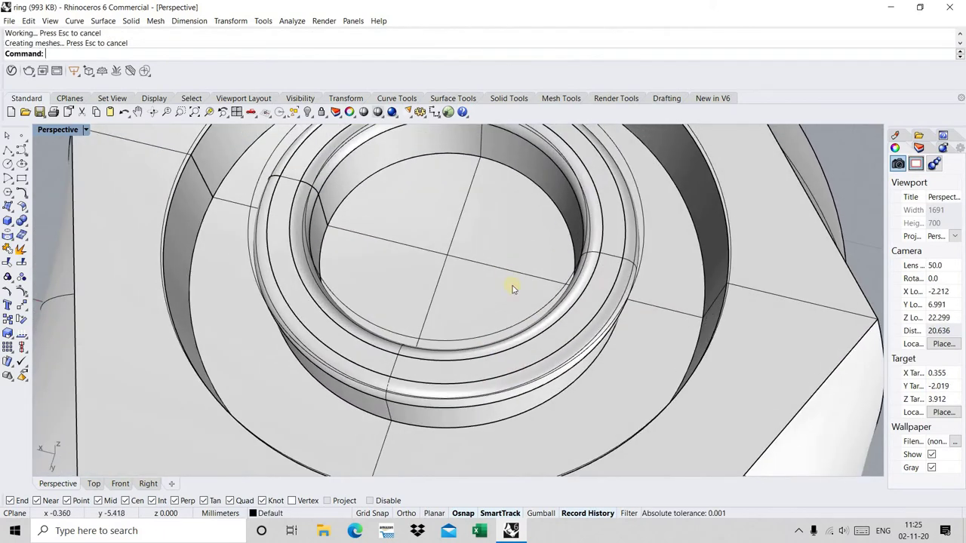
scroll(512, 289, "down", 5)
key("Return")
type("1")
key("Return")
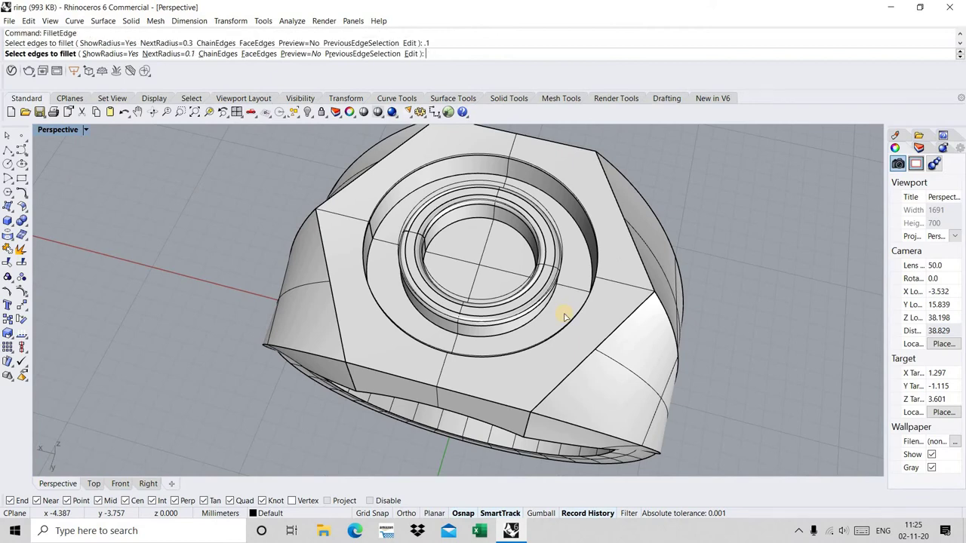
left_click(579, 200)
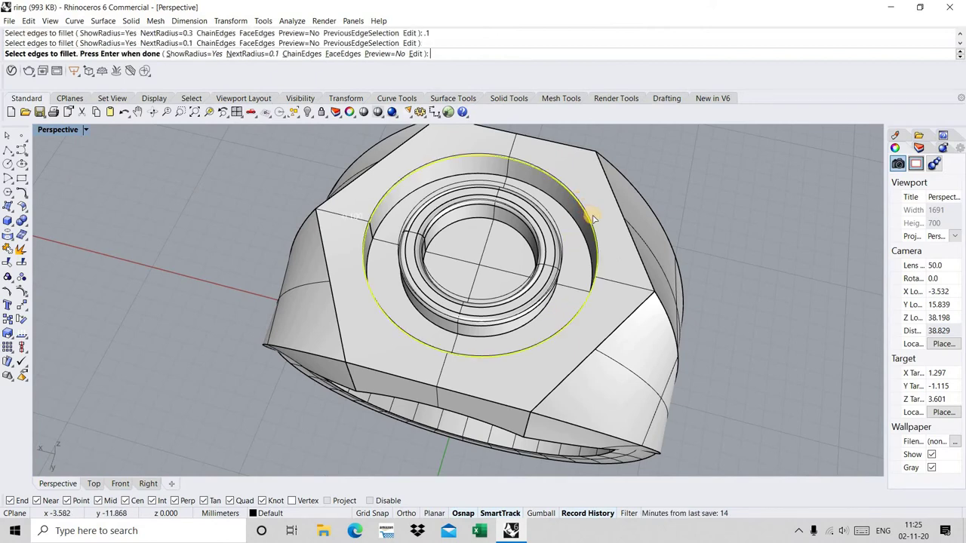
key("Return")
key("Return")
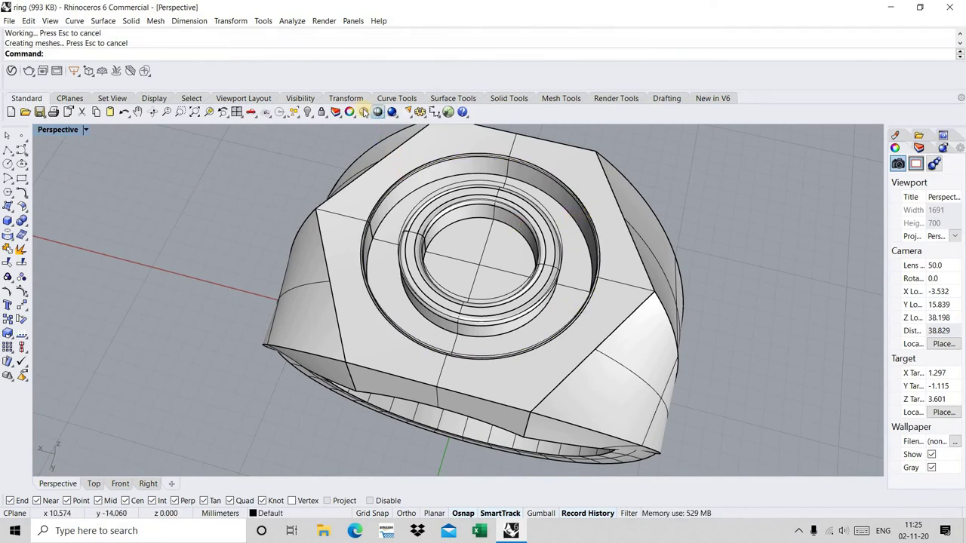
- Inspect the filleted ring in a shaded preview from several angles
right_click(363, 112)
mouse_move(489, 289)
right_mouse_down()
mouse_move(478, 243)
mouse_move(514, 254)
right_mouse_up()
left_click(194, 112)
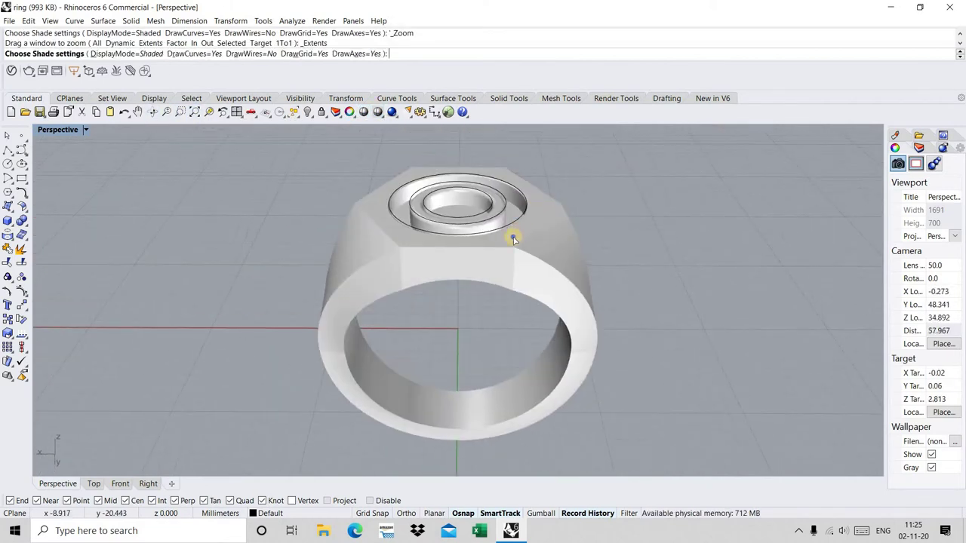
right_click(514, 254)
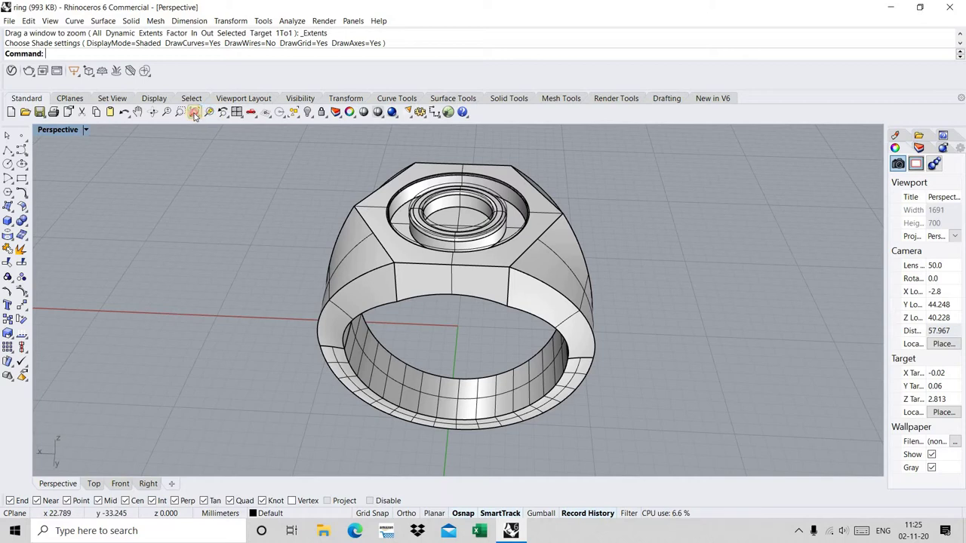
left_click(200, 114)
right_click_drag(366, 234, 370, 236)
- Select all curves with SelCrv and delete the three leftover curves
type("SelCrv")
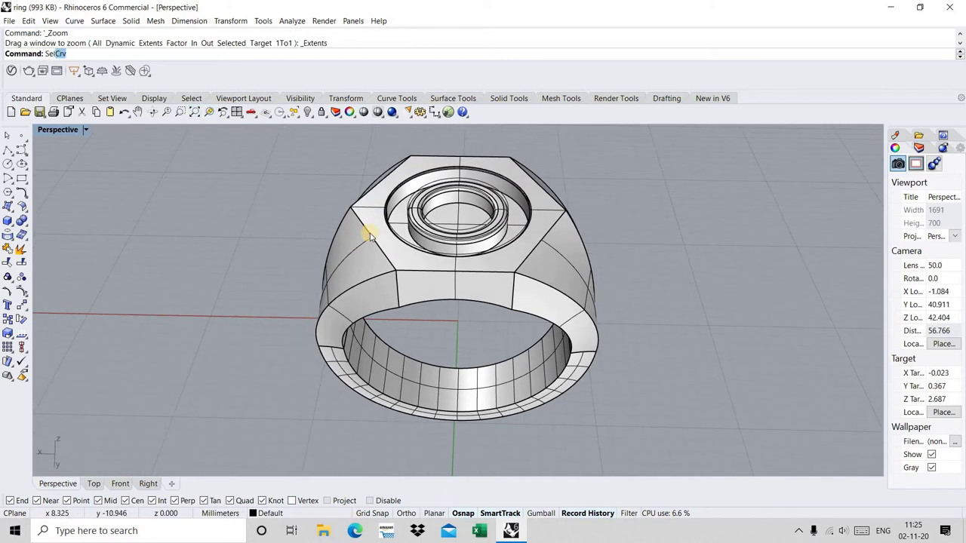
key("Return")
key("Delete")
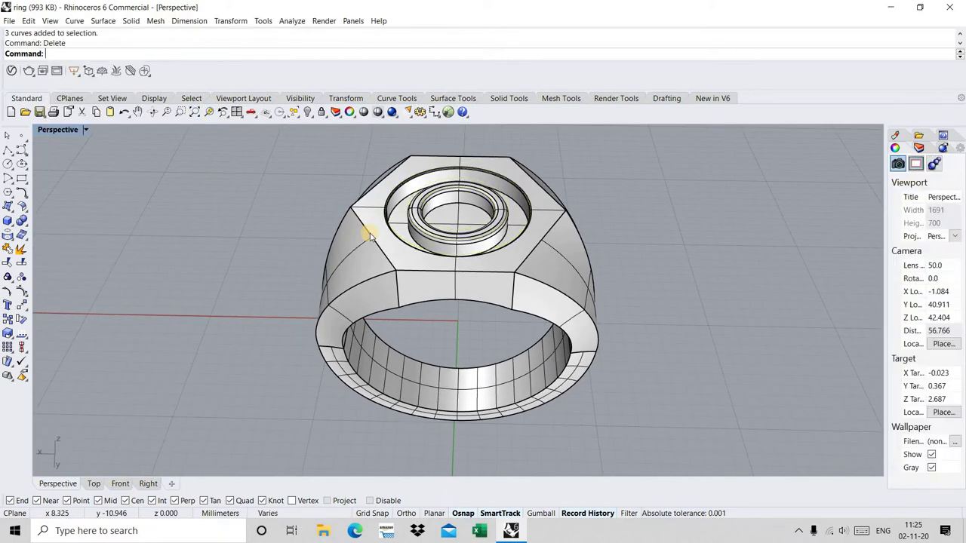
left_click(502, 143)
left_click(193, 113)
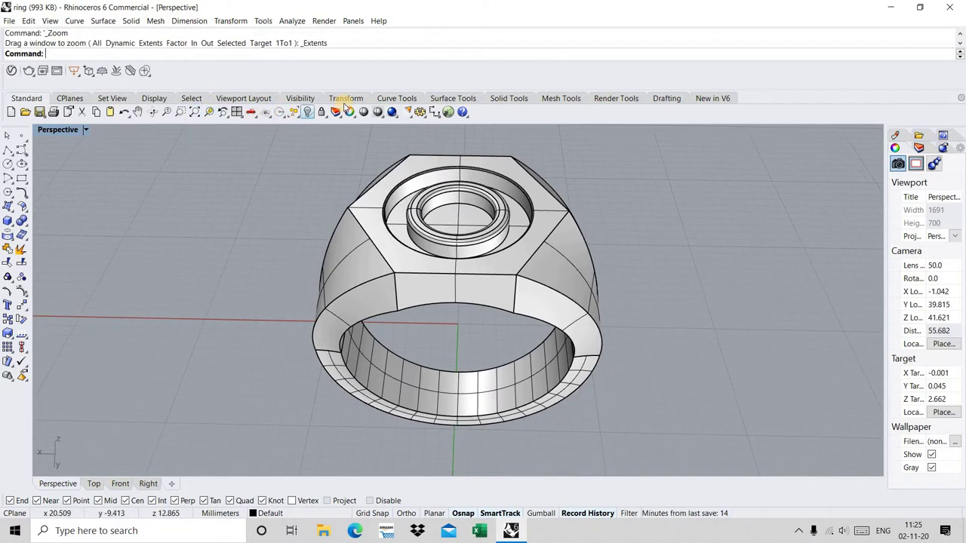
right_click_drag(400, 148, 419, 195)
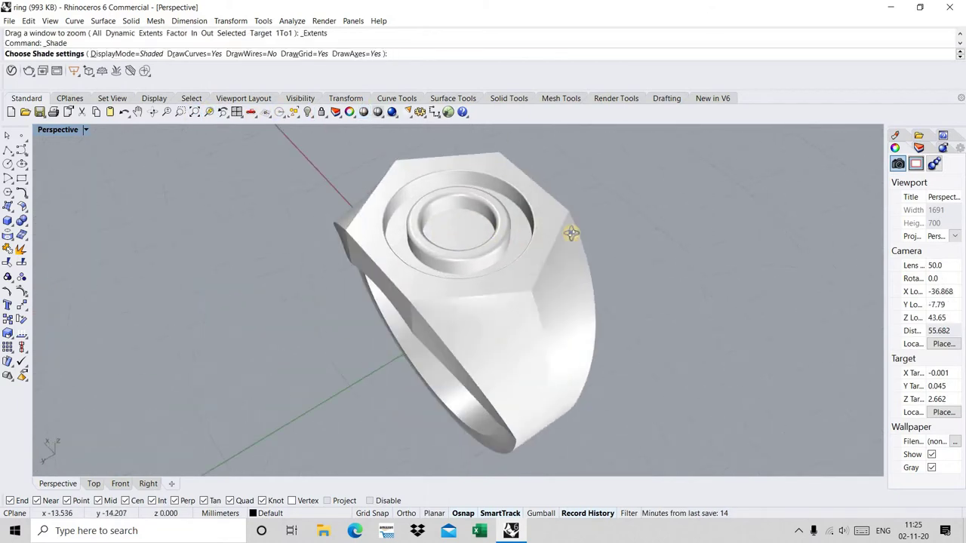
key("Return")
scroll(422, 200, "up", 2)
scroll(445, 227, "up", 4)
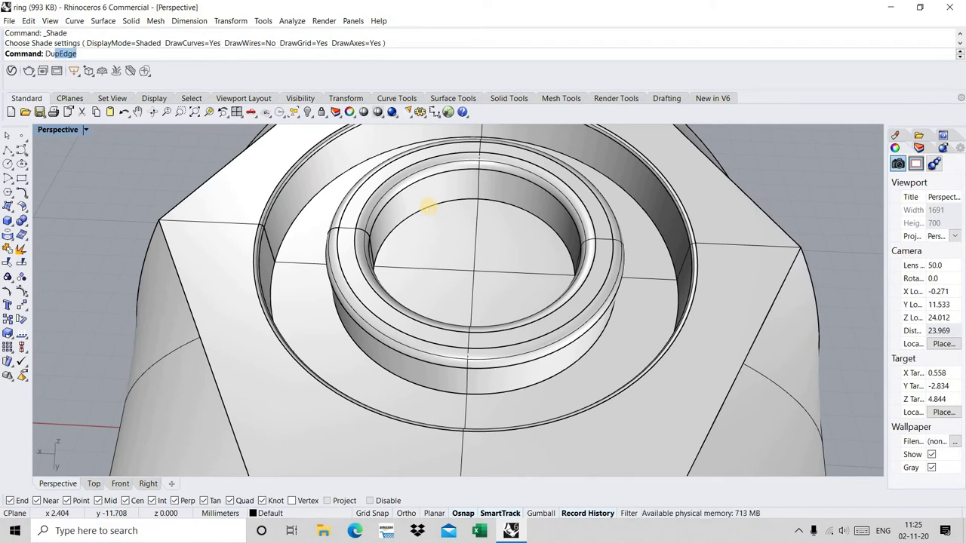
- Duplicate the inner circular edge of the diamond seat with DupEdge
type("DupEdge")
key("Return")
left_click(435, 208)
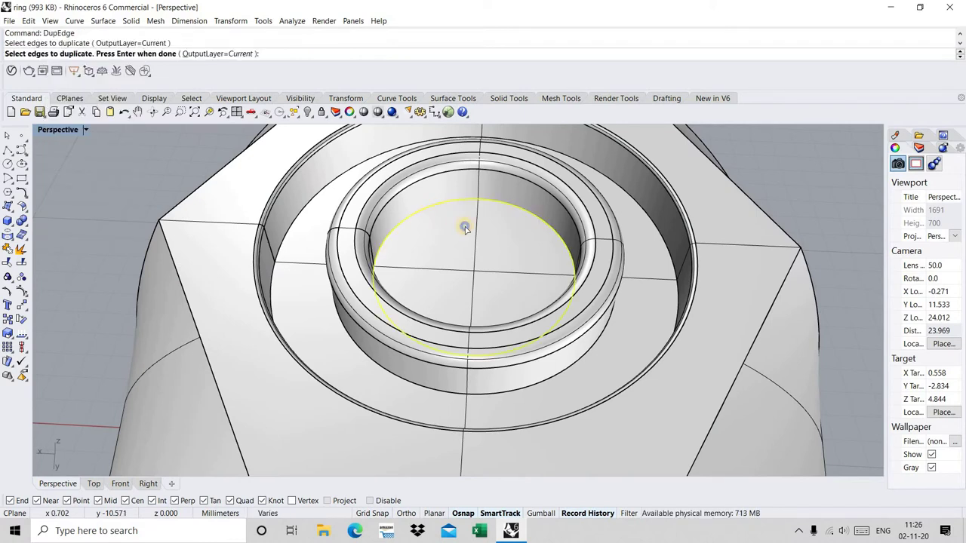
key("Return")
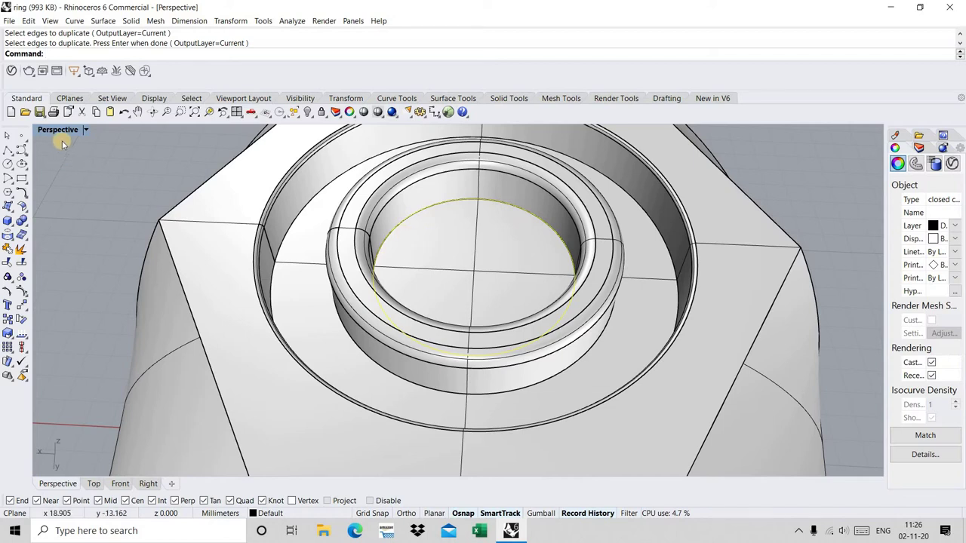
- Extrude the copied circle 0.5 into a thin solid disc and begin a Boolean difference
left_click(7, 221)
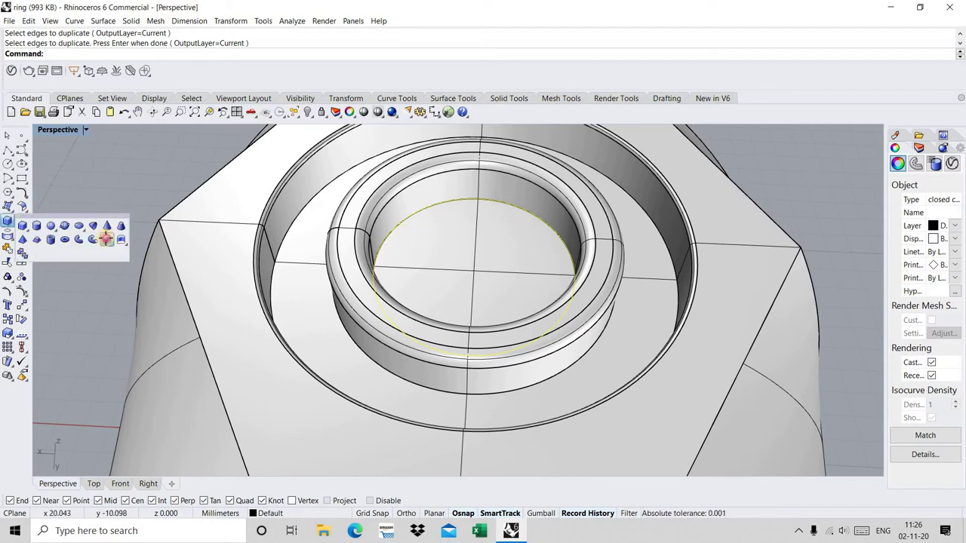
left_click(107, 240)
key("ctrl+m")
scroll(205, 388, "up", 2)
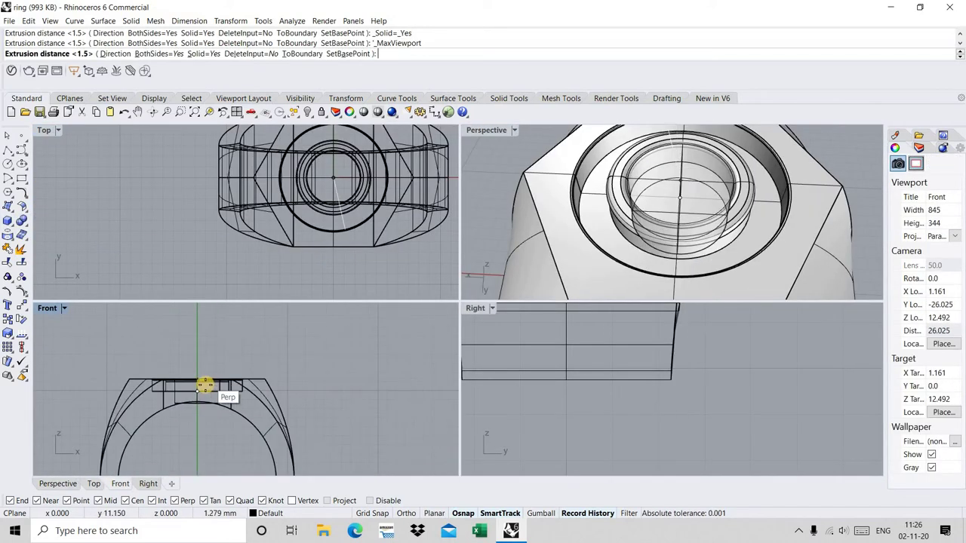
scroll(190, 403, "up", 1)
scroll(234, 352, "up", 2)
scroll(236, 360, "up", 2)
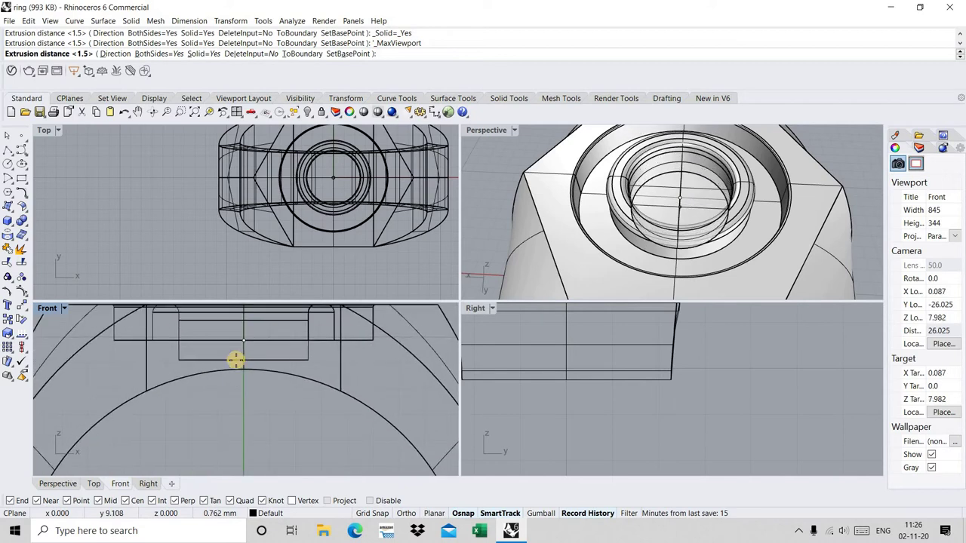
type("1")
key("BackSpace")
type(".5")
key("Return")
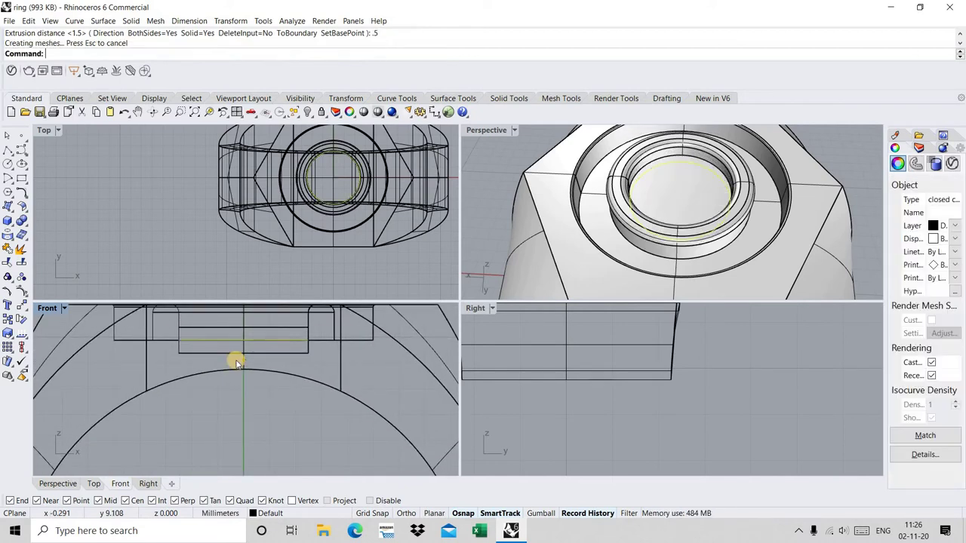
right_click_drag(739, 138, 717, 193)
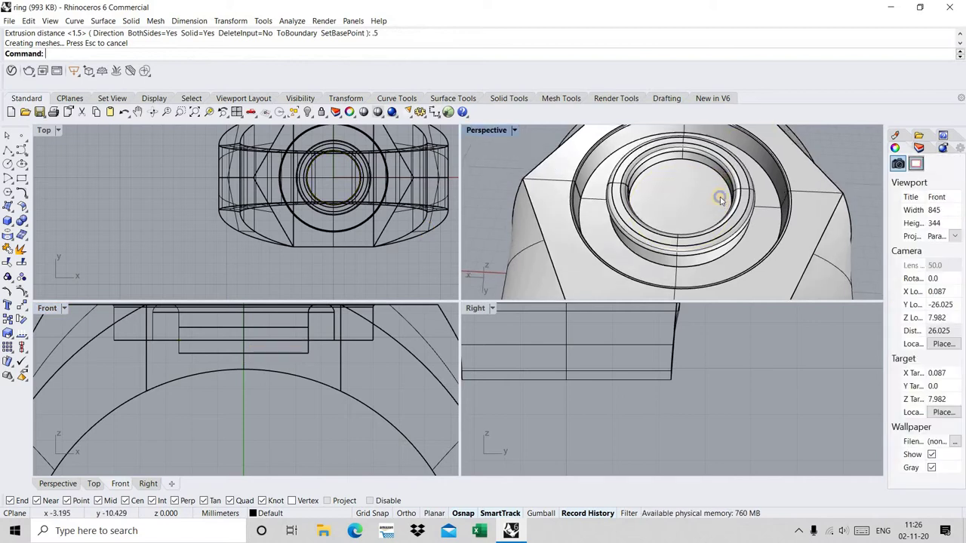
left_click(21, 220)
left_click(50, 223)
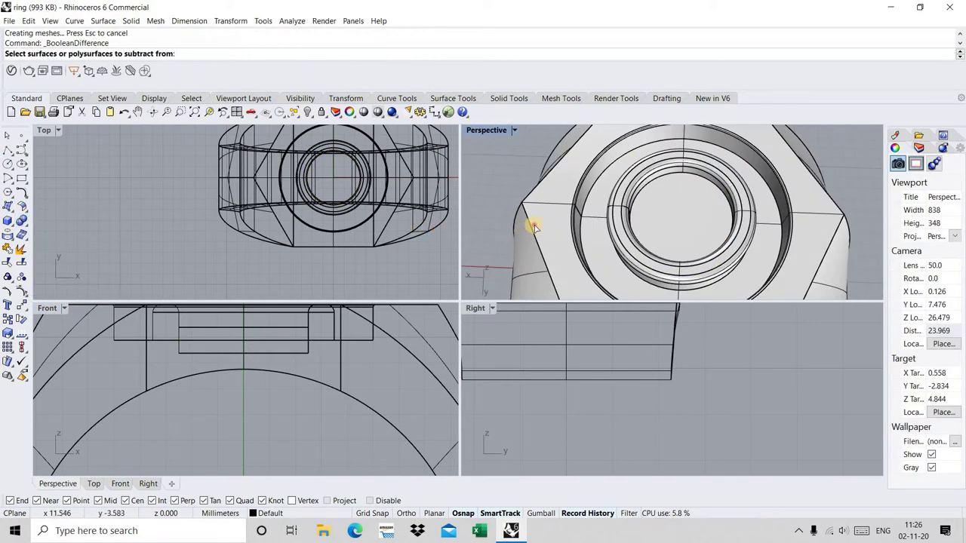
- Subtract the 0.5 mm disc from the ring, accepting the history warning
left_click(530, 224)
key("Return")
left_click(677, 210)
key("Return")
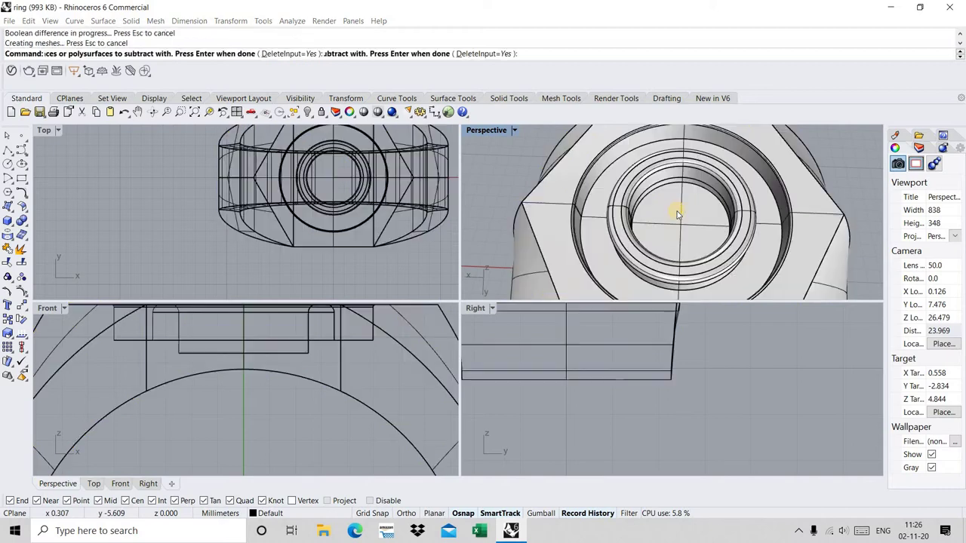
left_click(510, 309)
mouse_move(653, 229)
right_mouse_down()
mouse_move(628, 186)
mouse_move(610, 227)
right_mouse_up()
scroll(616, 210, "down", 2)
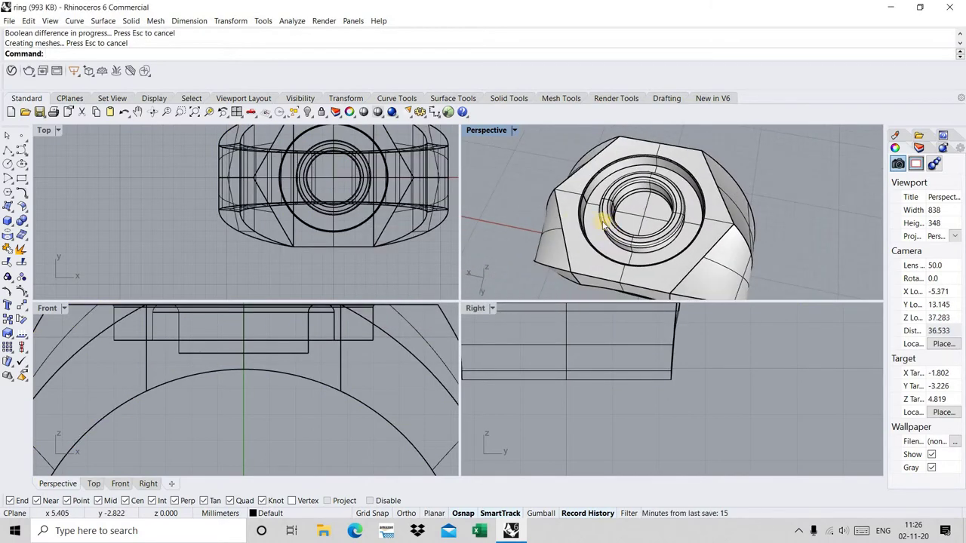
key("ctrl+m")
key("Home")
key("Home")
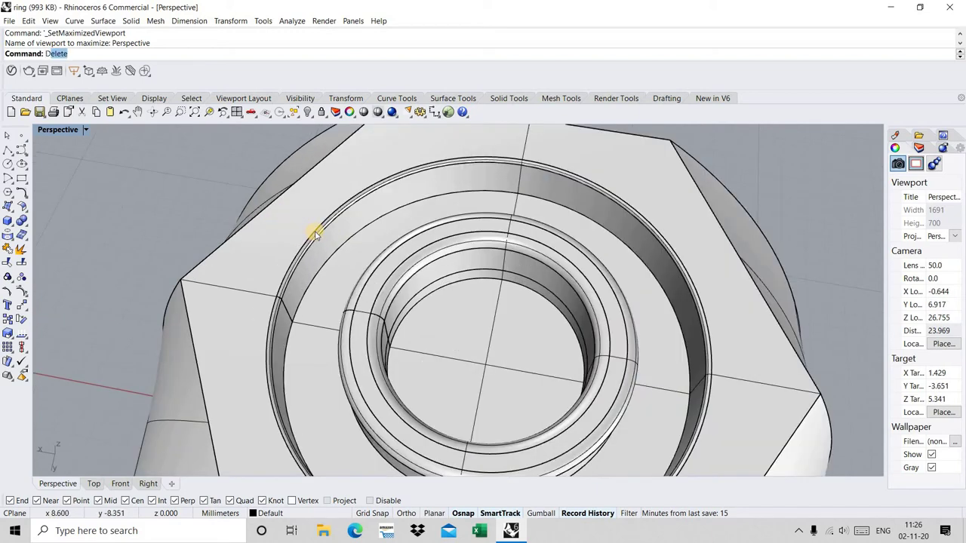
type("DupEdge")
- Duplicate the outer circular edge of the recess as a curve
key("Return")
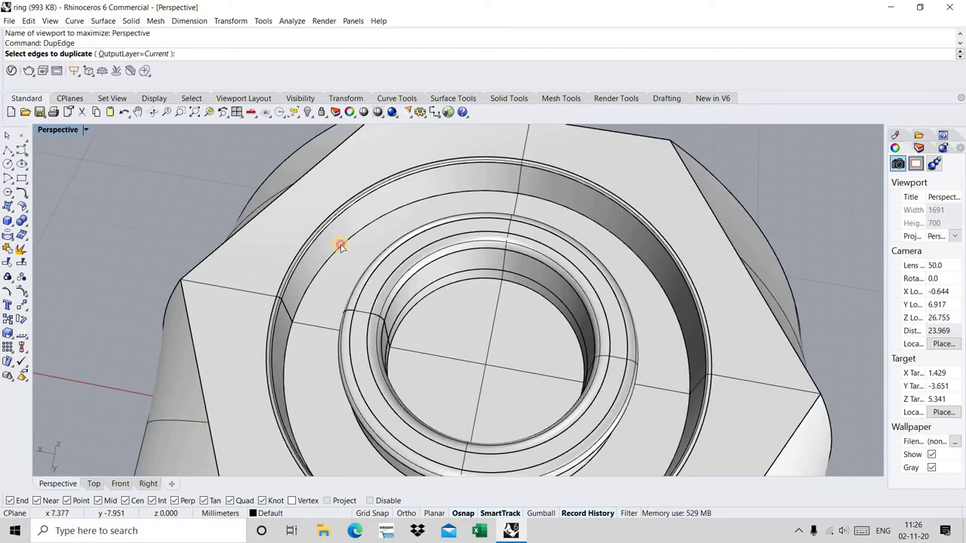
left_click(340, 246)
key("Return")
right_click_drag(353, 255, 428, 271)
type("Off")
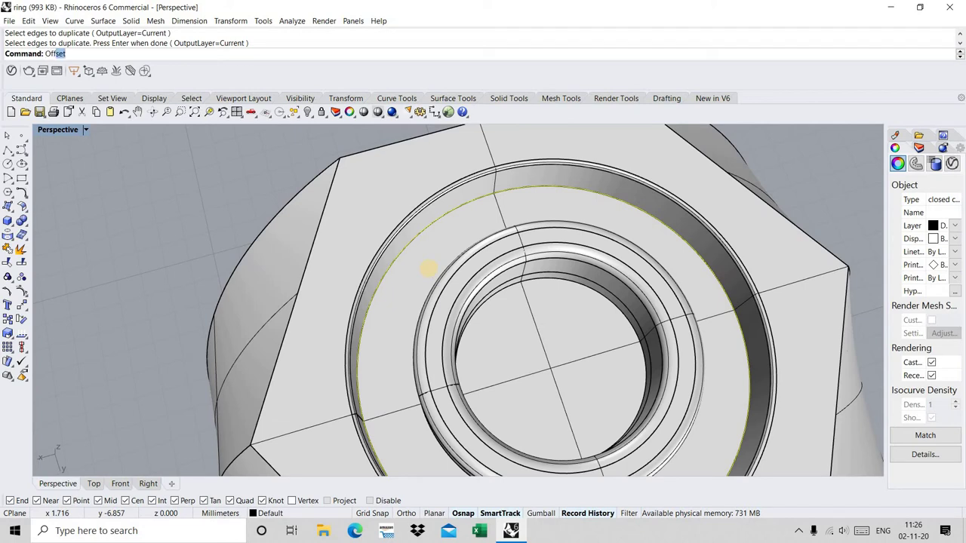
- Offset the copied edge inward by 1.5/2 (0.75) inside the recess
key("Return")
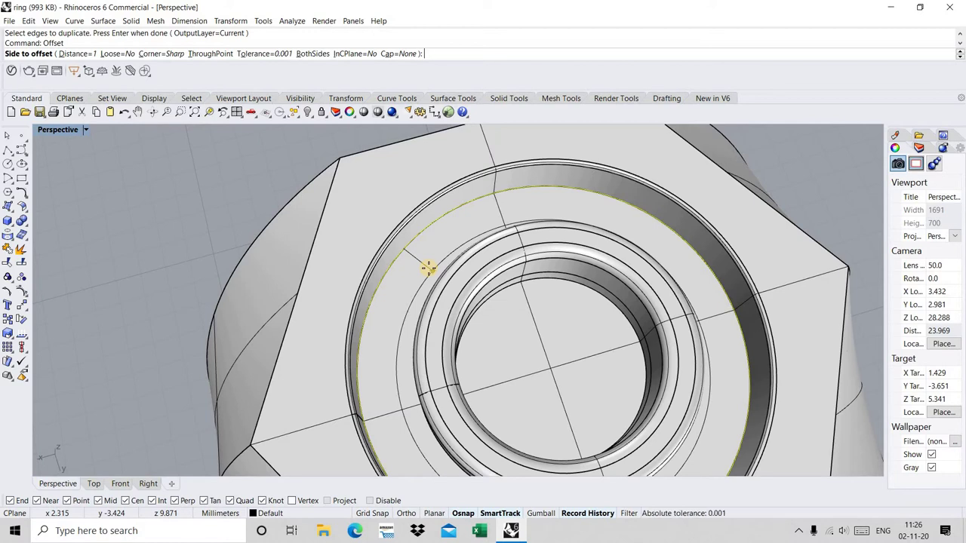
type("1.5/2")
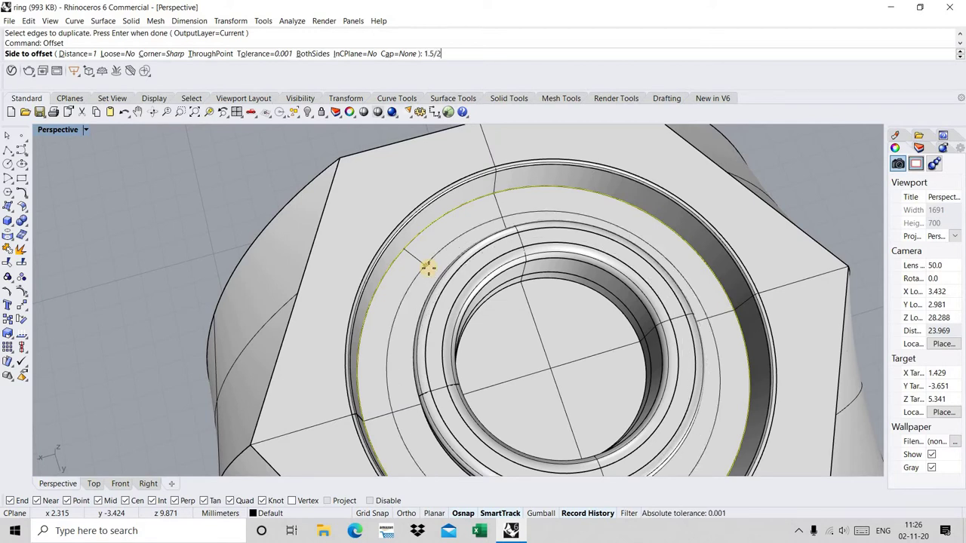
key("Return")
left_click(430, 270)
scroll(457, 272, "down", 5)
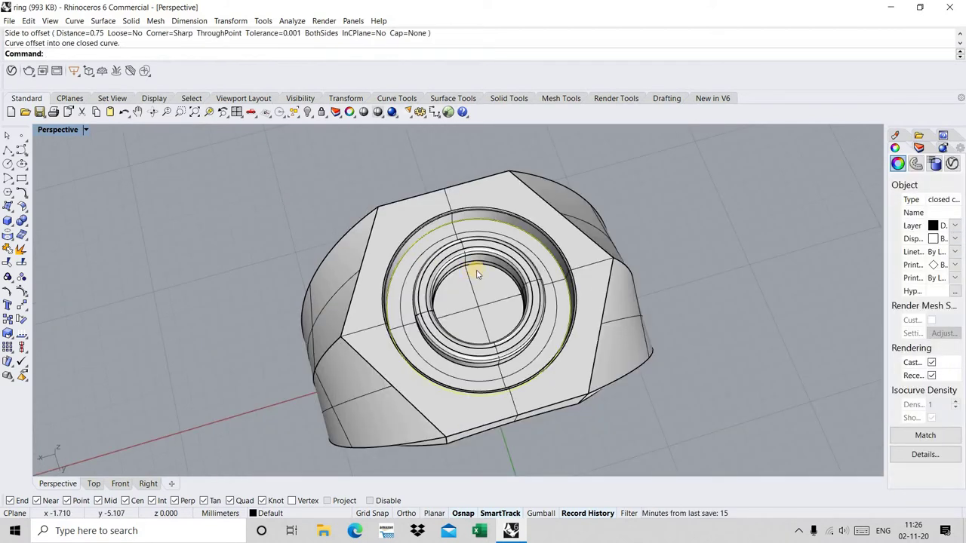
key("Escape")
right_click_drag(446, 264, 443, 262)
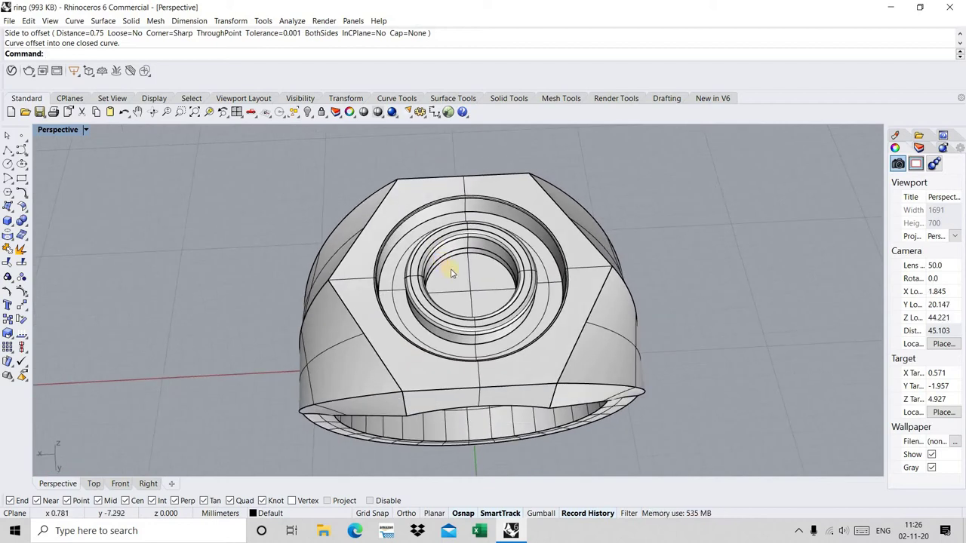
left_click(194, 111)
mouse_move(529, 271)
right_mouse_down()
mouse_move(393, 221)
mouse_move(442, 222)
mouse_move(481, 244)
mouse_move(463, 236)
right_mouse_up()
scroll(416, 224, "up", 5)
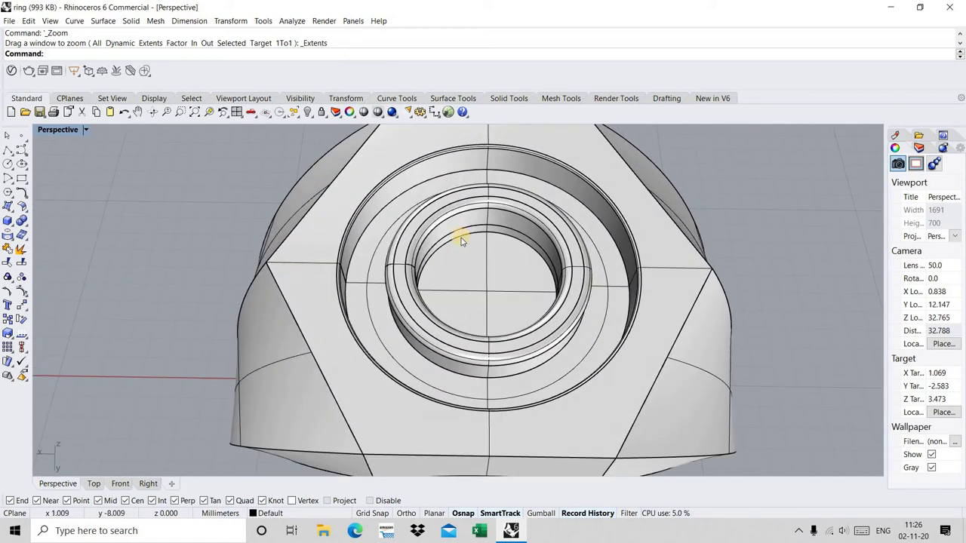
key("ctrl+m")
scroll(584, 253, "down", 3)
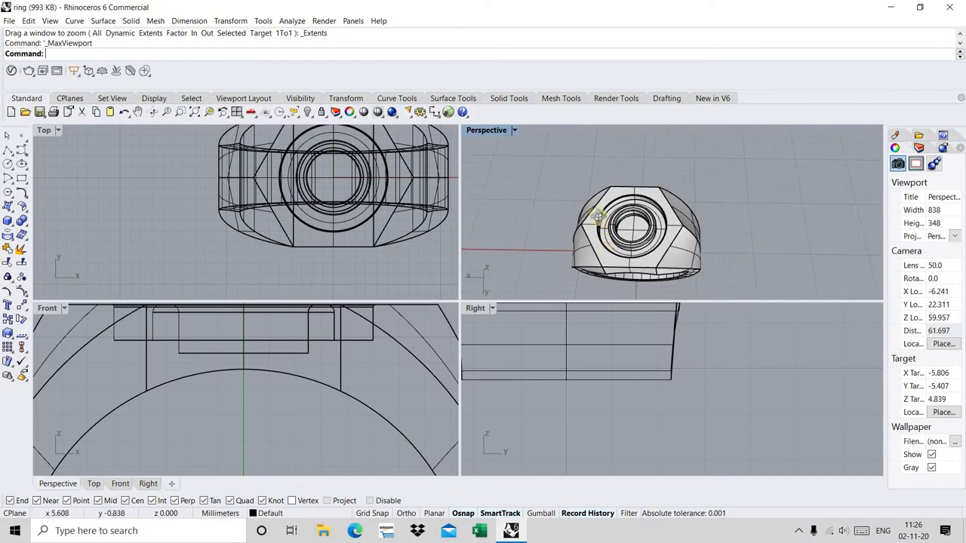
right_click_drag(584, 253, 630, 212)
scroll(617, 211, "up", 3)
double_click(486, 130)
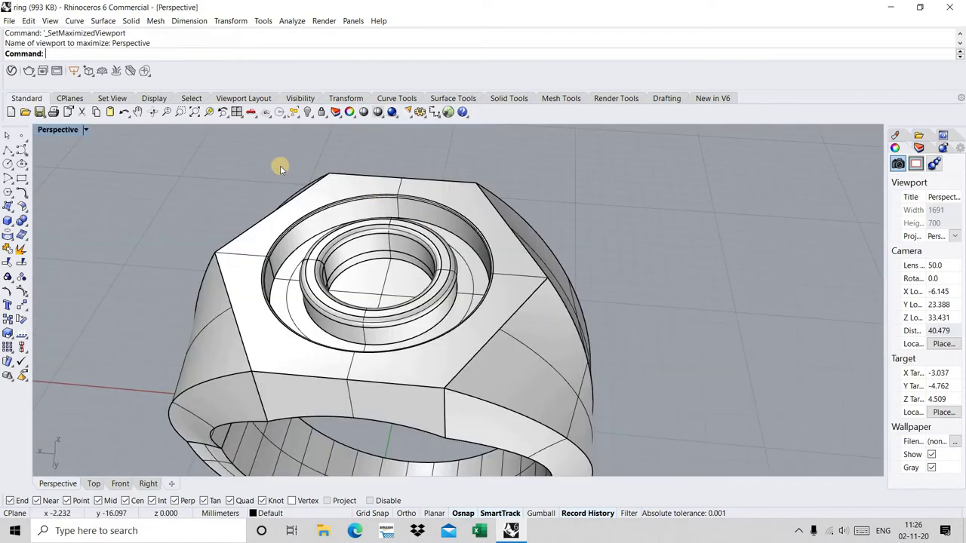
left_click(195, 112)
right_click_drag(518, 254, 471, 294)
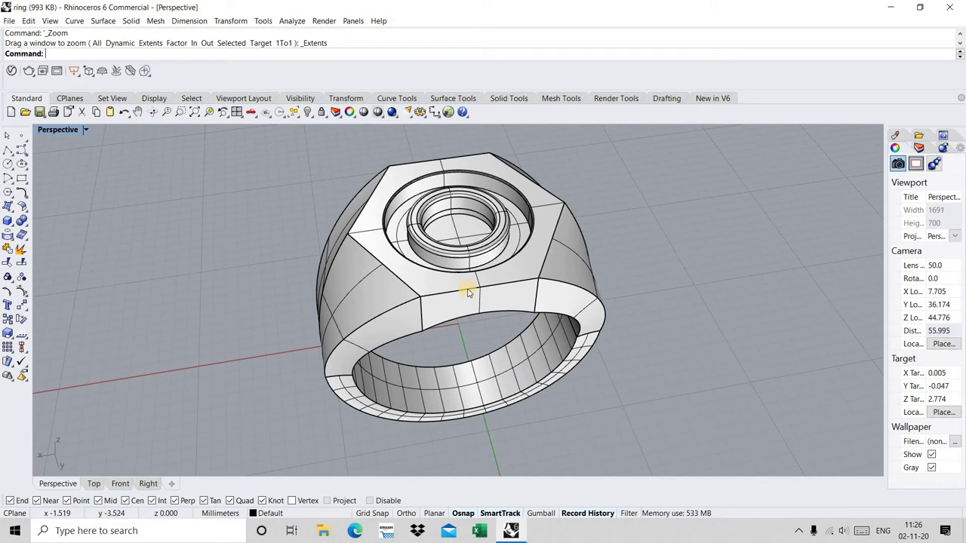
left_click(364, 112)
mouse_move(513, 244)
right_mouse_down()
mouse_move(491, 222)
mouse_move(459, 260)
mouse_move(513, 295)
mouse_move(517, 319)
mouse_move(511, 289)
right_mouse_up()
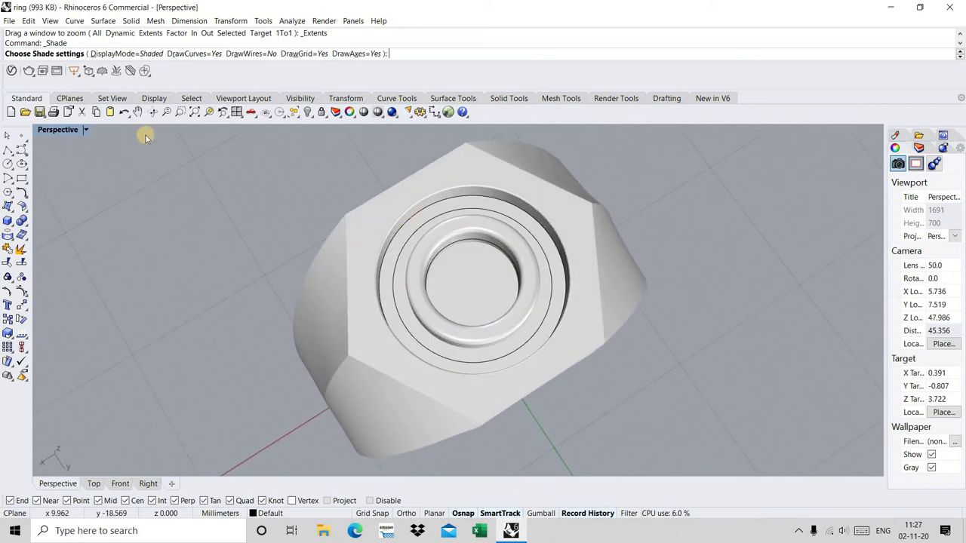
key("Escape")
left_click(193, 111)
mouse_move(424, 260)
right_mouse_down()
mouse_move(421, 218)
mouse_move(134, 230)
right_mouse_up()
scroll(421, 218, "up", 3)
right_click_drag(501, 249, 472, 238)
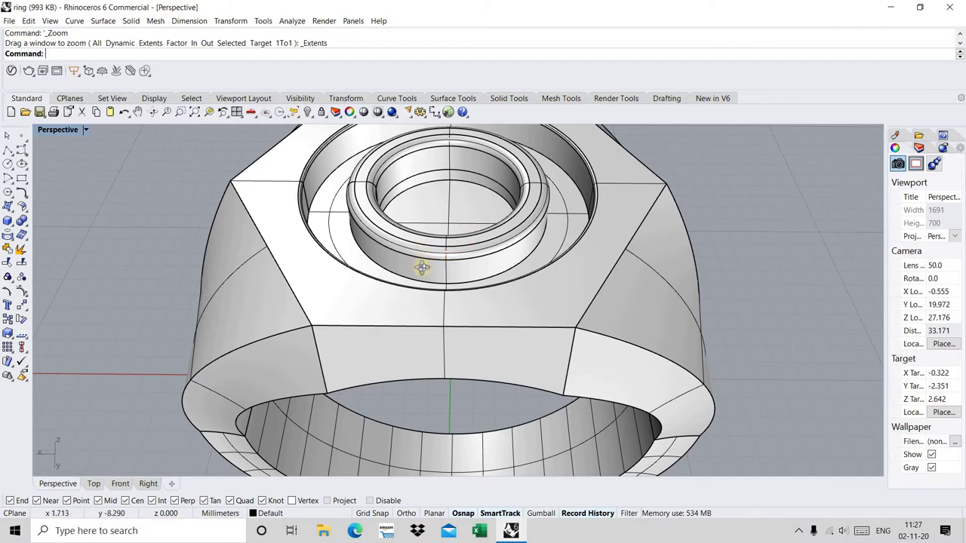
mouse_move(422, 268)
right_mouse_down()
mouse_move(401, 211)
mouse_move(396, 249)
right_mouse_up()
left_click(401, 220)
key("Escape")
- Duplicate the inner edge of the centre setting as a curve with DupEdge
type("DupEdge")
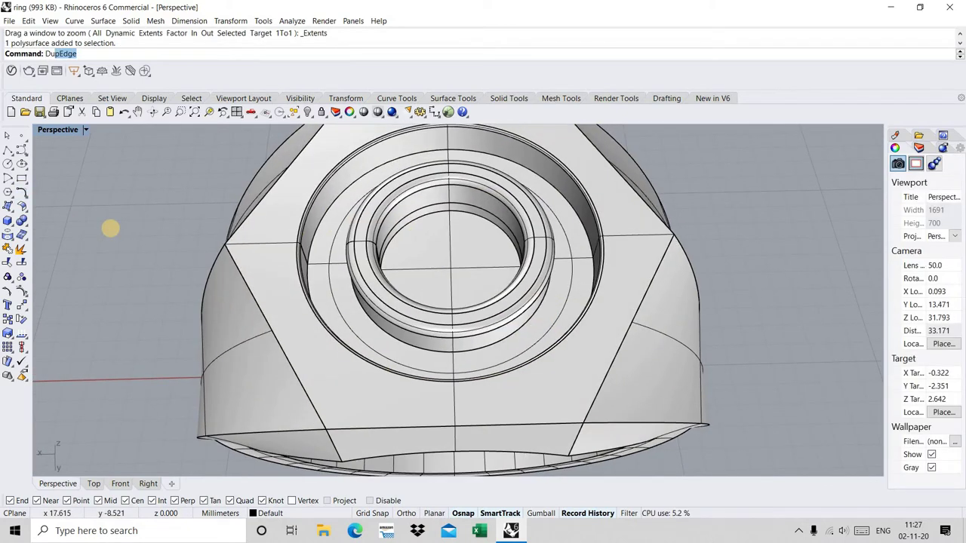
key("Return")
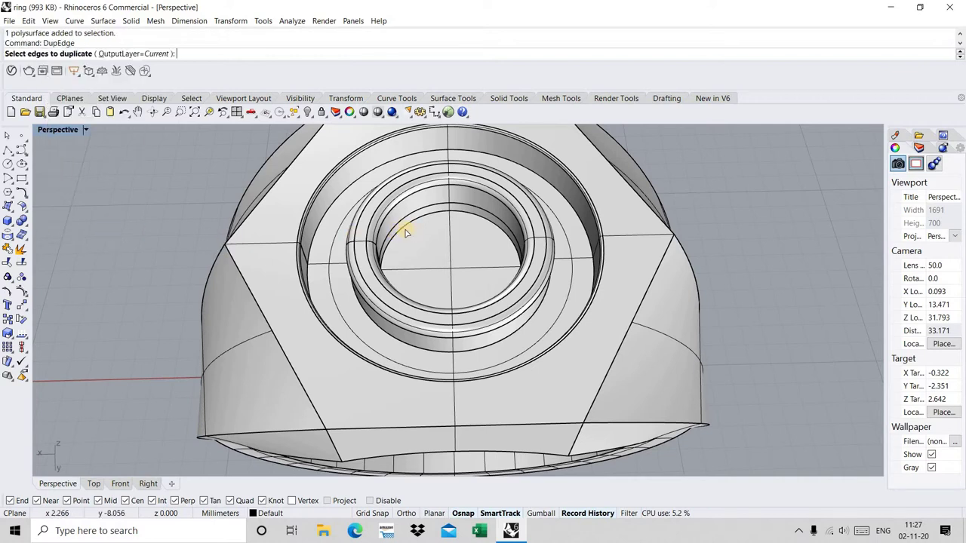
left_click(404, 233)
key("Return")
mouse_move(425, 239)
right_mouse_down()
mouse_move(425, 255)
mouse_move(449, 150)
right_mouse_up()
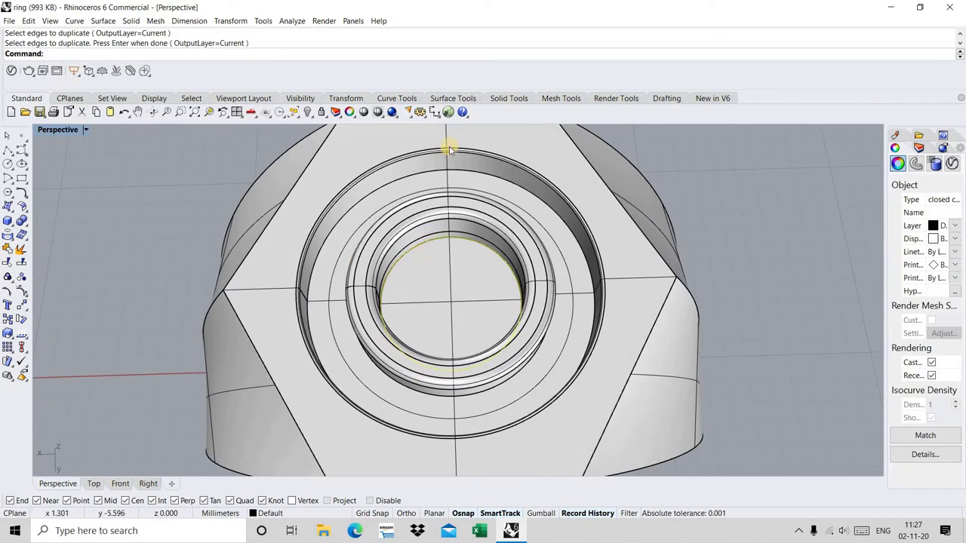
- Cancel a started radius dimension, fit the whole ring, and open the Import window
left_click(434, 112)
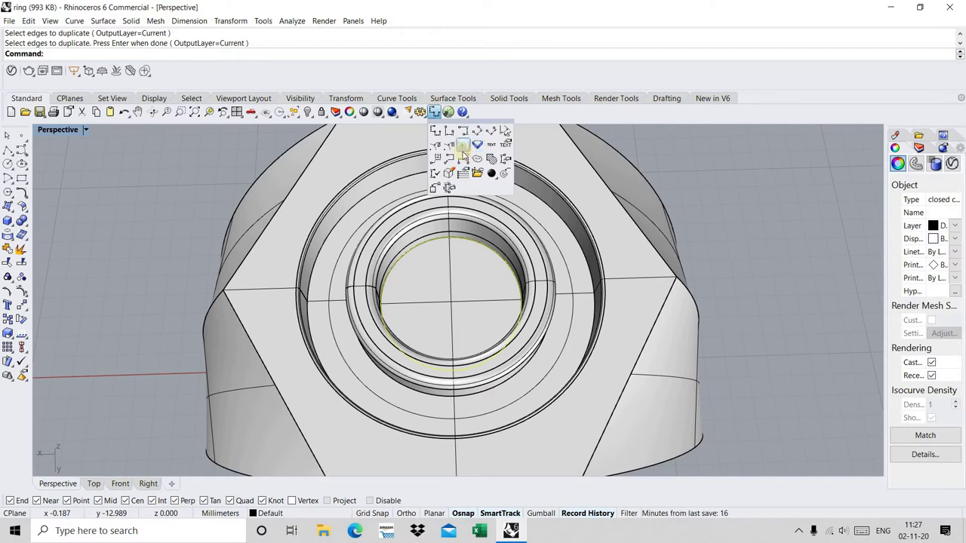
left_click(449, 145)
key("Escape")
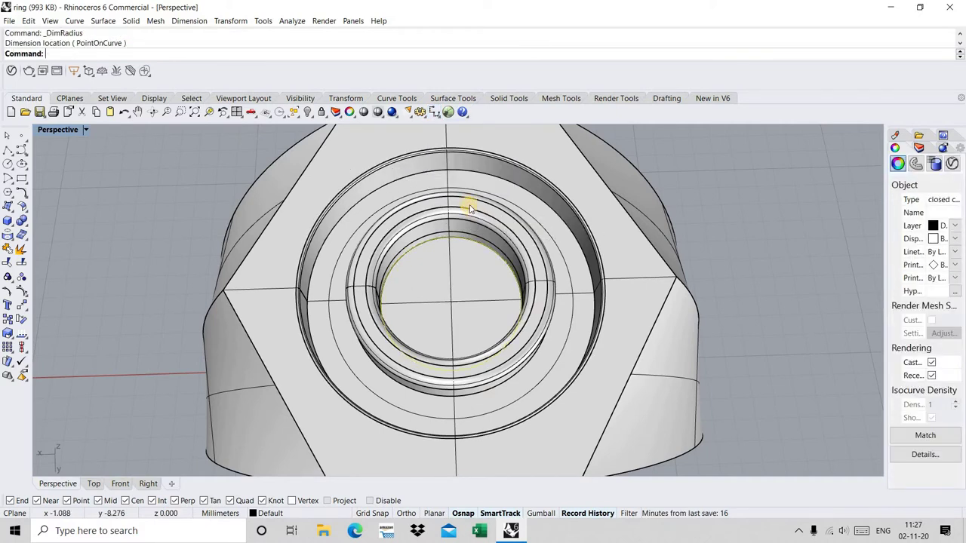
scroll(445, 244, "down", 3)
right_click_drag(431, 216, 427, 205)
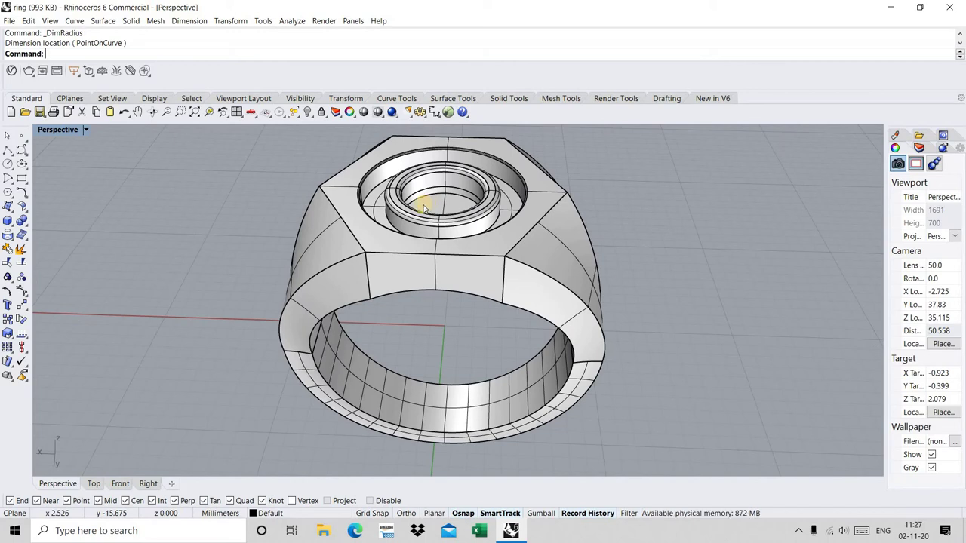
right_click_drag(494, 212, 460, 189)
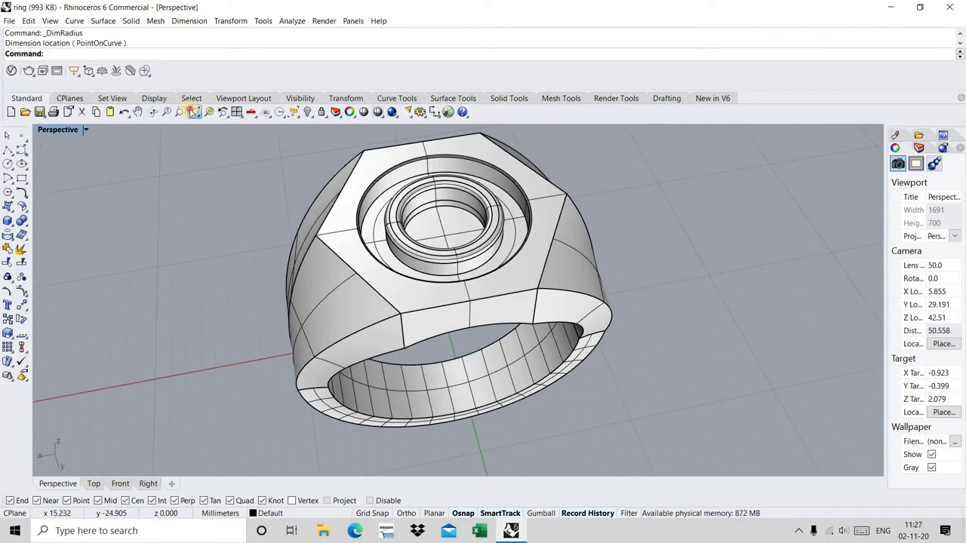
left_click(193, 111)
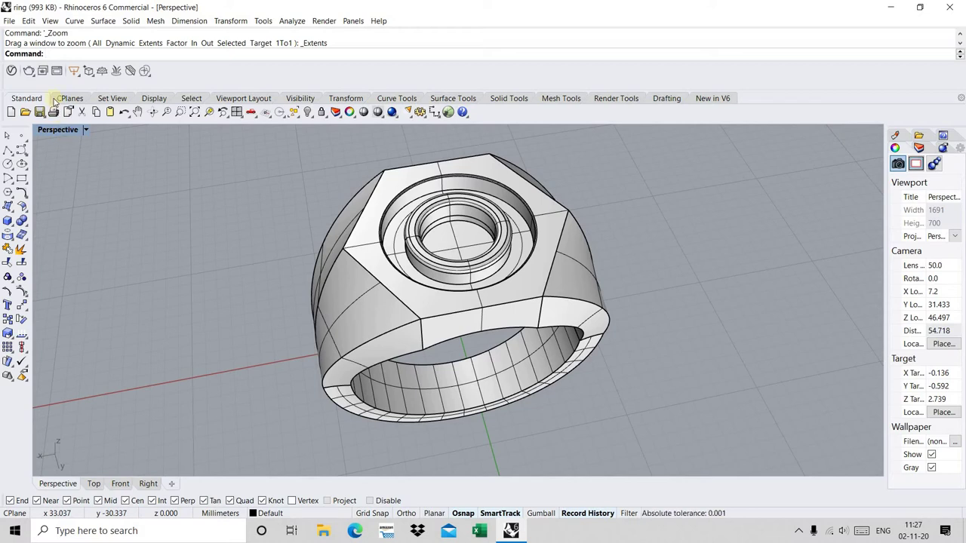
right_click(26, 111)
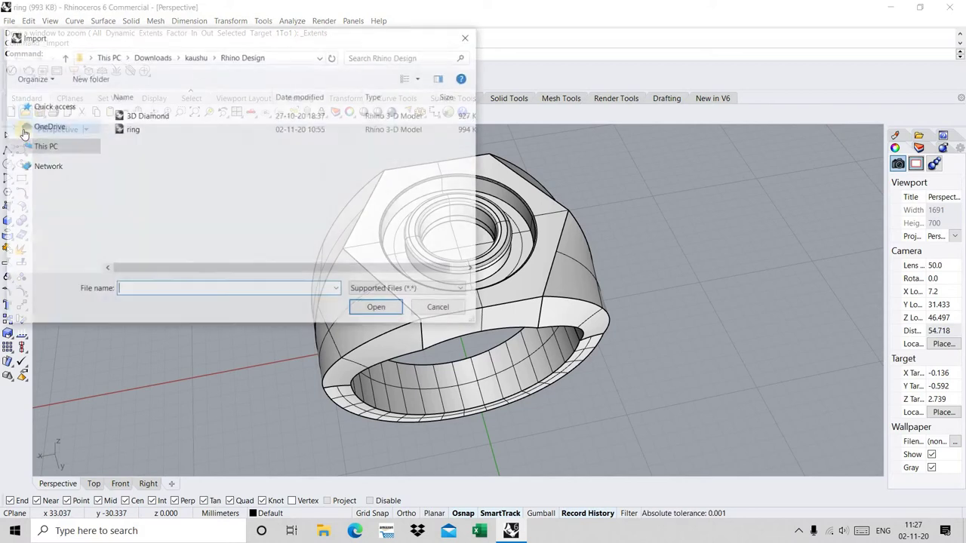
- Import the 3D Diamond file and select it in the enlarged Front view
left_click(154, 119)
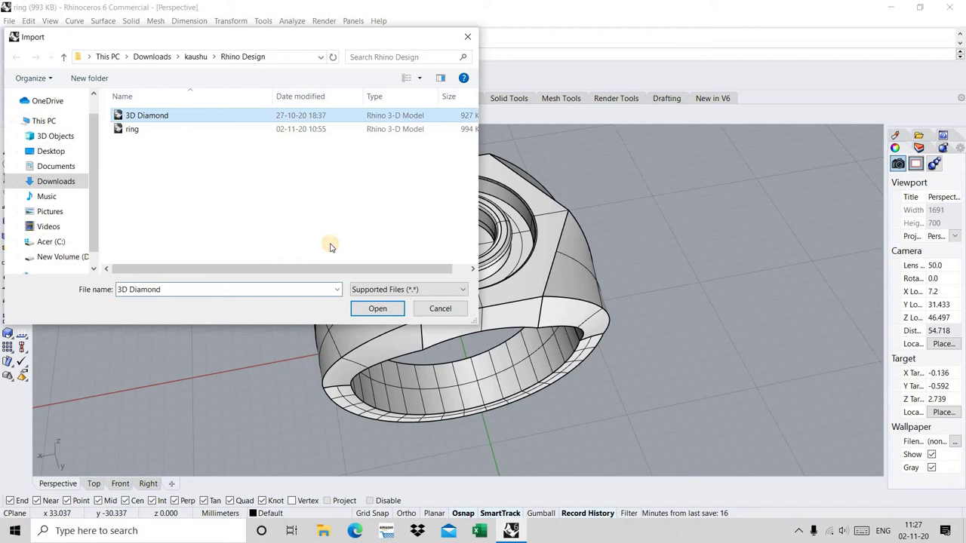
left_click(376, 310)
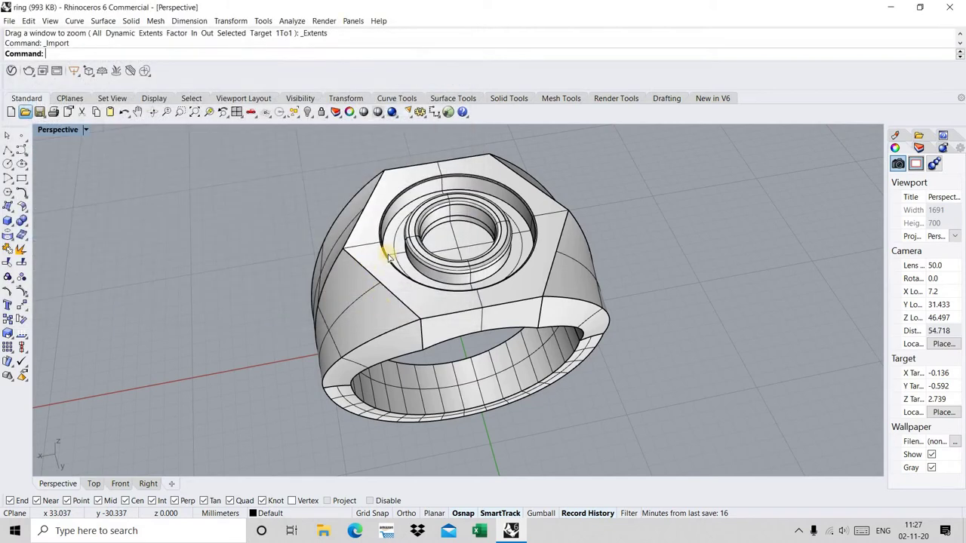
right_click_drag(426, 194, 448, 293)
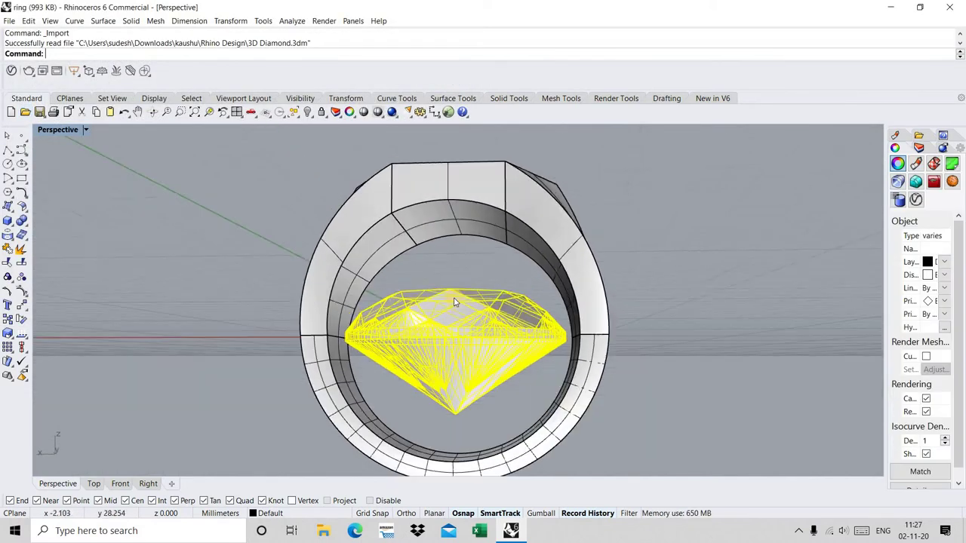
key("ctrl+F2")
key("ctrl+shift+e")
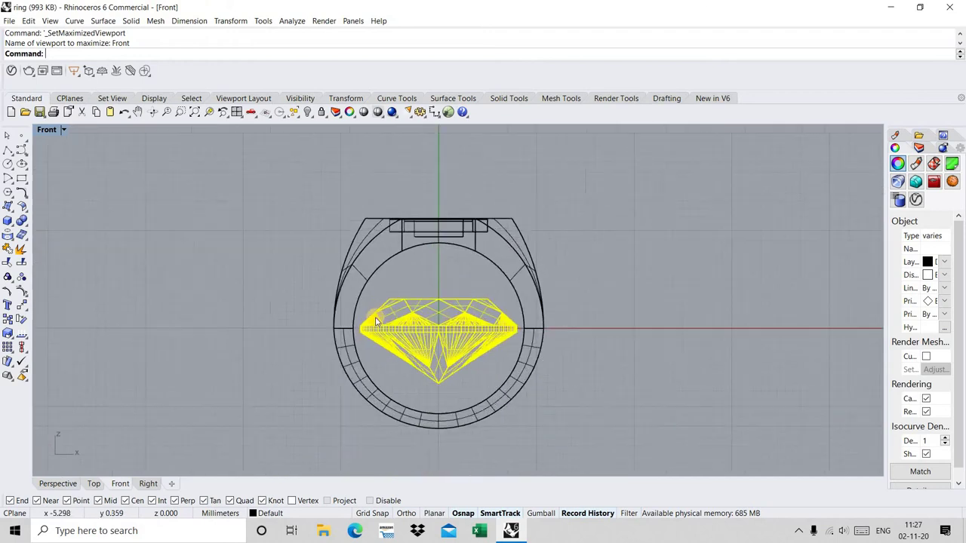
left_click(258, 270)
left_click_drag(315, 269, 647, 427)
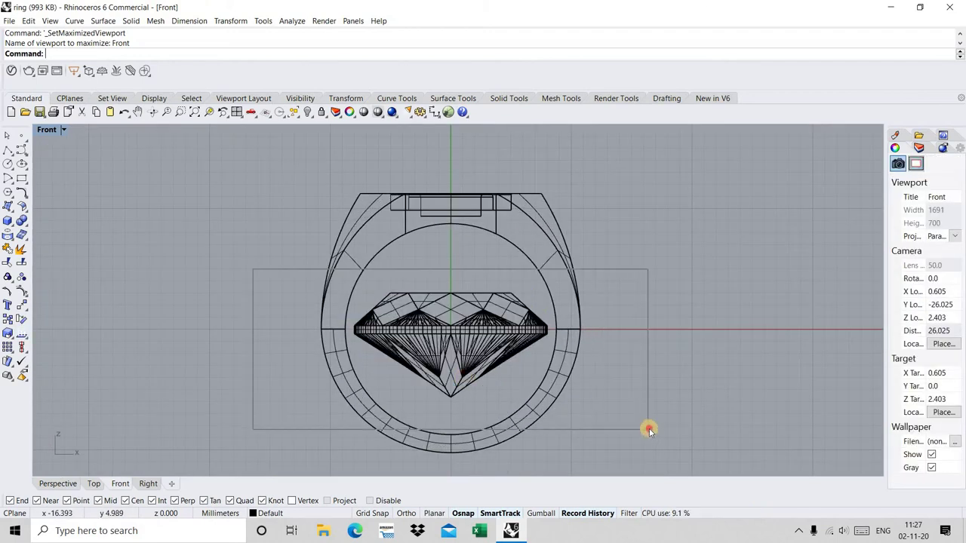
- Scale the diamond by reference so its girdle measures 5 mm across
left_click(7, 333)
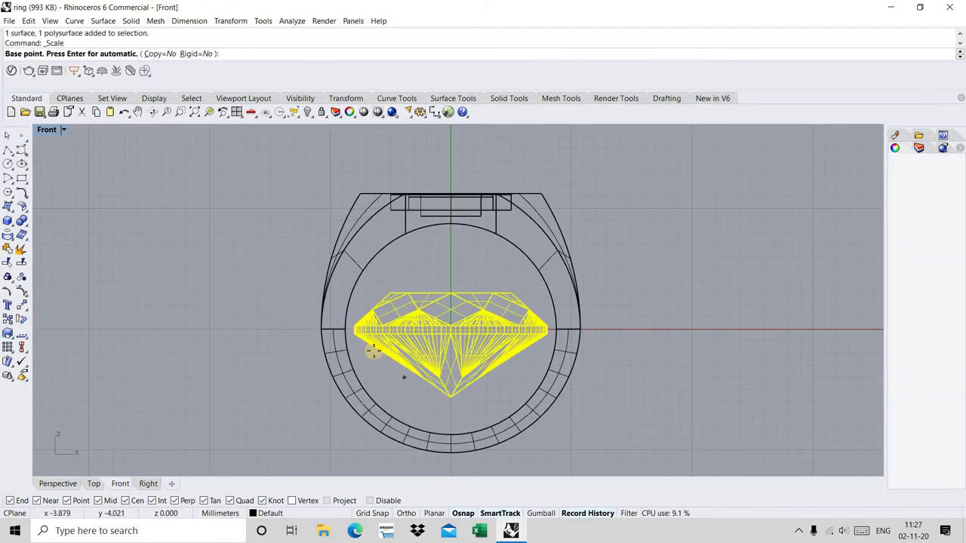
scroll(347, 325, "up", 3)
scroll(306, 303, "up", 3)
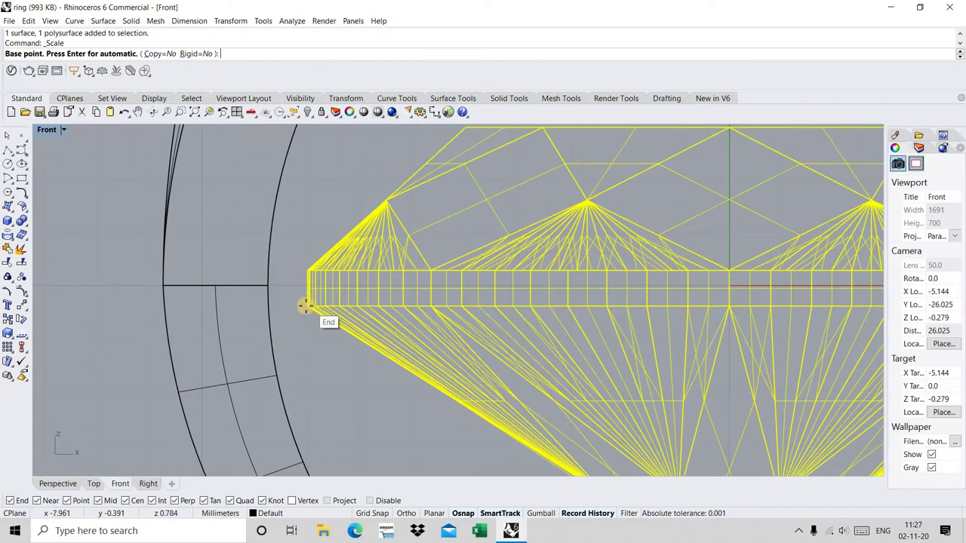
scroll(306, 305, "down", 2)
left_click(305, 304)
scroll(306, 305, "down", 2)
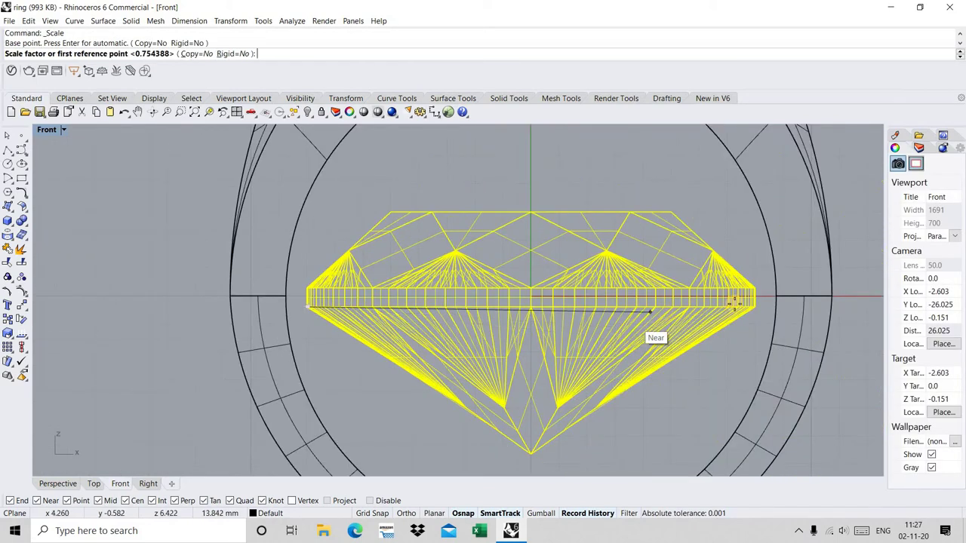
scroll(733, 303, "up", 2)
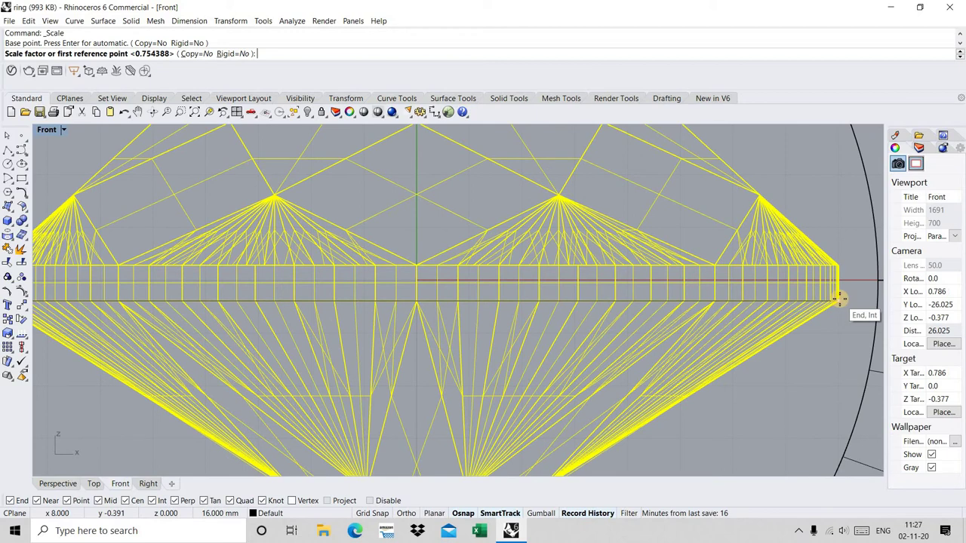
left_click(838, 299)
type("5")
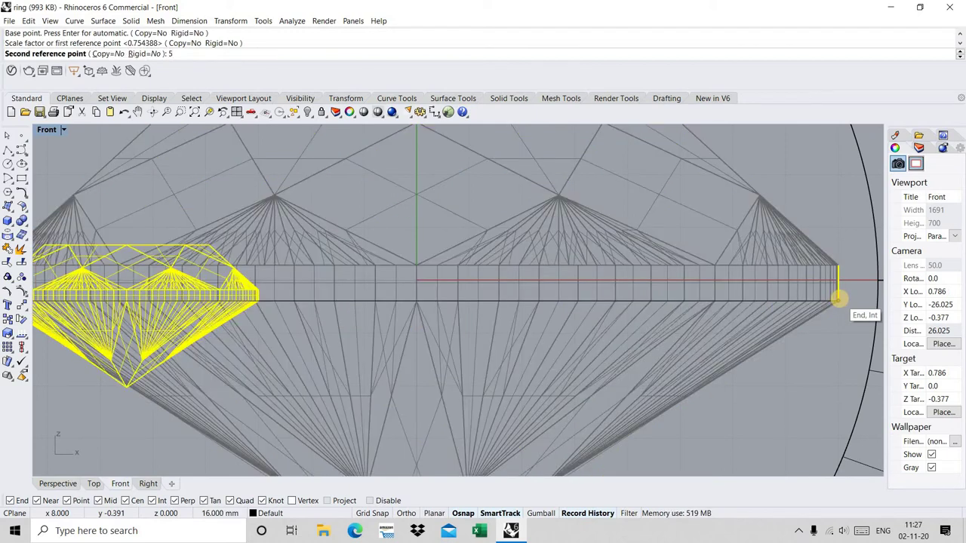
key("Return")
left_click(512, 311)
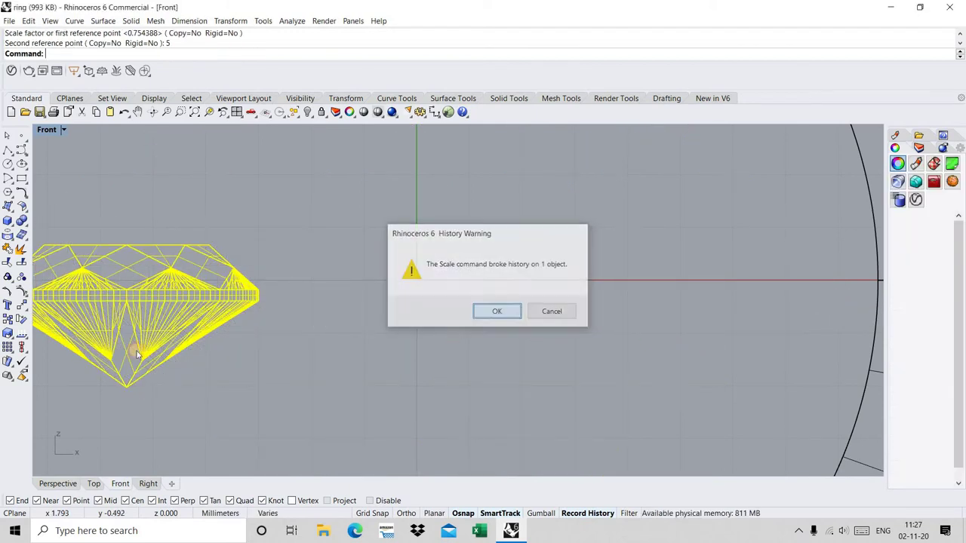
left_click(23, 307)
- Move the diamond's bottom tip to the origin, then drag it up into the top setting
left_click(126, 390)
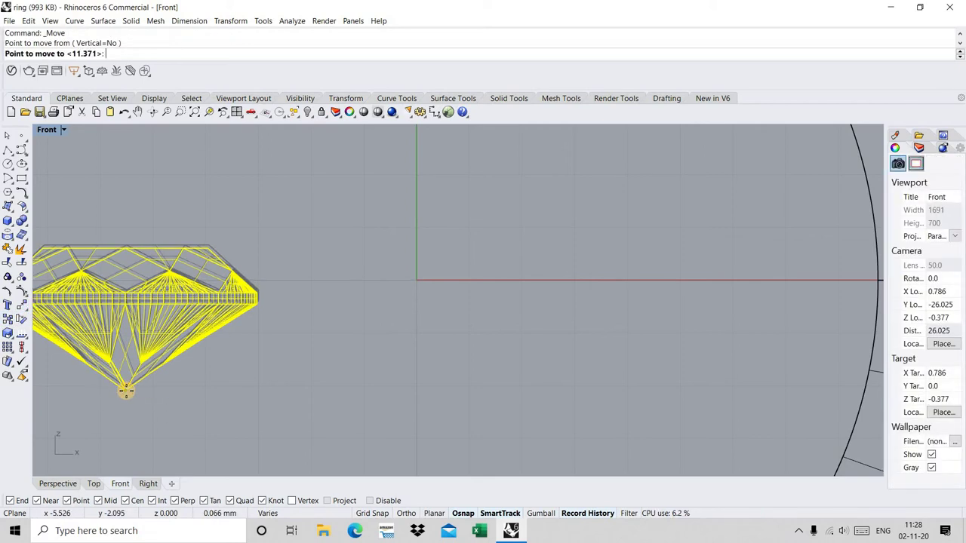
type("0")
key("Return")
scroll(326, 344, "down", 3)
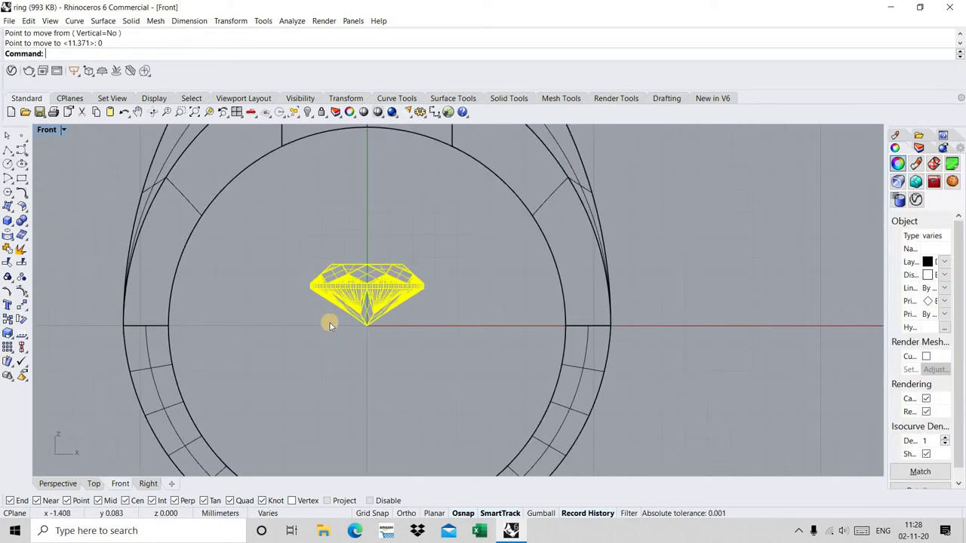
scroll(358, 307, "down", 2)
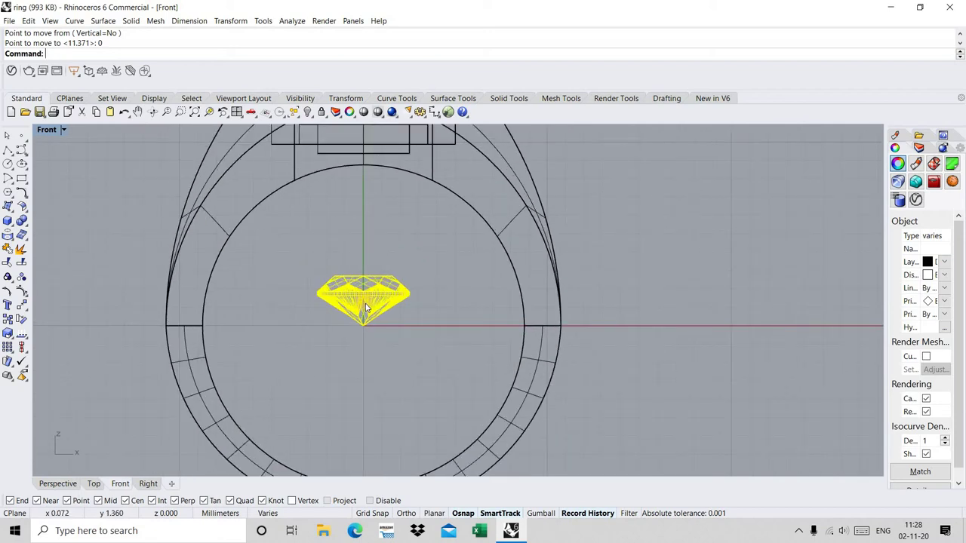
left_click_drag(304, 263, 431, 340)
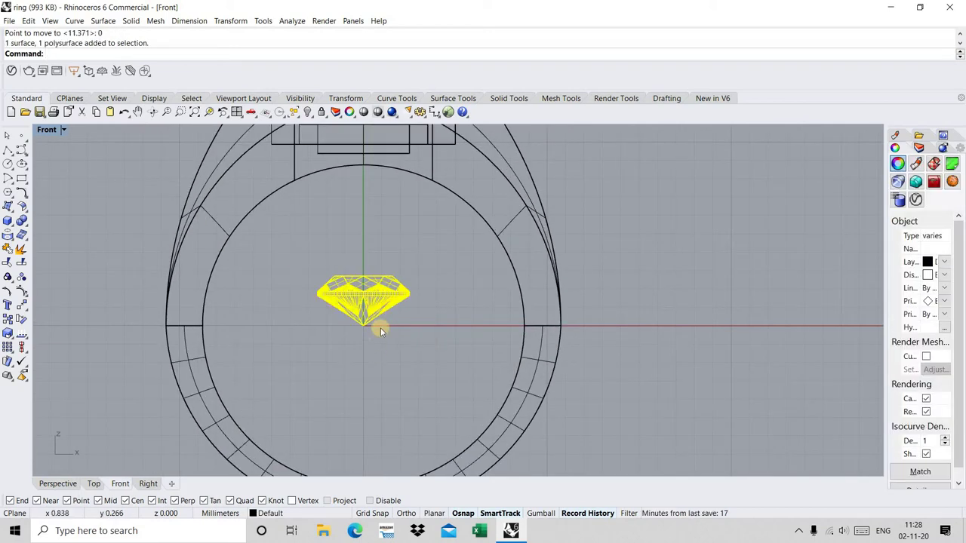
scroll(369, 332, "down", 2)
left_click_drag(363, 309, 363, 205)
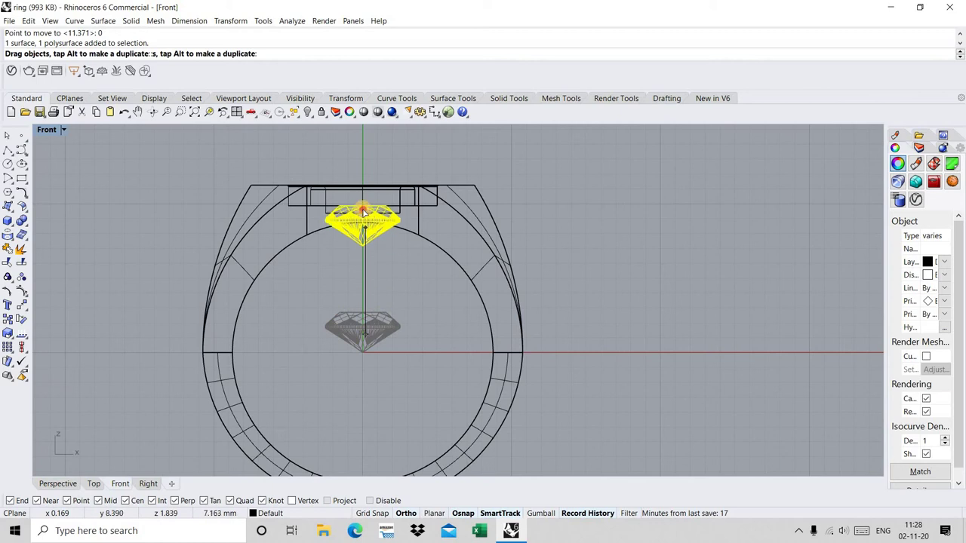
scroll(363, 219, "up", 3)
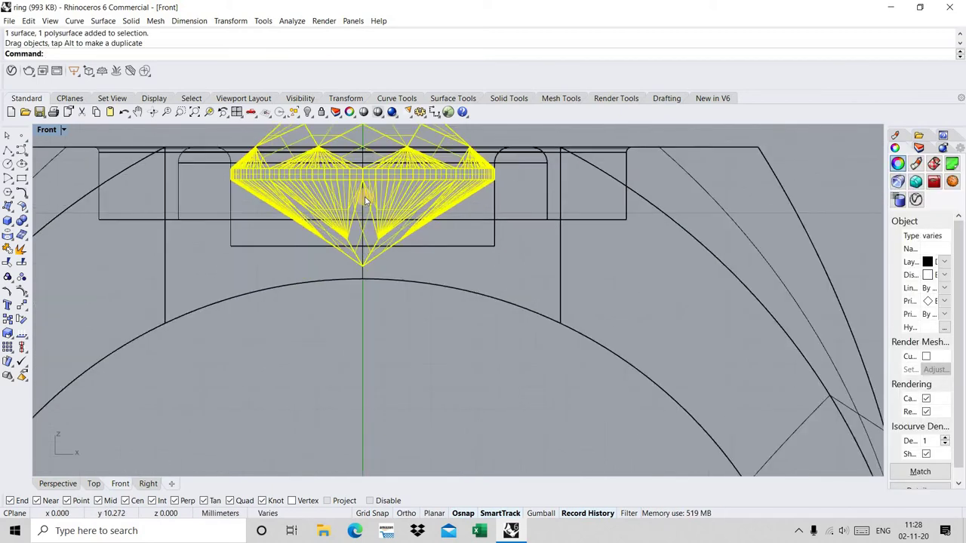
scroll(364, 230, "up", 2)
- Undo the lift and window-select the diamond with its nearby curves in the Front view
key("ctrl+a")
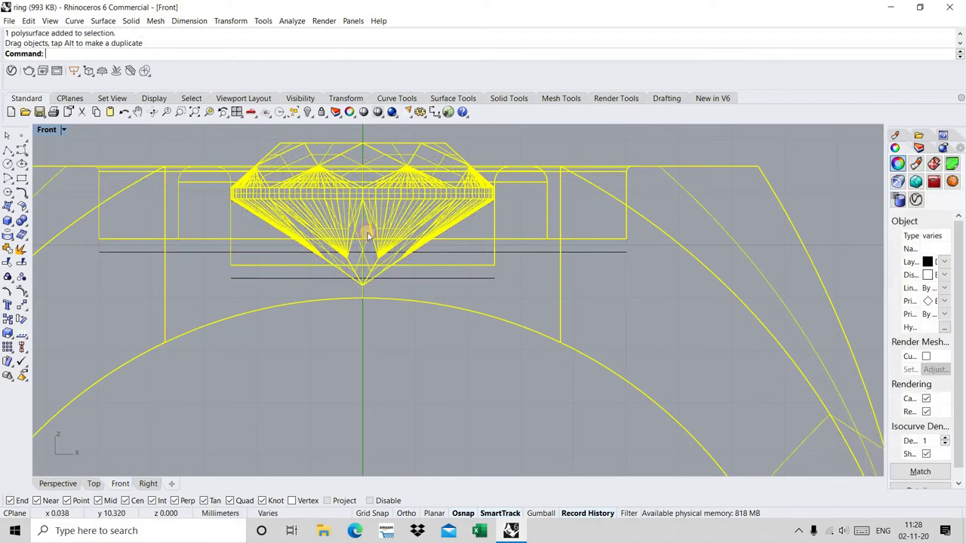
key("ctrl+z")
key("Escape")
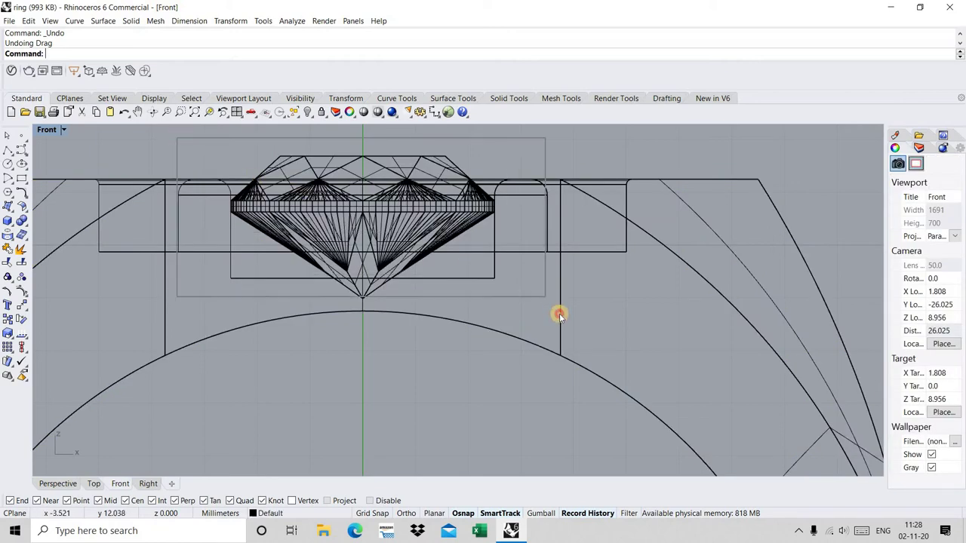
left_click_drag(207, 155, 558, 314)
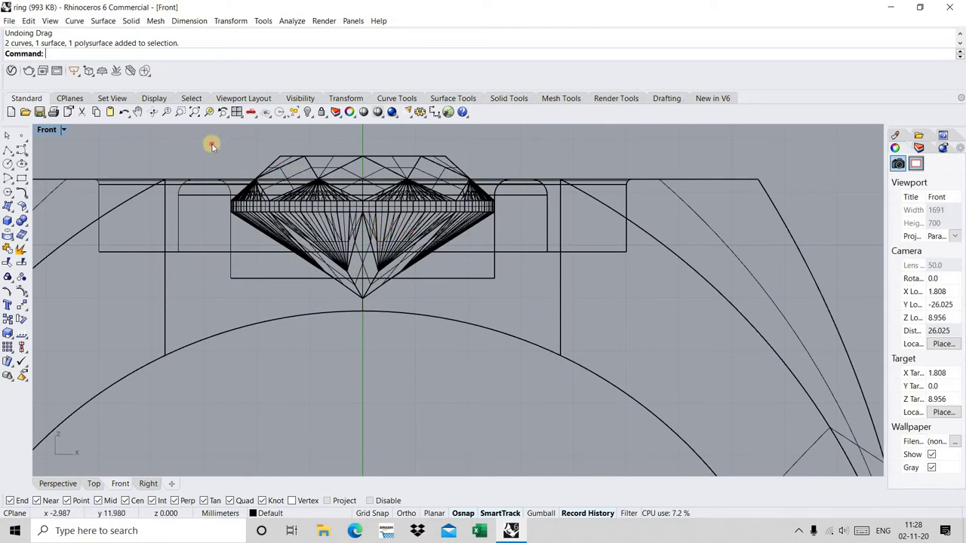
left_click_drag(201, 135, 542, 311)
scroll(407, 205, "up", 1)
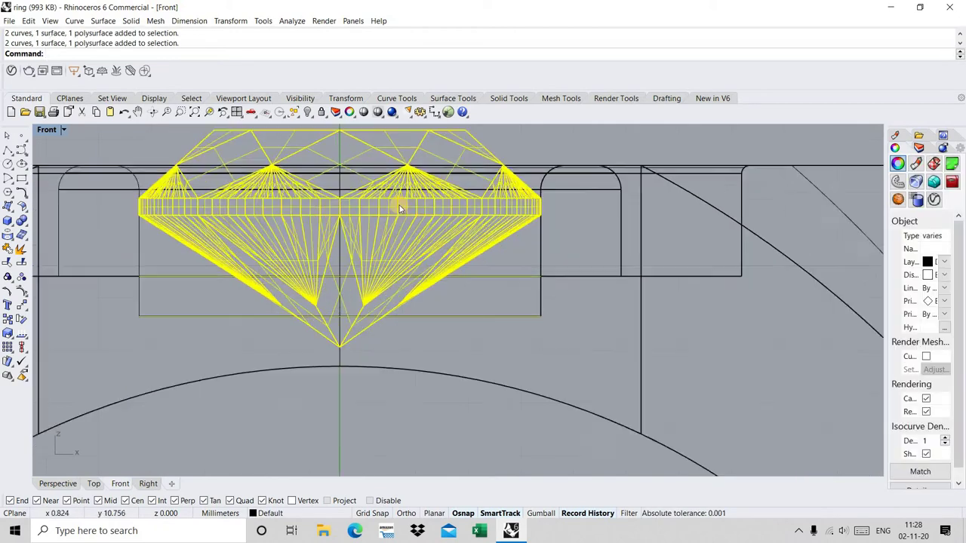
scroll(432, 226, "up", 2)
scroll(475, 318, "down", 2)
scroll(477, 317, "up", 1)
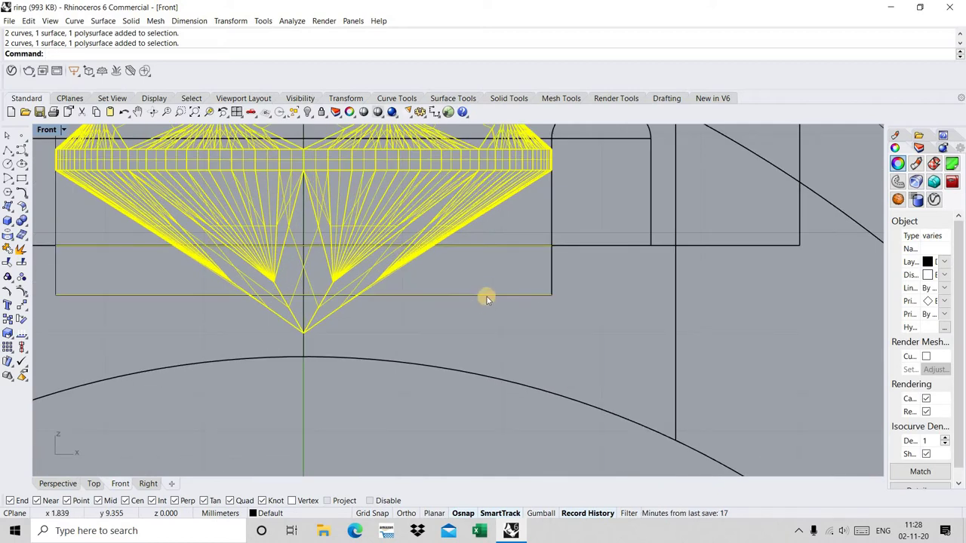
- Deselect two stray curves and raise the diamond slightly higher in its seat
left_click(486, 296, "ctrl")
left_click(502, 246, "ctrl")
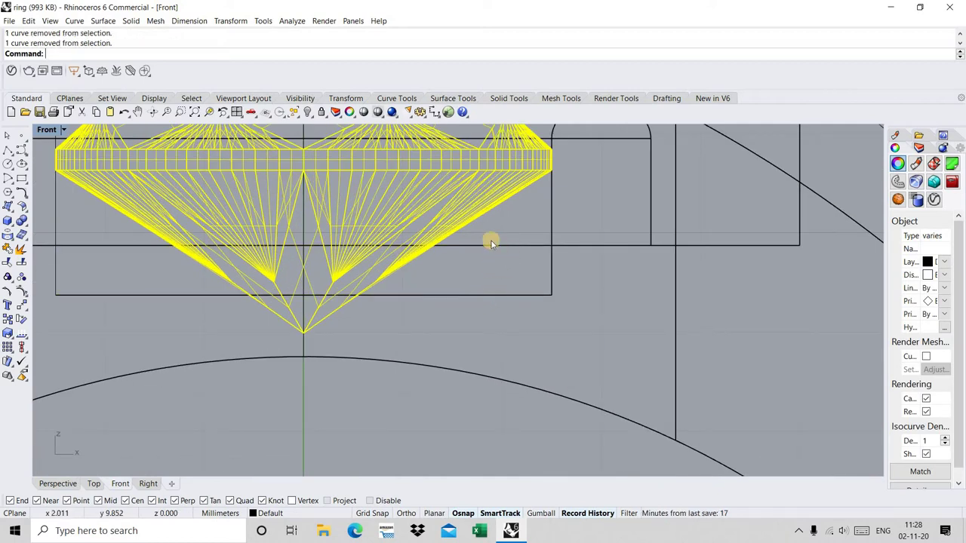
scroll(491, 239, "down", 3)
scroll(420, 224, "up", 2)
left_click_drag(420, 229, 427, 206, "shift")
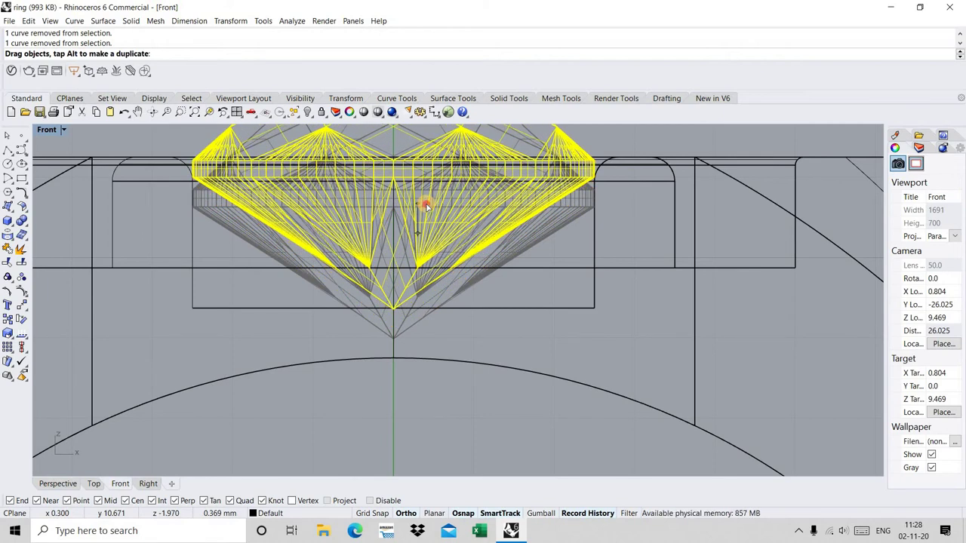
left_click_drag(427, 206, 427, 206, "shift")
key("Escape")
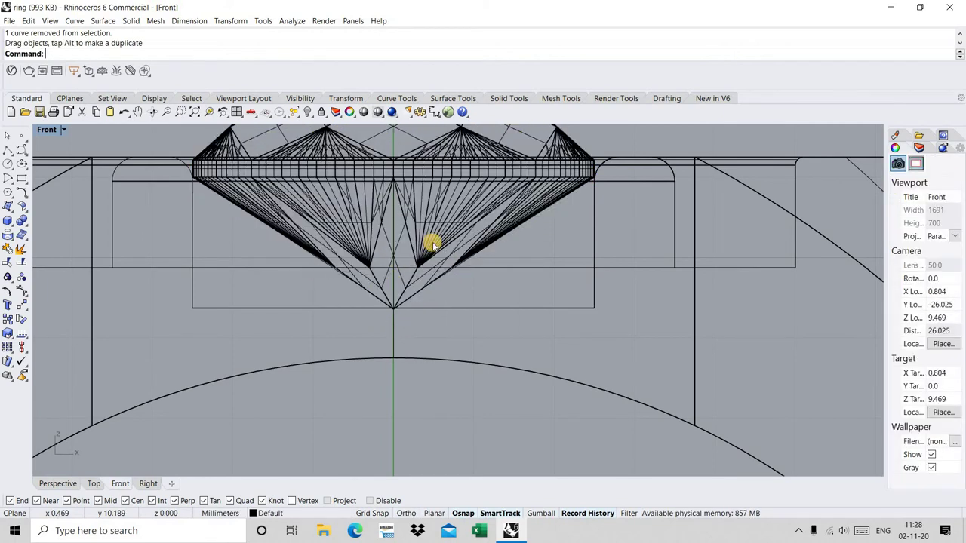
- Check the raised diamond from above and below in a full-size shaded Perspective view
key("ctrl+F4")
mouse_move(429, 270)
right_mouse_down()
mouse_move(455, 256)
mouse_move(320, 148)
right_mouse_up()
scroll(441, 226, "up", 3)
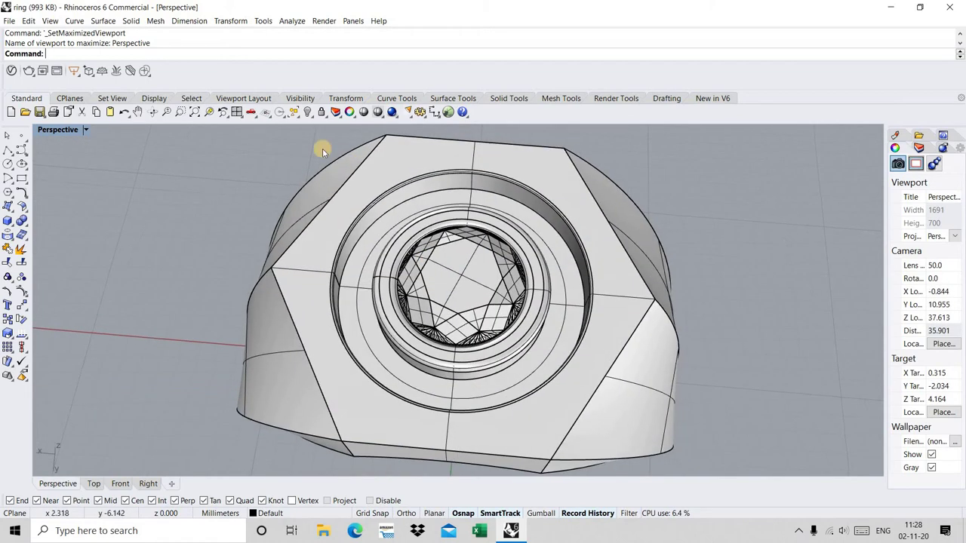
left_click(365, 113)
mouse_move(498, 255)
right_mouse_down()
mouse_move(492, 209)
mouse_move(458, 212)
right_mouse_up()
key("Return")
- Reselect the diamond in a maximized Front view, leaving out the two horizontal curves
key("ctrl+F2")
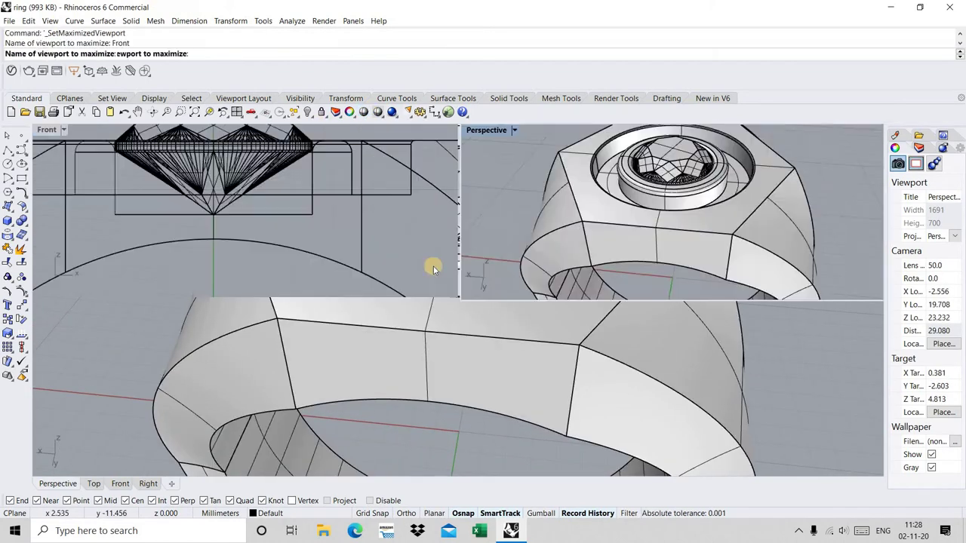
left_click_drag(543, 332, 260, 240)
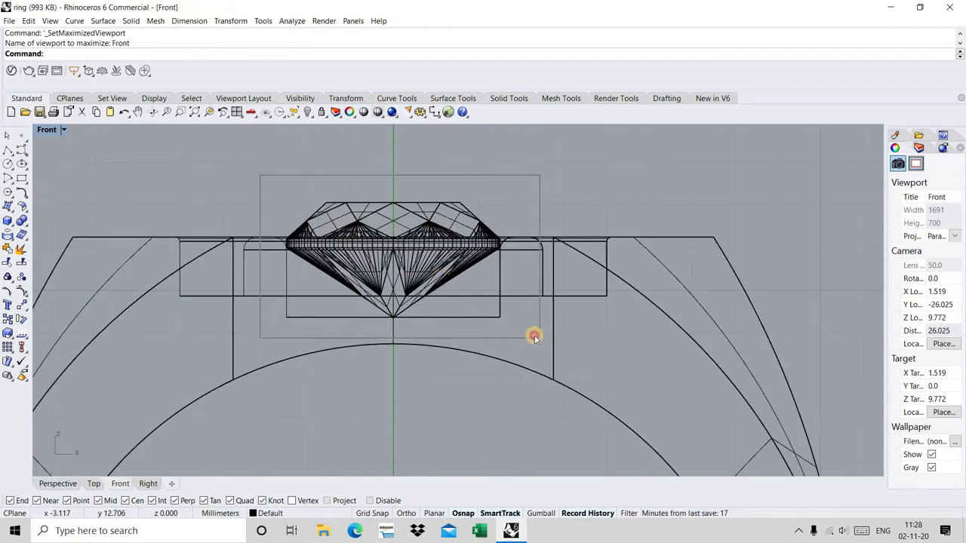
scroll(478, 319, "up", 2)
left_click(481, 317, "ctrl")
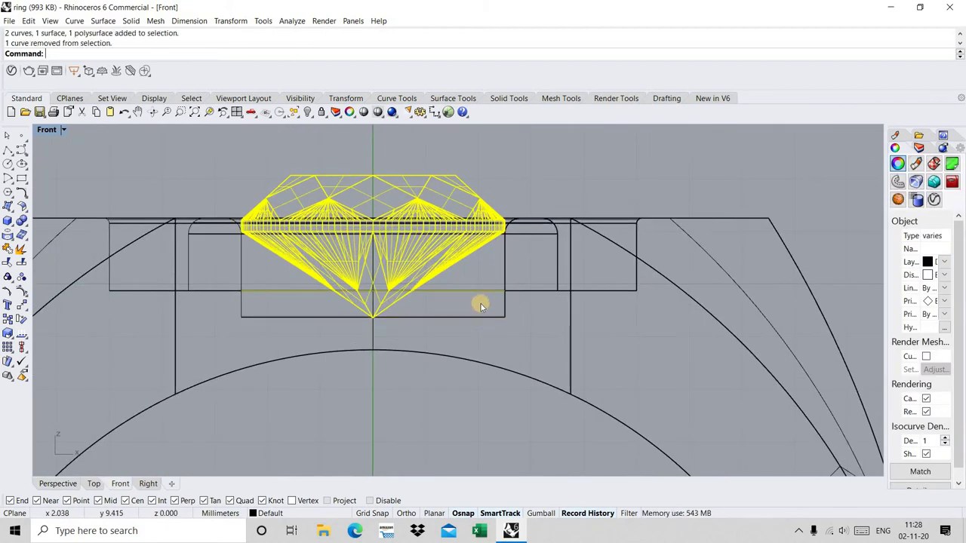
left_click(481, 291, "ctrl")
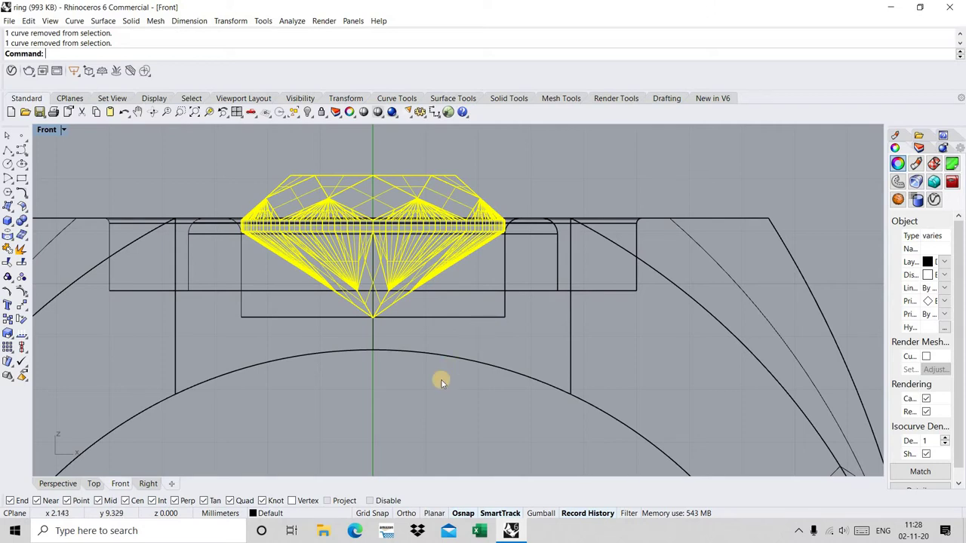
- Move the diamond onto Layer 04 and restore the four-view layout
left_click(268, 513)
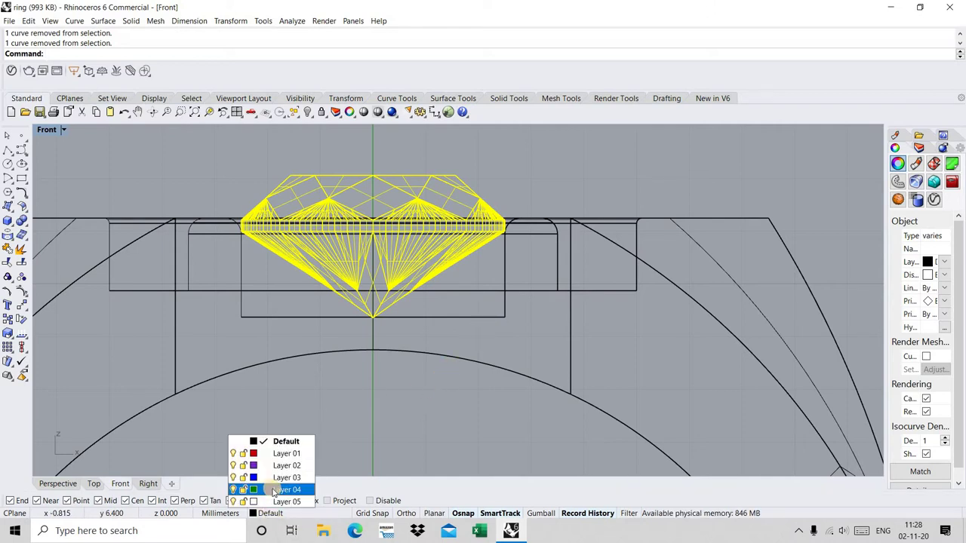
right_click(279, 490)
left_click(326, 470)
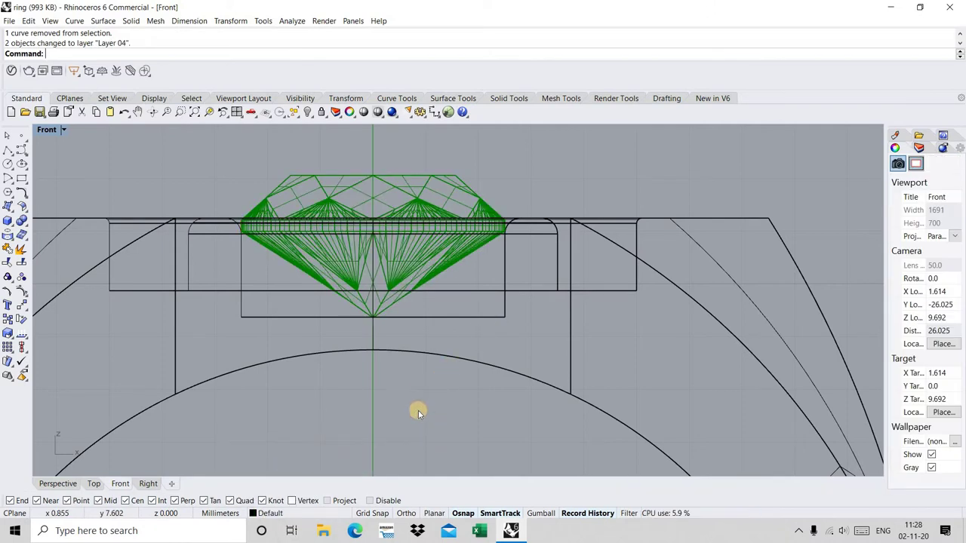
key("ctrl+m")
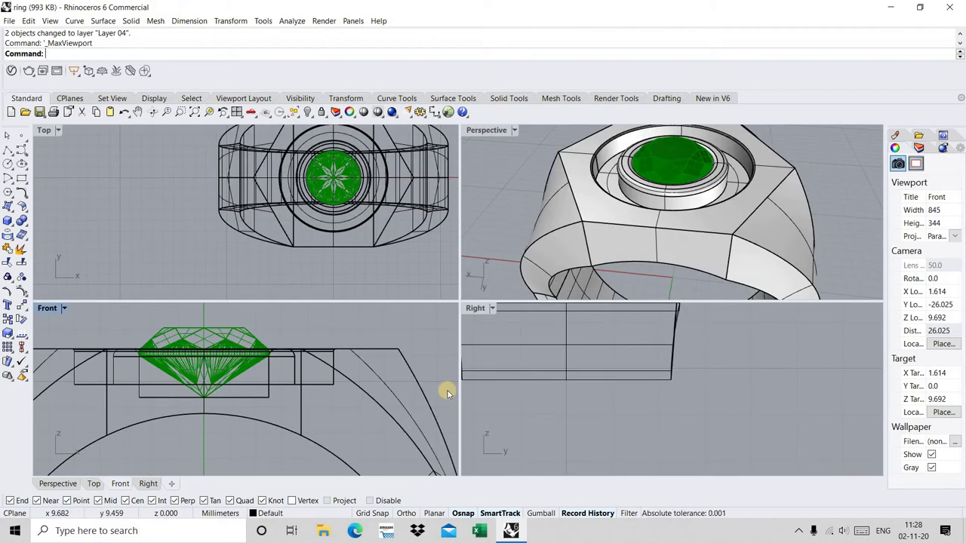
scroll(643, 232, "up", 3)
scroll(658, 191, "up", 3)
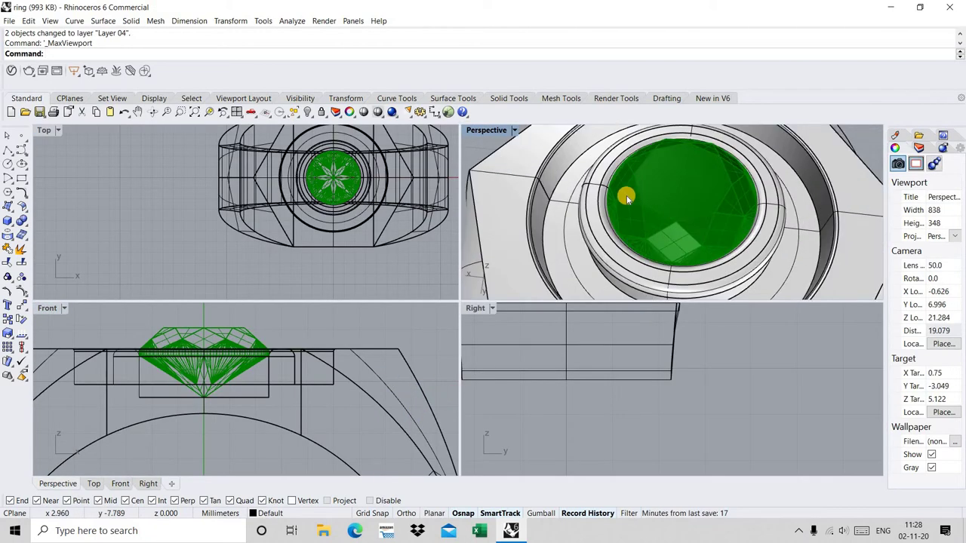
scroll(625, 194, "down", 8)
- Select everything on Layer 04, the green diamond, to copy it
left_click(270, 513)
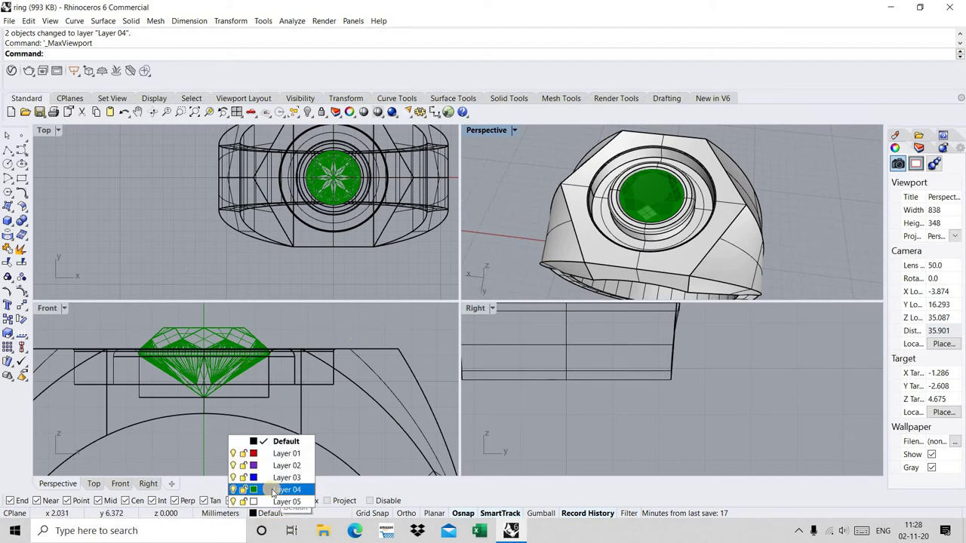
right_click(279, 489)
left_click(332, 455)
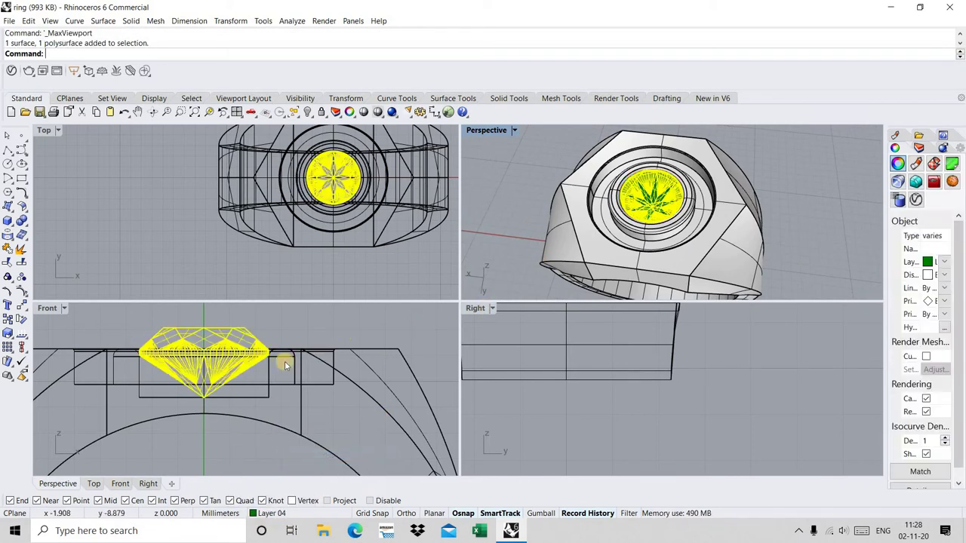
scroll(276, 368, "down", 3)
left_click(8, 321)
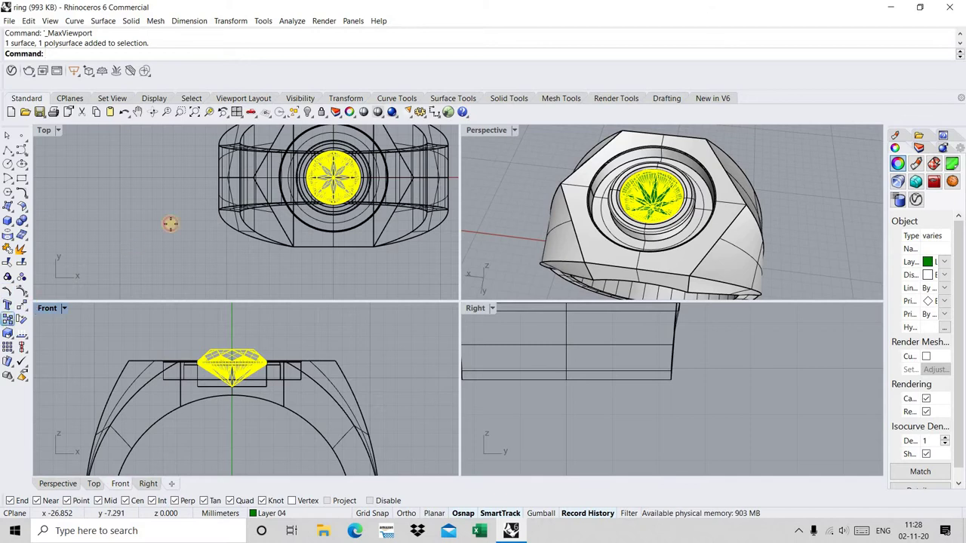
- Copy the diamond from the origin to a spot below the ring in the Top view
type("0")
key("Return")
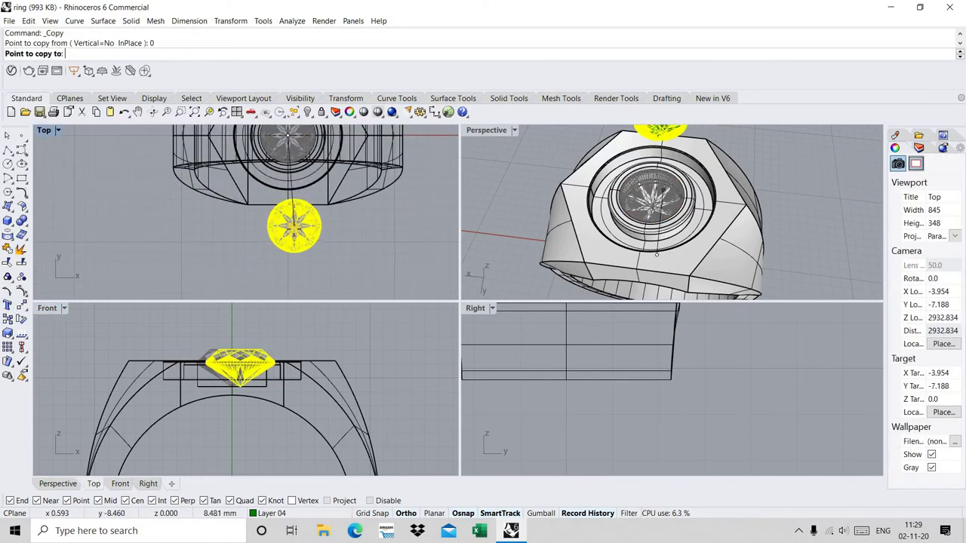
scroll(291, 234, "down", 5)
left_click(291, 259)
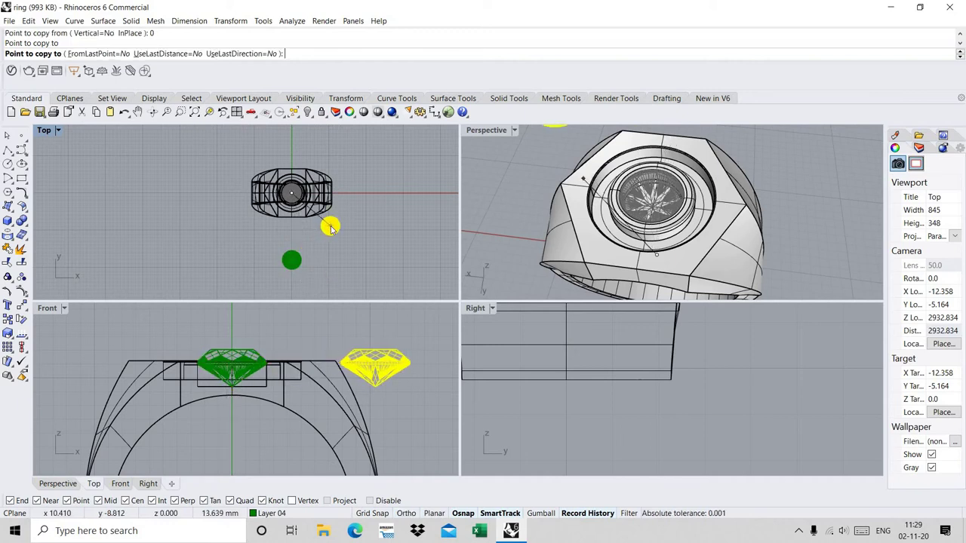
key("Return")
- Maximize the Perspective view, orbit around the ring and select it
scroll(649, 231, "down", 5)
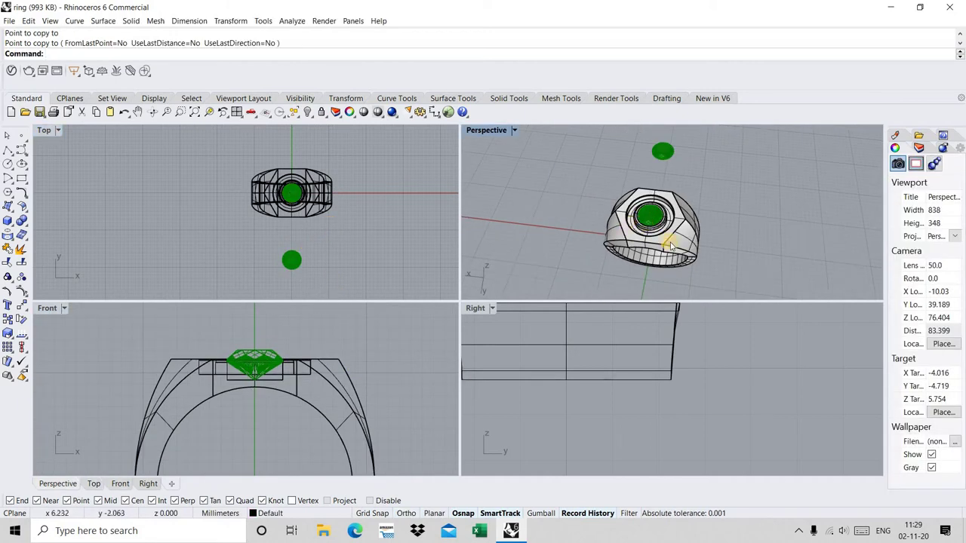
key("ctrl+m")
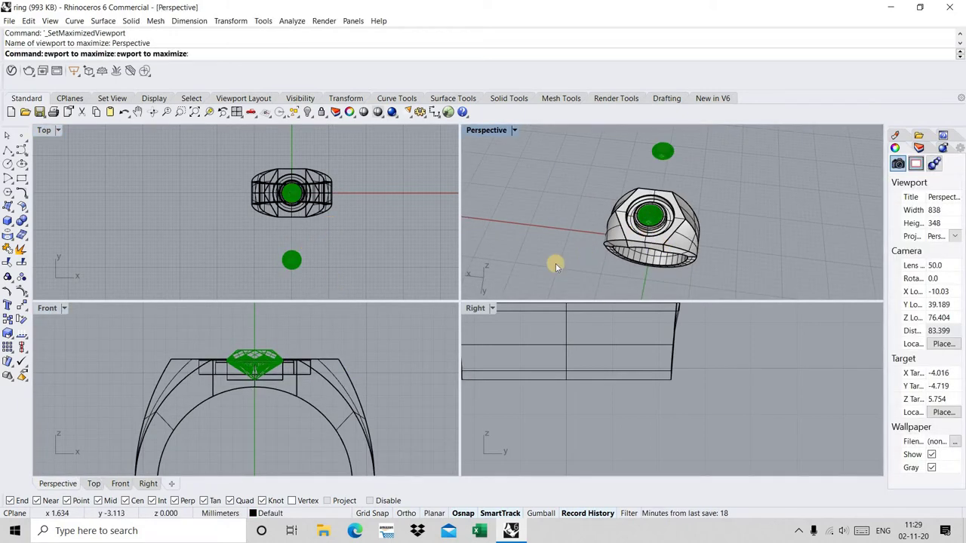
scroll(465, 276, "up", 3)
scroll(466, 276, "up", 3)
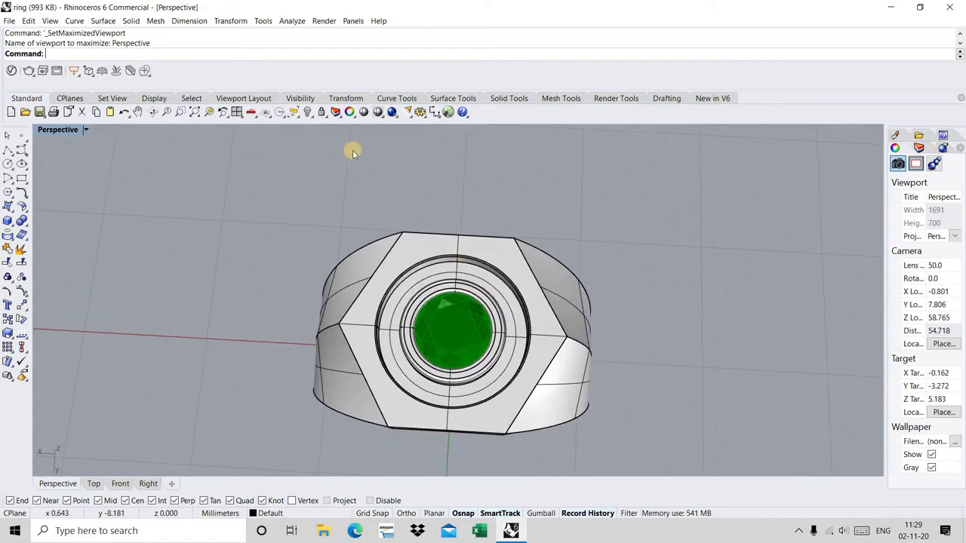
left_click(4, 136)
scroll(483, 317, "up", 1)
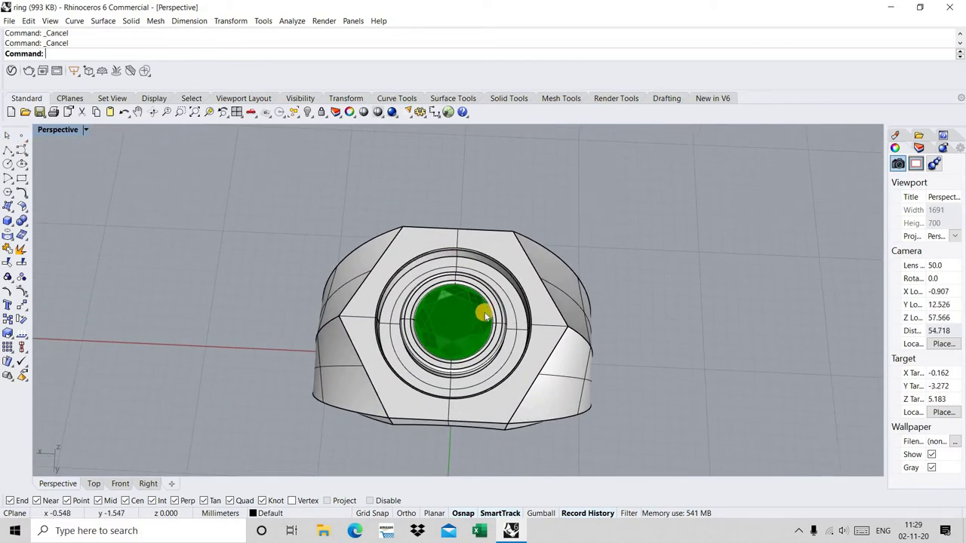
scroll(468, 277, "up", 2)
key("Down")
key("Down")
key("Left")
key("Left")
key("Left")
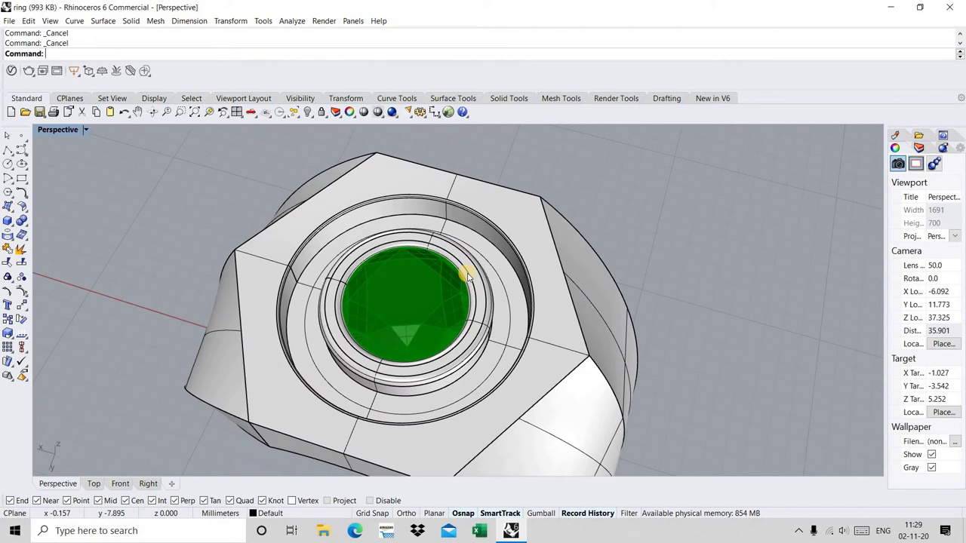
scroll(468, 276, "down", 2)
scroll(592, 232, "down", 3)
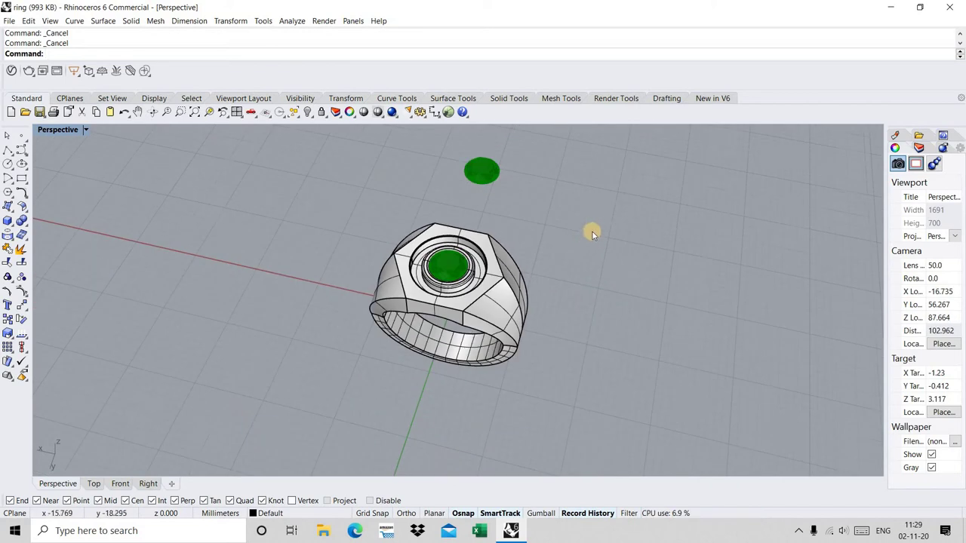
left_click_drag(274, 360, 275, 359)
- Measure the length of the circular curve around the seat
right_click_drag(317, 339, 498, 257)
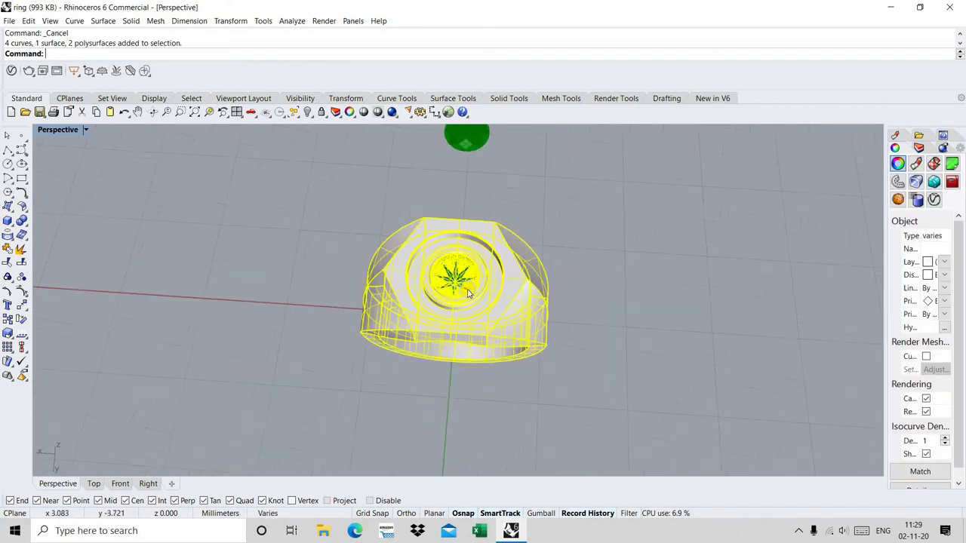
key("Escape")
scroll(491, 269, "up", 2)
scroll(490, 269, "up", 2)
left_click(491, 269)
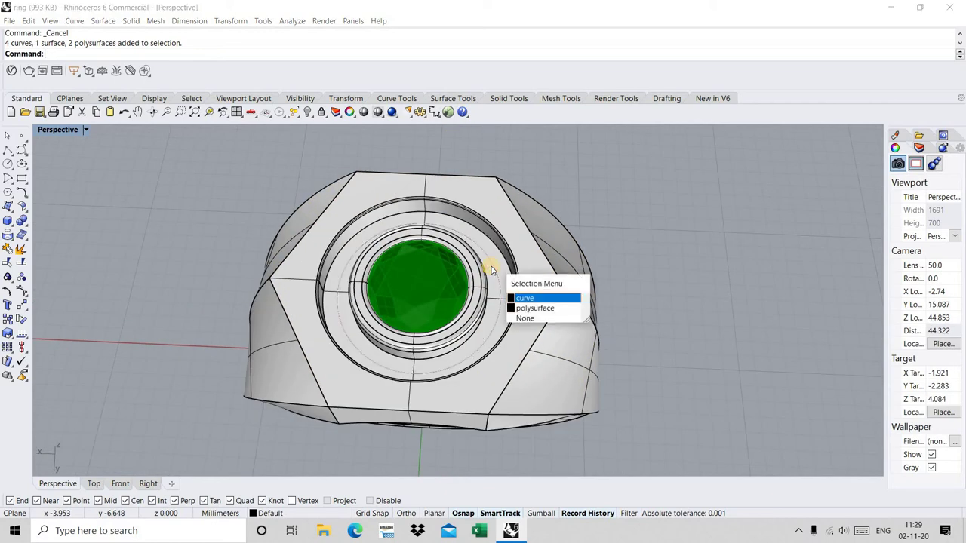
key("Return")
key("Return")
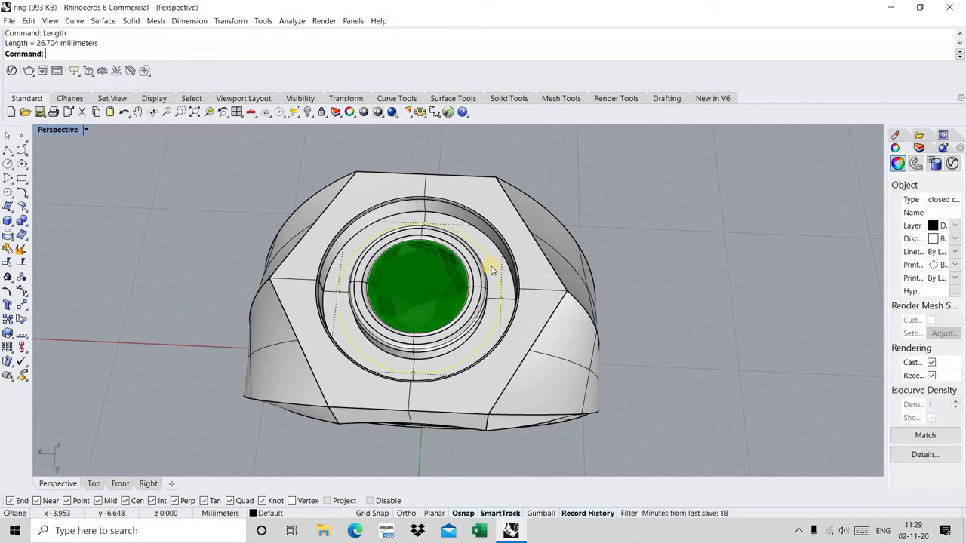
key("Escape")
- Hide all the ring body parts with Ctrl+H and restore the four viewports
scroll(529, 226, "down", 4)
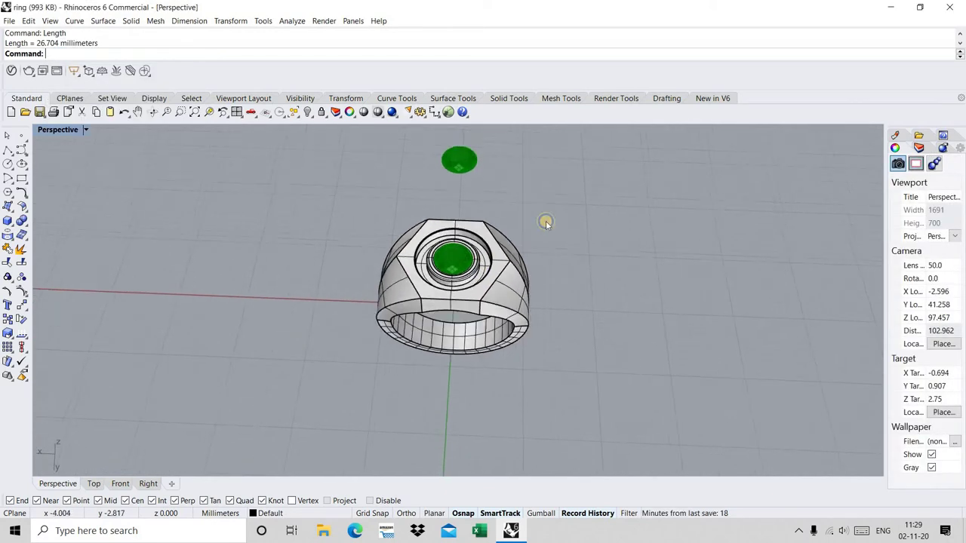
left_click_drag(622, 205, 279, 386)
key("ctrl+h")
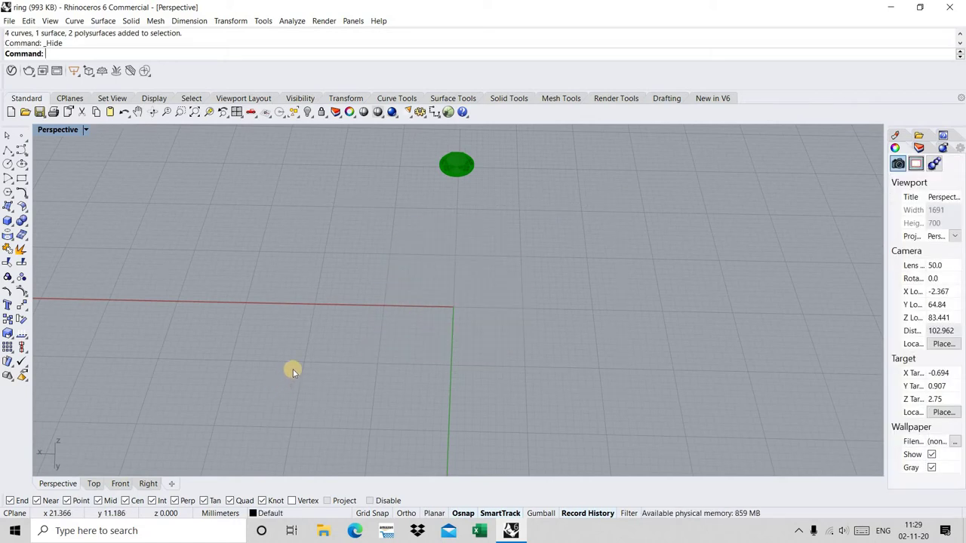
key("ctrl+m")
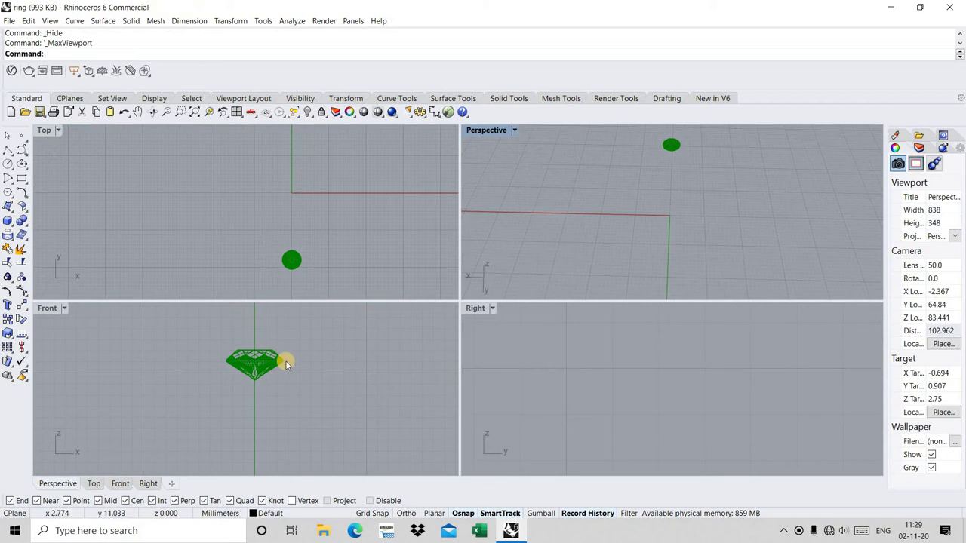
scroll(283, 362, "down", 3)
- Scale the gem by reference across its girdle to 1.5 mm, dismissing the History warning
scroll(279, 362, "up", 3)
left_click_drag(204, 338, 377, 407)
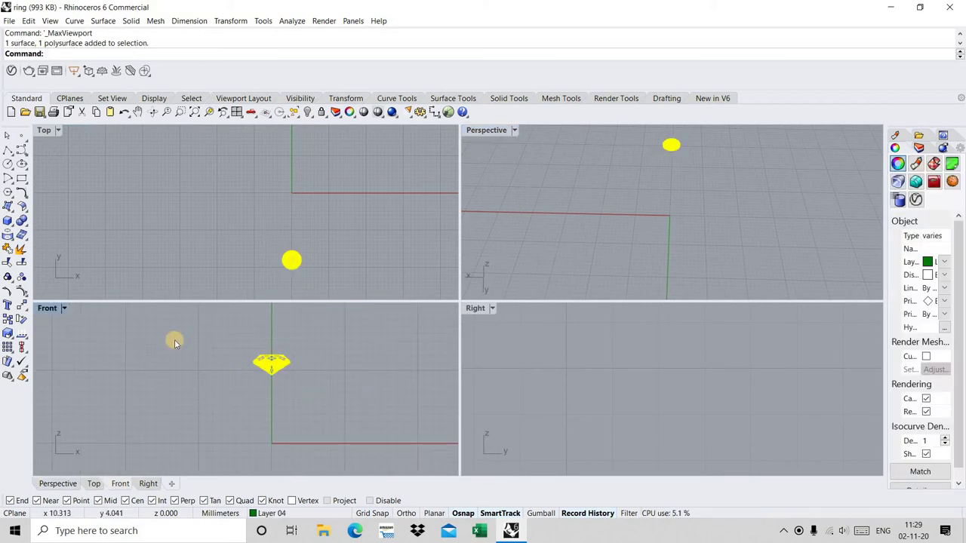
left_click(8, 335)
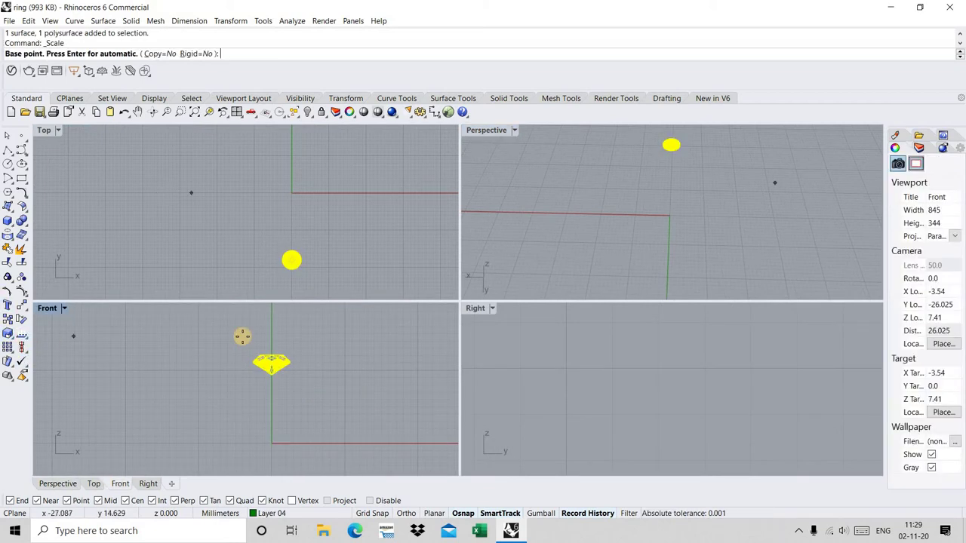
scroll(244, 336, "up", 2)
scroll(274, 394, "up", 1)
scroll(249, 375, "up", 3)
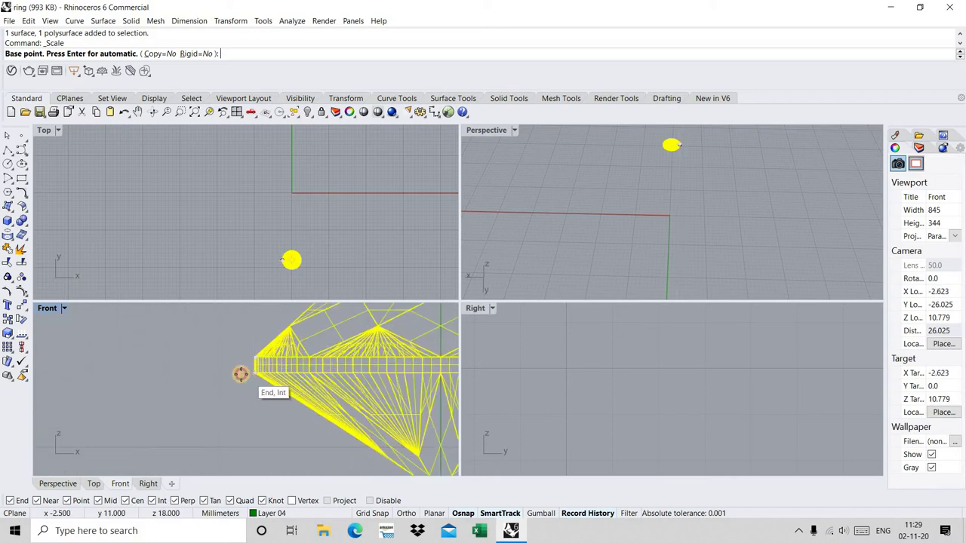
left_click(248, 375)
scroll(257, 382, "down", 3)
scroll(420, 366, "up", 2)
left_click(432, 364)
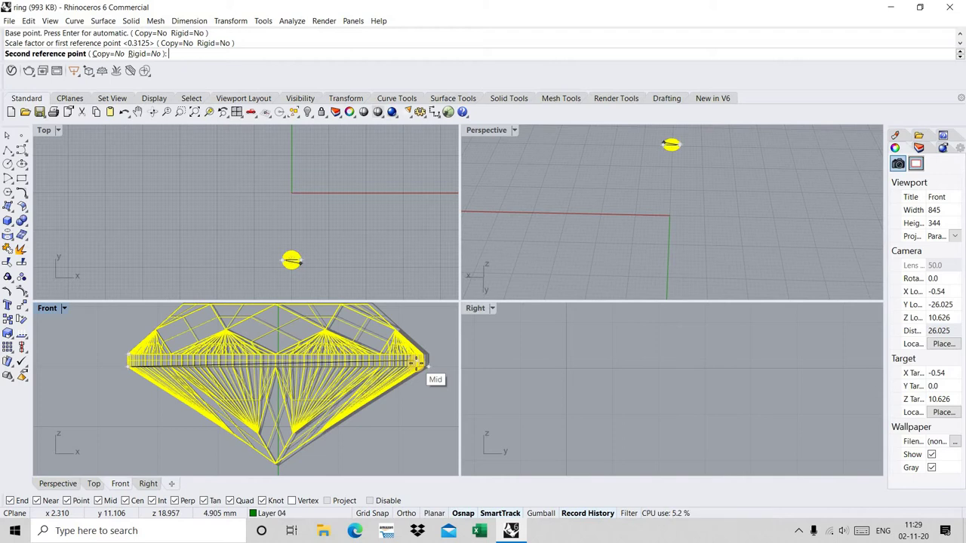
type("1")
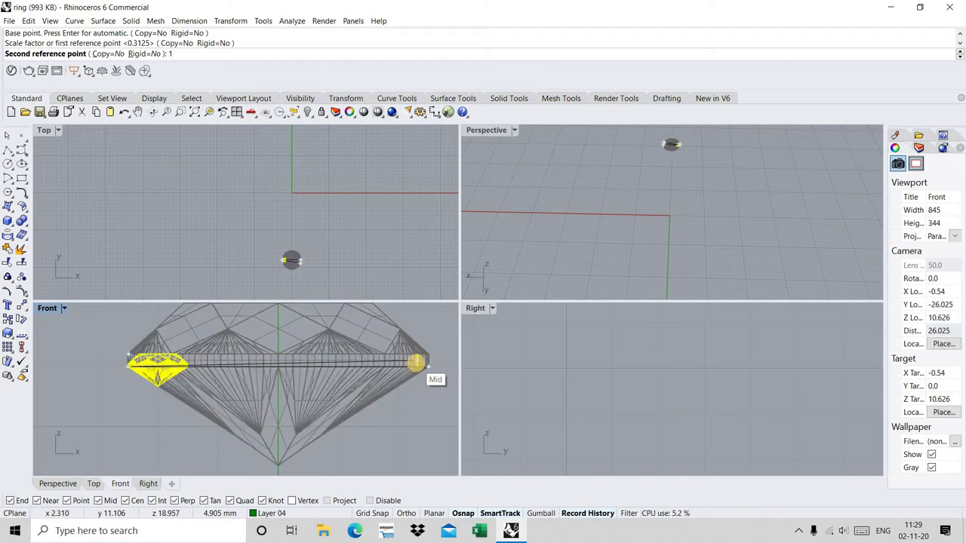
type(".5")
key("Return")
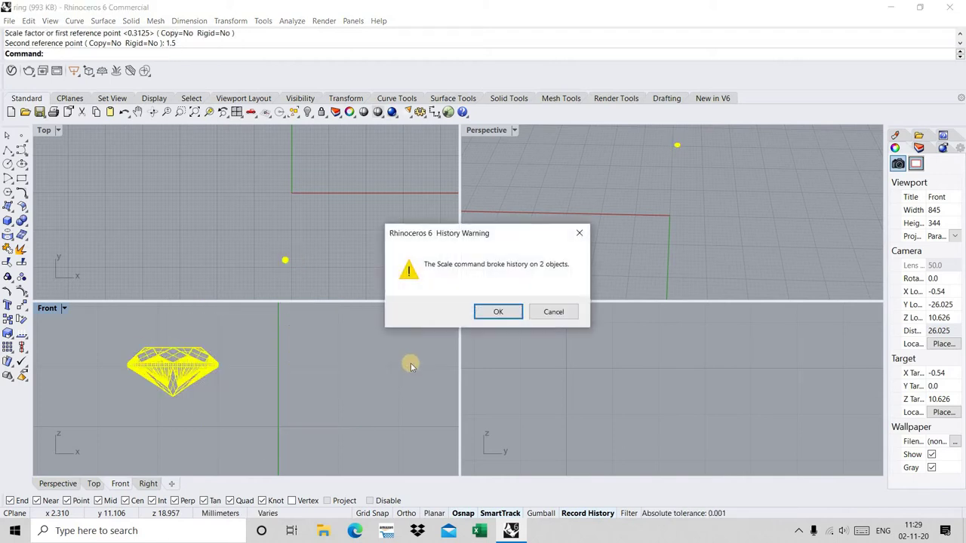
left_click(500, 313)
- Move the gem's bottom point to the origin (0)
left_click(21, 308)
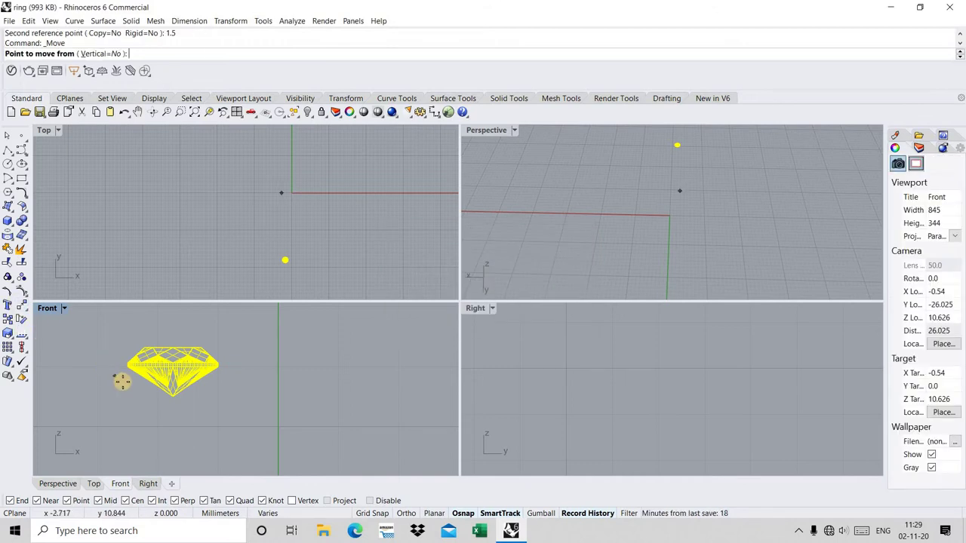
left_click(171, 401)
type("0")
key("Return")
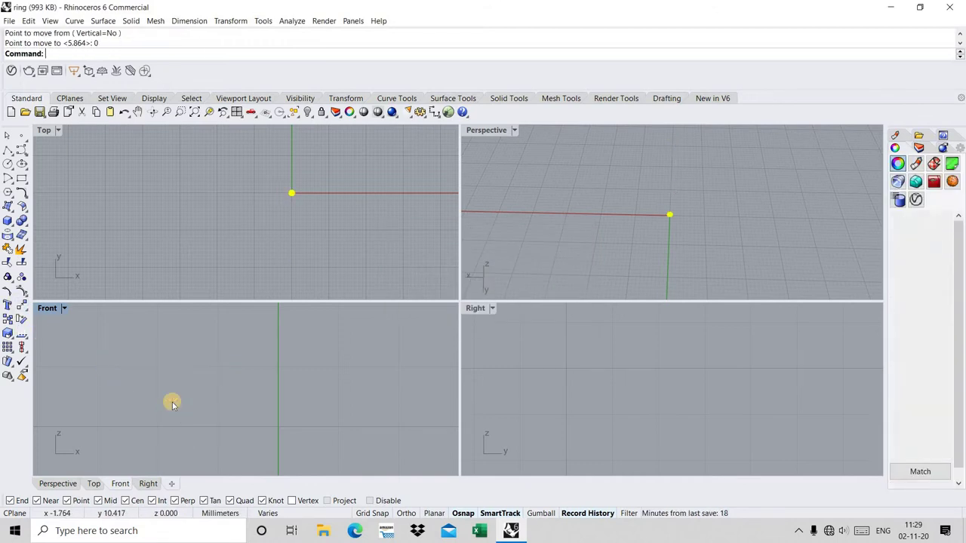
- Draw a 27 mm single line starting at the origin
scroll(172, 399, "down", 2)
scroll(256, 392, "down", 2)
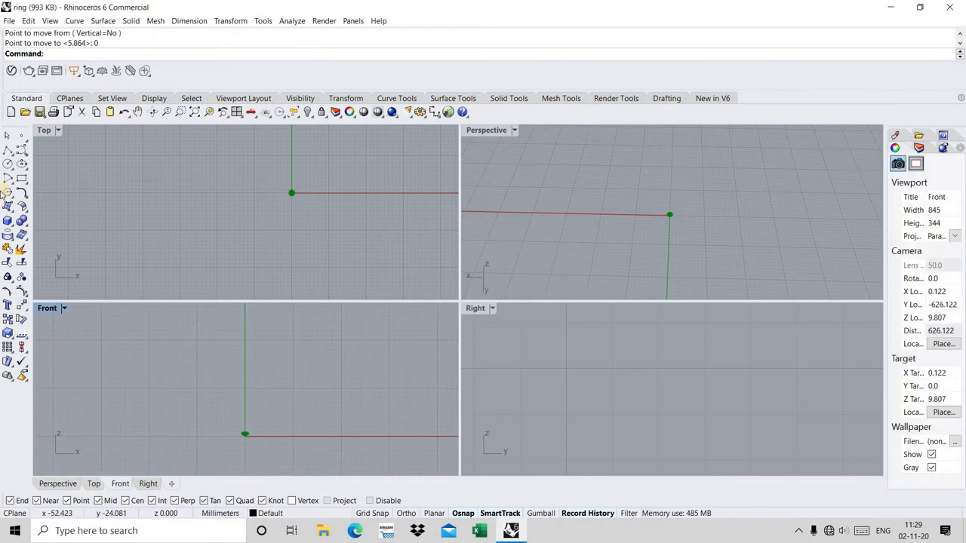
left_click(9, 153)
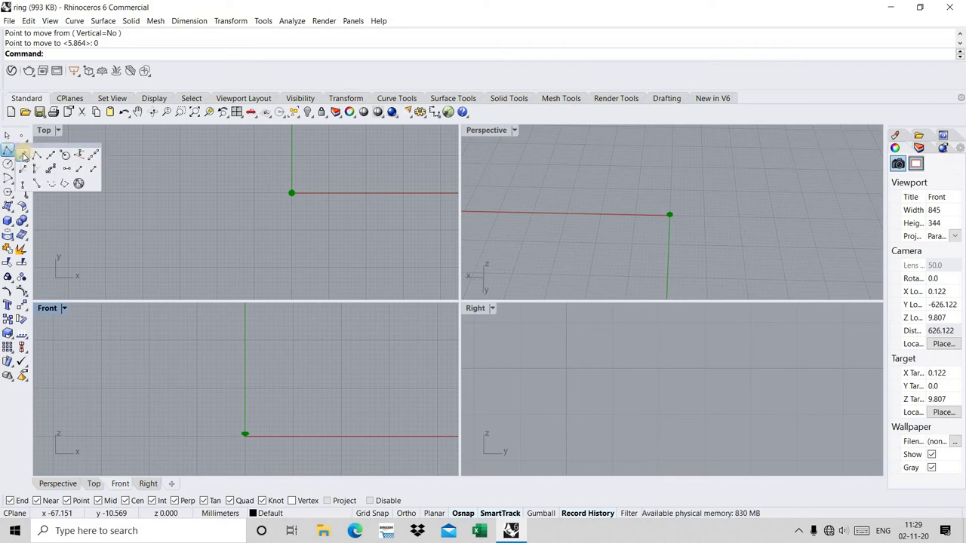
left_click(22, 156)
left_click(147, 319)
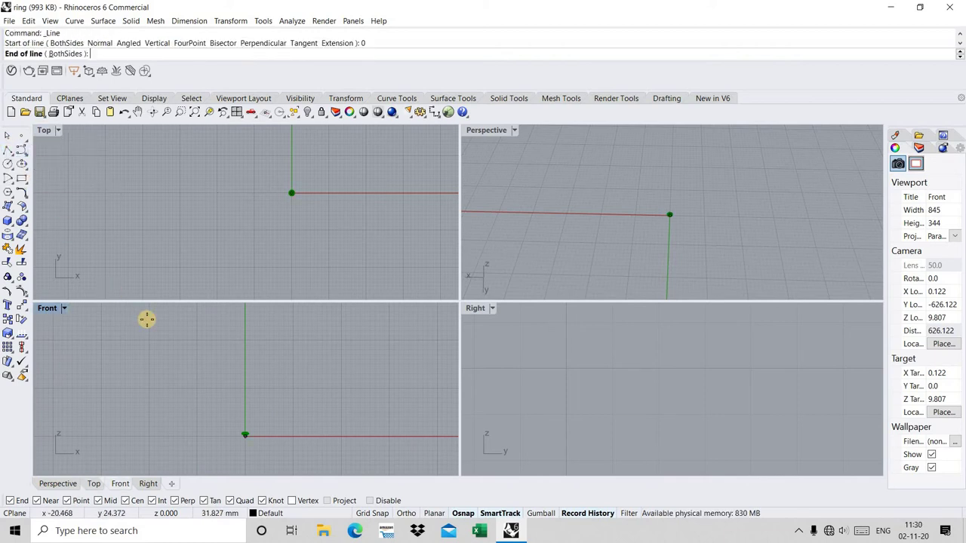
type("2")
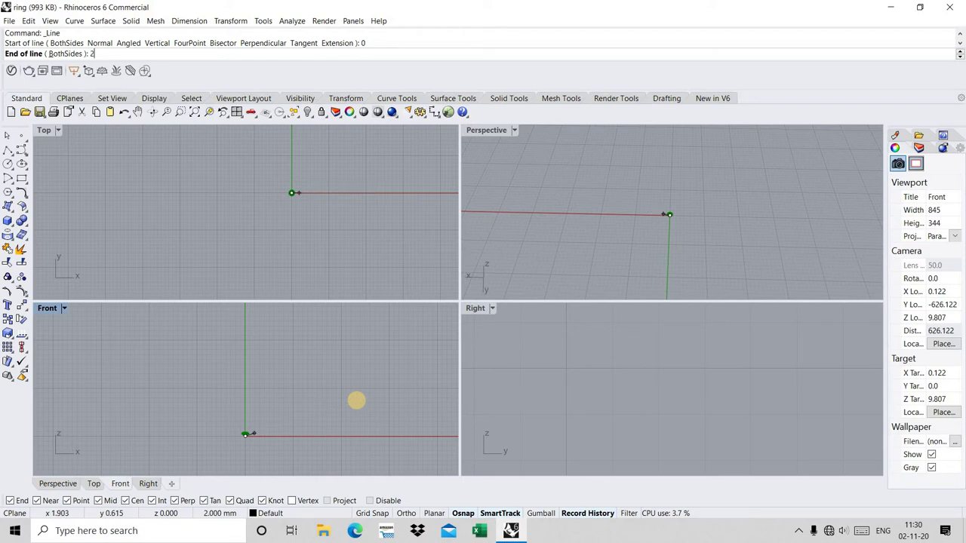
type("6")
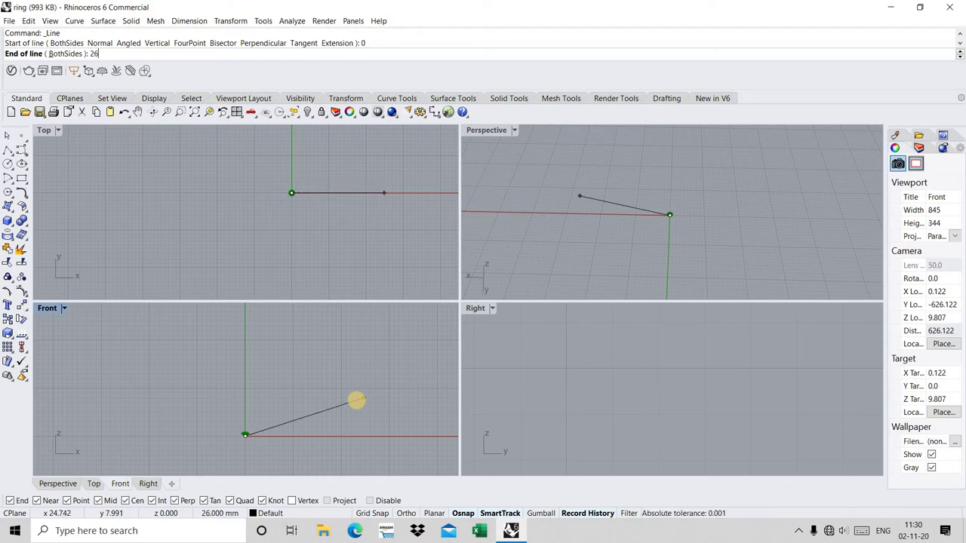
key("BackSpace")
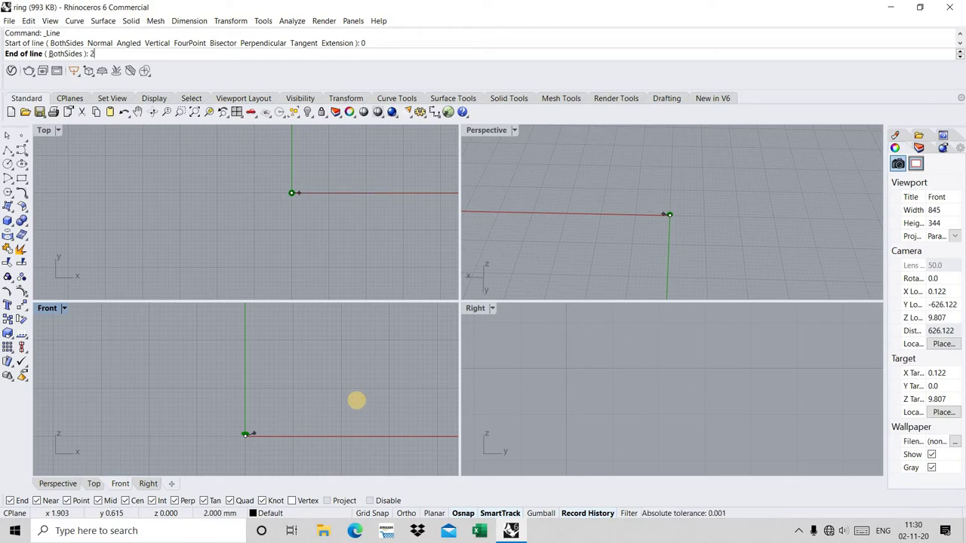
type("7")
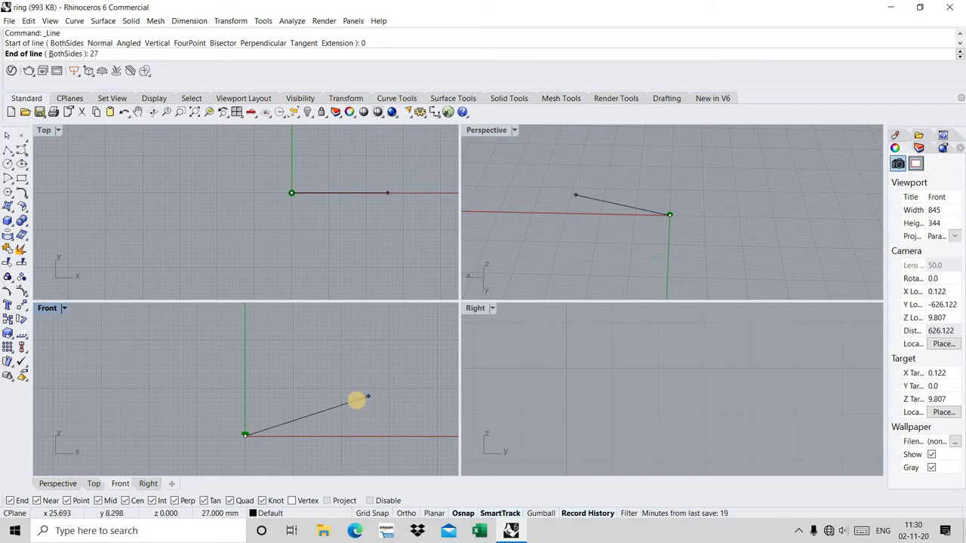
key("Return")
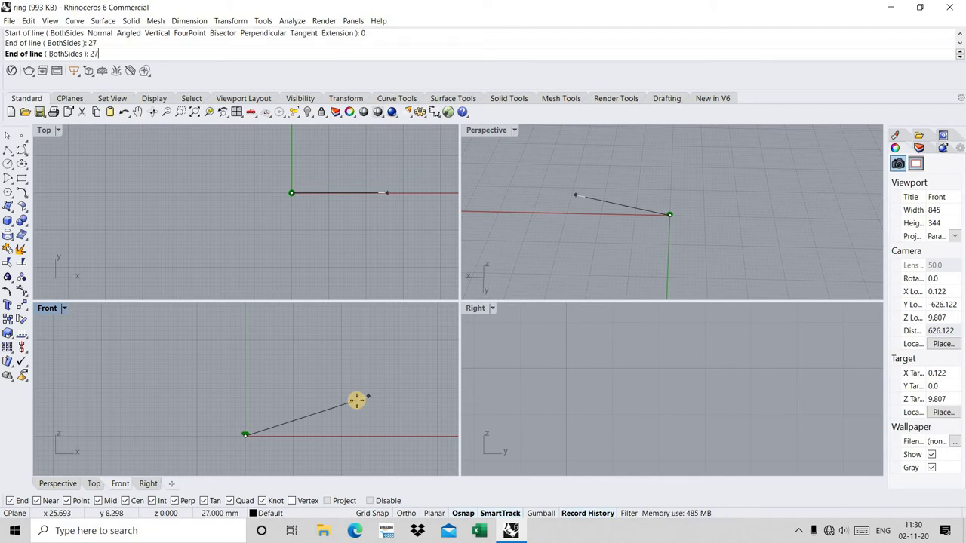
key("Escape")
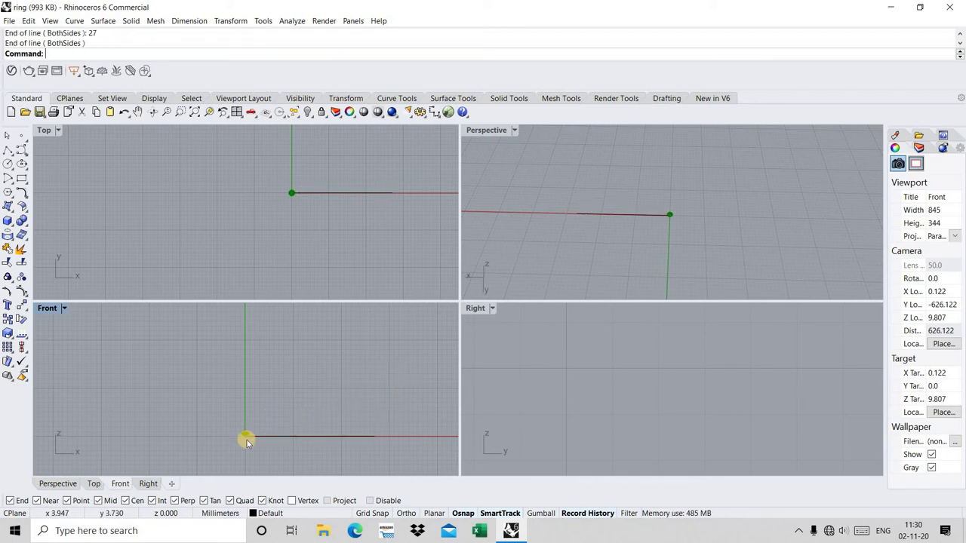
- Drag the 27 mm line upward above the origin in the Front view
scroll(247, 440, "up", 3)
left_click(309, 435)
scroll(317, 434, "down", 2)
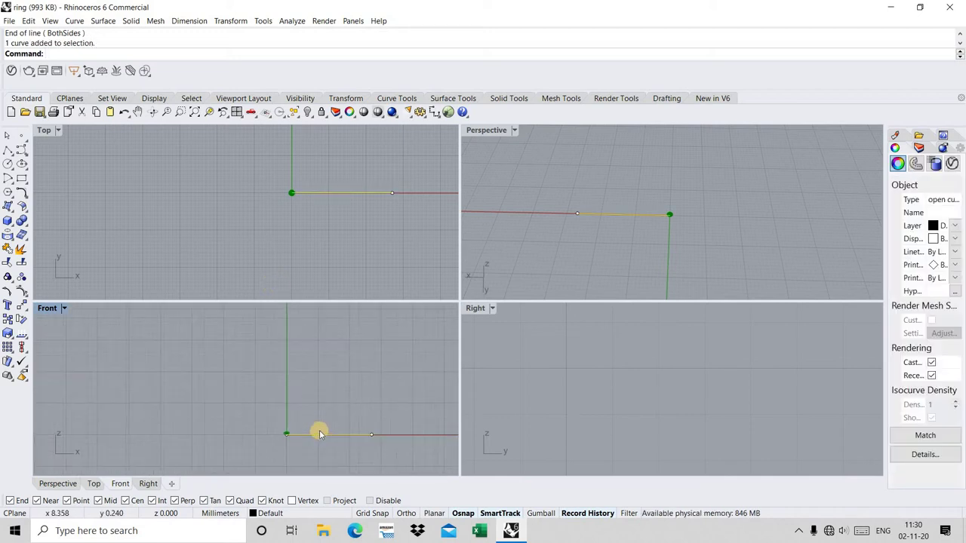
left_click_drag(325, 435, 328, 352)
- Move the gem from its bottom point onto the horizontal line in a maximized Front view
left_click(269, 410)
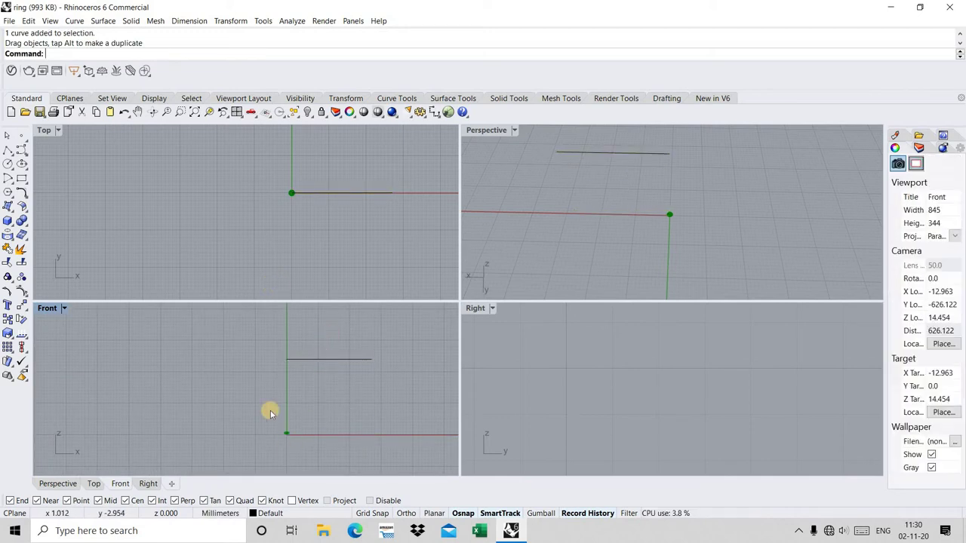
left_click(281, 422)
left_click(22, 312)
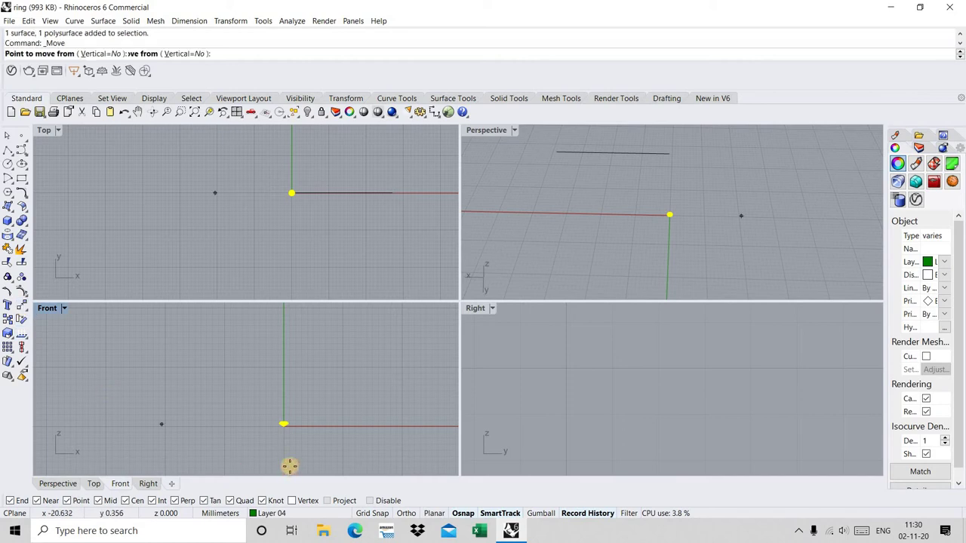
scroll(287, 464, "up", 3)
left_click(274, 392)
mouse_move(283, 386)
right_mouse_down()
mouse_move(270, 396)
mouse_move(272, 383)
right_mouse_up()
key("ctrl+m")
scroll(272, 383, "down", 3)
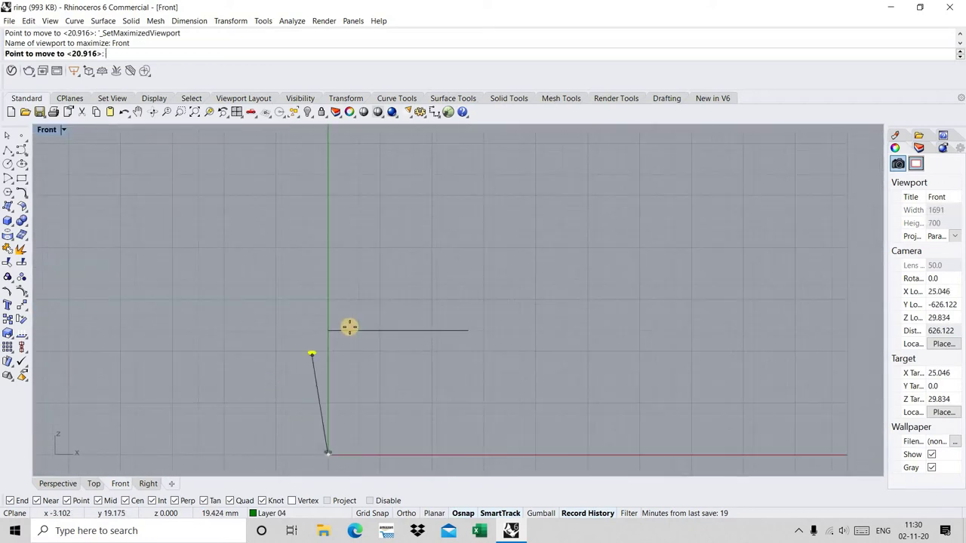
scroll(295, 337, "up", 5)
scroll(302, 324, "up", 5)
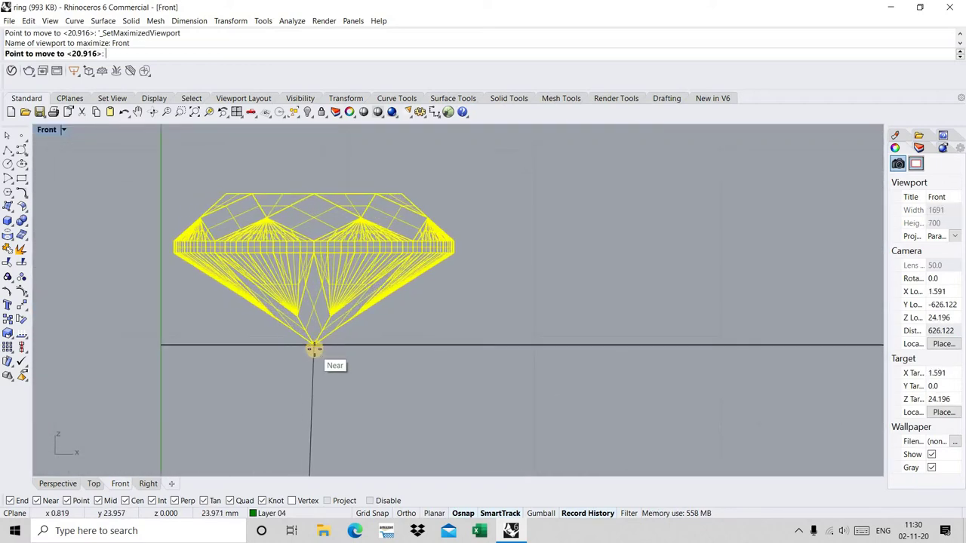
left_click(307, 347)
key("Escape")
scroll(393, 307, "down", 3)
- Fine-tune the gem's height so its girdle meets the line, then restore four views
left_click(308, 253)
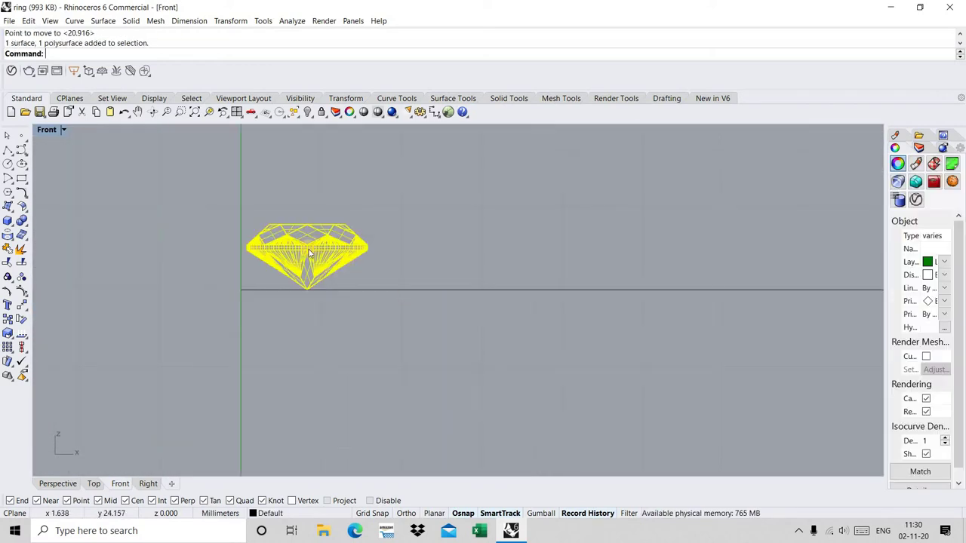
mouse_move(315, 262)
left_mouse_down()
mouse_move(310, 307)
mouse_move(314, 299)
left_mouse_up()
scroll(310, 307, "up", 5)
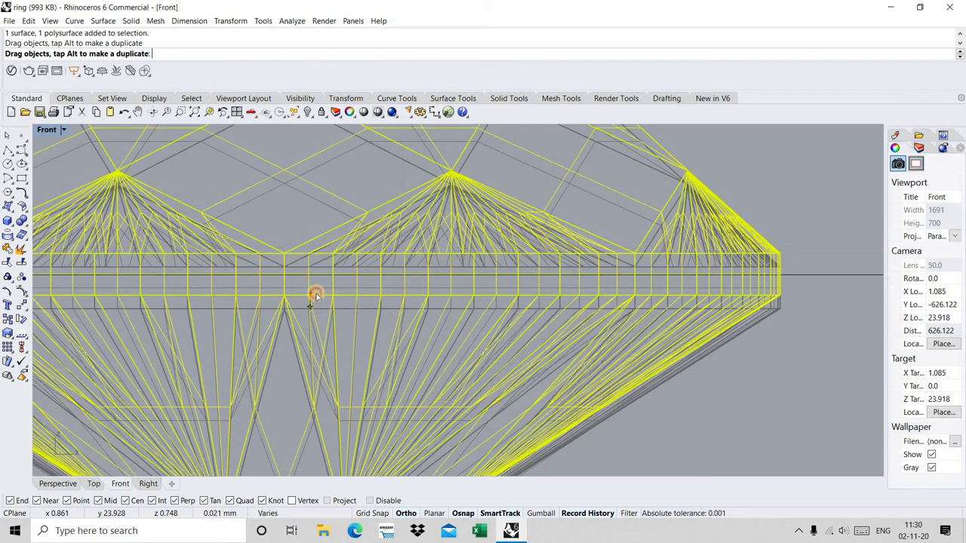
left_click_drag(315, 299, 330, 268, "shift")
scroll(317, 298, "down", 3)
scroll(345, 297, "up", 3)
scroll(324, 295, "up", 2)
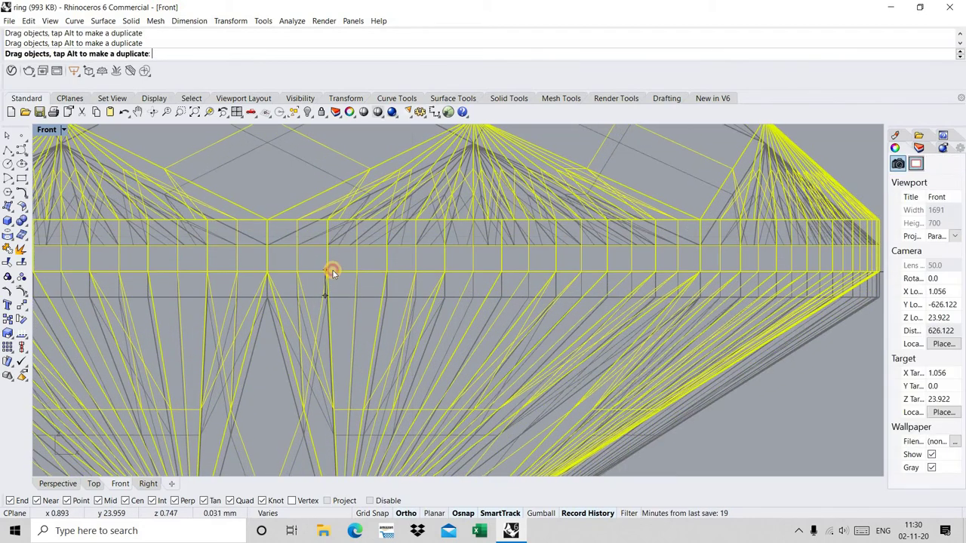
scroll(368, 305, "down", 3)
key("Escape")
key("ctrl+m")
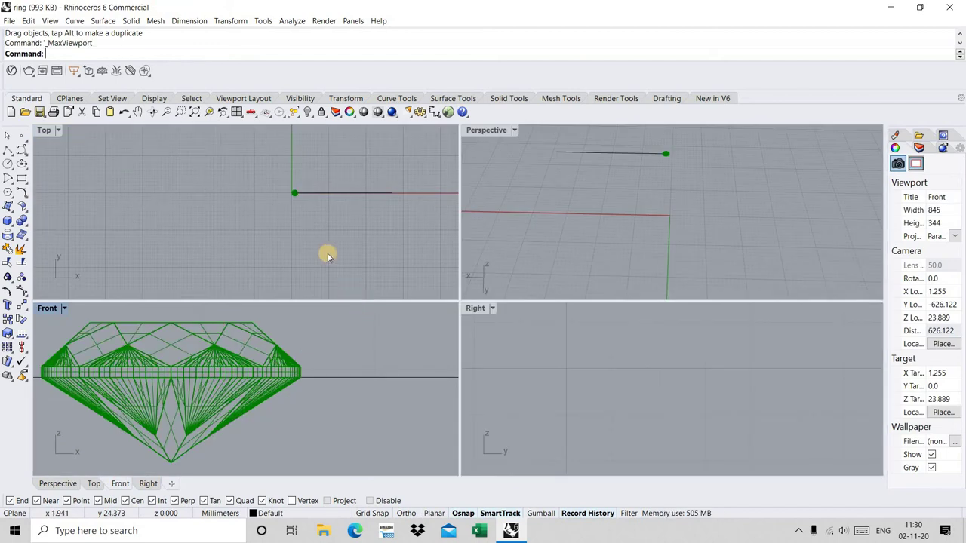
- Mirror the 1.5 mm diamond across its edge to make a second copy beside it
scroll(317, 233, "up", 2)
scroll(269, 164, "up", 3)
scroll(291, 184, "up", 2)
scroll(242, 211, "up", 2)
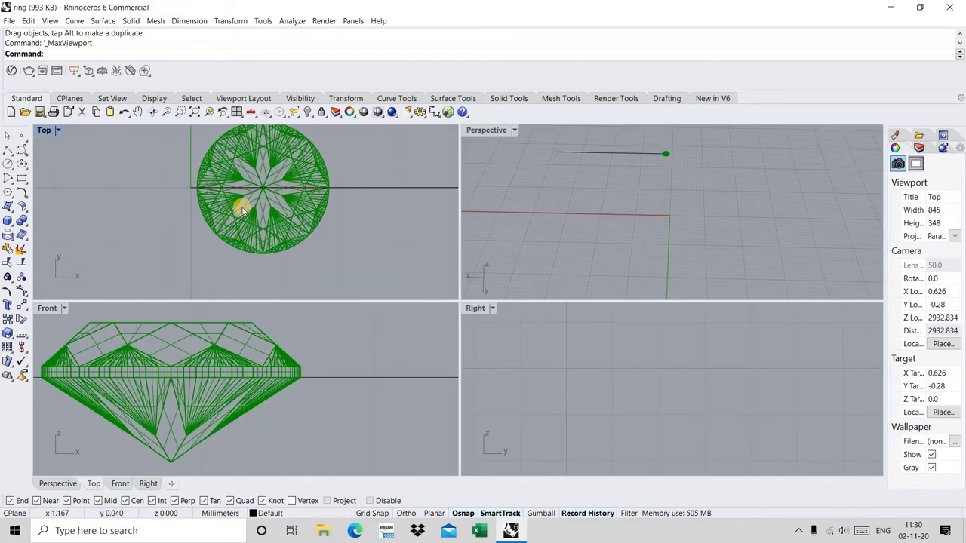
scroll(201, 177, "up", 1)
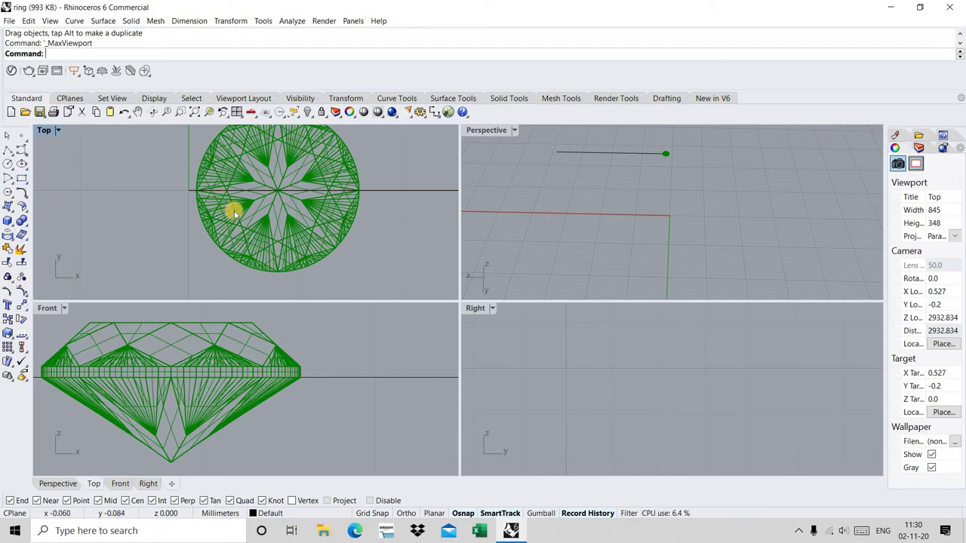
scroll(231, 209, "down", 3)
left_click_drag(182, 153, 374, 274)
type("Mi")
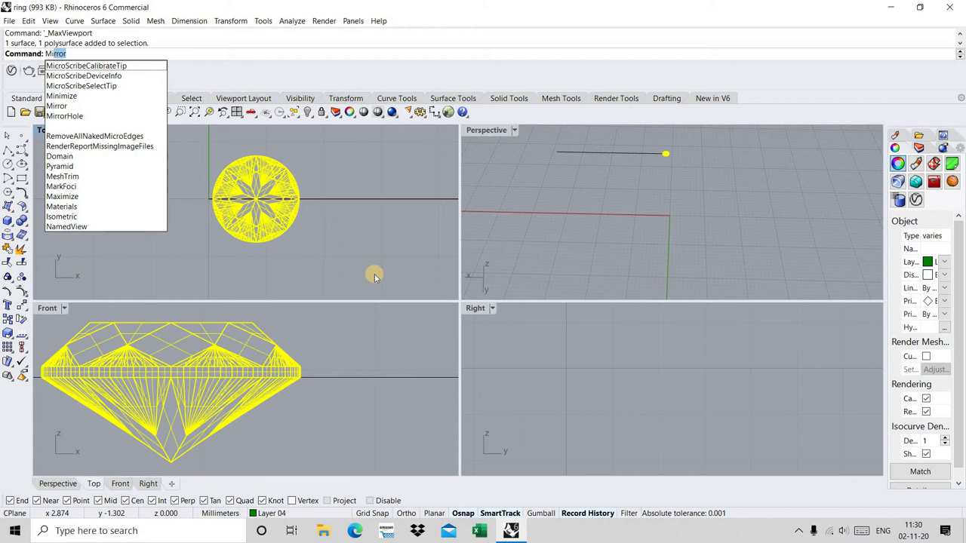
key("Return")
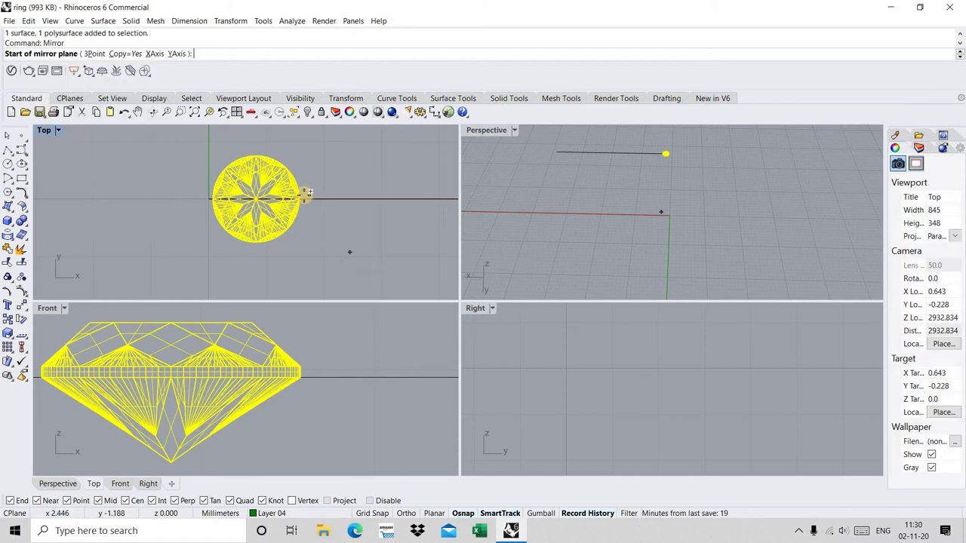
scroll(310, 200, "up", 3)
scroll(306, 206, "up", 2)
left_click(302, 211)
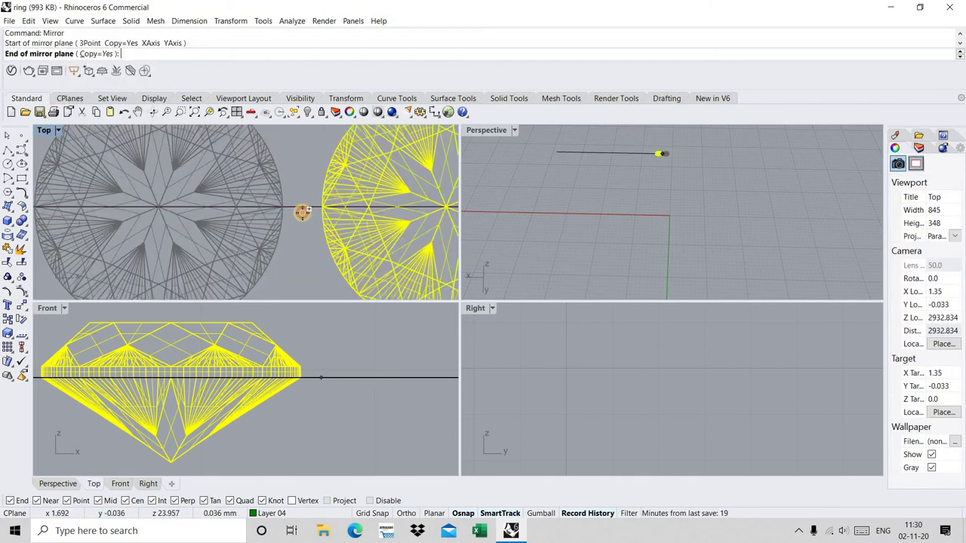
left_click(300, 230)
scroll(301, 230, "down", 4)
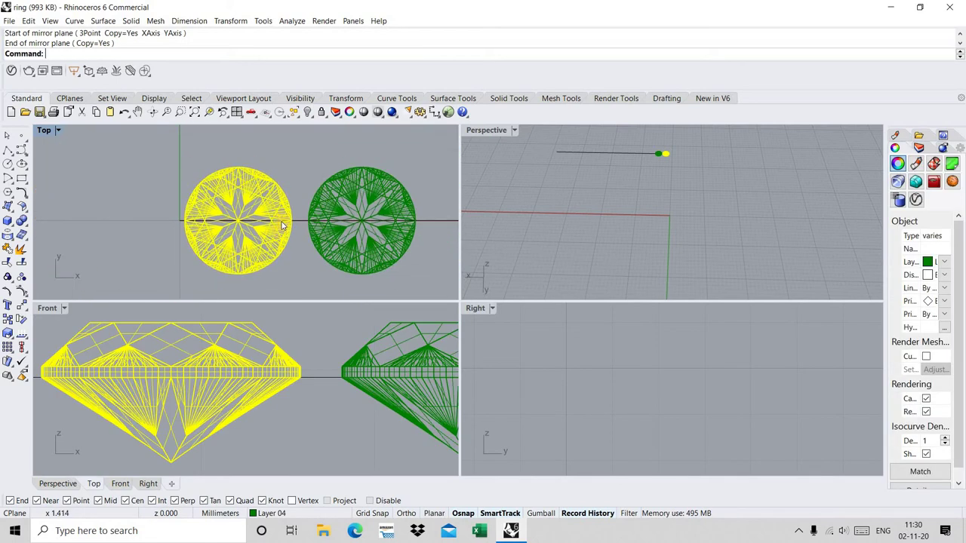
key("Escape")
- Measure the stone gap with an aligned dimension, then nudge the right stone closer
left_click(434, 113)
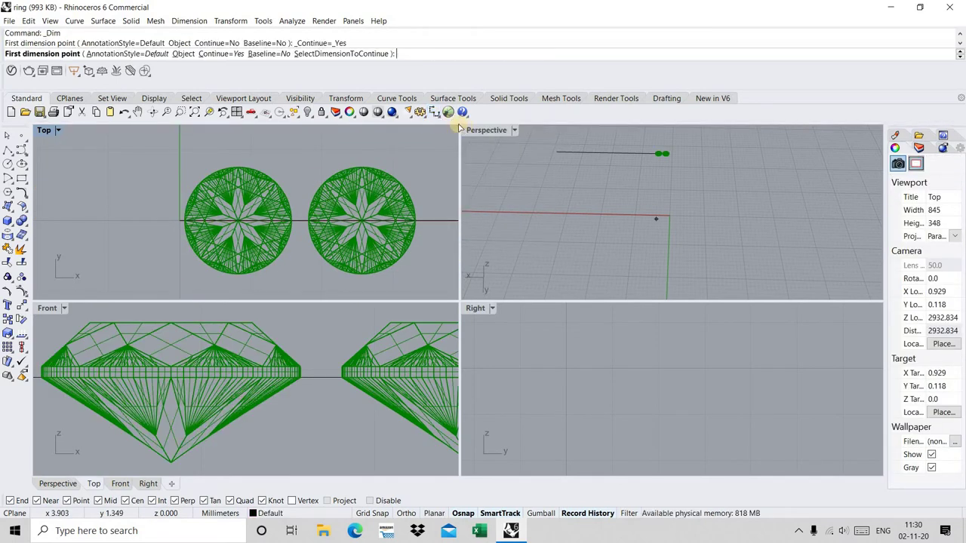
left_click(435, 117)
left_click(476, 131)
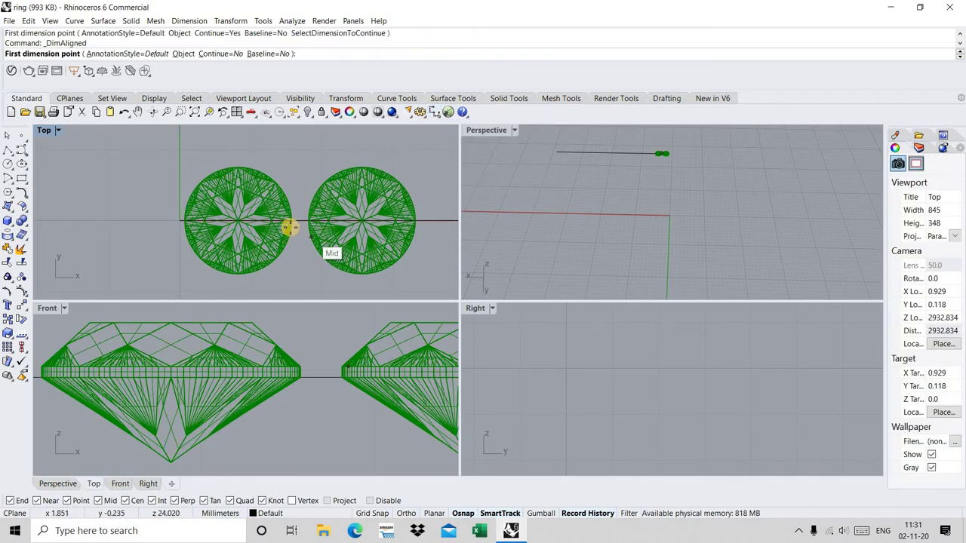
scroll(291, 224, "up", 4)
left_click(289, 204)
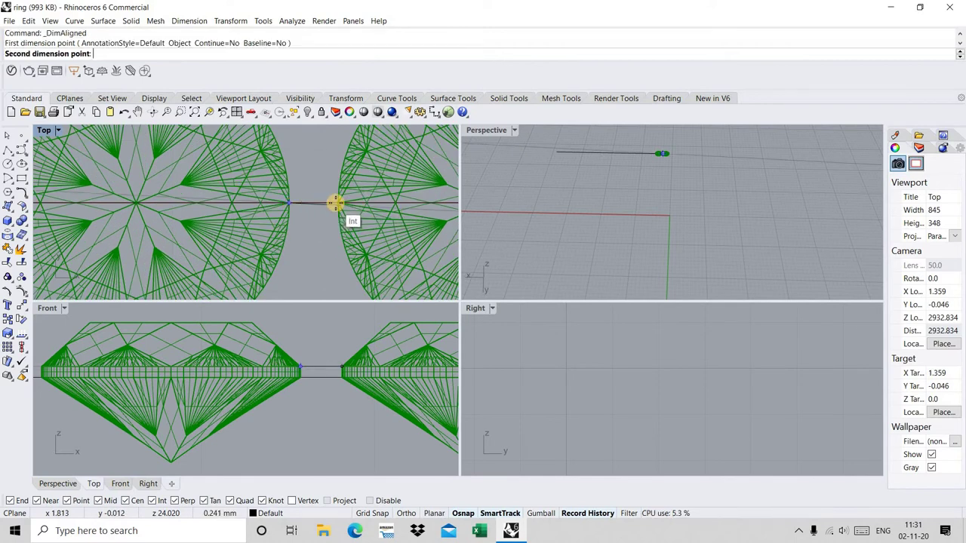
left_click(332, 206)
scroll(329, 210, "down", 3)
scroll(323, 226, "down", 2)
left_click(323, 219)
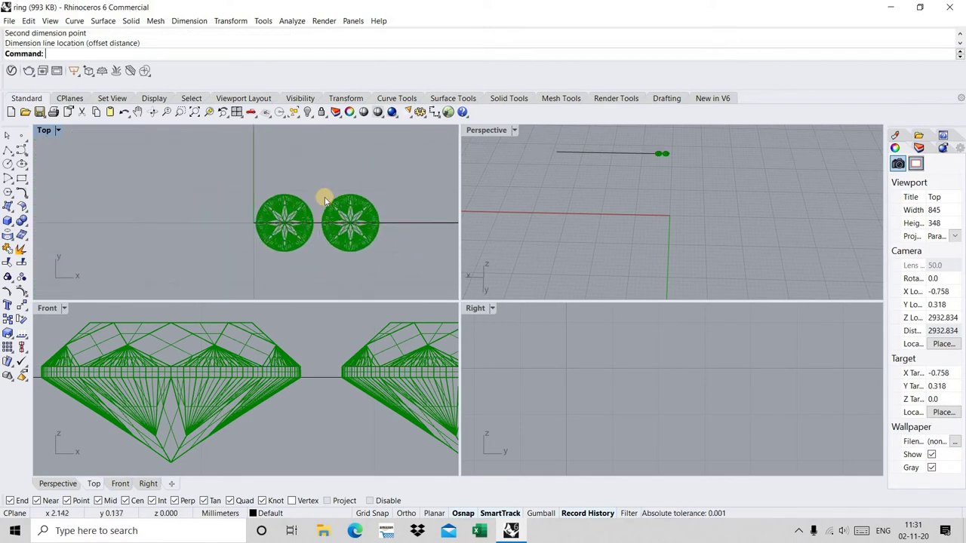
scroll(303, 175, "up", 3)
left_click(379, 250)
scroll(338, 245, "up", 2)
left_click_drag(337, 245, 327, 243)
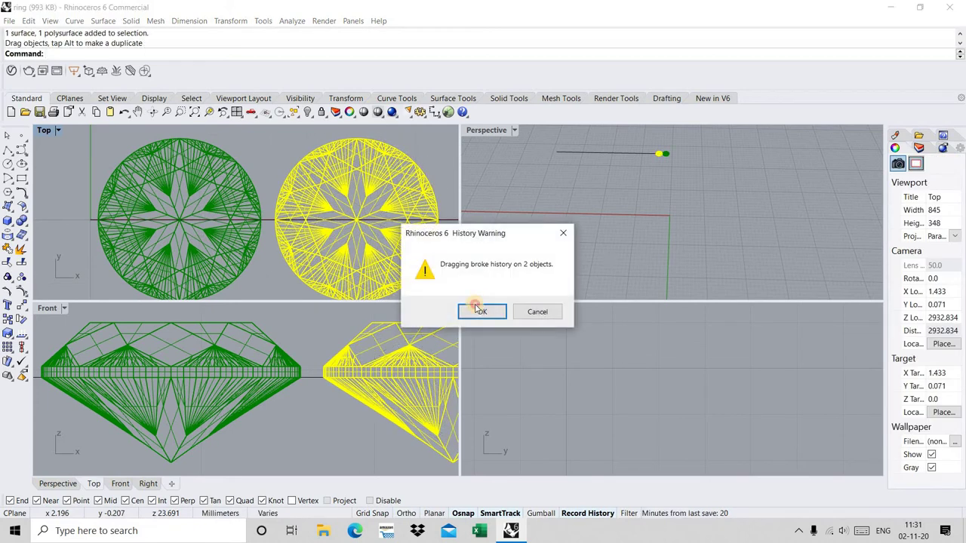
left_click(478, 308)
- Re-measure the tightened gap between the two stones with another aligned dimension
key("Return")
scroll(280, 237, "up", 2)
left_click(256, 219)
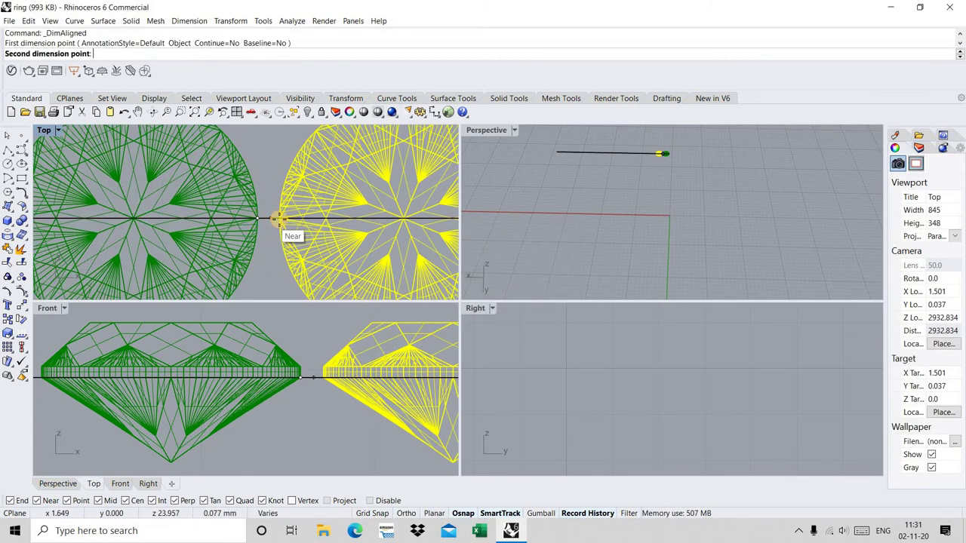
left_click(279, 219)
scroll(298, 237, "down", 3)
scroll(298, 237, "down", 2)
left_click(294, 239)
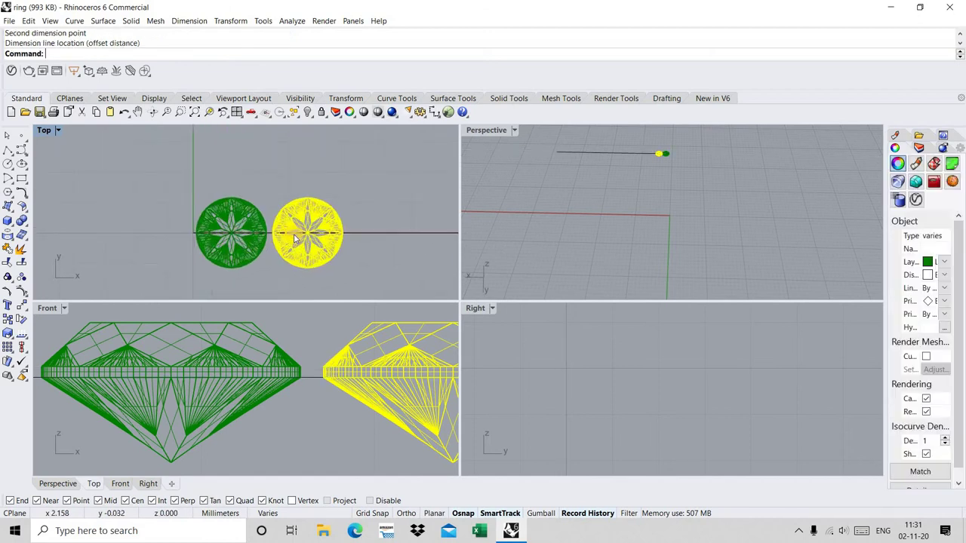
key("Escape")
scroll(291, 218, "up", 3)
scroll(191, 238, "down", 1)
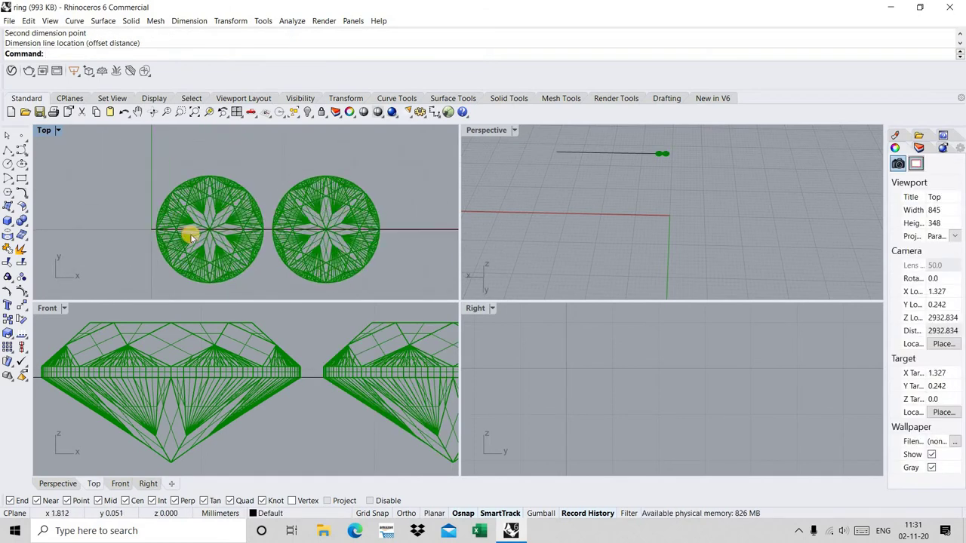
left_click(8, 168)
left_click(24, 169)
scroll(209, 179, "up", 3)
- Draw a small circle centred in the gap, its radius reaching the stone edge
scroll(248, 209, "up", 3)
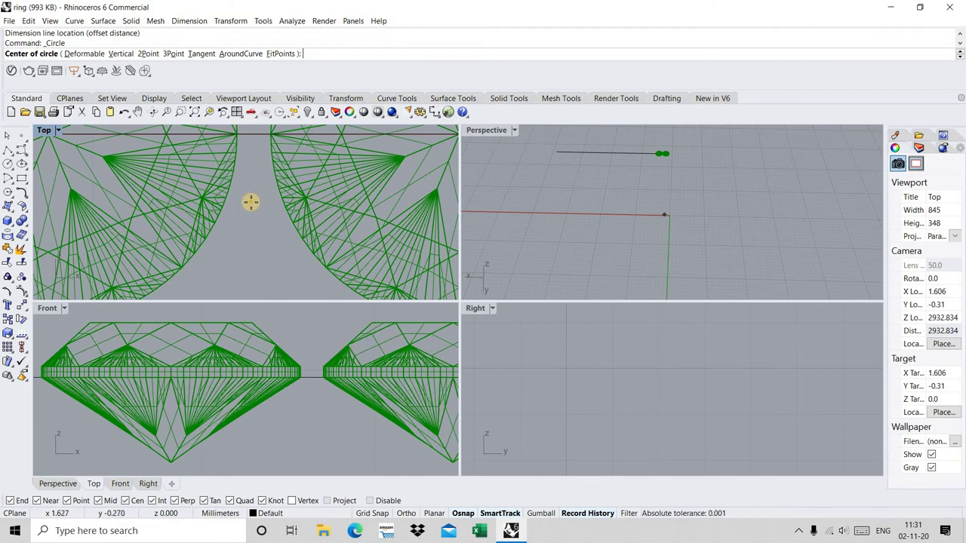
left_click(266, 206)
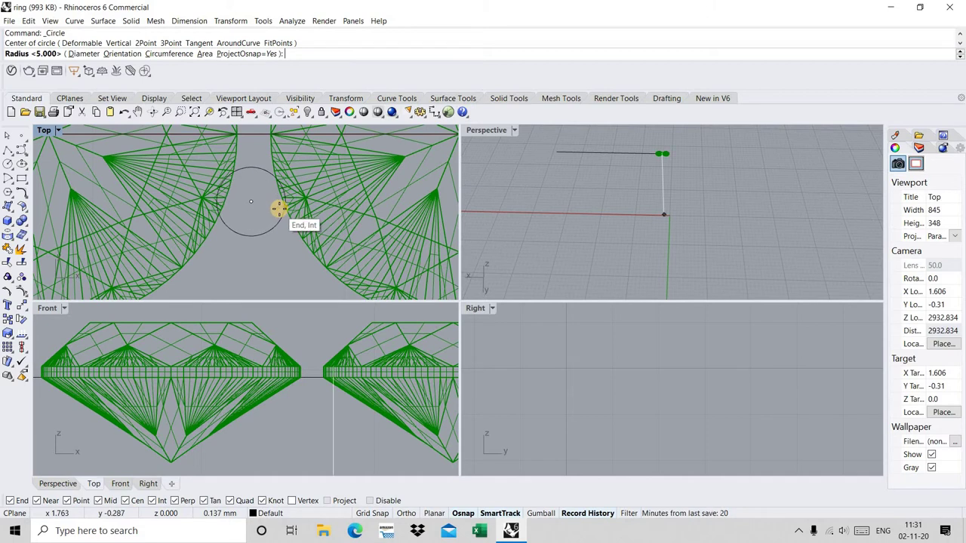
left_click(279, 209)
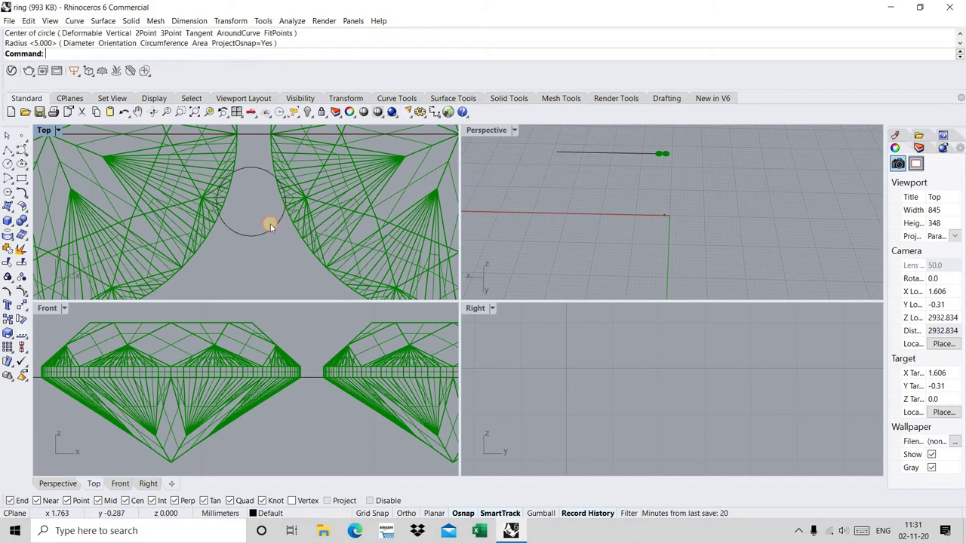
scroll(256, 222, "down", 2)
scroll(257, 230, "up", 2)
- Reposition the circle within the gap, undoing a stray drag and finishing with Move
left_click(258, 239)
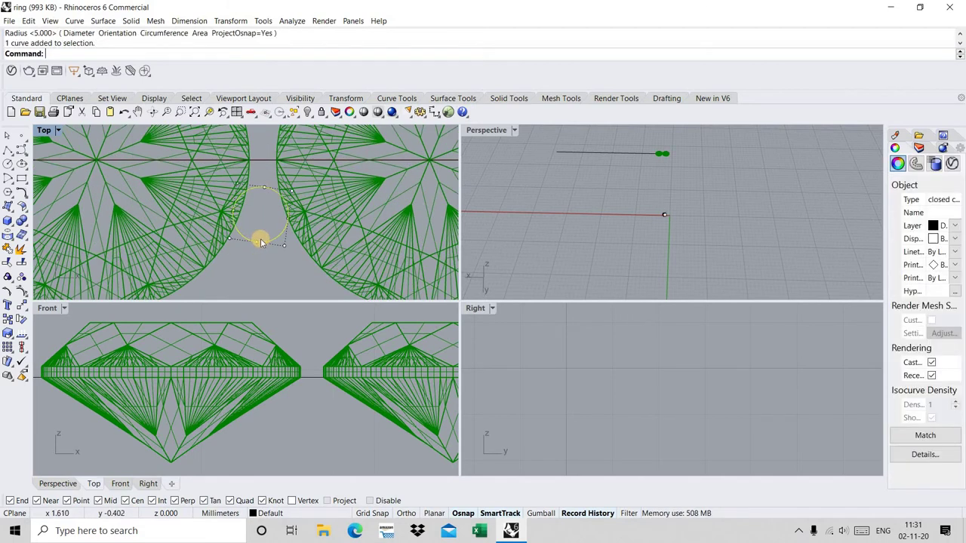
scroll(277, 243, "up", 1)
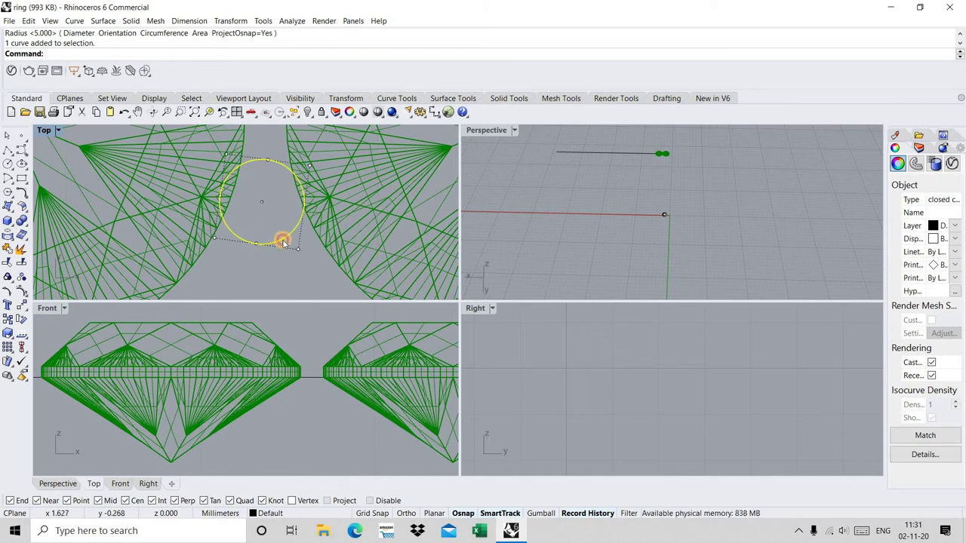
left_click_drag(280, 241, 286, 243)
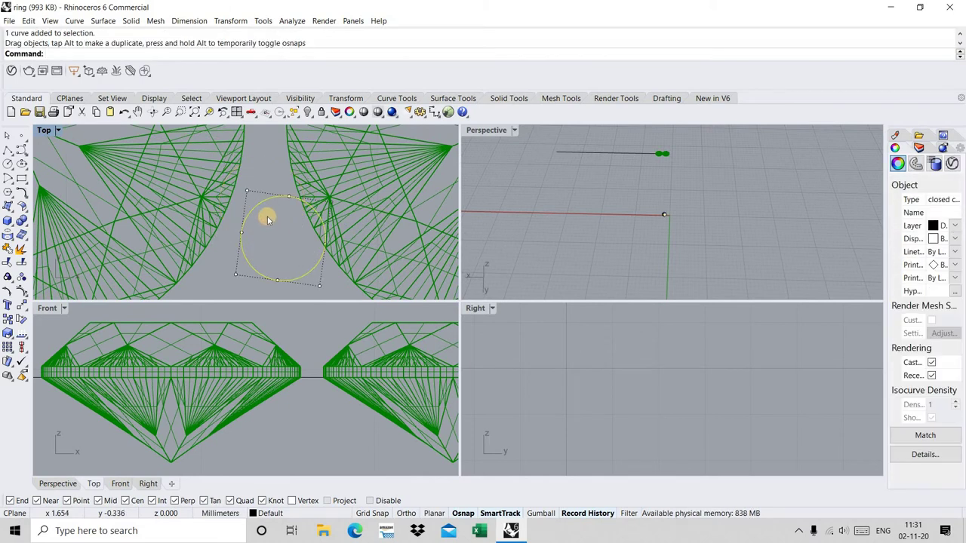
left_click_drag(244, 209, 266, 179, "shift")
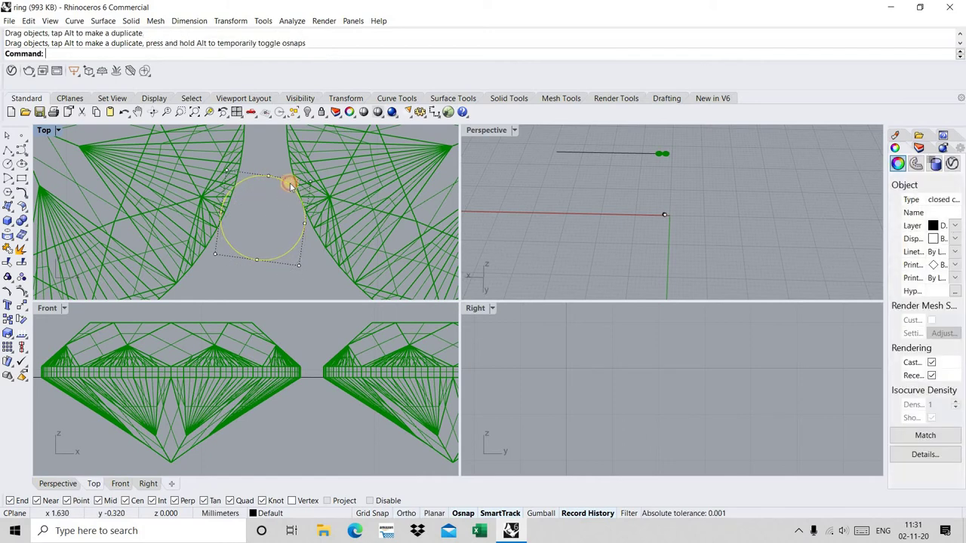
left_click(291, 185)
left_click_drag(290, 185, 292, 184)
key("ctrl+z")
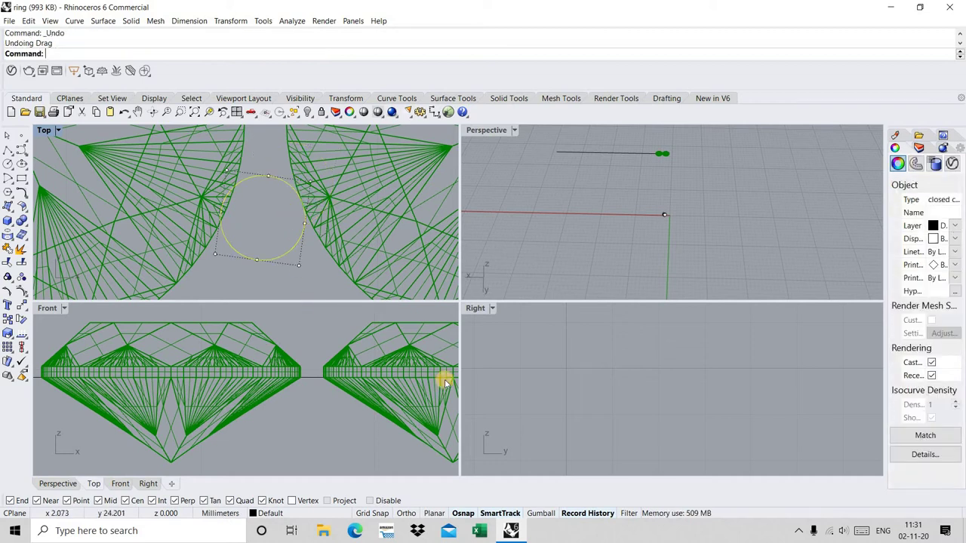
right_click_drag(264, 187, 273, 222)
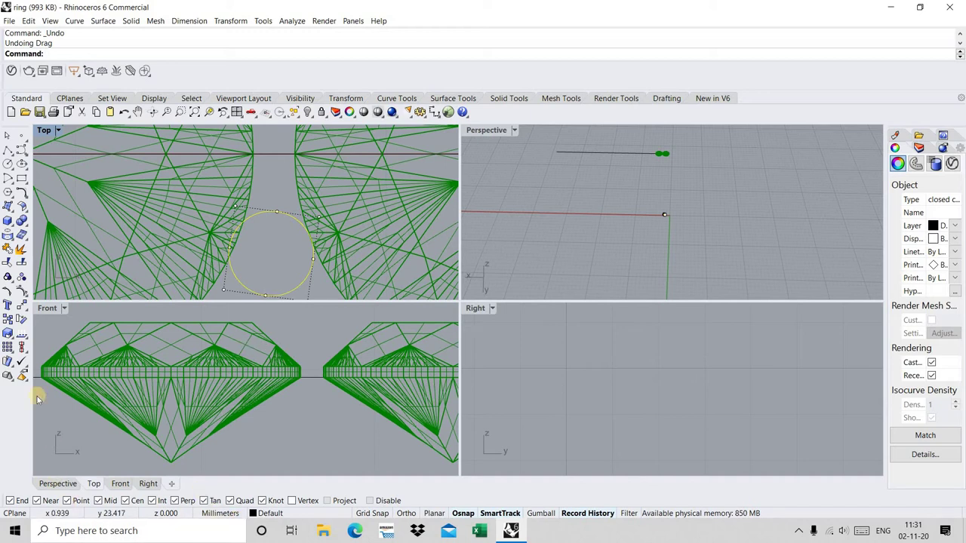
left_click(22, 305)
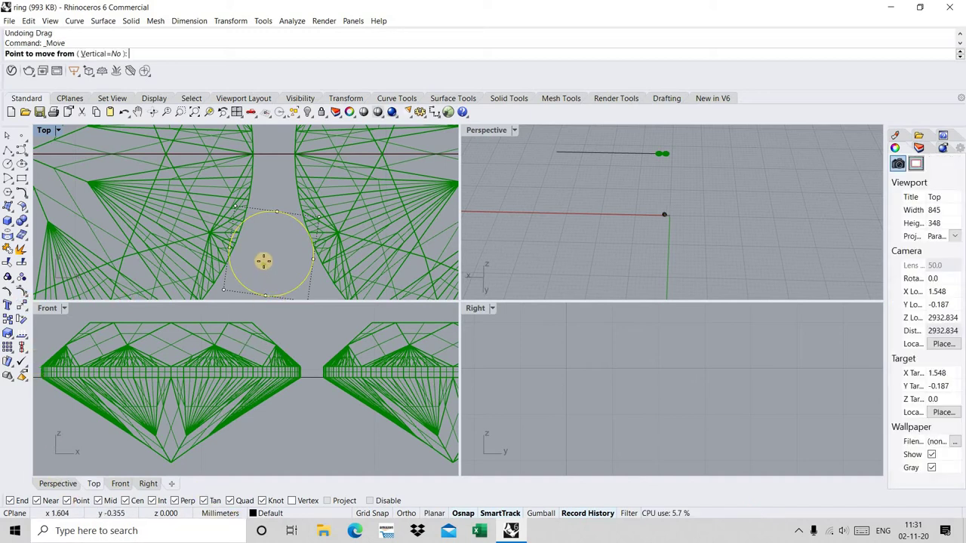
left_click(264, 261)
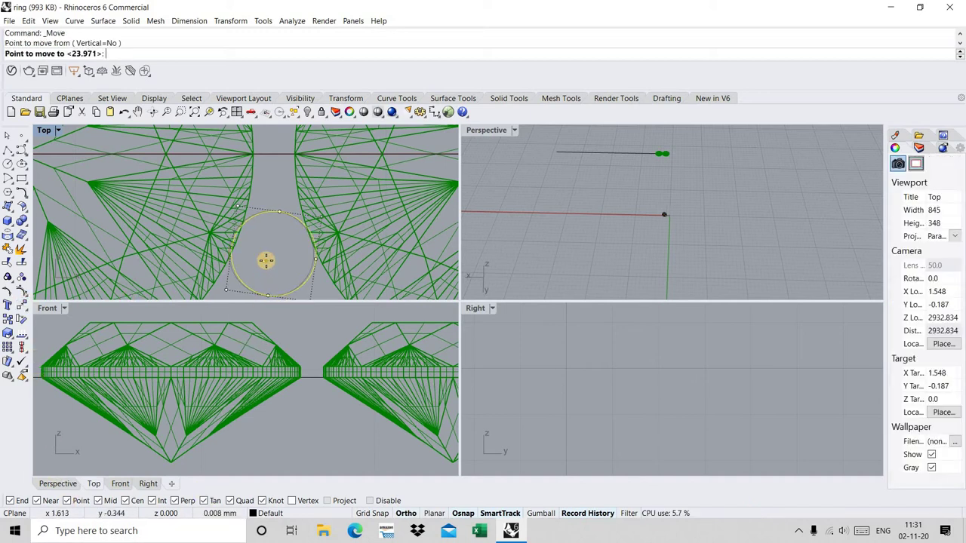
left_click(273, 253)
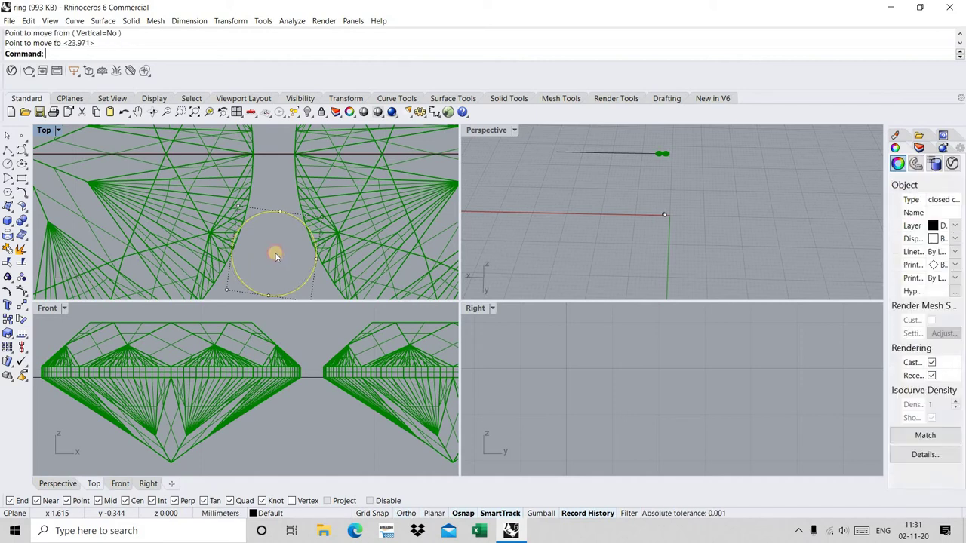
scroll(273, 253, "down", 4)
- Move the small circle from start point 0 down into the gap between the gems in the Front view
scroll(302, 374, "down", 3)
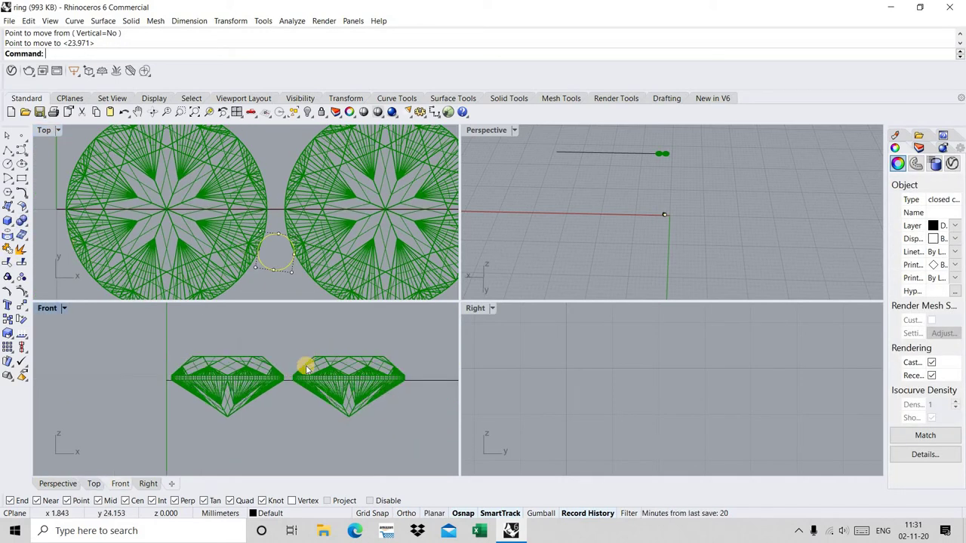
scroll(311, 400, "down", 3)
scroll(320, 413, "down", 2)
scroll(319, 410, "down", 2)
scroll(315, 440, "down", 2)
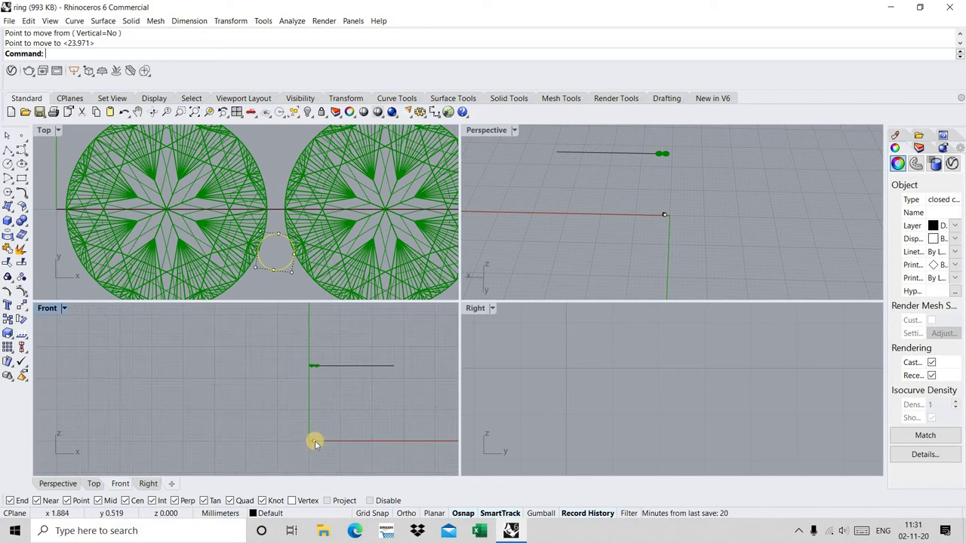
scroll(319, 446, "down", 2)
left_click(313, 448)
scroll(313, 448, "up", 2)
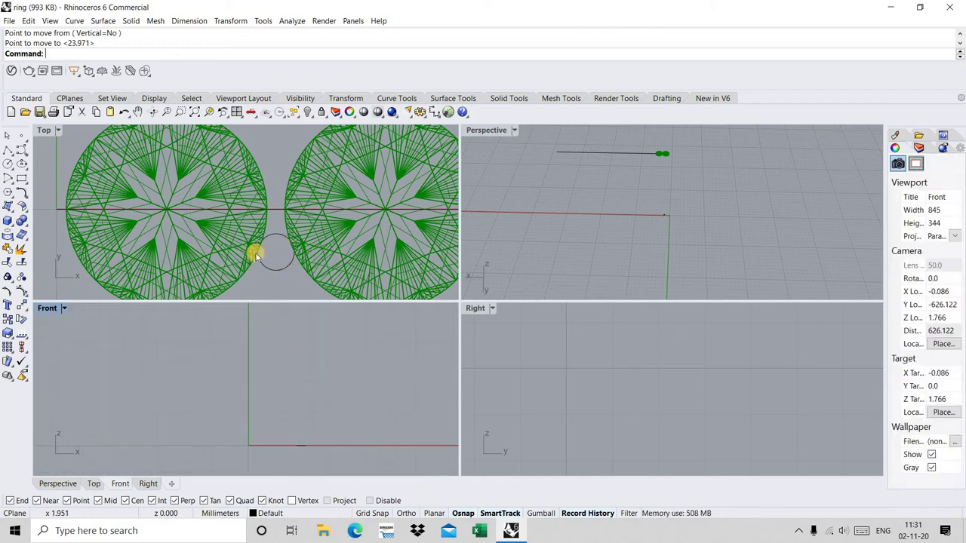
left_click(292, 268)
left_click(23, 307)
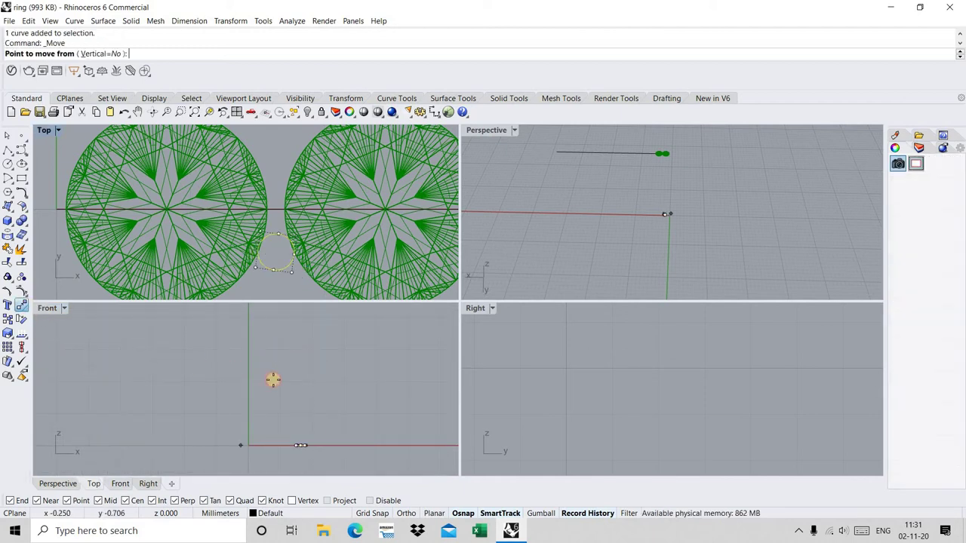
type("0")
key("Return")
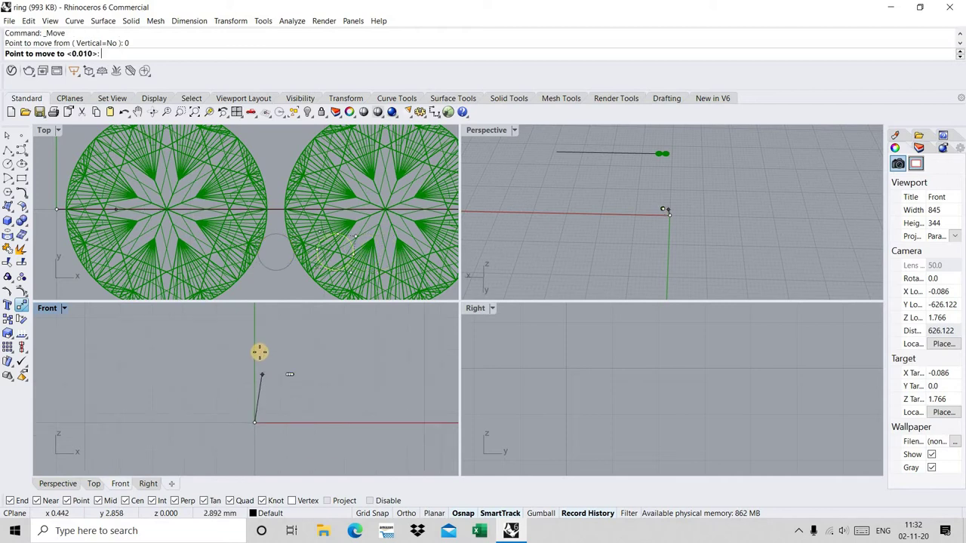
scroll(245, 393, "down", 2)
scroll(242, 362, "down", 2)
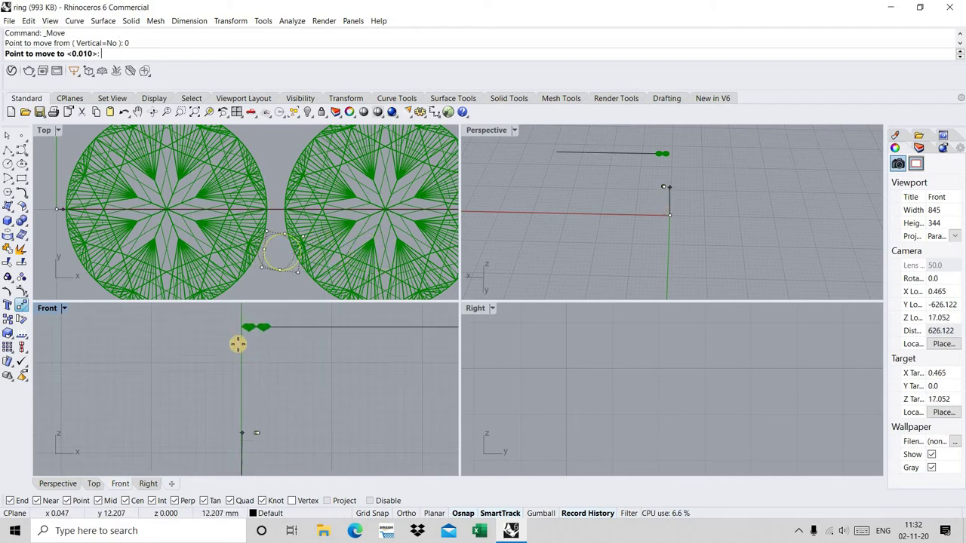
right_click_drag(254, 319, 262, 409)
scroll(262, 409, "up", 2)
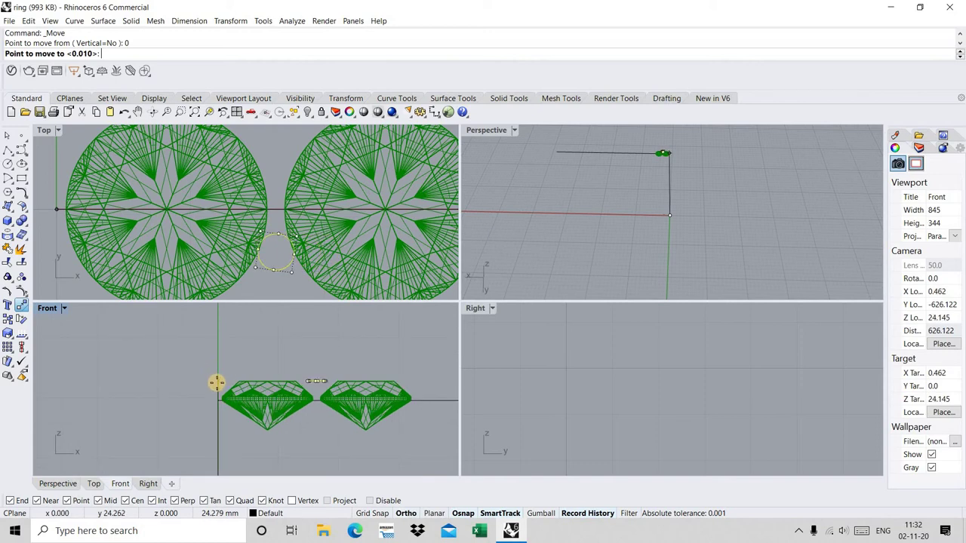
scroll(216, 384, "up", 2)
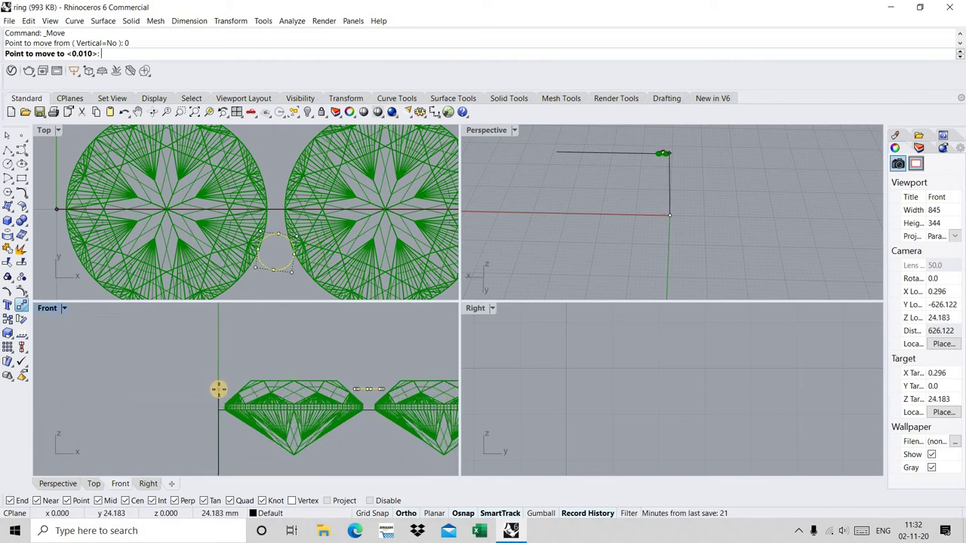
left_click(218, 390)
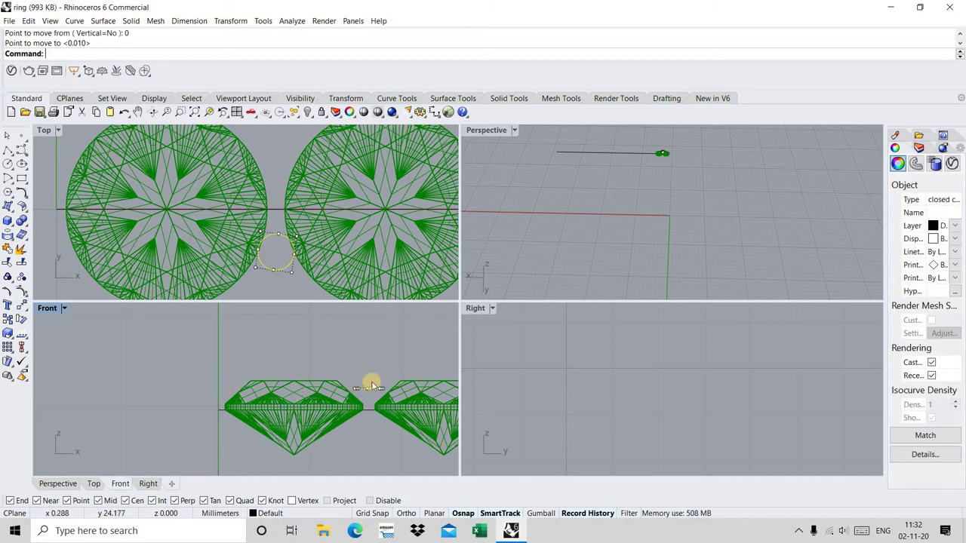
- Extrude the circle one-sided (BothSides=No) down below the gems into a solid prong cylinder
left_click(19, 225)
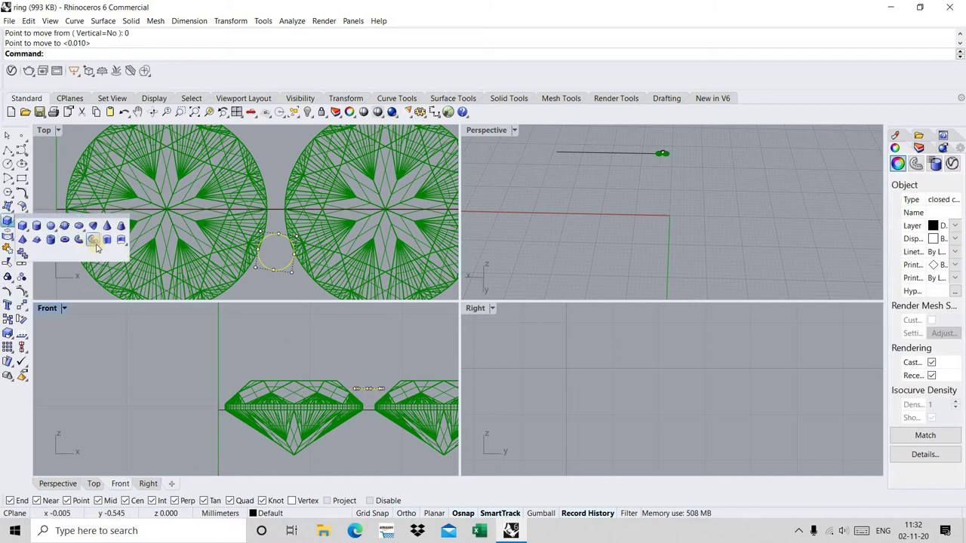
left_click(104, 243)
right_click_drag(300, 377, 243, 350)
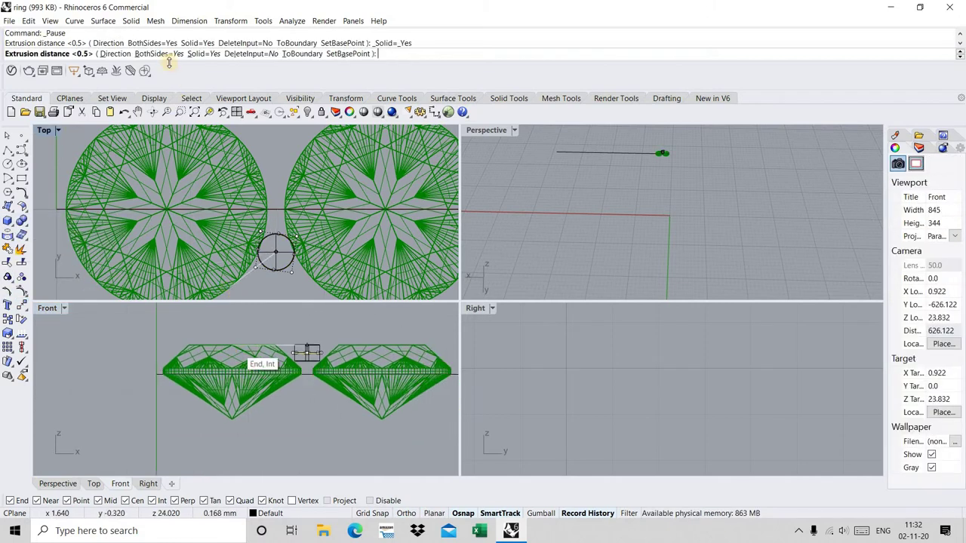
left_click(160, 54)
scroll(320, 402, "up", 2)
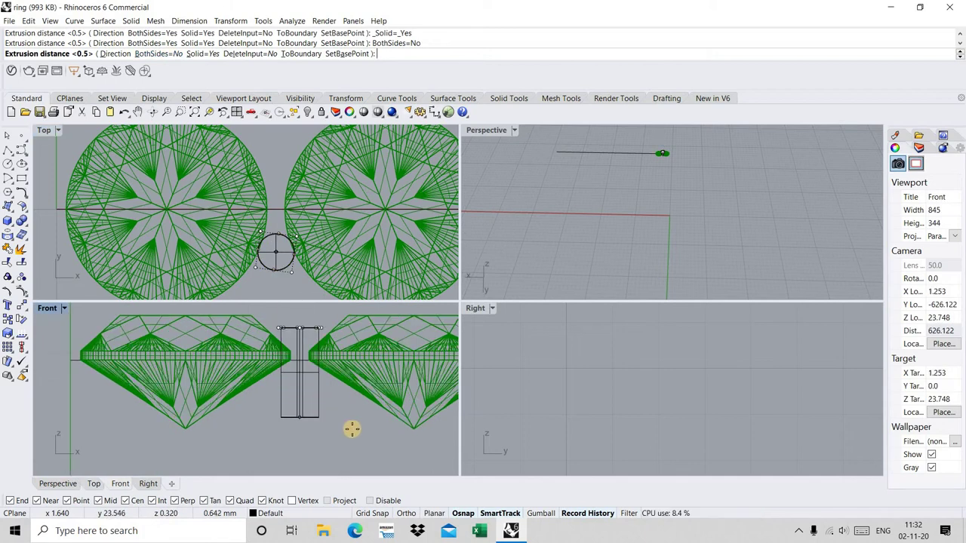
left_click(416, 429)
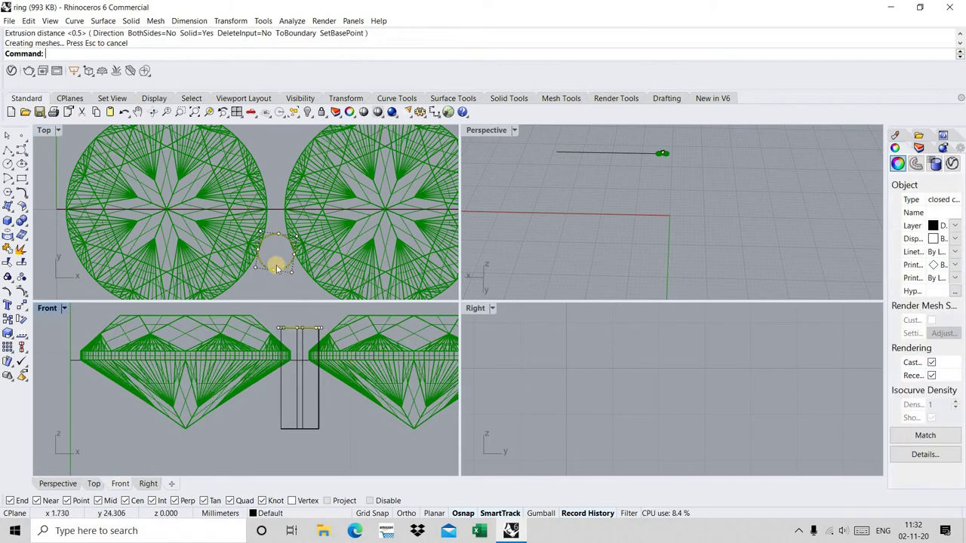
mouse_move(703, 190)
right_mouse_down()
mouse_move(659, 156)
mouse_move(400, 314)
right_mouse_up()
type("Patch")
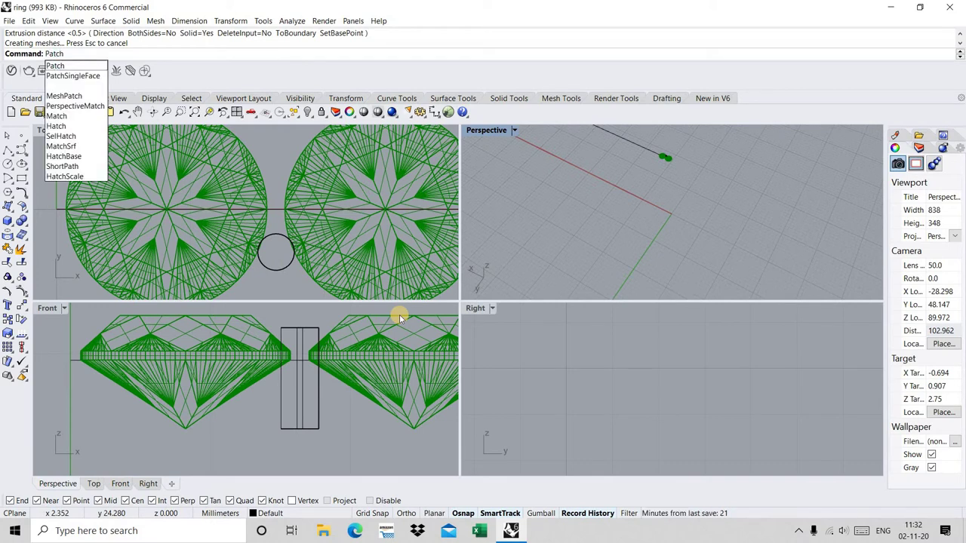
- Cap the prong's top edge with a domed Patch surface
key("Return")
left_click(286, 269)
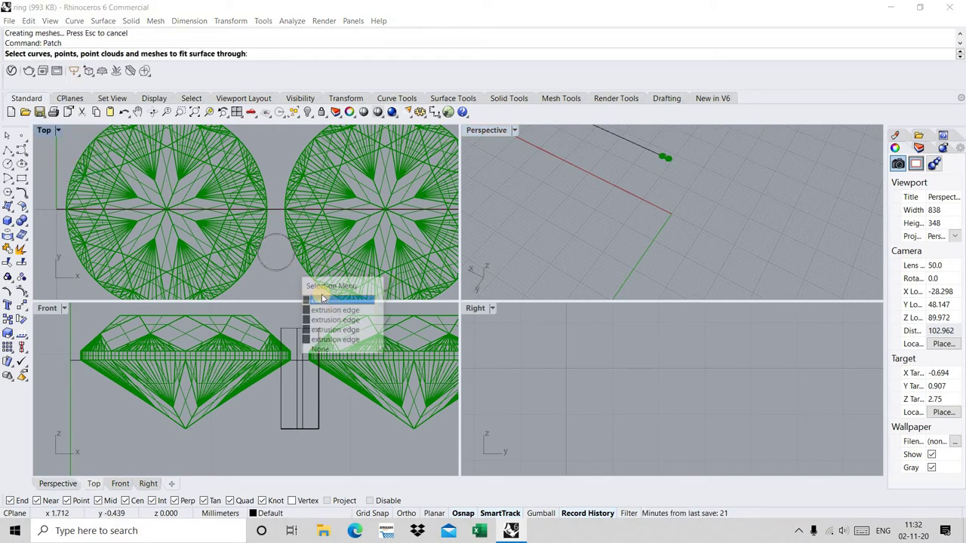
right_click_drag(668, 144, 661, 156)
scroll(679, 219, "up", 3)
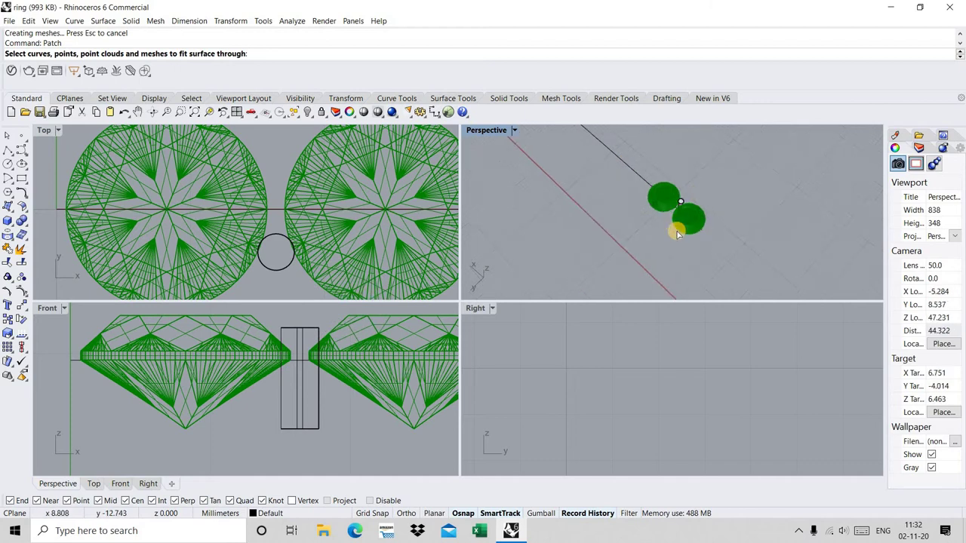
scroll(667, 244, "up", 3)
key("Escape")
left_click(636, 257)
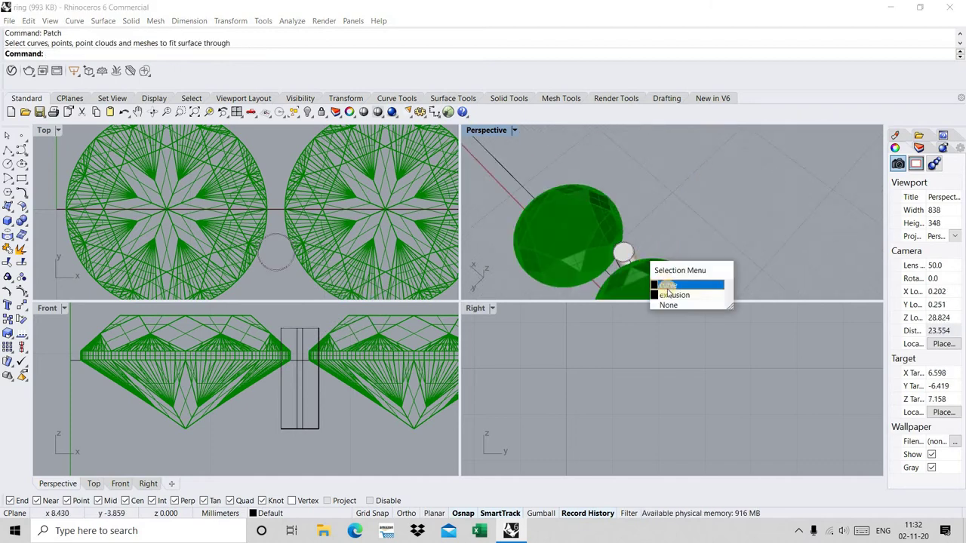
right_click(641, 234)
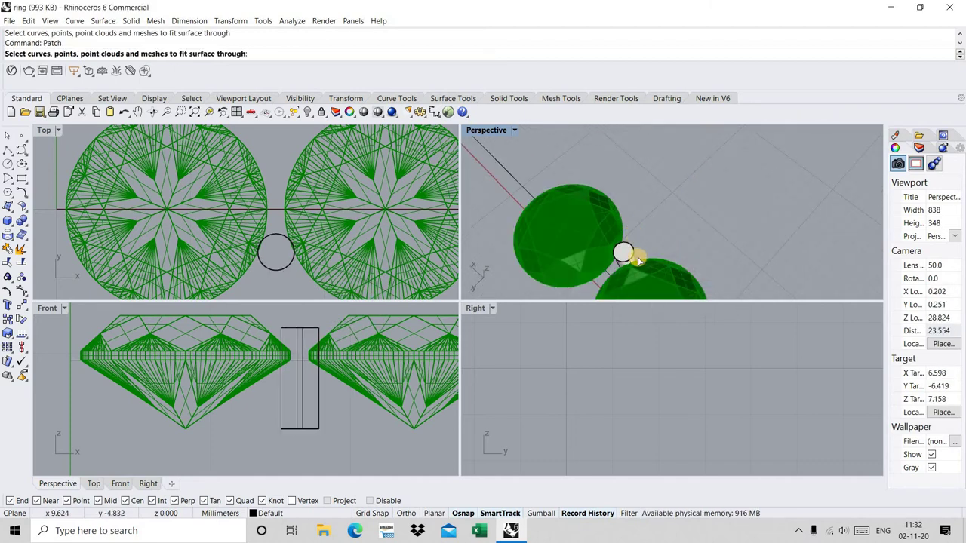
left_click(635, 254)
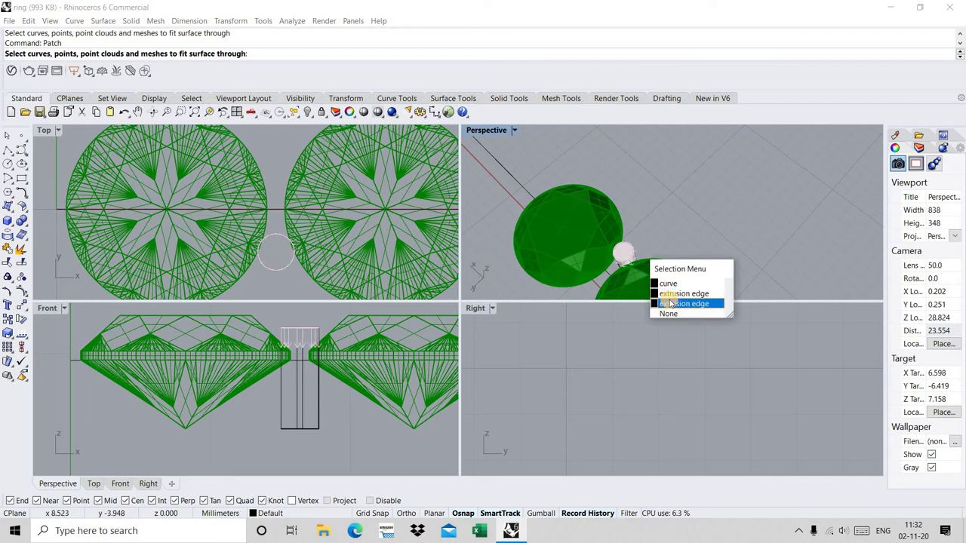
key("Return")
key("Return")
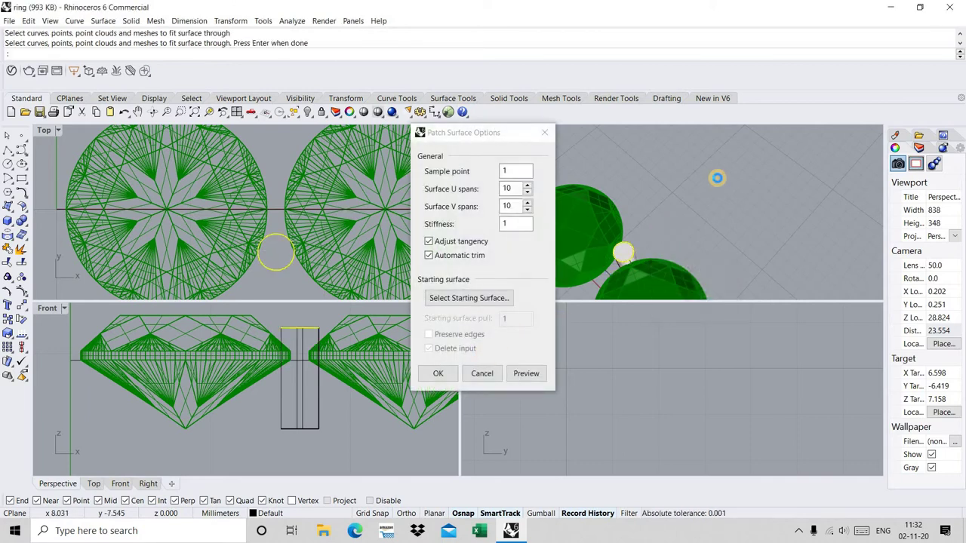
key("Return")
- Mirror the capped prong from the origin to the opposite side of the gap
scroll(256, 260, "up", 3)
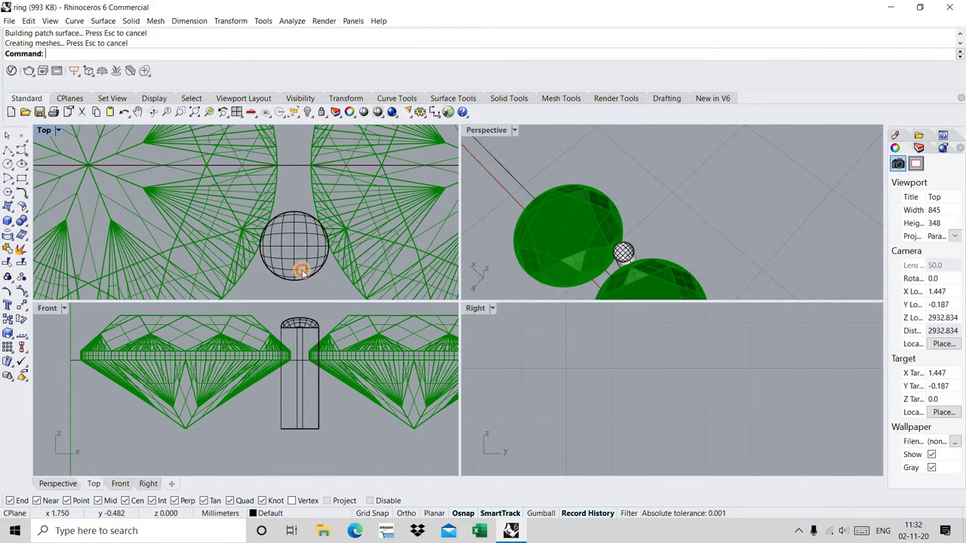
left_click(301, 273)
type("Mirror")
key("Return")
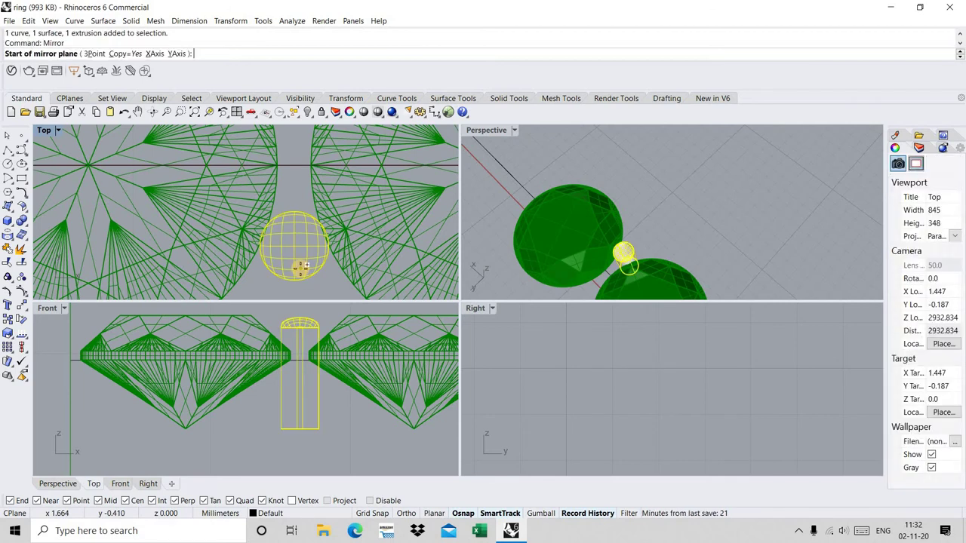
type("0")
key("Return")
scroll(306, 268, "down", 3)
scroll(414, 244, "down", 2)
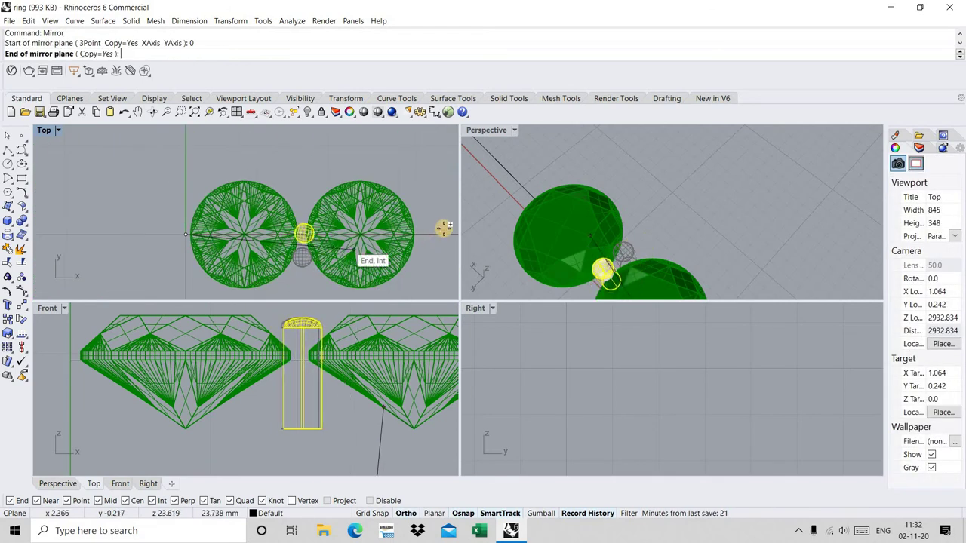
left_click(404, 224)
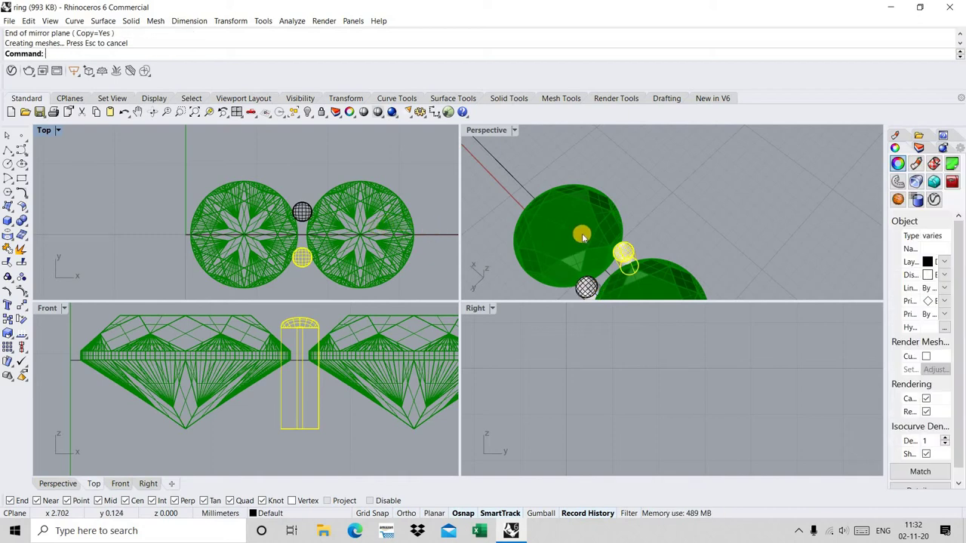
key("Escape")
scroll(582, 233, "down", 3)
scroll(327, 177, "down", 1)
scroll(329, 172, "up", 3)
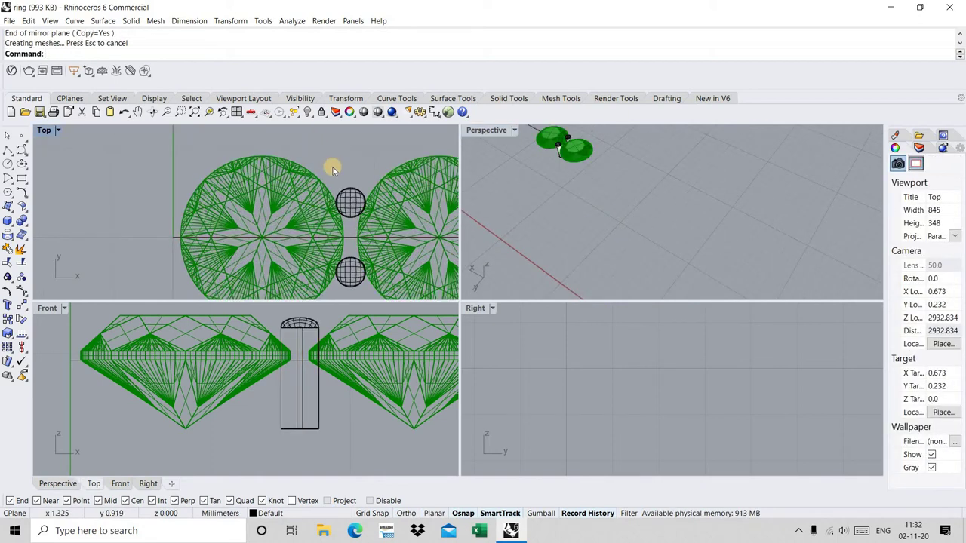
scroll(287, 155, "down", 4)
- Return to the four-view layout and bring the hidden ring back into view
left_click(296, 231)
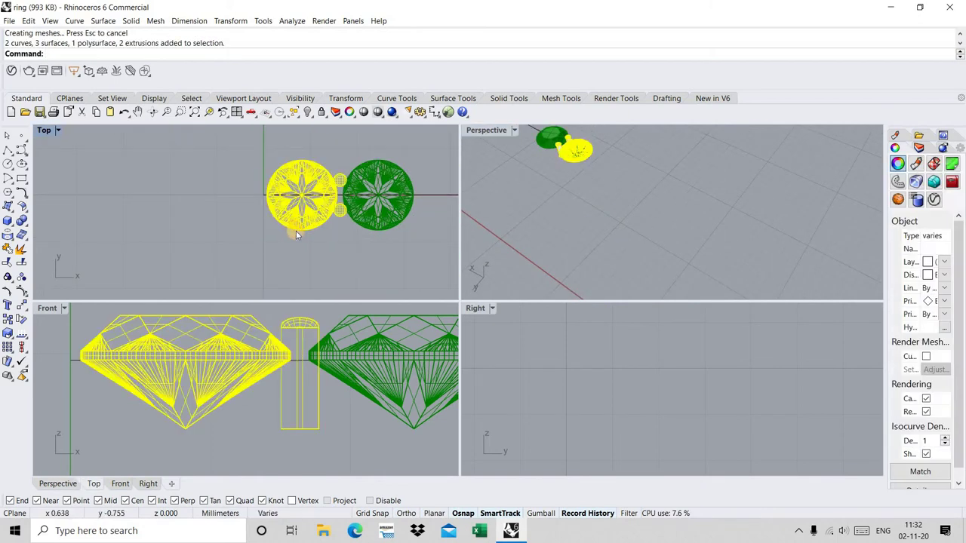
left_click(296, 231)
scroll(296, 231, "down", 2)
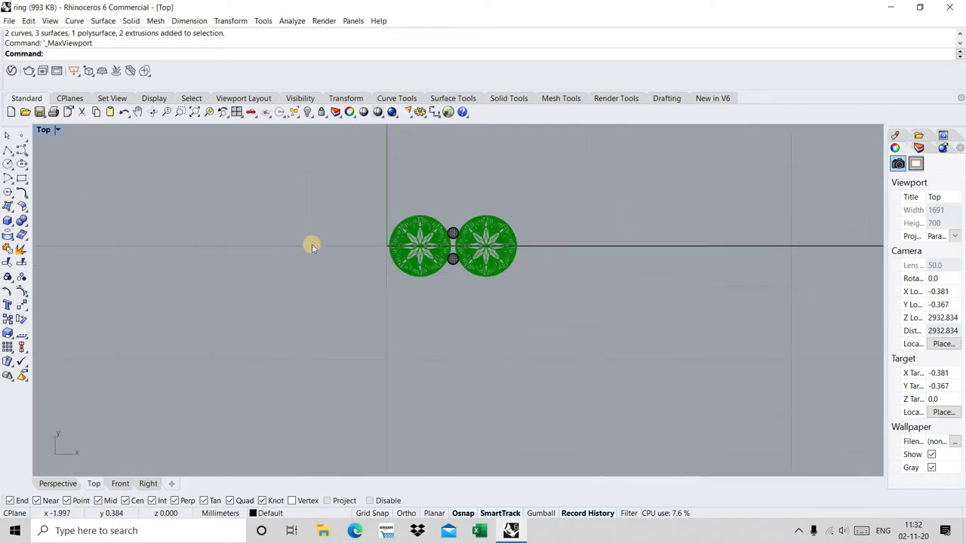
scroll(310, 244, "down", 2)
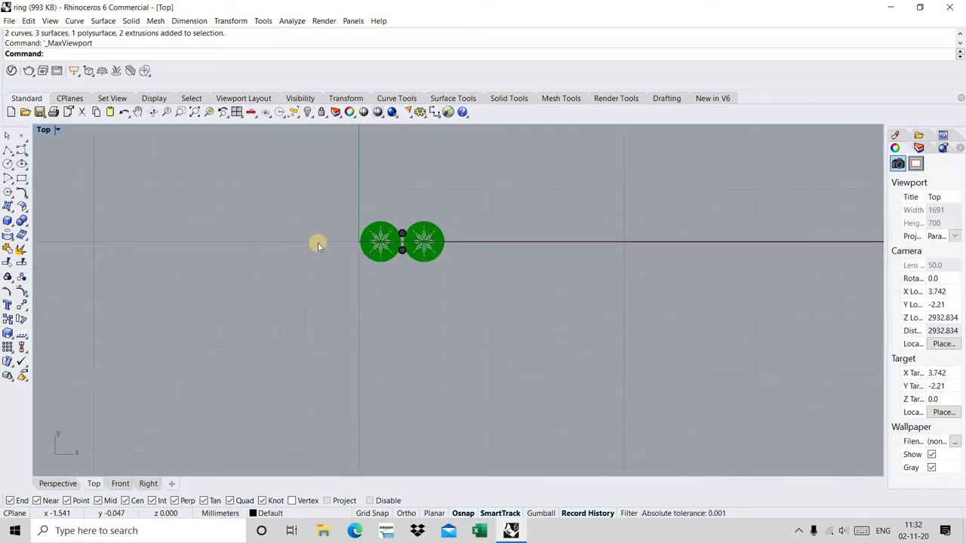
key("ctrl+m")
key("ctrl+m")
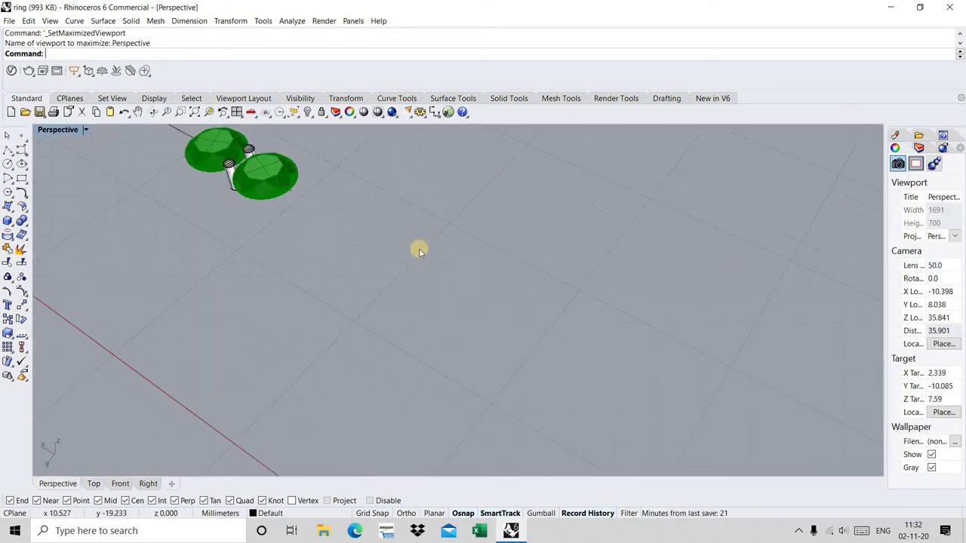
scroll(435, 193, "down", 3)
key("ctrl+shift+h")
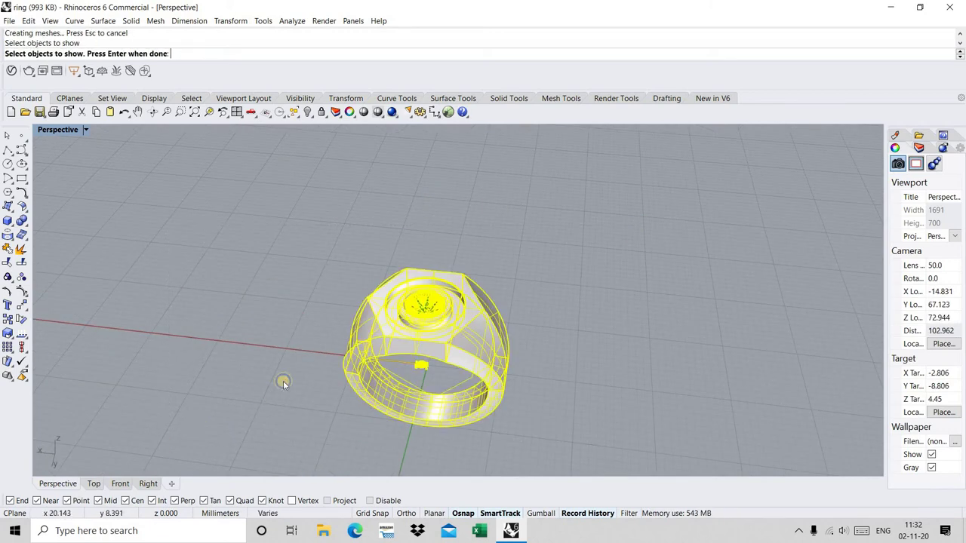
key("Return")
scroll(422, 357, "up", 1)
scroll(453, 349, "up", 3)
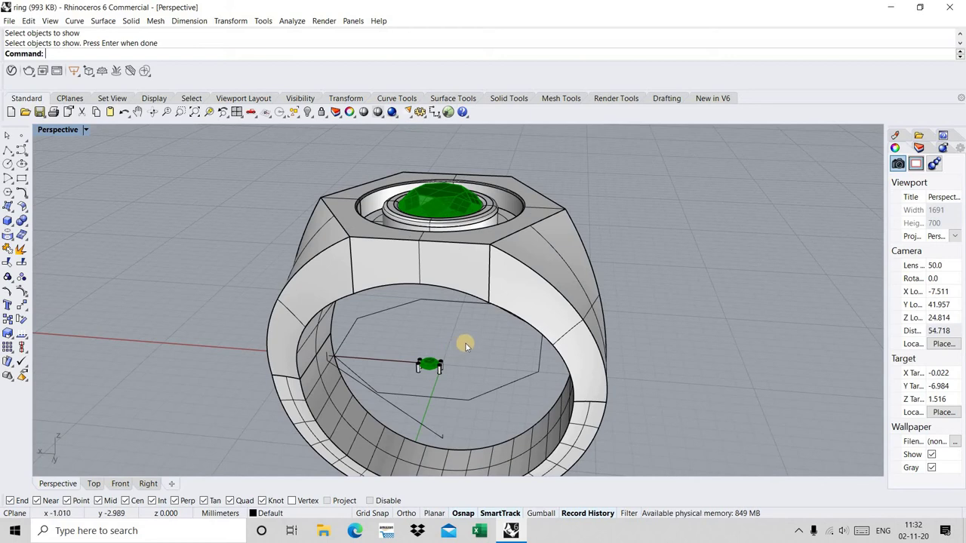
scroll(439, 332, "down", 3)
scroll(444, 275, "down", 1)
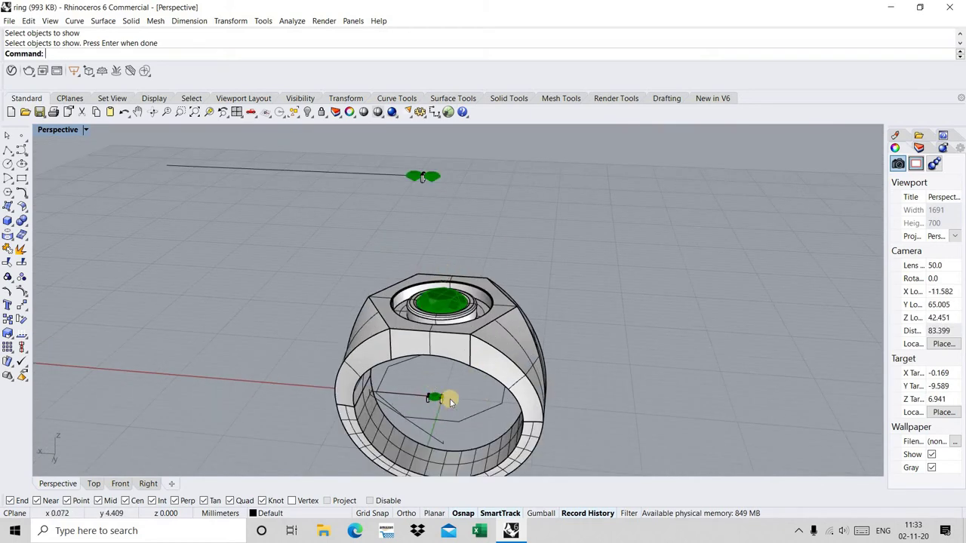
scroll(447, 399, "up", 3)
- Delete the selected leftover construction geometry and zoom extents to show the whole ring
right_click_drag(425, 393, 488, 326)
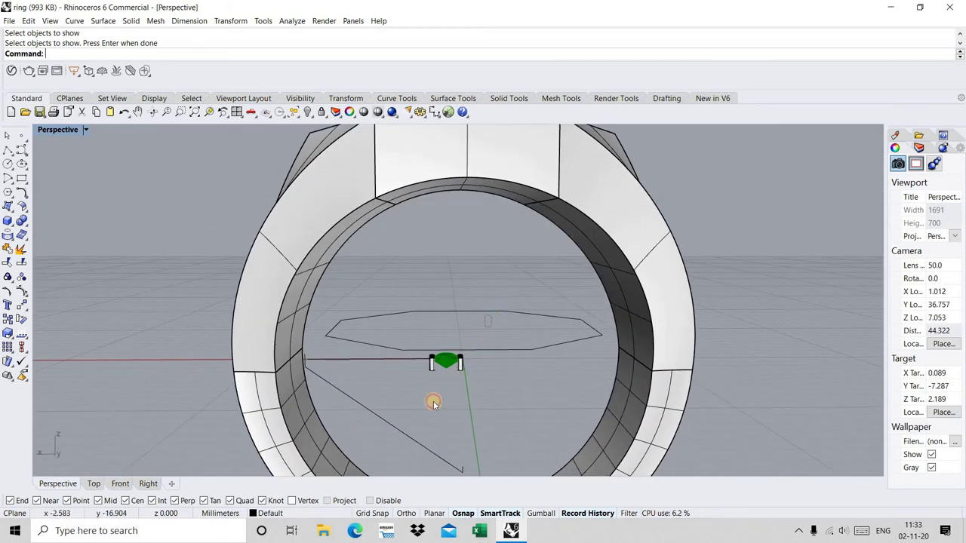
left_click(388, 444)
right_click_drag(388, 444, 423, 383)
scroll(434, 362, "down", 3)
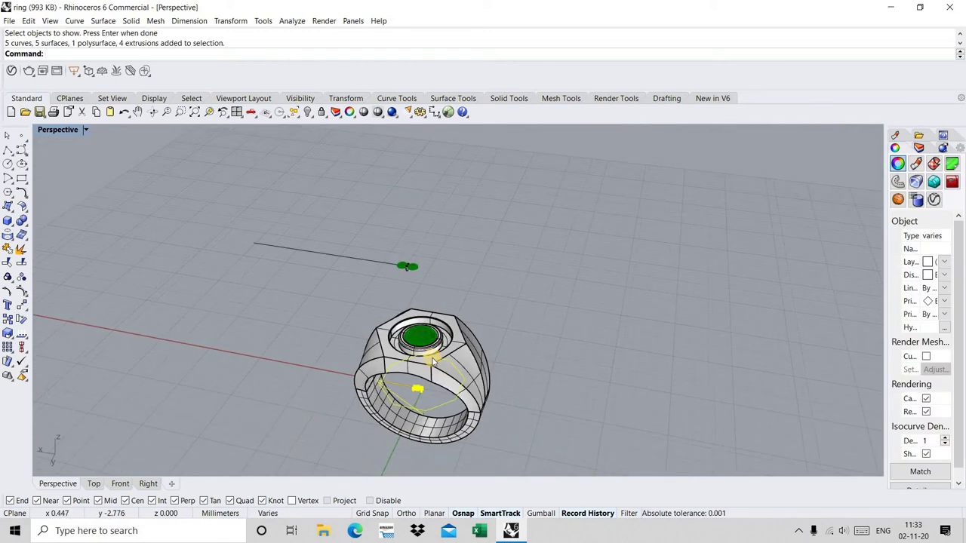
scroll(487, 315, "up", 3)
scroll(486, 315, "up", 1)
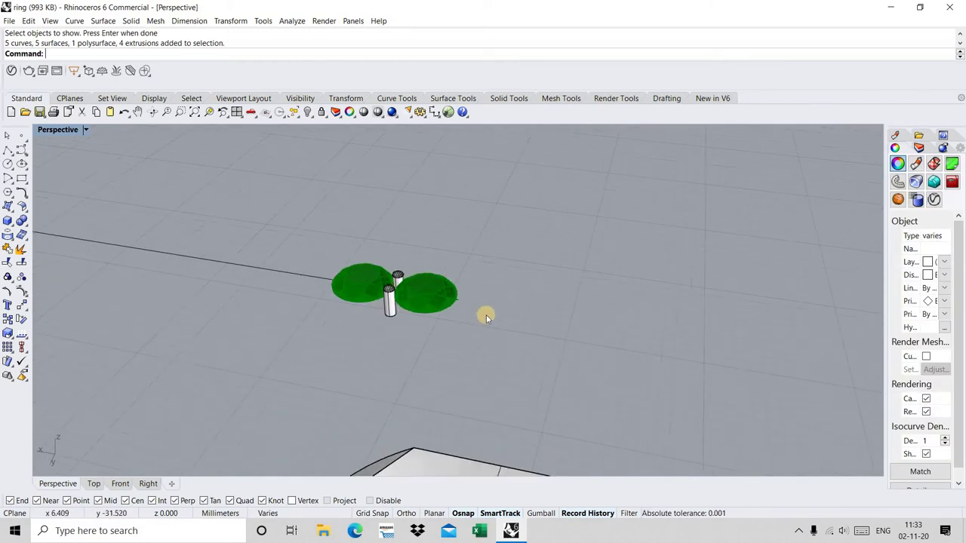
scroll(486, 301, "down", 2)
key("Delete")
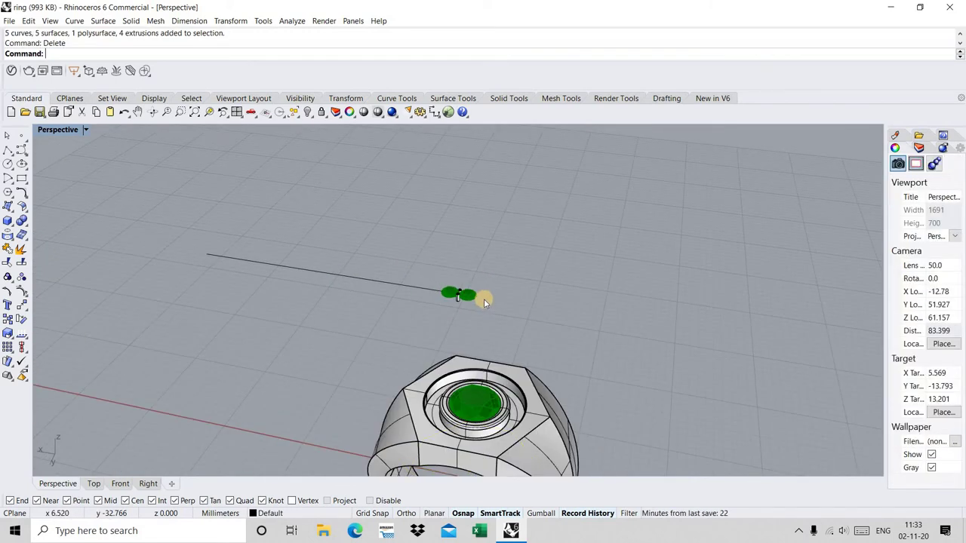
scroll(484, 299, "down", 4)
left_click(193, 113)
type("Fl")
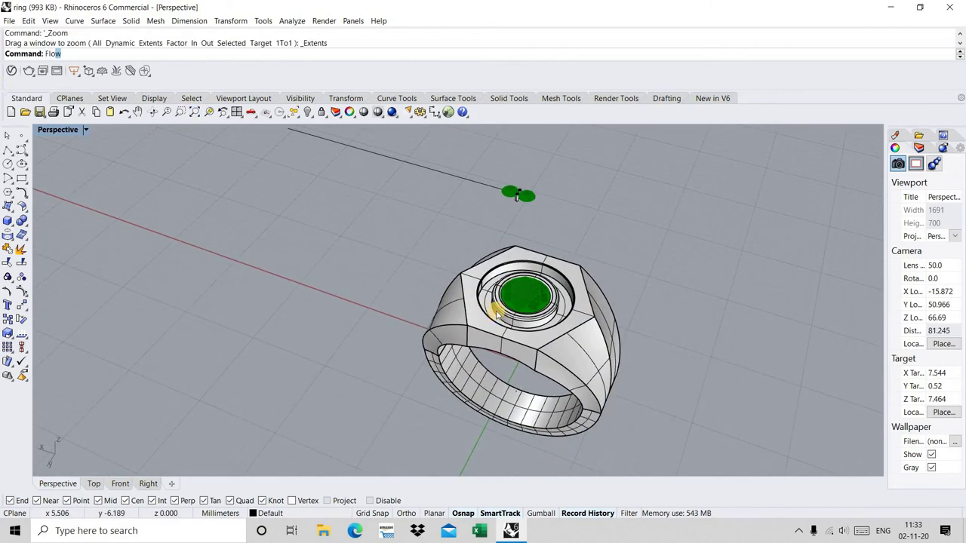
- Flow the right small gem and its prongs from the straight guide line onto the ring-top circle
key("Return")
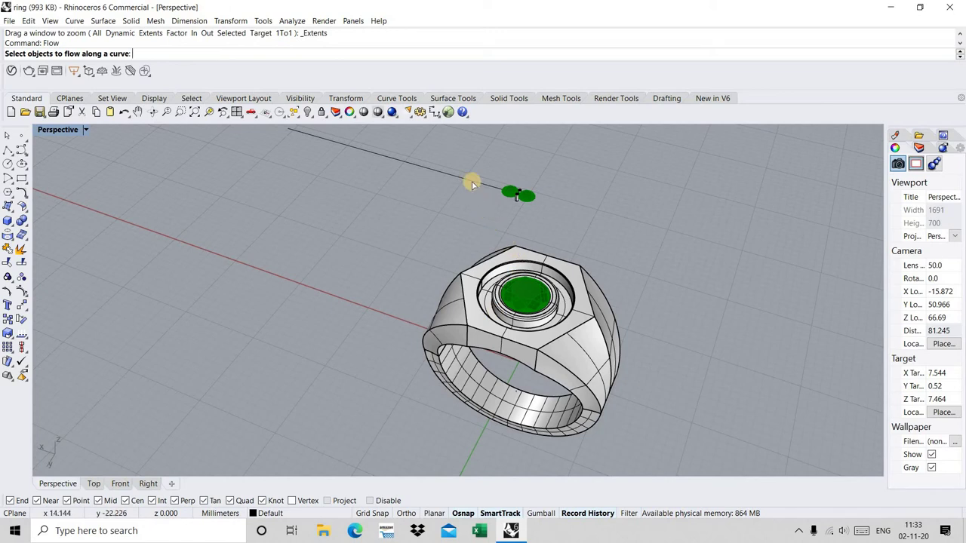
scroll(520, 198, "up", 3)
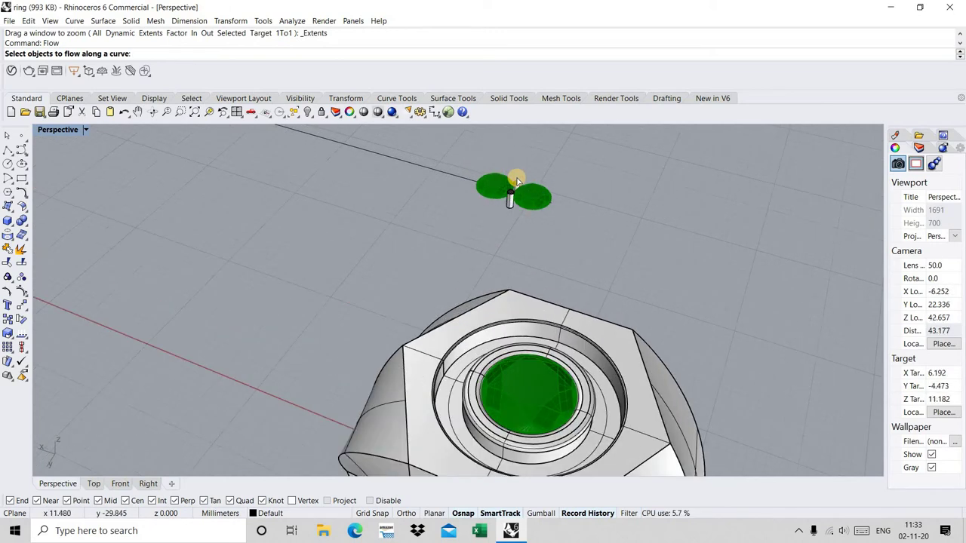
scroll(514, 183, "up", 3)
left_click_drag(485, 156, 640, 245)
key("Return")
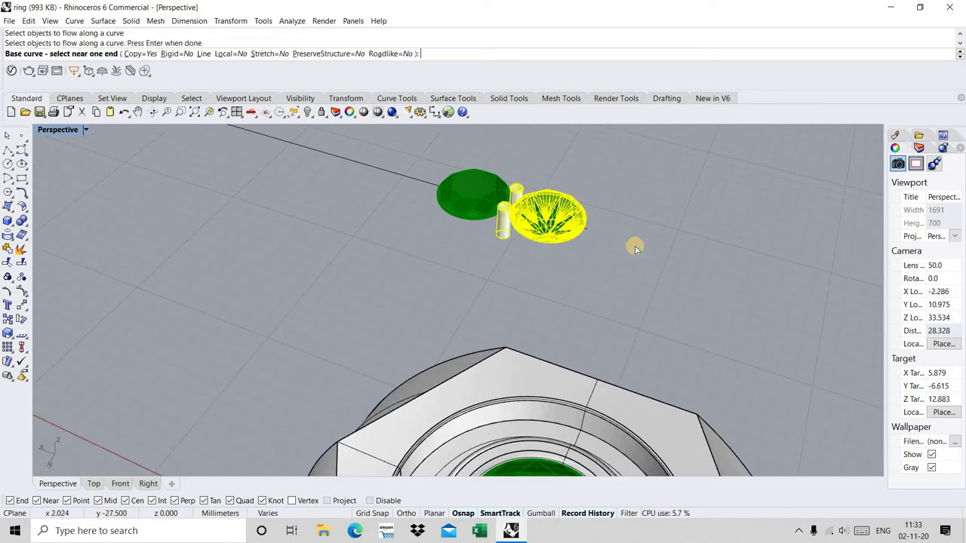
left_click(590, 235)
scroll(593, 368, "down", 5)
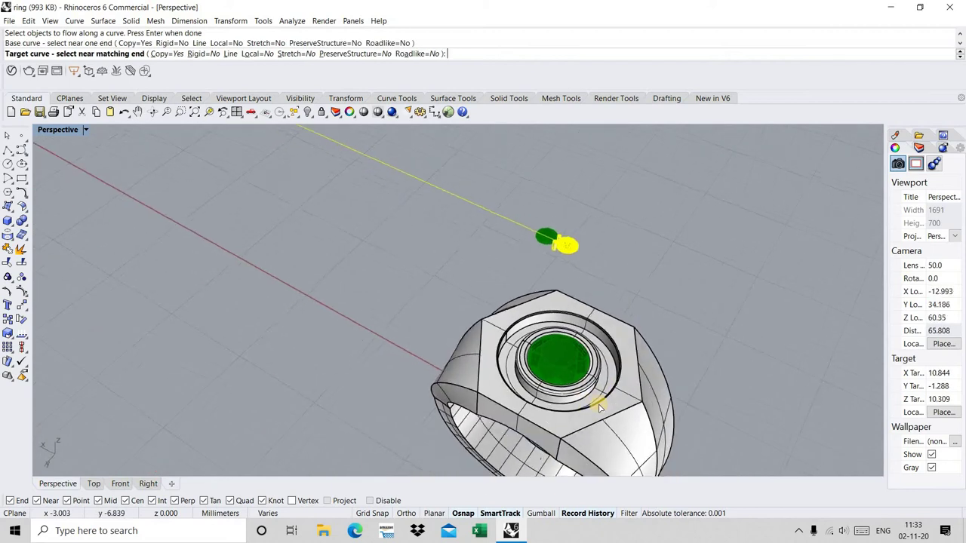
scroll(596, 398, "up", 4)
left_click(596, 398)
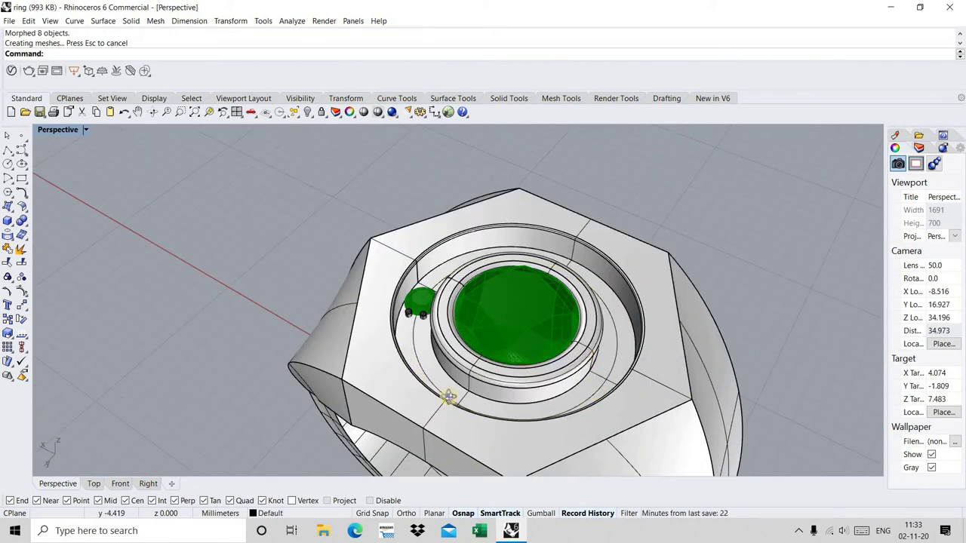
- View the ring top from above and select the flowed small gem with its curves
right_click_drag(447, 397, 491, 348)
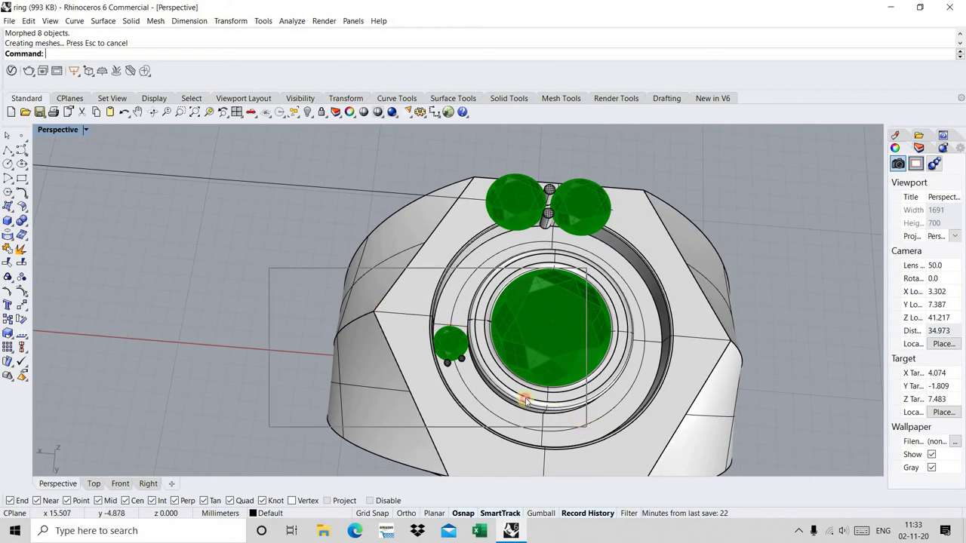
left_click_drag(268, 352, 522, 399)
left_click_drag(277, 291, 483, 396)
type("Arr")
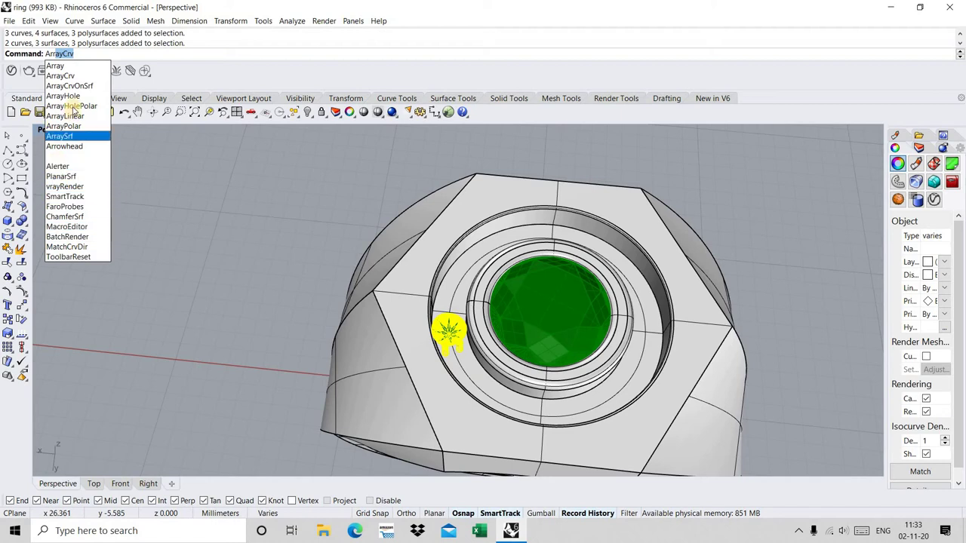
- Polar-array the small gem about the origin in Top view as a 20-gem trial
left_click(77, 135)
key("Escape")
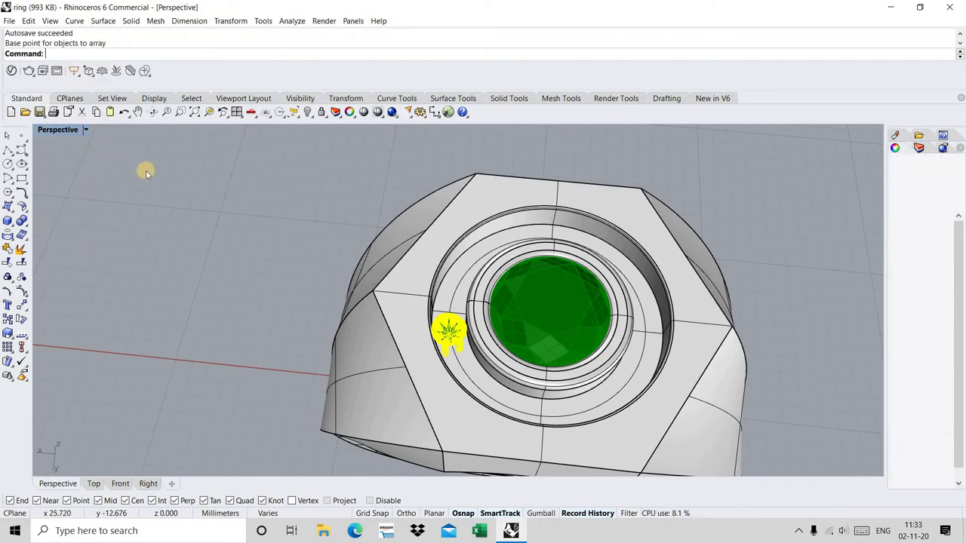
type("ArrayCrv")
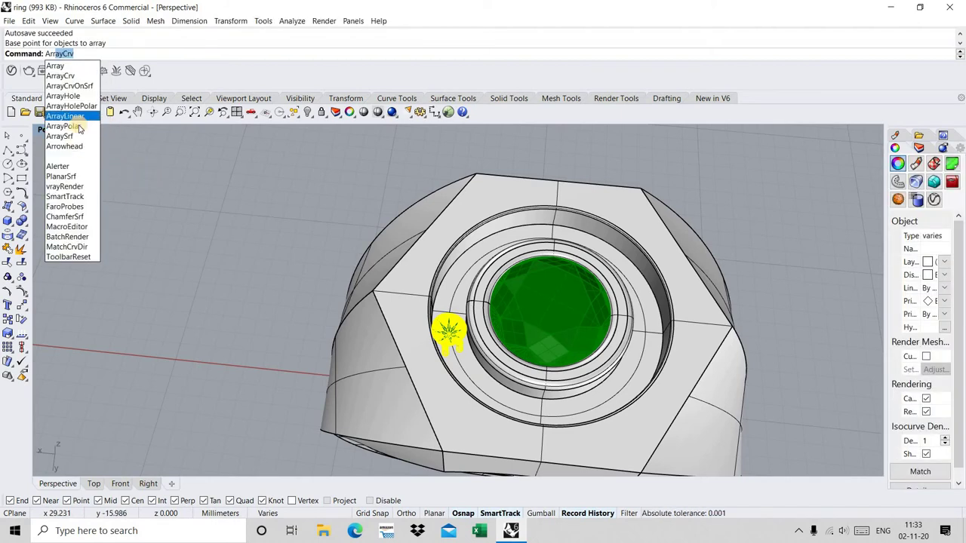
key("Return")
key("ctrl+F1")
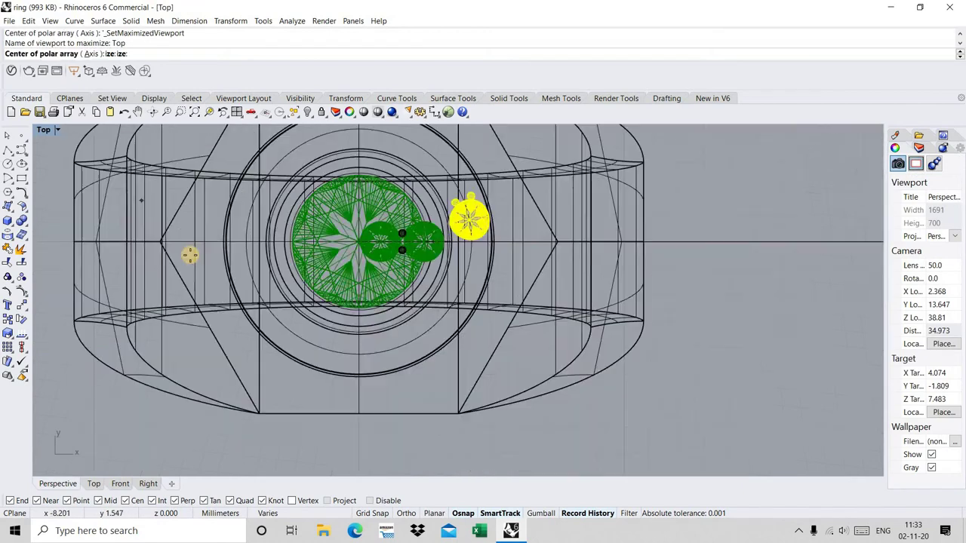
type("0")
key("Return")
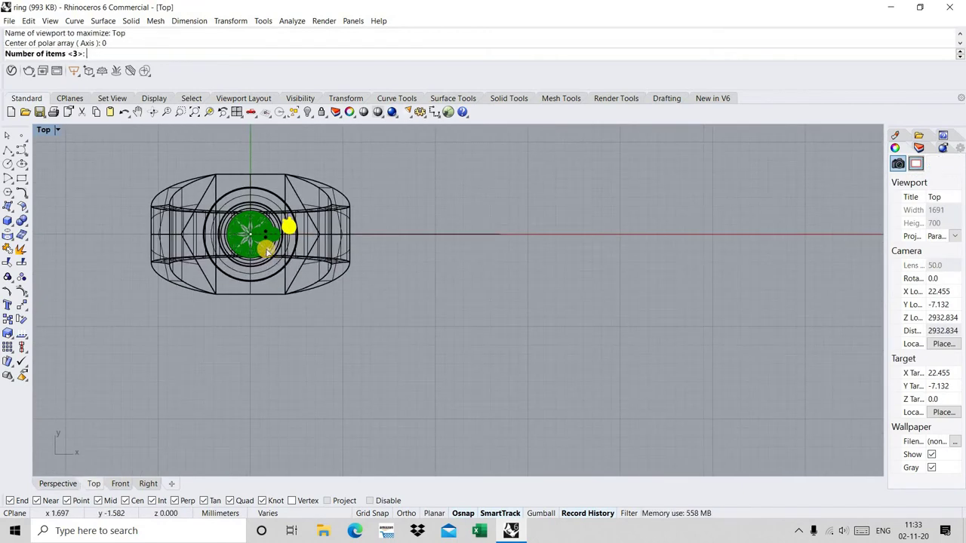
type("0")
key("Return")
key("Return")
key("Return")
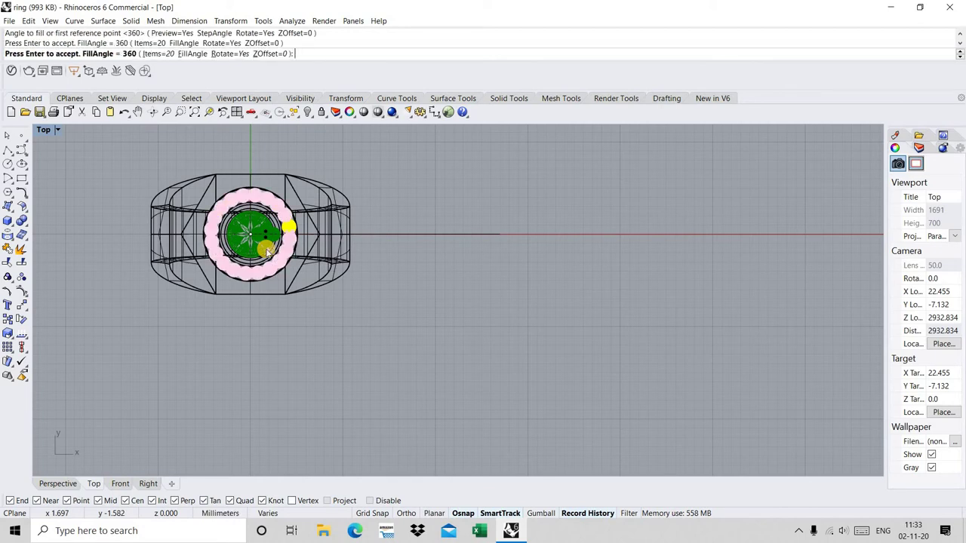
- Check the 20-gem array in Perspective and undo it
key("ctrl+F4")
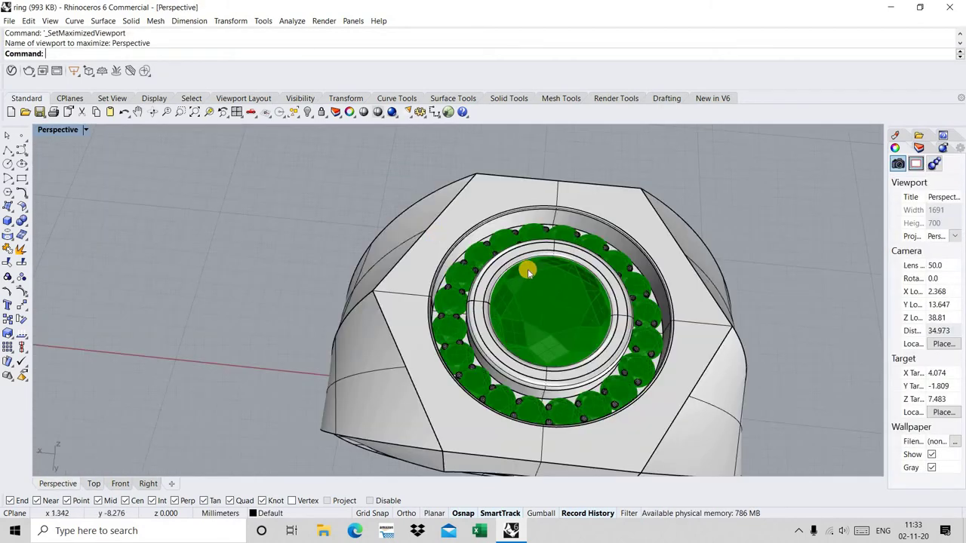
scroll(453, 320, "up", 4)
scroll(484, 300, "up", 2)
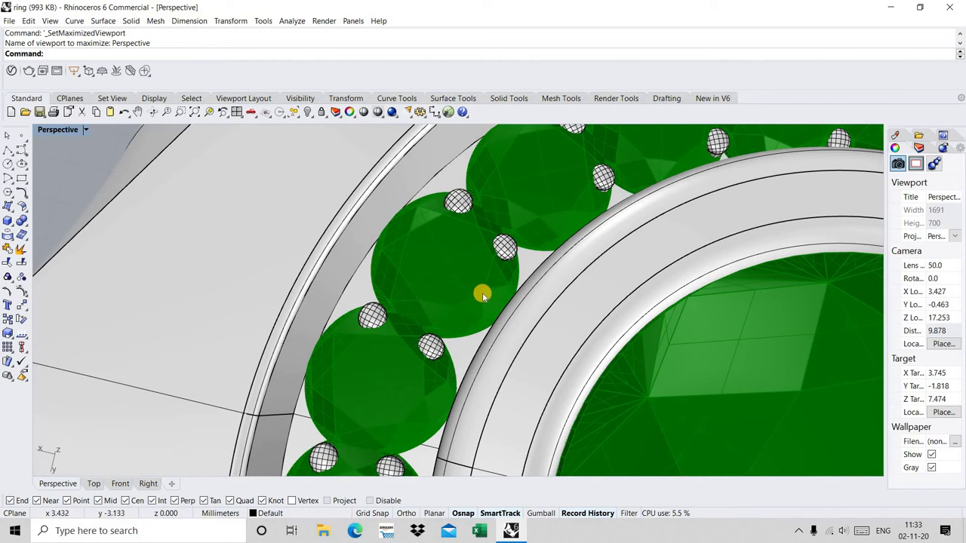
key("ctrl+z")
scroll(363, 343, "down", 4)
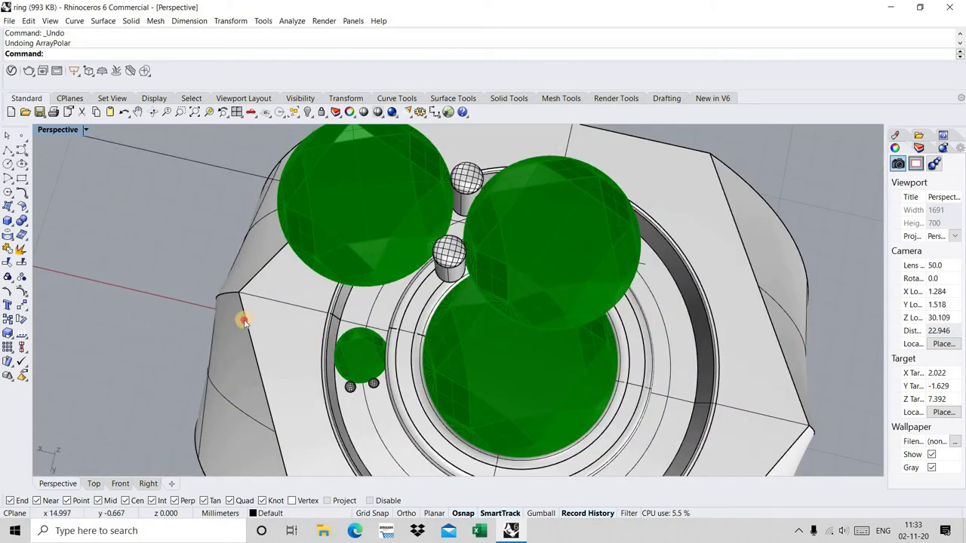
- Polar-array the small gem and prongs about the origin as 18 items over 360 degrees
left_click_drag(151, 278, 399, 411)
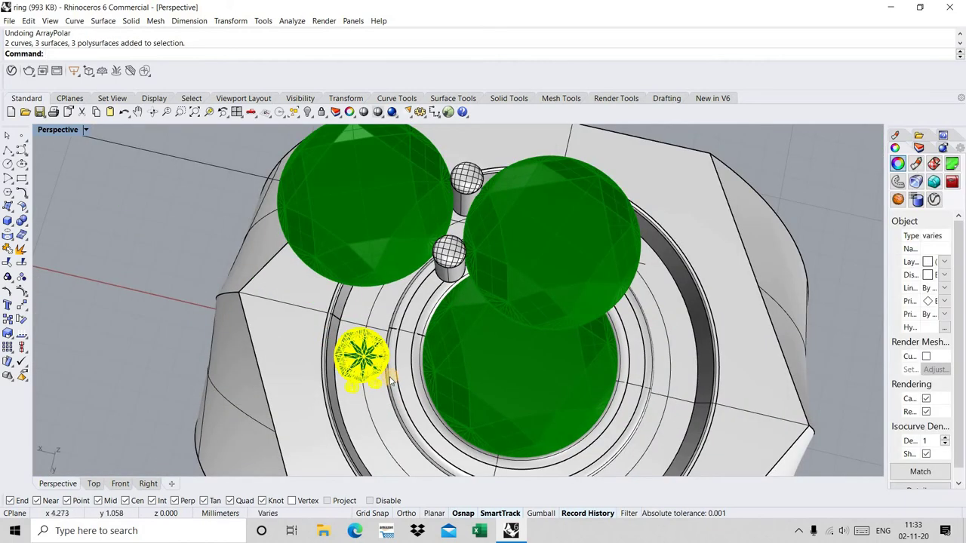
type("Array")
key("Return")
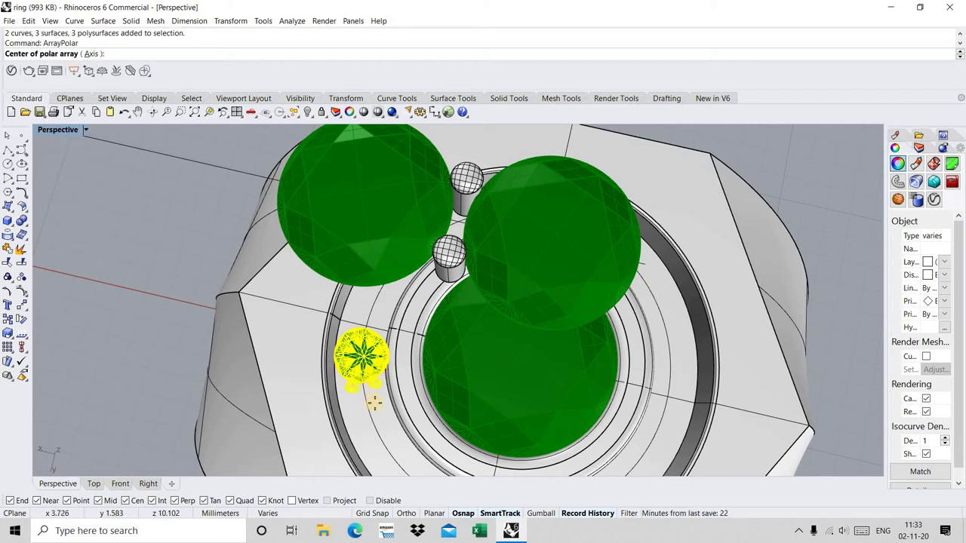
type("0")
key("Return")
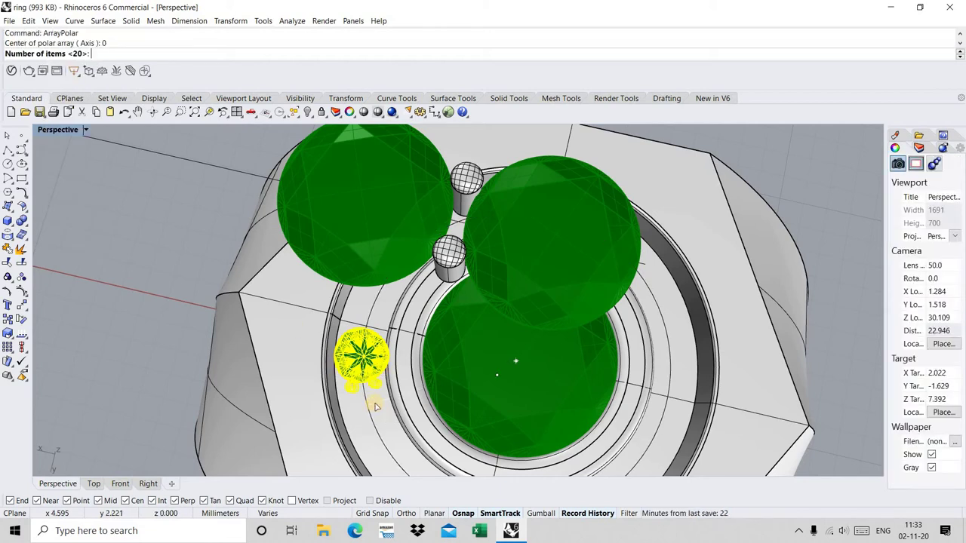
type("18")
key("Return")
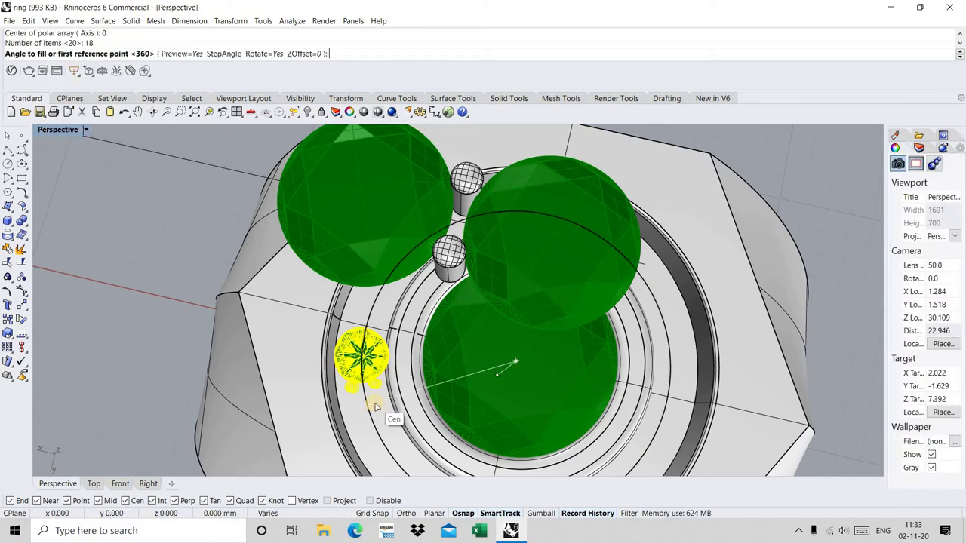
key("Return")
key("Return")
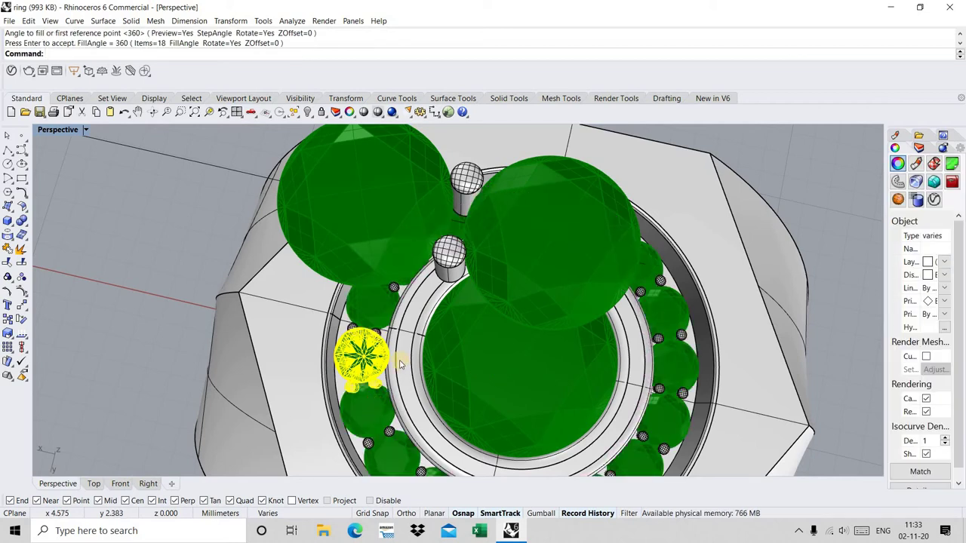
key("Escape")
- Zoom in to inspect the 18-gem array, then undo it
scroll(400, 365, "up", 2)
scroll(385, 332, "up", 3)
scroll(369, 294, "up", 3)
scroll(368, 288, "up", 2)
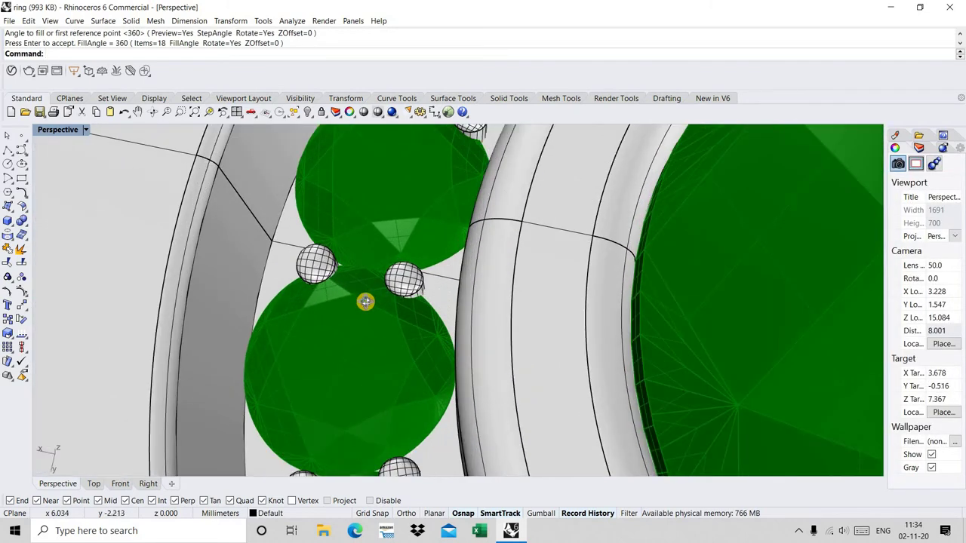
scroll(366, 302, "down", 2)
key("ctrl+z")
scroll(365, 300, "down", 5)
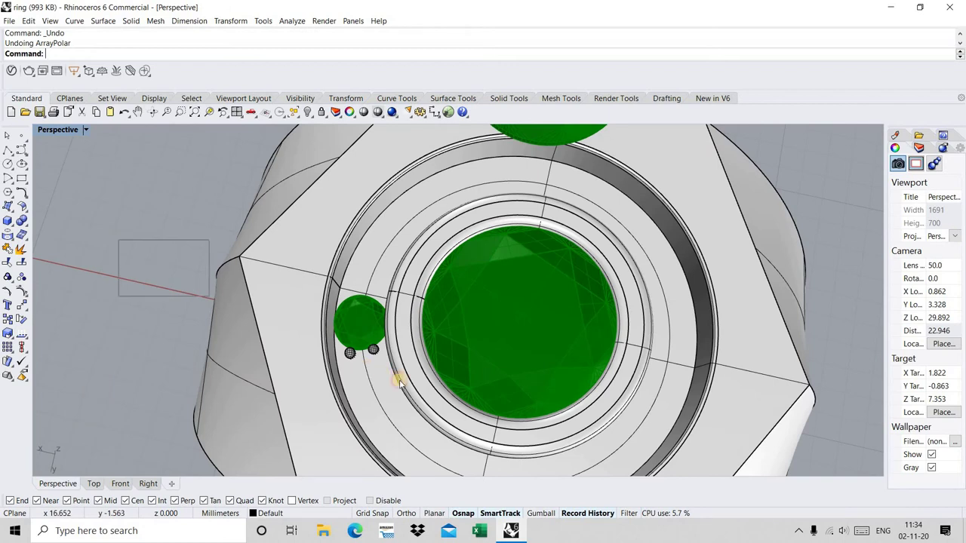
- Reselect the small gem and prongs and restart ArrayPolar centred on the origin
left_click_drag(399, 378, 342, 240)
key("Return")
type("0")
key("Return")
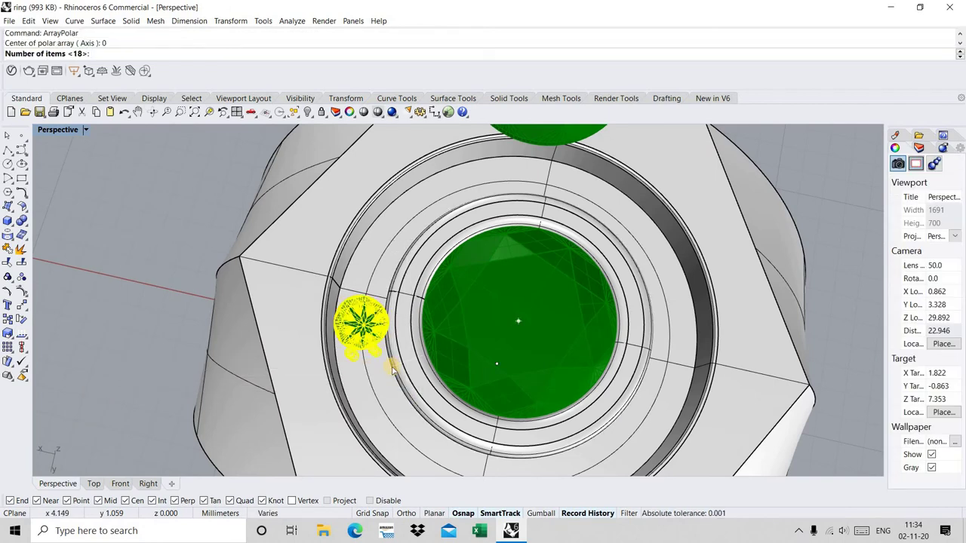
- Complete a 15-item full-circle polar array of the gem, then undo it
type("15")
key("Return")
key("Return")
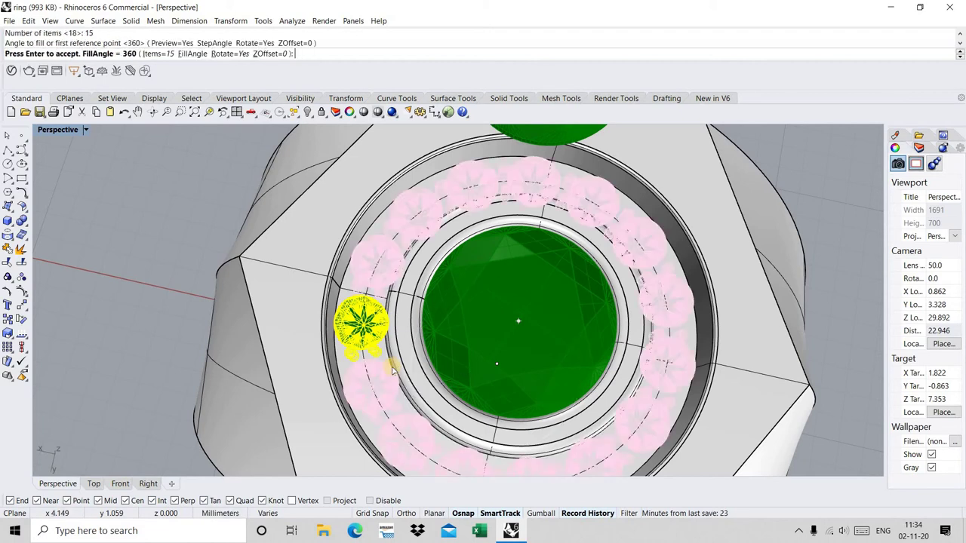
key("Return")
key("ctrl+z")
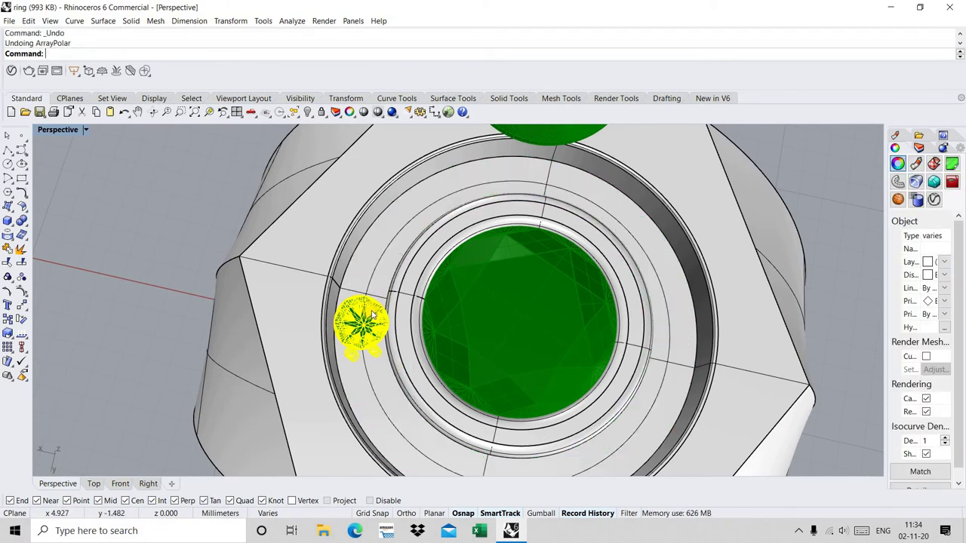
- Repeat the polar array centred at 0 with 16 items, then undo it
key("Return")
type("0")
key("Return")
type("16")
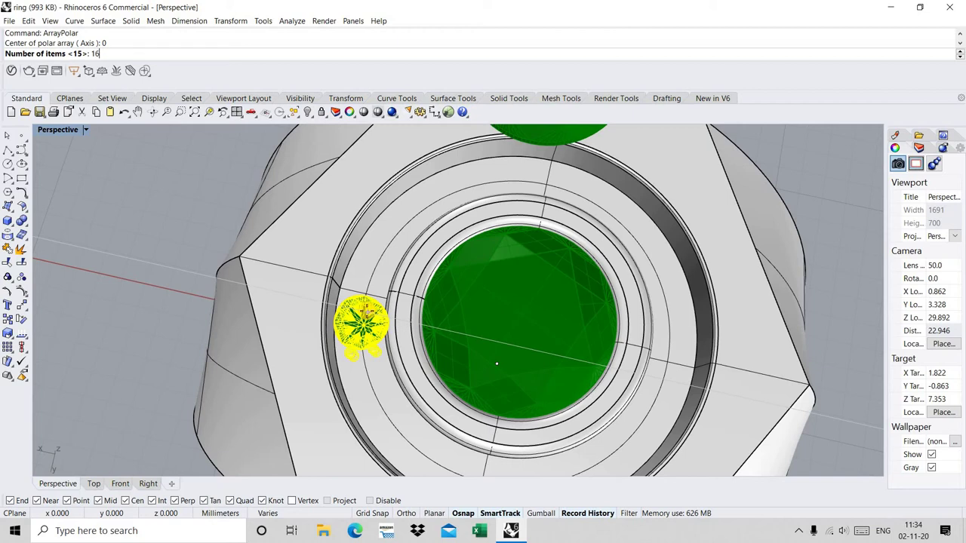
key("Return")
key("Return")
key("Return")
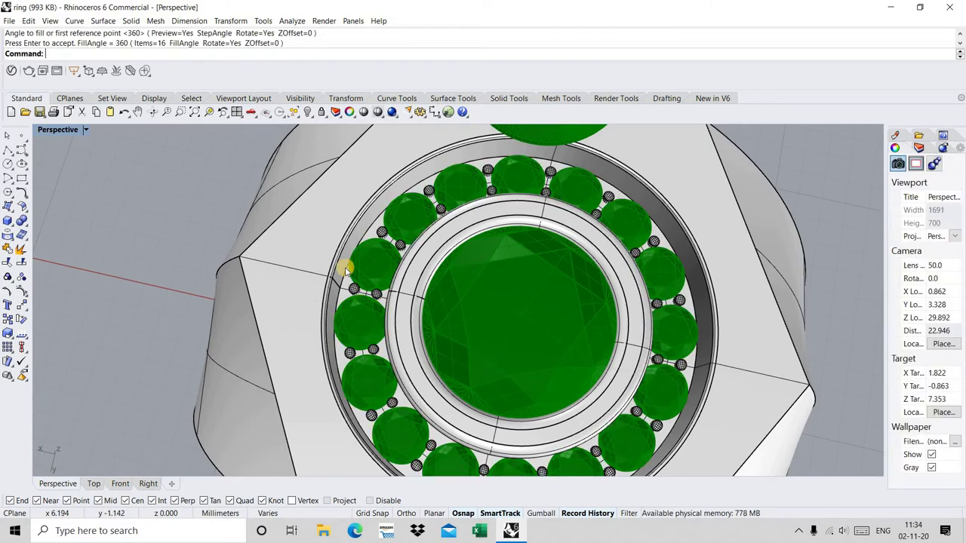
scroll(358, 320, "up", 3)
scroll(411, 338, "up", 2)
scroll(399, 336, "up", 2)
scroll(404, 343, "down", 1)
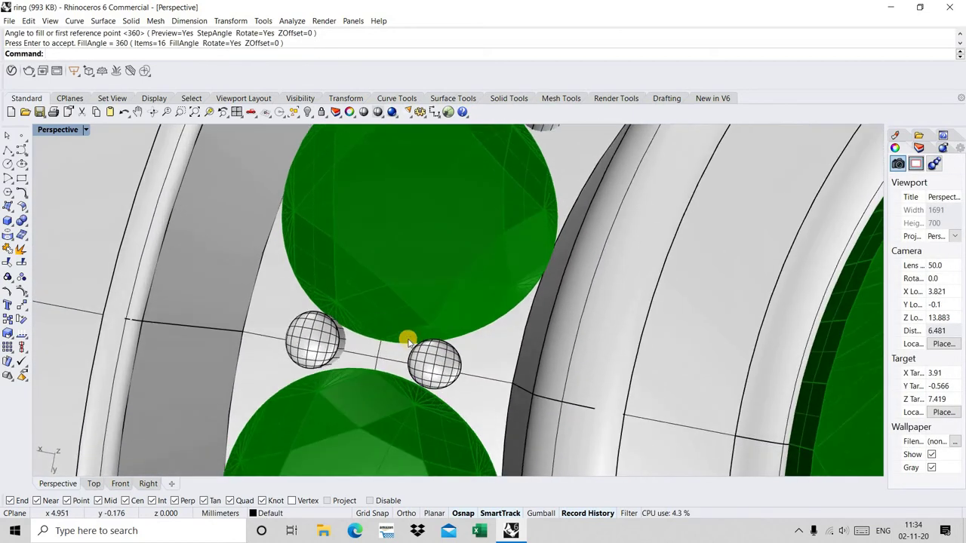
scroll(430, 302, "down", 4)
key("ctrl+z")
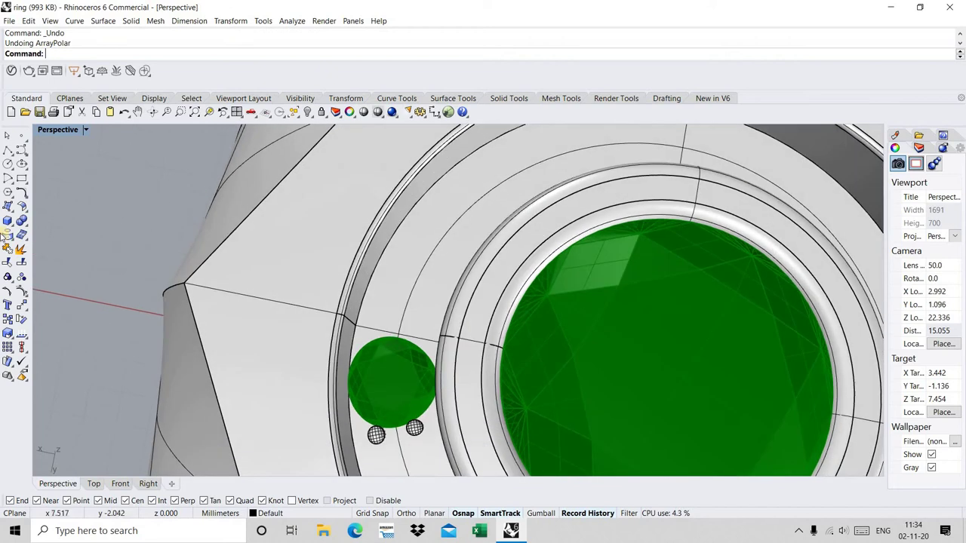
- Polar-array the small gem and its prongs around 0 into 17 items over 360°
left_click_drag(133, 216, 447, 444)
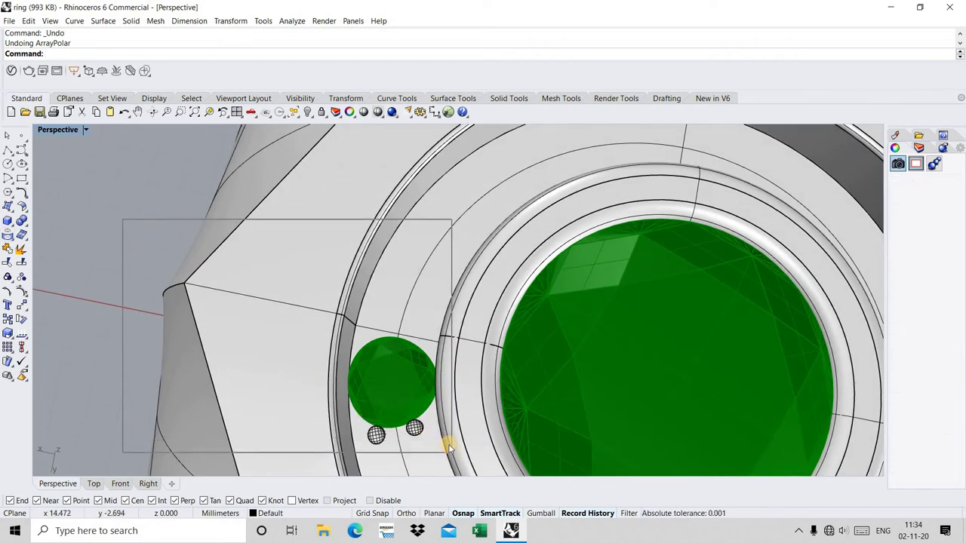
key("Return")
type("0")
key("Return")
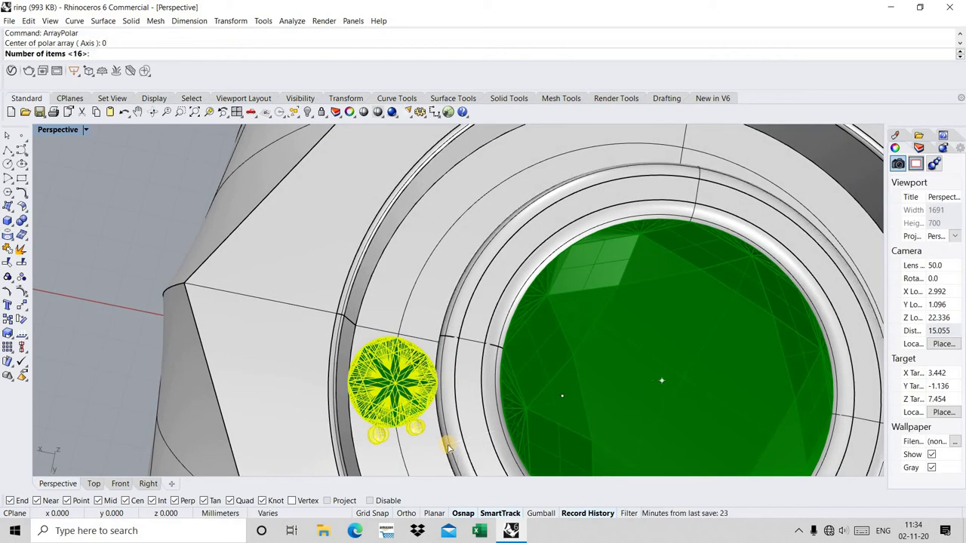
type("7")
key("Return")
key("Return")
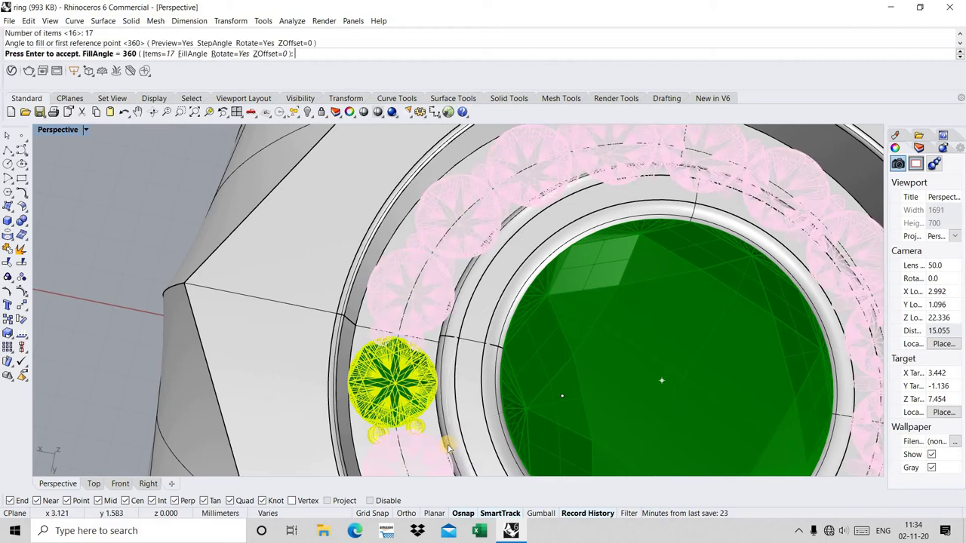
key("Return")
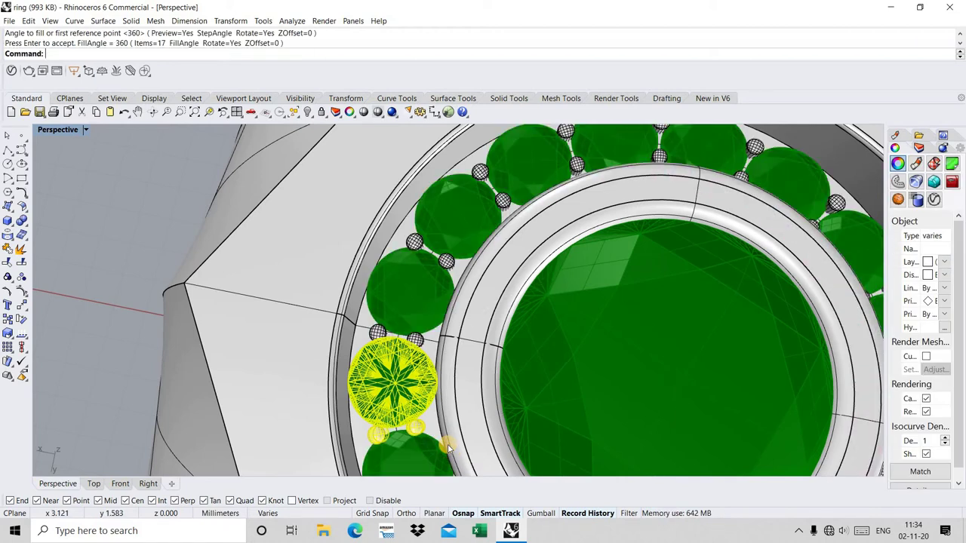
- Clear the selection and window-select the stray line and gem off the ring
key("Escape")
scroll(434, 392, "down", 10)
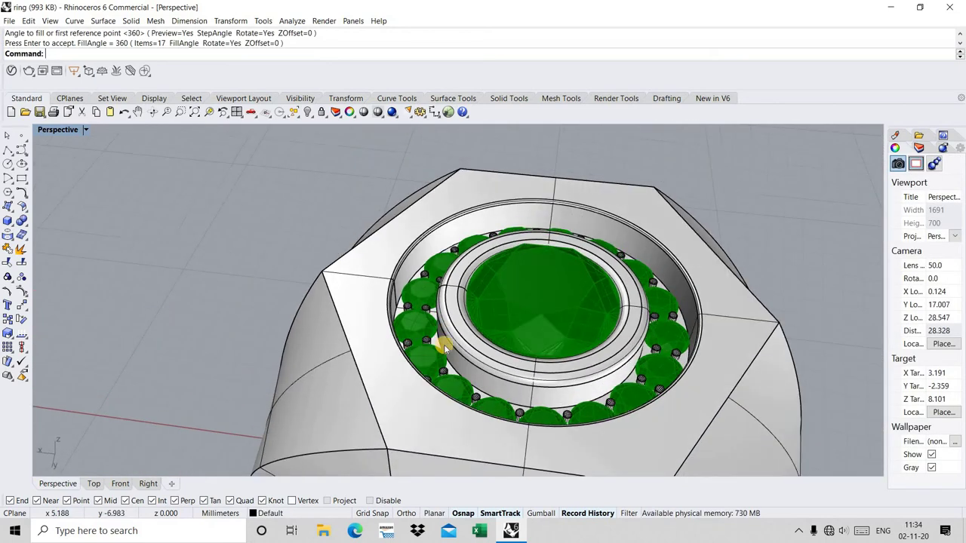
scroll(445, 347, "down", 5)
scroll(414, 207, "down", 3)
mouse_move(535, 176)
left_mouse_down()
mouse_move(384, 190)
mouse_move(384, 221)
left_mouse_up()
- Delete the stray line and gem, dismiss the history warning, and inspect the shaded ring
key("Return")
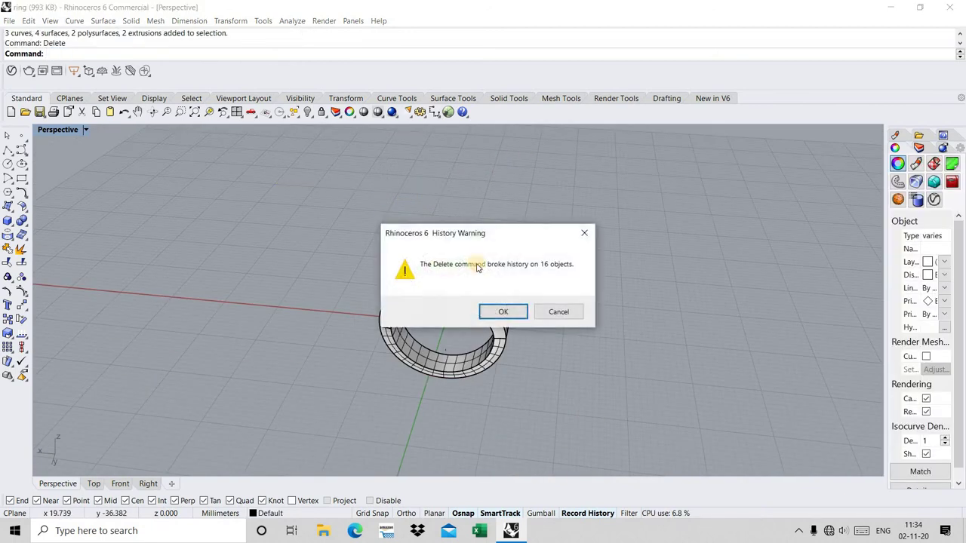
left_click(504, 313)
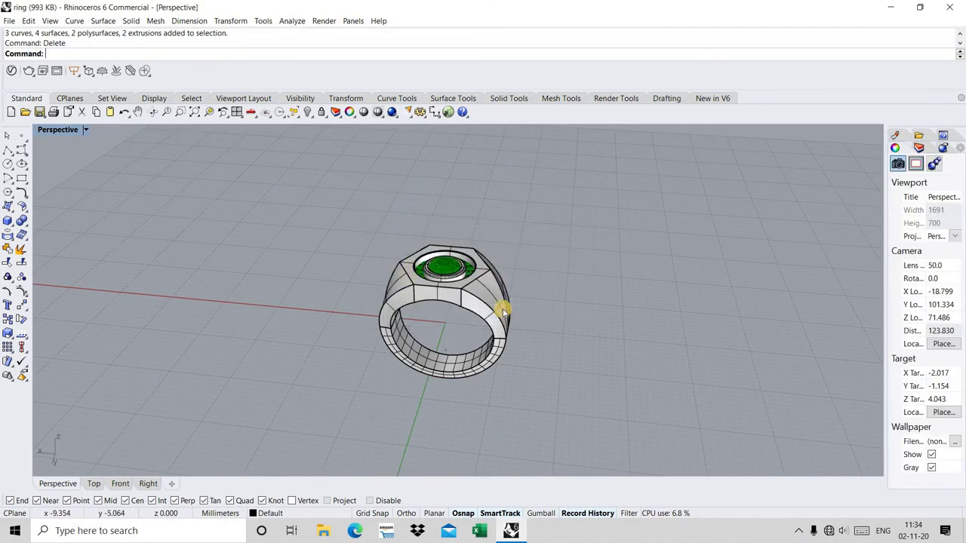
left_click(196, 113)
left_click(365, 113)
right_click_drag(445, 181, 453, 249)
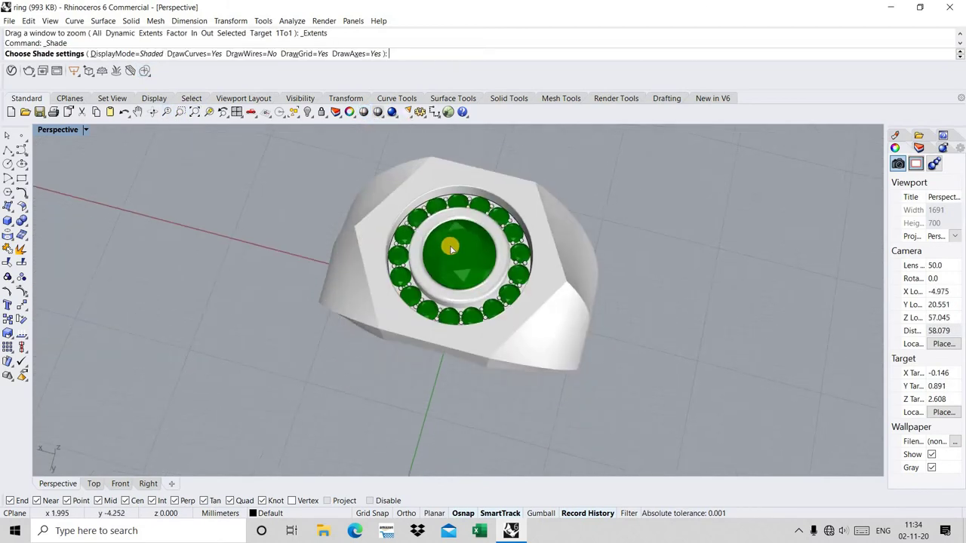
scroll(443, 194, "up", 2)
scroll(444, 202, "up", 2)
right_click_drag(443, 202, 444, 279)
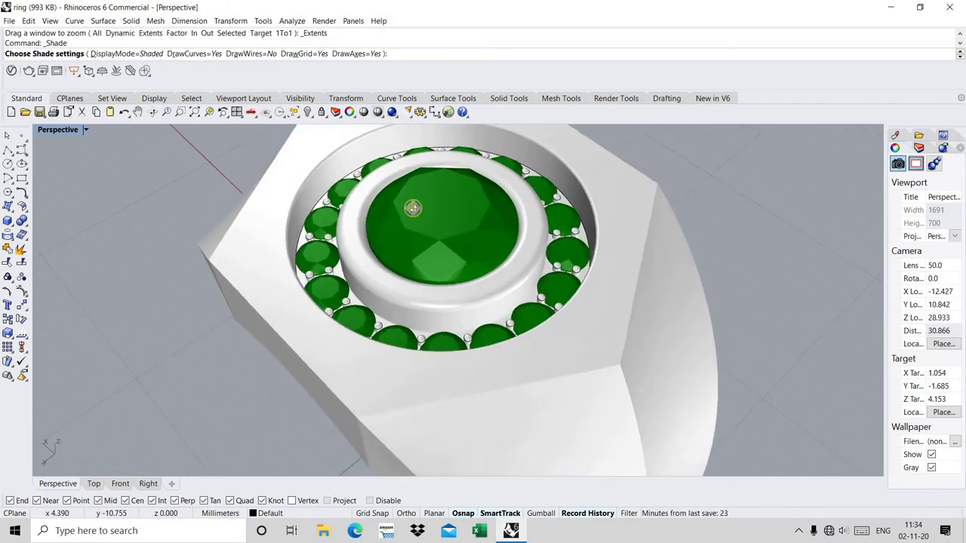
- In a maximized Front view, raise the row of small gems slightly
key("ctrl+F2")
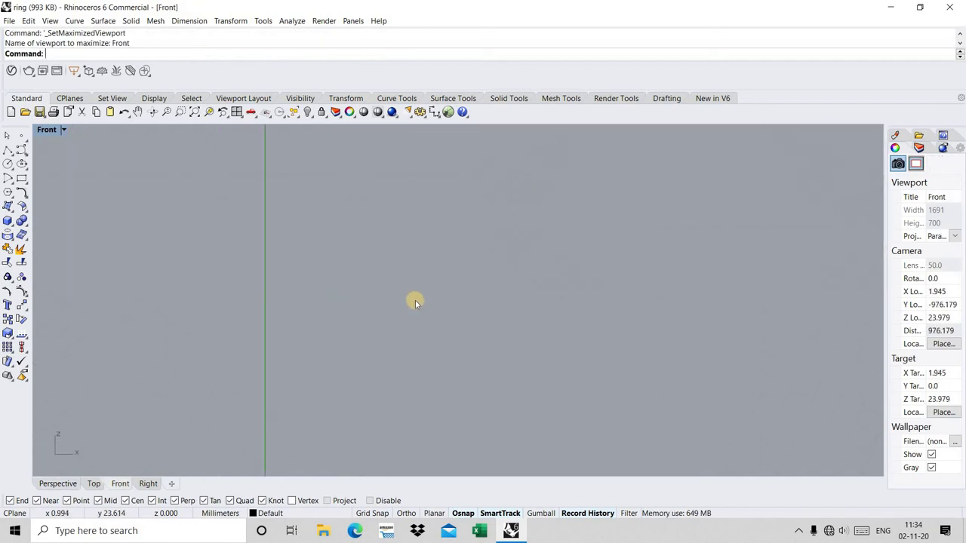
scroll(414, 375, "up", 2)
scroll(314, 313, "up", 3)
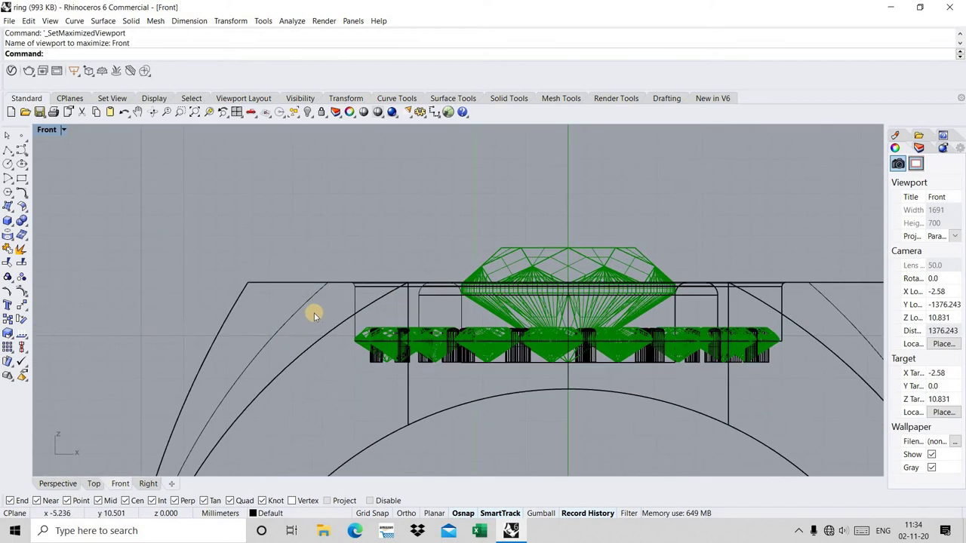
left_click_drag(313, 311, 840, 394)
scroll(635, 353, "up", 2)
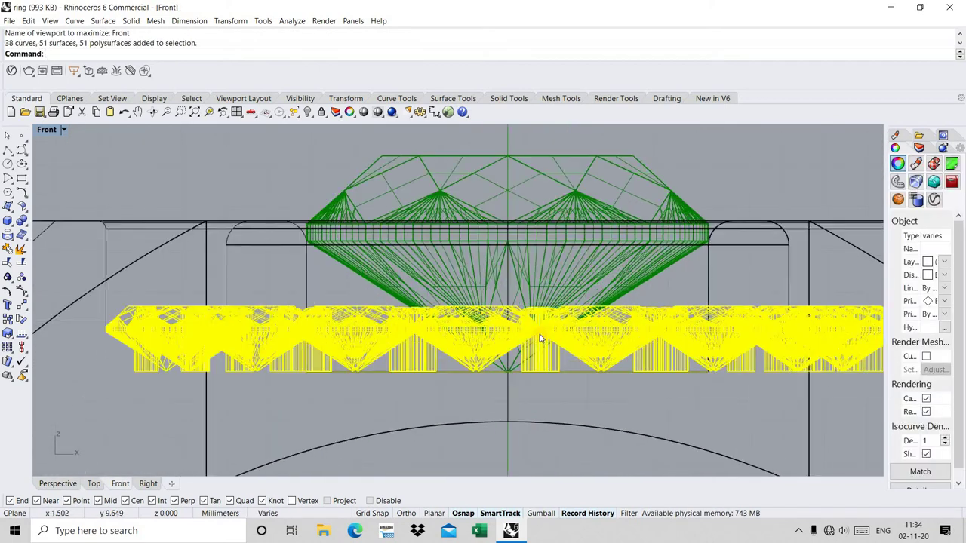
mouse_move(582, 332)
left_mouse_down("shift")
mouse_move(581, 323)
mouse_move(585, 332)
left_mouse_up("shift")
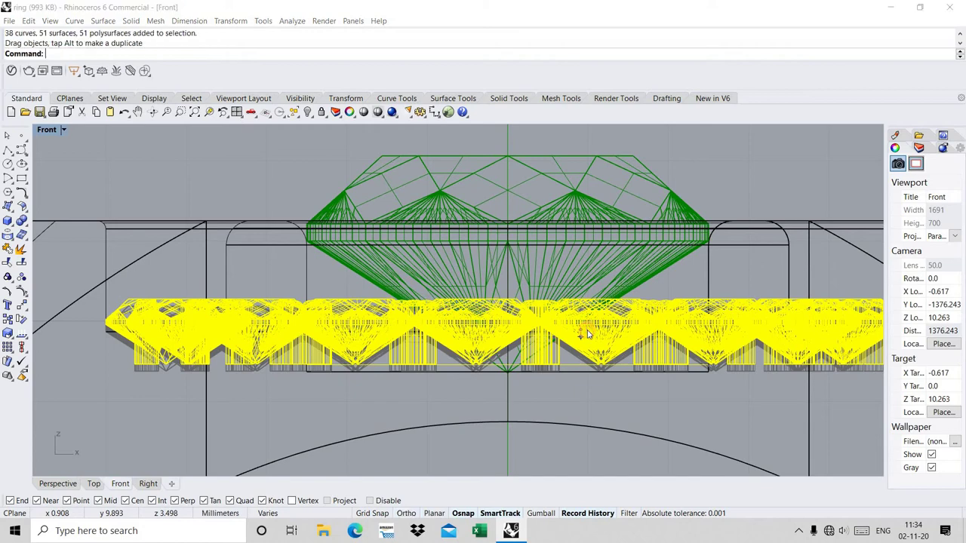
left_click(488, 313)
- Inspect the raised gems in a maximized, shaded Perspective view
key("ctrl+F4")
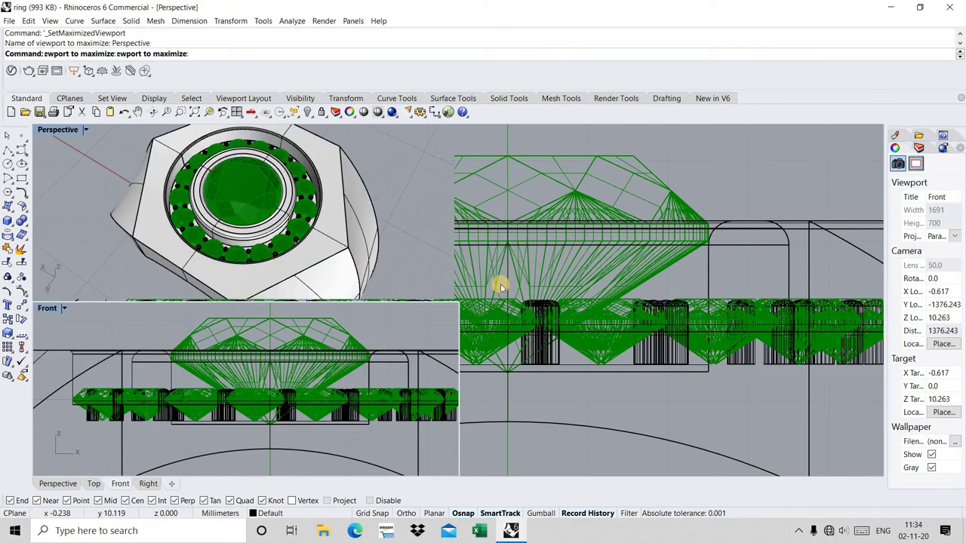
right_click_drag(518, 276, 352, 265)
scroll(369, 289, "up", 5)
scroll(370, 289, "down", 3)
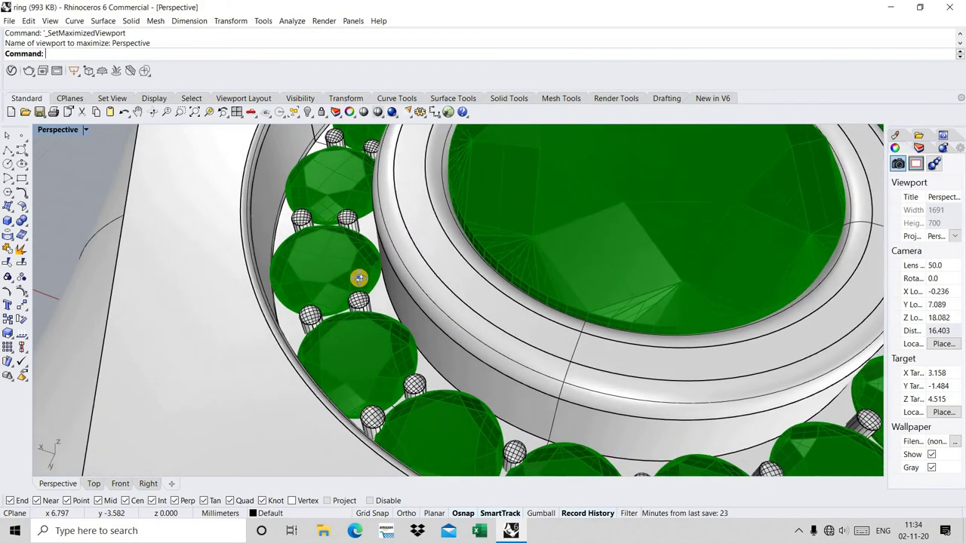
scroll(357, 277, "down", 3)
scroll(344, 277, "down", 2)
scroll(371, 315, "down", 3)
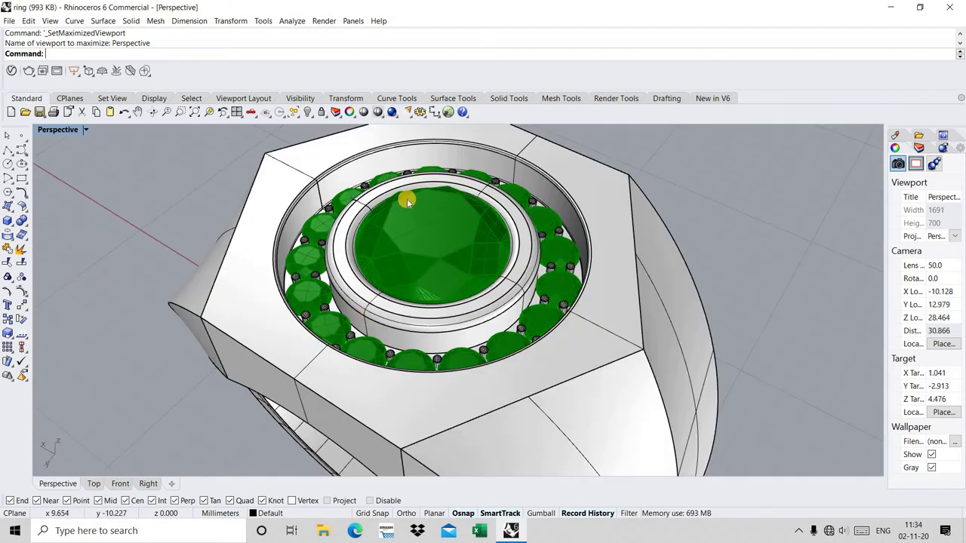
left_click(363, 112)
mouse_move(495, 216)
right_mouse_down()
mouse_move(521, 241)
mouse_move(449, 302)
mouse_move(494, 261)
mouse_move(501, 340)
mouse_move(489, 246)
right_mouse_up()
scroll(506, 280, "down", 3)
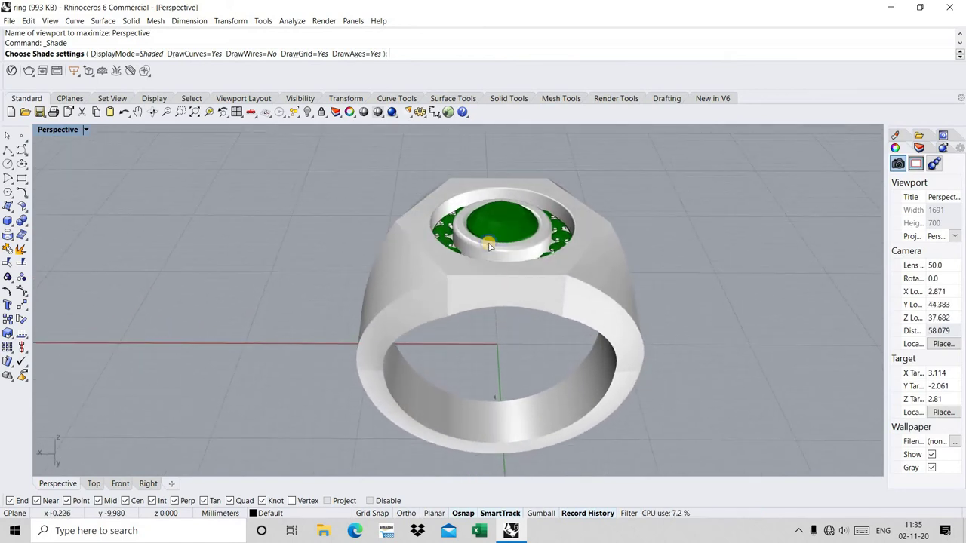
scroll(315, 276, "down", 3)
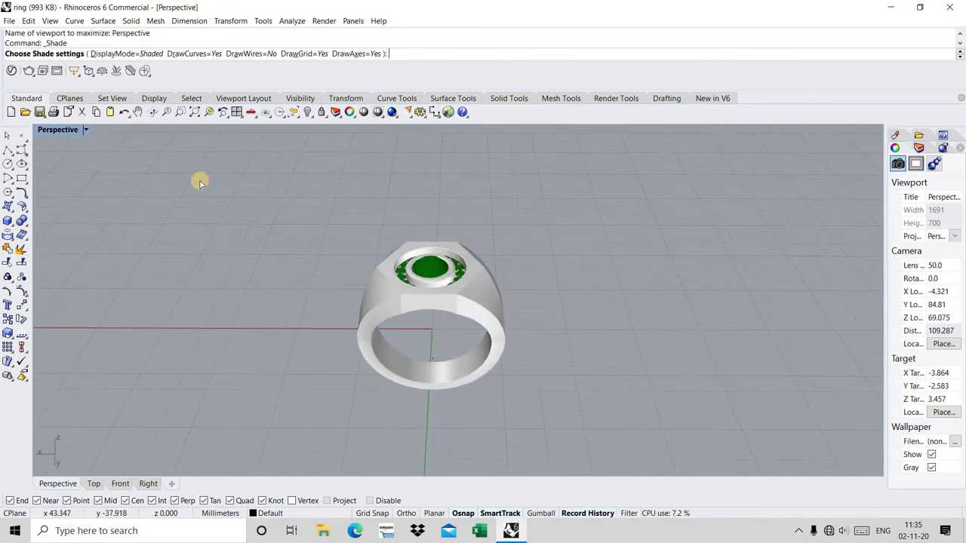
left_click(195, 112)
right_click_drag(309, 209, 276, 190)
key("Return")
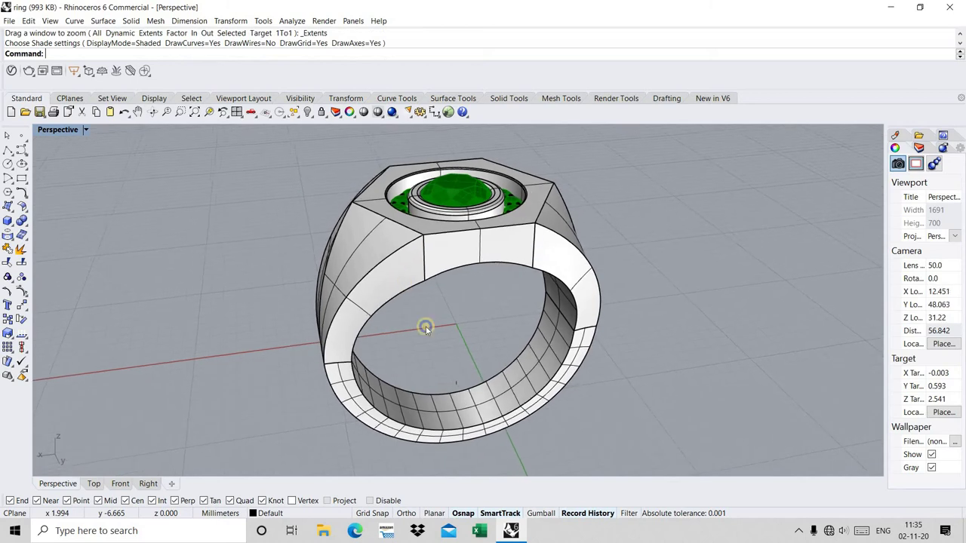
- Delete the stray curve inside the ring band
scroll(471, 404, "up", 2)
scroll(468, 412, "up", 2)
left_click(464, 407)
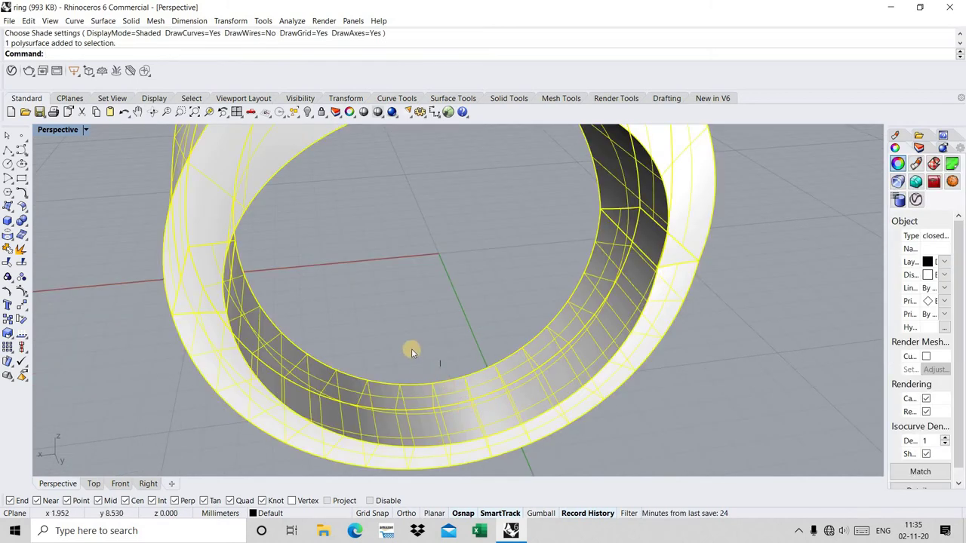
left_click(461, 373)
key("Return")
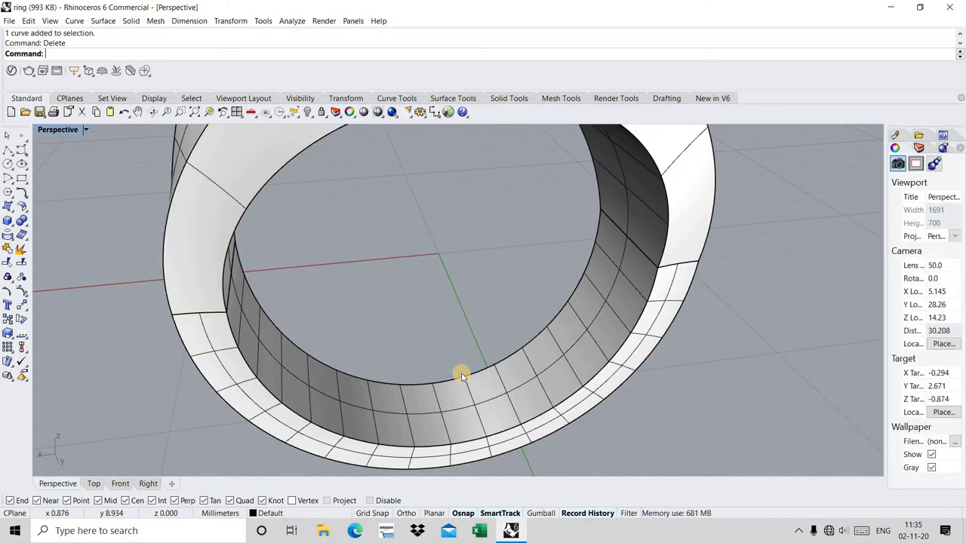
right_click_drag(462, 375, 351, 387)
scroll(351, 386, "up", 2)
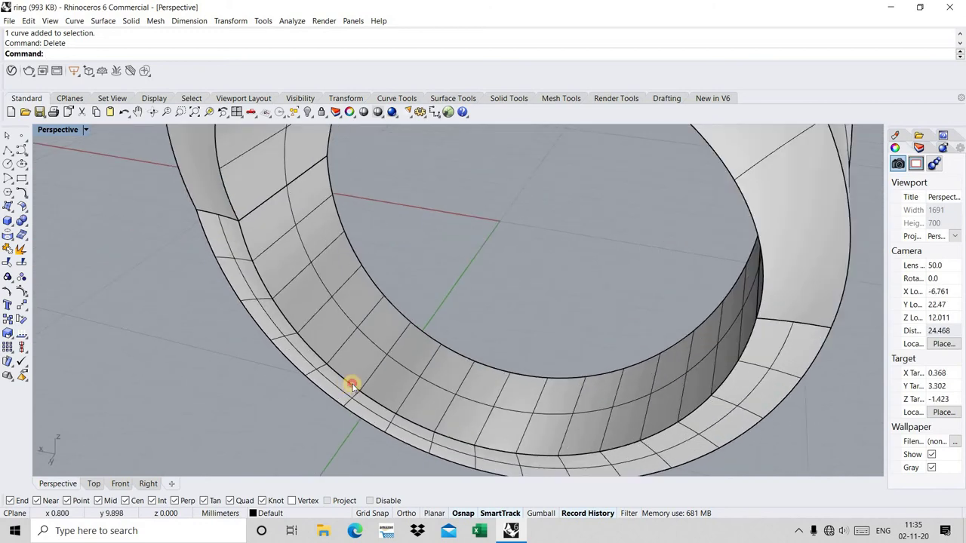
left_click(453, 315)
key("Escape")
right_click_drag(453, 315, 340, 272)
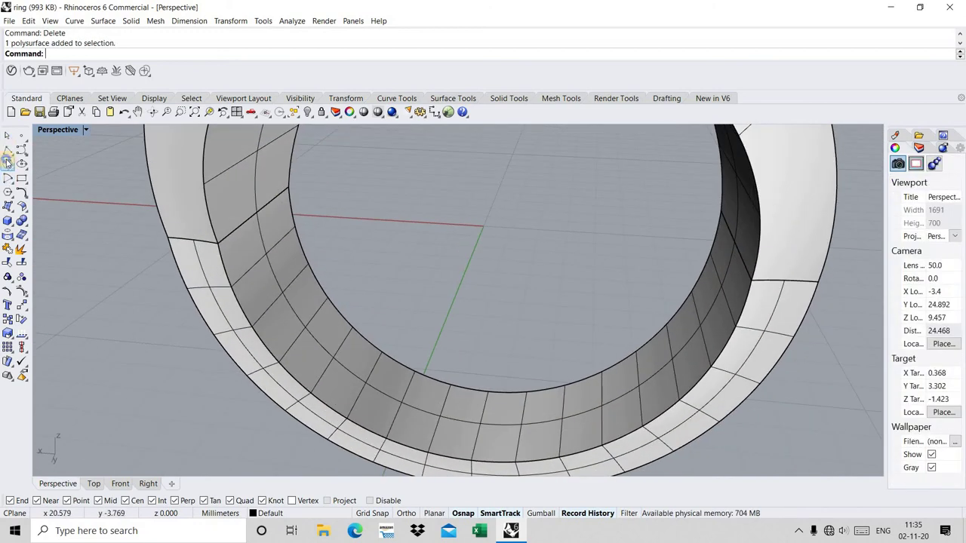
- Begin a centre-point circle at 0, then restore four viewports and cancel it
left_click(8, 163)
left_click(22, 169)
type("0")
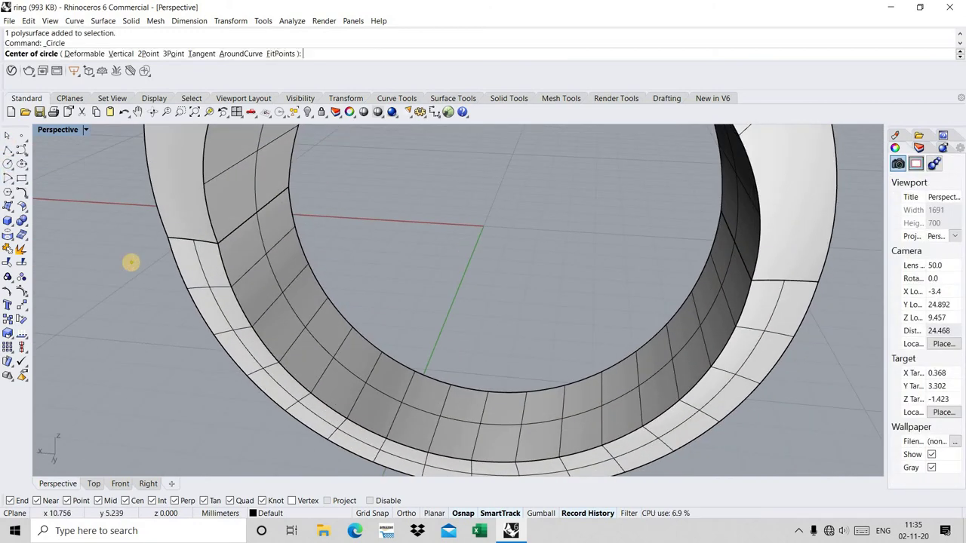
key("Return")
type("1")
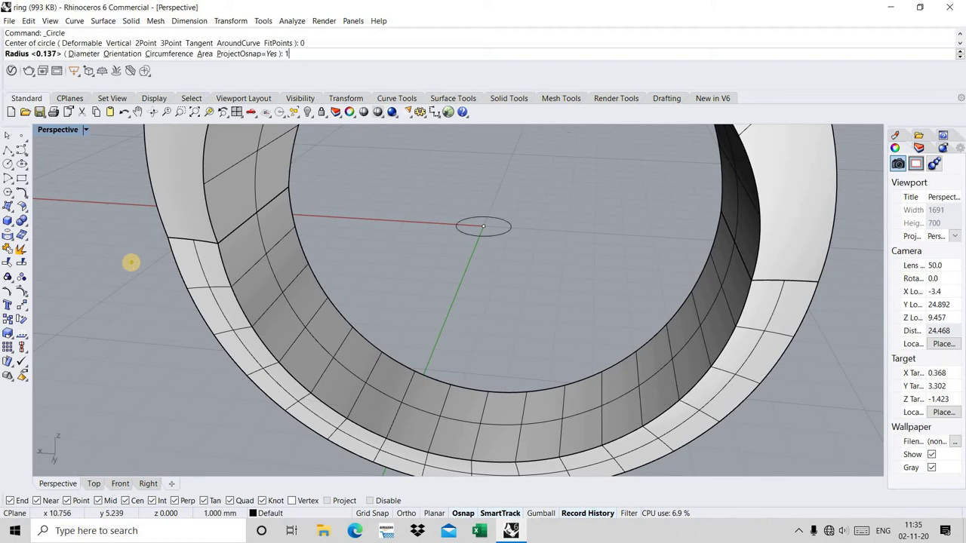
type("7.5")
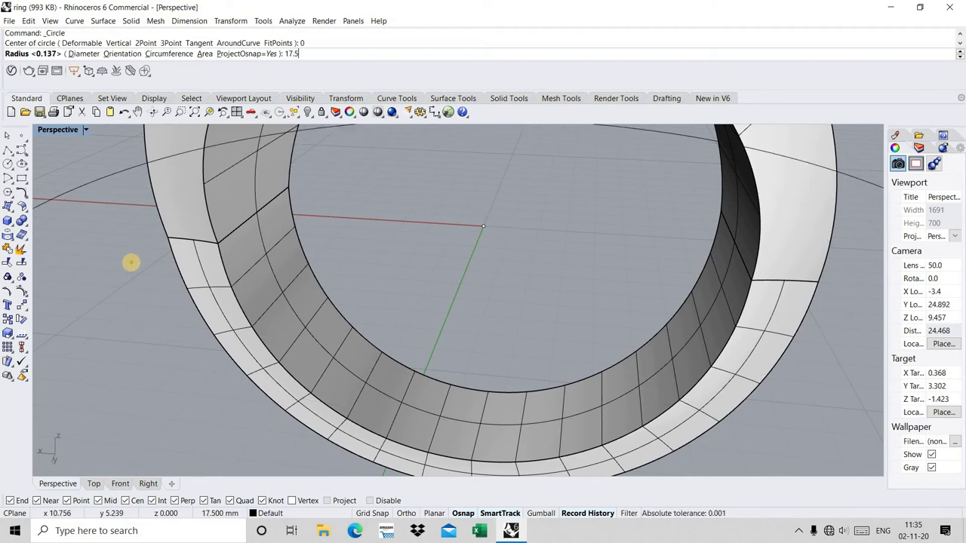
key("ctrl+m")
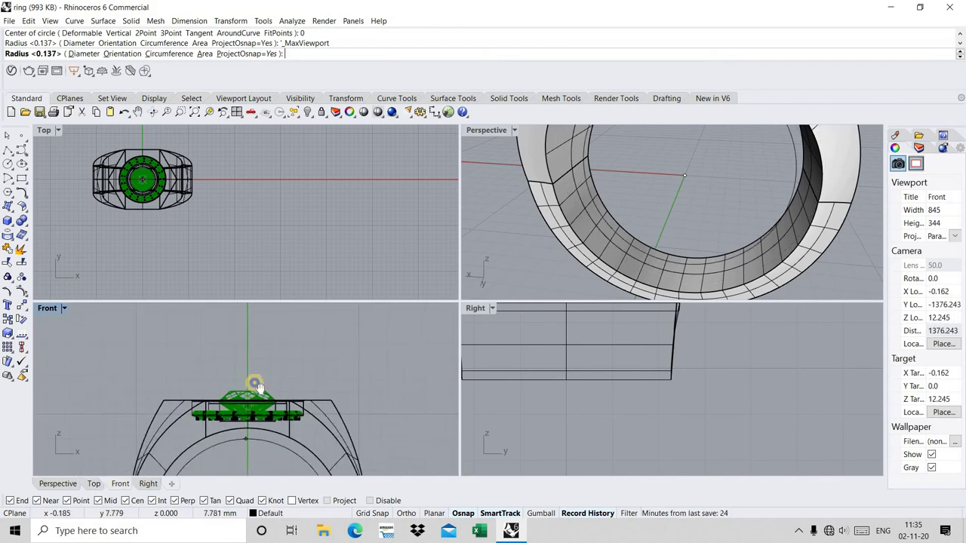
right_click_drag(243, 509, 255, 448)
key("Escape")
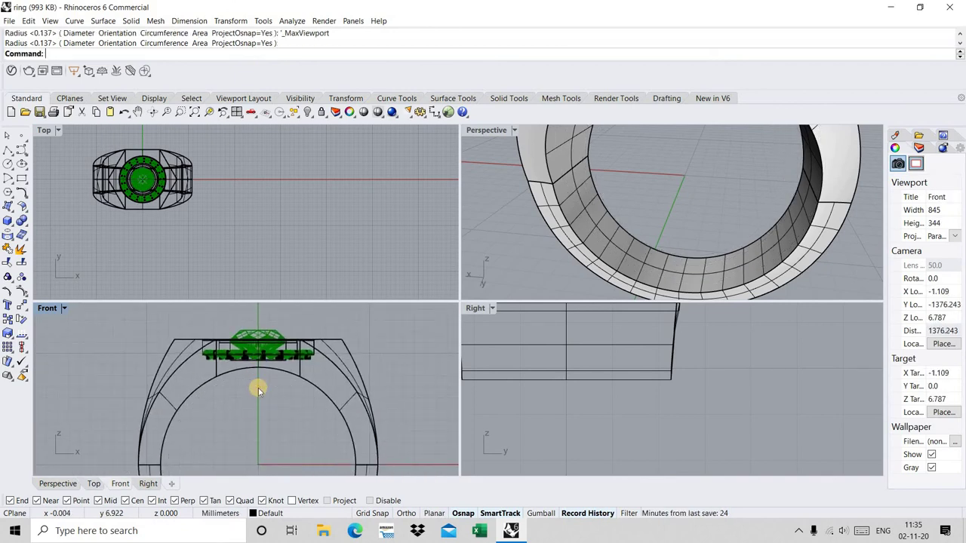
- Draw a circle of radius 17.5/2 centred on the ring's inner opening in Front
key("Return")
left_click(258, 390)
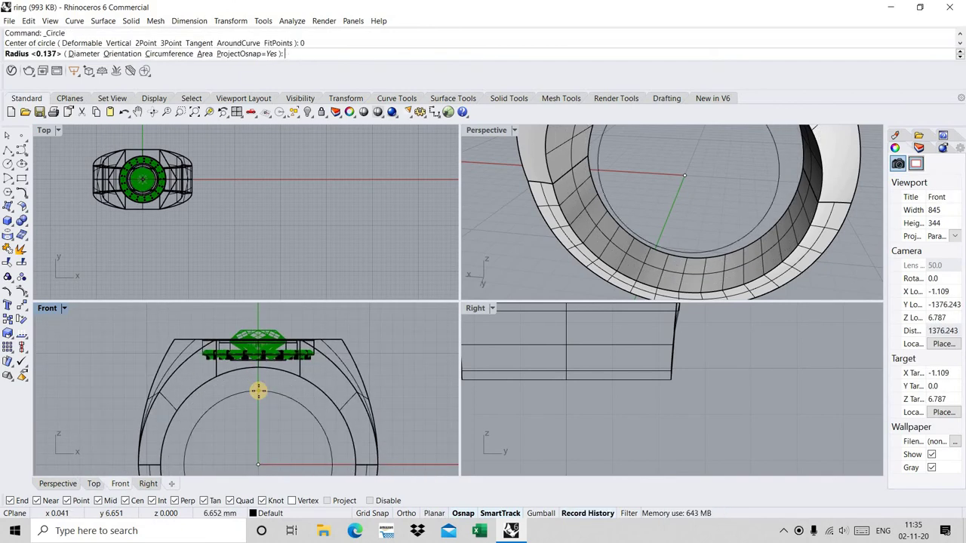
type("17.5")
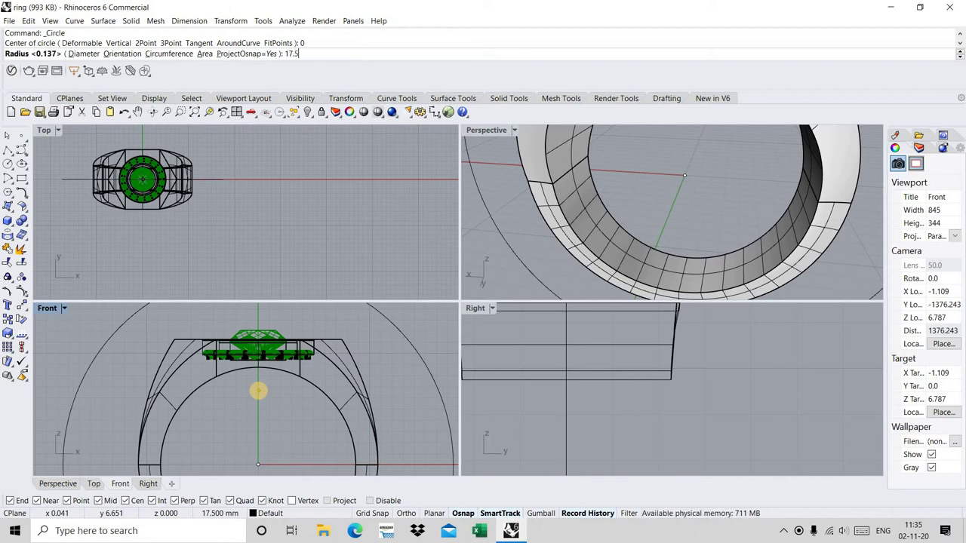
type("/2")
key("Return")
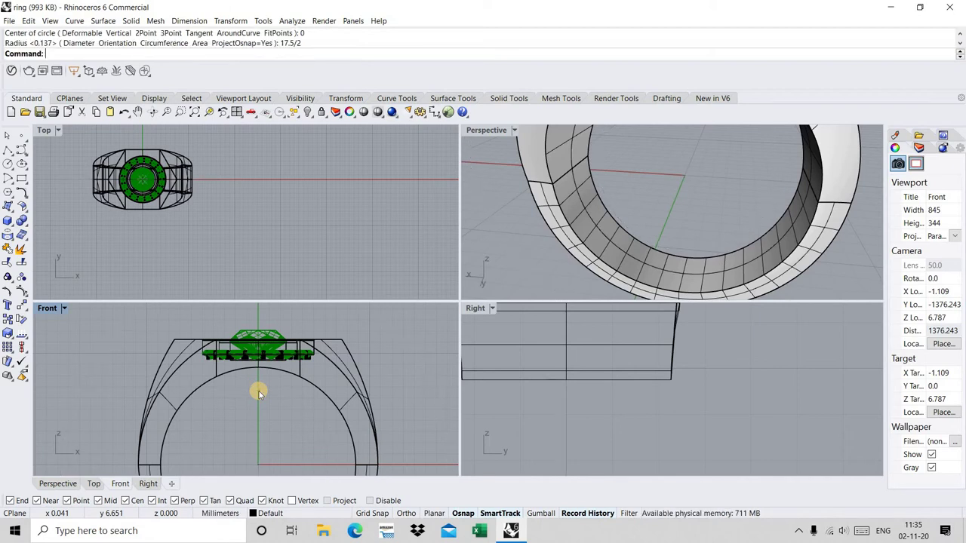
left_click(618, 248)
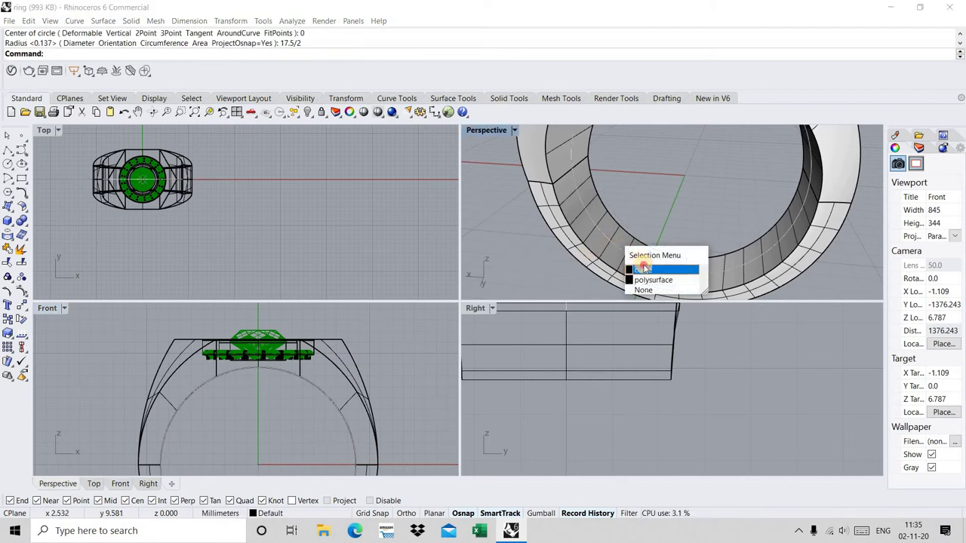
- Draw two lines from the origin to points up-left of and below the ring
left_click(646, 270)
scroll(238, 327, "down", 2)
left_click(7, 149)
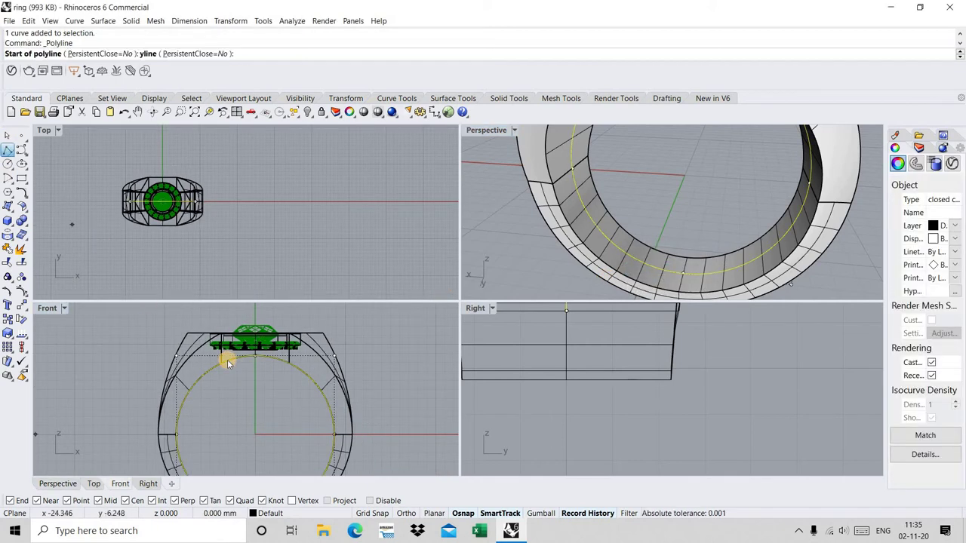
type("0")
key("Return")
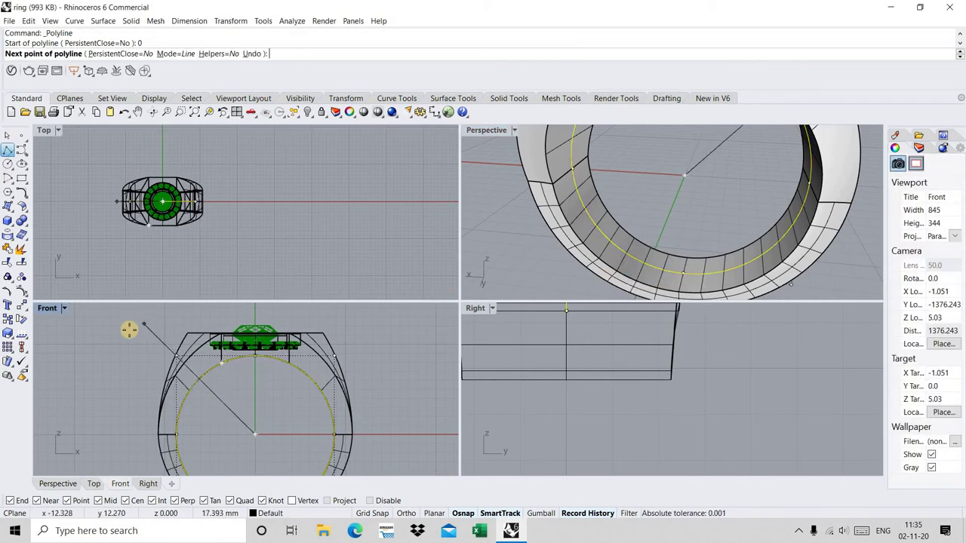
left_click(136, 321)
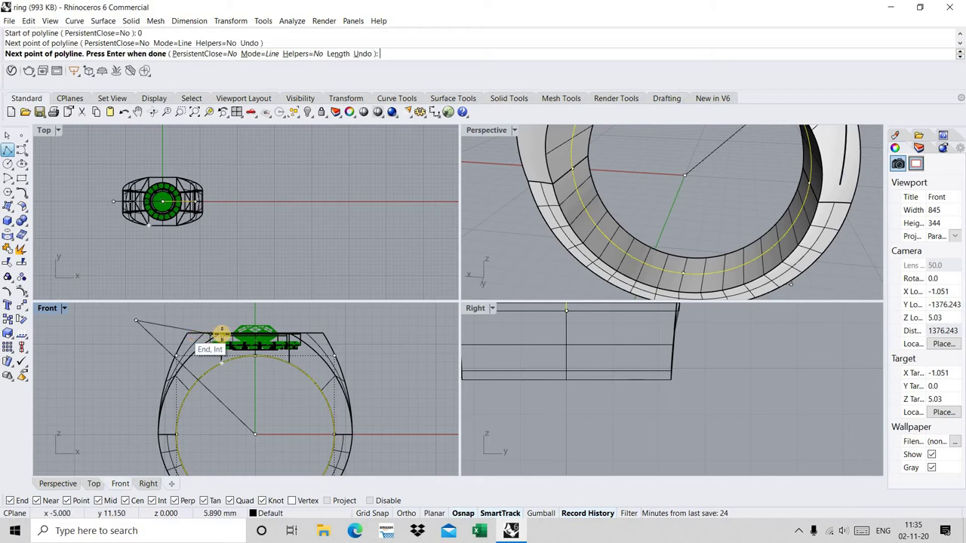
scroll(217, 331, "down", 3)
key("Return")
key("Return")
type("0")
key("Return")
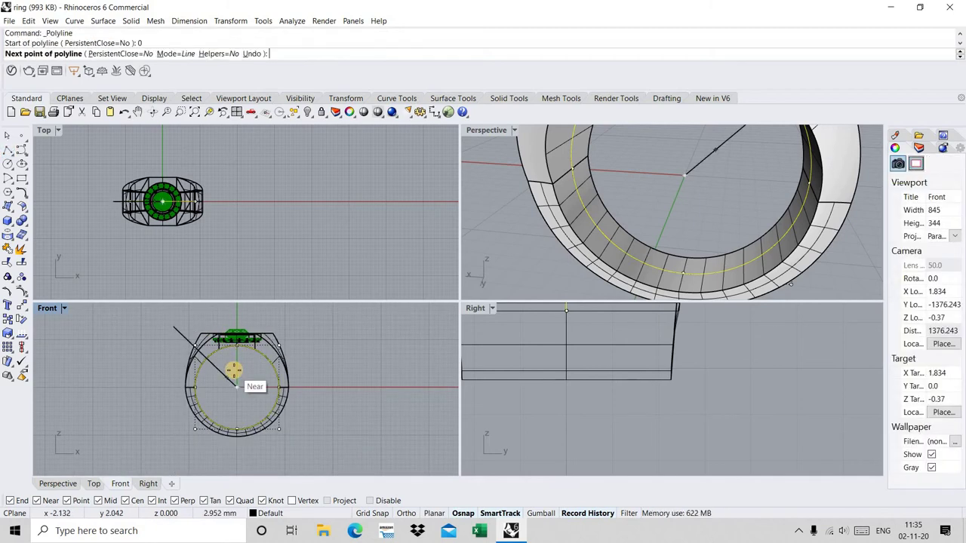
scroll(162, 457, "up", 3)
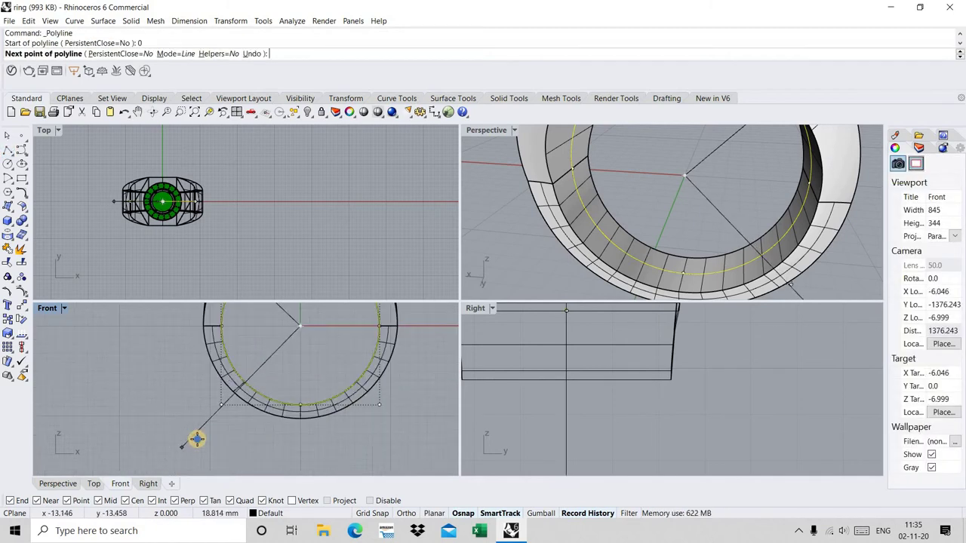
left_click(254, 450)
key("Return")
scroll(257, 441, "down", 2)
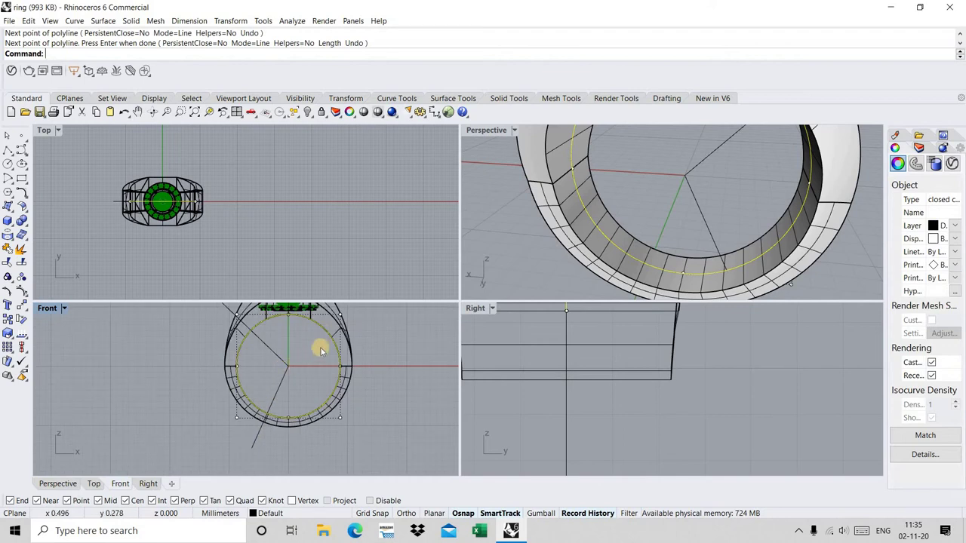
- Hide all the ring's parts, then select the circle and both lines
key("Escape")
scroll(340, 329, "down", 2)
scroll(330, 322, "up", 1)
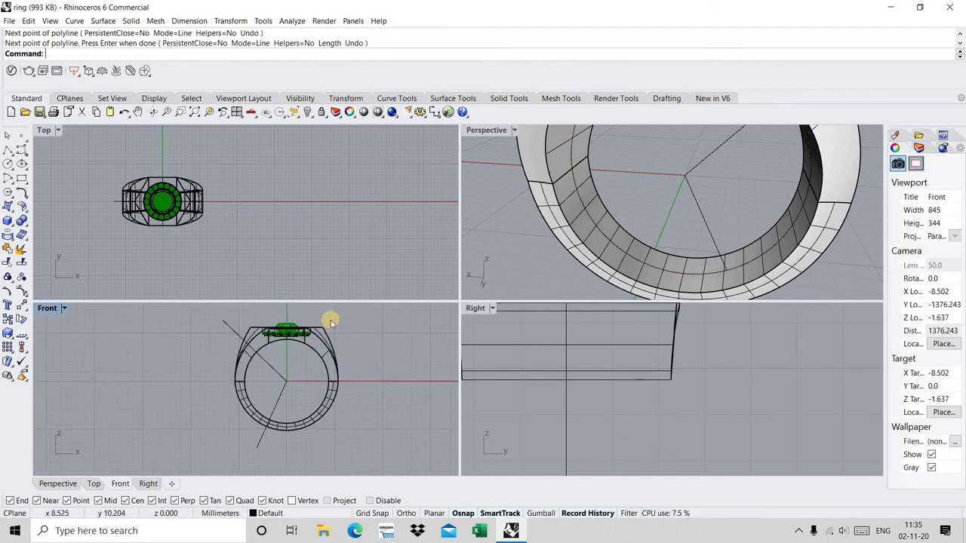
key("ctrl+a")
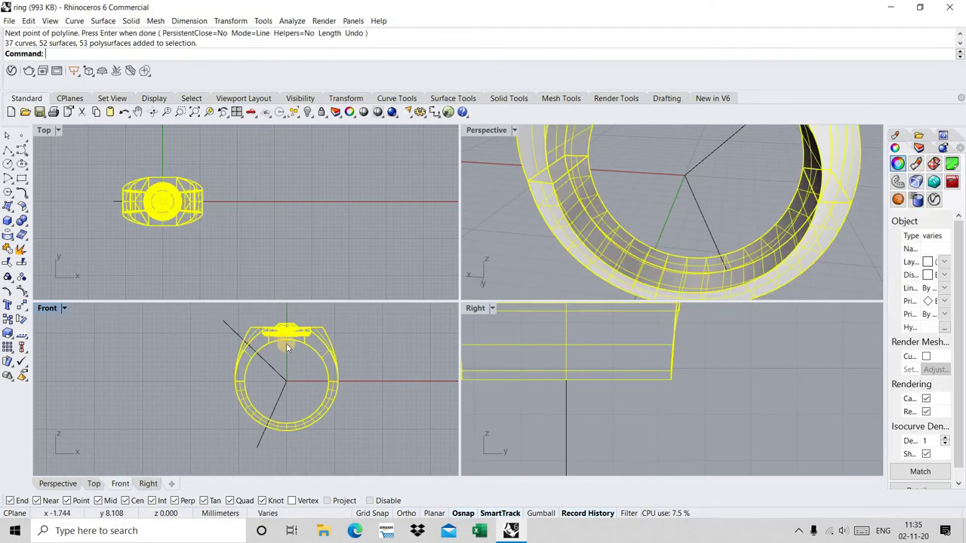
key("ctrl+h")
scroll(290, 344, "up", 2)
left_click(289, 336)
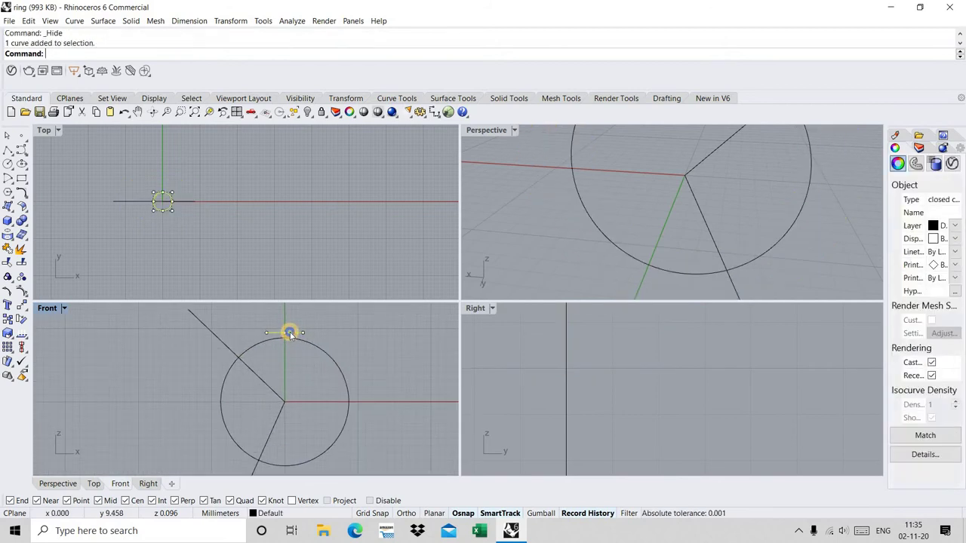
key("Escape")
key("ctrl+a")
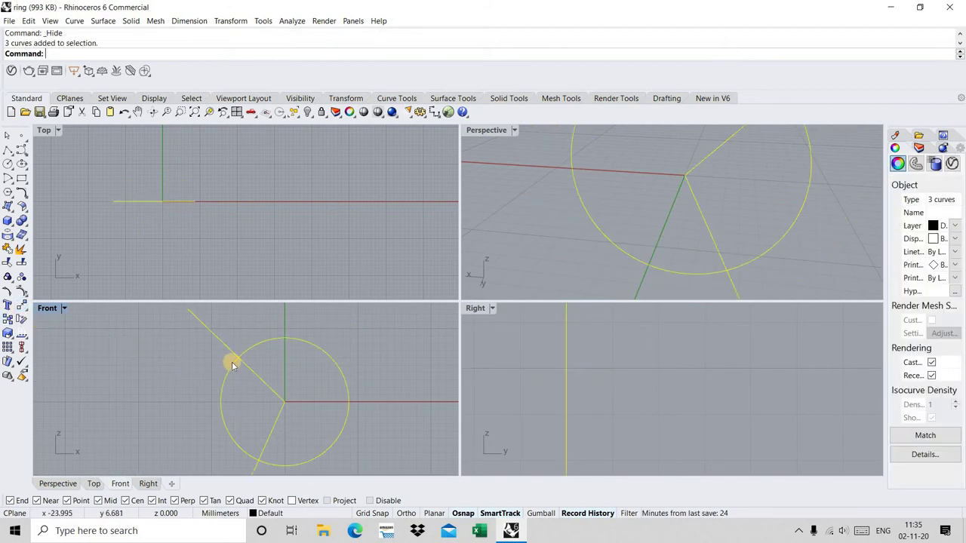
- Trim away the circle's right side using the two lines as cutters
key("ctrl+t")
left_click(317, 453)
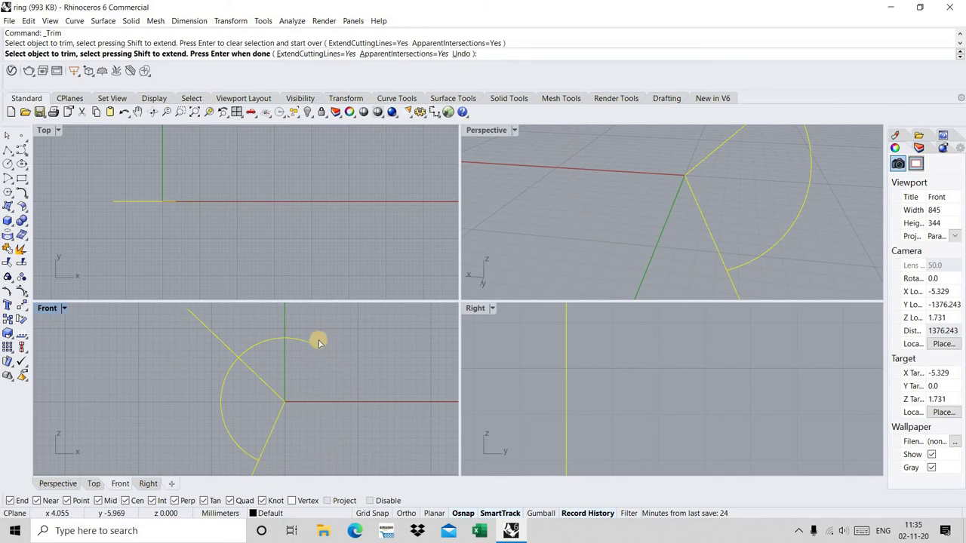
left_click(288, 368)
key("Return")
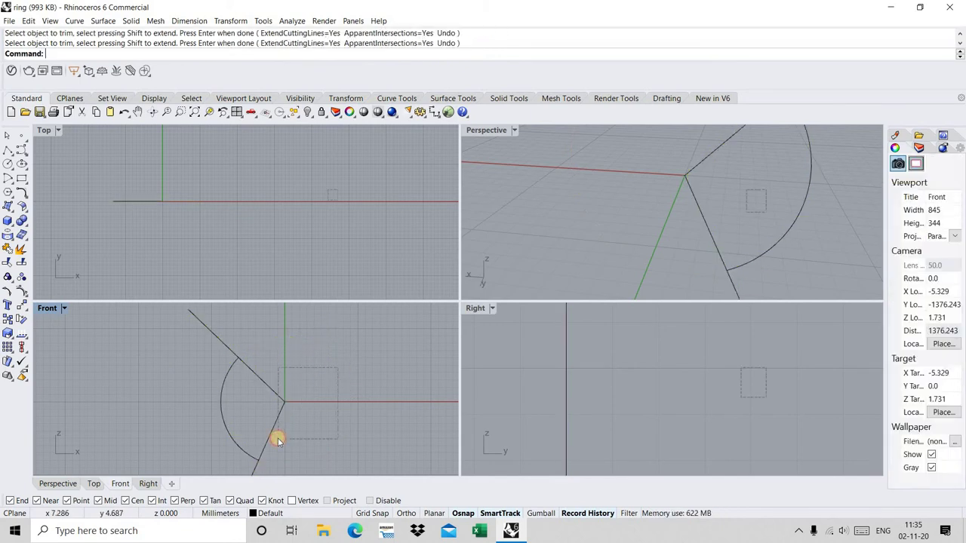
- Delete the two construction lines and start Show Selected for the hidden ring
key("Delete")
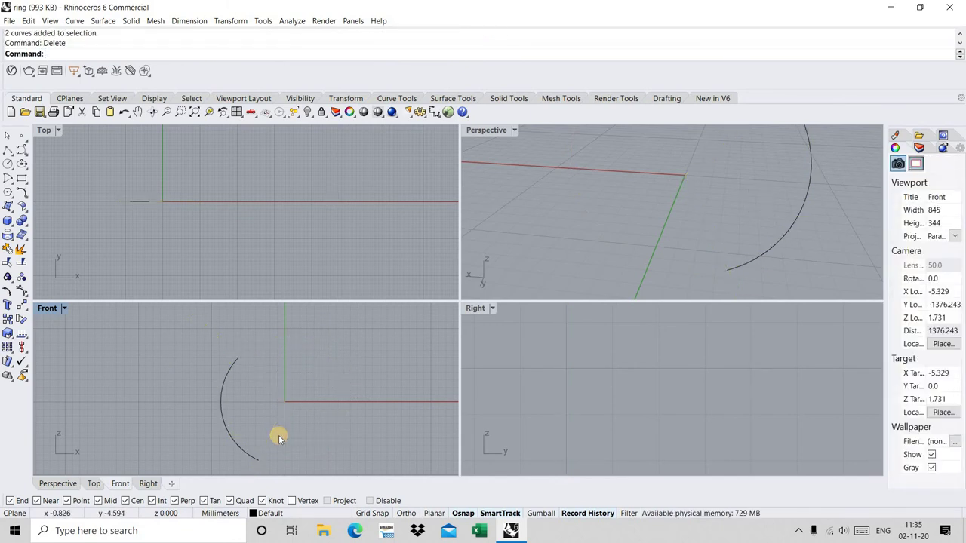
key("ctrl+shift+h")
scroll(302, 404, "down", 5)
- Show the hidden ring again and maximize the Perspective view
left_click_drag(200, 474, 458, 343)
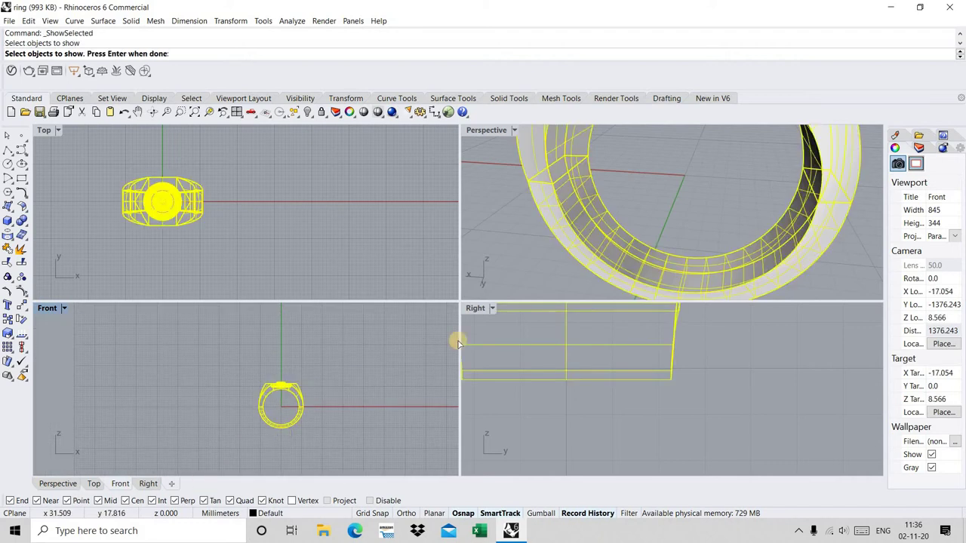
key("Return")
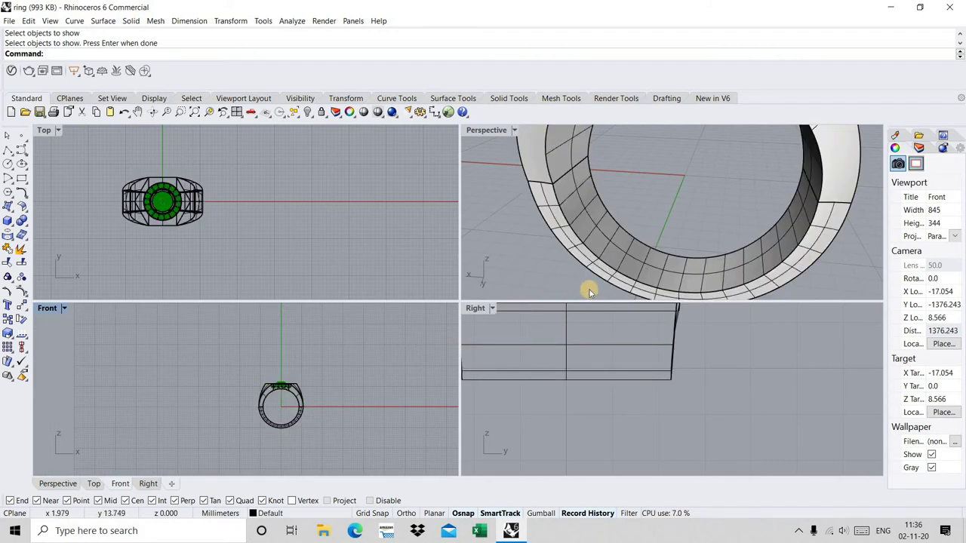
key("ctrl+F4")
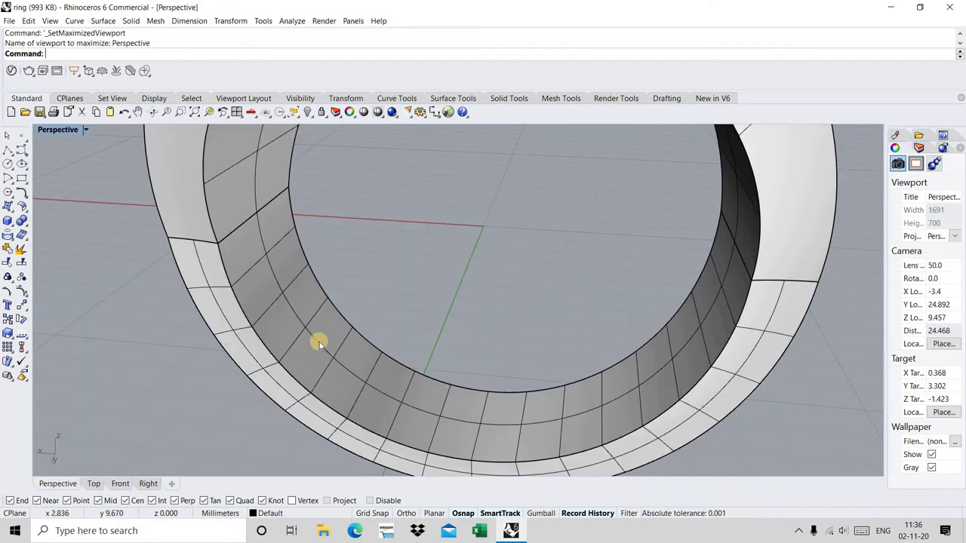
- Select the trimmed arc on the inner shank and open the Line options
left_click(319, 342)
key("Escape")
left_click(703, 316)
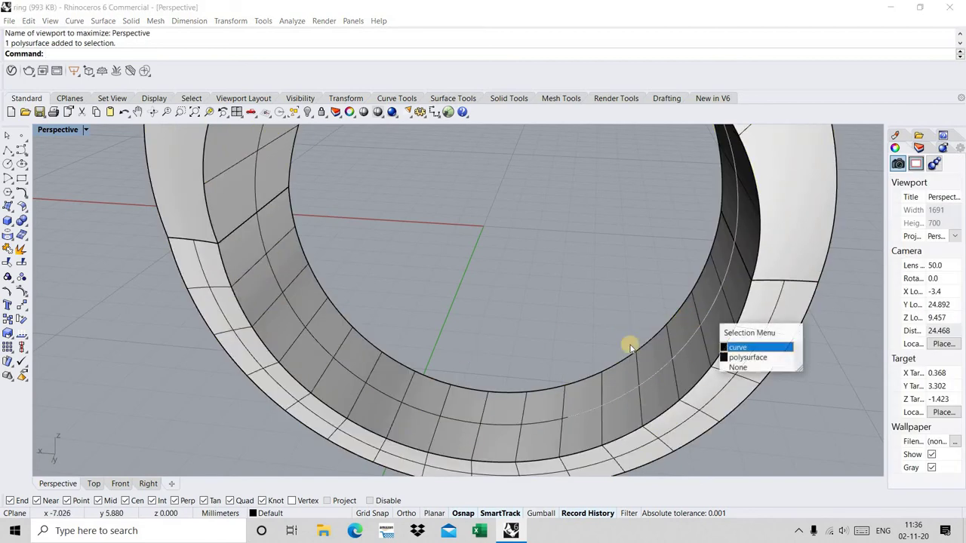
left_click(726, 343)
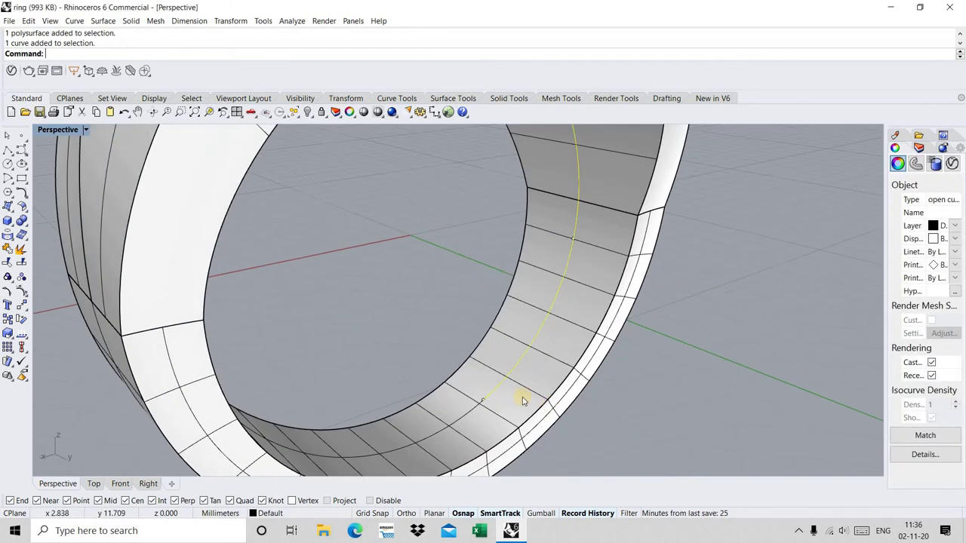
left_click(8, 152)
- Draw a BothSides line centred on the inner arc of the ring band
left_click(50, 155)
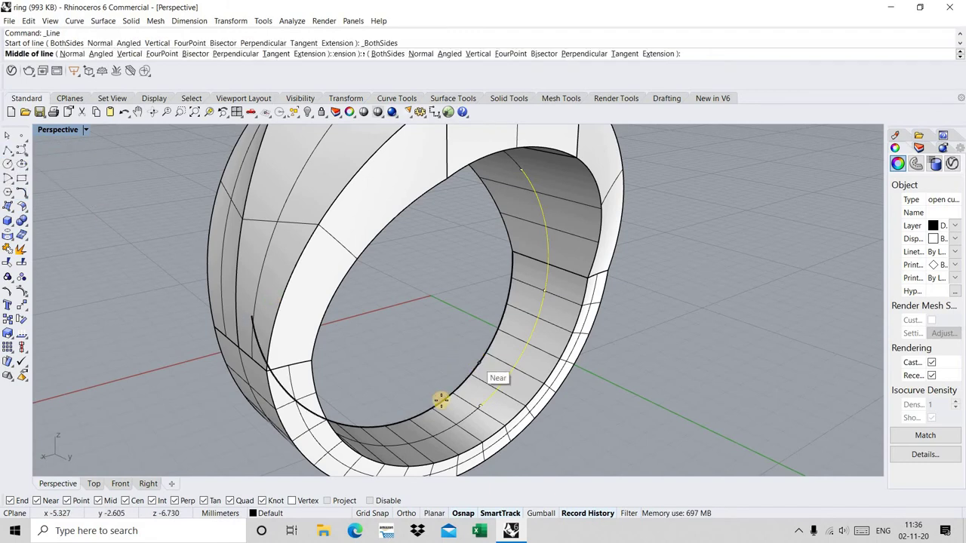
scroll(443, 399, "up", 5)
left_click(511, 415)
scroll(534, 407, "down", 5)
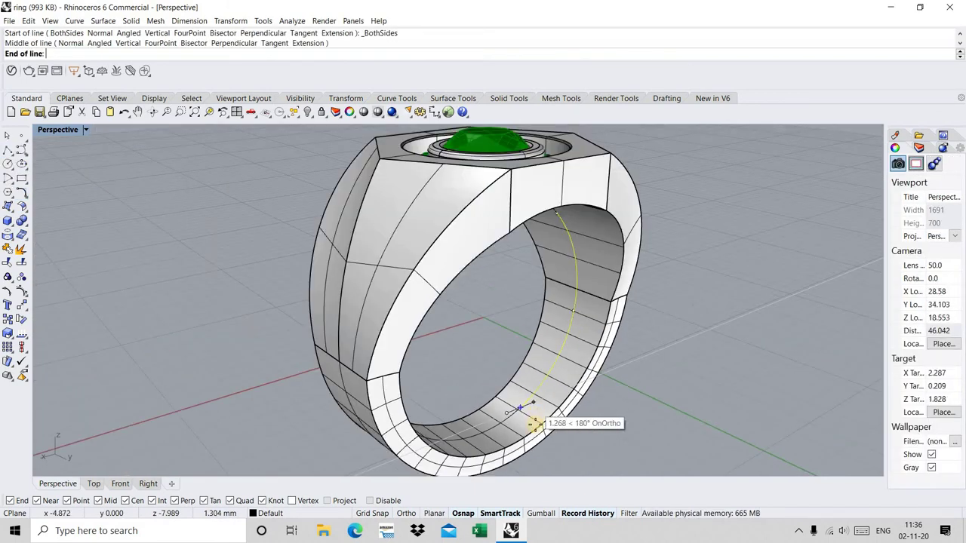
key("ctrl+m")
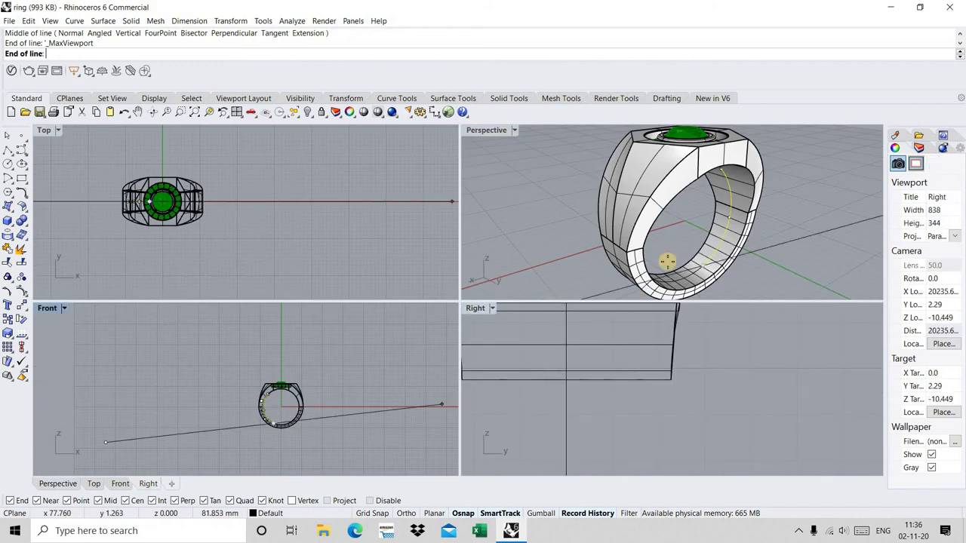
scroll(676, 264, "up", 4)
scroll(728, 295, "down", 1)
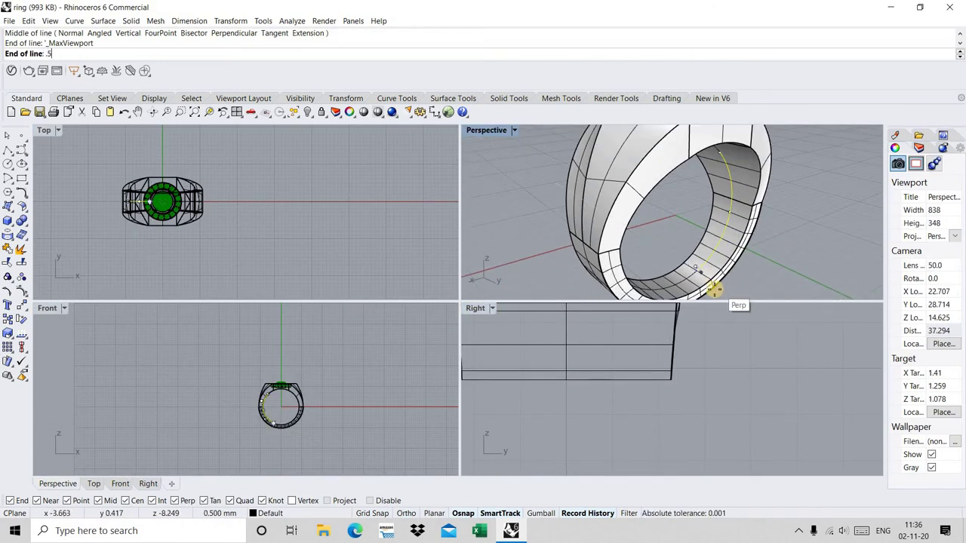
scroll(714, 289, "up", 3)
scroll(716, 289, "up", 2)
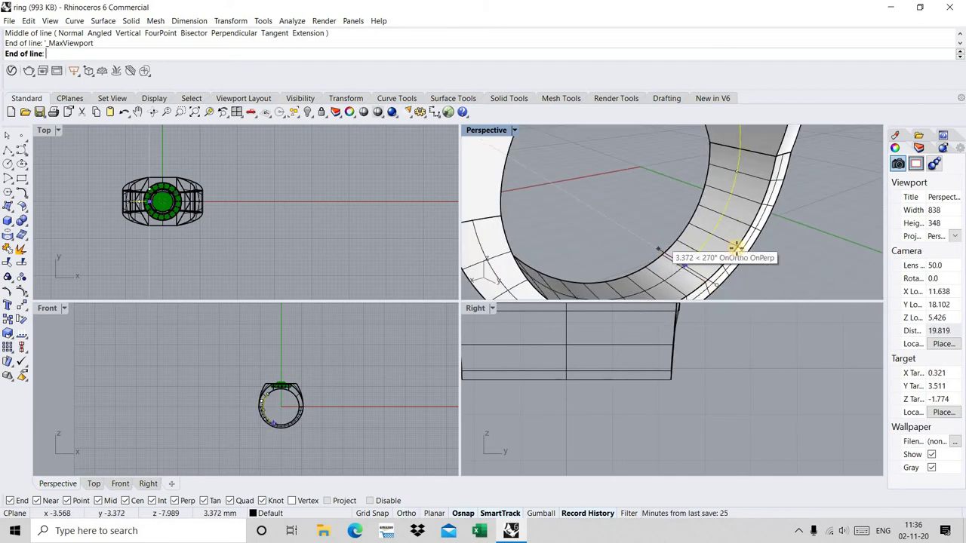
left_click(678, 279)
- Draw a second BothSides cross-section line centred on the inner arc
key("Return")
left_click(687, 262)
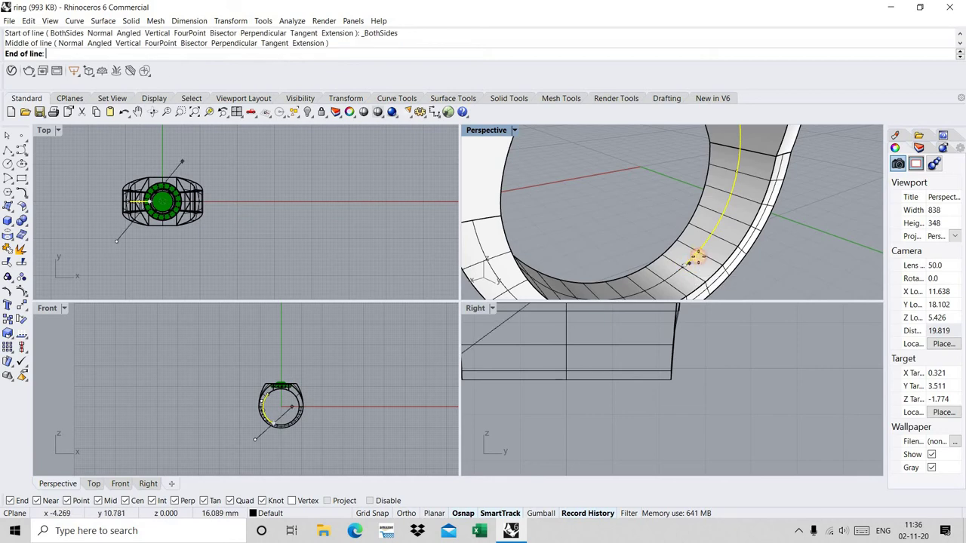
scroll(725, 287, "down", 5)
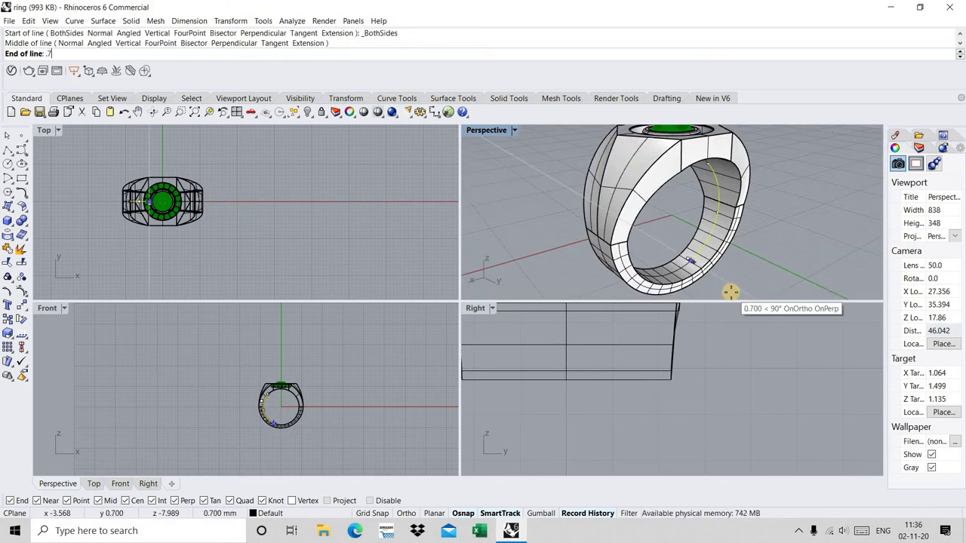
scroll(717, 271, "up", 5)
scroll(680, 253, "up", 3)
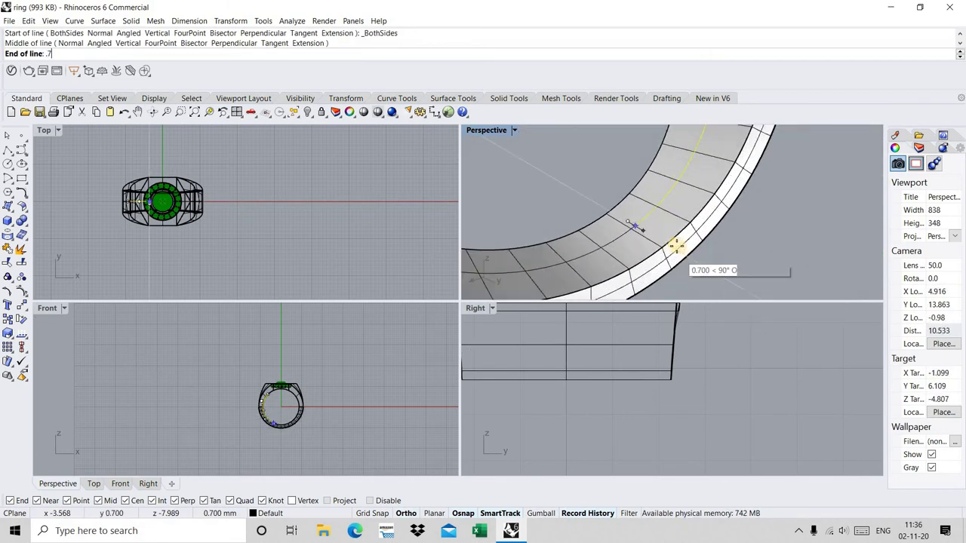
mouse_move(683, 270)
right_mouse_down()
mouse_move(666, 222)
mouse_move(689, 239)
right_mouse_up()
type("1")
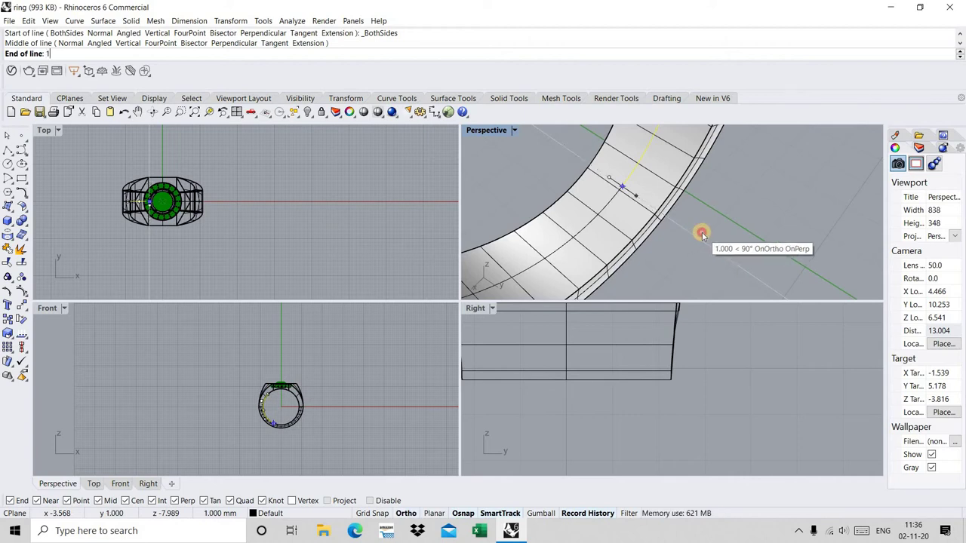
key("Return")
scroll(596, 166, "down", 5)
scroll(617, 187, "up", 4)
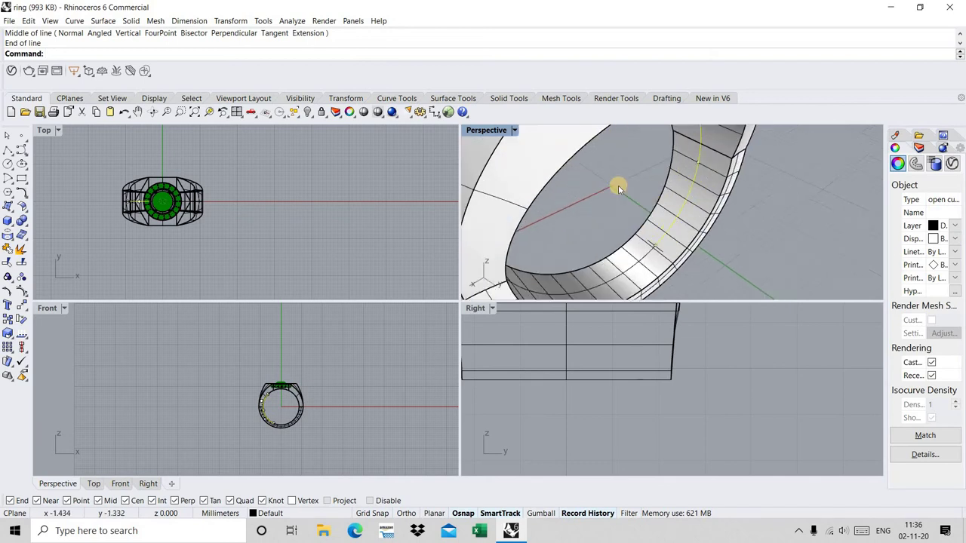
scroll(653, 133, "down", 3)
scroll(653, 133, "down", 3)
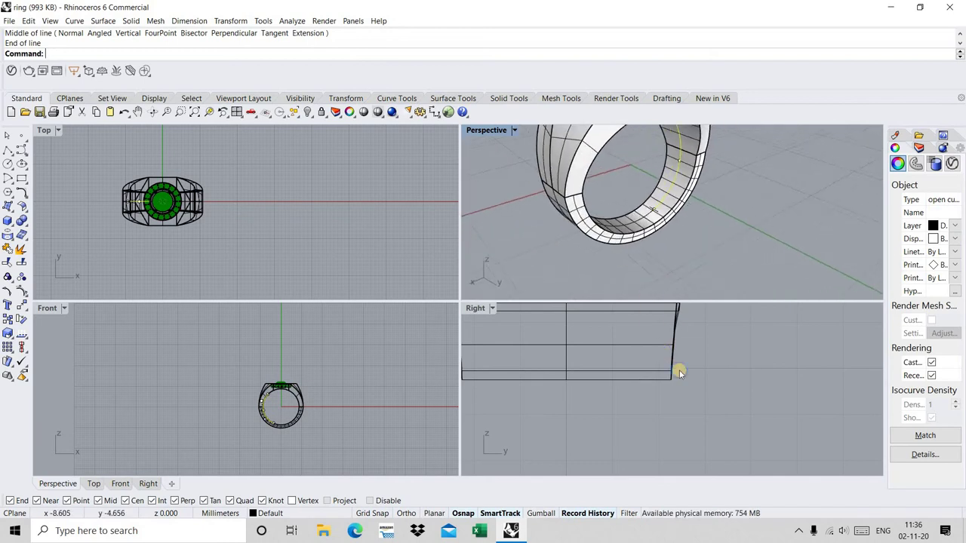
right_click_drag(652, 244, 664, 157)
scroll(659, 214, "up", 3)
scroll(643, 220, "up", 3)
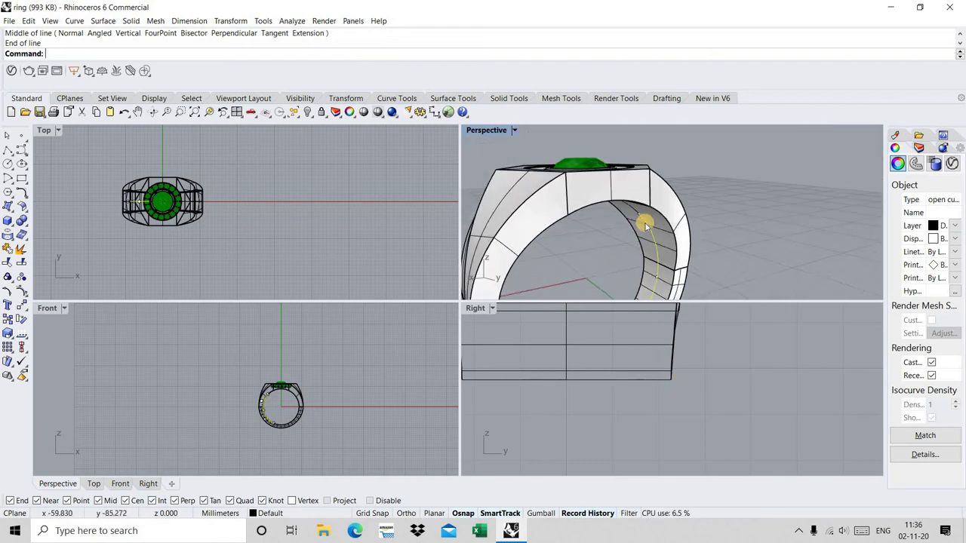
scroll(629, 204, "up", 3)
- Add a 1.5 mm perpendicular line with Ortho, centred on the inner curve
right_click(629, 204)
left_click(633, 206)
scroll(690, 216, "down", 5)
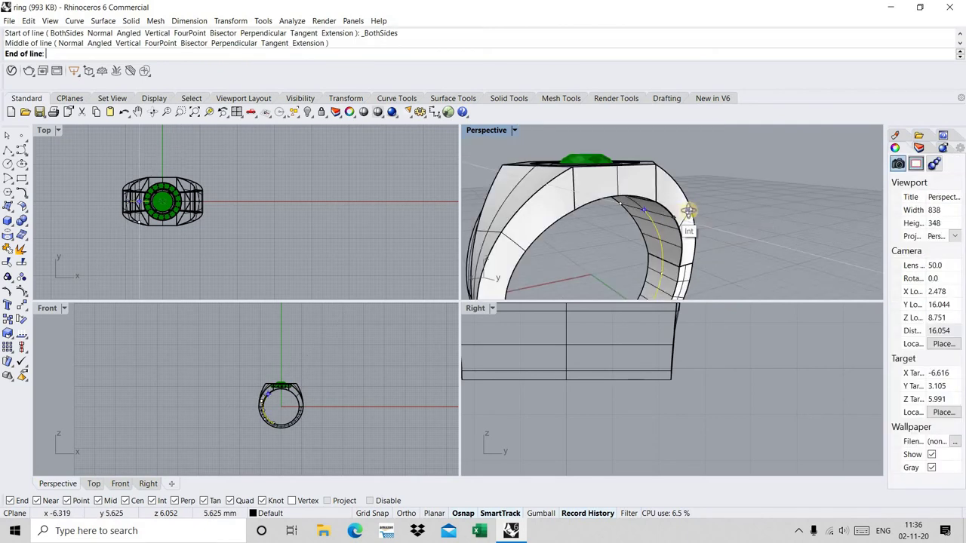
right_click_drag(690, 216, 717, 211)
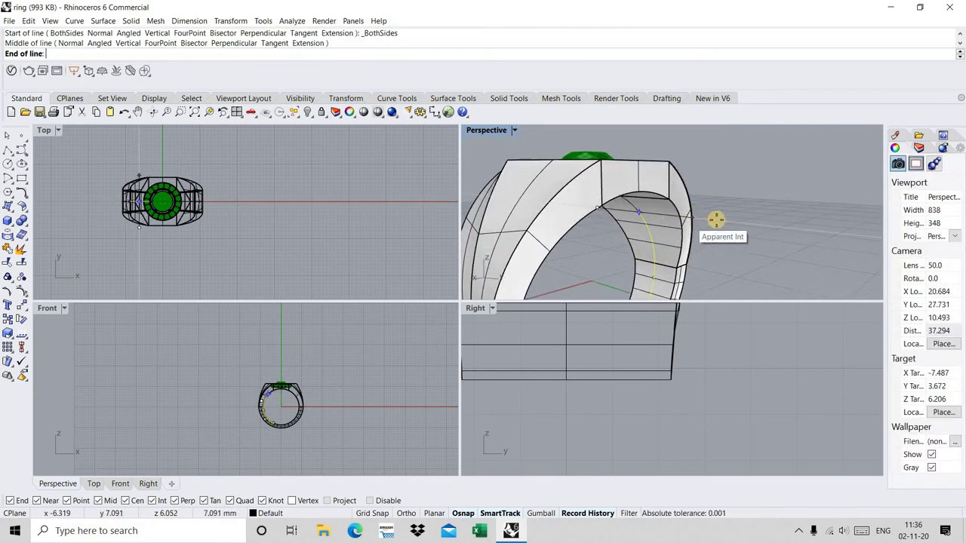
key("F8")
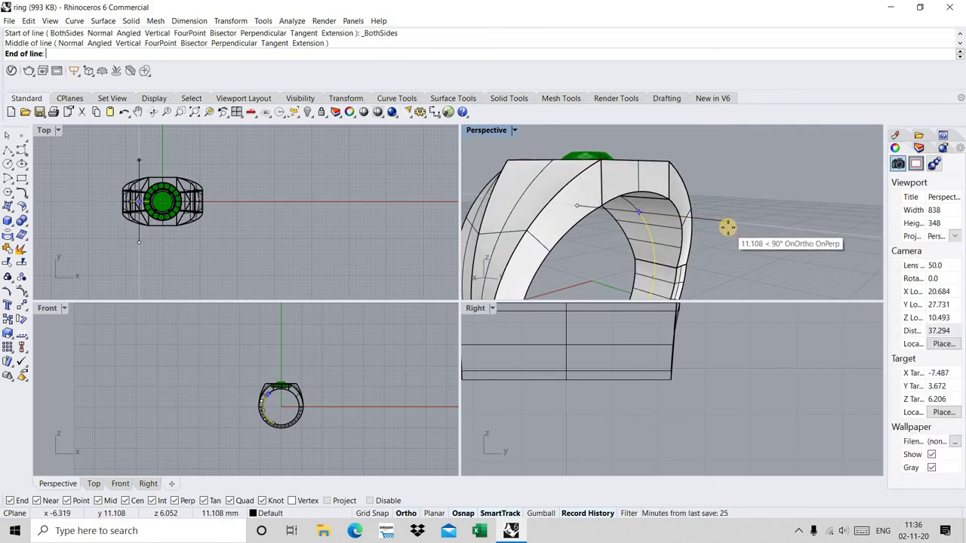
type("1.5")
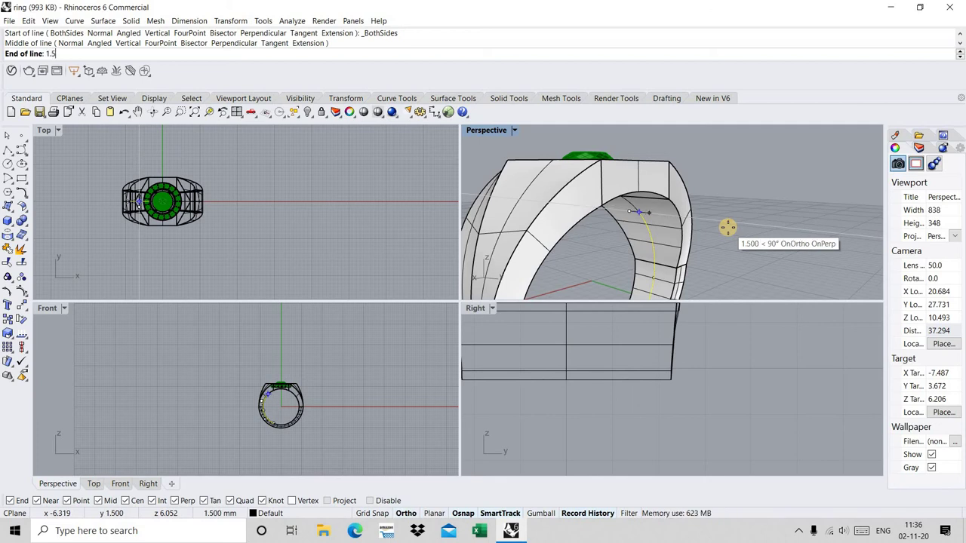
key("Return")
scroll(696, 226, "down", 3)
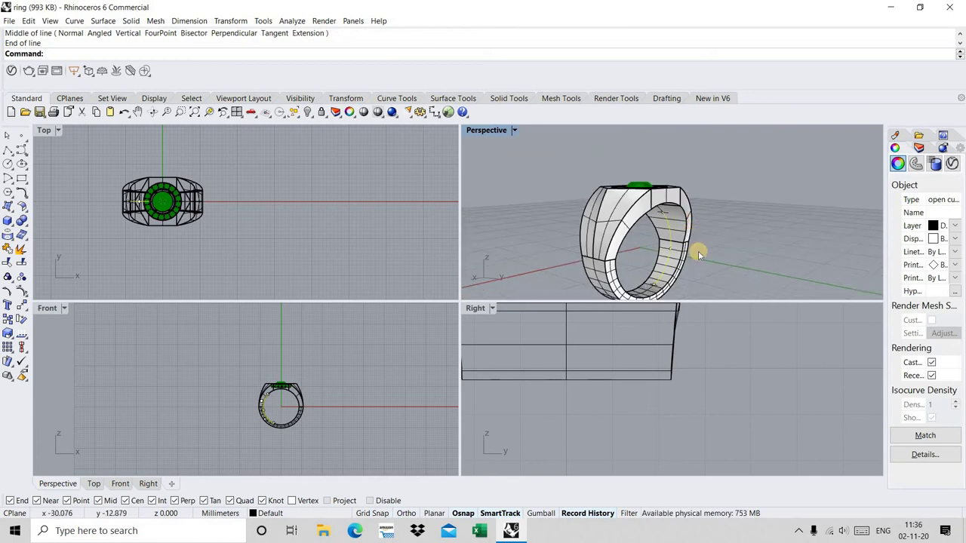
mouse_move(697, 252)
right_mouse_down()
mouse_move(651, 209)
mouse_move(673, 239)
right_mouse_up()
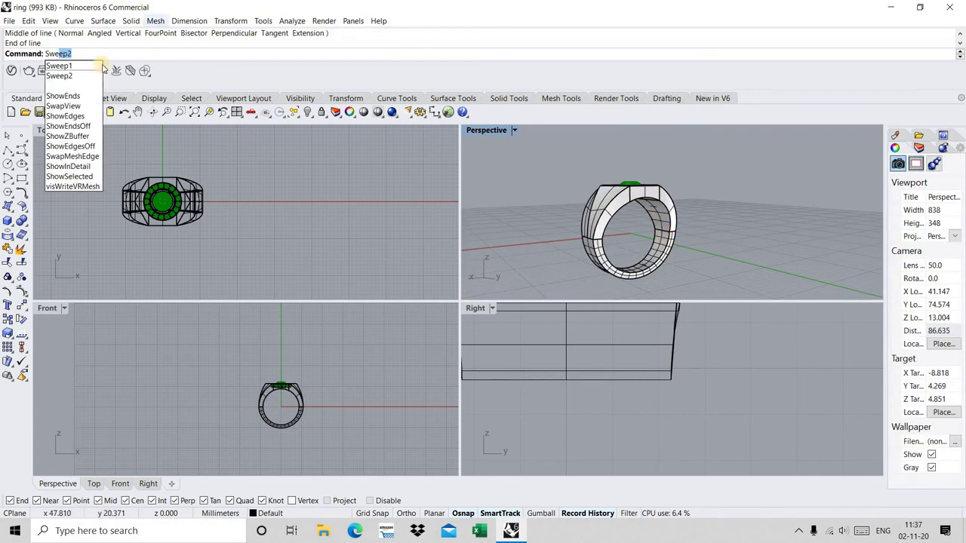
left_click(83, 65)
scroll(679, 245, "up", 5)
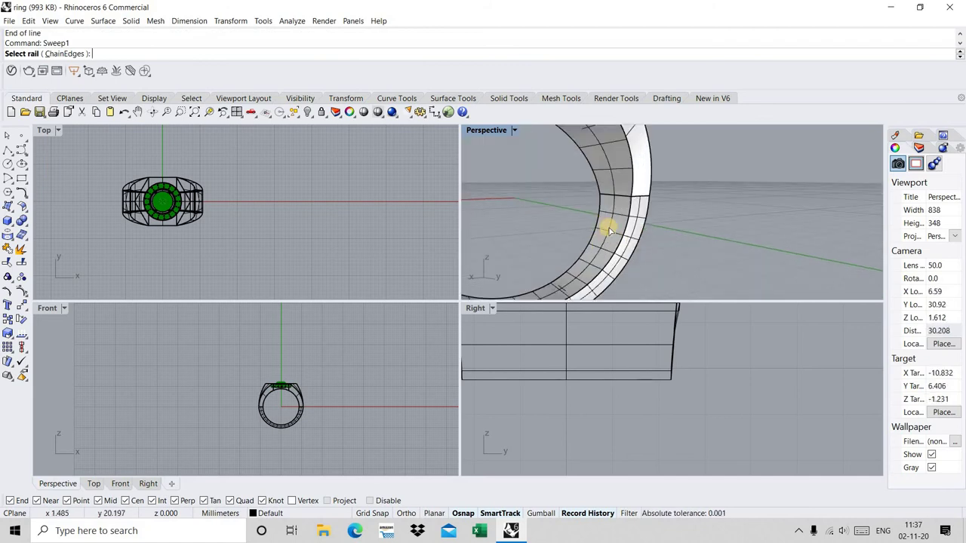
left_click(611, 231)
left_click(583, 132)
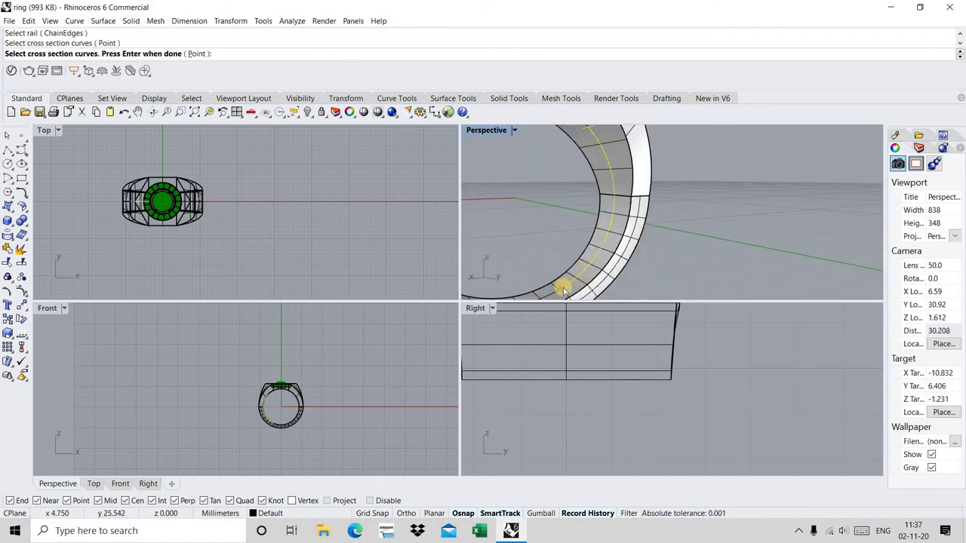
left_click(562, 291)
right_click(726, 261)
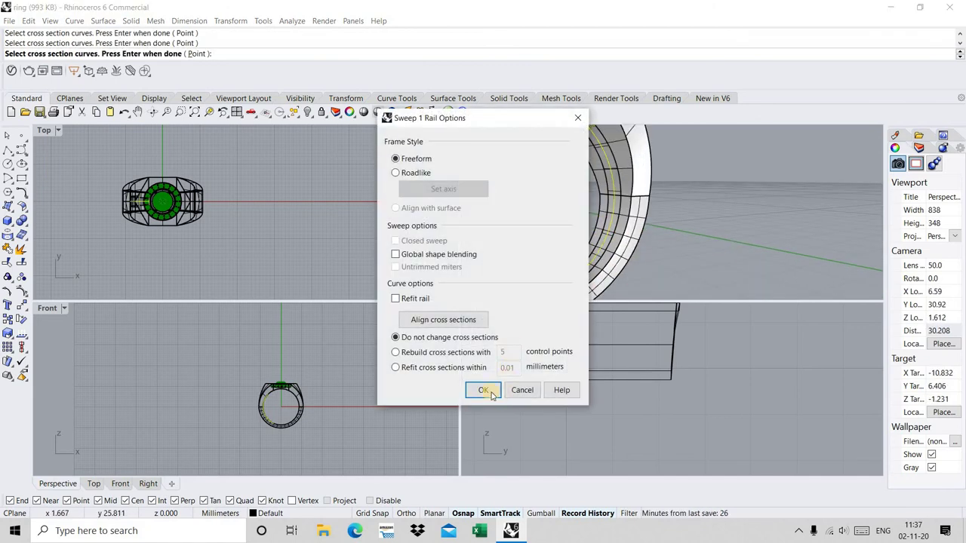
left_click(483, 390)
right_click_drag(609, 252, 617, 240)
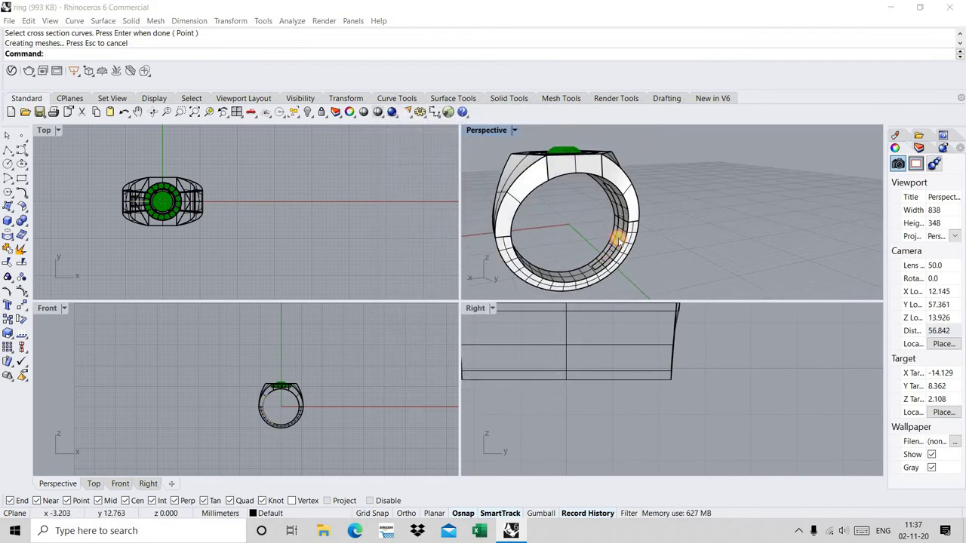
left_click(618, 240)
left_click(663, 283)
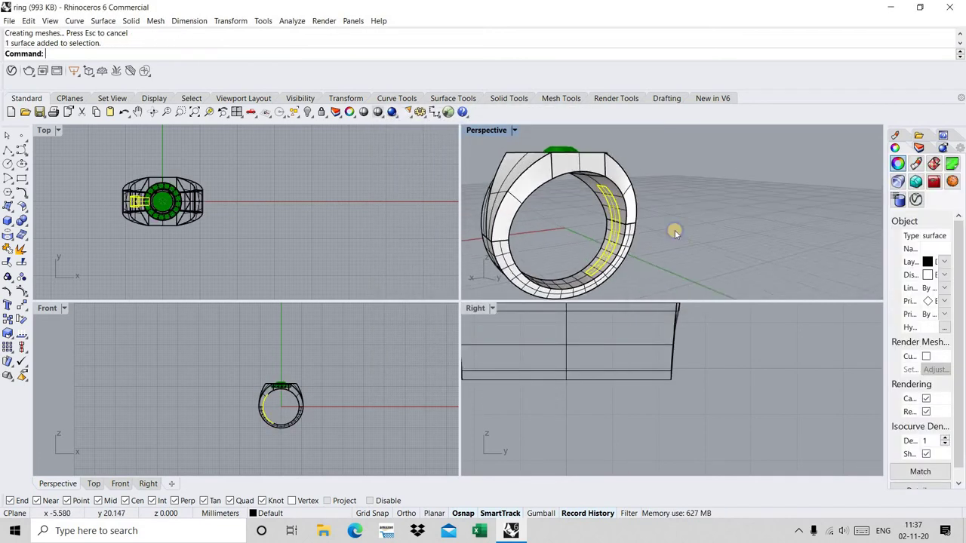
scroll(675, 231, "up", 5)
mouse_move(675, 230)
right_mouse_down()
mouse_move(649, 209)
mouse_move(604, 210)
mouse_move(638, 239)
right_mouse_up()
scroll(604, 209, "down", 3)
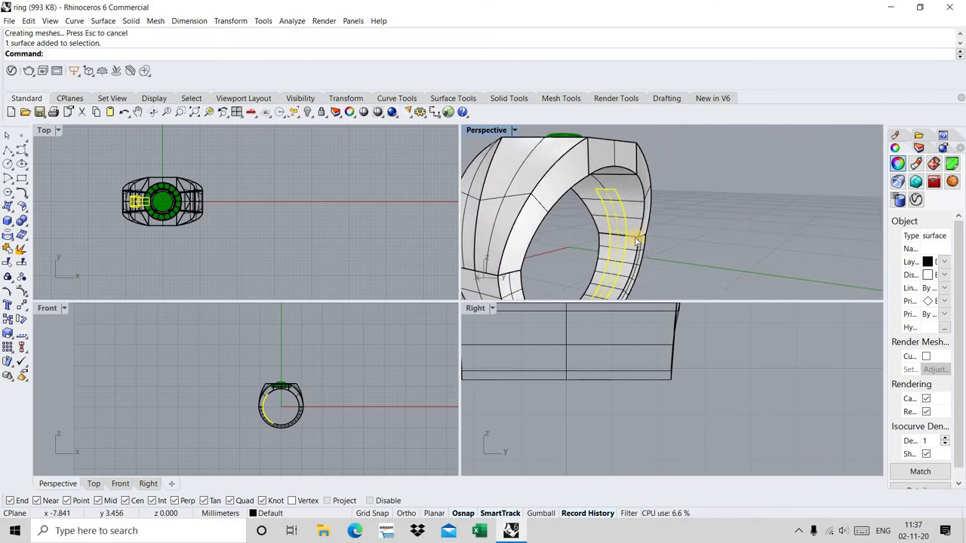
key("ctrl+z")
left_click(613, 187)
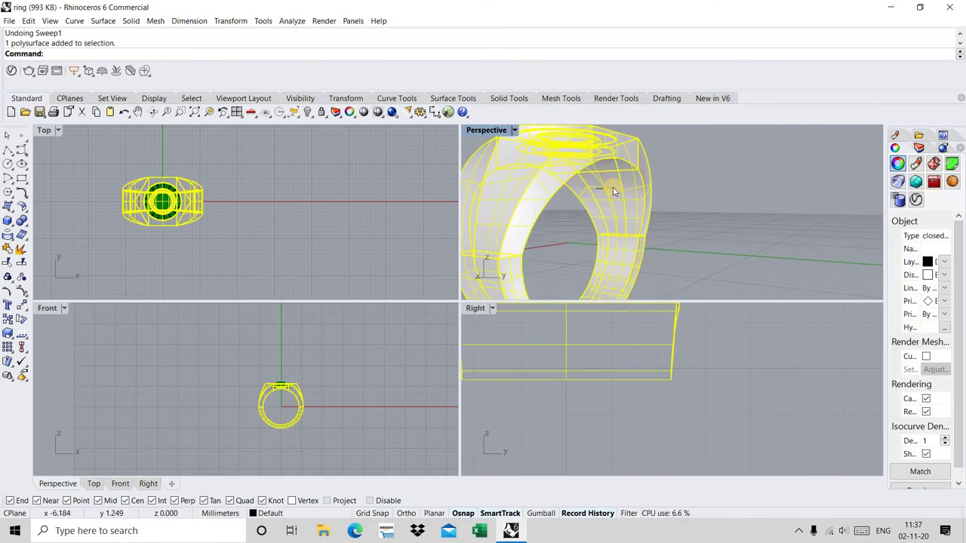
scroll(613, 187, "up", 3)
left_click(613, 187)
scroll(613, 186, "up", 3)
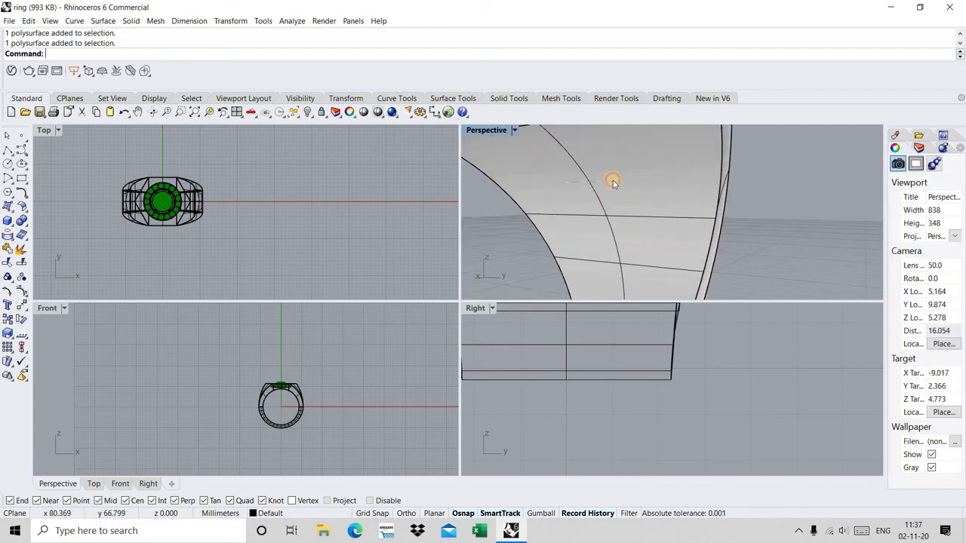
- Delete the old cross-section line on the inner band
left_click(613, 182)
key("Return")
key("Delete")
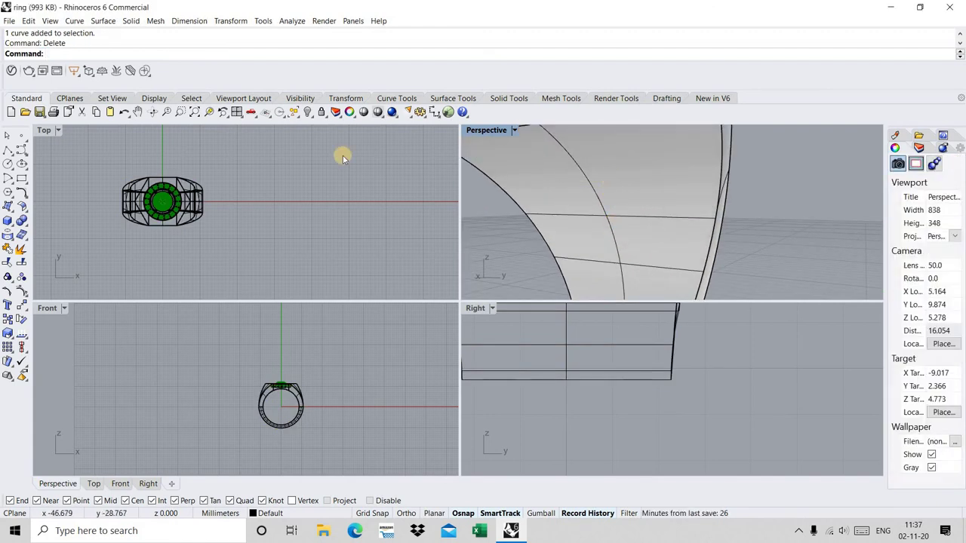
left_click(8, 151)
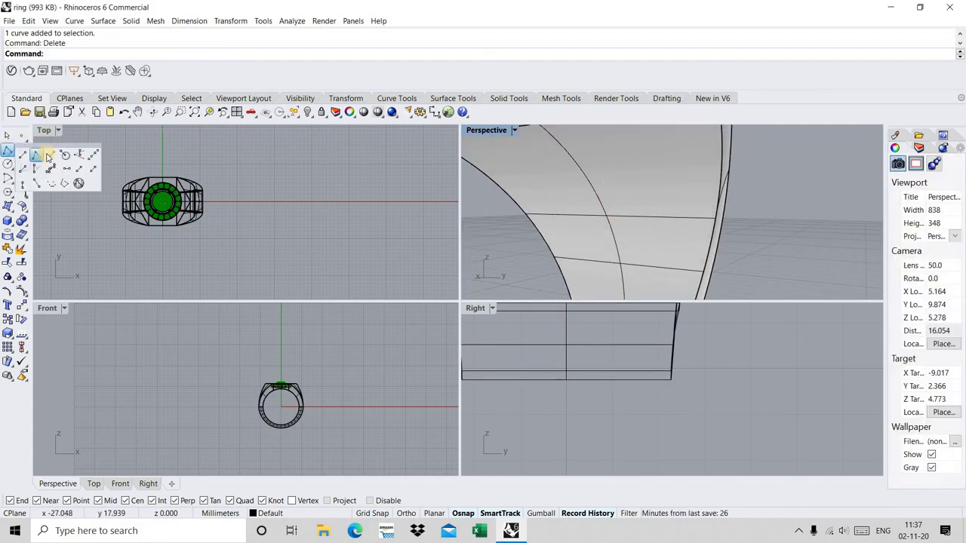
left_click(49, 157)
key("Escape")
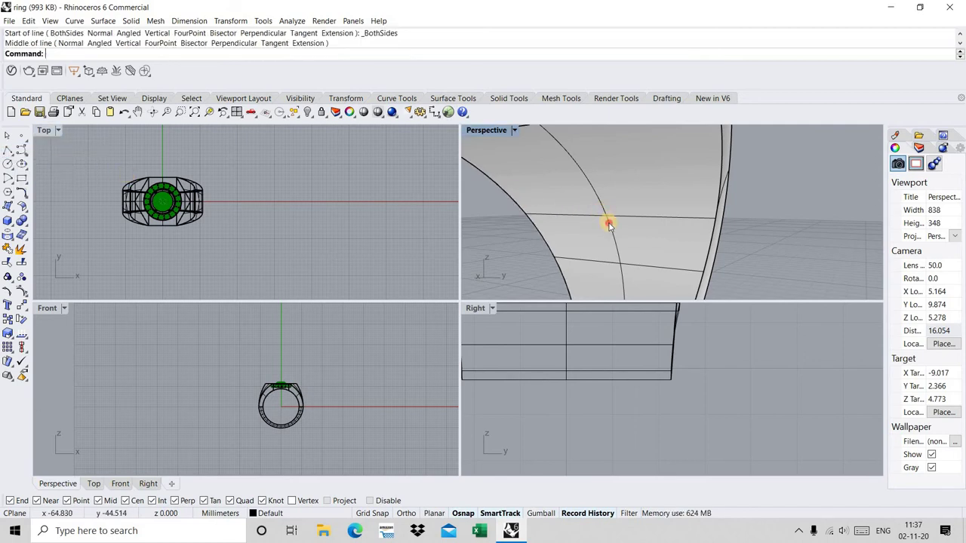
- Draw a new 2 mm BothSides line centred on the inner curve
left_click(608, 223)
left_click(677, 257)
right_click(594, 188)
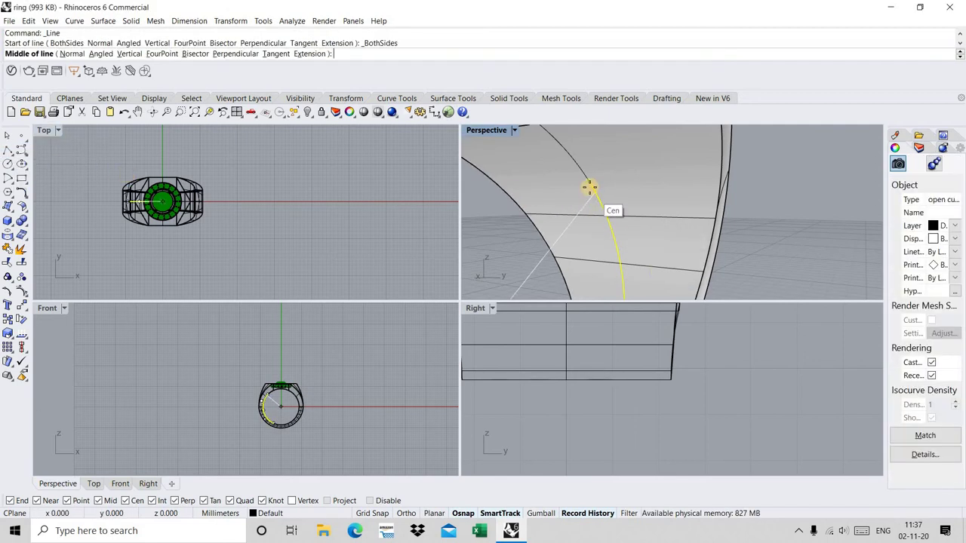
left_click(590, 181)
scroll(640, 175, "down", 3)
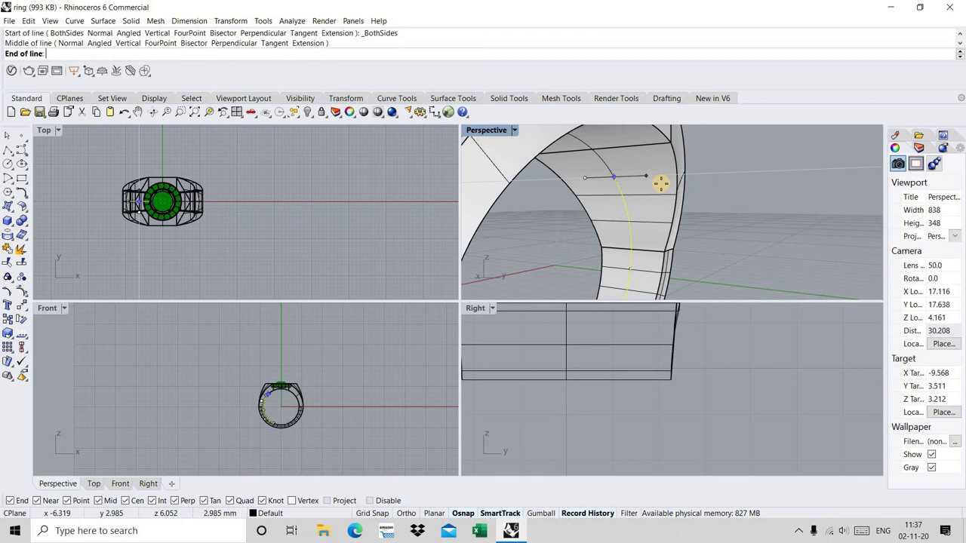
type("2")
key("Return")
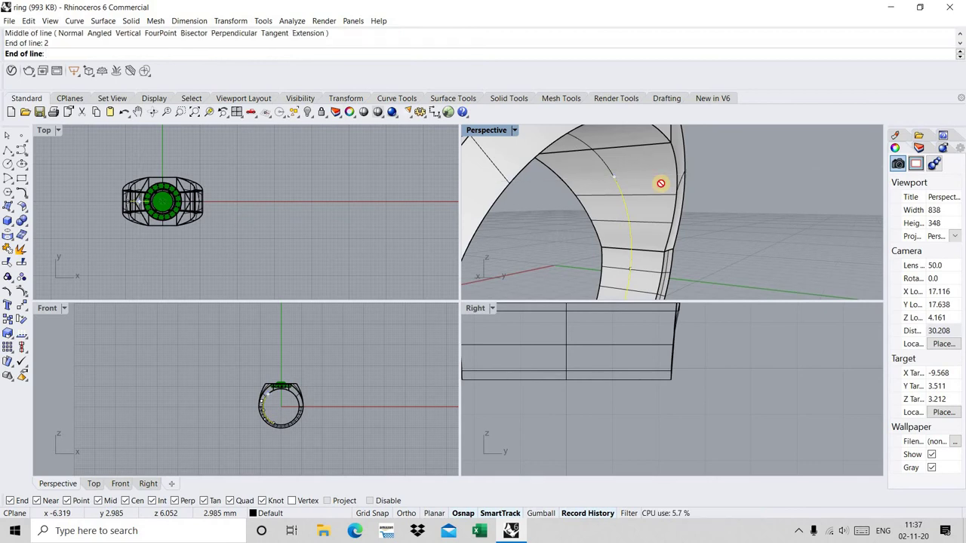
key("Return")
mouse_move(744, 176)
right_mouse_down()
mouse_move(647, 219)
mouse_move(626, 276)
right_mouse_up()
key("Escape")
scroll(630, 279, "up", 3)
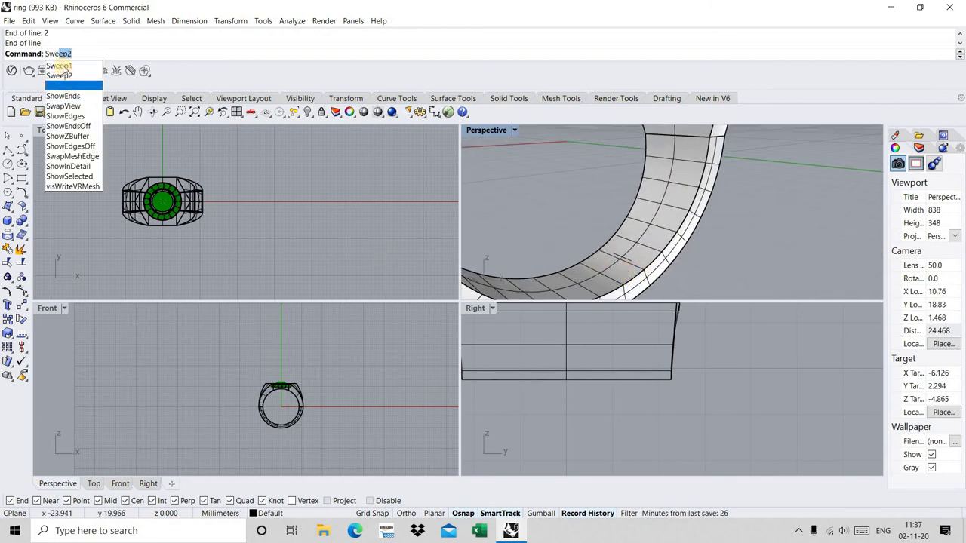
- Sweep1 the two cross-section lines along the inner curve rail into a strip surface
key("Up")
key("Return")
left_click(629, 242)
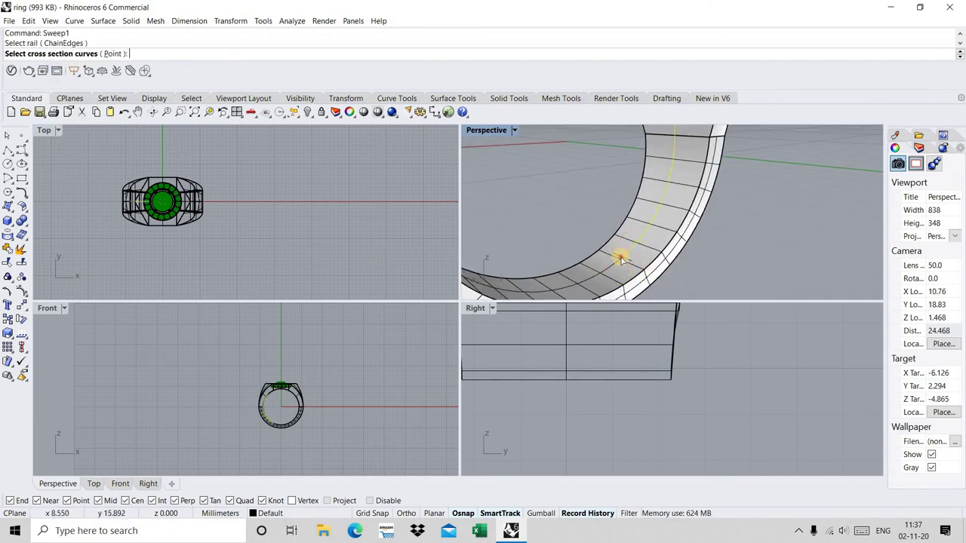
left_click(621, 254)
right_click_drag(621, 254, 642, 155)
scroll(631, 162, "down", 3)
scroll(636, 171, "up", 3)
left_click(636, 170)
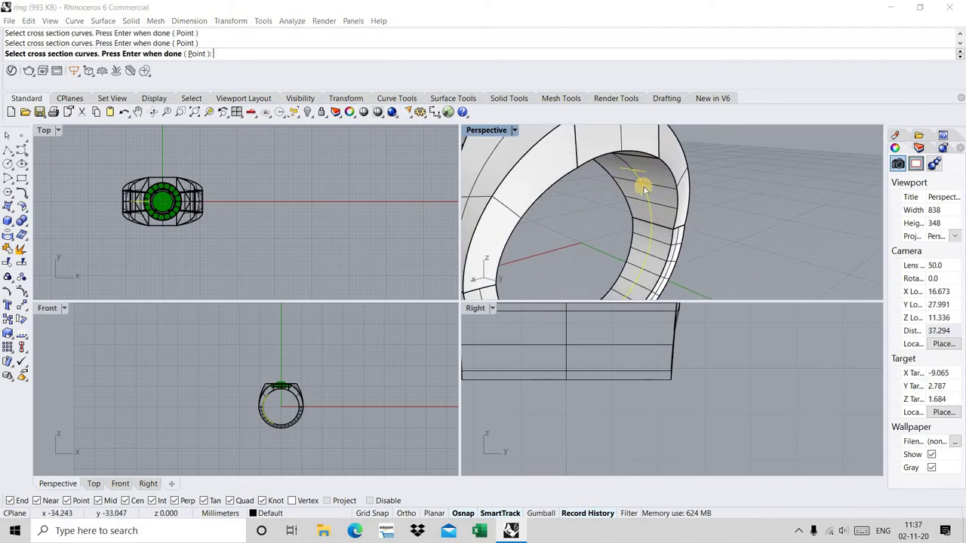
right_click(642, 188)
left_click(484, 390)
scroll(664, 192, "down", 3)
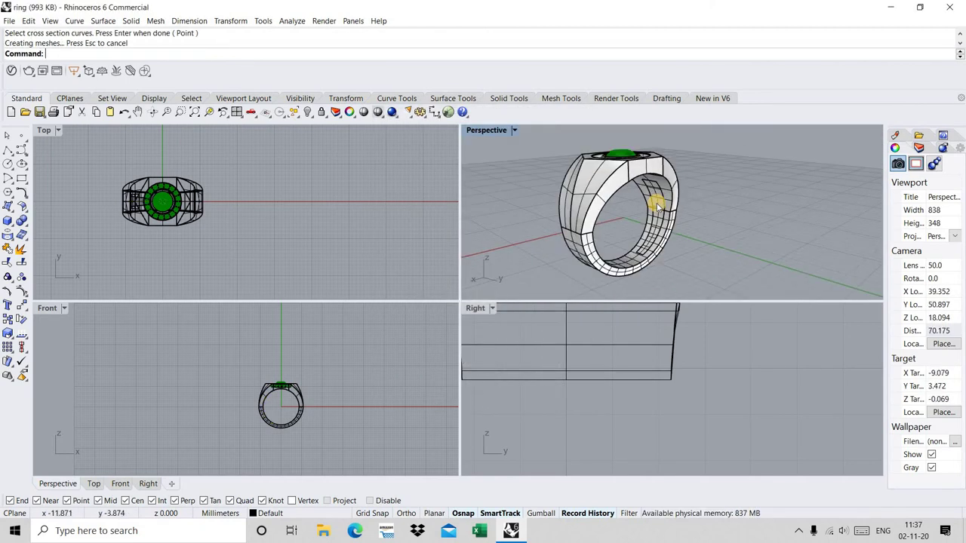
- Select the new strip surface
left_click(668, 215)
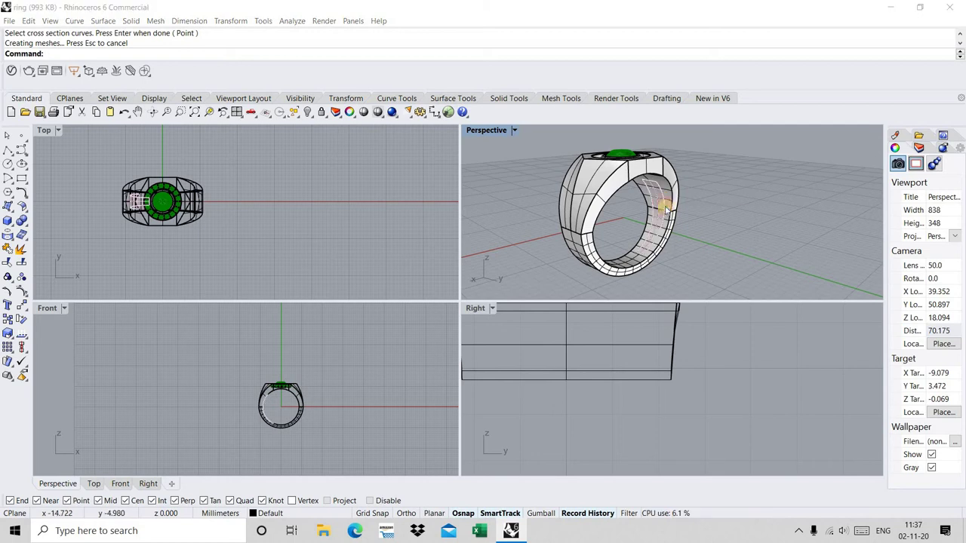
left_click(688, 234)
left_click(695, 235)
- OffsetSrf the strip 1 mm to both sides as a loose solid groove piece
type("Offset")
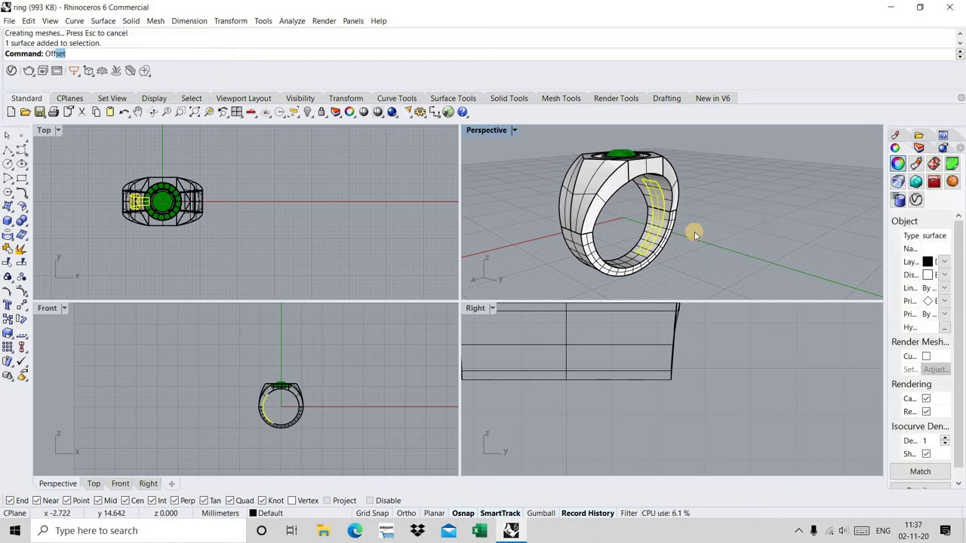
left_click(97, 112)
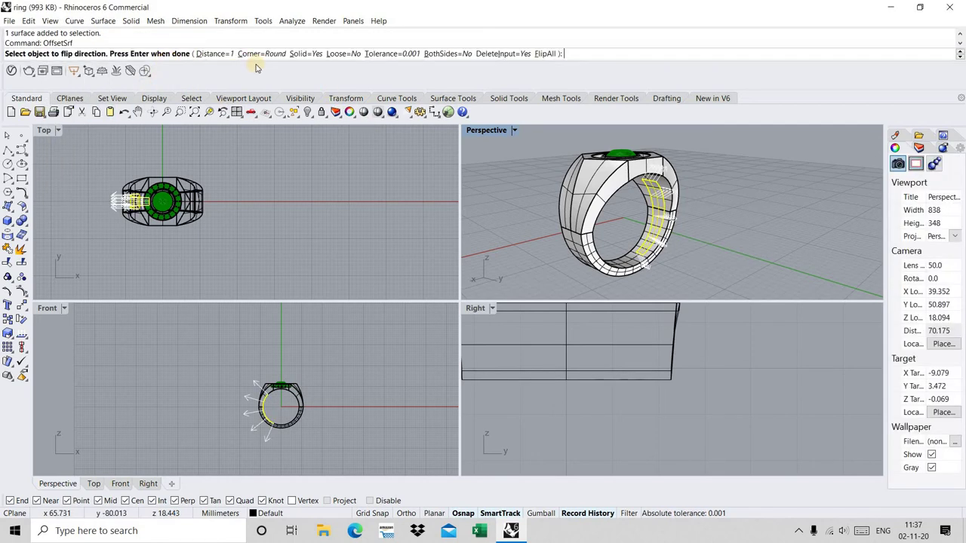
left_click(351, 55)
left_click(387, 53)
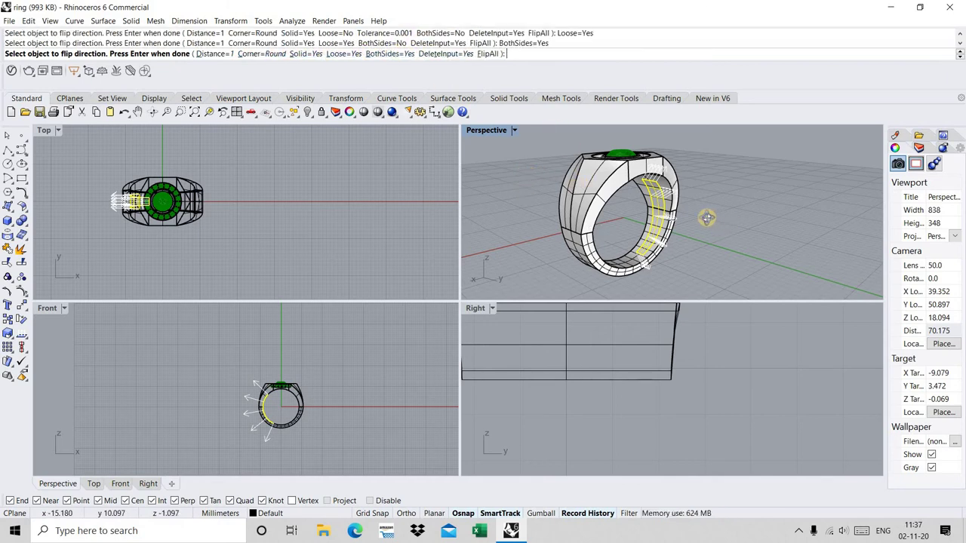
right_click_drag(707, 219, 715, 221)
scroll(714, 222, "up", 3)
key("Return")
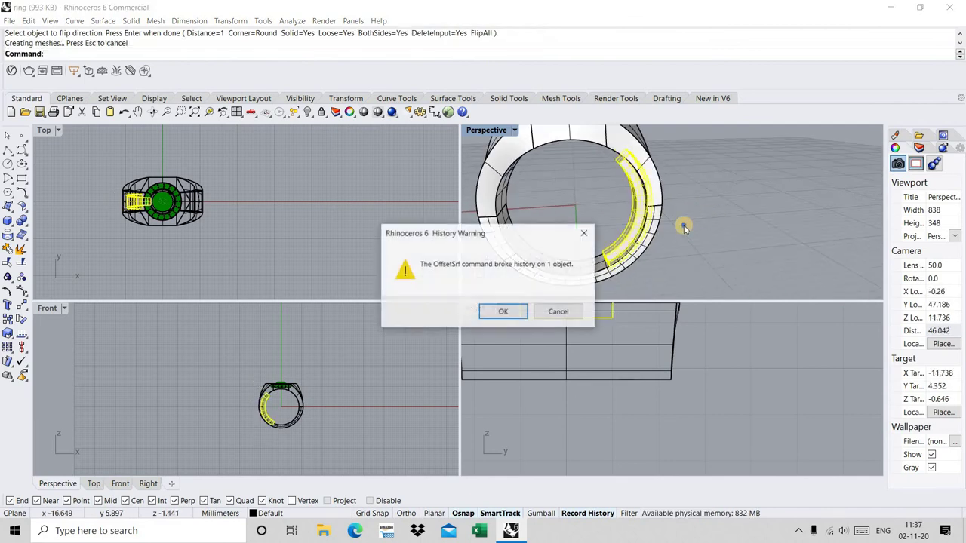
left_click(500, 310)
right_click_drag(533, 295, 612, 245)
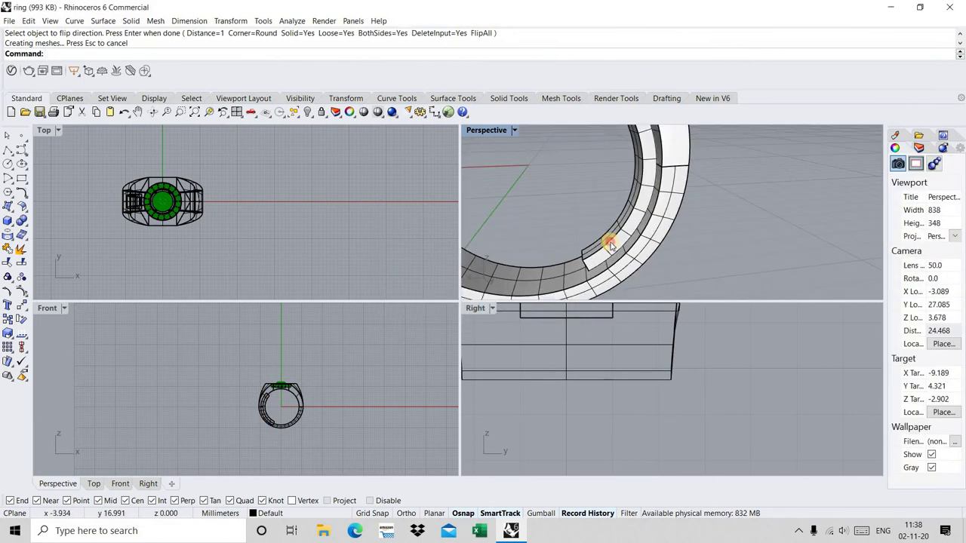
left_click(611, 245)
type("Mi")
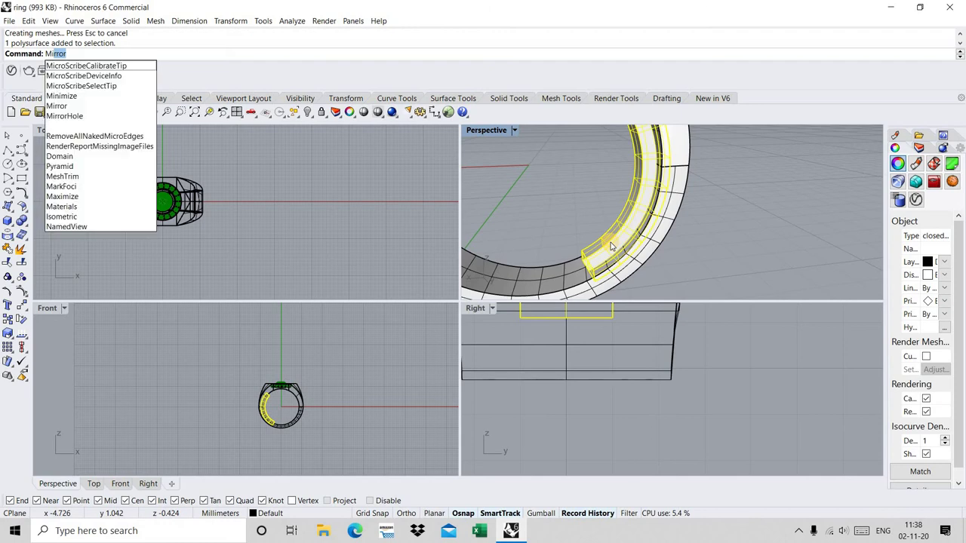
- Mirror the groove piece across a plane starting at 0 to the band's other side
key("Return")
type("0")
key("Return")
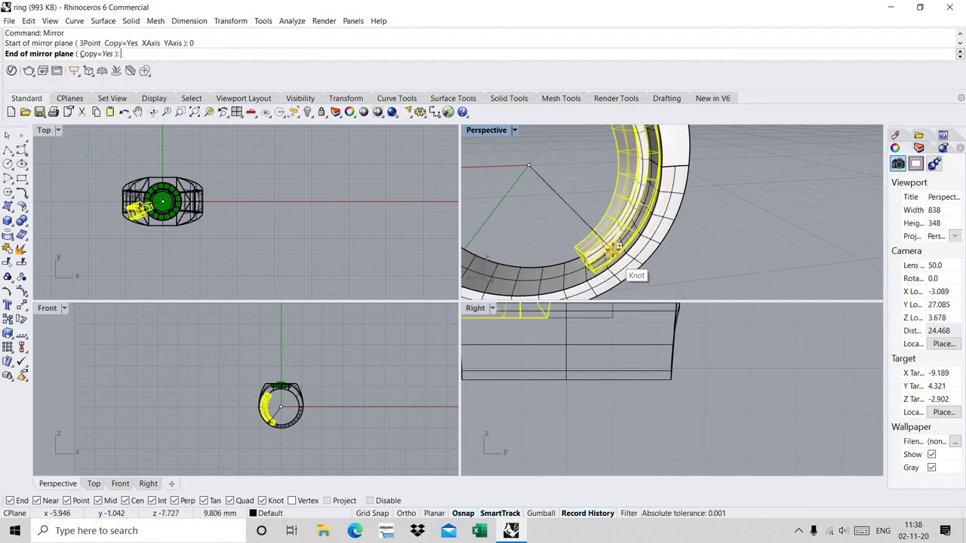
left_click(570, 194)
scroll(556, 231, "down", 5)
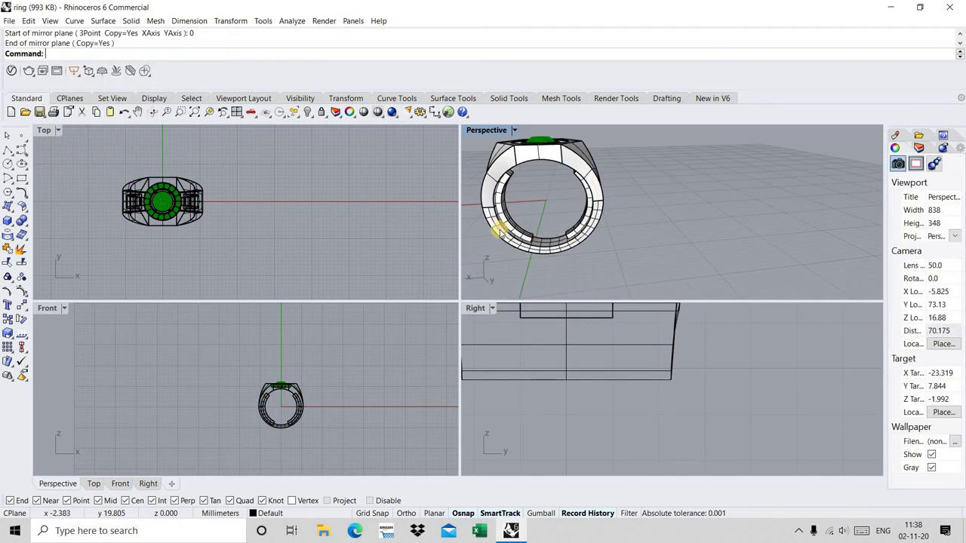
- Subtract both groove pieces from the ring with BooleanDifference
key("ctrl+m")
right_click_drag(334, 284, 190, 183)
scroll(151, 148, "down", 2)
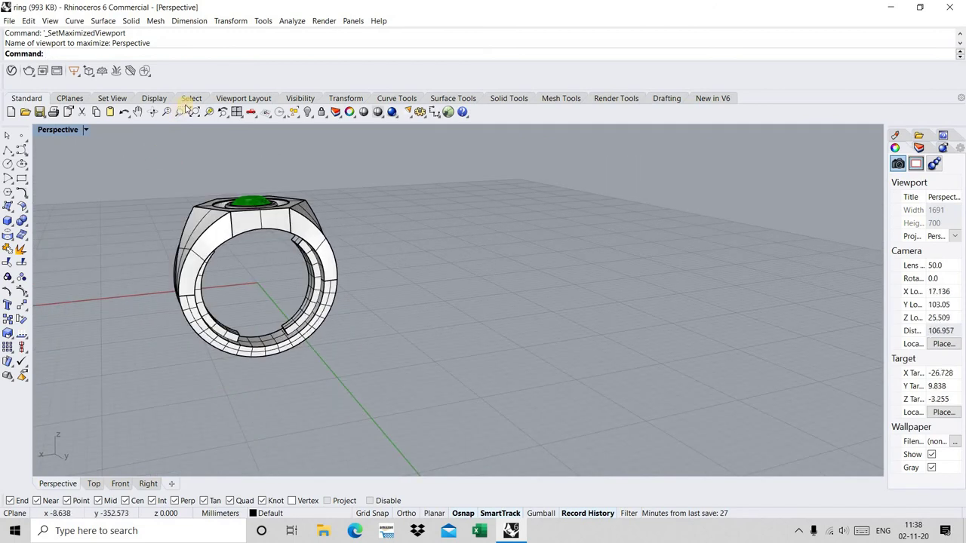
key("ctrl+shift+e")
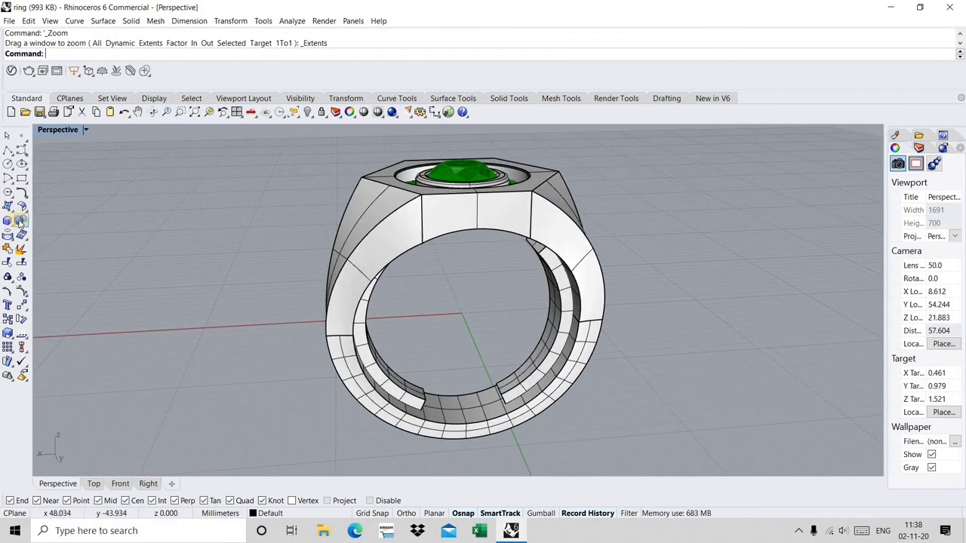
left_click(20, 221)
left_click(51, 225)
left_click(359, 296)
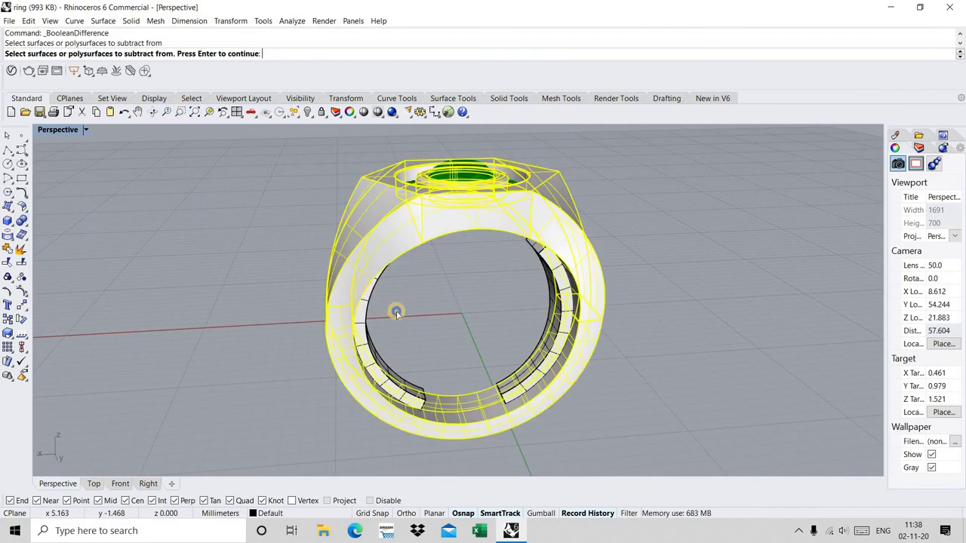
key("Return")
left_click(369, 325)
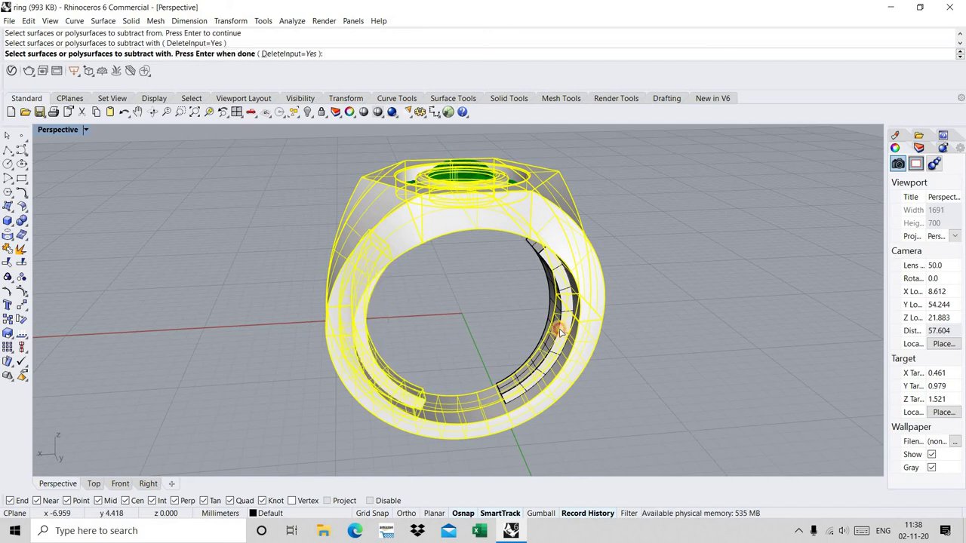
right_click(480, 321)
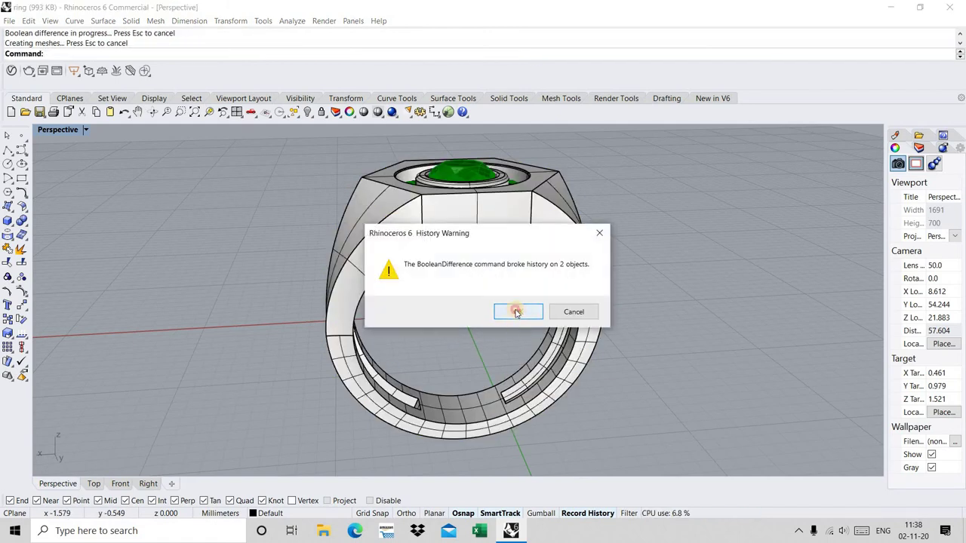
left_click(516, 313)
- Preview the grooved ring shaded and orbit to face its gem front
left_click(364, 112)
mouse_move(410, 328)
right_mouse_down()
mouse_move(367, 319)
mouse_move(452, 324)
mouse_move(490, 370)
mouse_move(556, 323)
mouse_move(76, 144)
right_mouse_up()
key("Escape")
left_click(189, 115)
right_click_drag(471, 244, 409, 266)
type("FilletEdge")
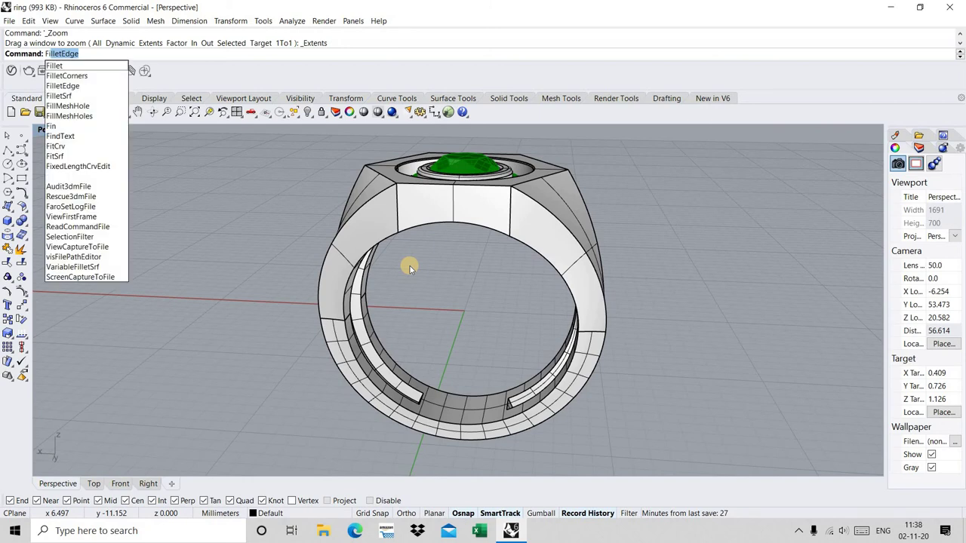
- FilletEdge the selected ring edges with a 0.1 radius
key("Return")
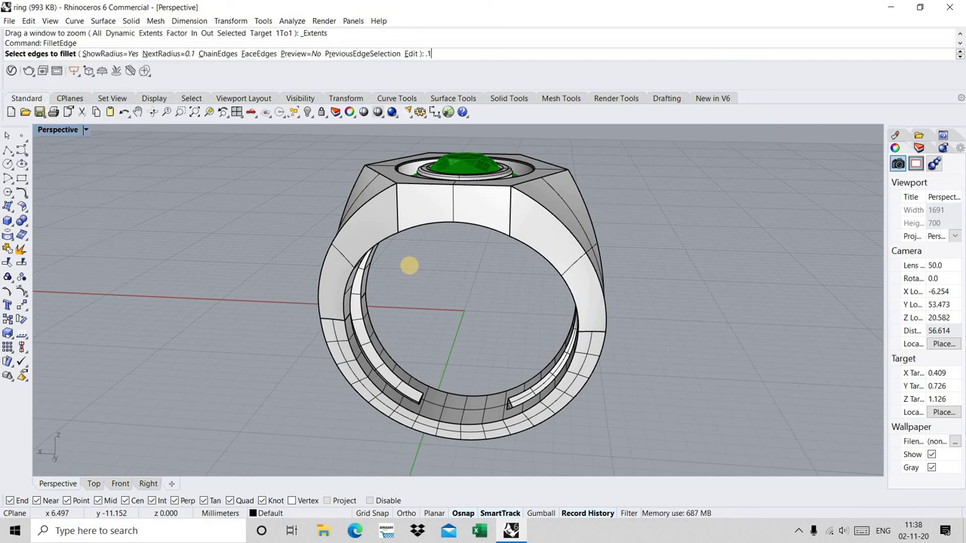
key("Return")
scroll(452, 259, "down", 5)
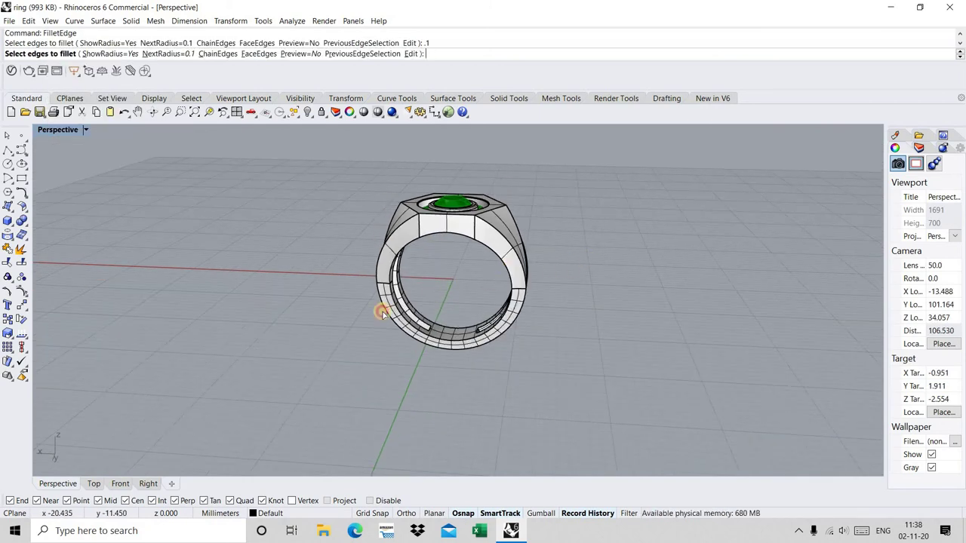
left_click_drag(341, 340, 341, 340)
right_click_drag(448, 274, 525, 248)
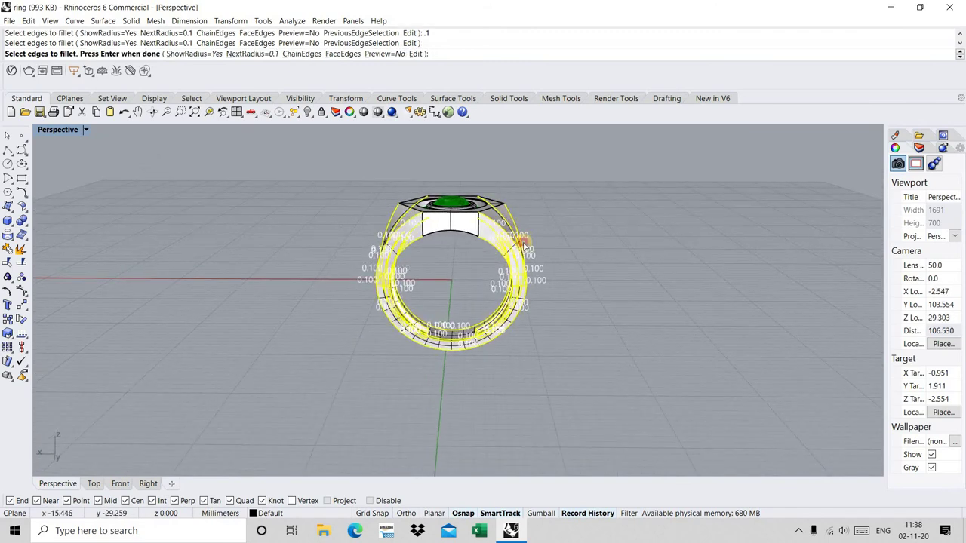
left_click(412, 266)
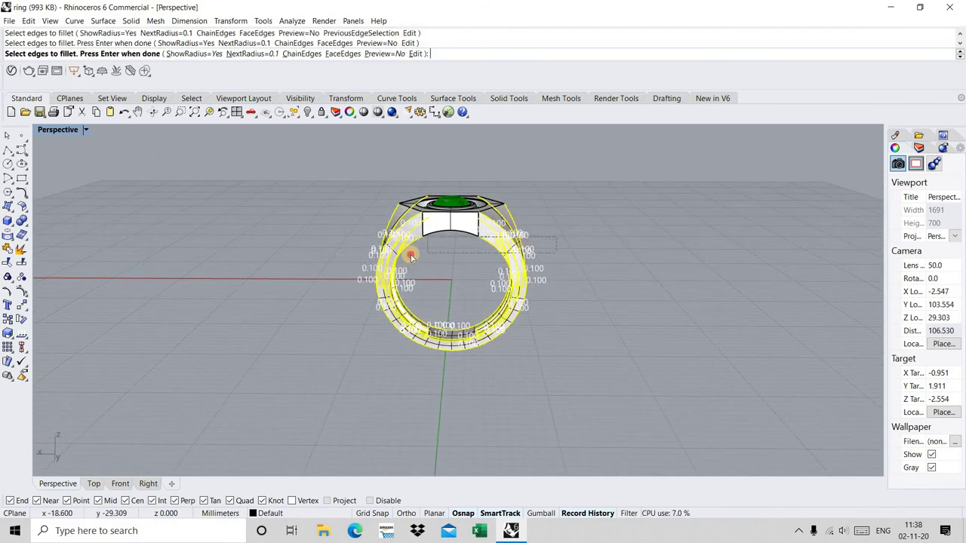
left_click(521, 237)
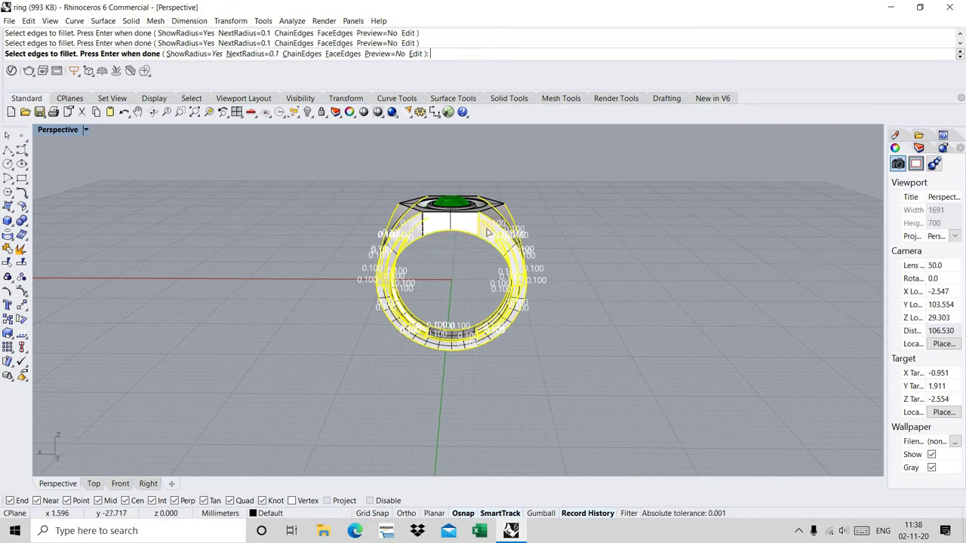
right_click_drag(488, 234, 506, 285)
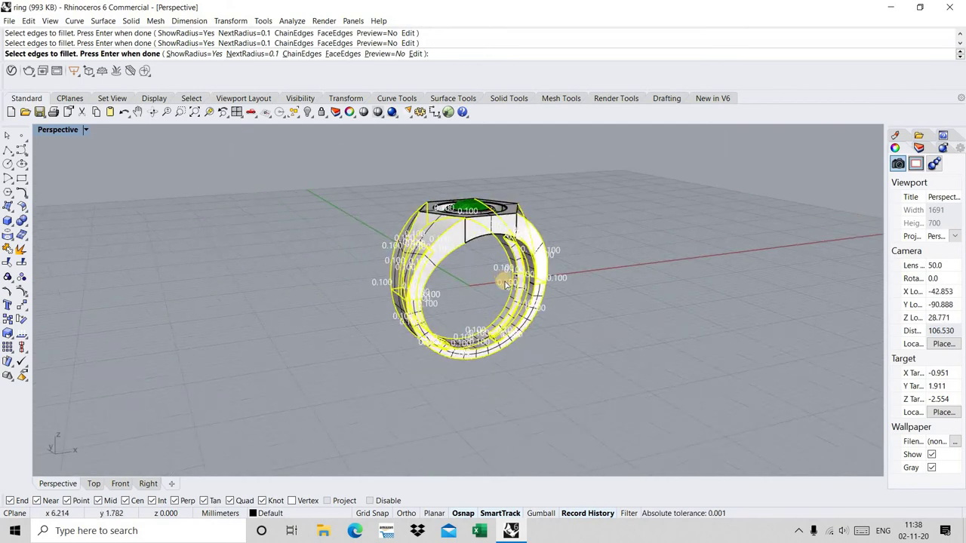
right_click(473, 274)
right_click(467, 282)
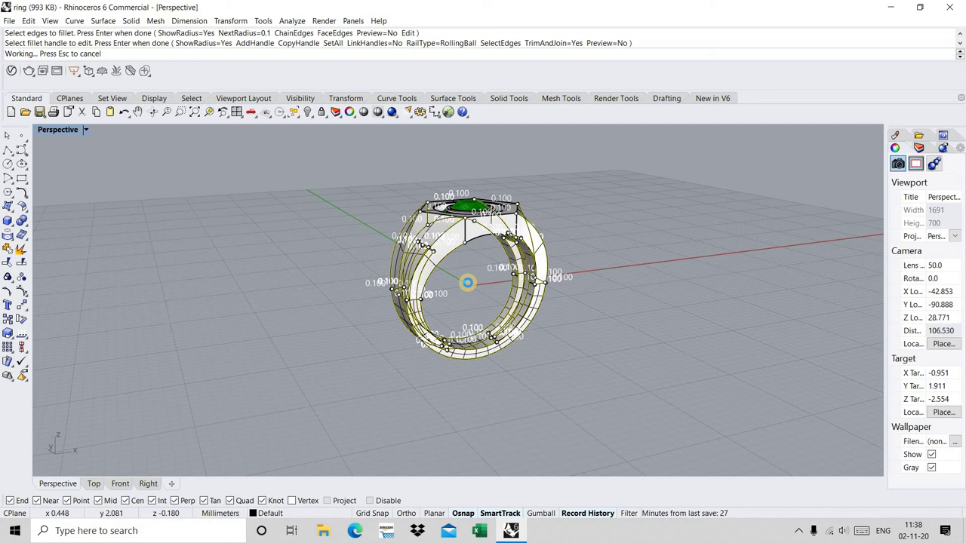
- Inspect the filleted ring, fitting it in view and previewing it shaded
mouse_move(467, 282)
right_mouse_down()
mouse_move(588, 253)
mouse_move(513, 280)
right_mouse_up()
scroll(588, 253, "up", 3)
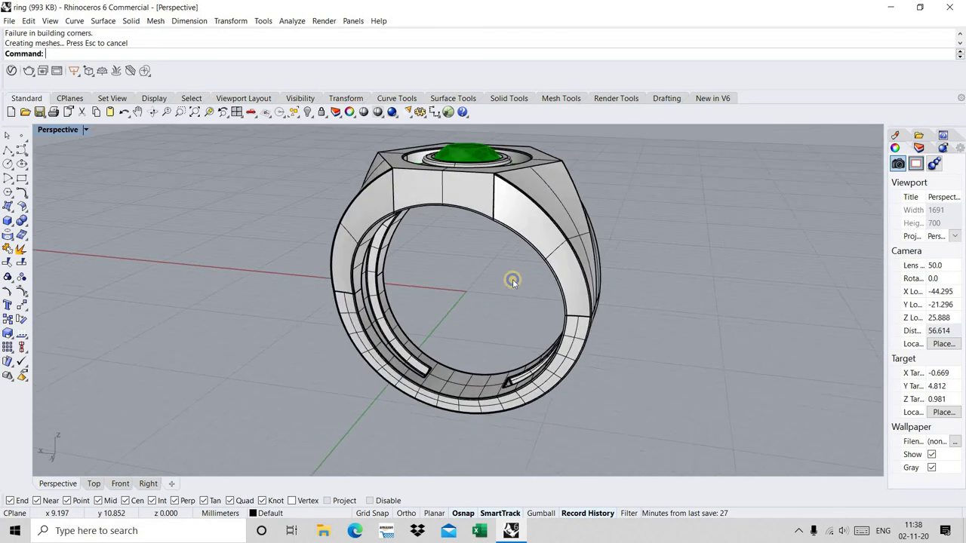
left_click(194, 113)
left_click(363, 112)
- Orbit around the shaded, filleted ring to inspect the band
mouse_move(420, 286)
right_mouse_down()
mouse_move(486, 254)
mouse_move(514, 300)
mouse_move(464, 335)
mouse_move(460, 362)
right_mouse_up()
scroll(485, 254, "up", 3)
scroll(460, 334, "down", 3)
scroll(487, 322, "up", 2)
right_click_drag(487, 322, 498, 328)
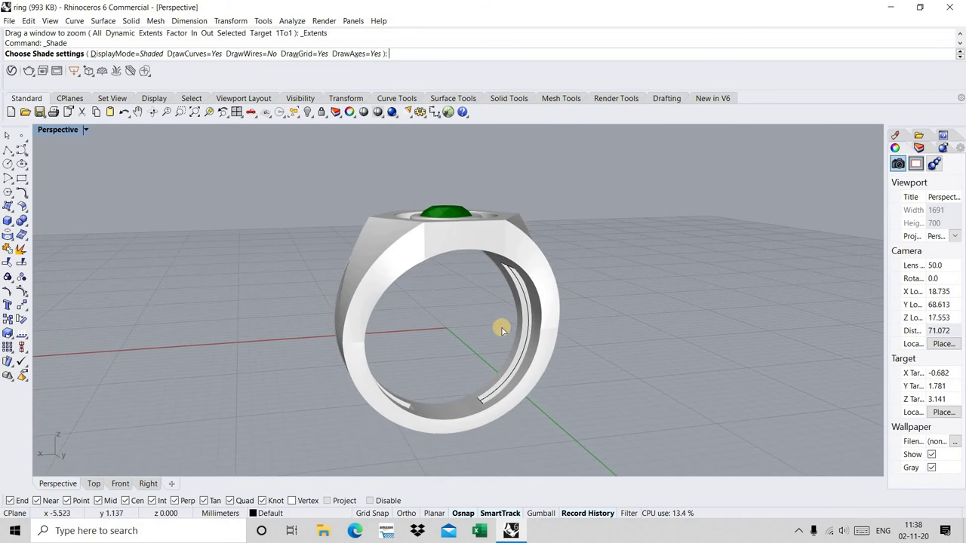
key("Escape")
type("Sel")
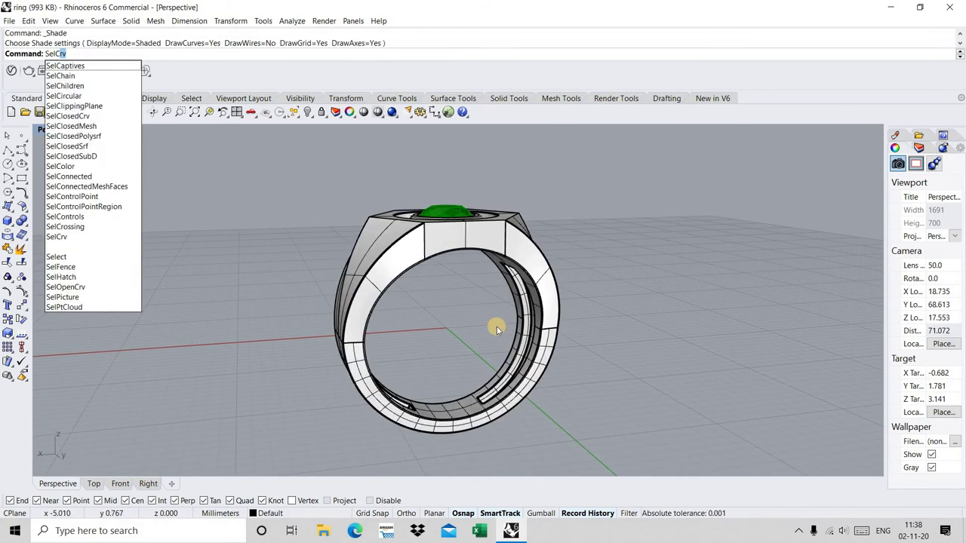
- Select all 41 curves with SelCrv and delete them
key("Return")
key("Delete")
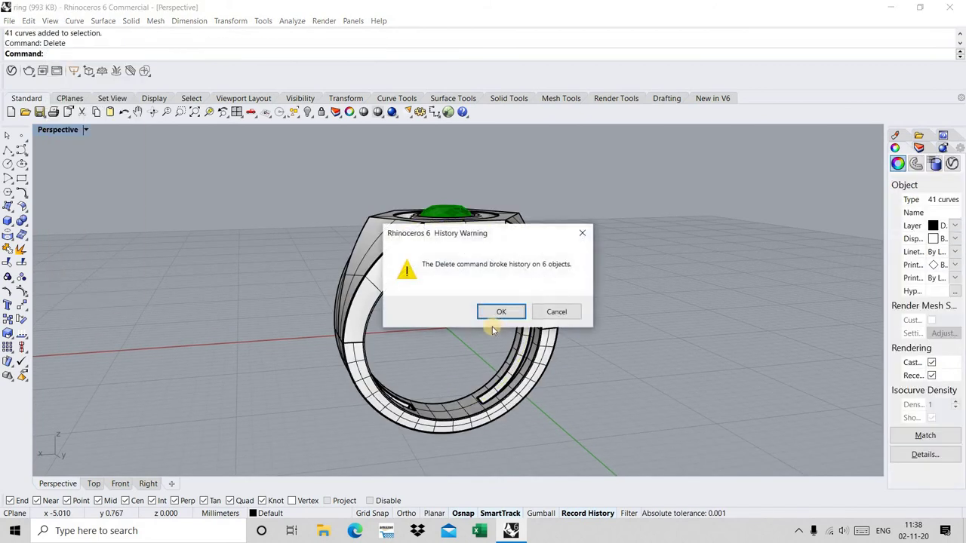
left_click(494, 310)
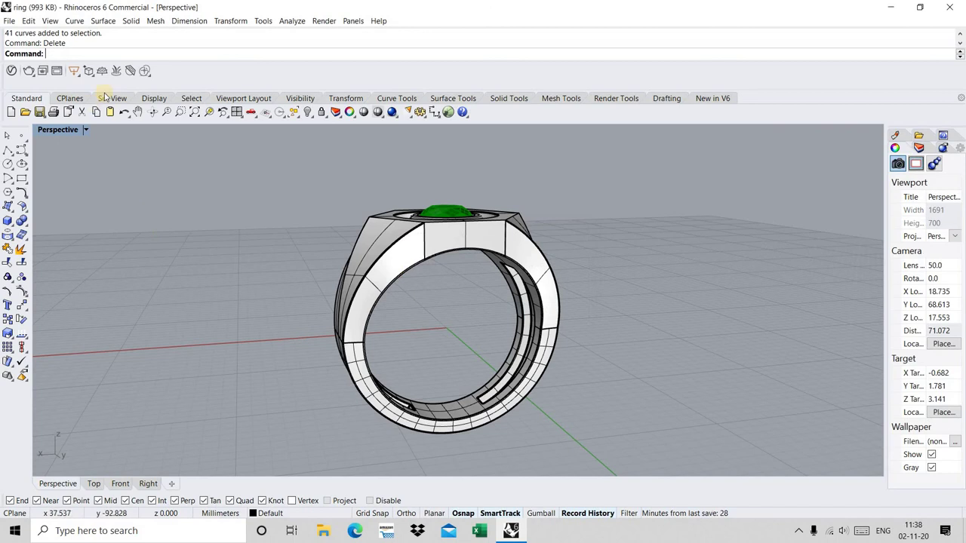
- Fit the ring in view and show it shaded from above toward the gem setting
left_click(193, 112)
left_click(364, 112)
right_click_drag(398, 184, 372, 256)
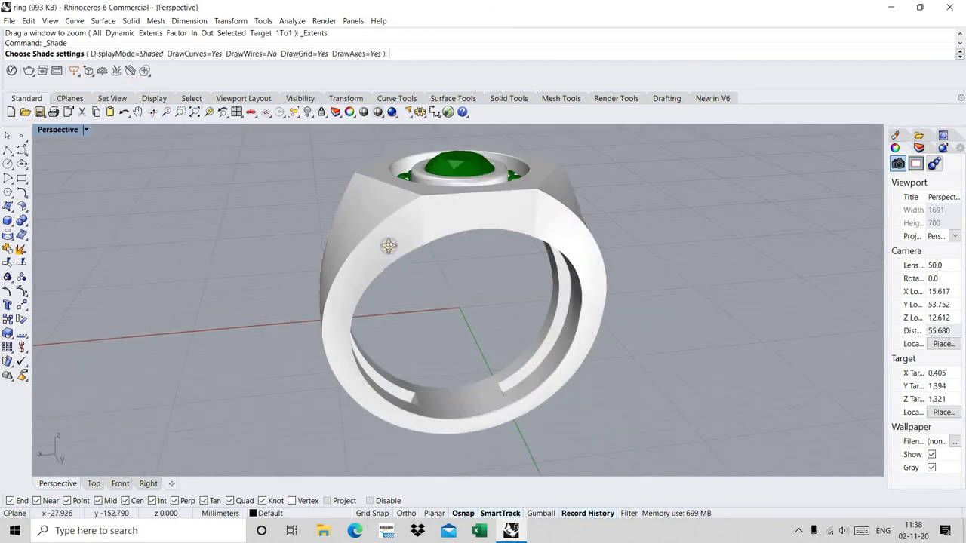
right_click_drag(405, 304, 404, 311)
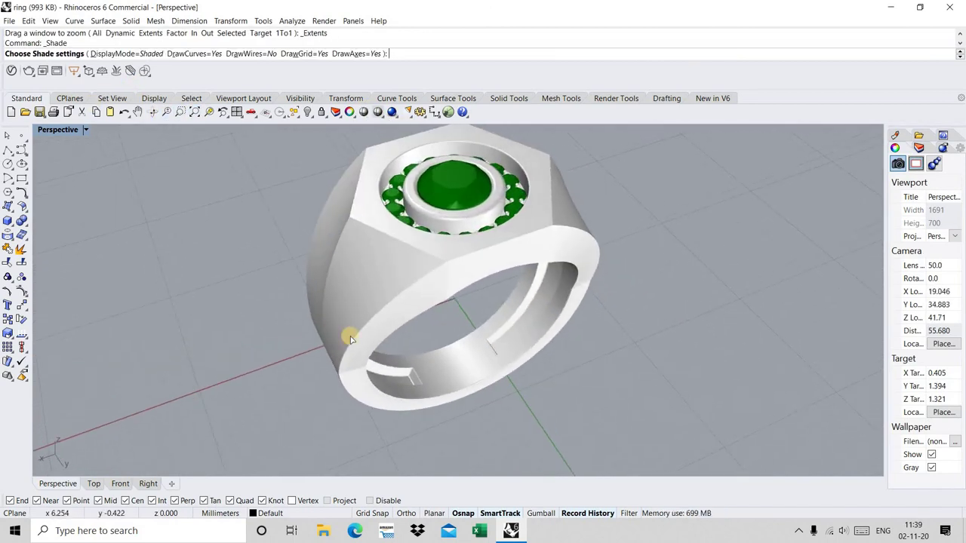
- Return to the four-view layout and nudge the whole ring slightly in the Right view
key("ctrl+m")
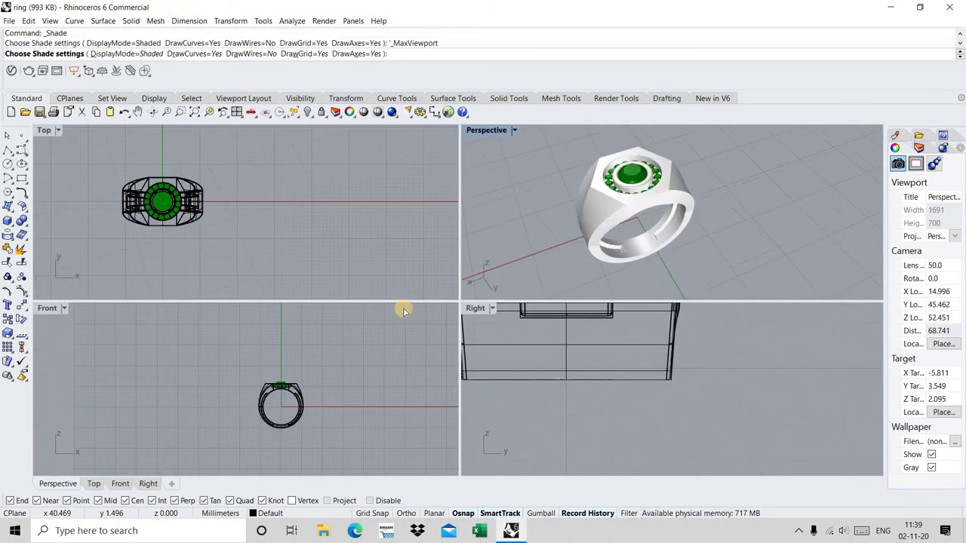
left_click(725, 428)
scroll(621, 394, "down", 3)
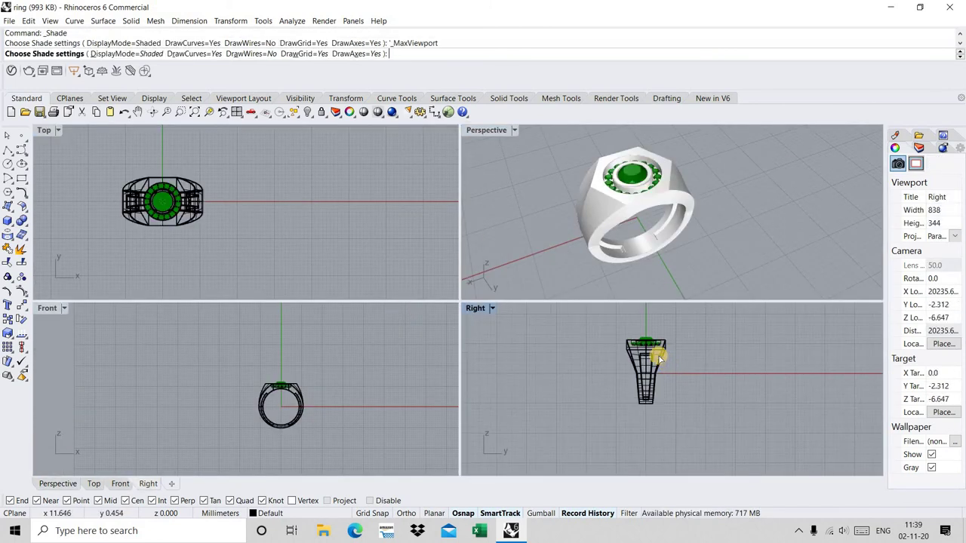
key("ctrl+a")
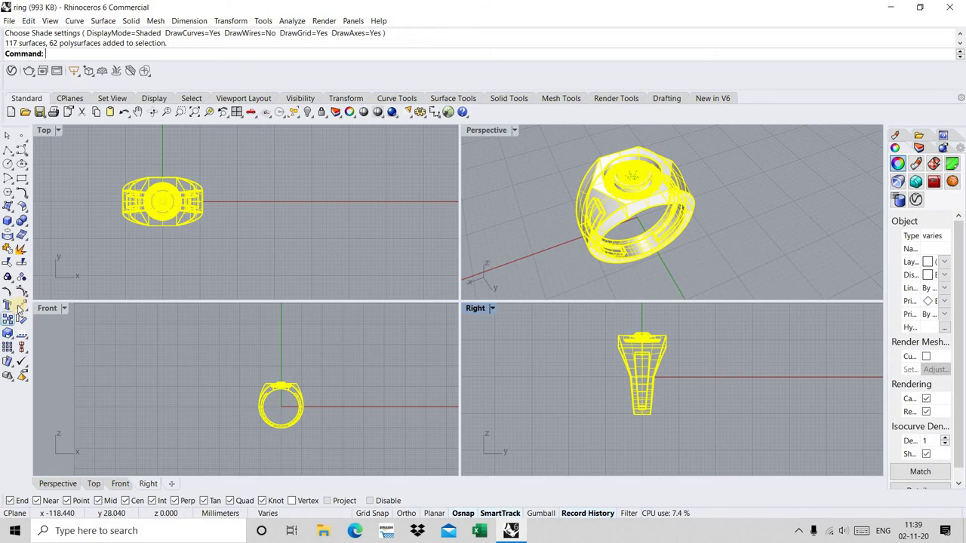
type("m")
key("Return")
right_click_drag(679, 431, 600, 388)
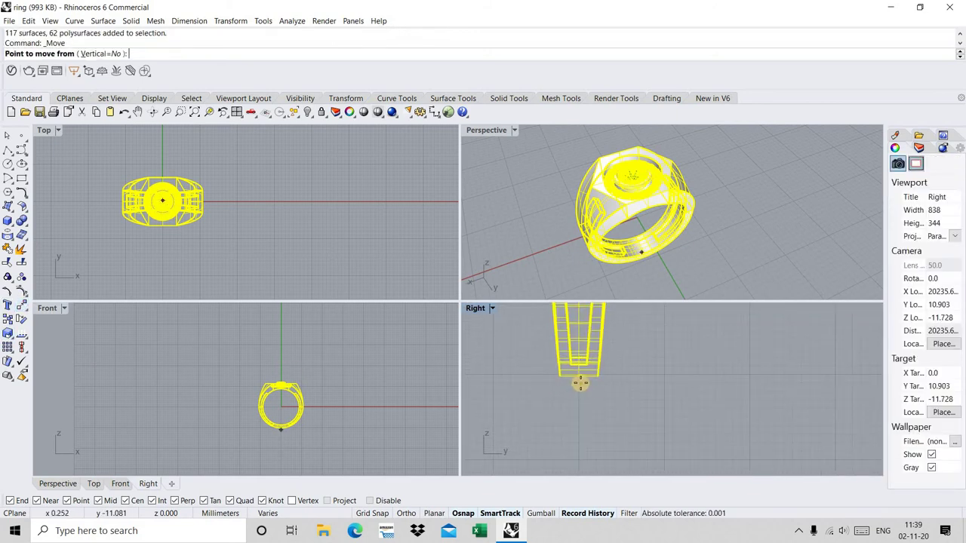
scroll(578, 379, "up", 4)
scroll(585, 363, "up", 2)
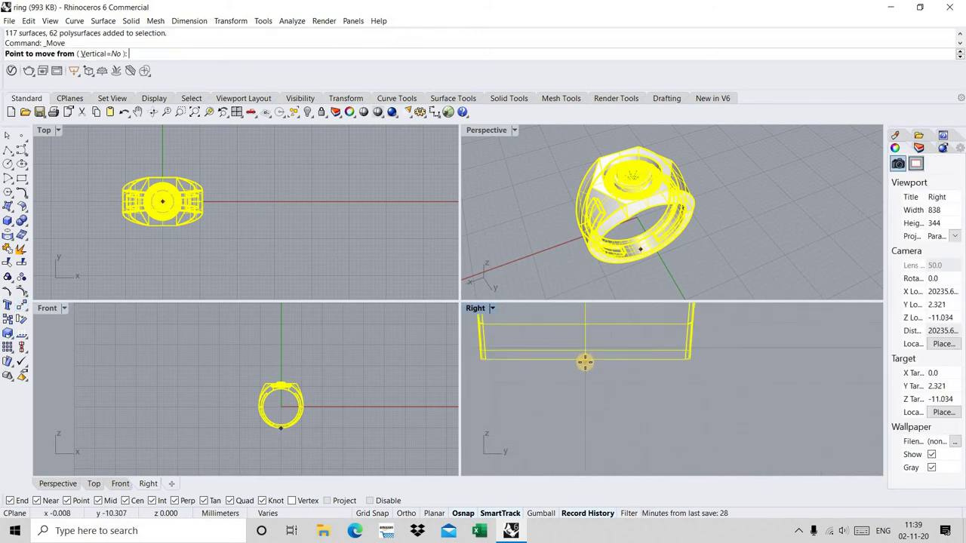
scroll(587, 370, "up", 2)
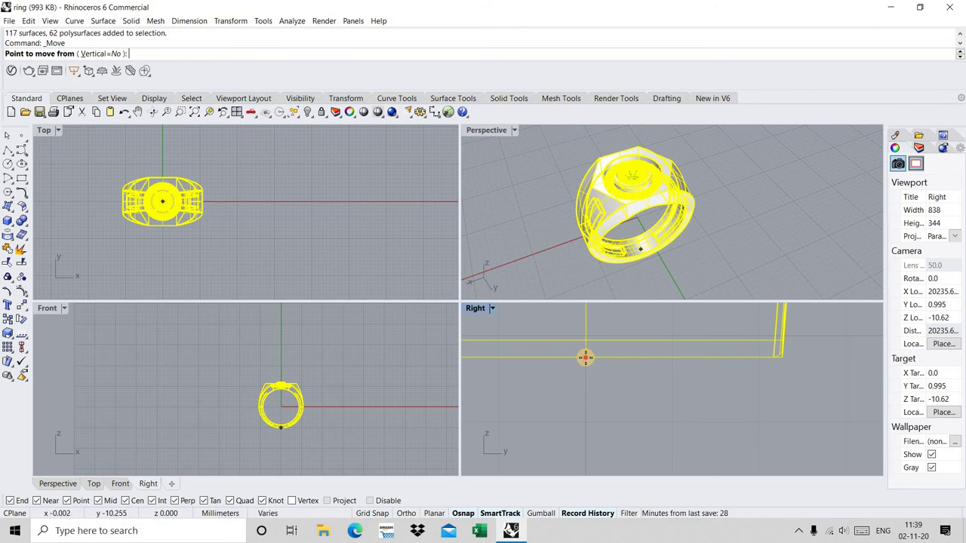
left_click(586, 357)
left_click(588, 358)
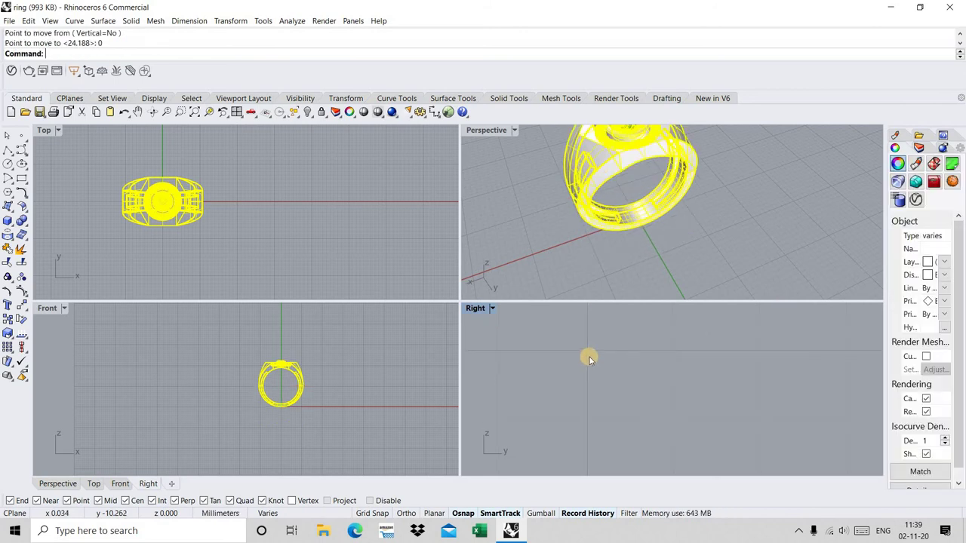
left_click(642, 227)
right_click_drag(642, 226, 721, 140)
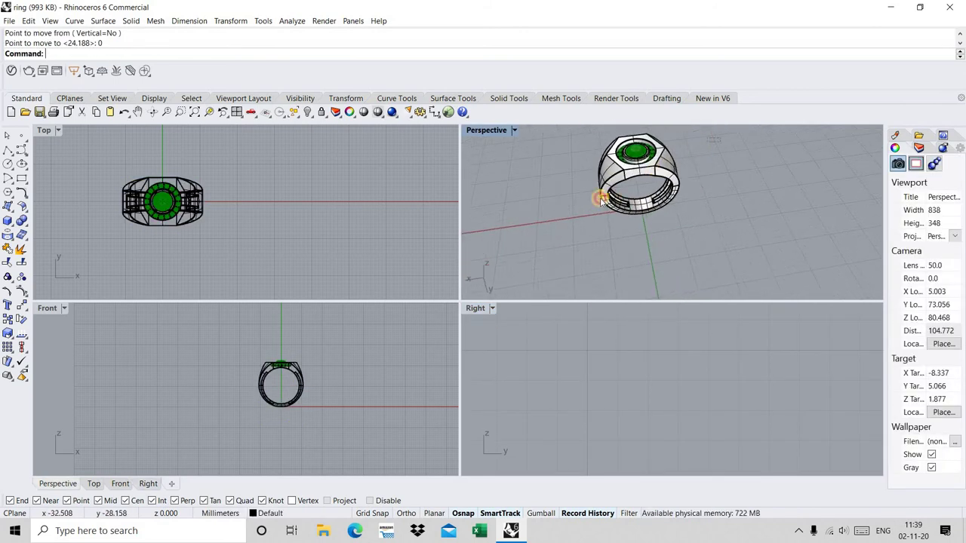
- Copy the ring and rotate the copy a quarter turn about the origin
key("ctrl+a")
scroll(560, 376, "down", 5)
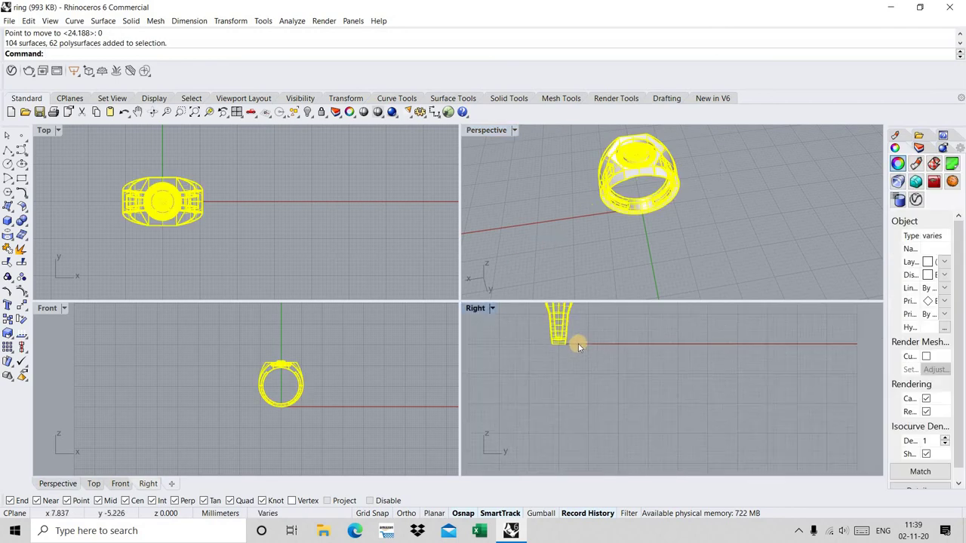
left_click(8, 320)
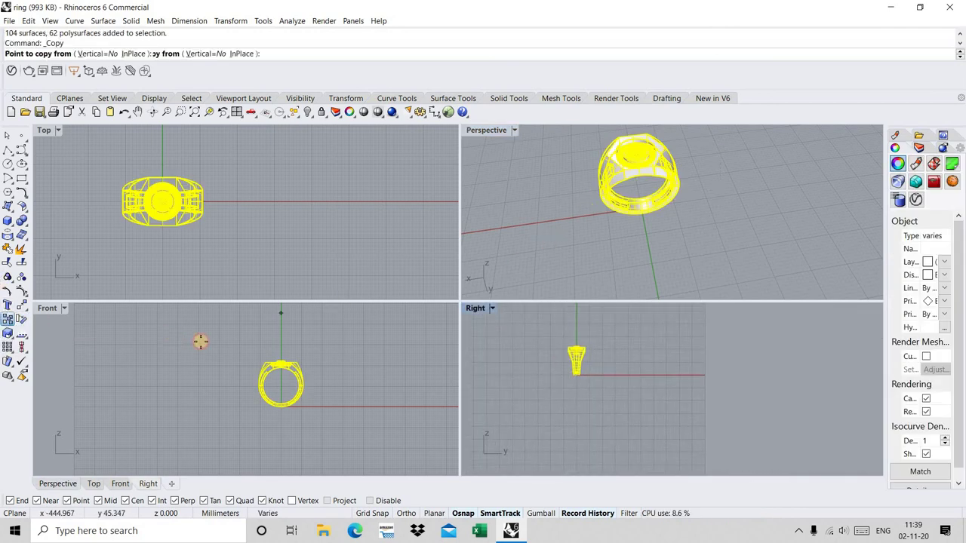
right_click(21, 320)
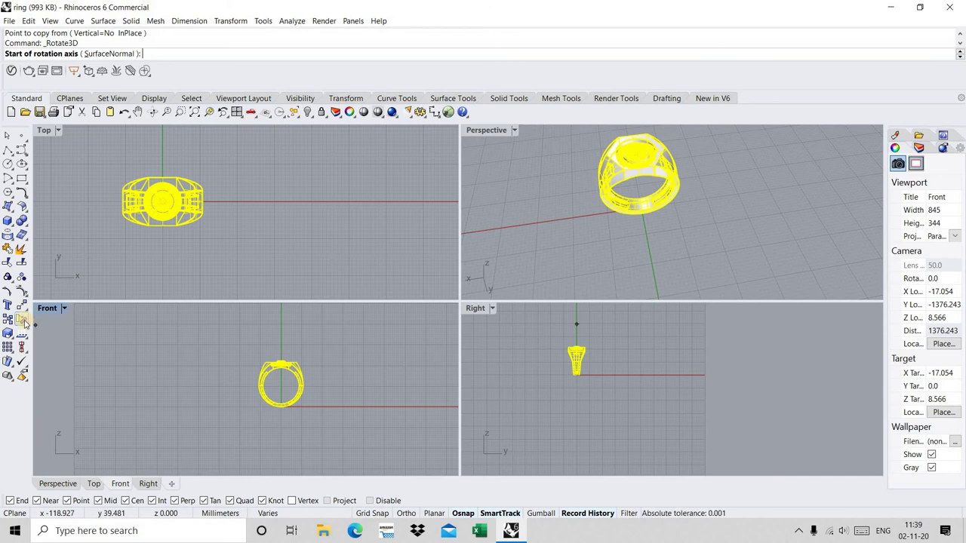
left_click(21, 320)
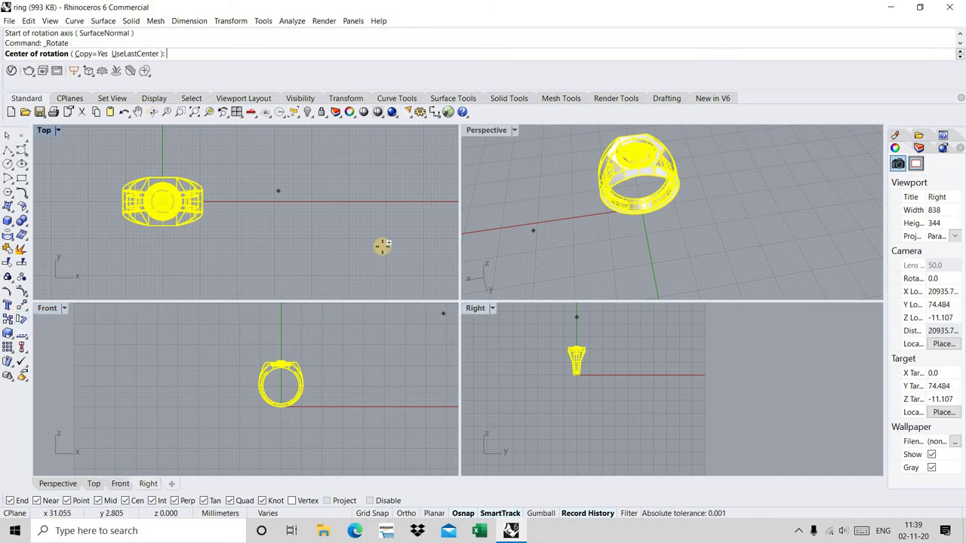
type("0")
key("Return")
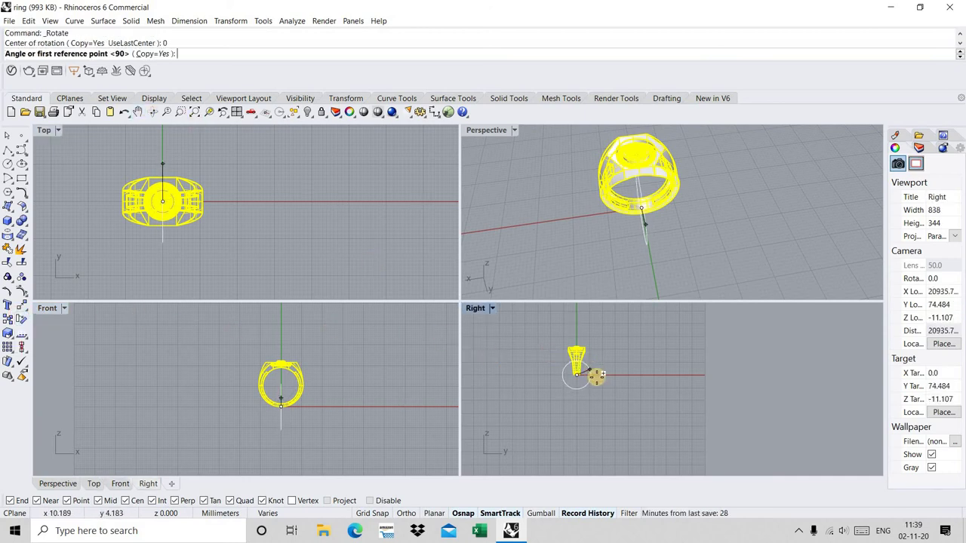
key("F8")
left_click(632, 373)
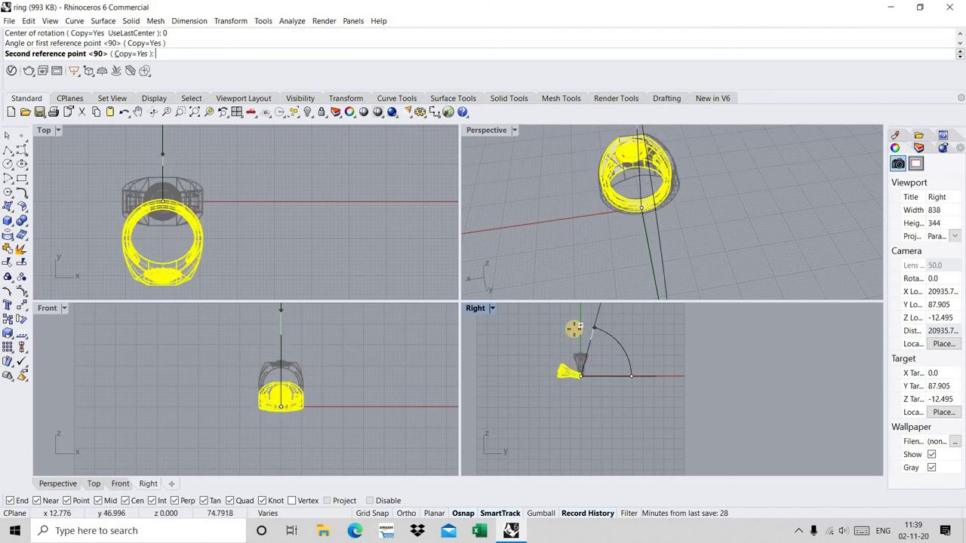
scroll(580, 326, "up", 5)
left_click(579, 326)
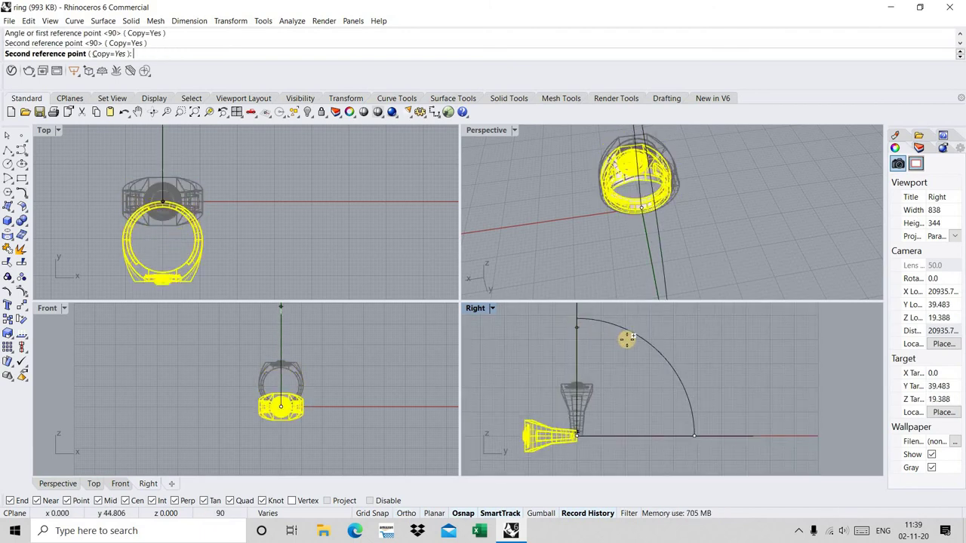
key("Return")
- Move the rotated copy beside the original ring, accepting the broken-history warning
right_click_drag(268, 252, 350, 203)
scroll(351, 204, "down", 2)
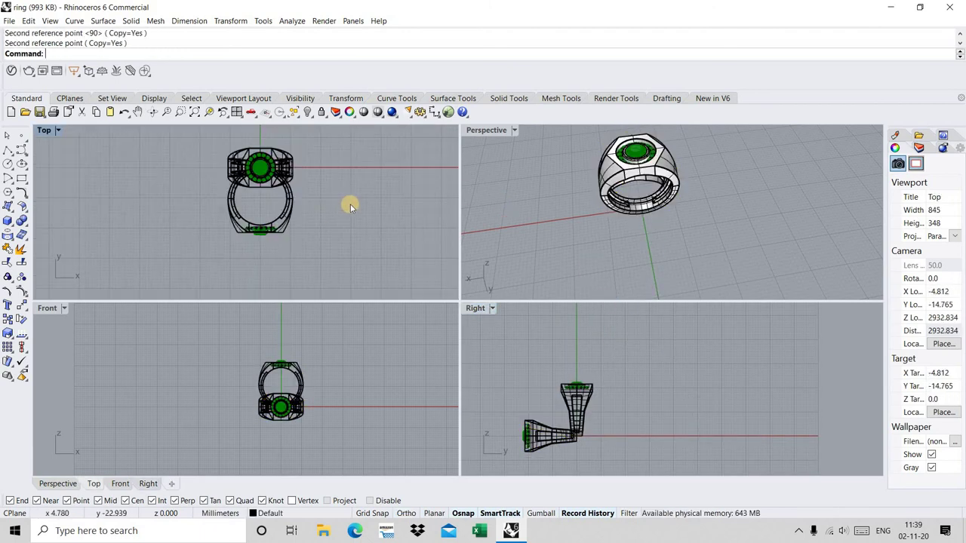
scroll(290, 213, "up", 2)
left_click_drag(285, 209, 325, 216)
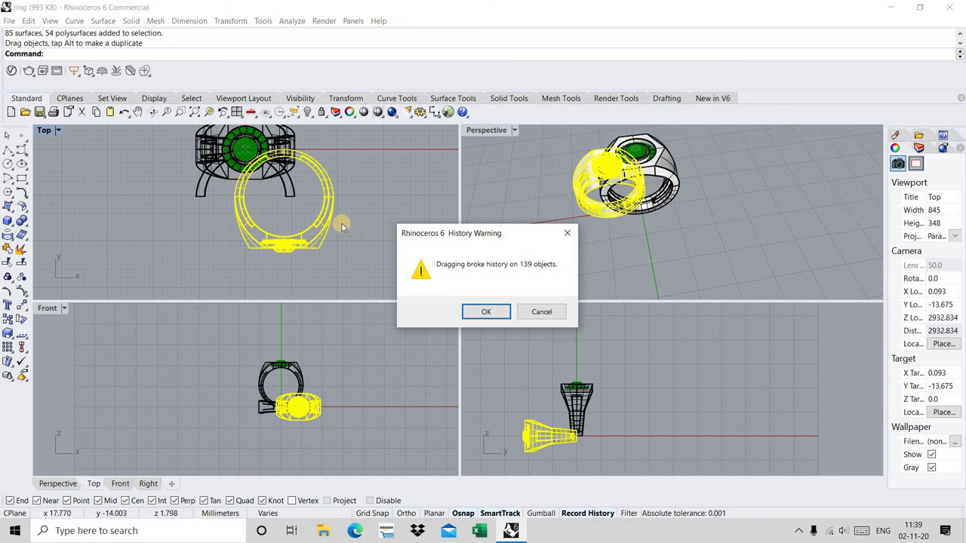
key("Escape")
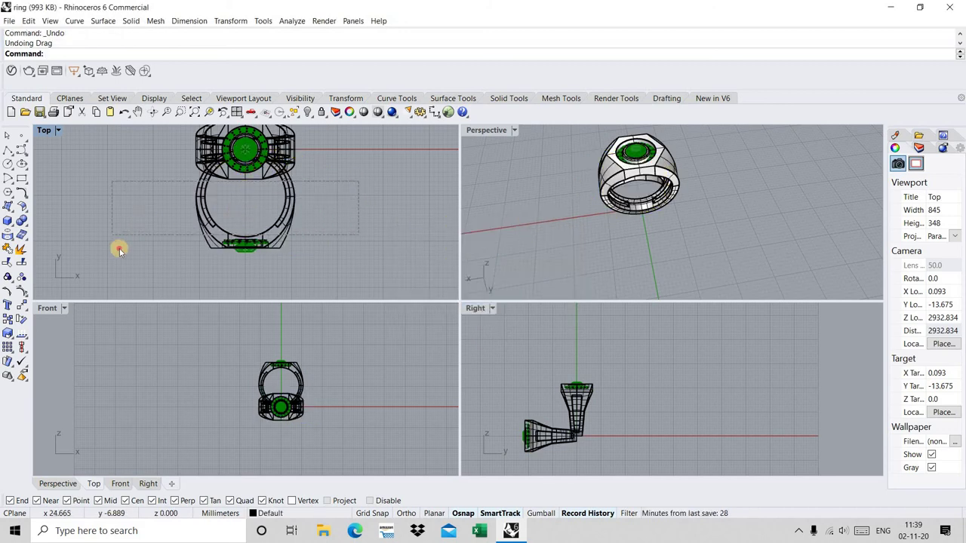
left_click(303, 200)
left_click_drag(284, 200, 322, 202)
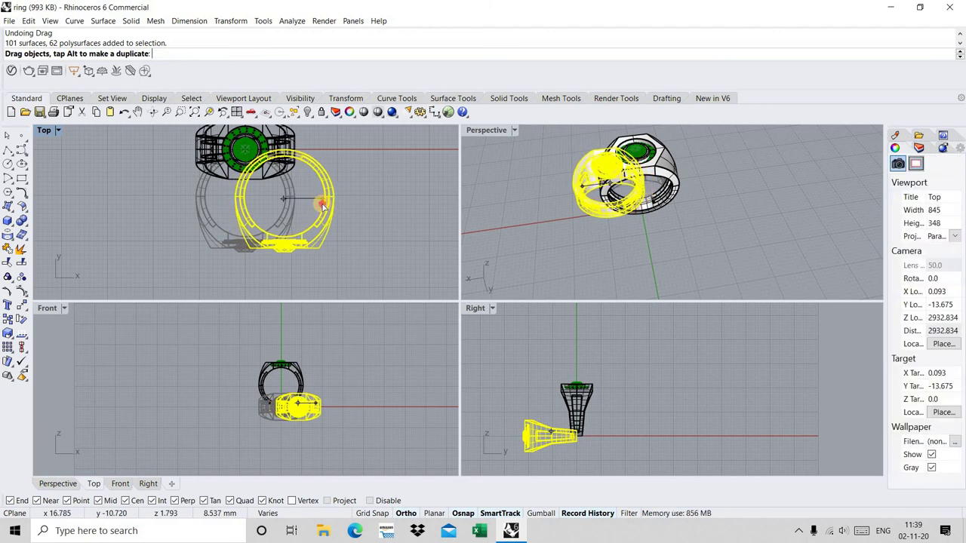
left_click_drag(322, 202, 323, 204)
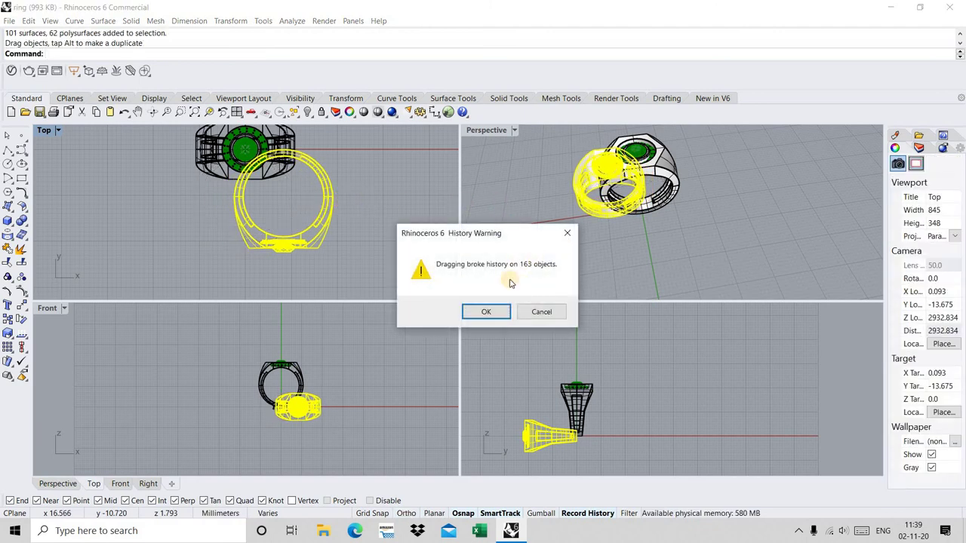
left_click(484, 311)
key("Escape")
- Select the lower rotated ring, try a small move, then undo it
mouse_move(647, 190)
right_mouse_down()
mouse_move(718, 198)
mouse_move(288, 196)
right_mouse_up()
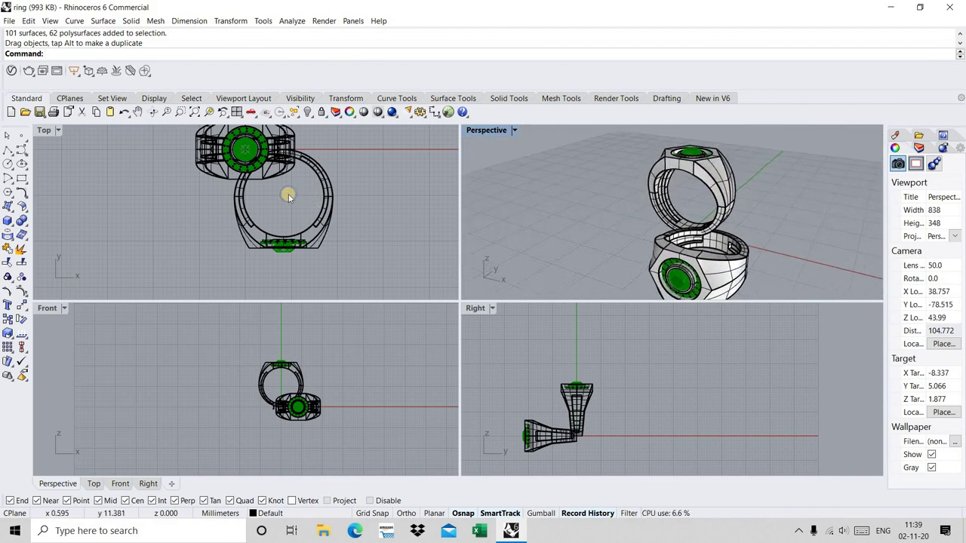
scroll(577, 444, "up", 3)
scroll(565, 400, "up", 2)
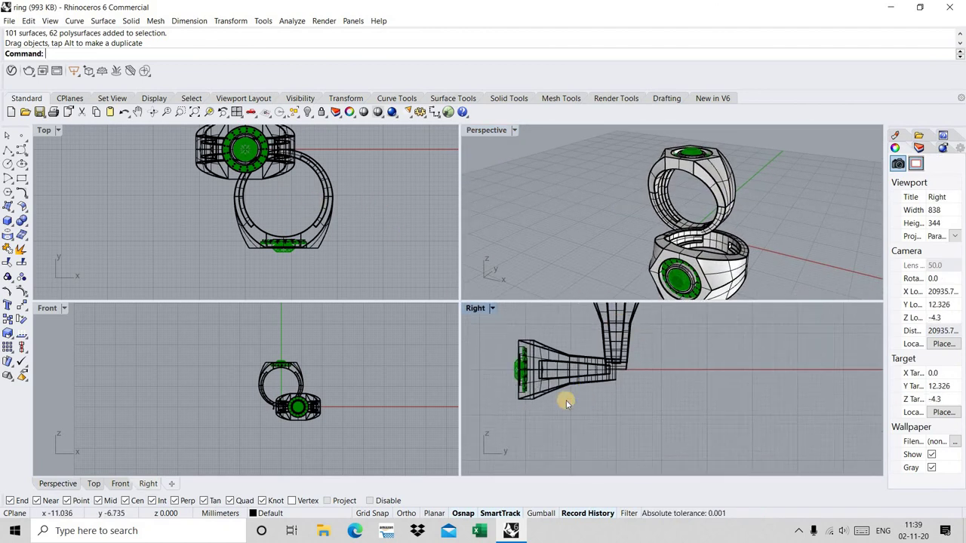
scroll(573, 414, "up", 2)
left_click_drag(531, 335, 473, 380)
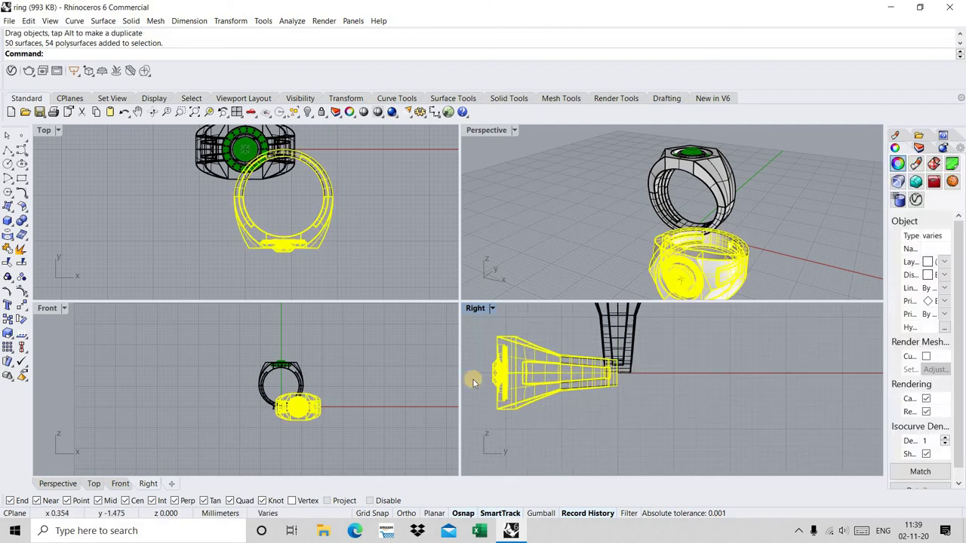
left_click(21, 305)
right_click_drag(575, 406, 571, 360)
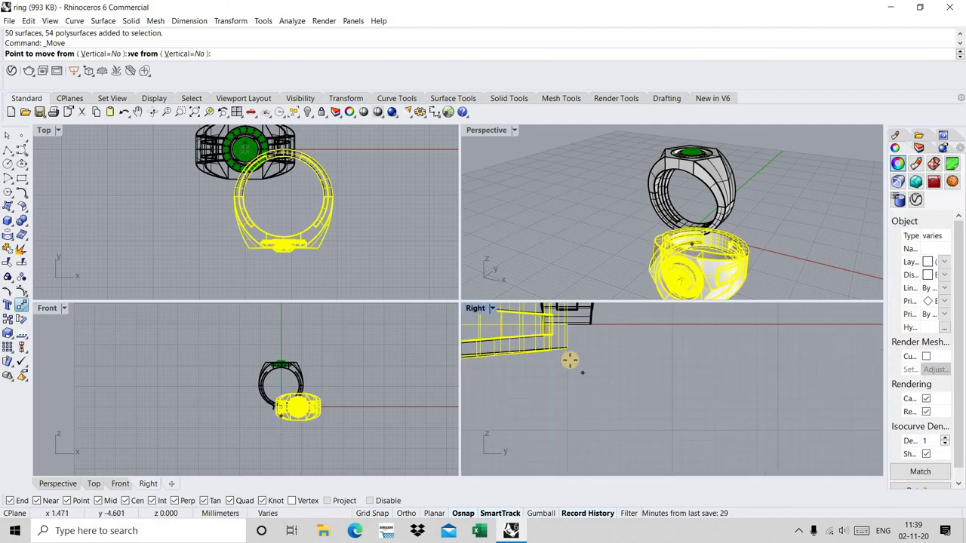
left_click(569, 355)
left_click(570, 357)
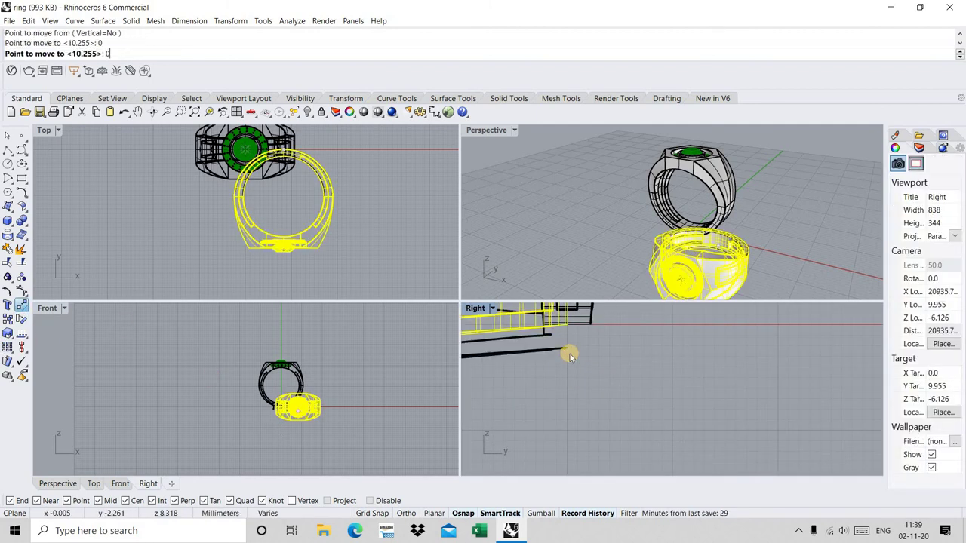
key("ctrl+z")
- Pick the rotated ring's parts, move them to the origin, then undo that move
scroll(562, 374, "down", 1)
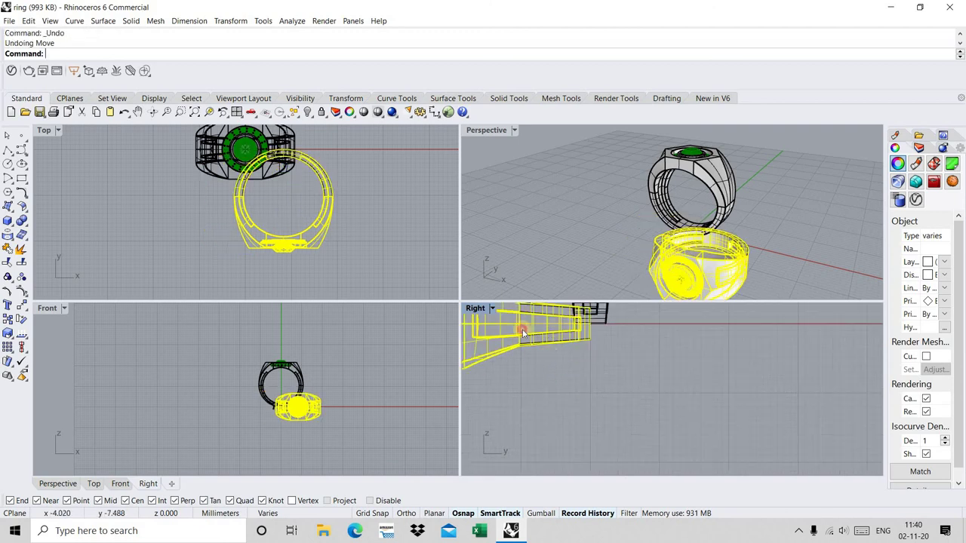
left_click(562, 381)
left_click(562, 345)
scroll(562, 336, "up", 1)
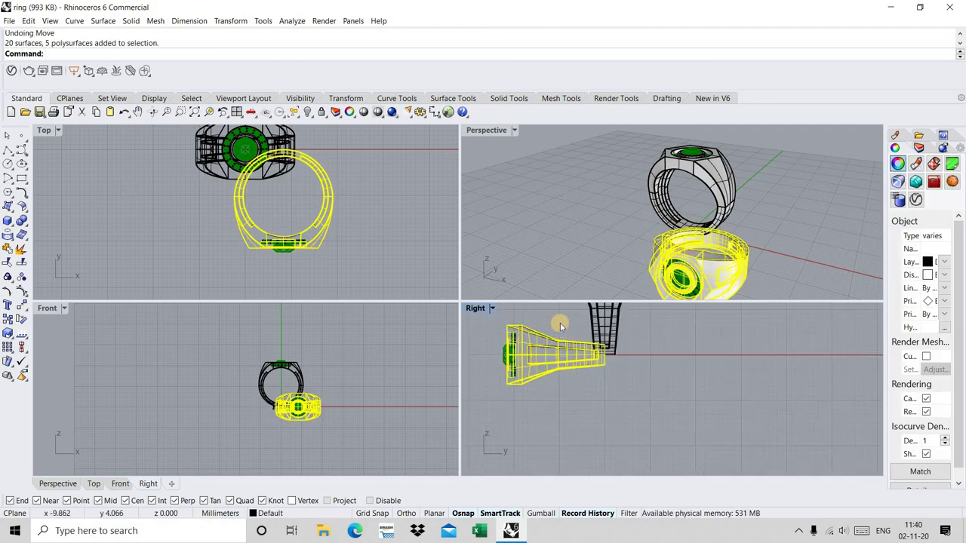
left_click(519, 379)
scroll(643, 379, "up", 1)
key("Return")
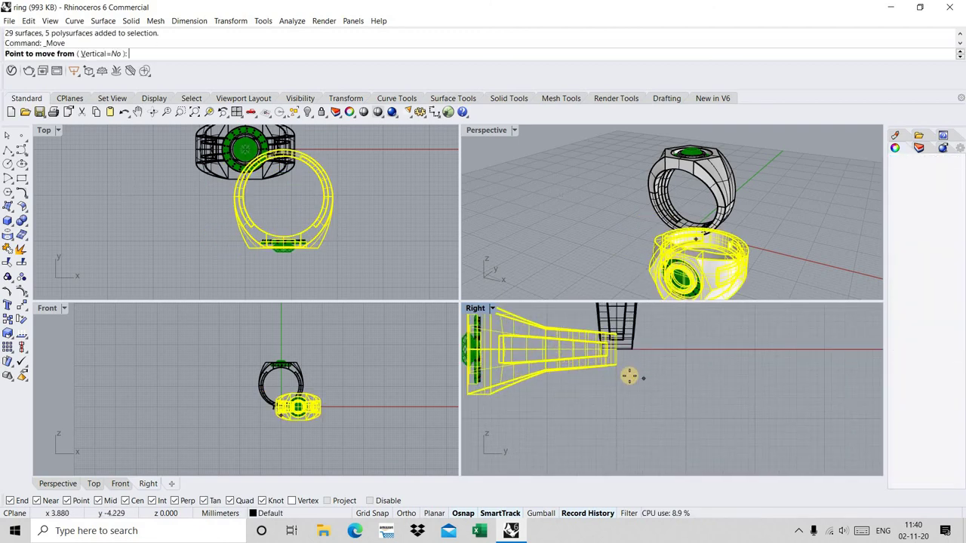
scroll(629, 375, "up", 1)
left_click(607, 366)
type("0")
key("Return")
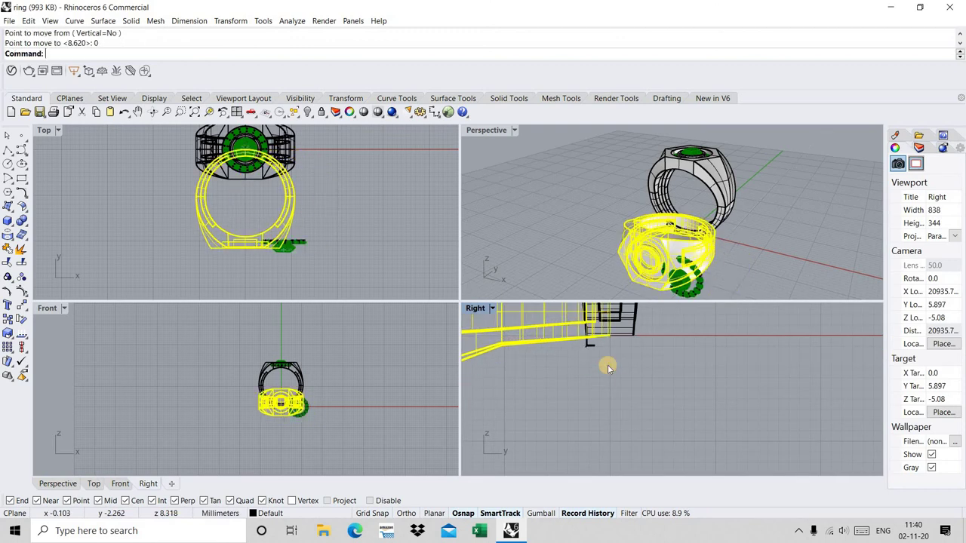
key("ctrl+z")
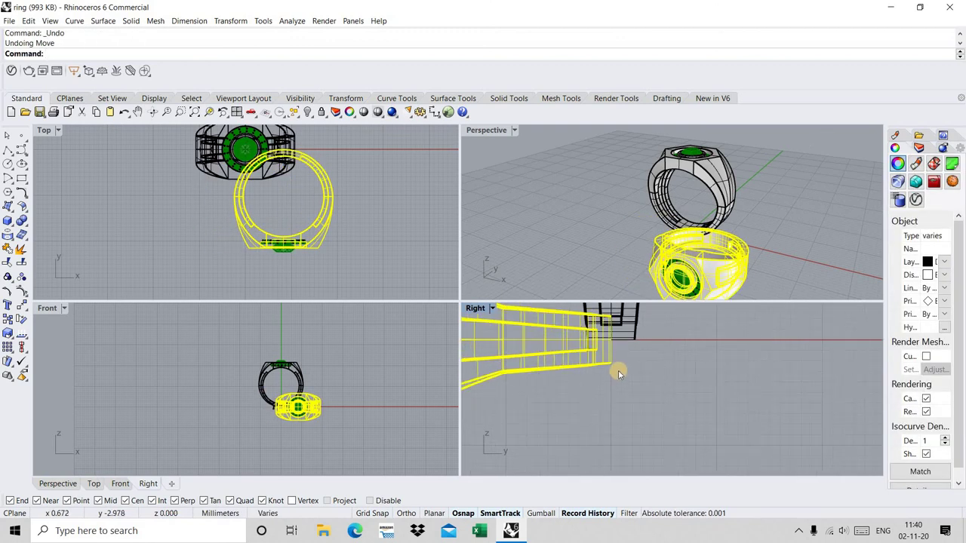
- Window-select the rotated ring in the side view, retry the move to the origin, and undo
scroll(623, 358, "down", 2)
scroll(710, 251, "down", 2)
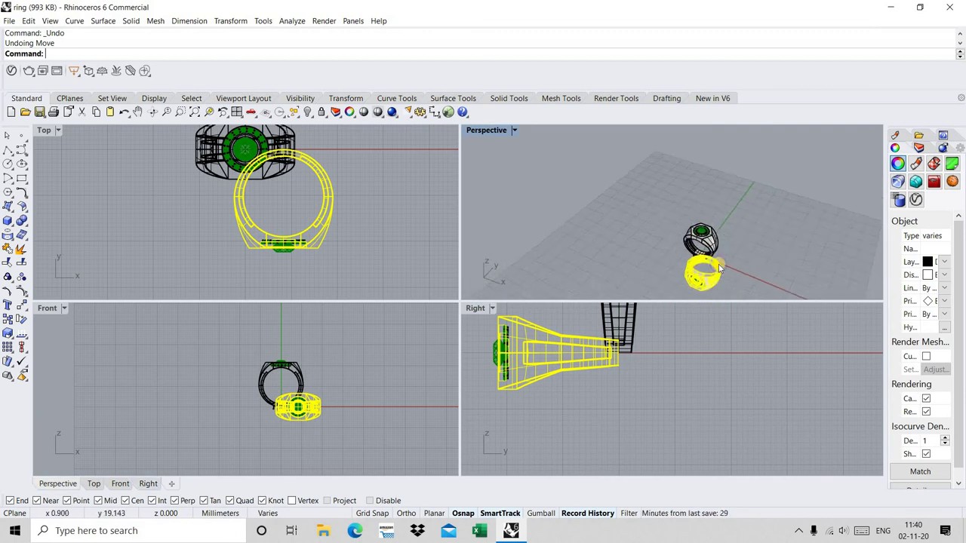
scroll(687, 250, "up", 6)
scroll(682, 250, "down", 2)
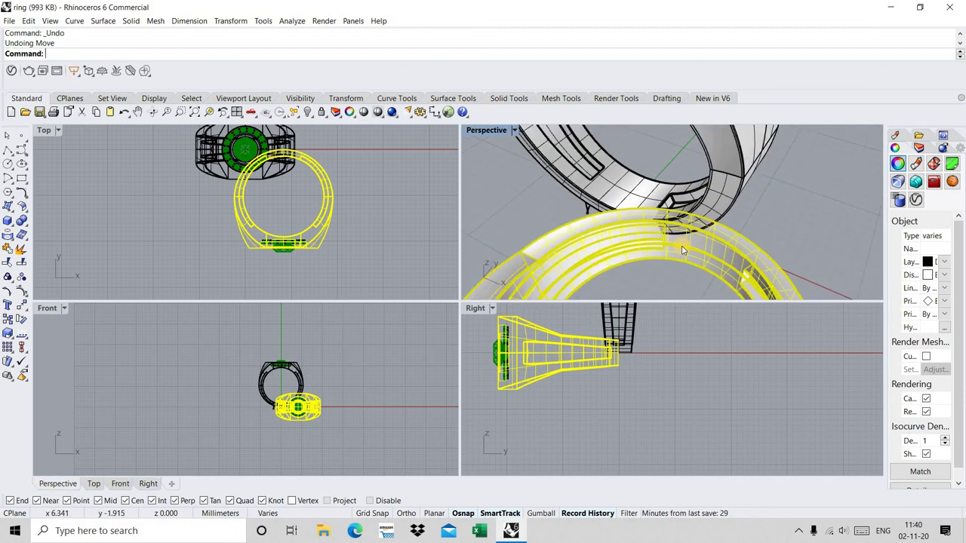
left_click(686, 249)
scroll(686, 249, "down", 3)
left_click(569, 340)
scroll(594, 323, "up", 1)
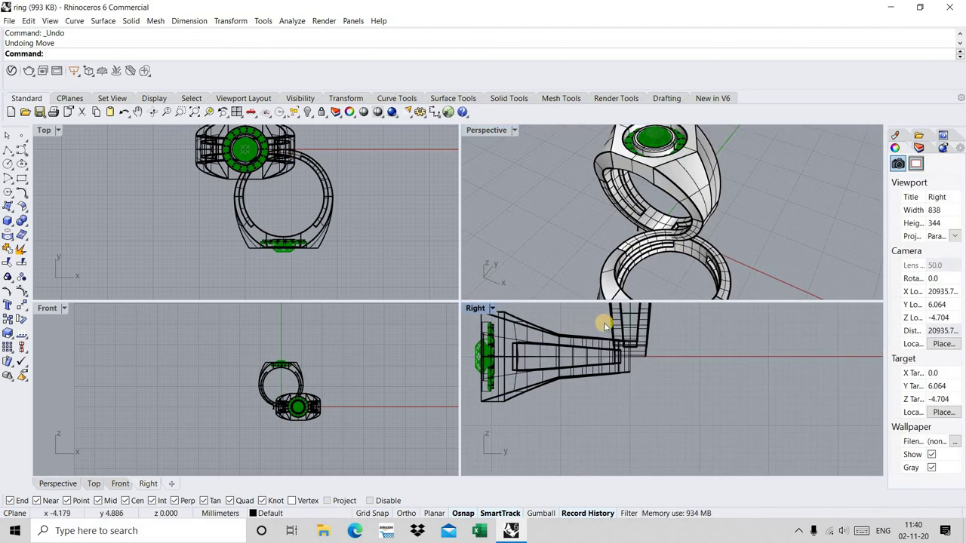
mouse_move(603, 325)
left_mouse_down()
mouse_move(498, 417)
mouse_move(276, 313)
left_mouse_up()
scroll(552, 346, "down", 2)
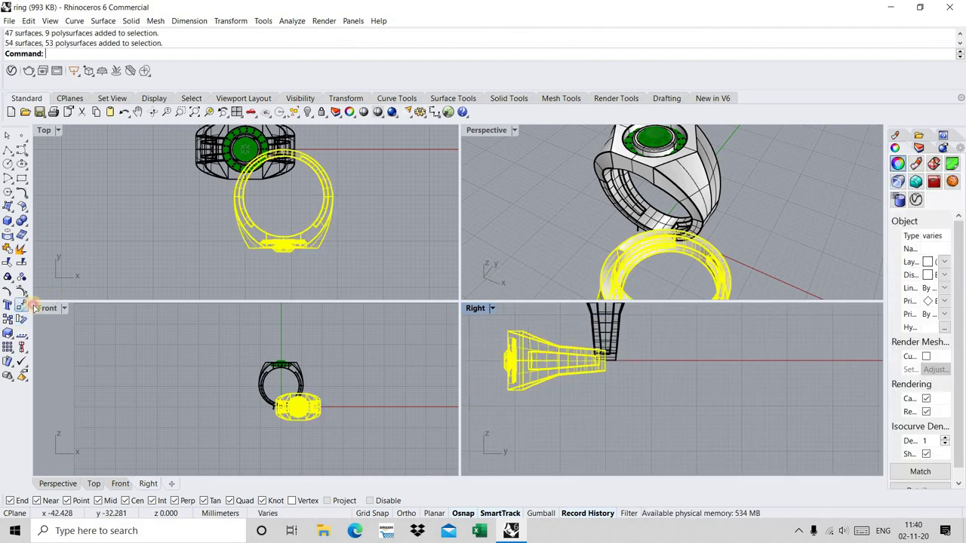
left_click(21, 306)
scroll(558, 370, "up", 2)
scroll(566, 369, "up", 1)
left_click(562, 363)
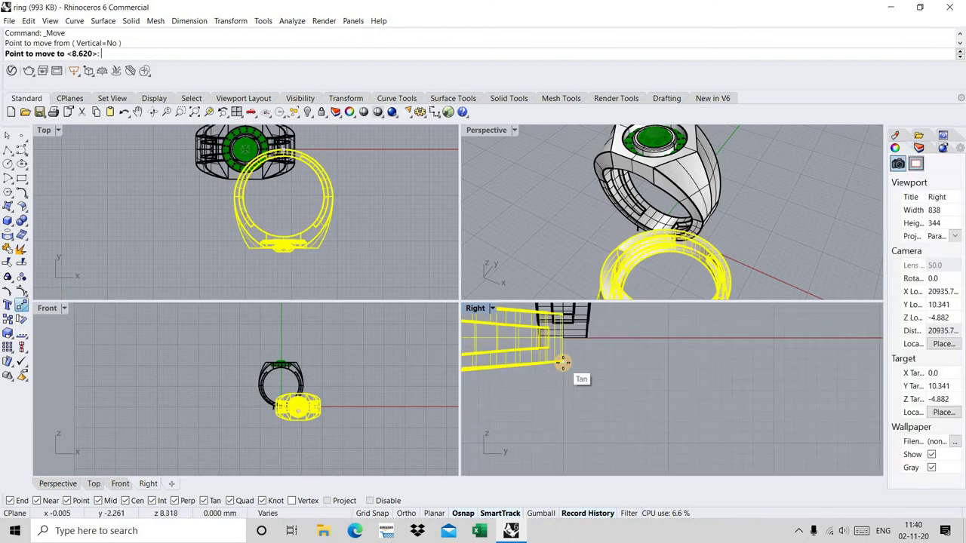
type("0")
key("Return")
scroll(549, 354, "down", 1)
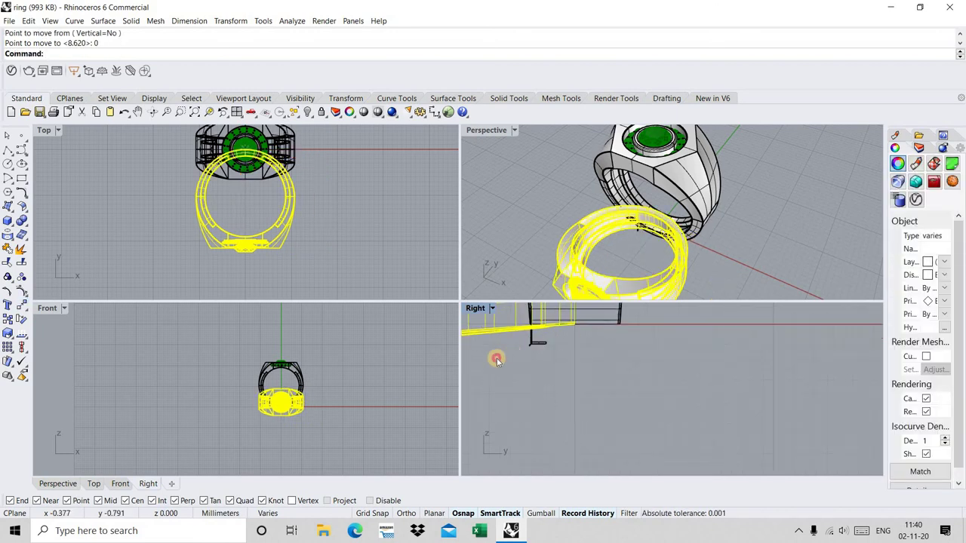
left_click(531, 366)
key("ctrl+z")
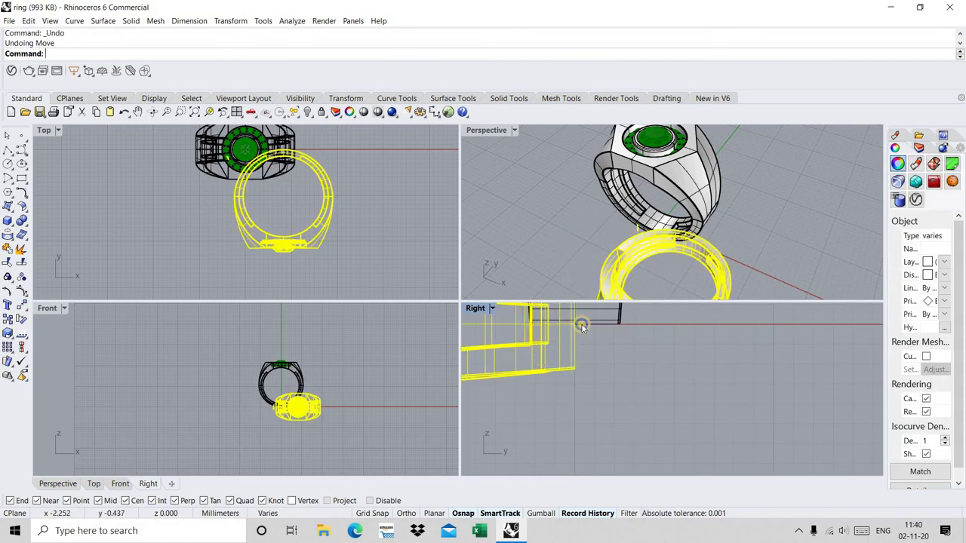
- Undo the remaining moves and rotation so only the original upright ring remains
scroll(581, 326, "up", 1)
scroll(680, 226, "down", 3)
left_click(755, 189)
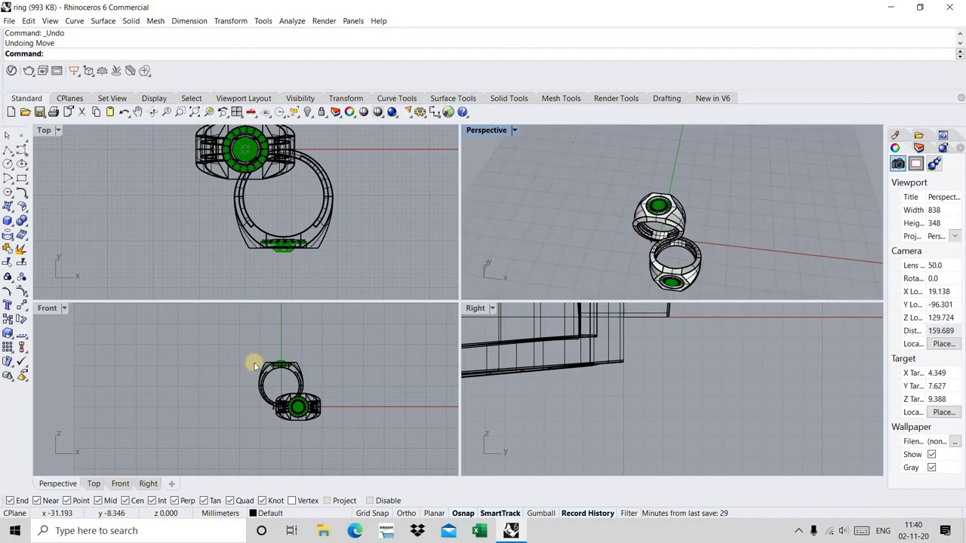
scroll(272, 392, "up", 2)
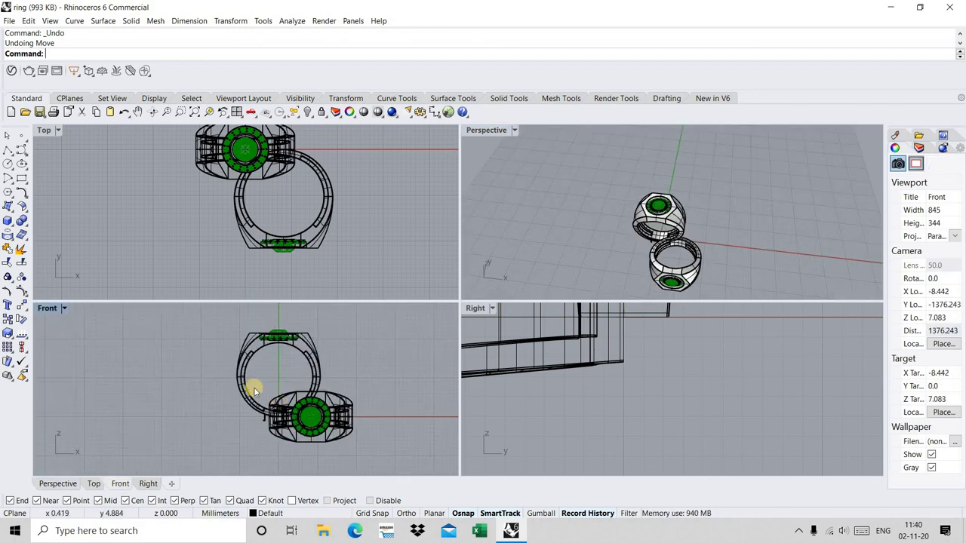
scroll(252, 381, "up", 2)
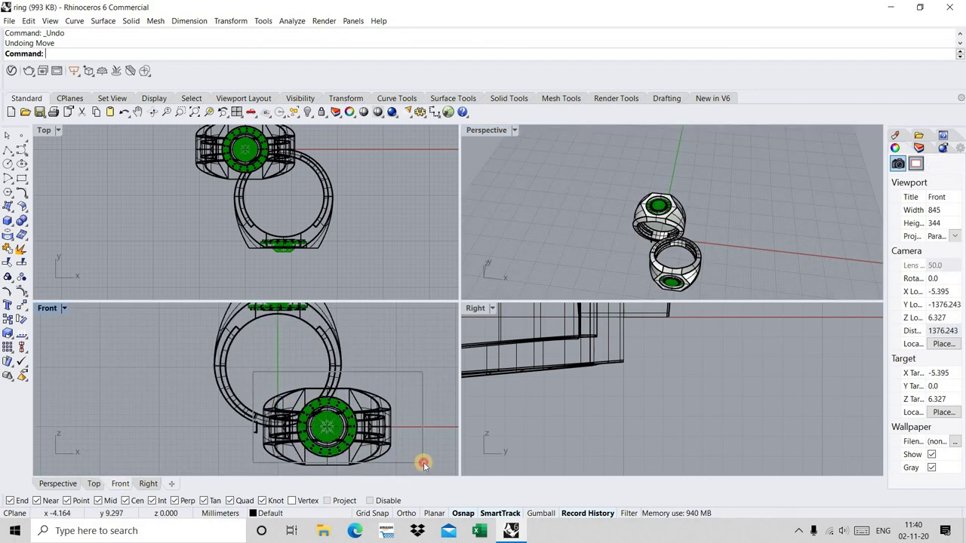
key("ctrl+z")
key("ctrl+z")
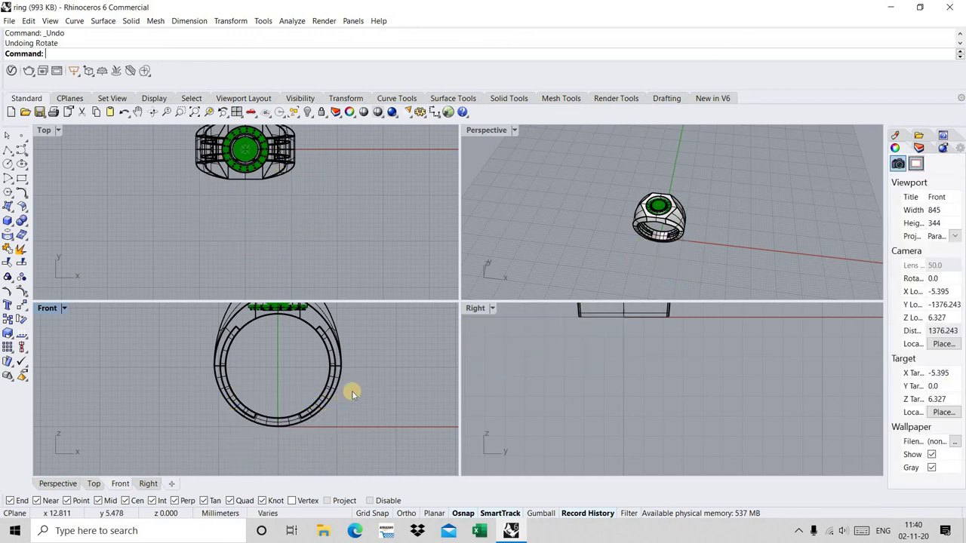
- Select every part of the ring and attempt a Boolean Union
right_click_drag(695, 210, 591, 164)
left_click_drag(591, 164, 805, 265)
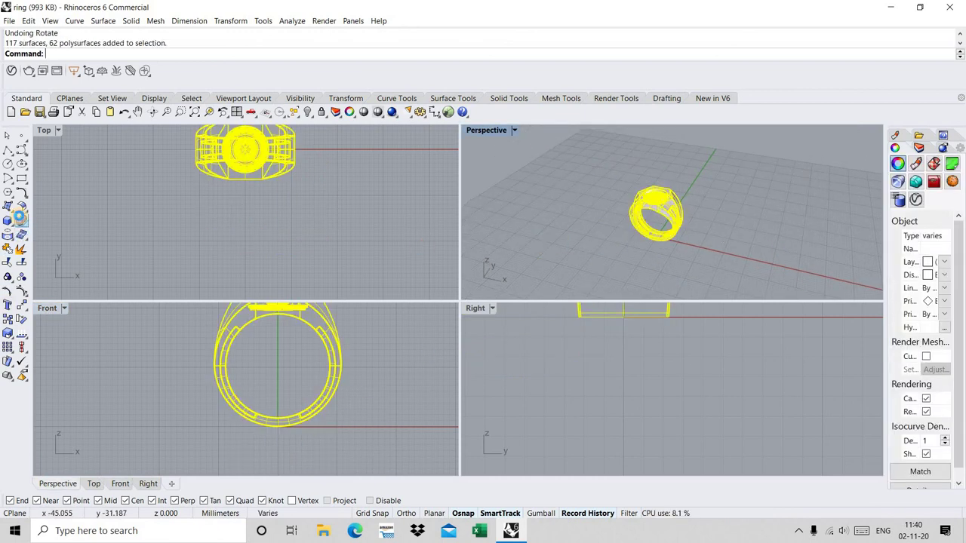
left_click(21, 220)
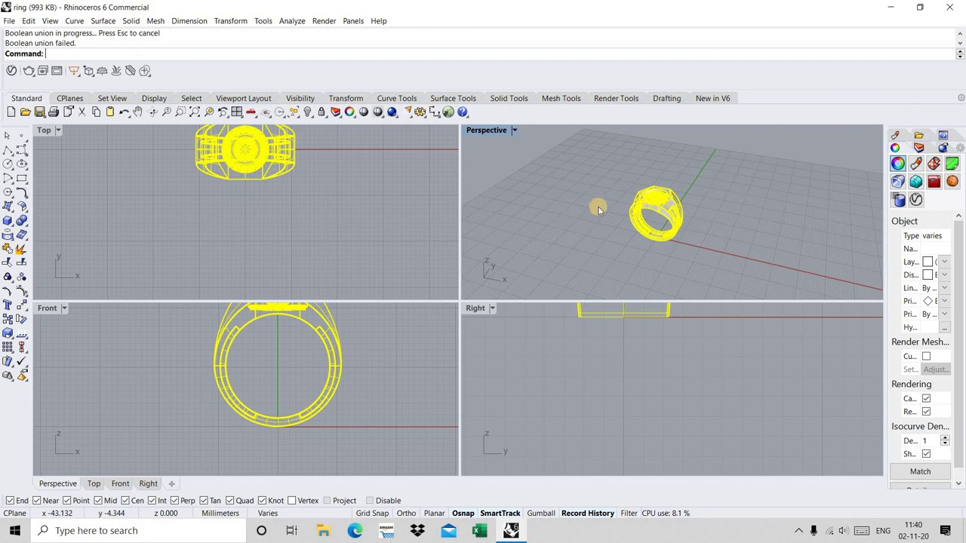
left_click(573, 183)
- Orbit around the ring, selecting individual surfaces and polysurfaces to inspect them
scroll(649, 196, "up", 3)
right_click_drag(649, 196, 675, 221)
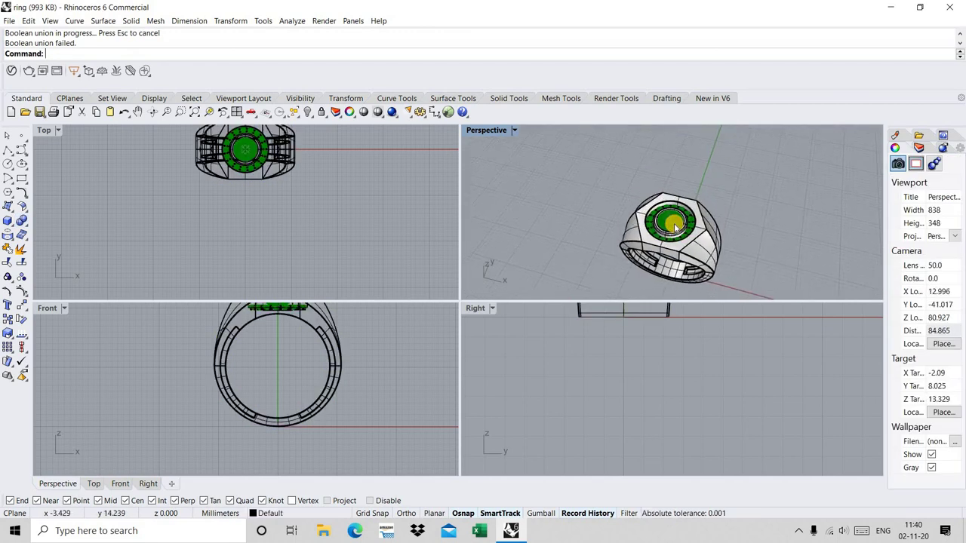
left_click(691, 251)
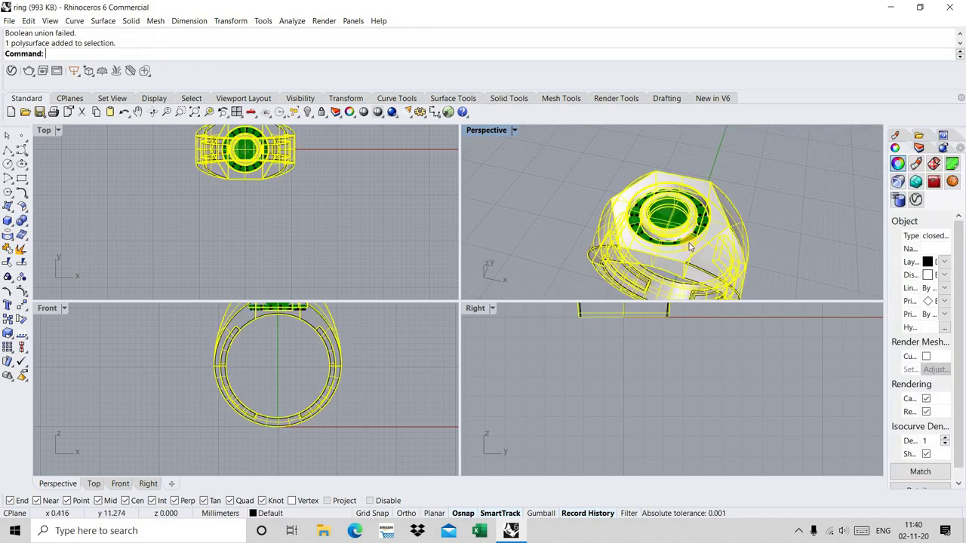
left_click(558, 203)
right_click_drag(580, 212, 662, 230)
left_click(655, 226, "ctrl+shift")
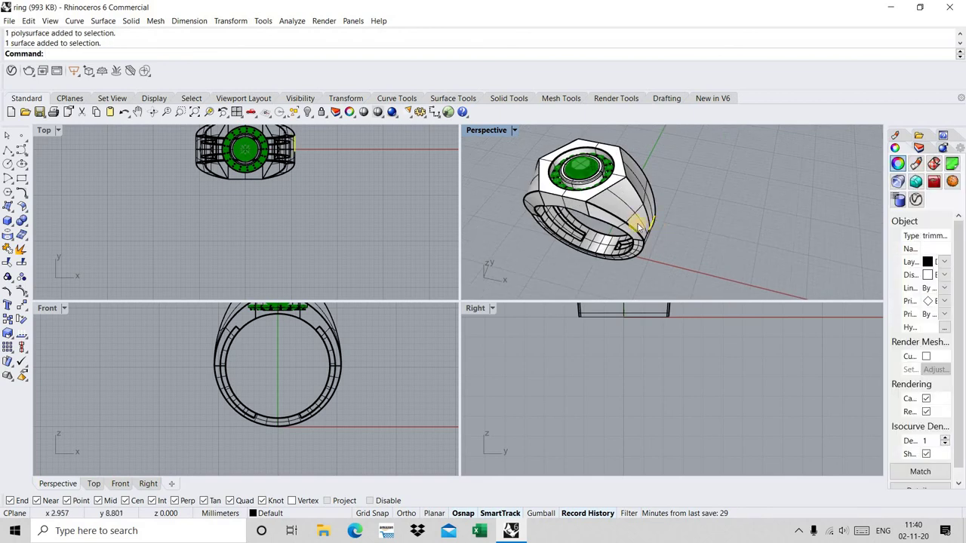
key("Escape")
scroll(637, 215, "up", 5)
left_click(638, 209)
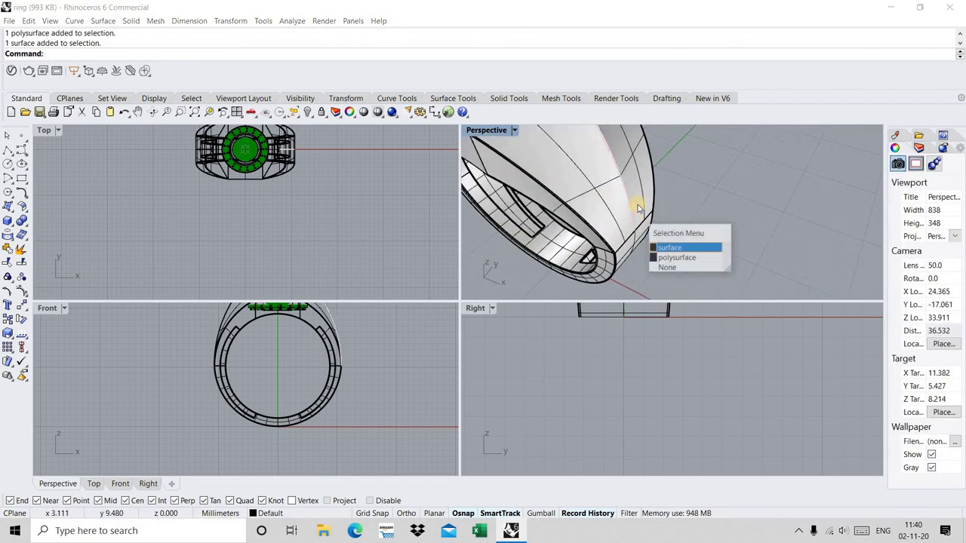
left_click(676, 257)
key("Escape")
left_click(624, 208)
key("Escape")
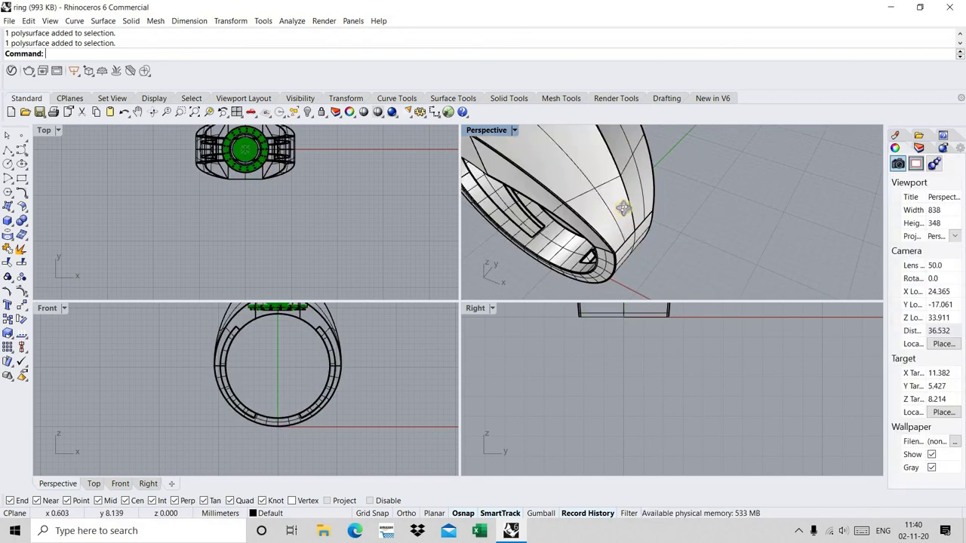
mouse_move(624, 208)
right_mouse_down()
mouse_move(578, 209)
mouse_move(652, 195)
mouse_move(600, 217)
right_mouse_up()
left_click(578, 209)
key("Escape")
left_click(636, 203)
scroll(599, 216, "down", 3)
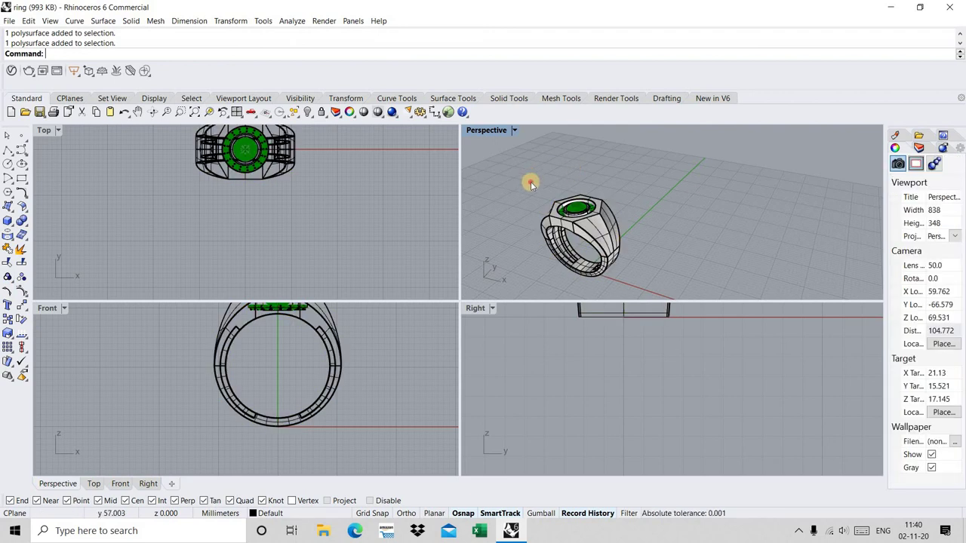
- Window-select all ring parts and Join them, accepting the history warning
left_click_drag(528, 182, 725, 302)
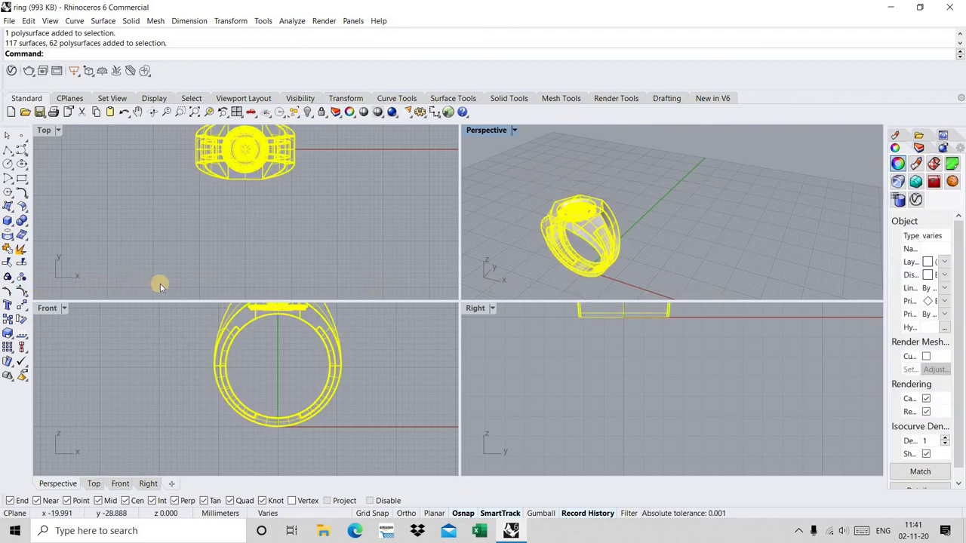
key("ctrl+j")
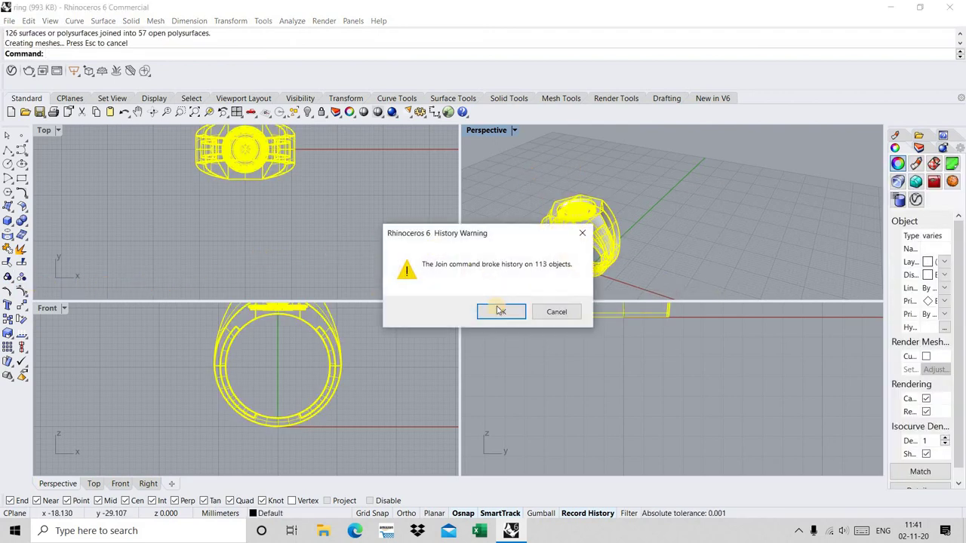
left_click(498, 311)
left_click(615, 195)
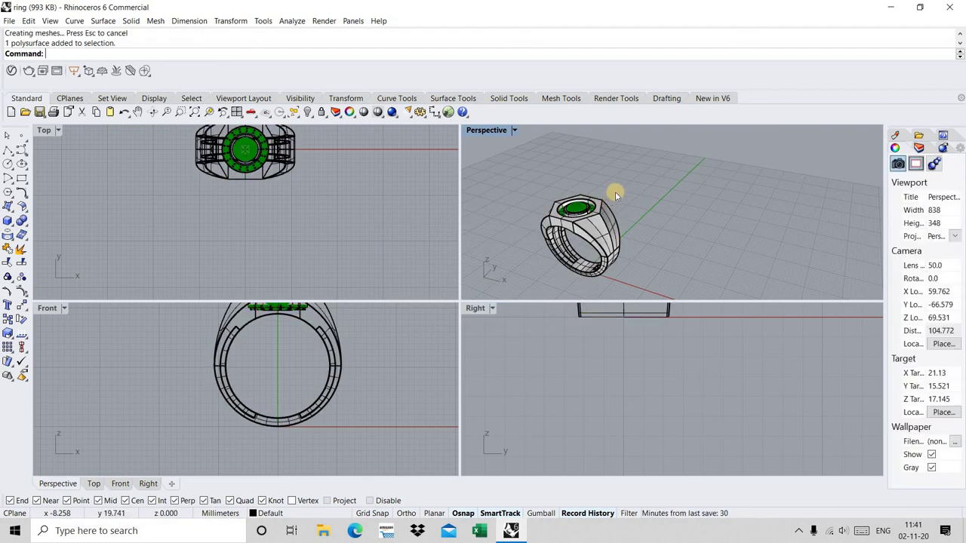
key("ctrl+a")
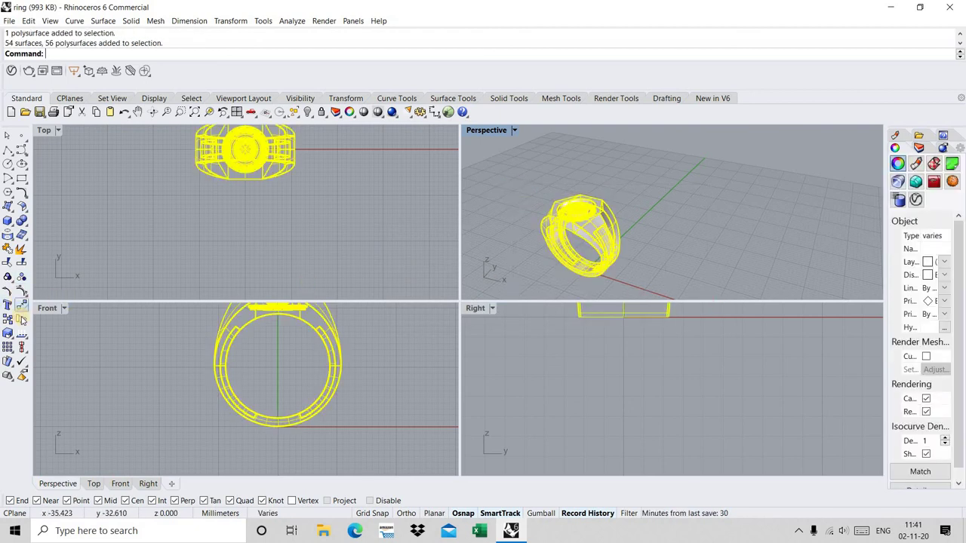
- Rotate a copy of the ring 90° about the origin (0)
left_click(22, 321)
type("0")
key("Return")
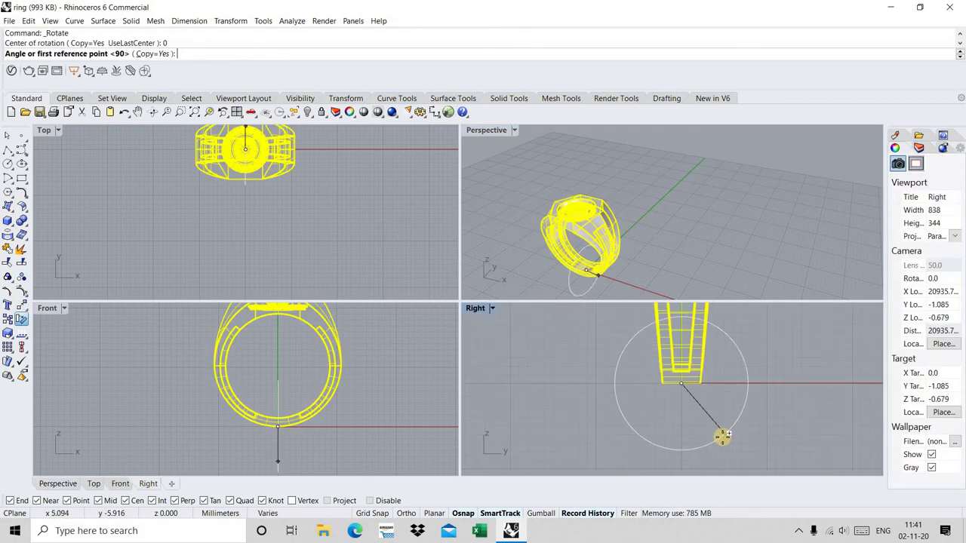
scroll(721, 427, "down", 2)
scroll(698, 332, "up", 2)
left_click(698, 332)
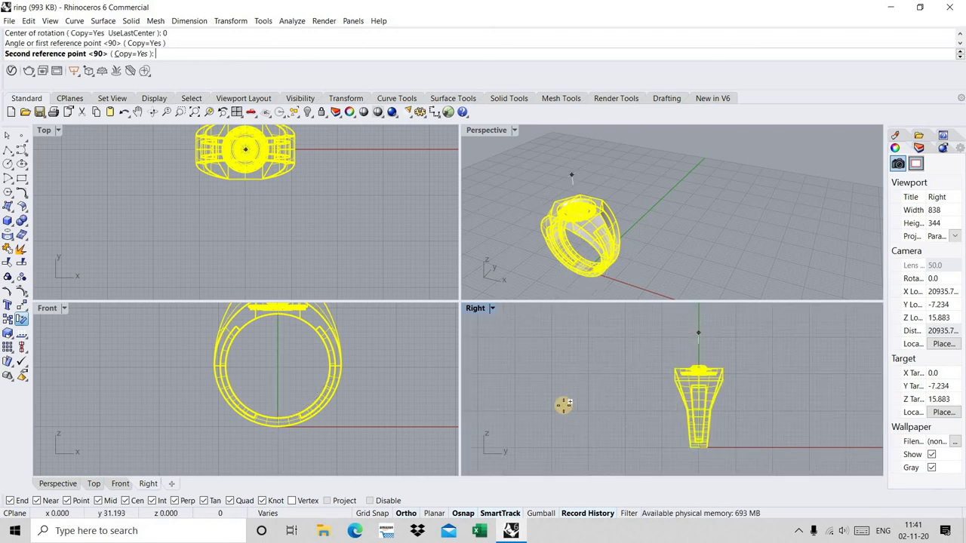
left_click(576, 395)
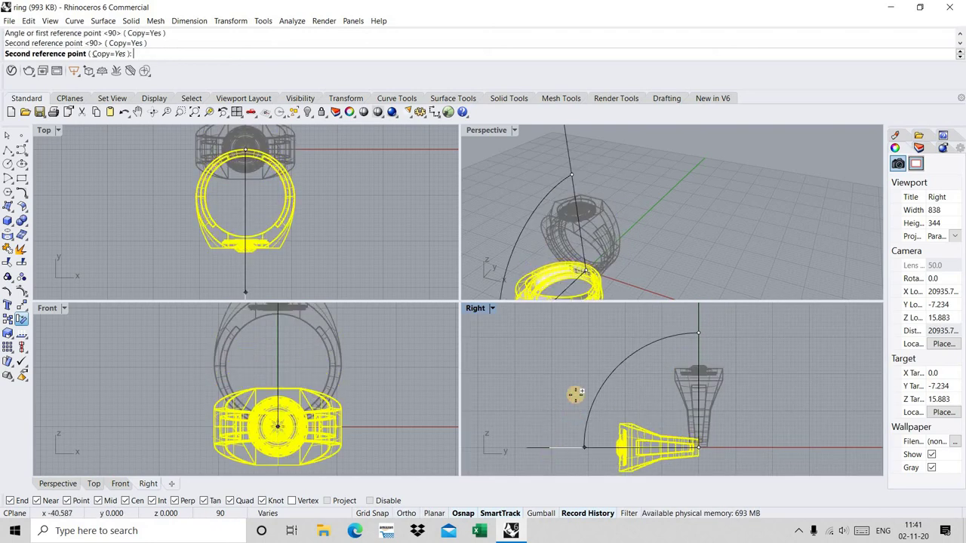
key("Return")
- Move the rotated copy to the origin point, accepting the history warning
scroll(614, 388, "up", 3)
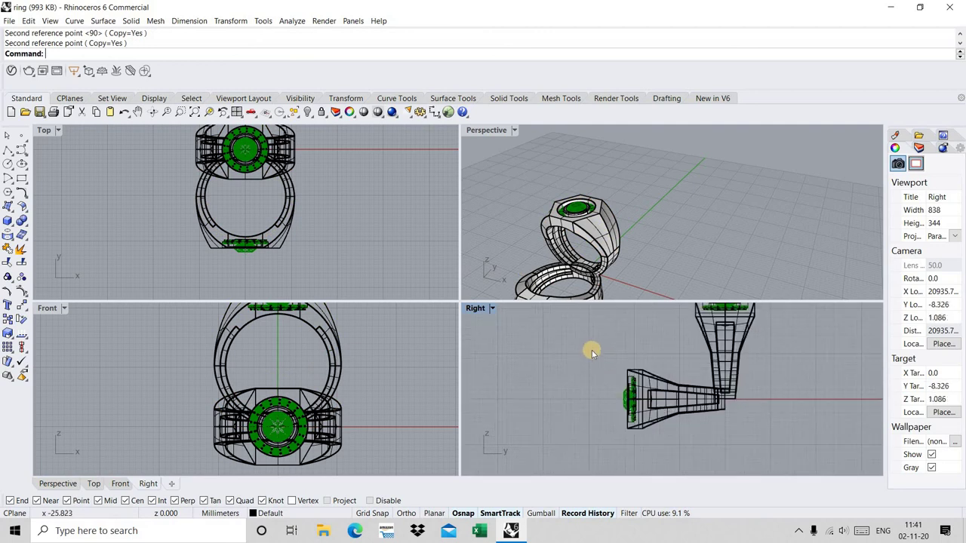
scroll(591, 351, "up", 2)
left_click_drag(850, 457, 689, 388)
scroll(689, 388, "up", 2)
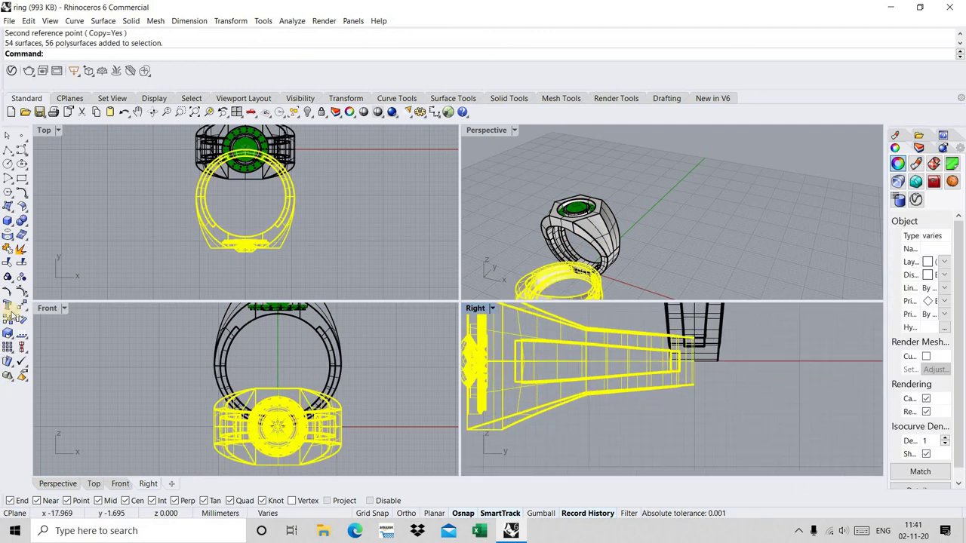
left_click(696, 385)
type("0")
key("Return")
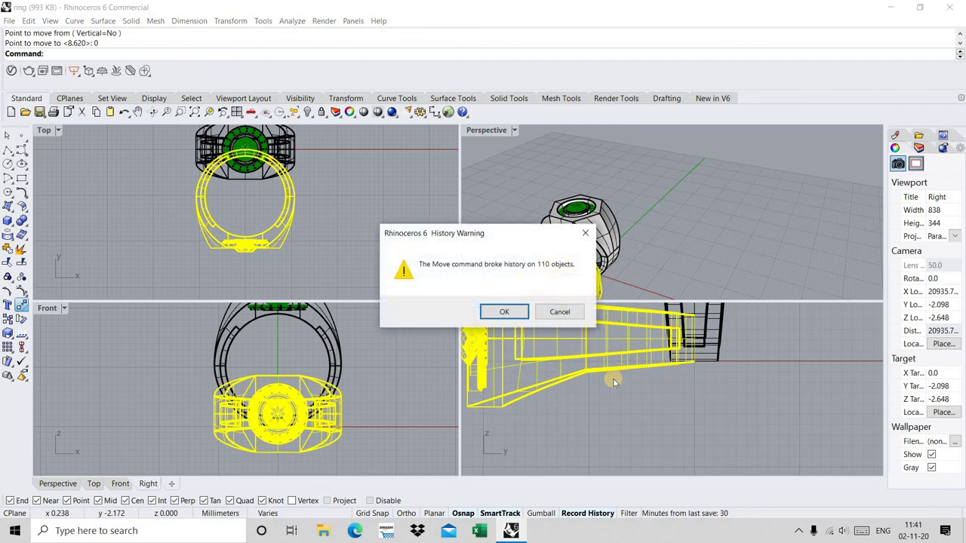
left_click(508, 313)
scroll(626, 387, "down", 3)
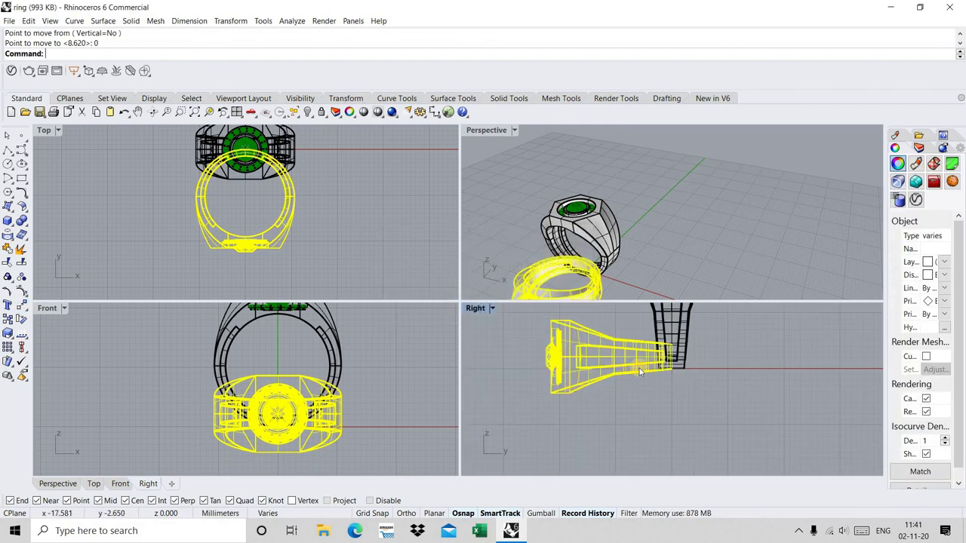
scroll(591, 354, "down", 4)
- Slide the copy right and up so it interlocks beside the original ring
left_click(653, 248)
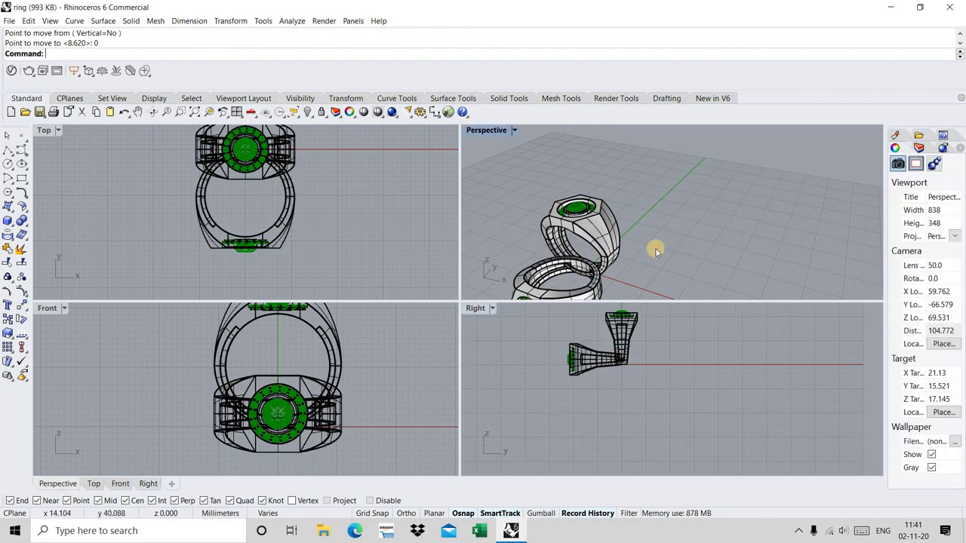
scroll(654, 249, "down", 3)
scroll(626, 377, "up", 3)
scroll(638, 366, "up", 2)
left_click(638, 366)
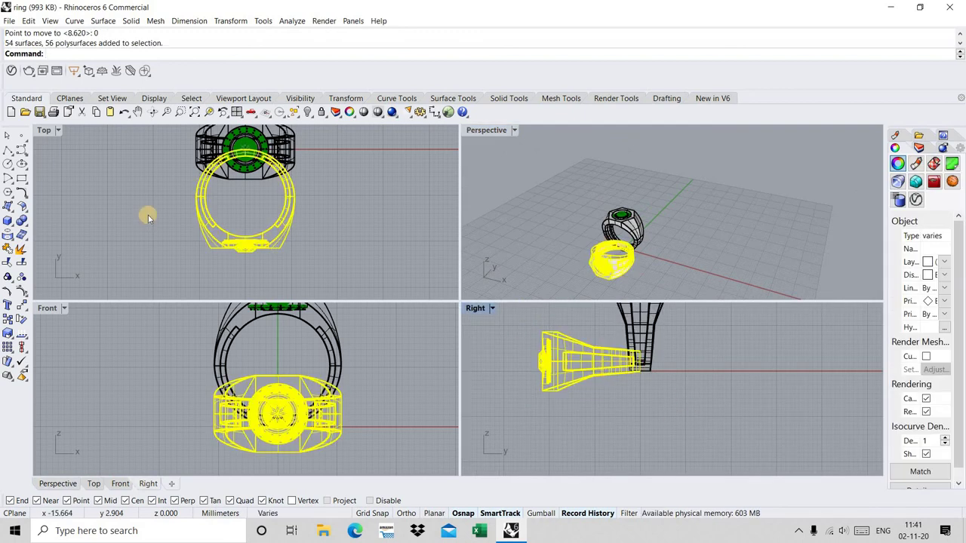
scroll(343, 266, "down", 2)
left_click_drag(310, 228, 317, 230)
scroll(314, 210, "up", 2)
scroll(313, 210, "up", 2)
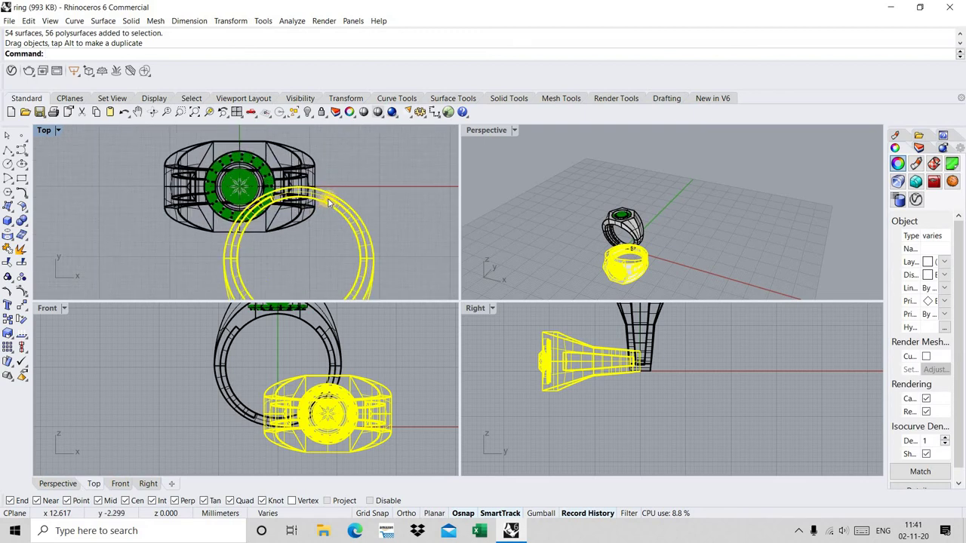
left_click_drag(328, 167, 332, 166)
left_click(679, 264)
- Maximize the Perspective viewport and zoom extents to fit both rings
mouse_move(679, 264)
right_mouse_down()
mouse_move(655, 268)
mouse_move(643, 257)
right_mouse_up()
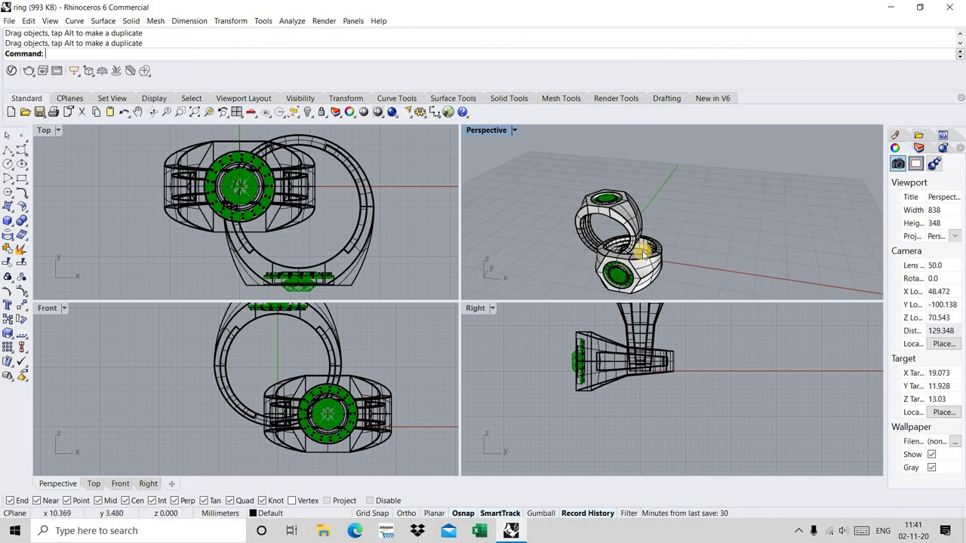
key("ctrl+m")
left_click(194, 111)
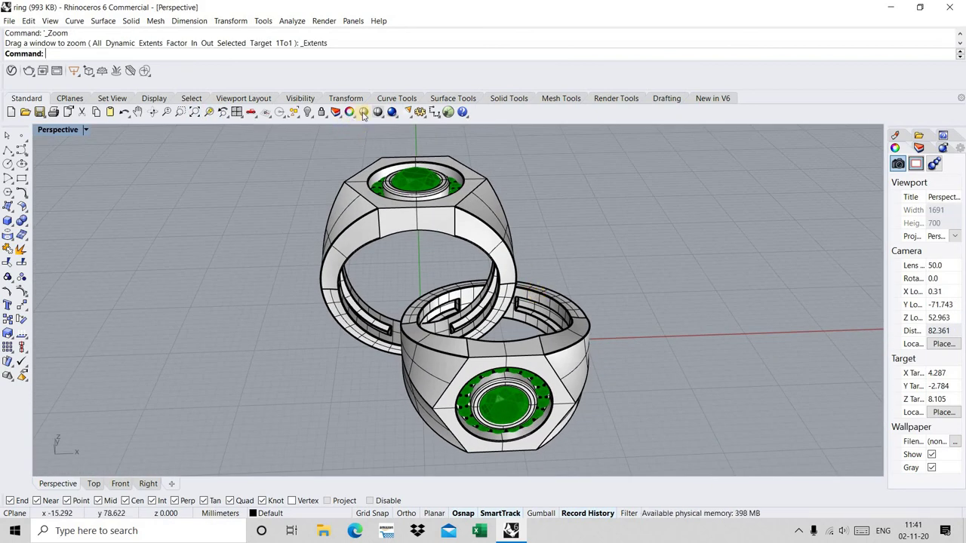
- Switch Perspective to Shaded display and orbit around the rings to show both green gems
left_click(363, 112)
right_click_drag(483, 339, 449, 356)
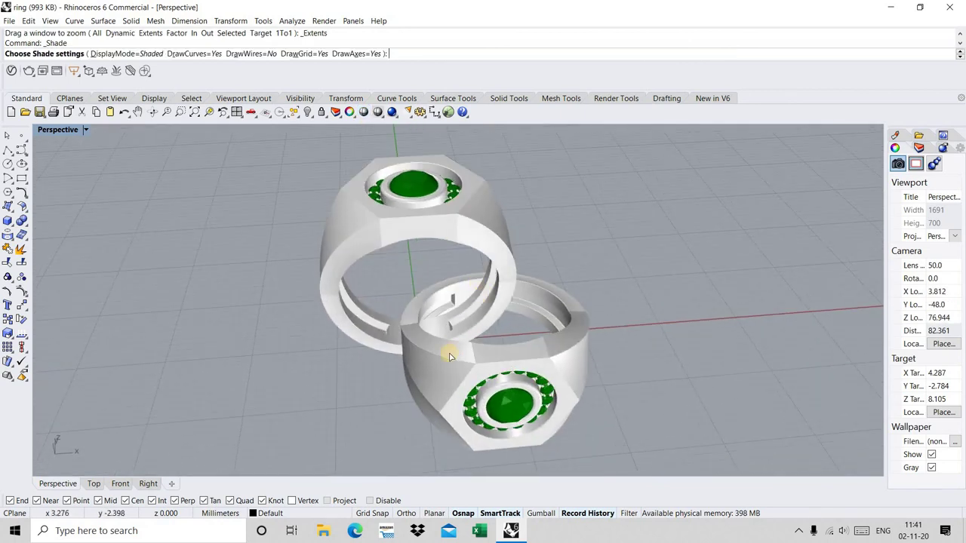
left_click(194, 112)
right_click_drag(492, 271, 422, 266)
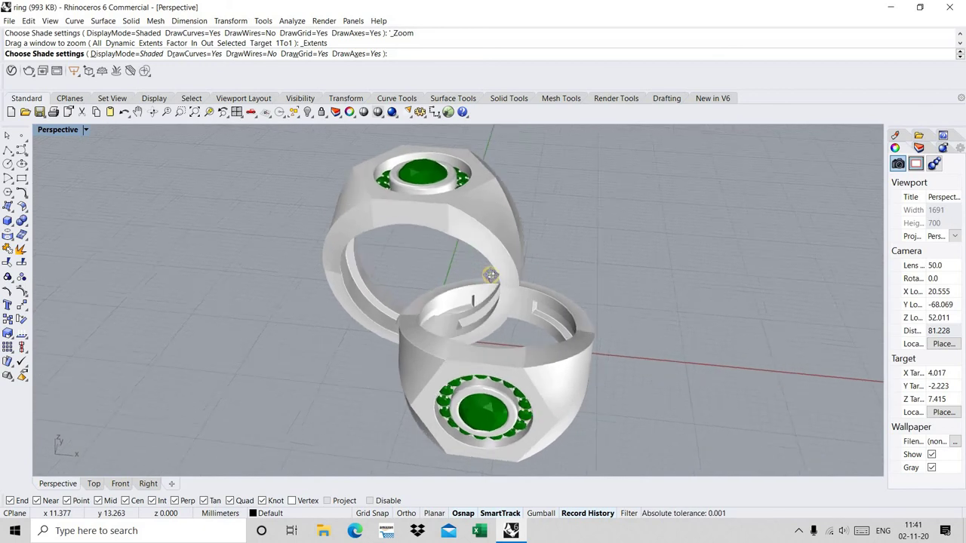
left_click(195, 111)
mouse_move(432, 247)
right_mouse_down()
mouse_move(431, 233)
mouse_move(399, 209)
mouse_move(369, 201)
mouse_move(453, 245)
right_mouse_up()
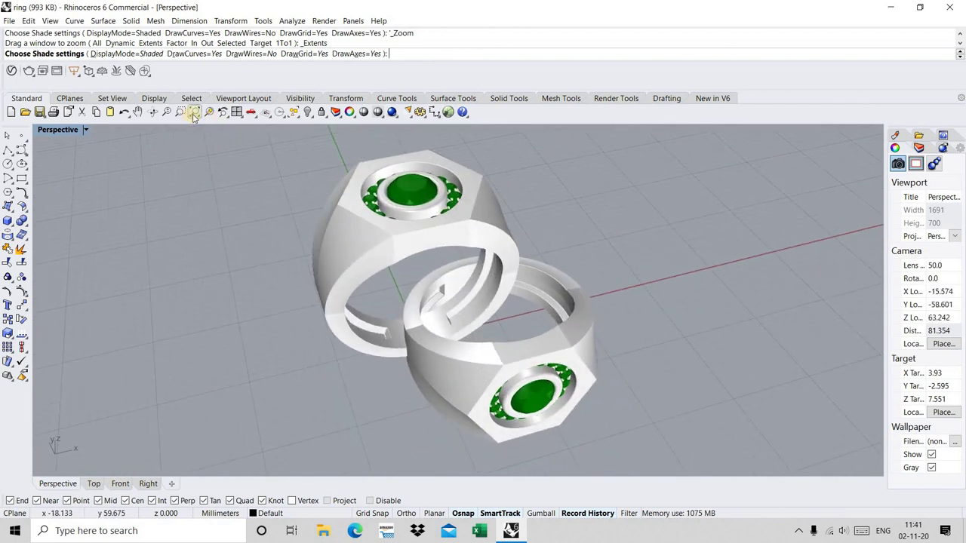
left_click(195, 114)
right_click_drag(327, 201, 336, 209)
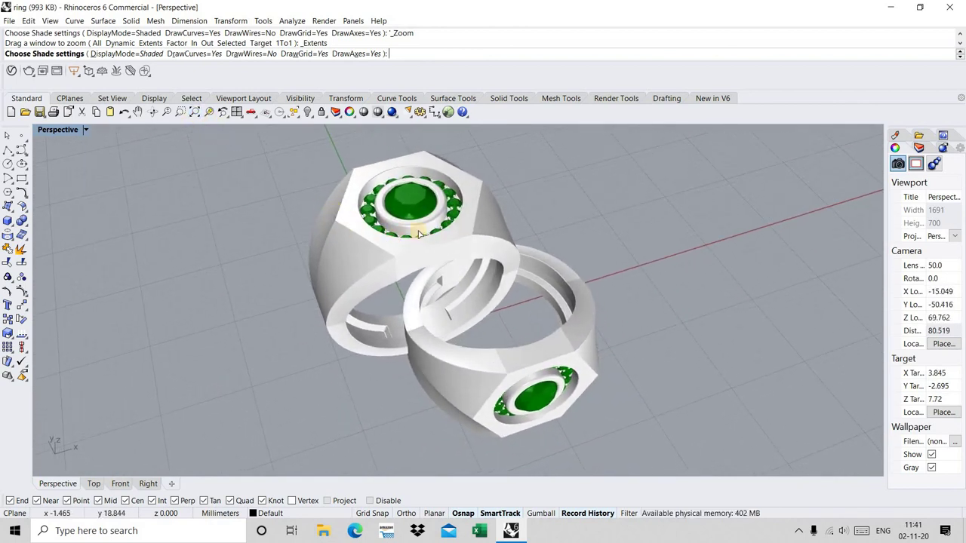